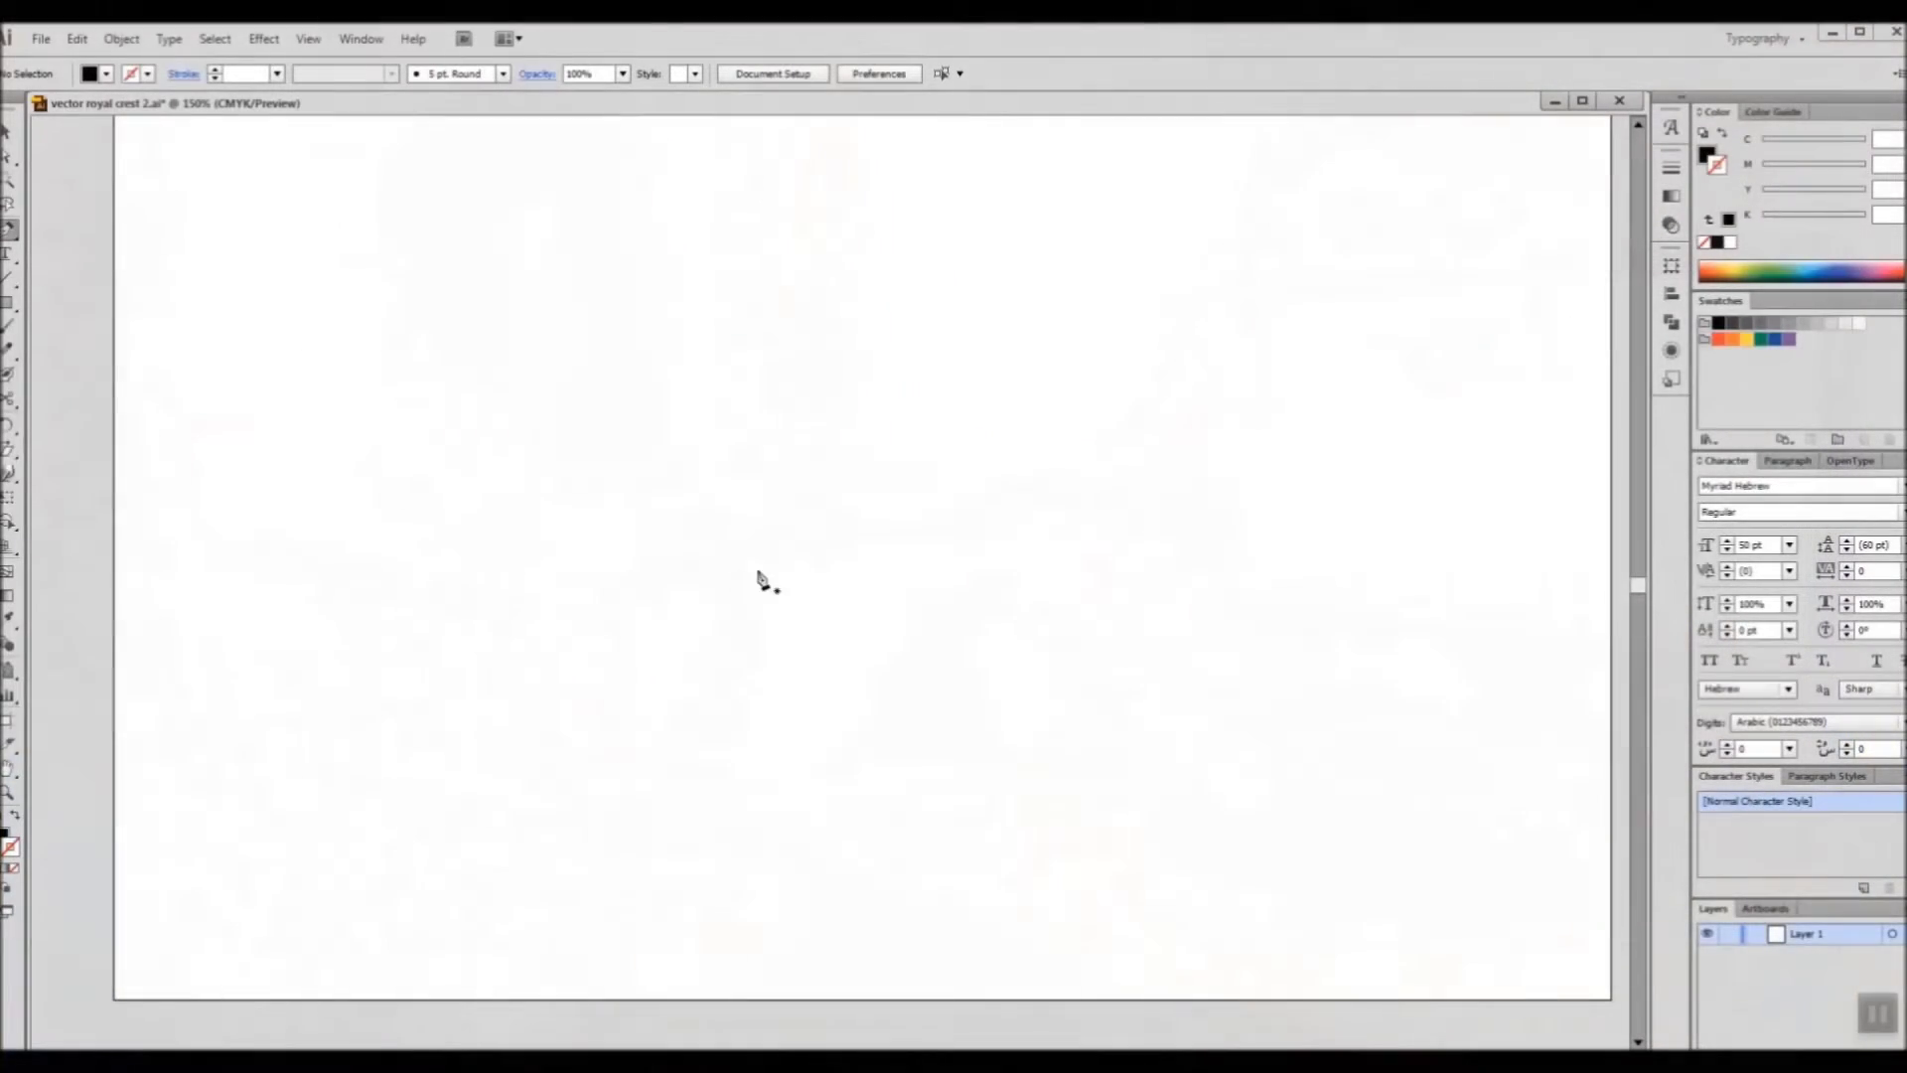
Step: Draw a shallow arched path about 91 mm wide and 15 mm high across the middle of the artboard, without fill or stroke
click(688, 580)
drag(862, 551, 1085, 558)
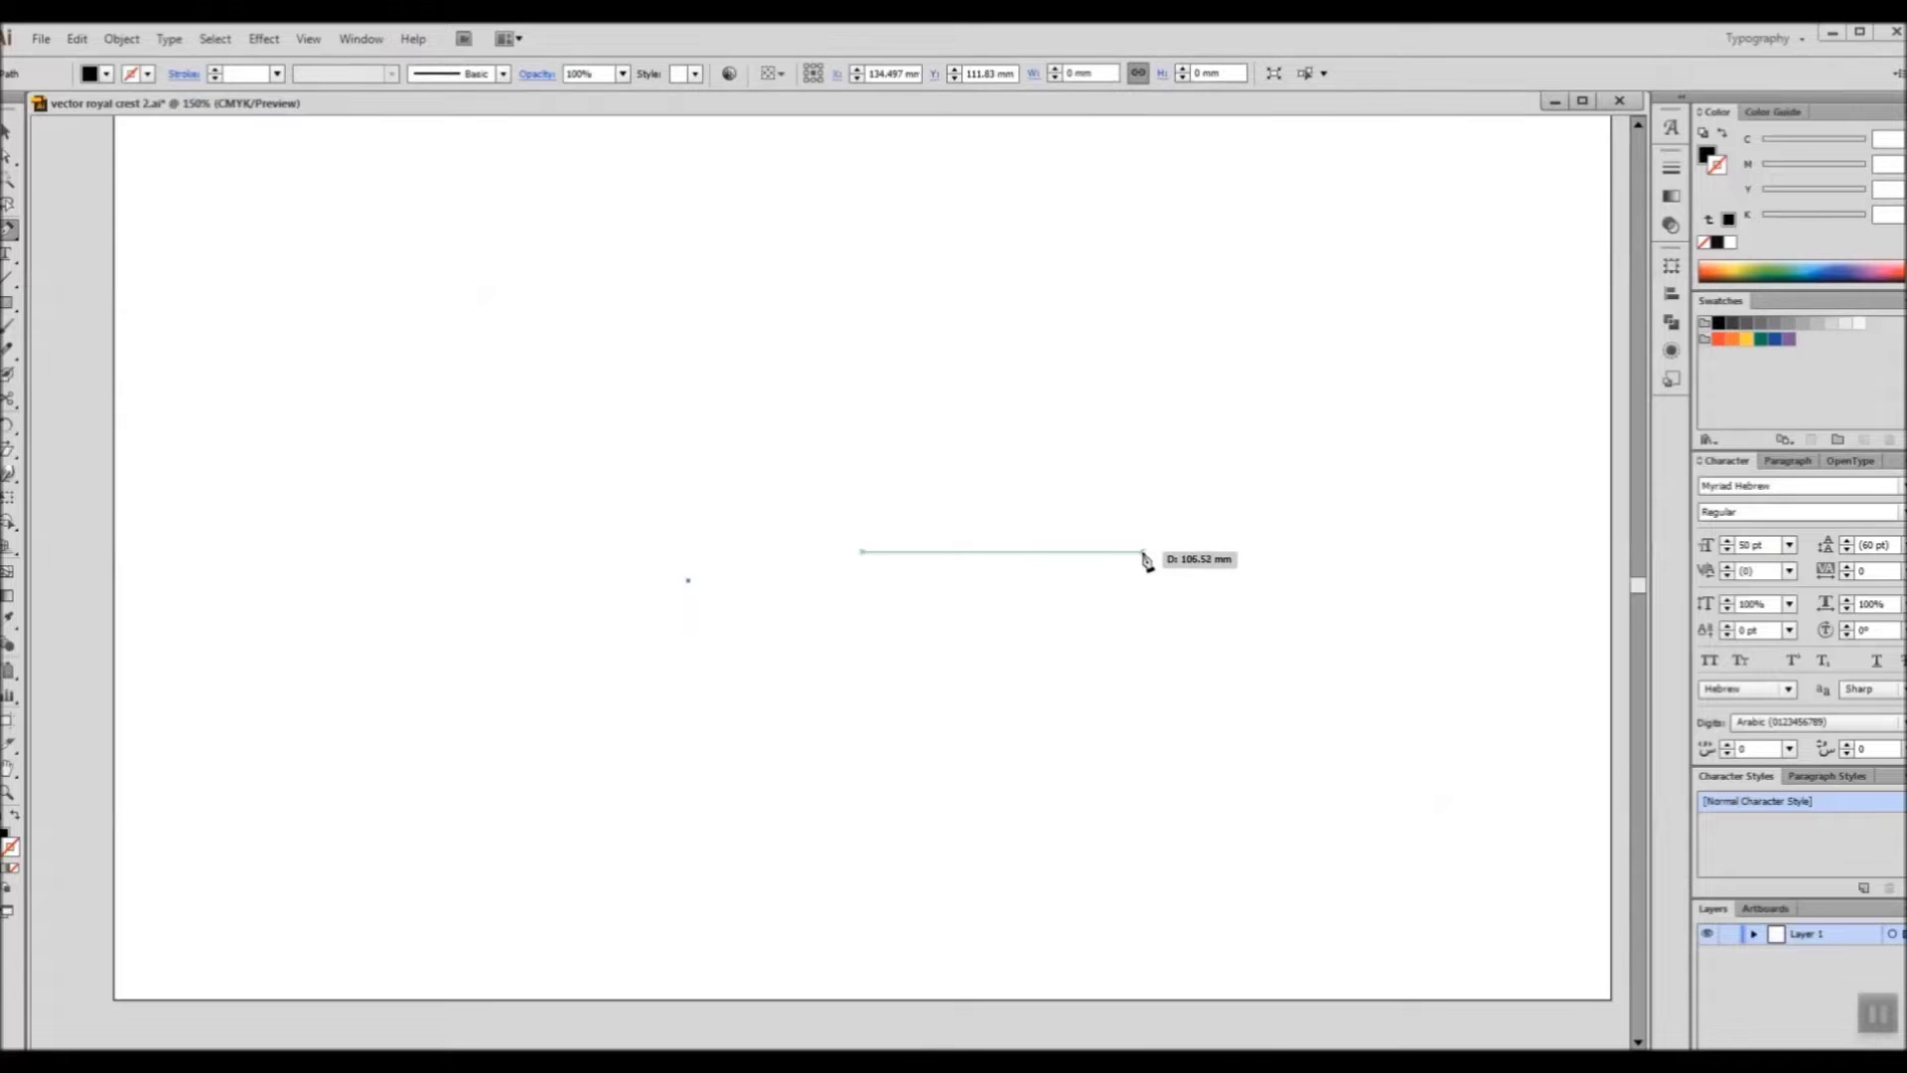
mouse_move(1214, 557)
mouse_down()
mouse_move(1332, 604)
mouse_move(1184, 572)
mouse_up()
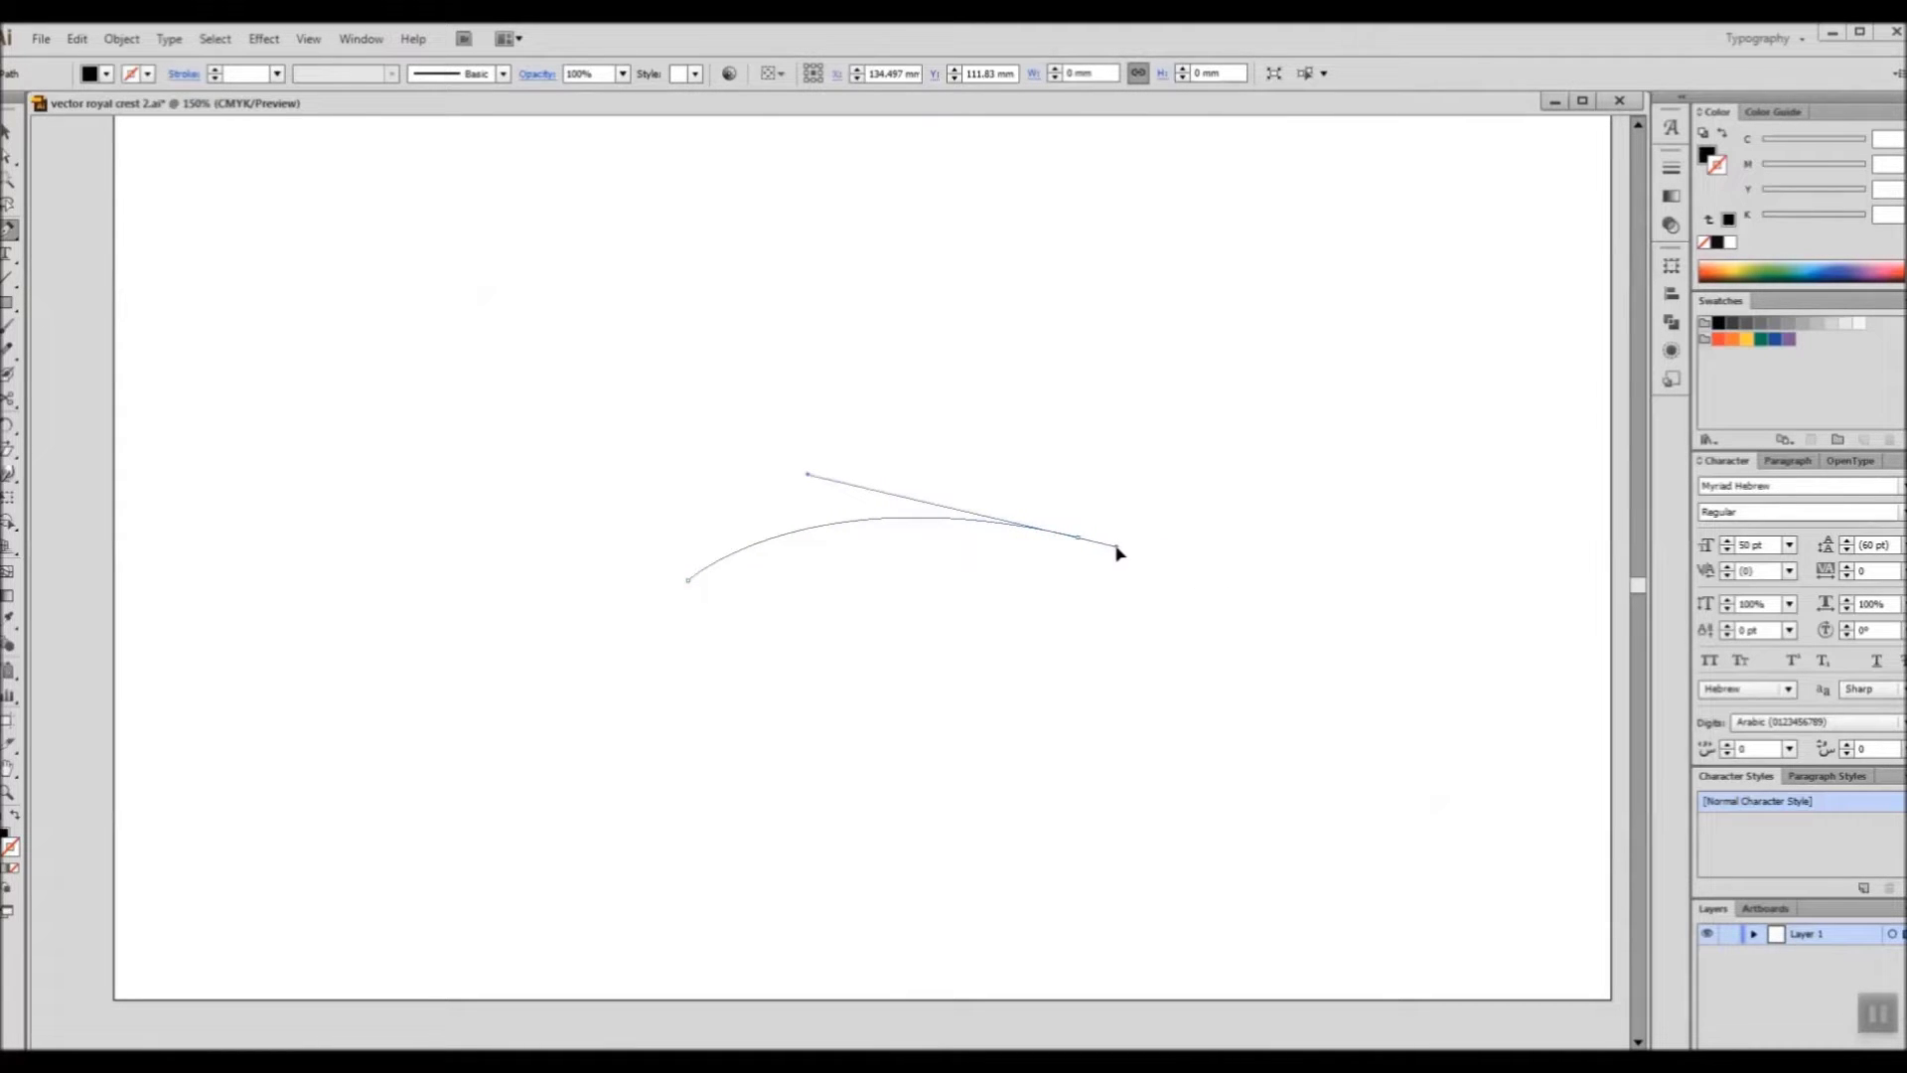
drag(1116, 547, 1118, 546)
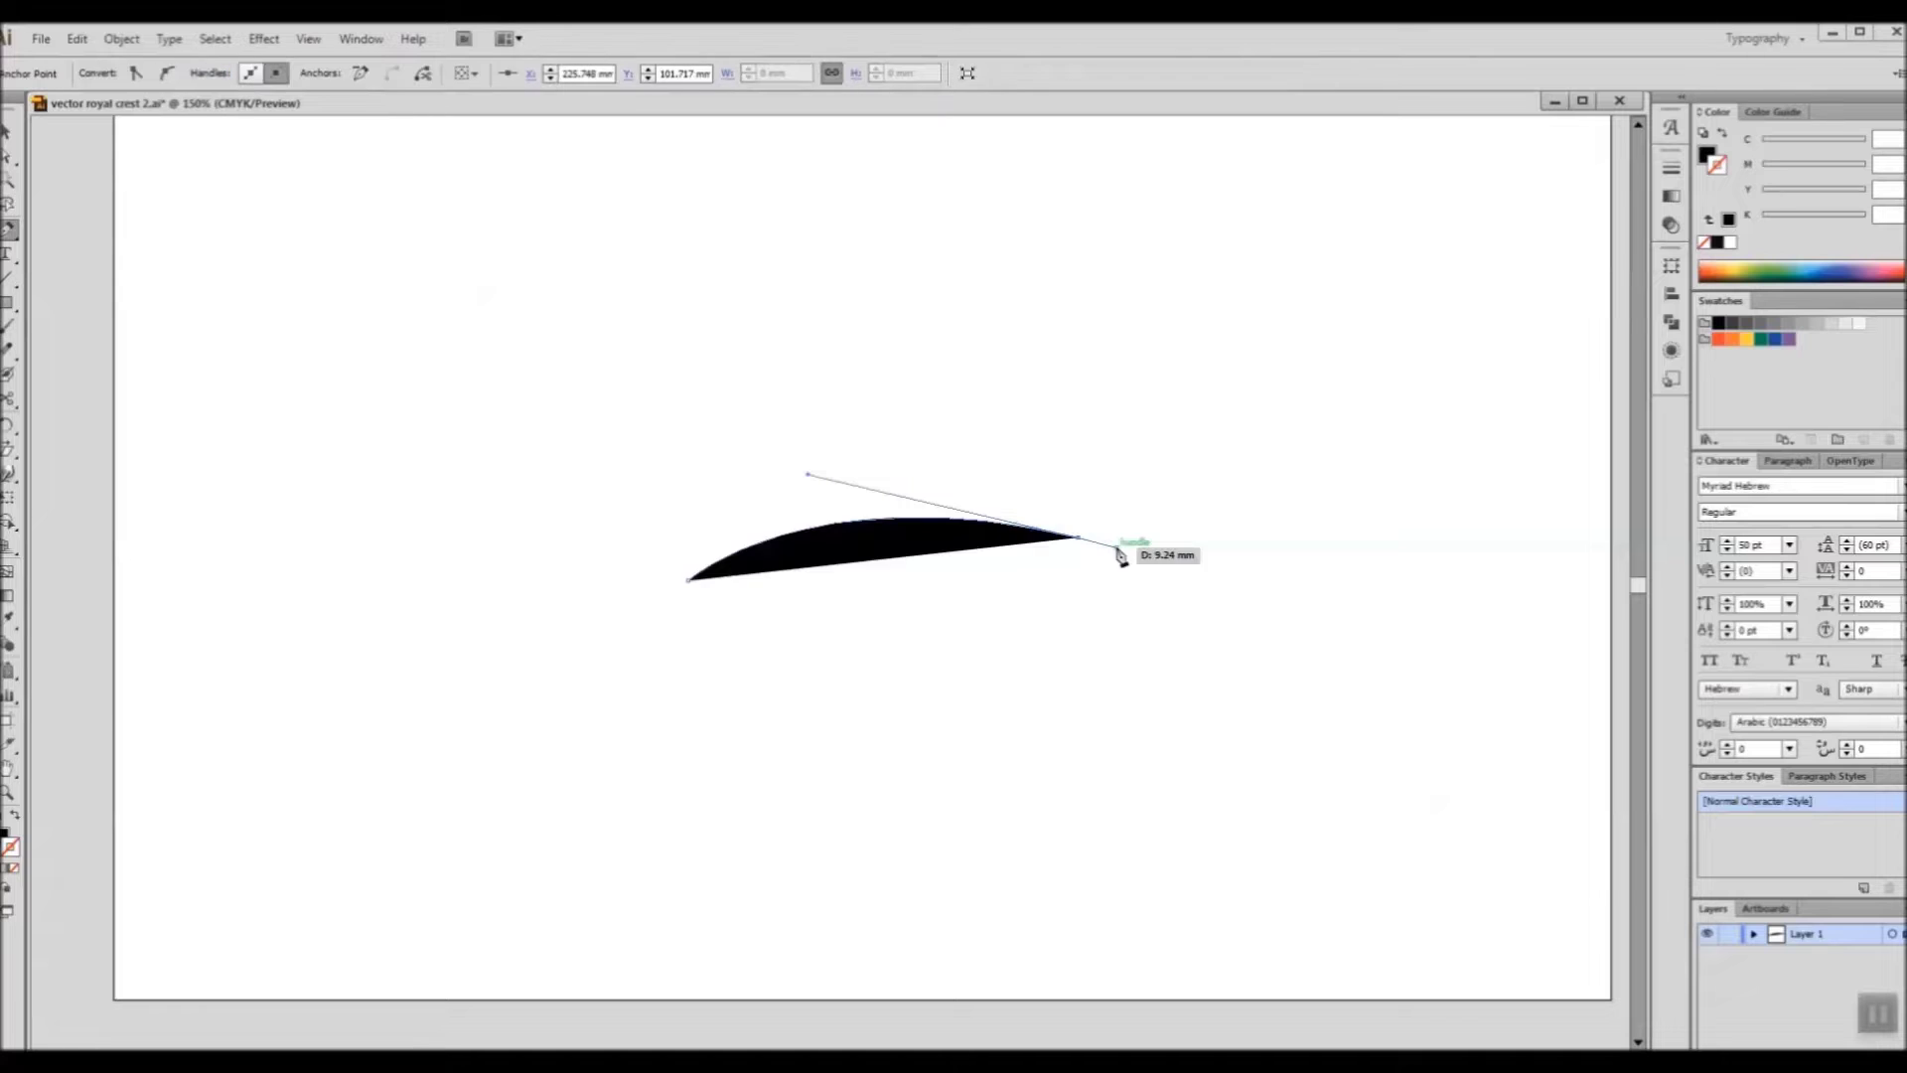
click(13, 867)
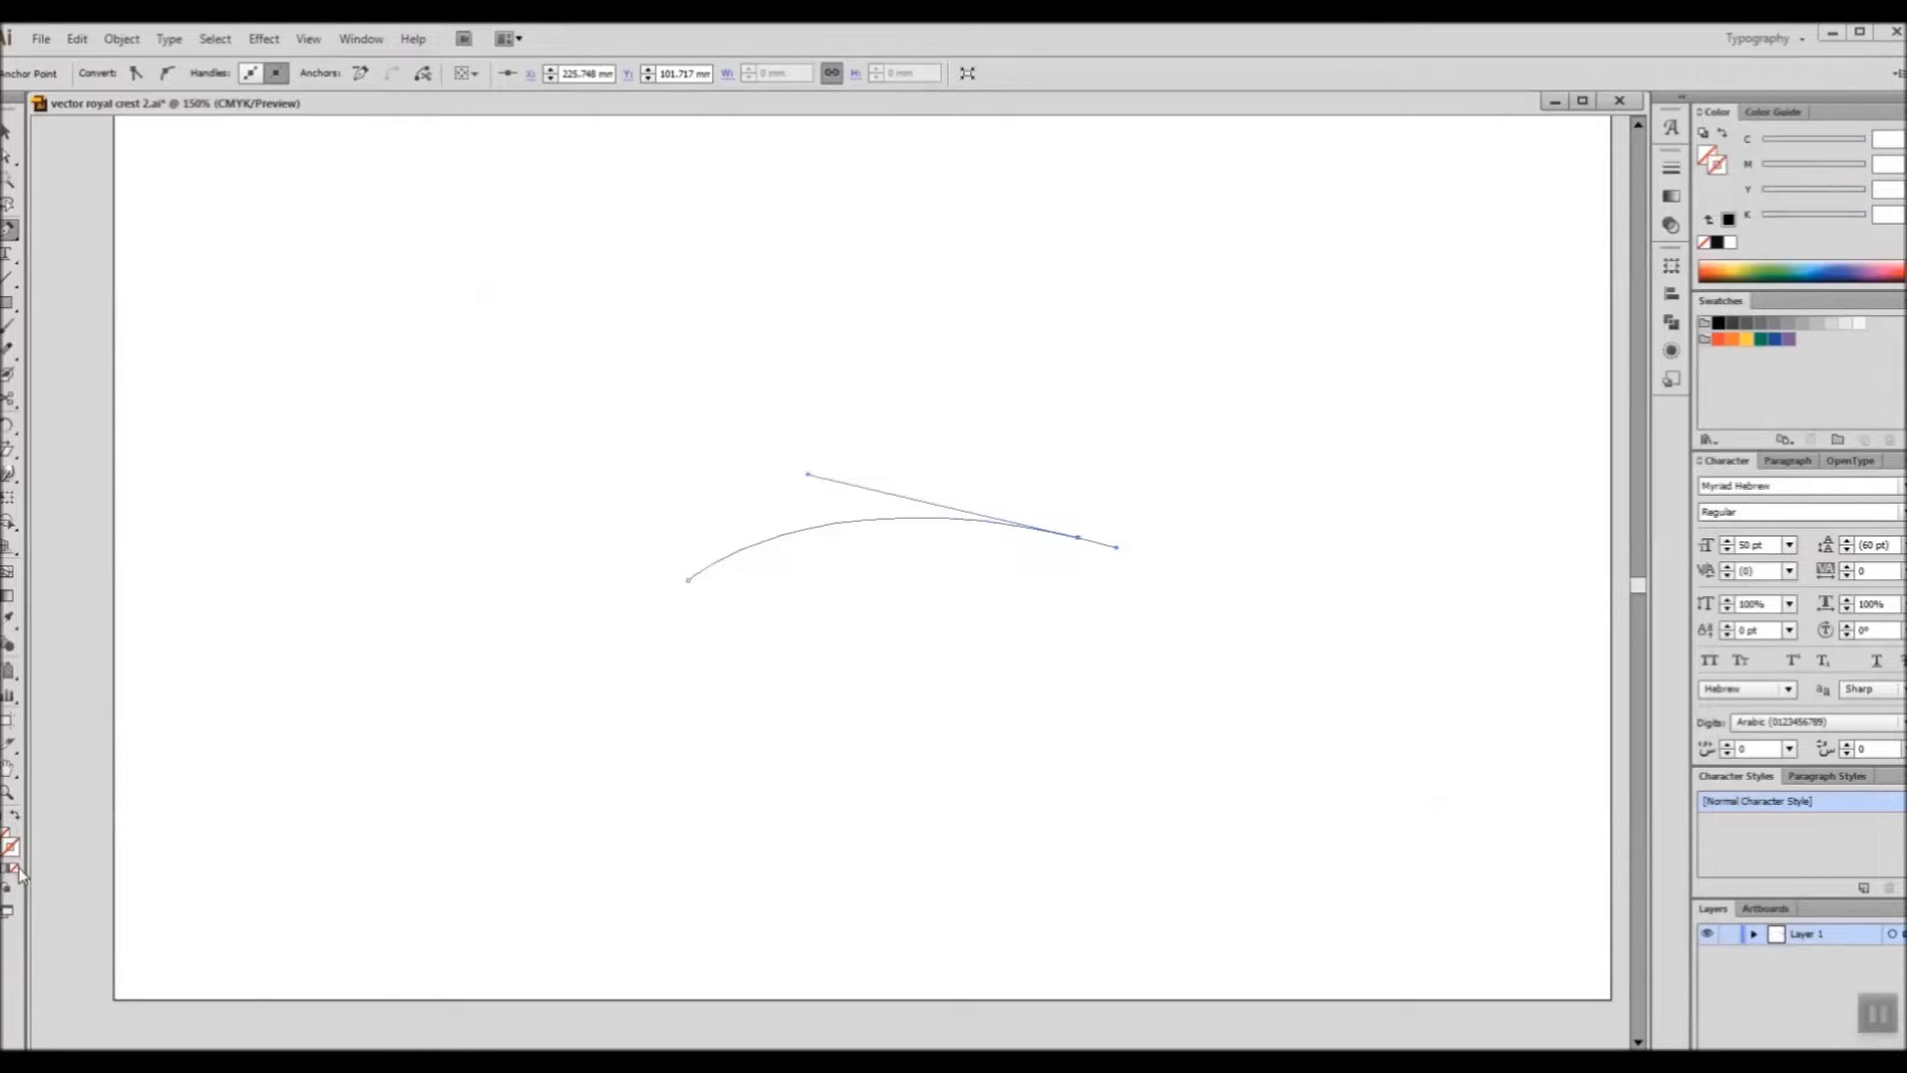
Step: Add the Hebrew text "אסמינו" along the arched path
key(t)
click(998, 521)
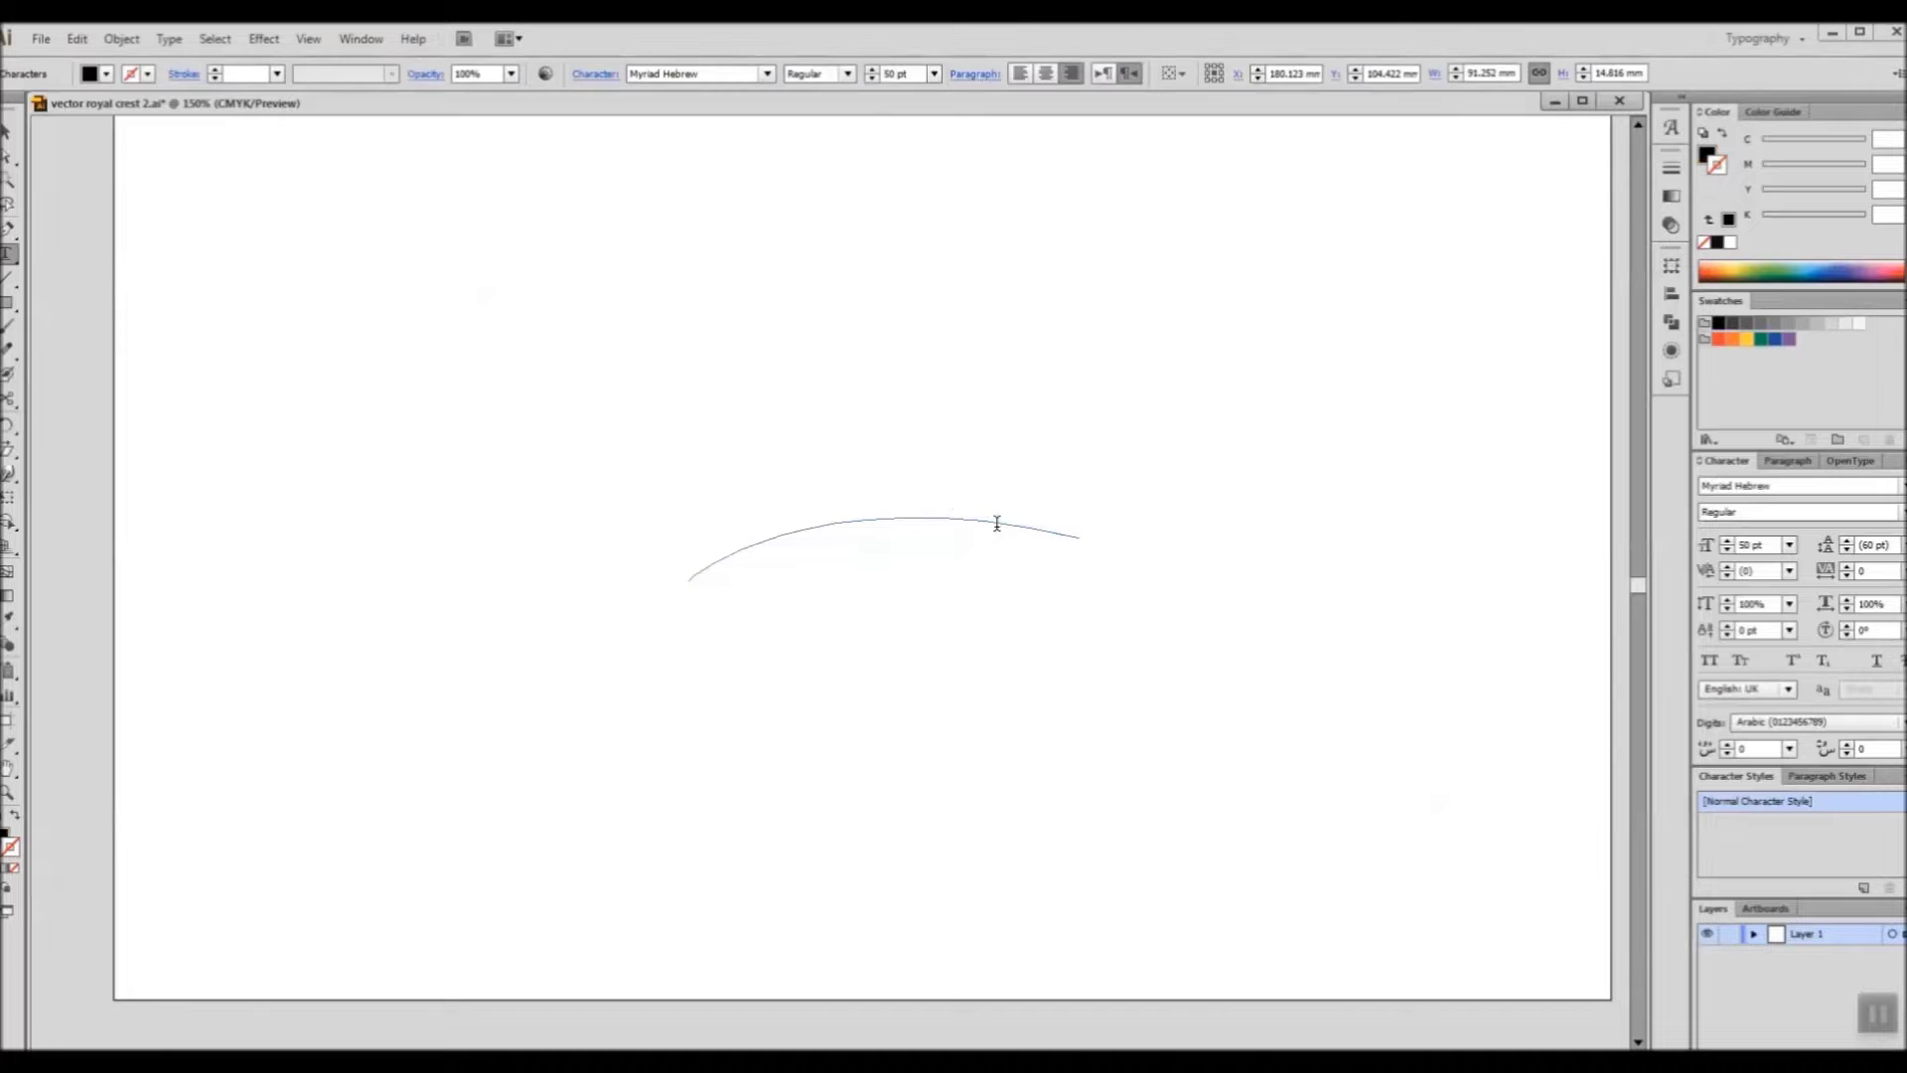
text(אסמינו)
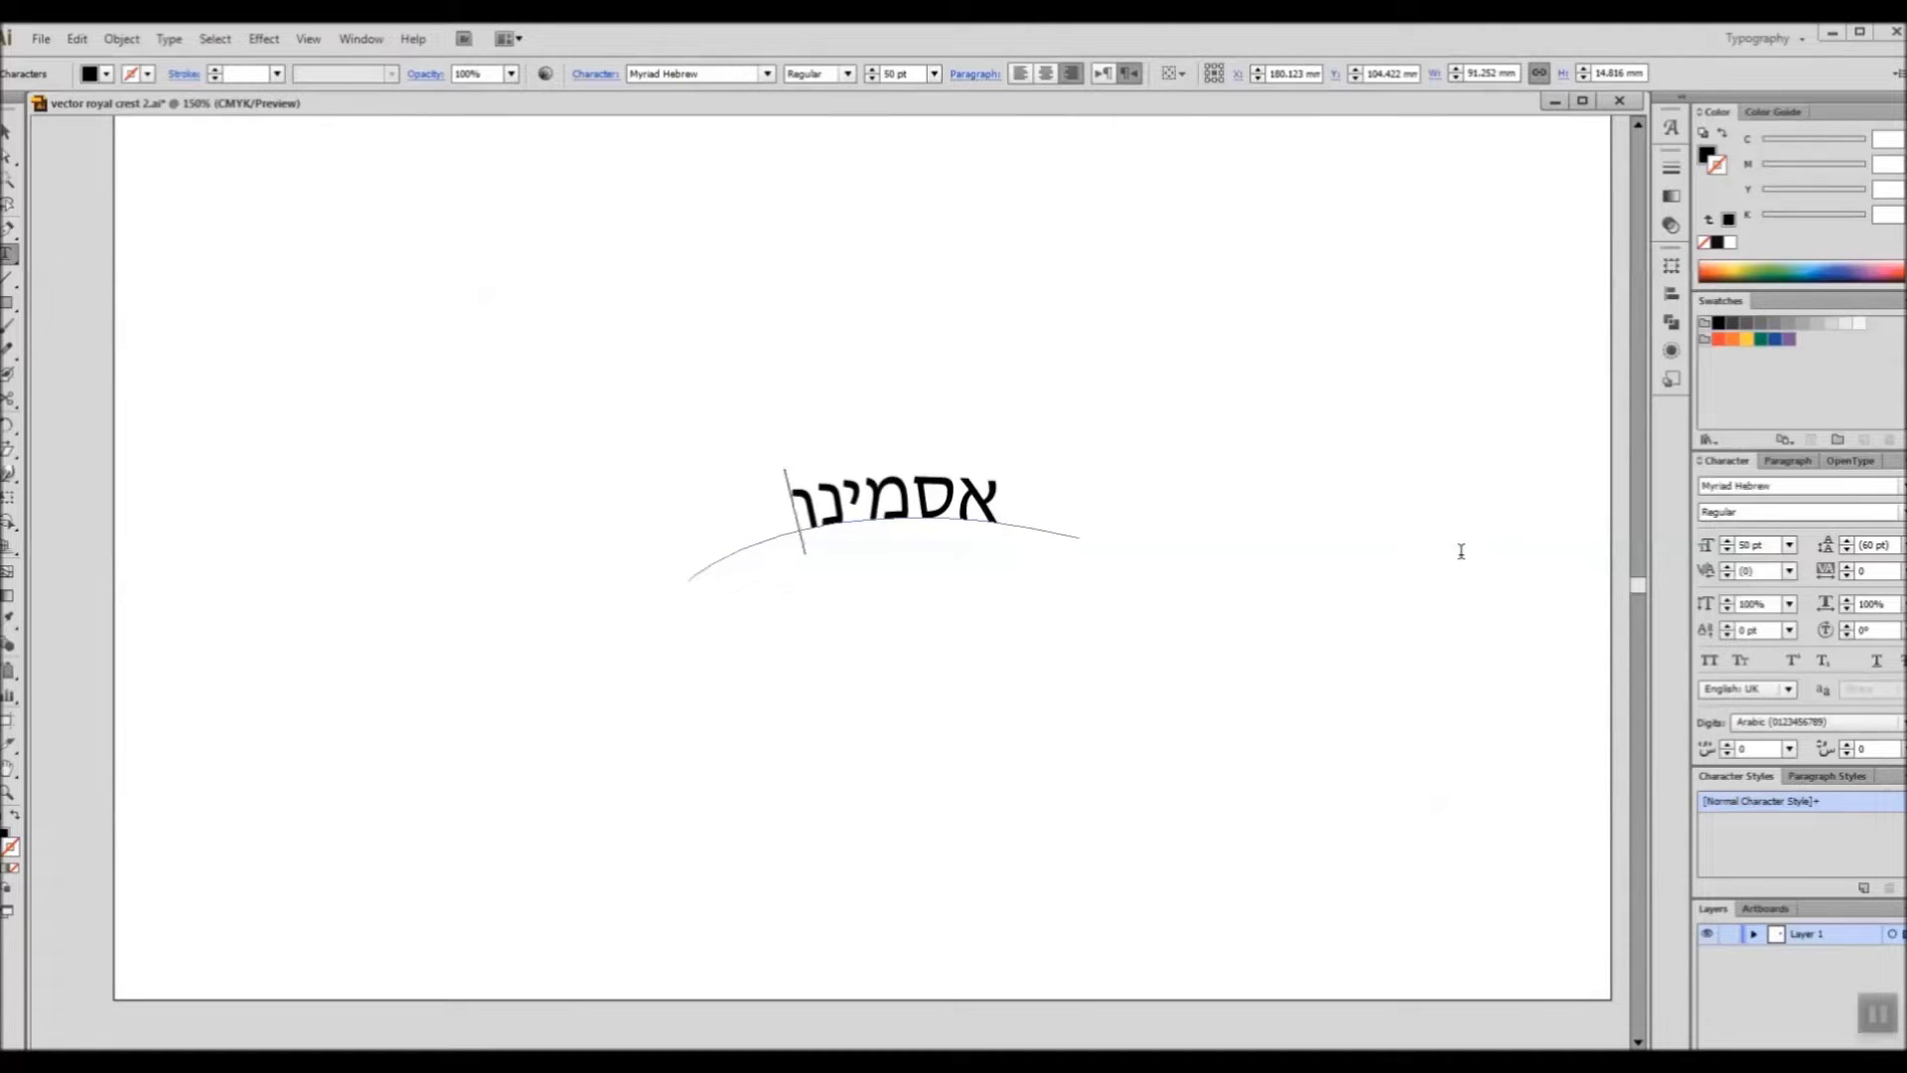
Step: Set the whole word on the path in BA Moment Regular at 140 pt
key(ctrl+a)
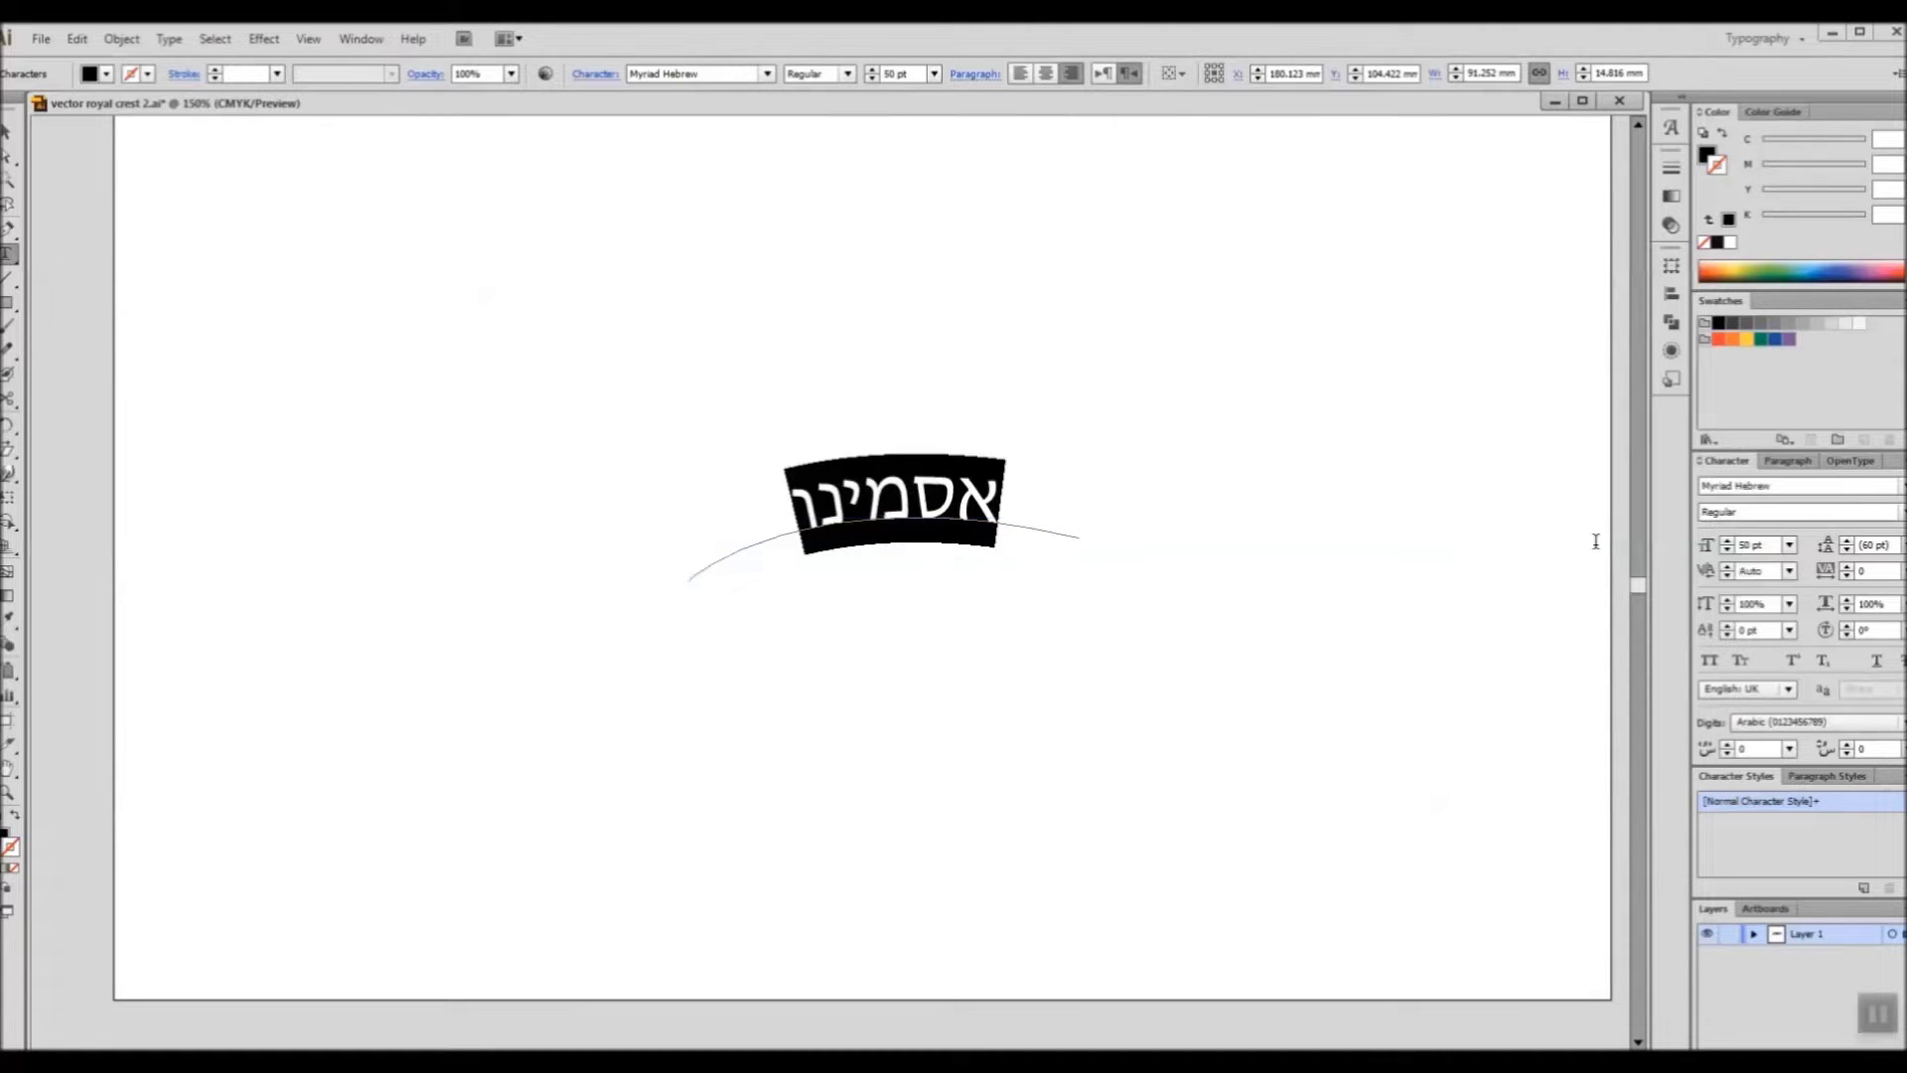
click(1795, 485)
text(Ba)
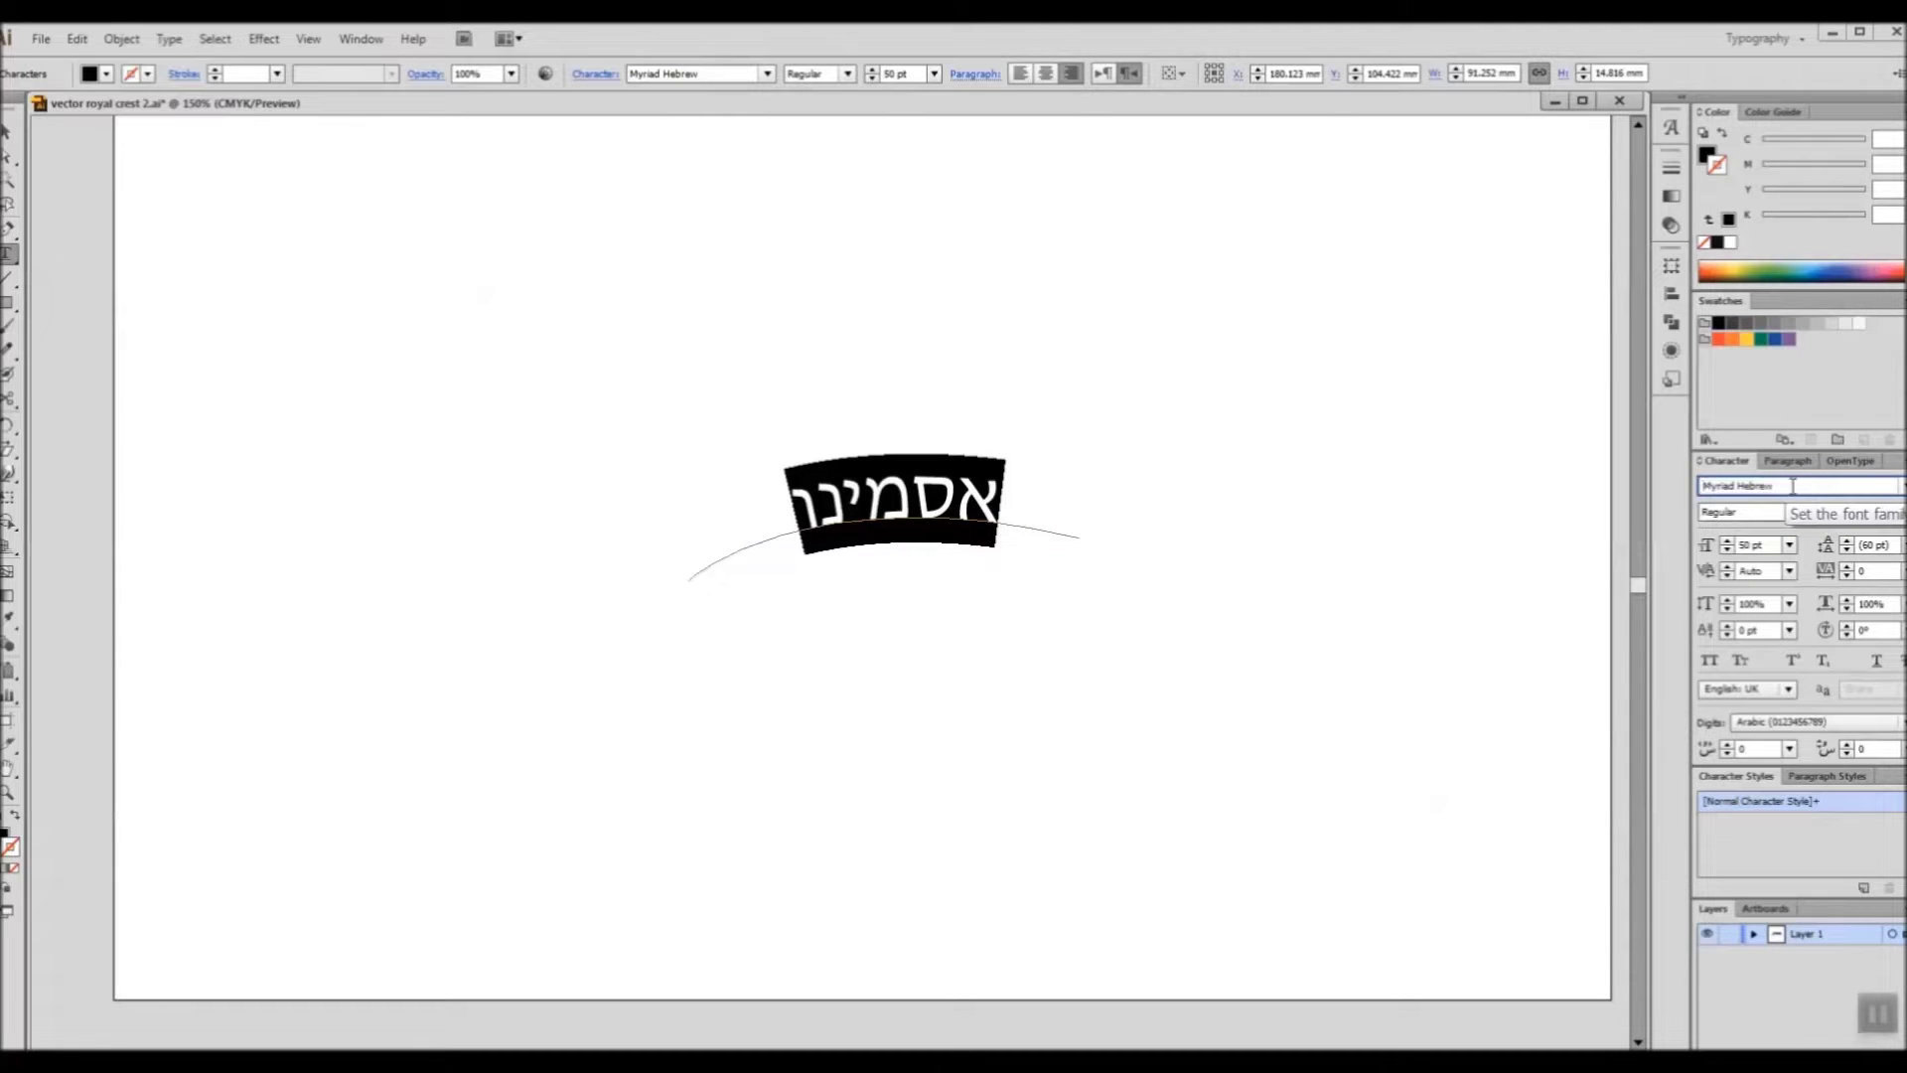
text( Moment Regular)
key(Return)
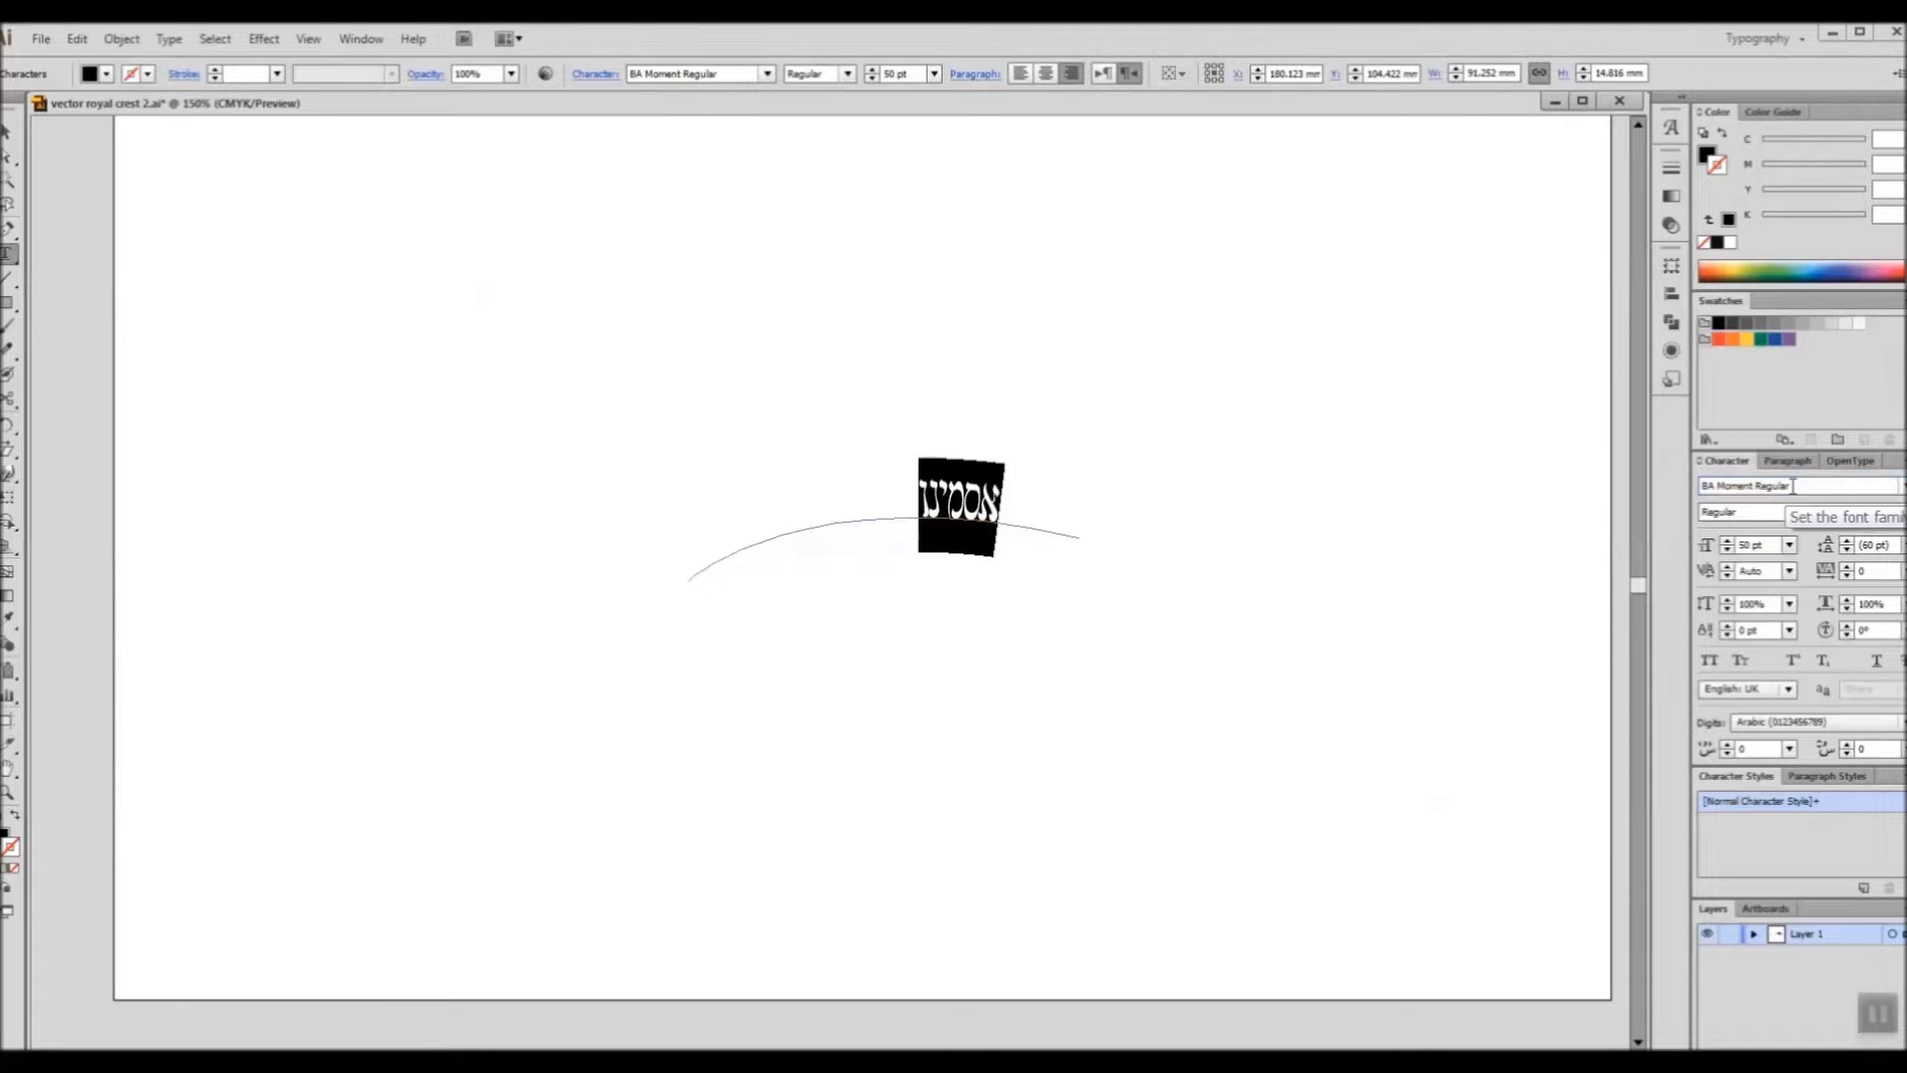
click(1728, 542)
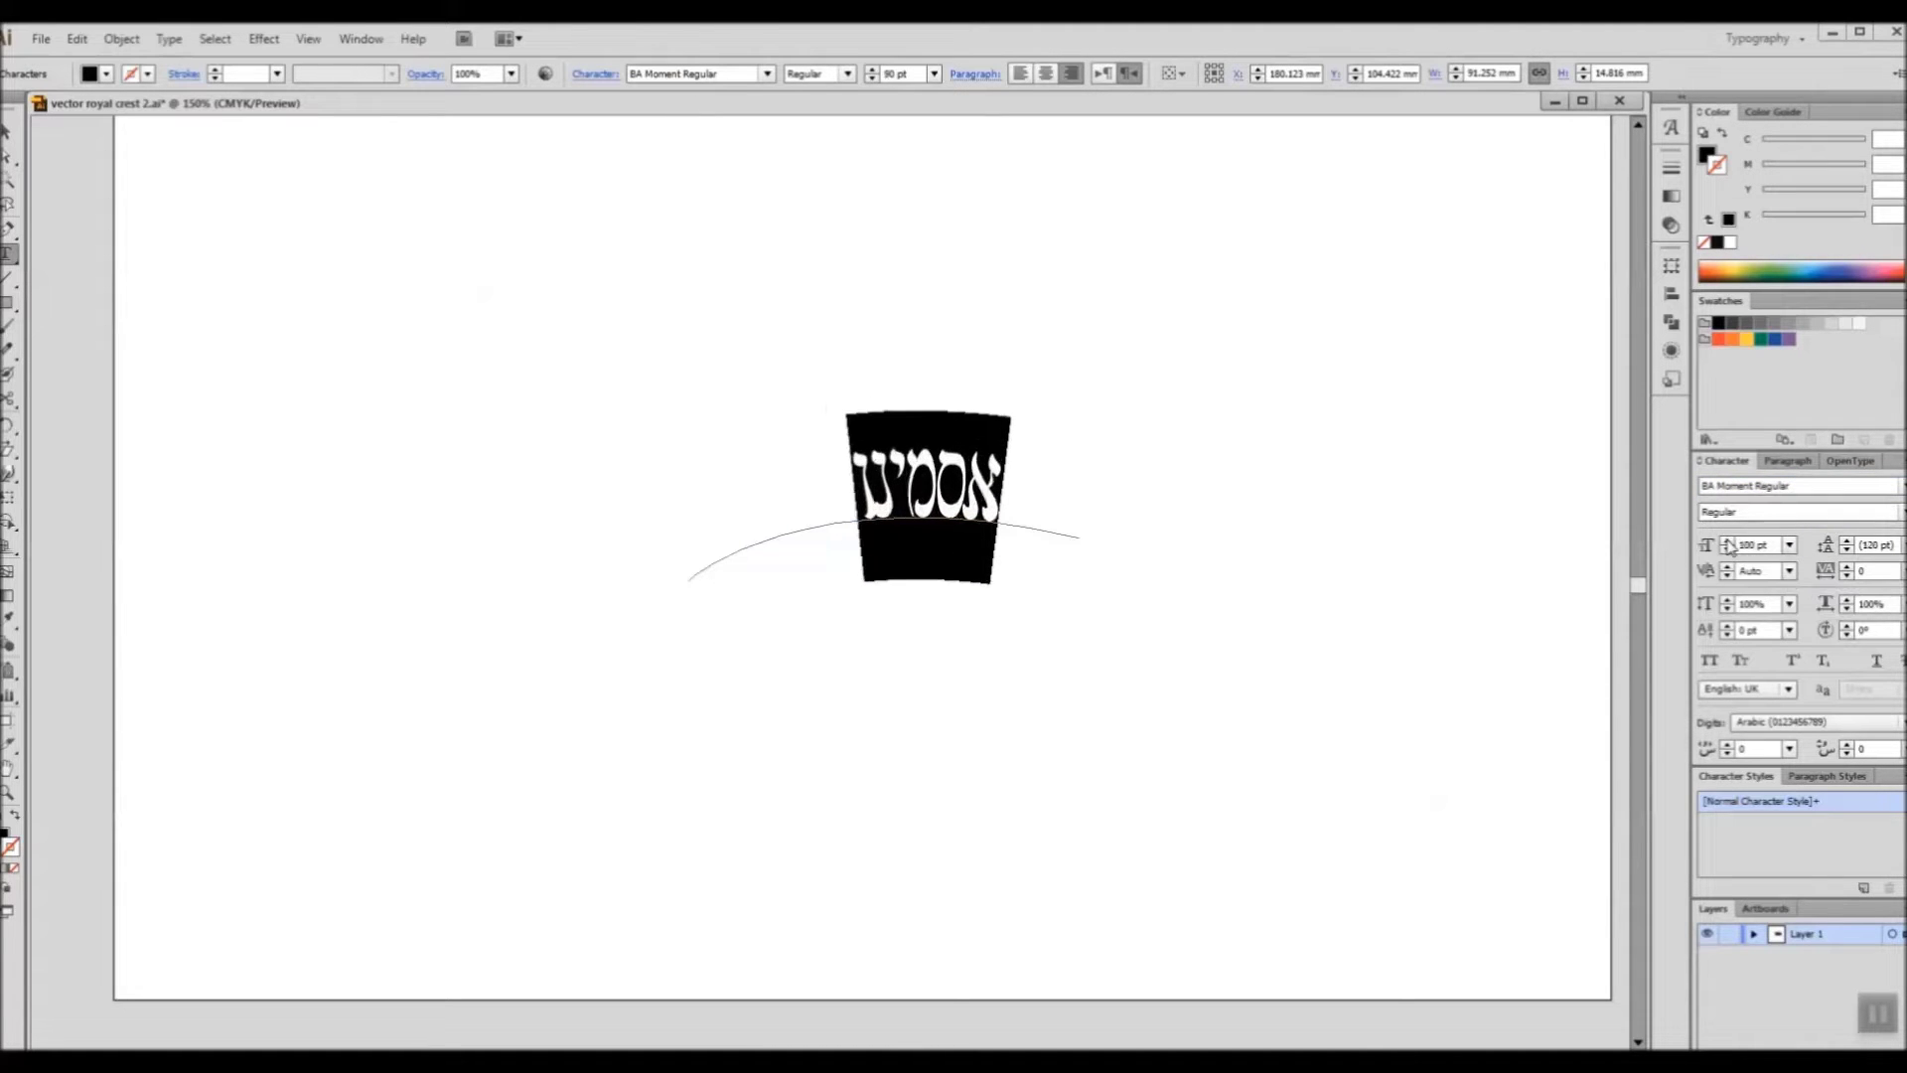
click(1728, 541)
click(1728, 541)
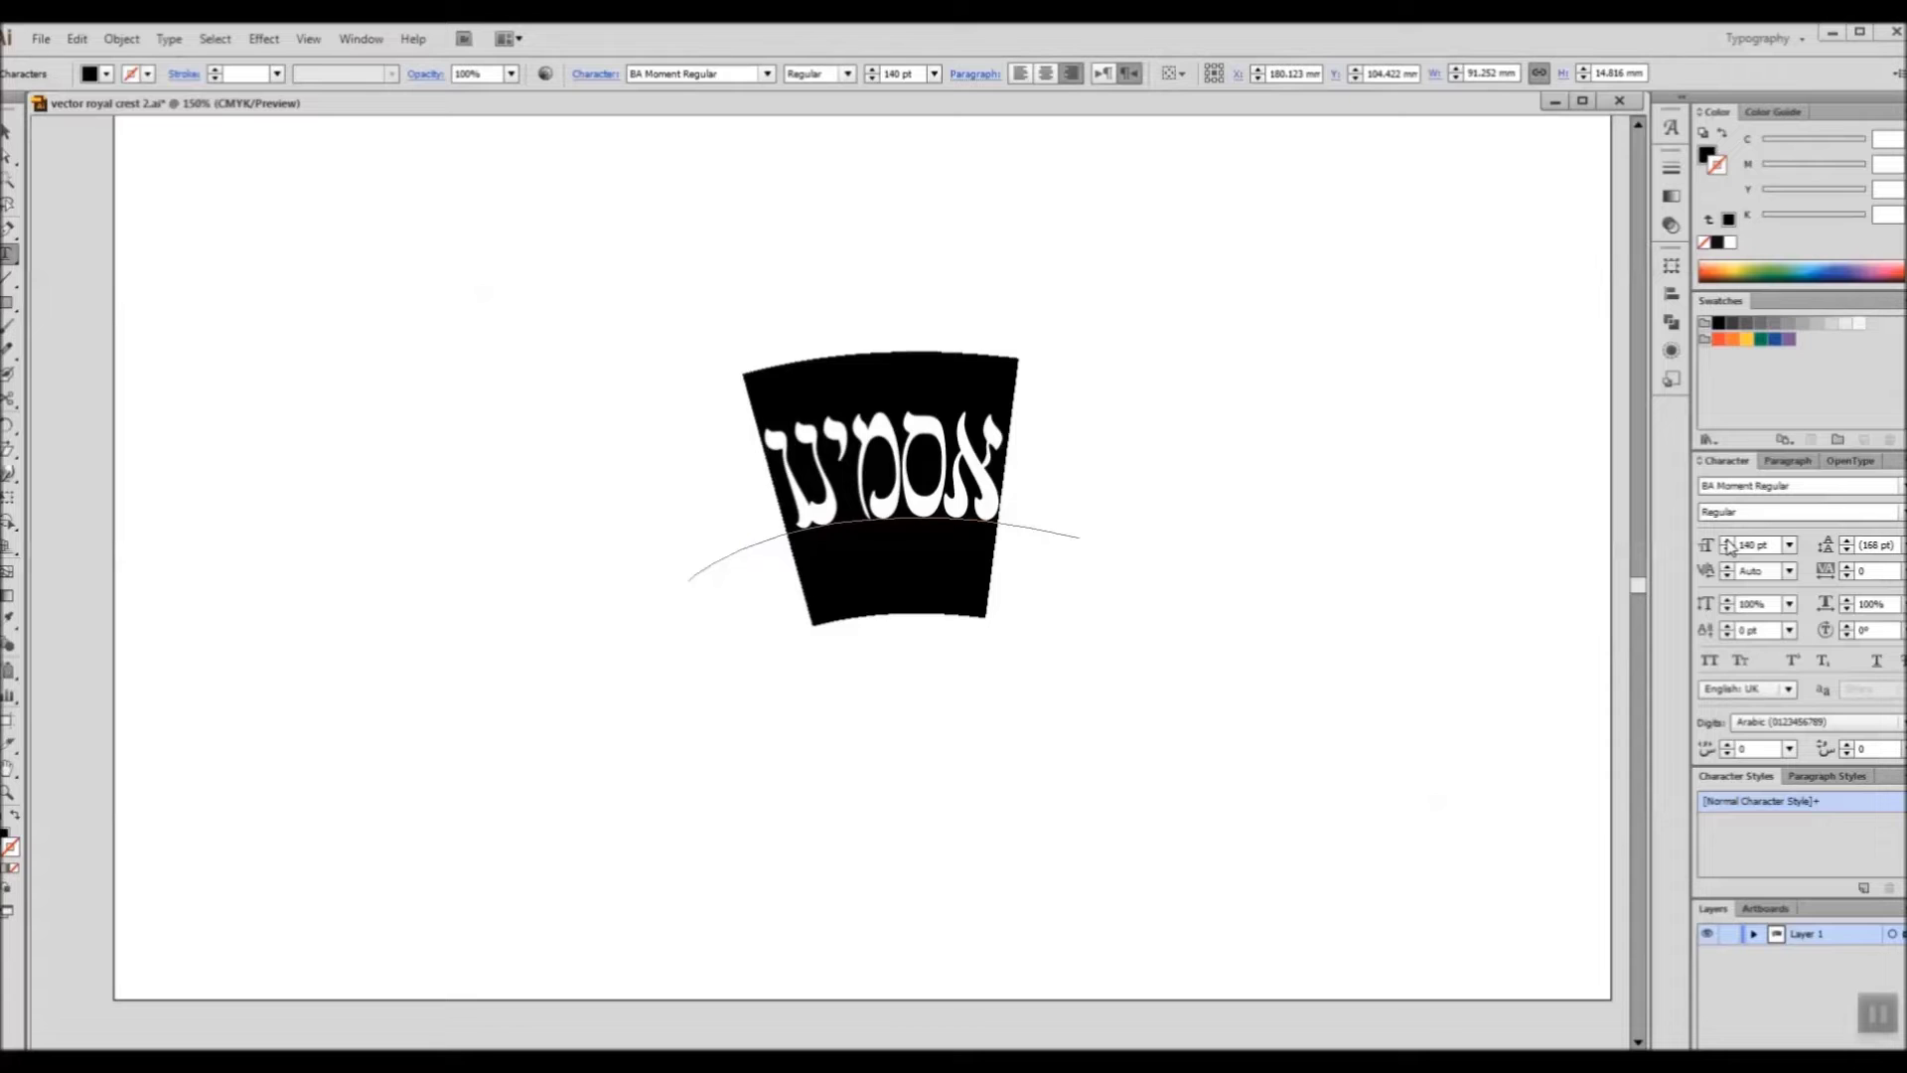
key(Escape)
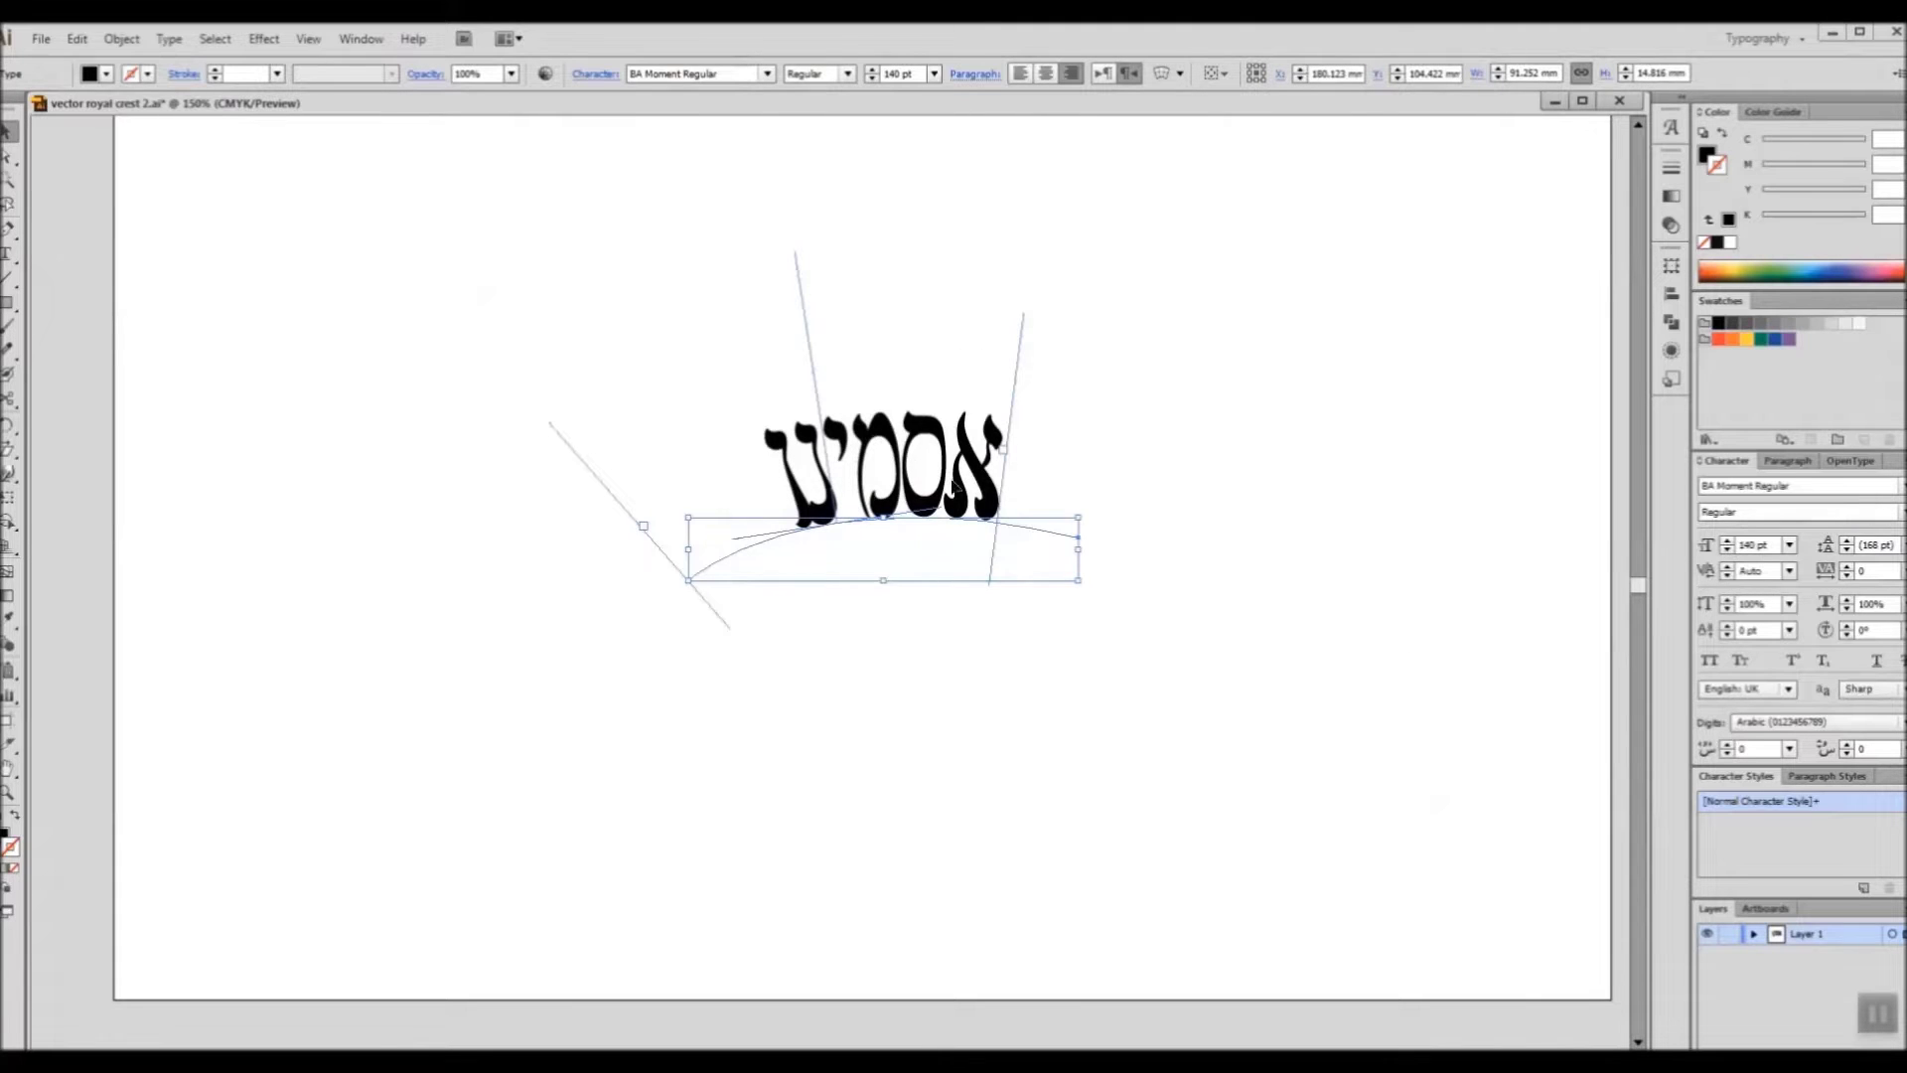
Step: Shear the text on the path by 17° along the horizontal axis
double_click(7, 453)
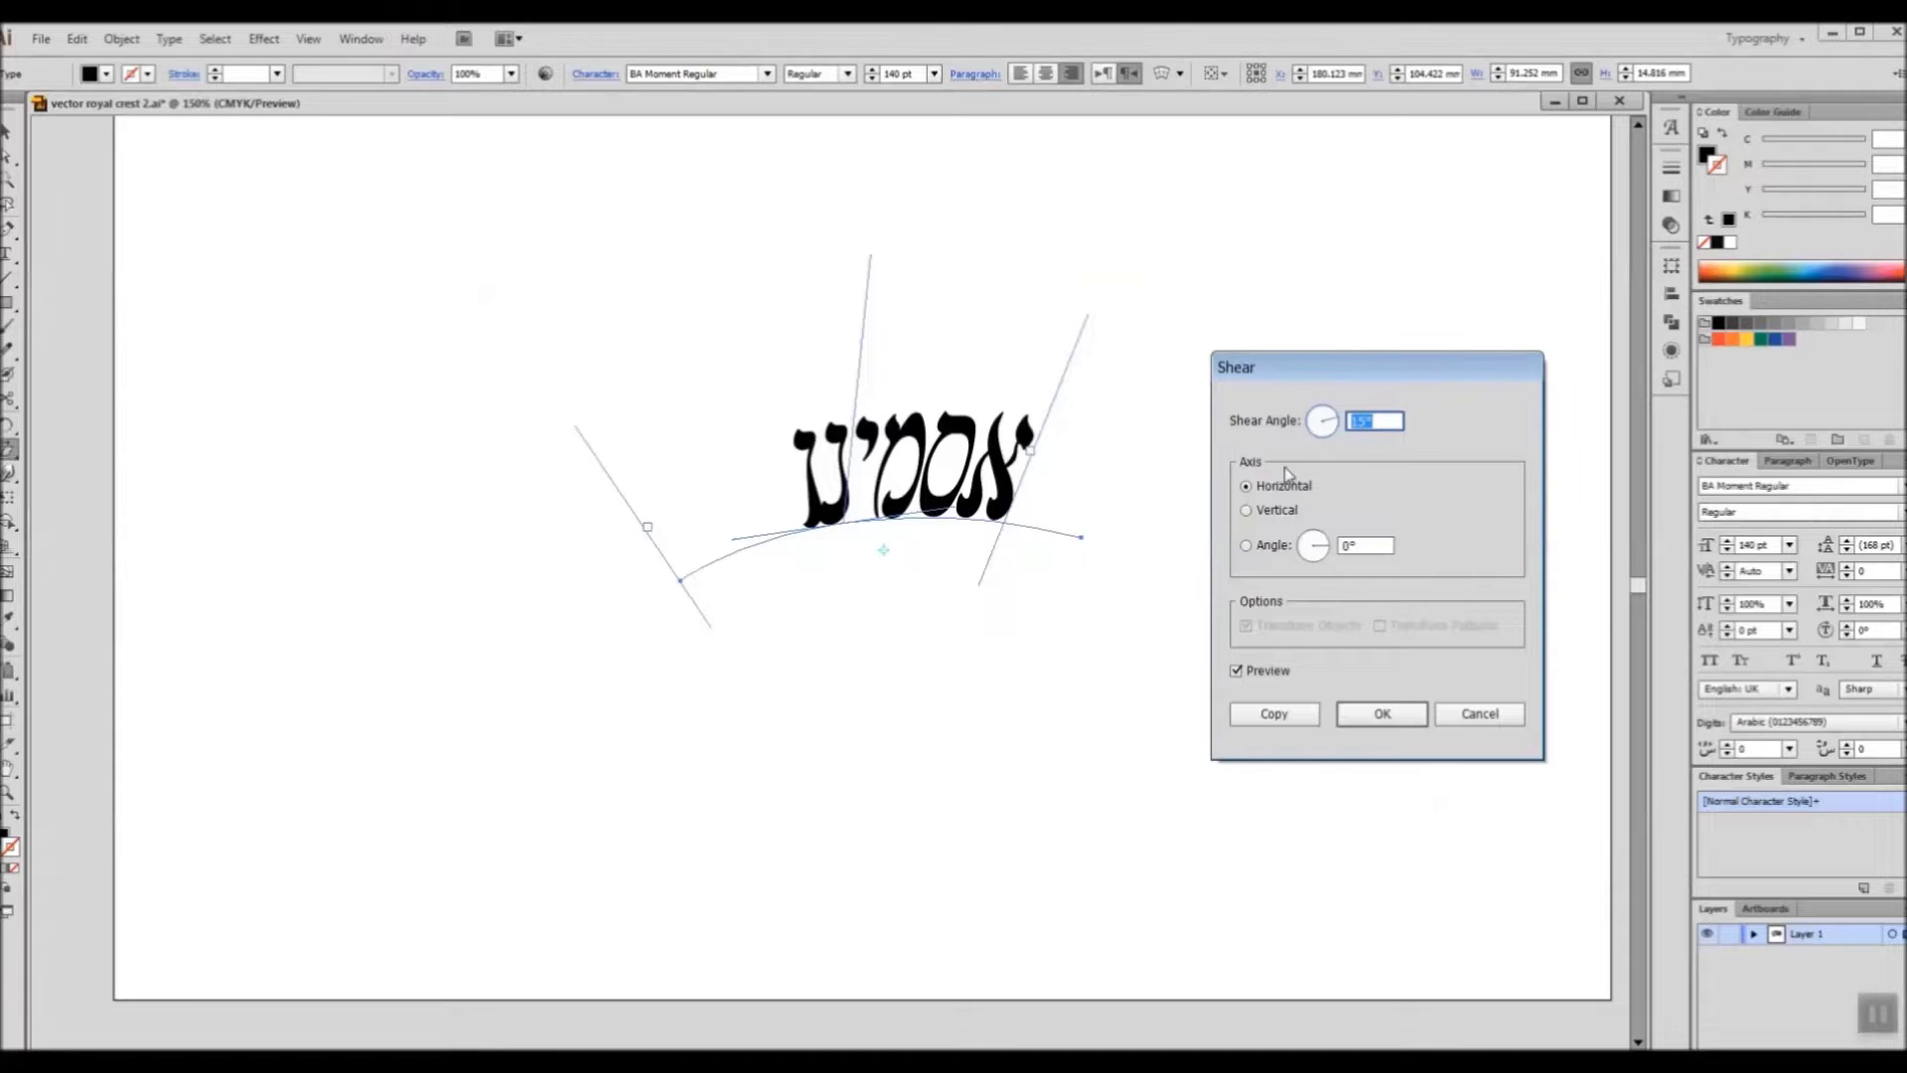
text(30)
key(Tab)
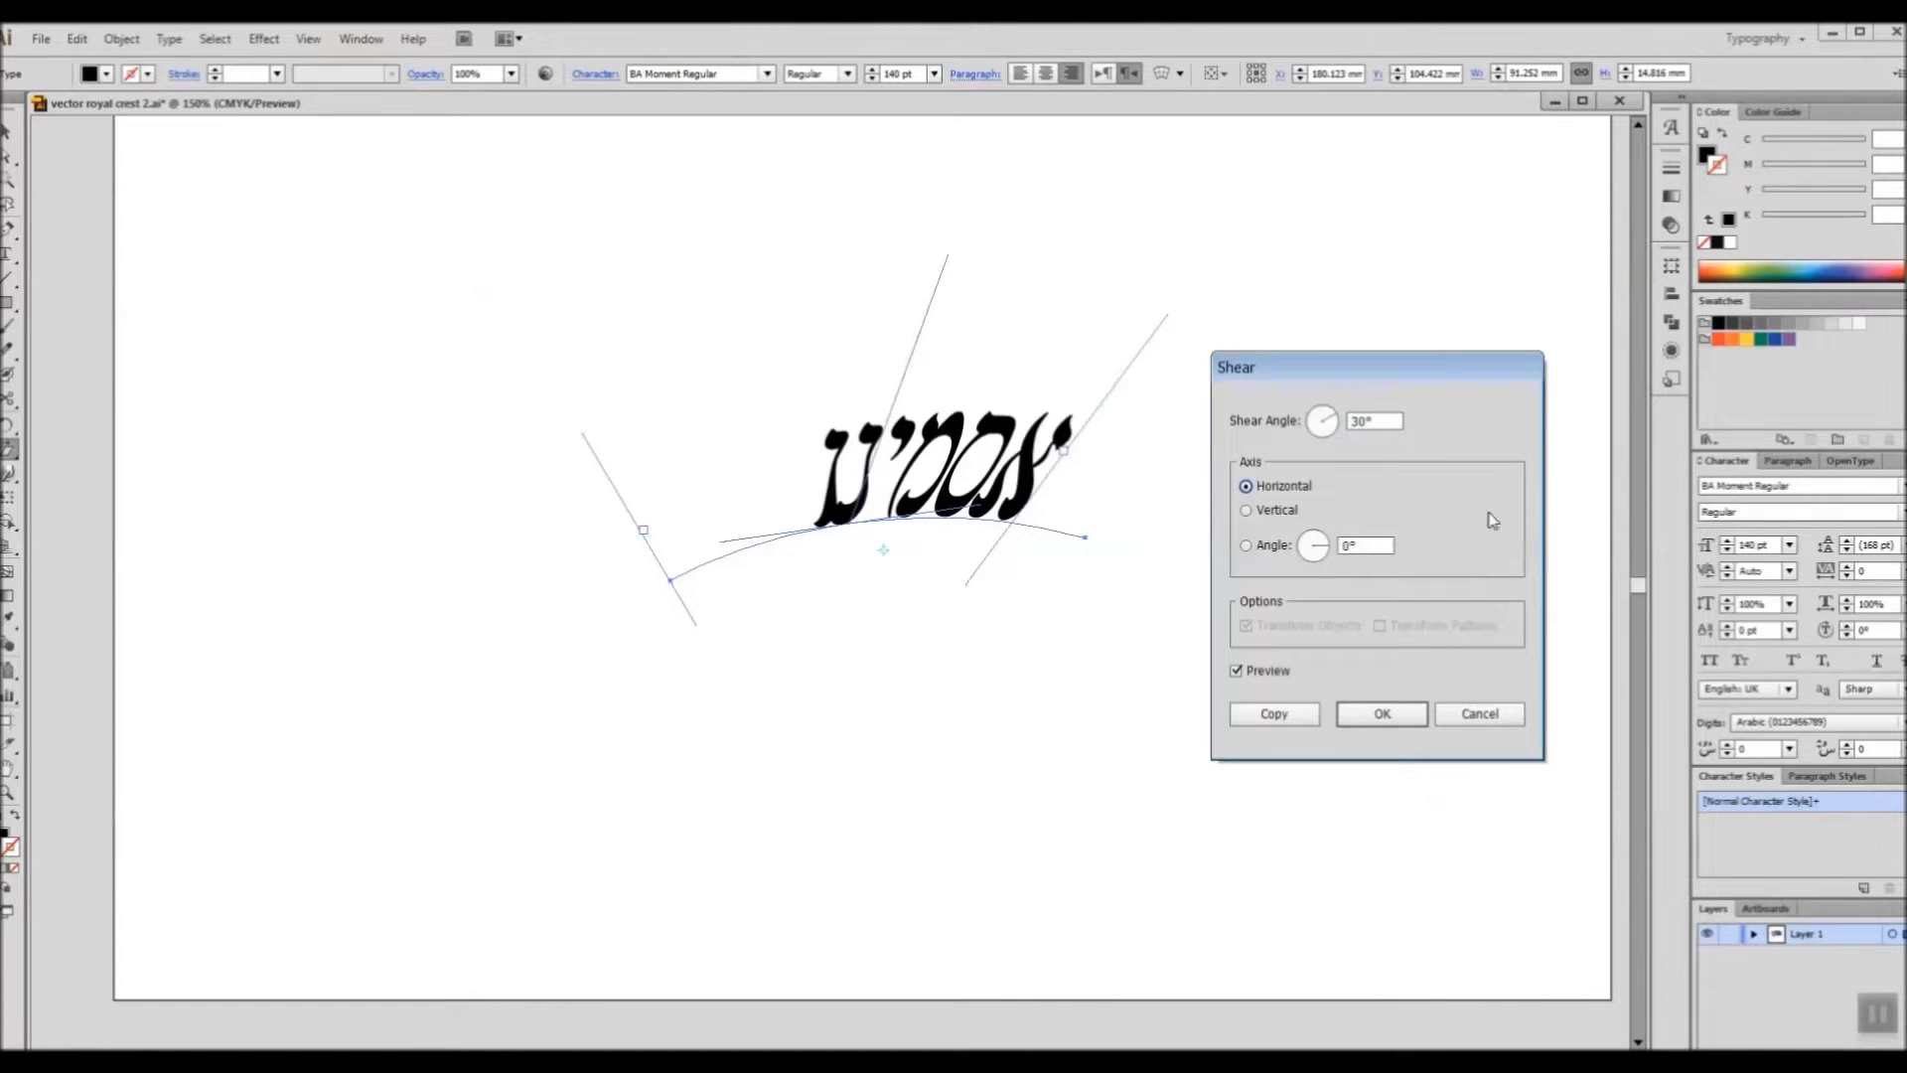
drag(1371, 420, 1263, 431)
text(17)
key(Tab)
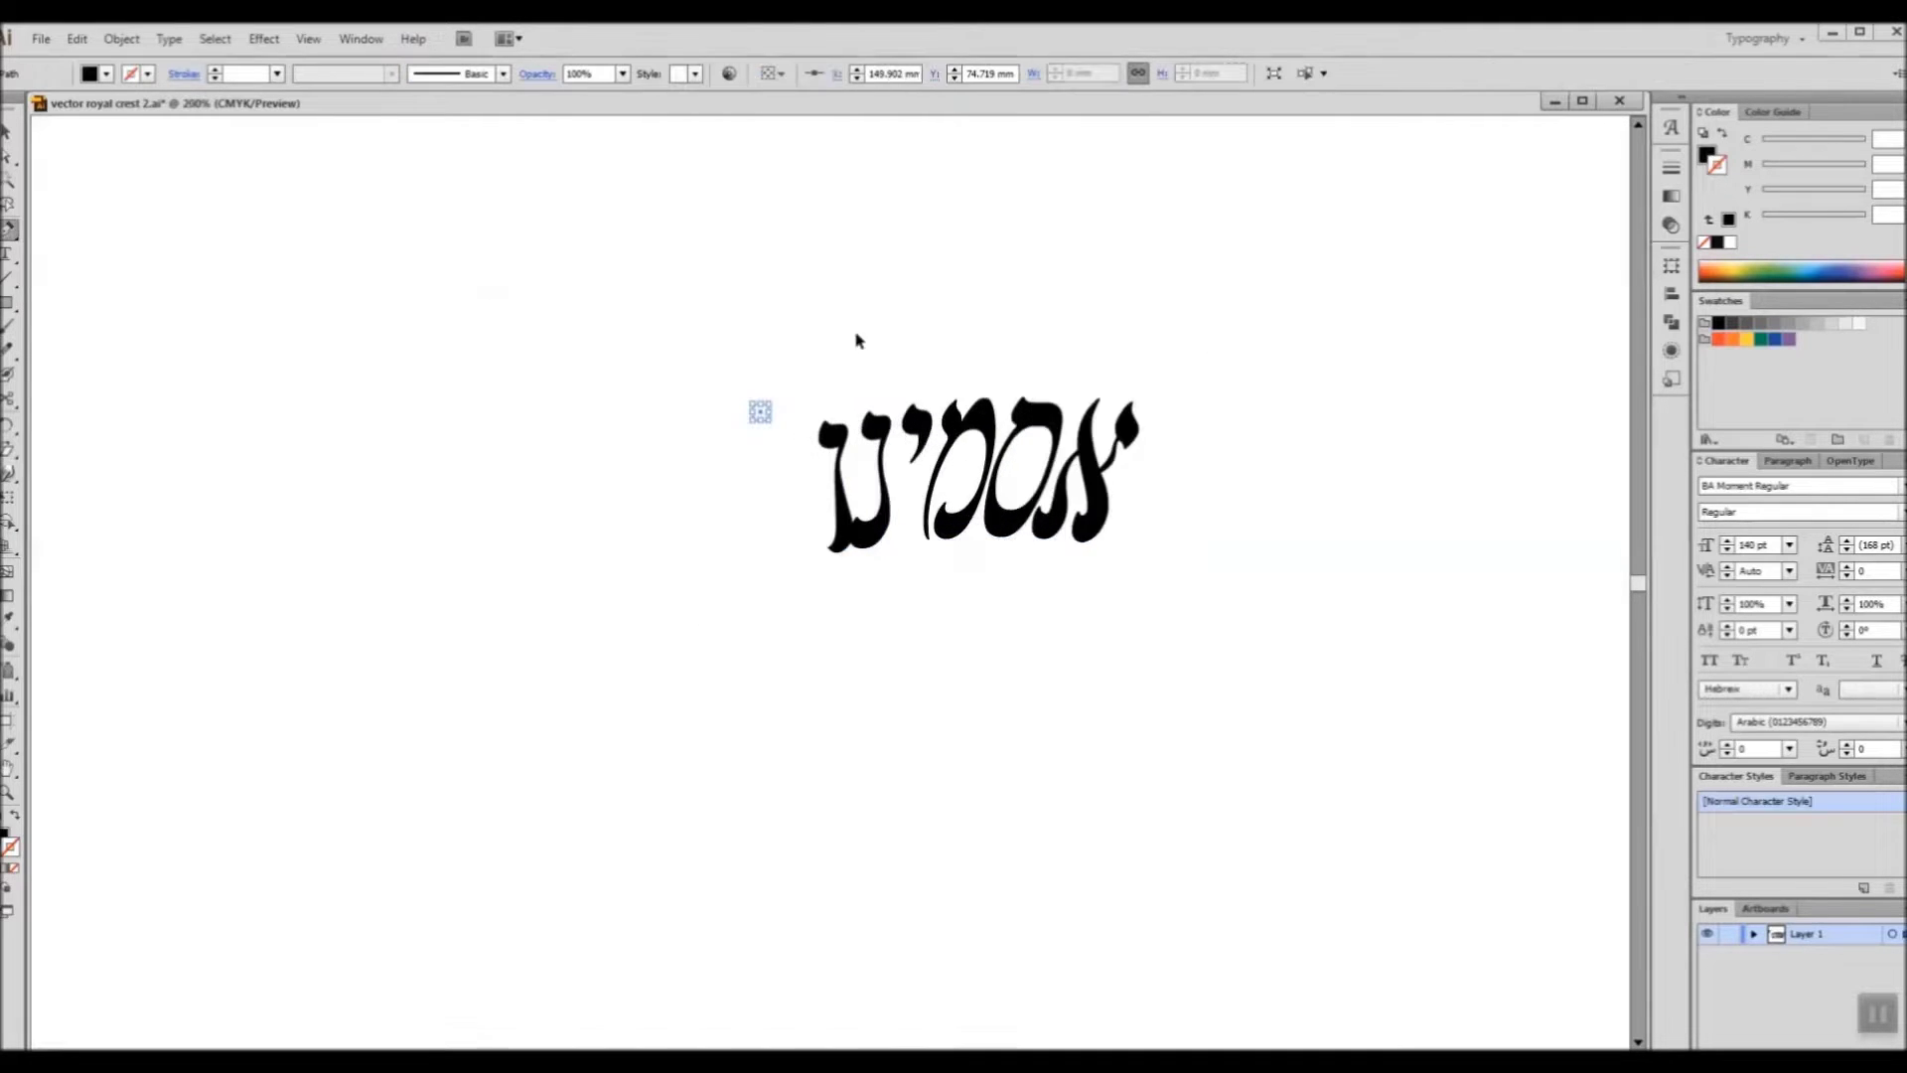
Step: Draw a second curve about 77 mm wide arching over the word and sloping down to its right, without fill or stroke
drag(808, 348, 864, 335)
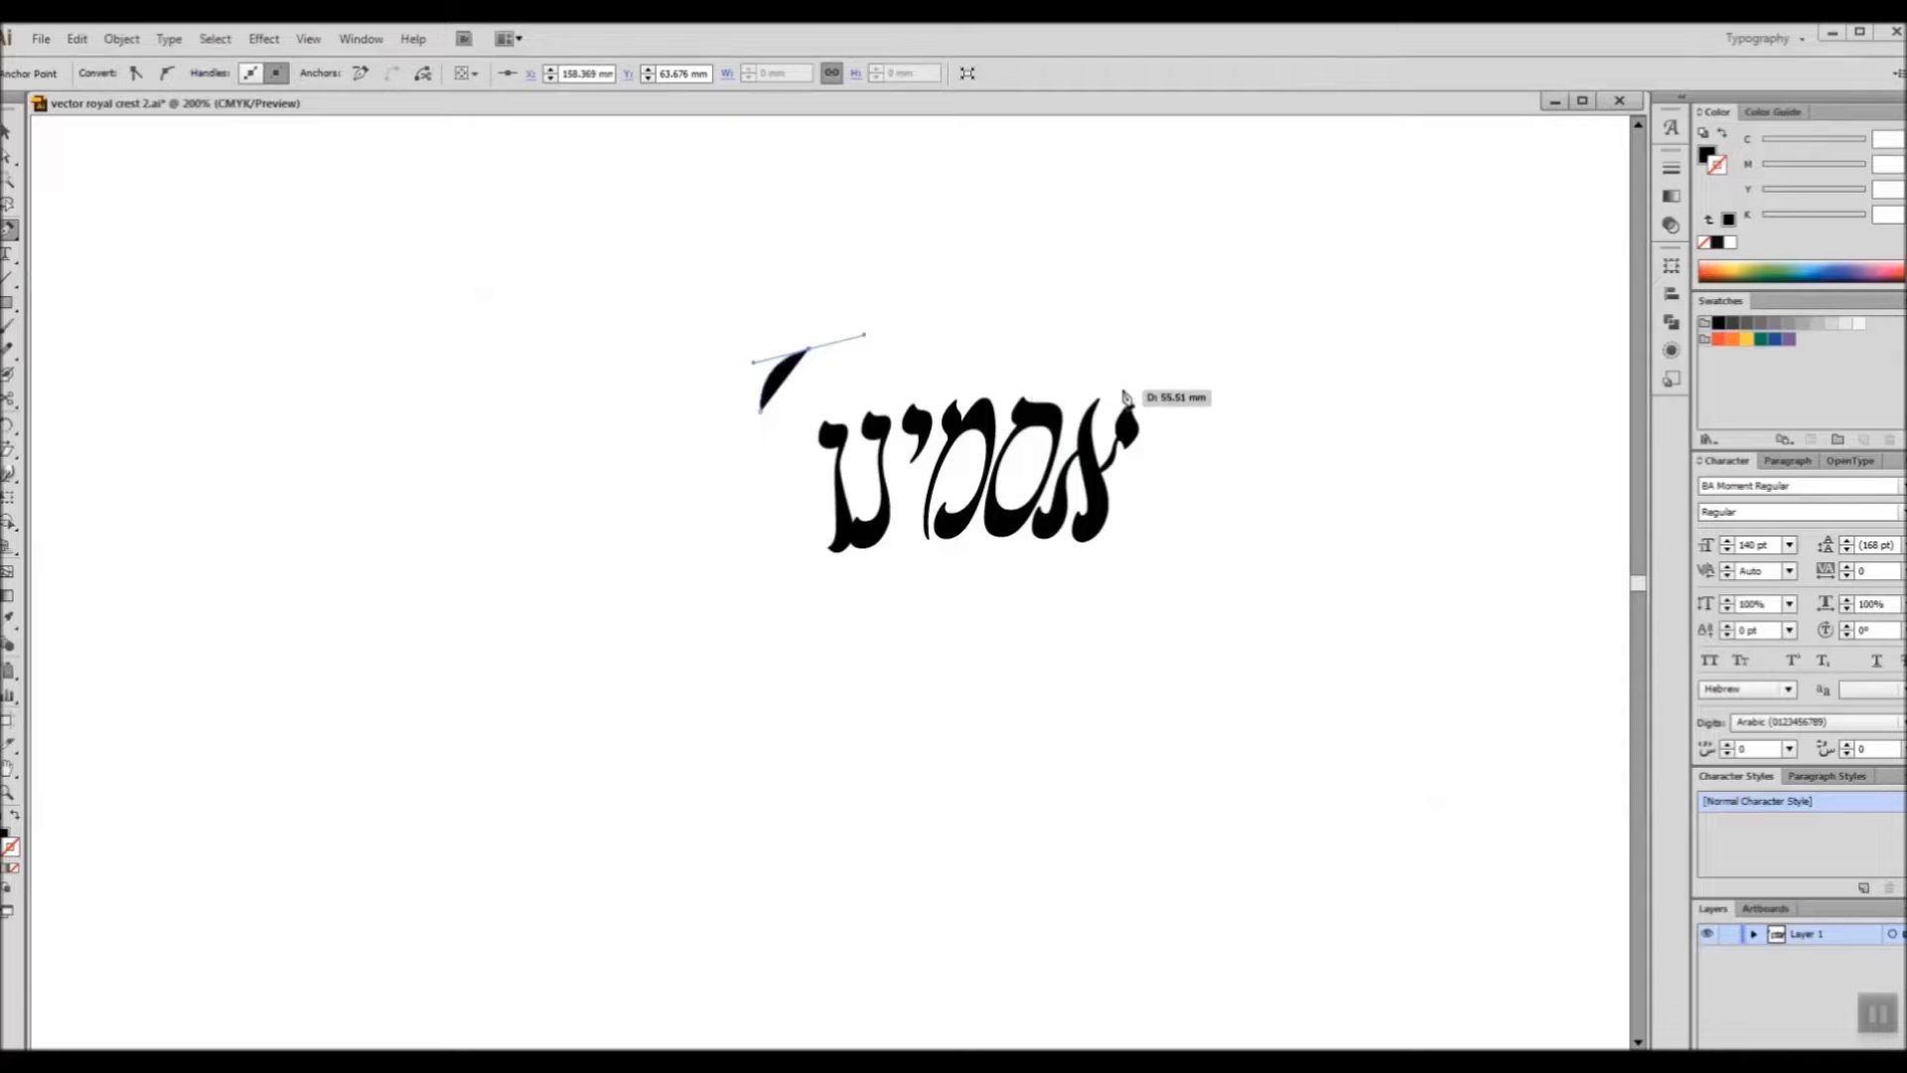
drag(1161, 380, 1237, 389)
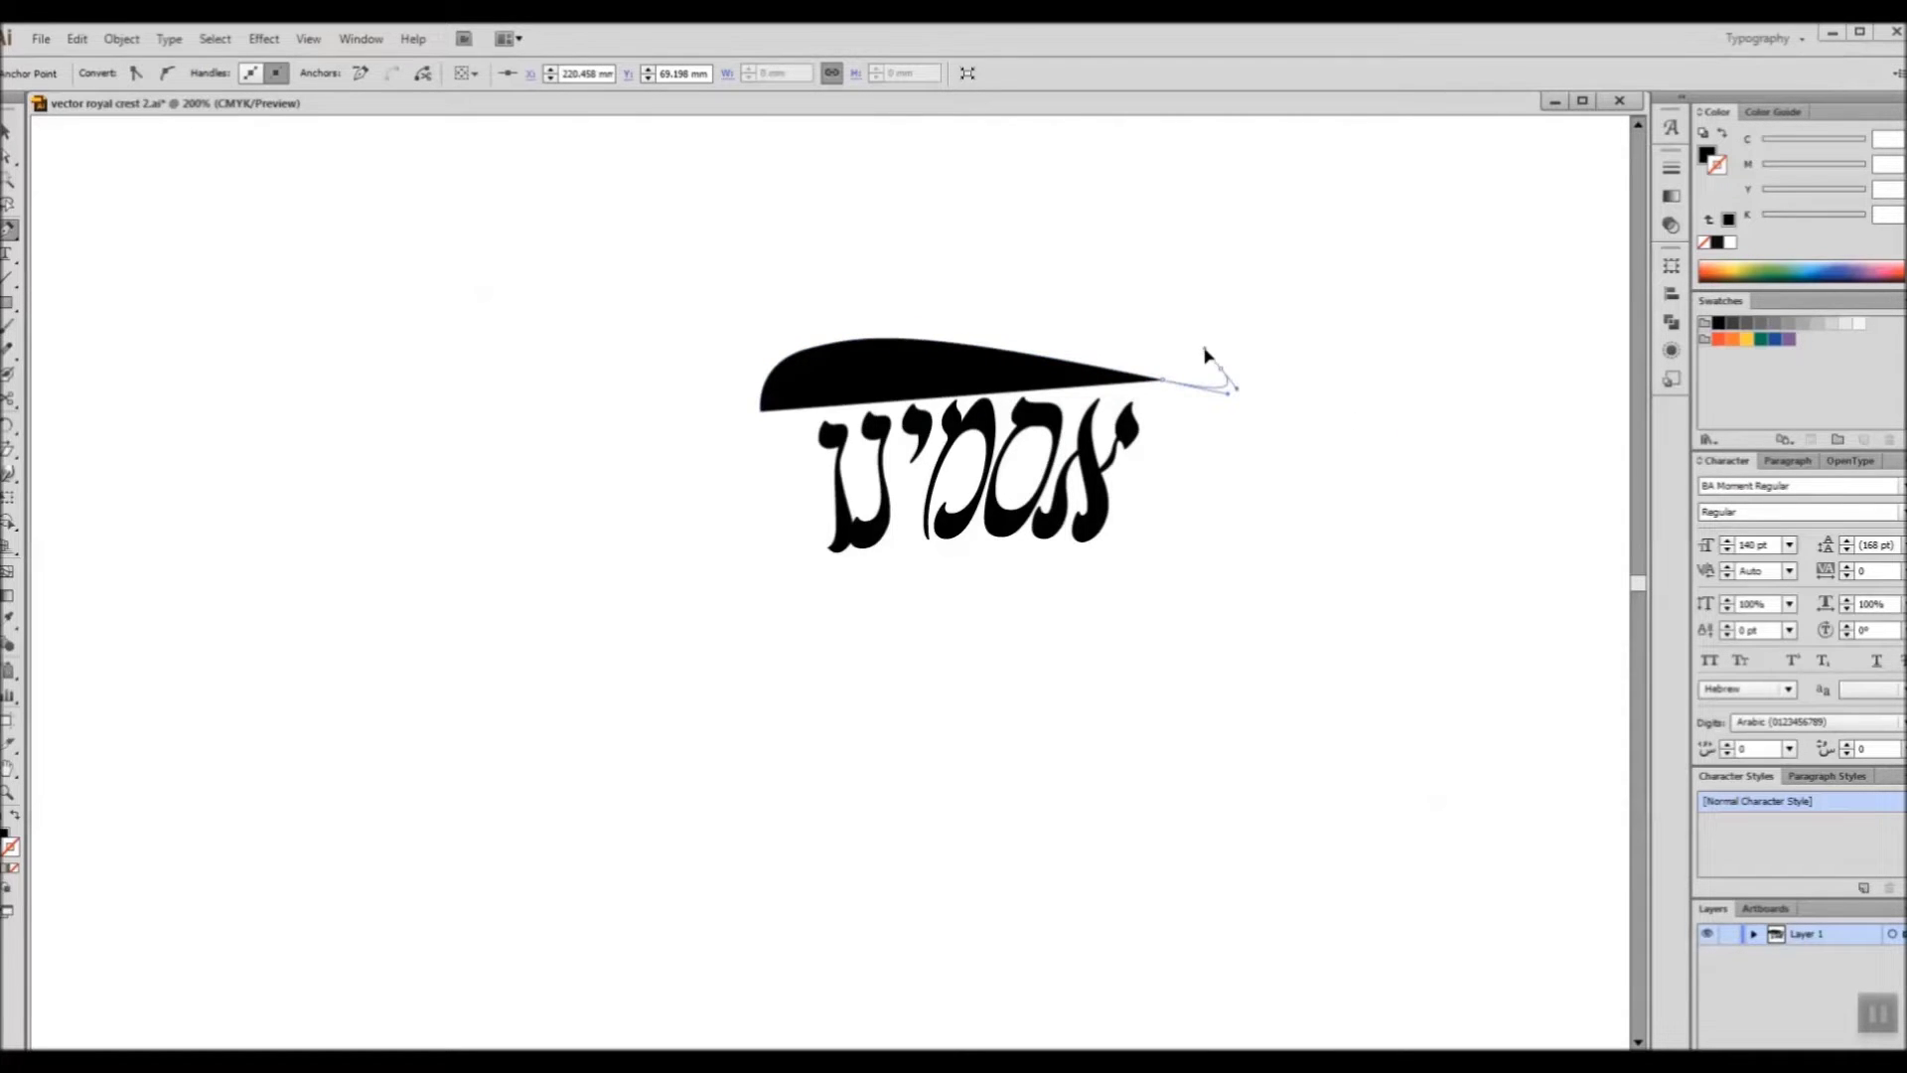
drag(1162, 380, 1200, 389)
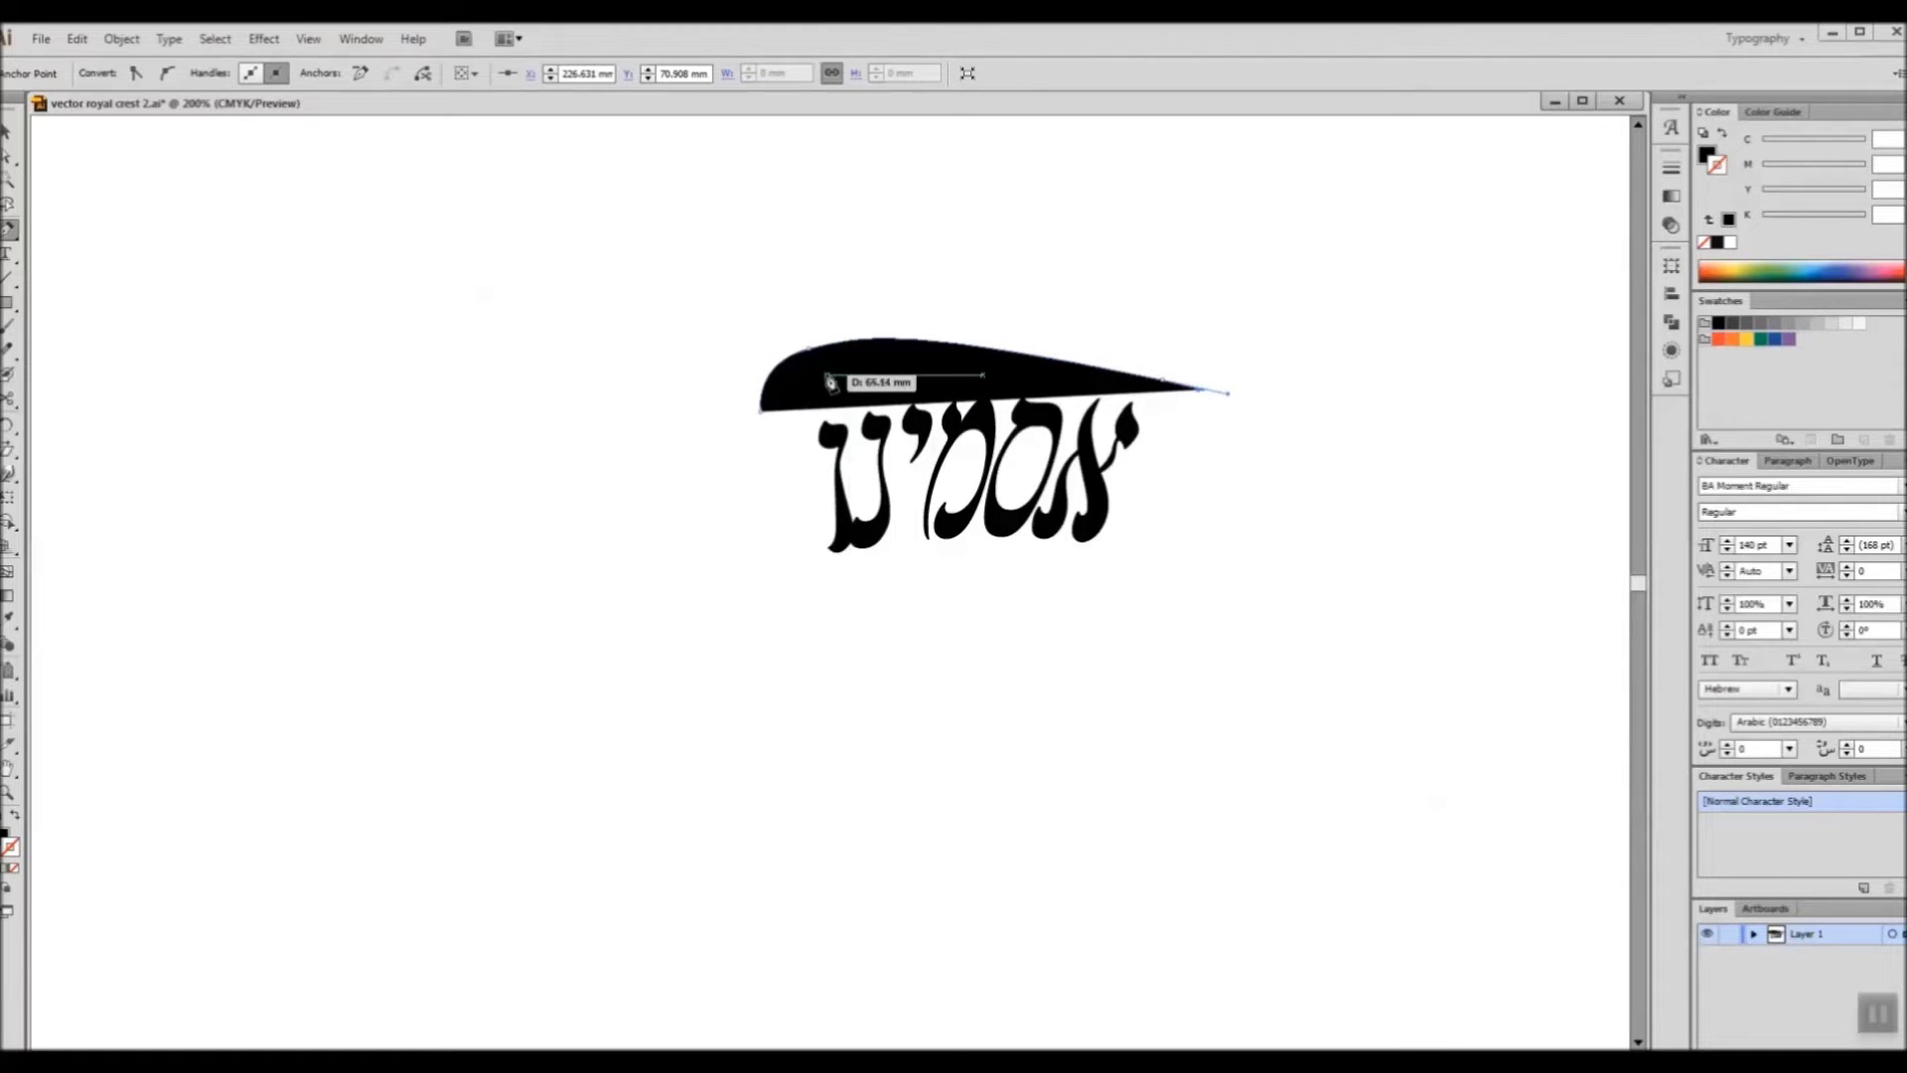
click(19, 832)
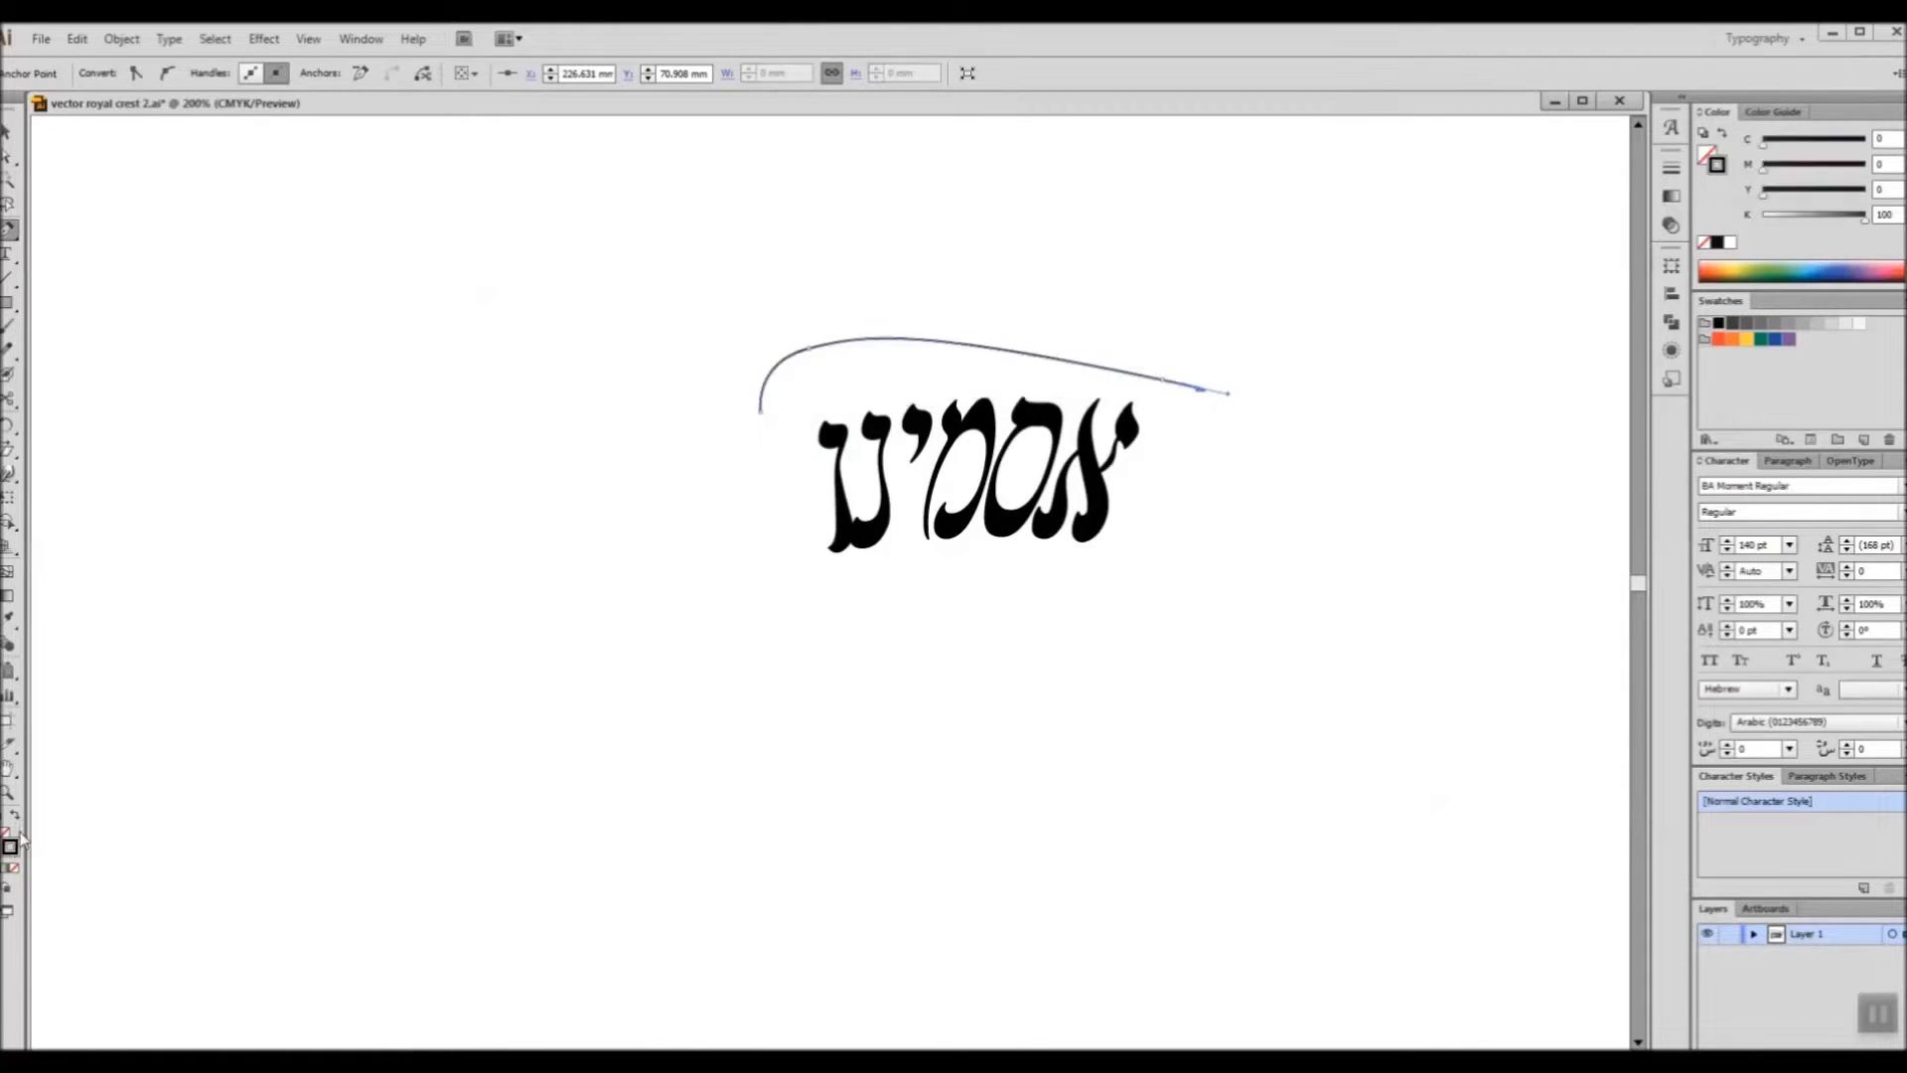
click(15, 879)
Step: Refine the upper curve by raising the anchor at its left bend and adjusting the points at its right end
key(a)
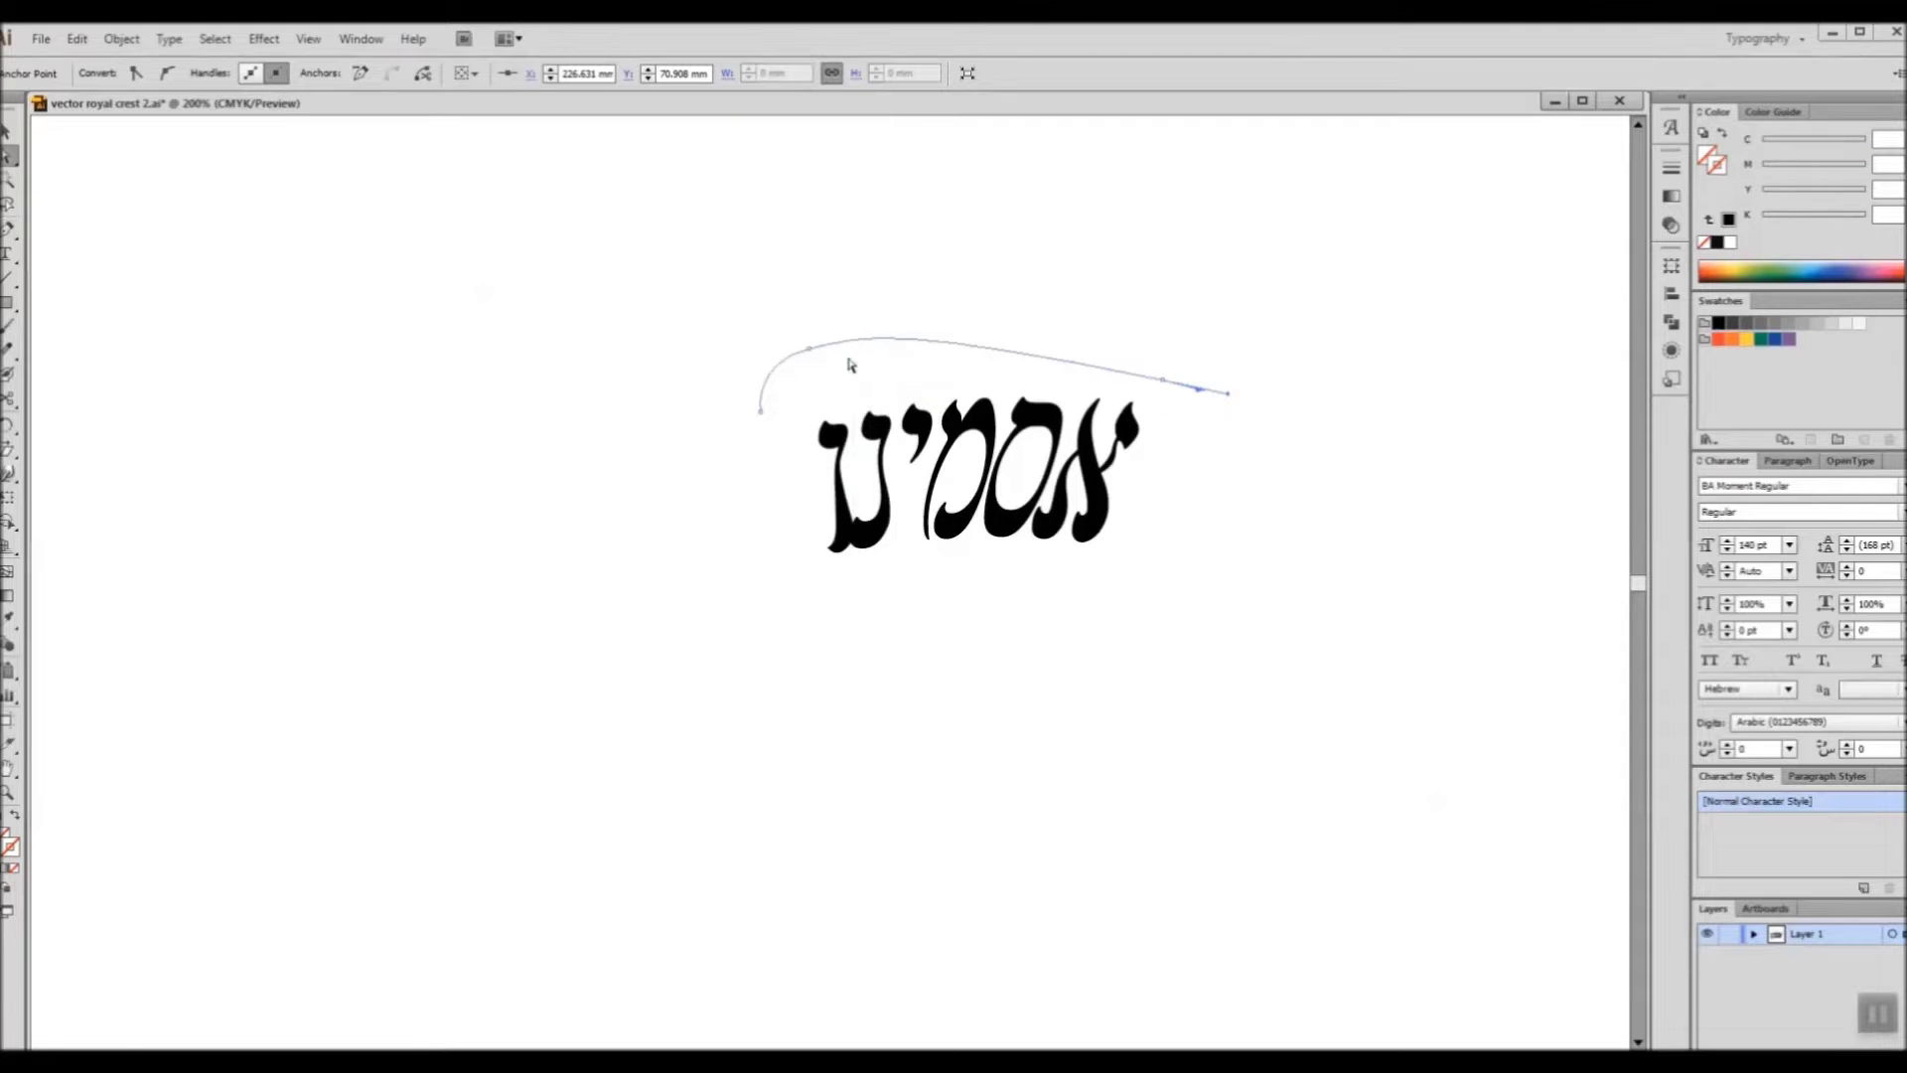
click(812, 354)
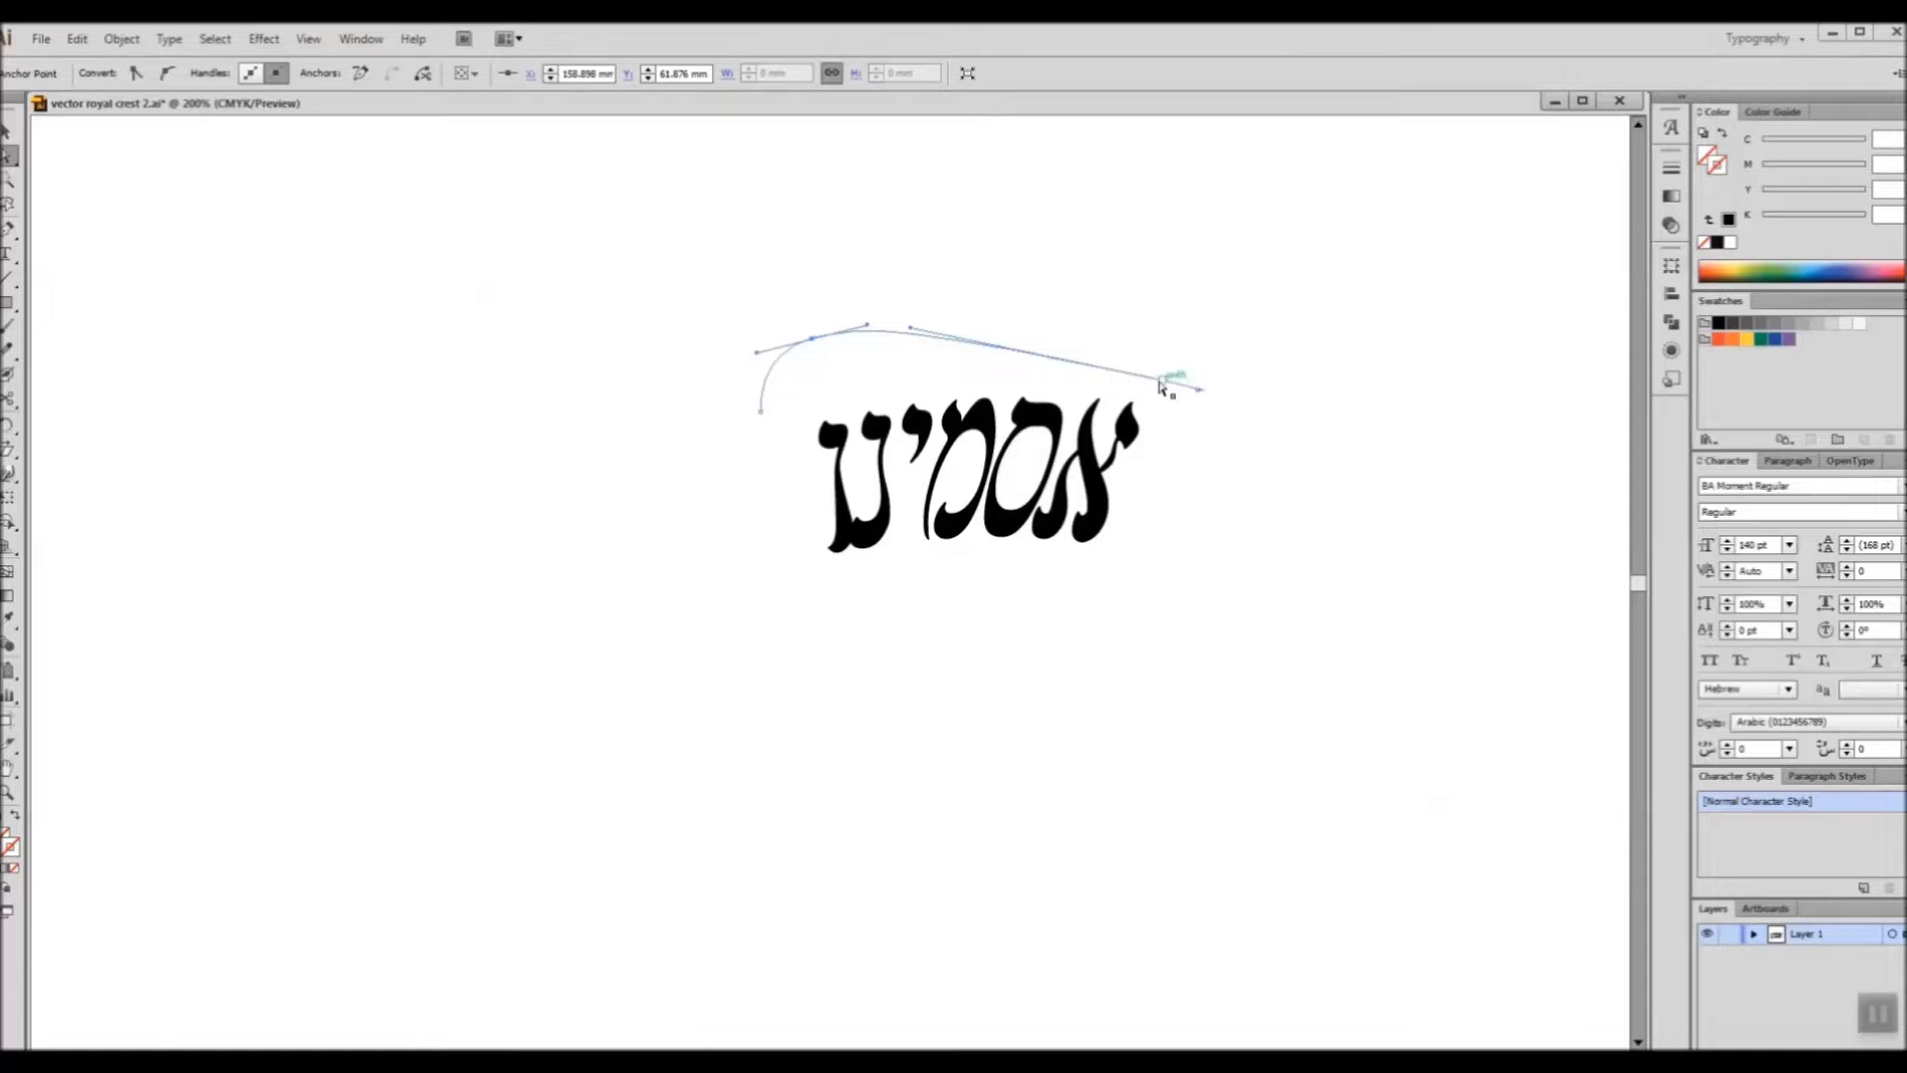
drag(1178, 384, 1230, 400)
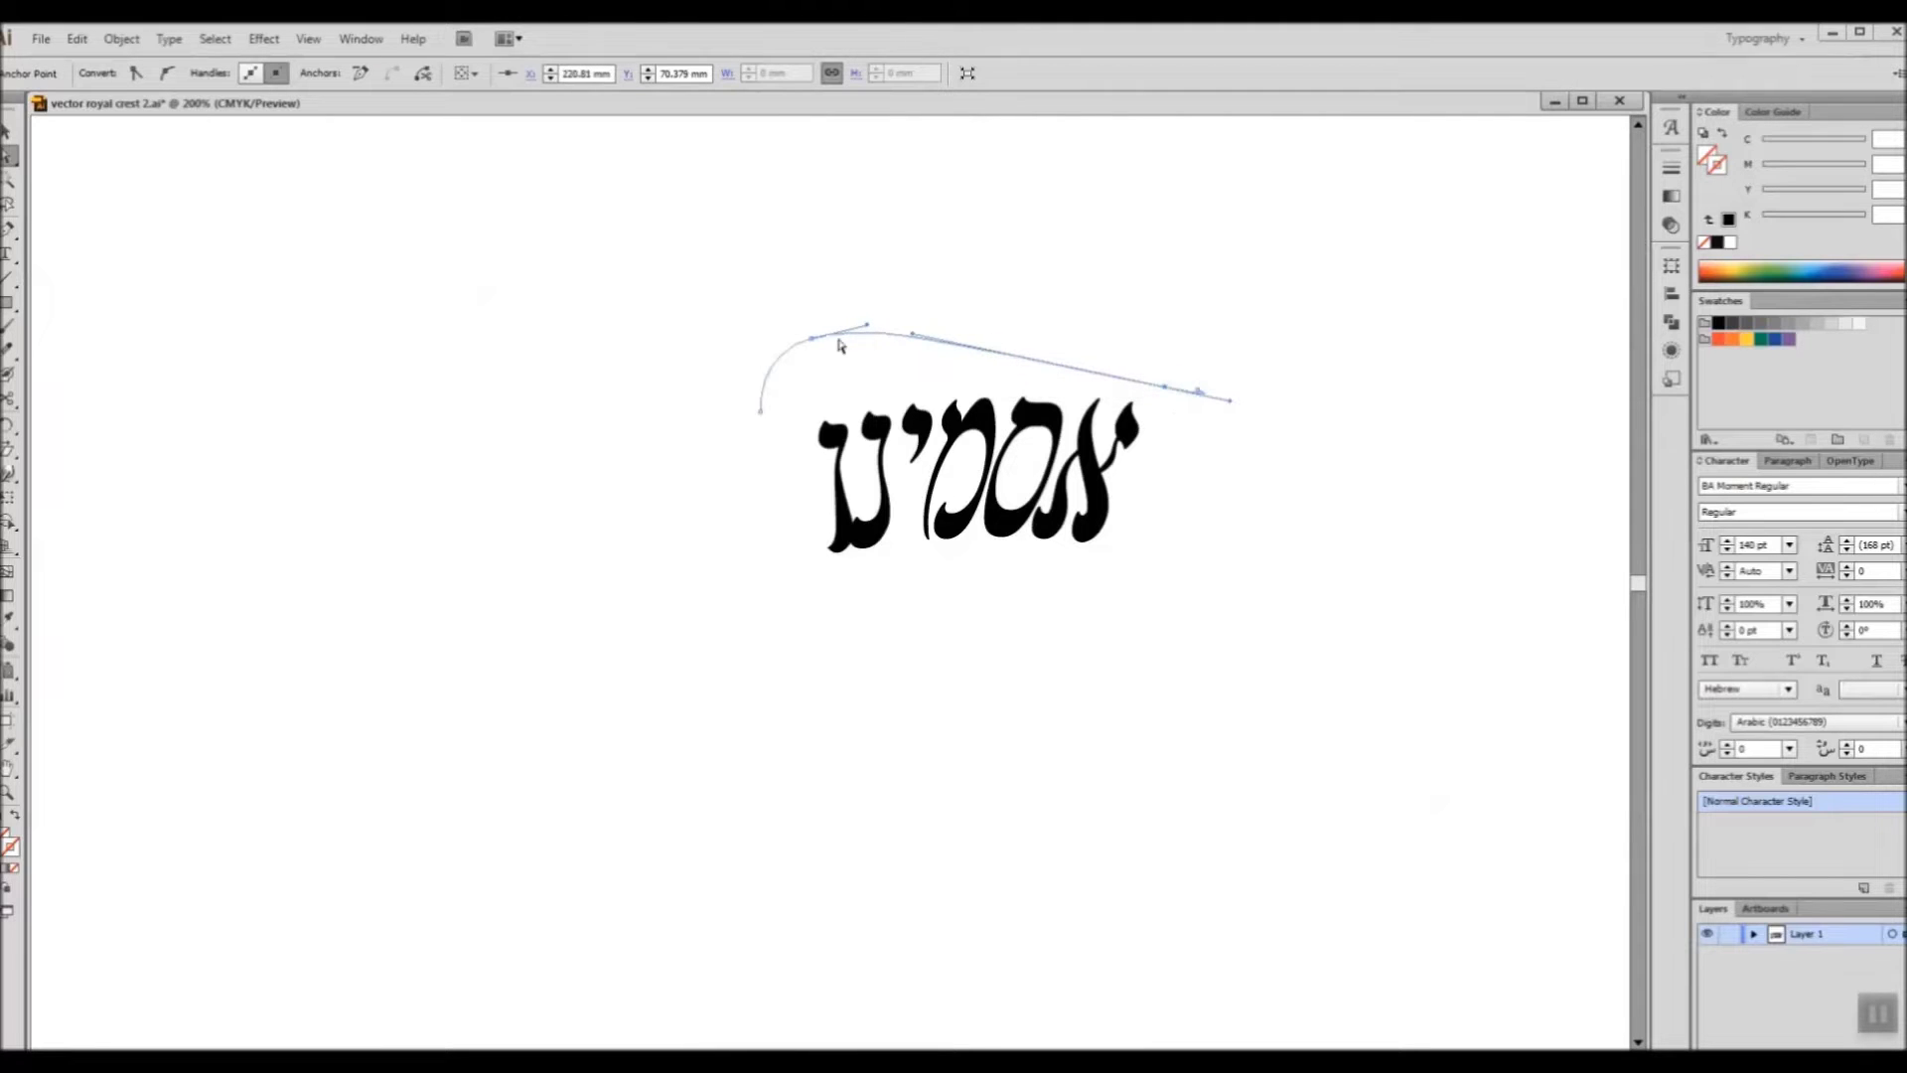
click(811, 342)
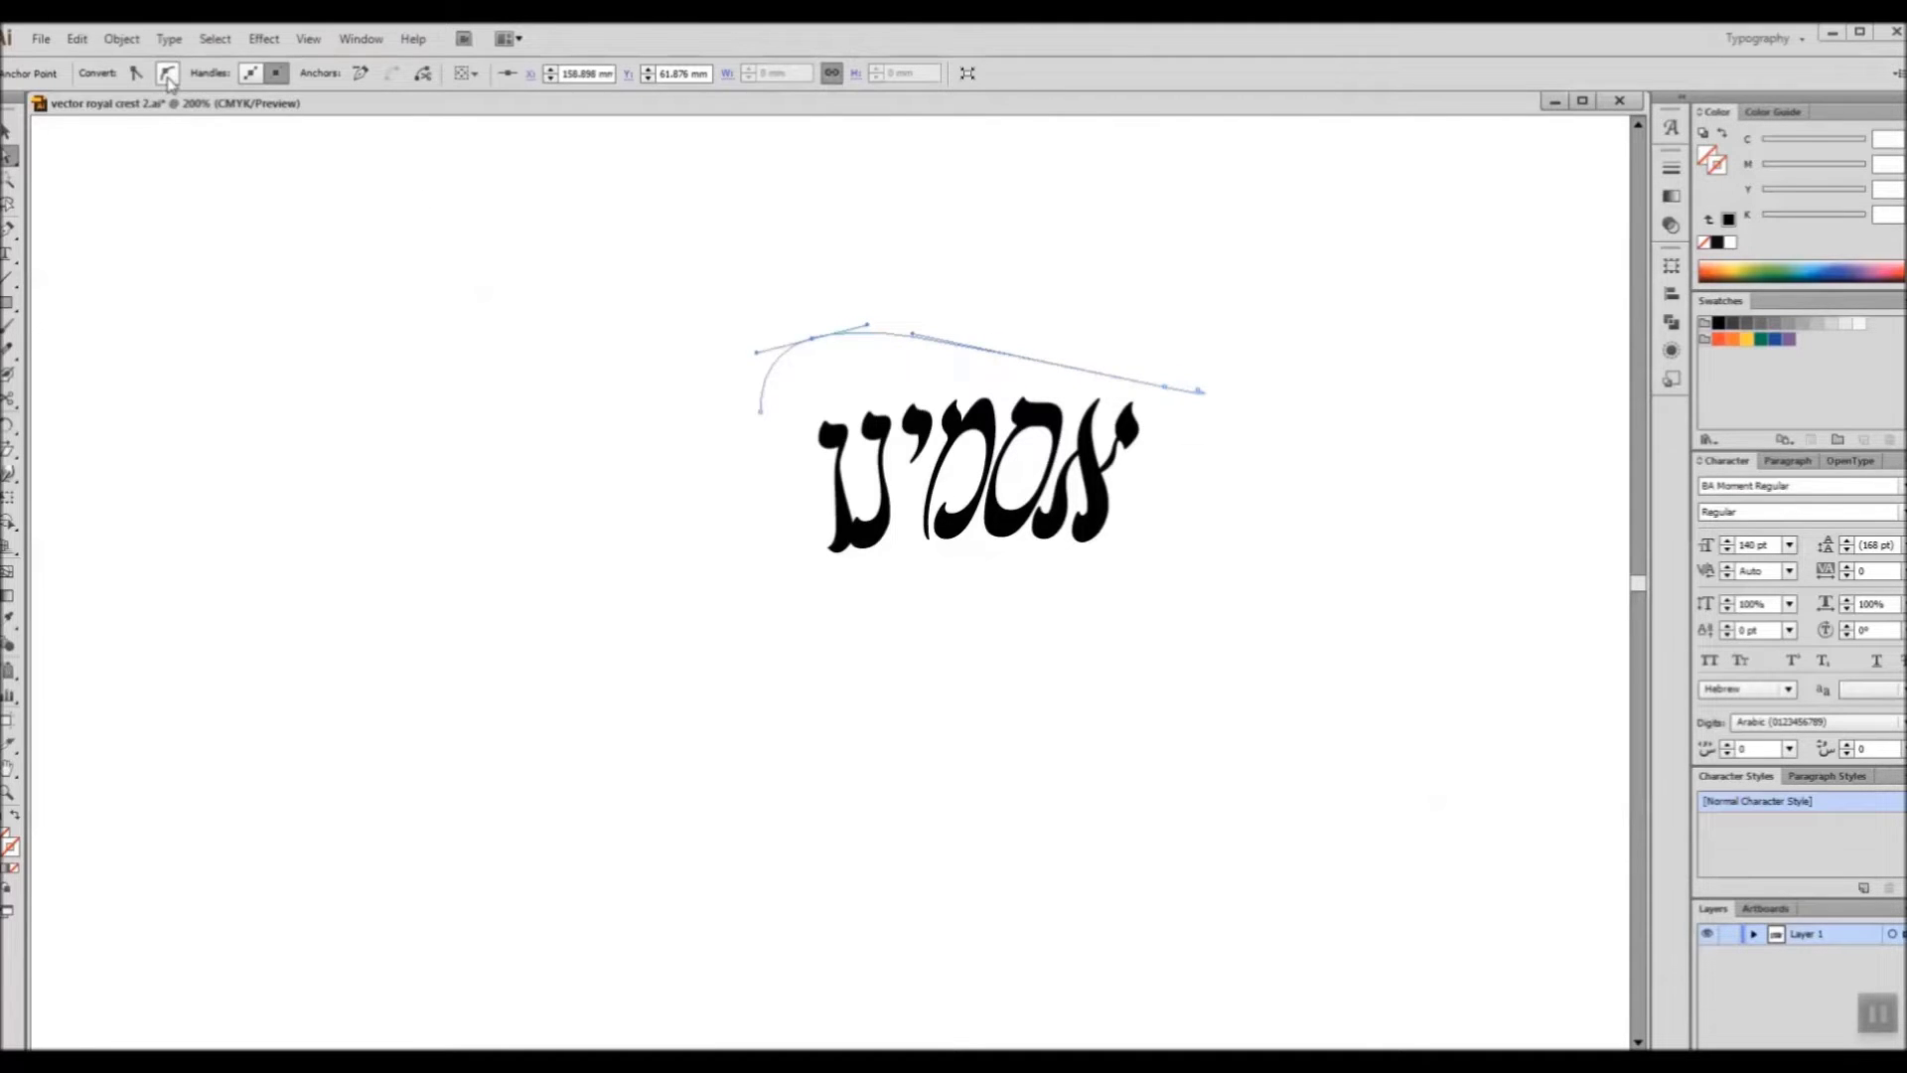
Step: Add the text "אל יהי רזון במשמנינו טל ושוב" along the upper curve in AdaMF Light at 20 pt
key(t)
click(1061, 364)
shift+click(1726, 552)
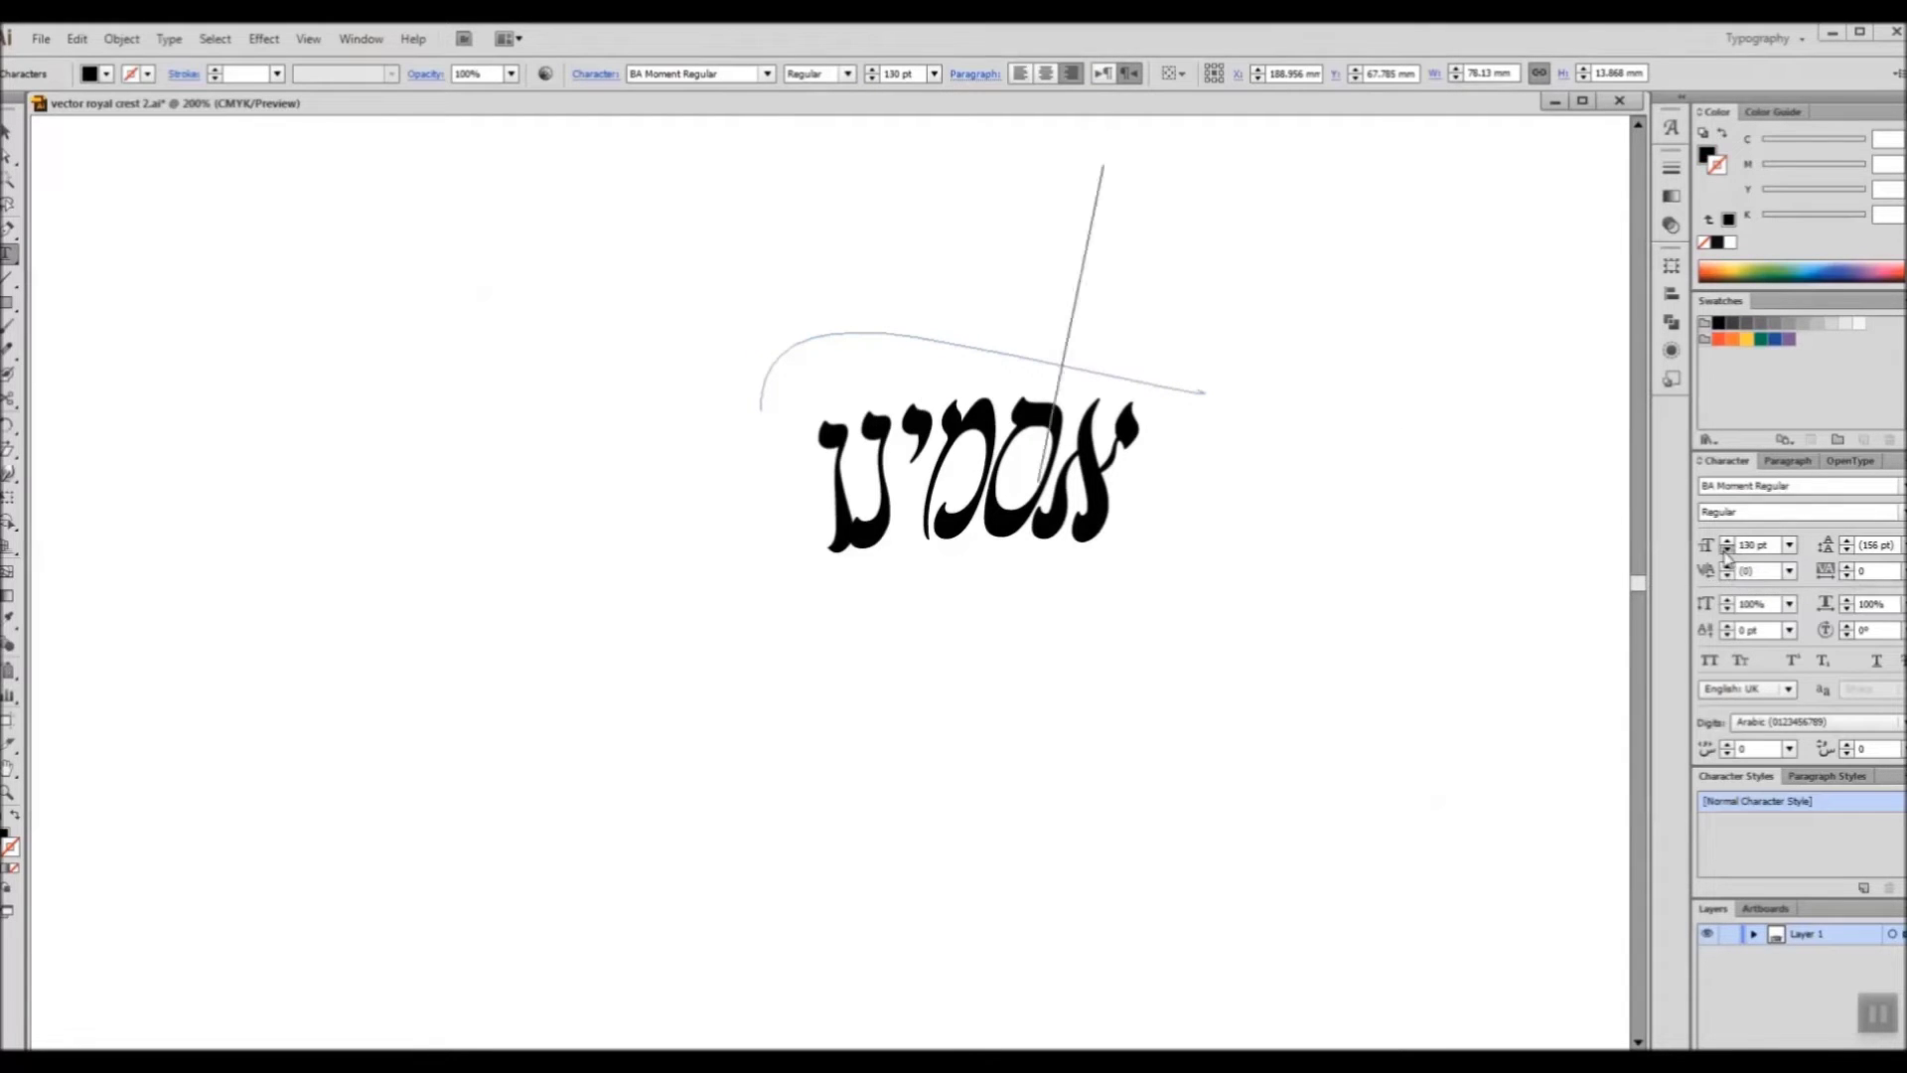
text(א)
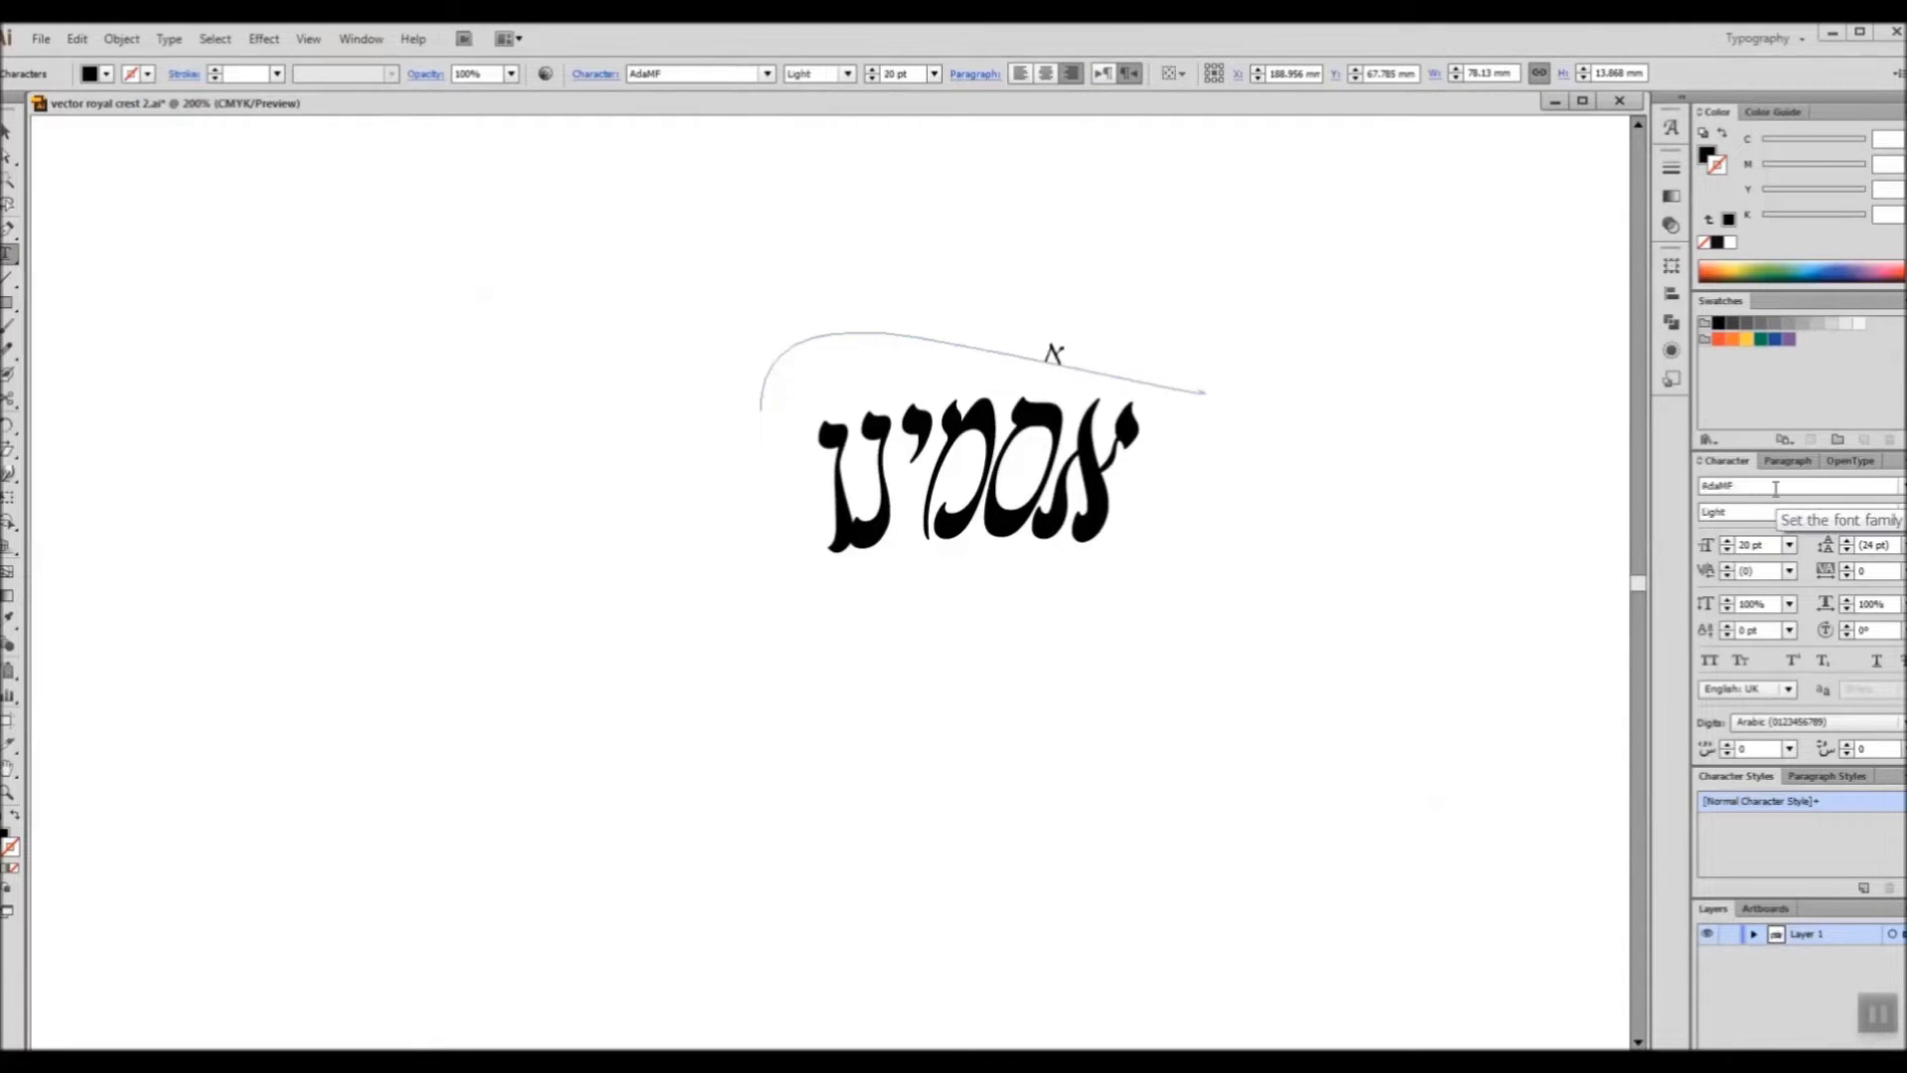
text(ל יהי רזון)
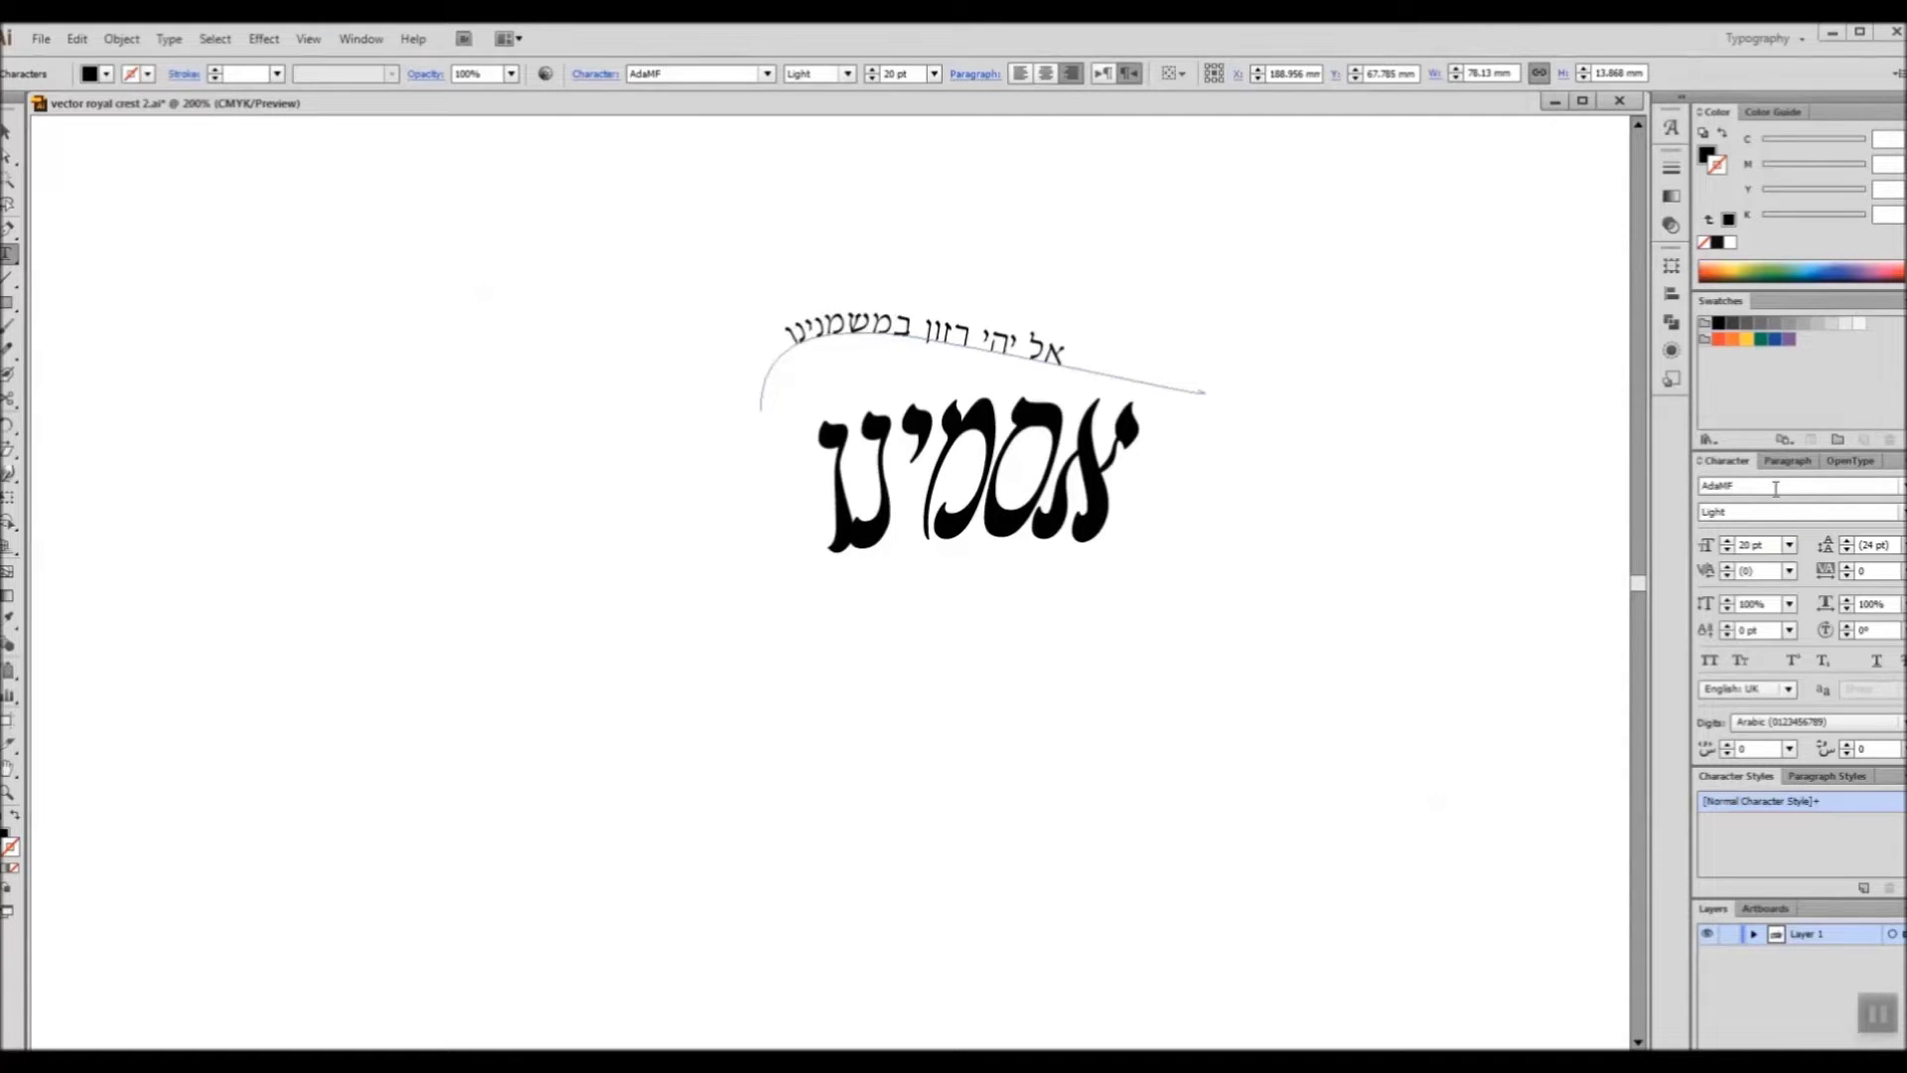
text( במשמנינו של)
key(Escape)
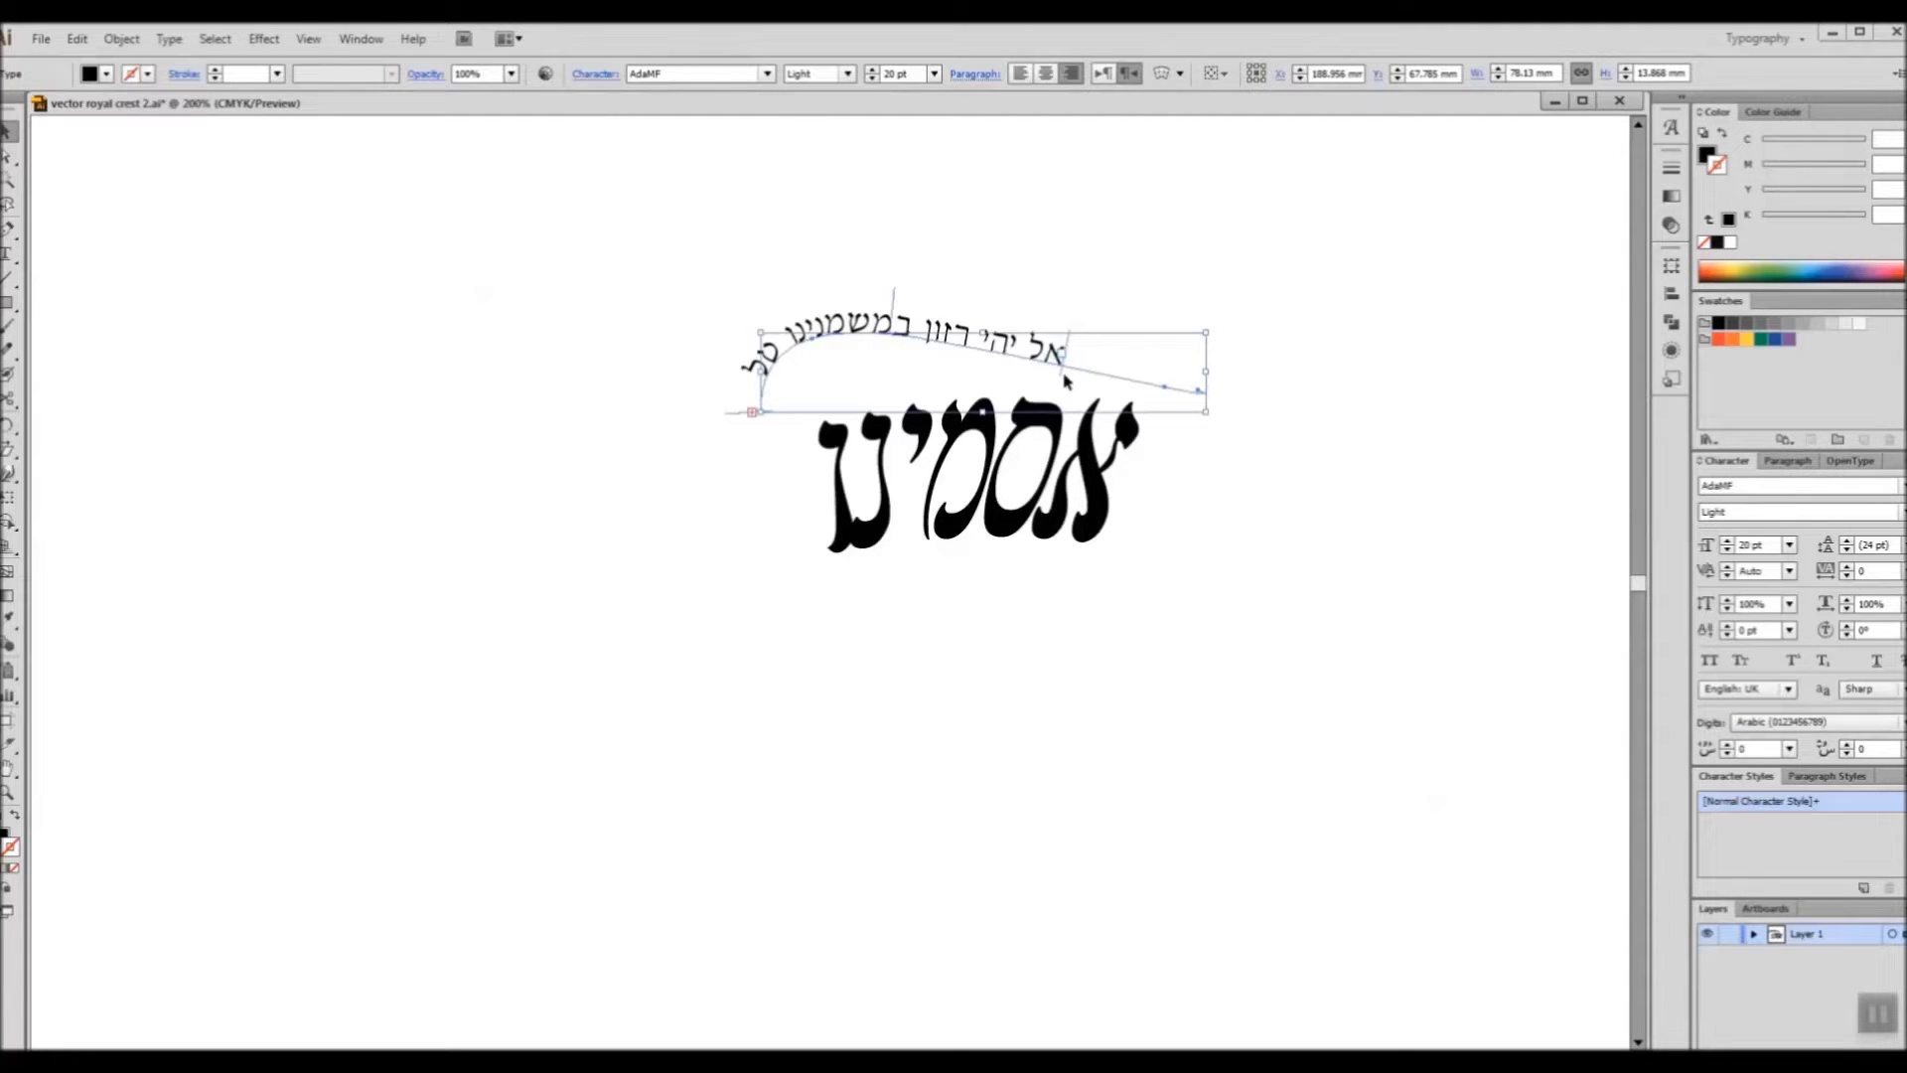
Step: Slide the verse's start to the right end of the curve and set the text to 18 pt with -10 tracking
drag(1068, 385, 1181, 407)
double_click(1061, 355)
key(ctrl+a)
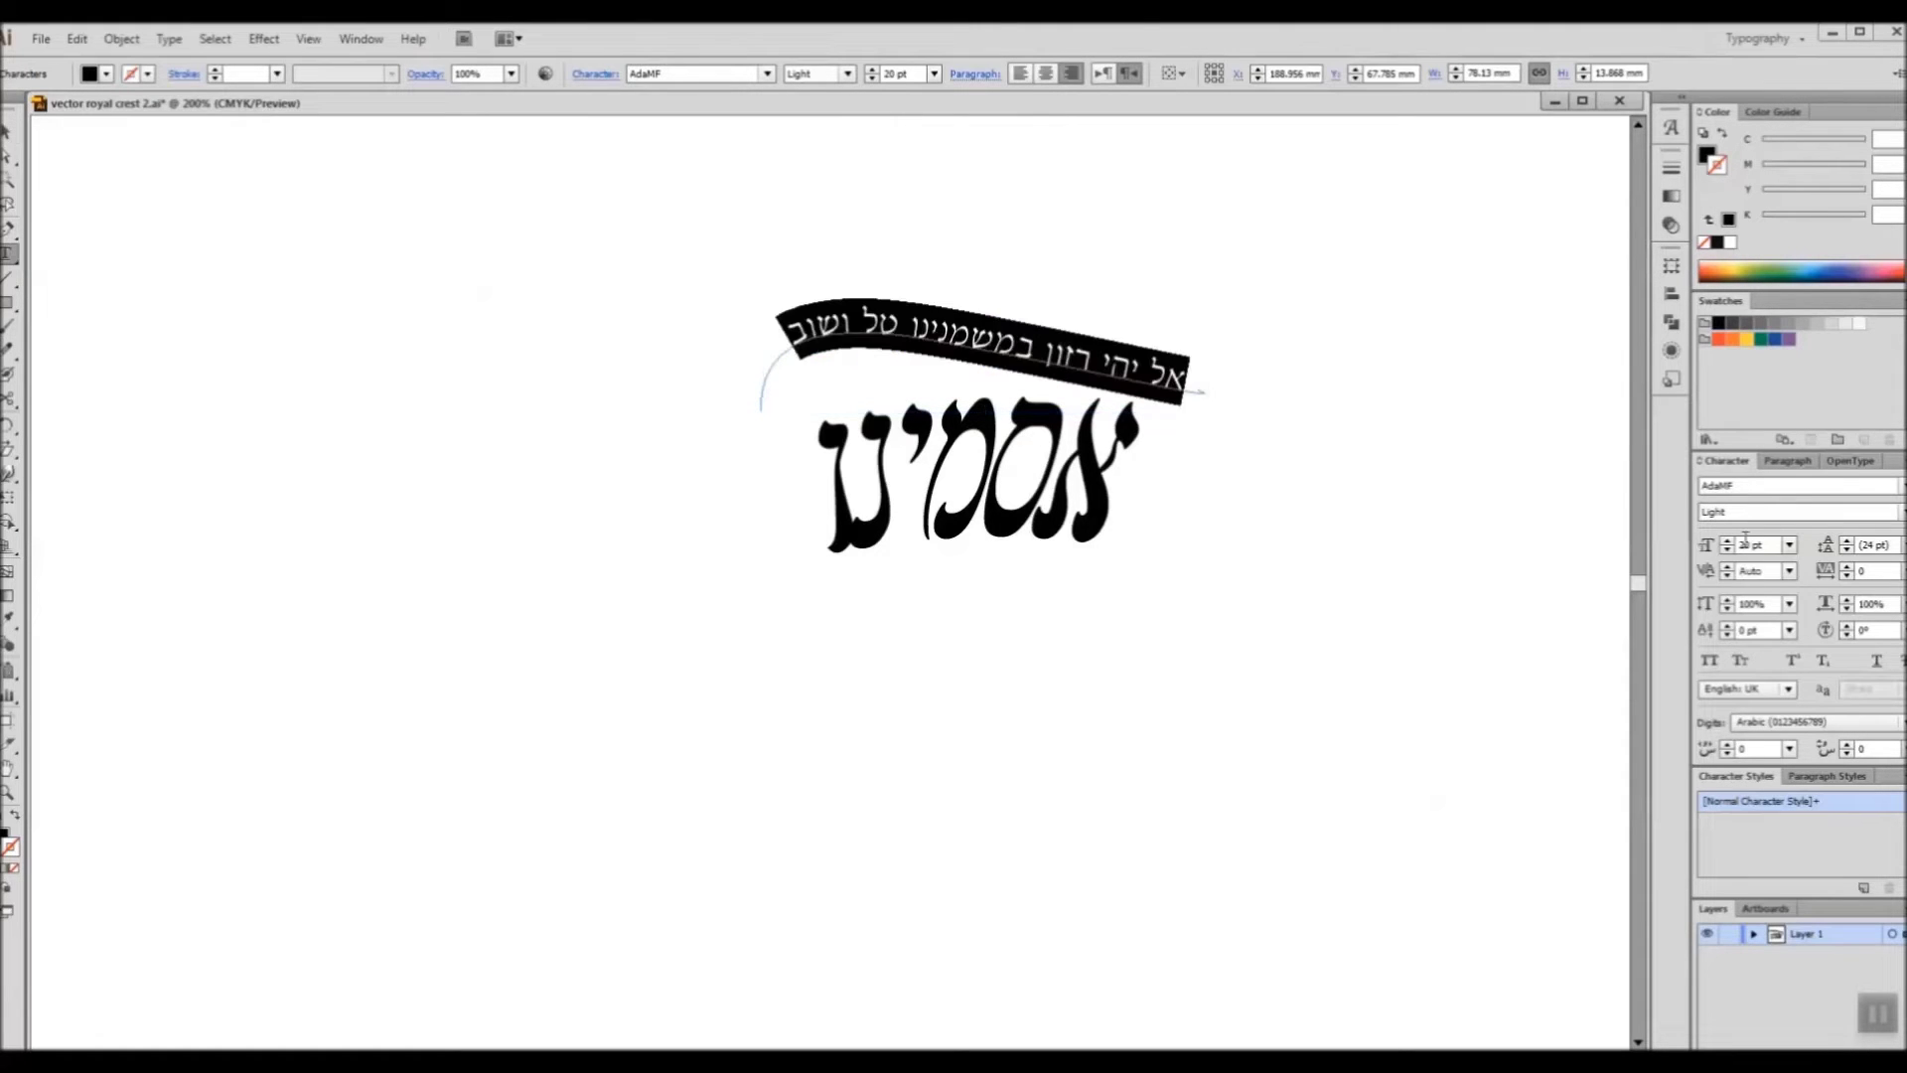
click(1727, 550)
click(1727, 550)
click(1846, 576)
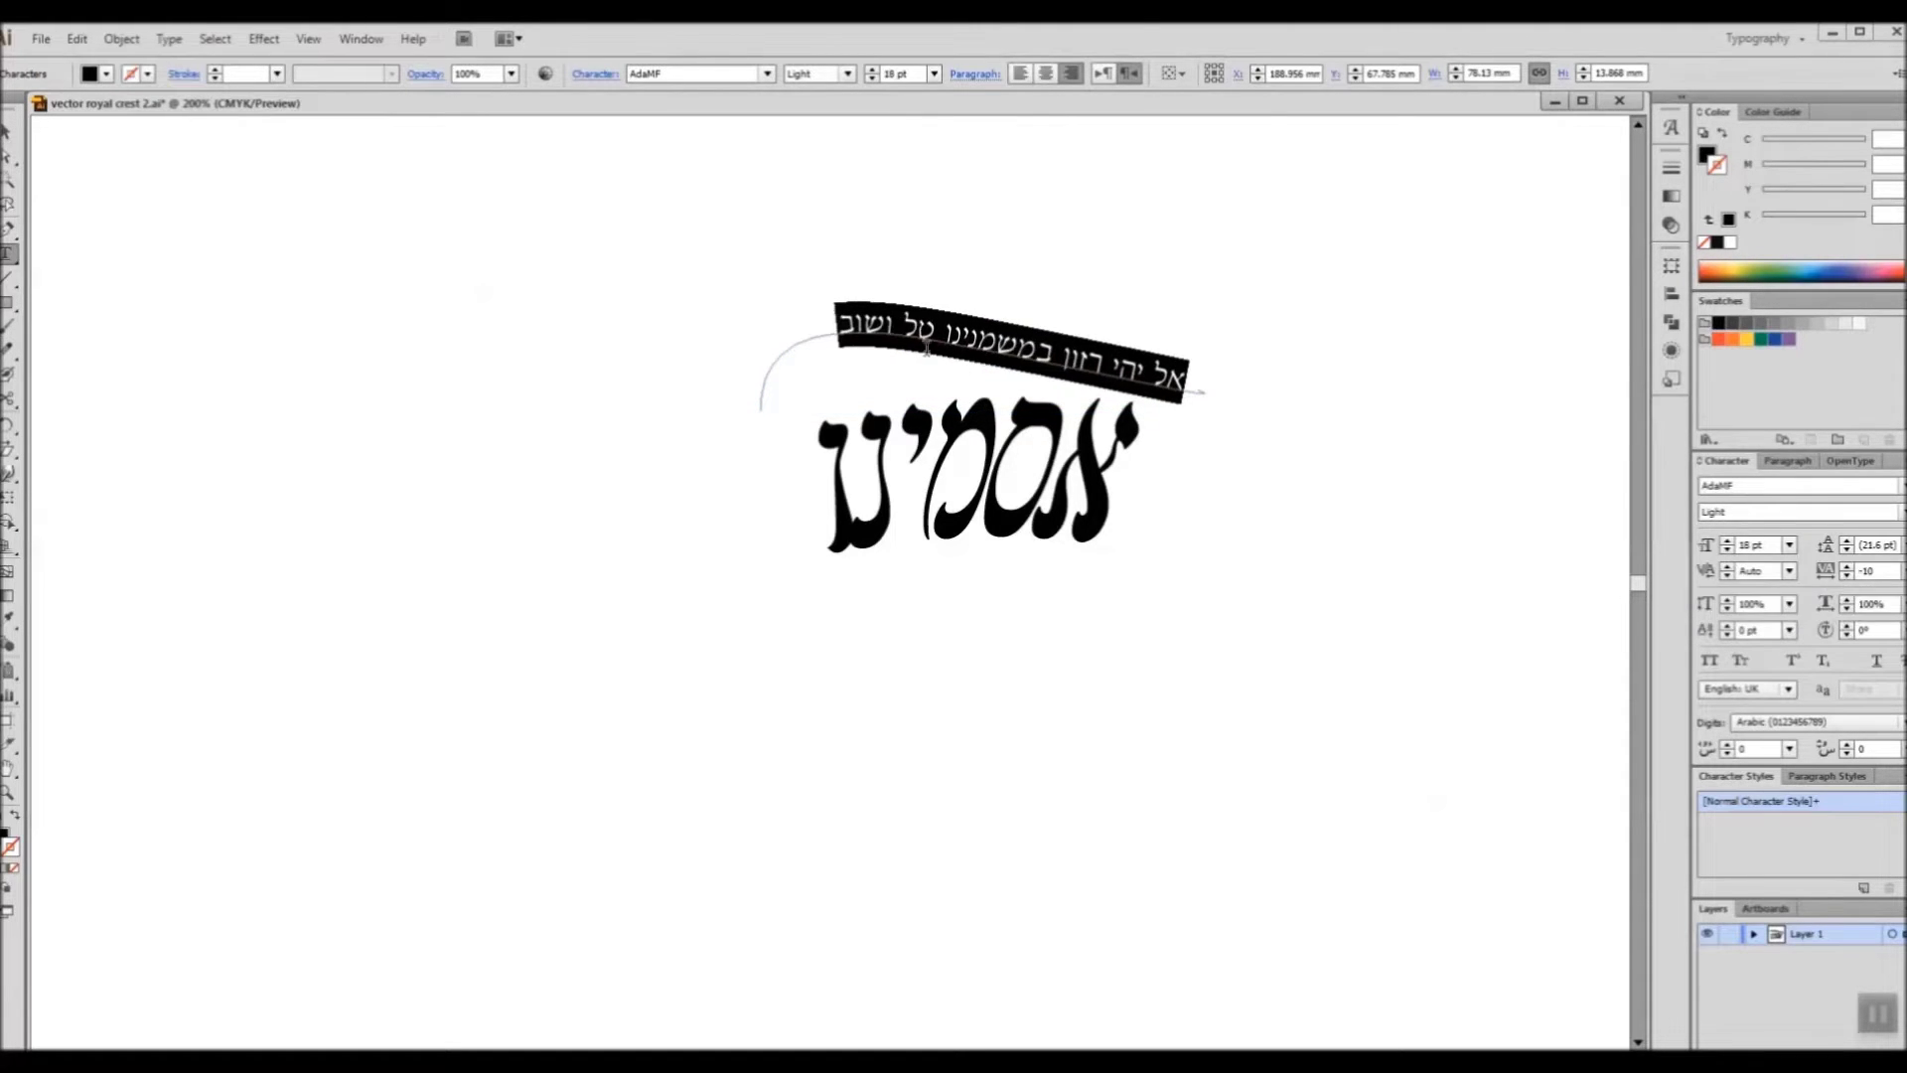
Step: Complete the end of the verse on the upper curve so that it reads "ושובע מלא"
click(842, 323)
text(ע)
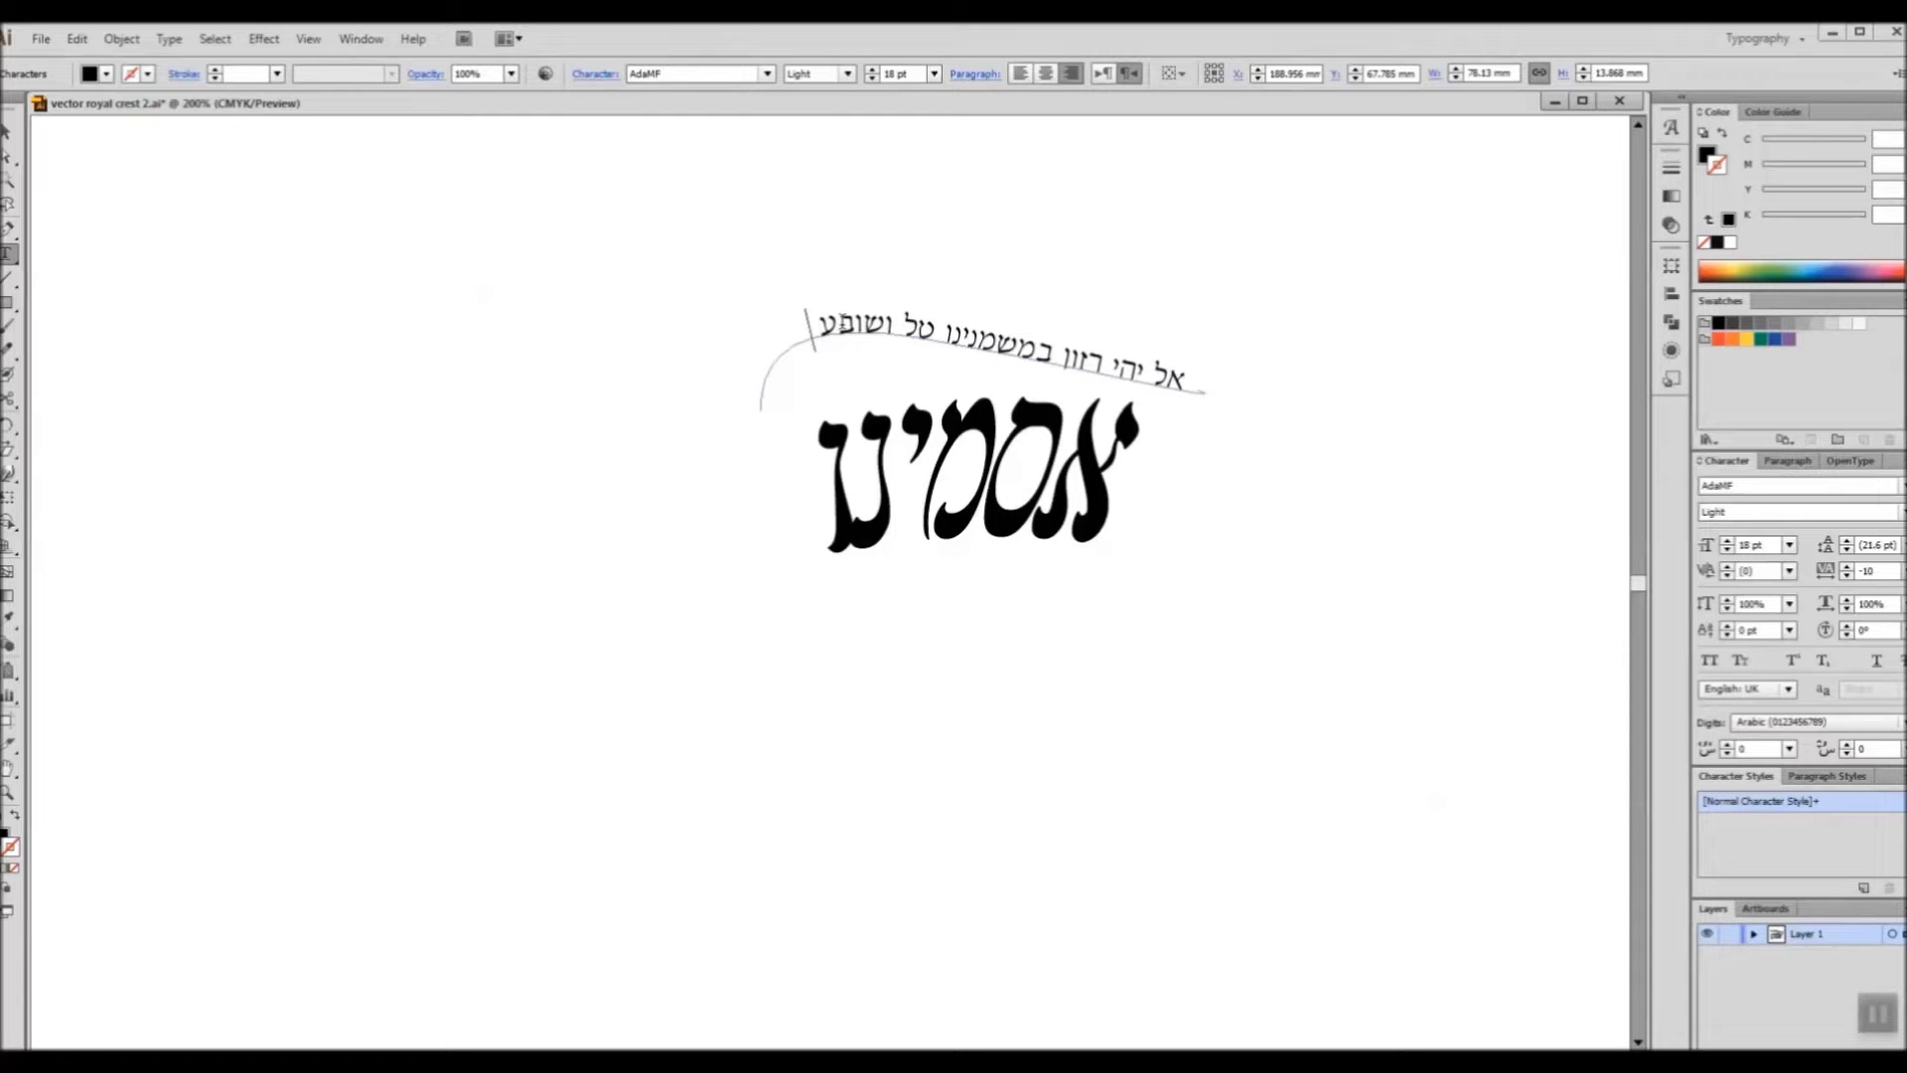
text( מלא)
Step: Set the entire verse on the upper curve in the BA Shtetl font at 40 pt
click(1758, 486)
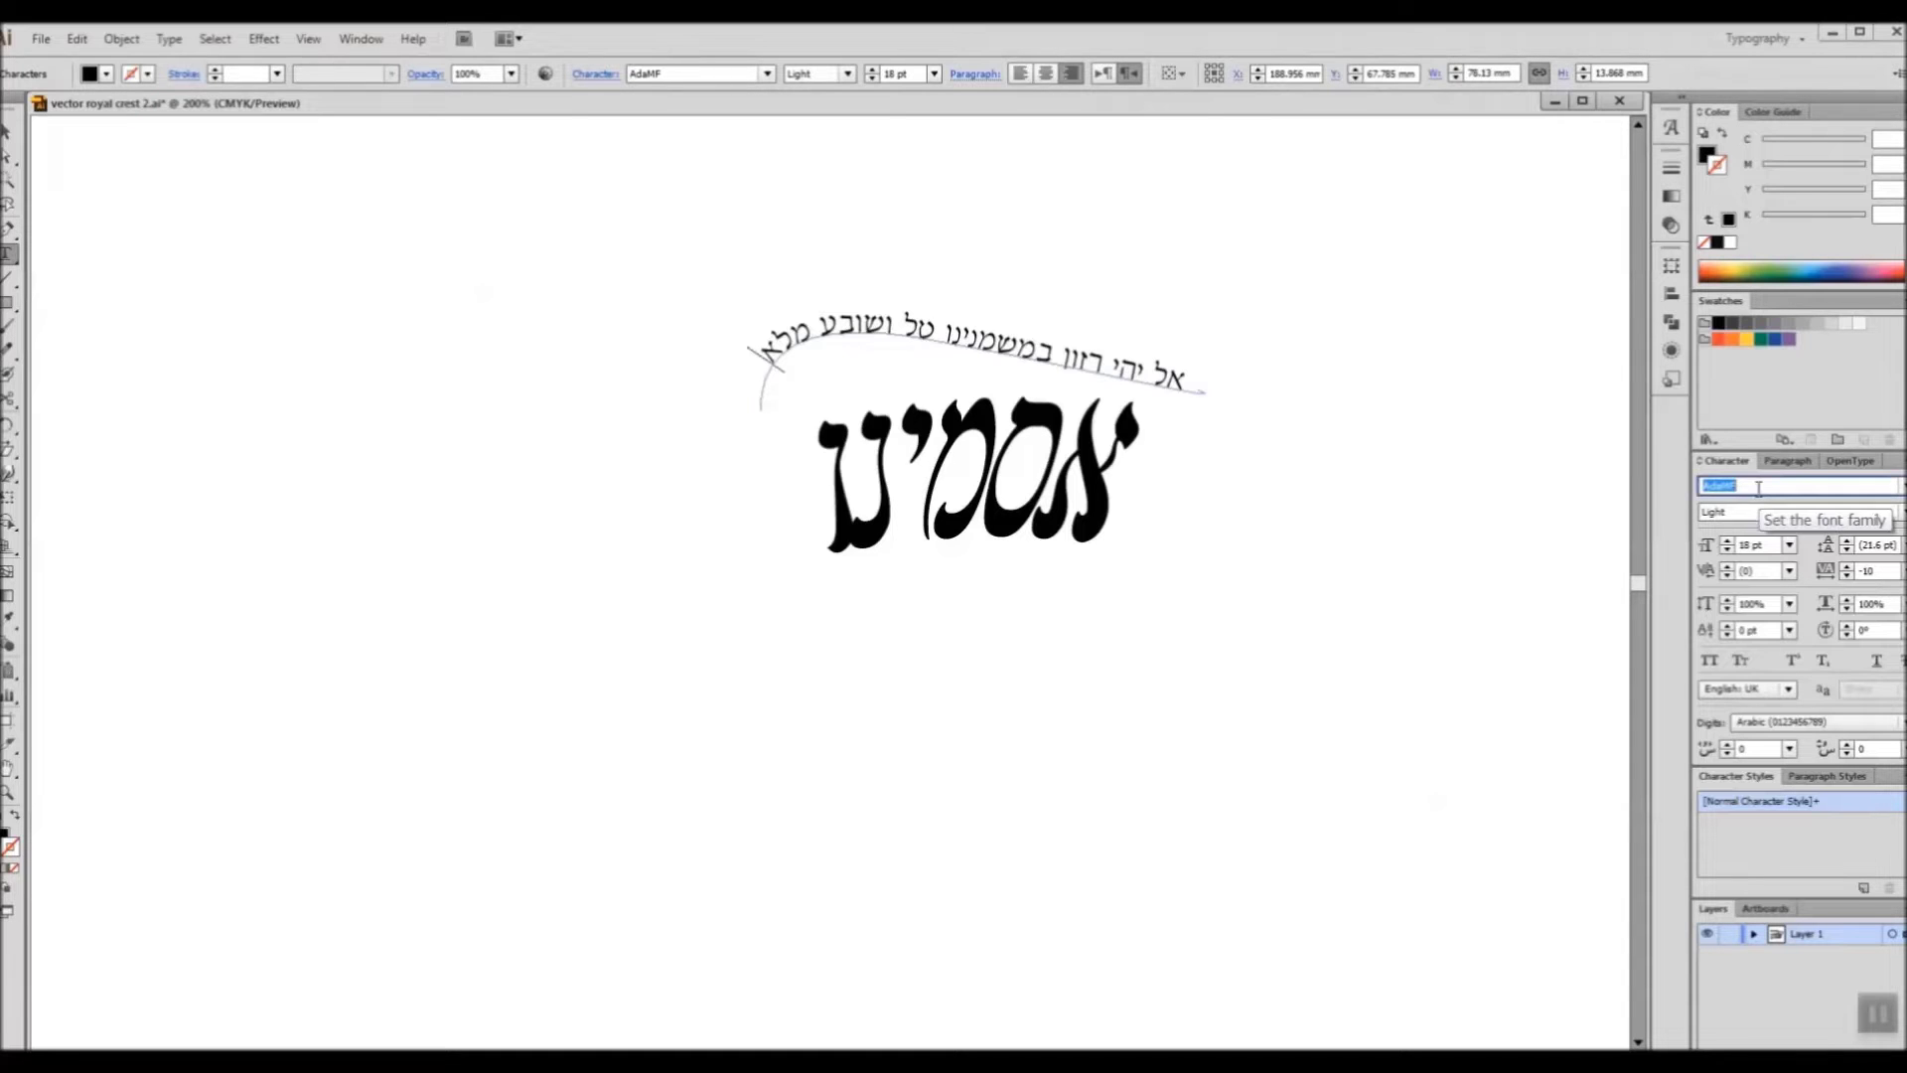
key(ctrl+a)
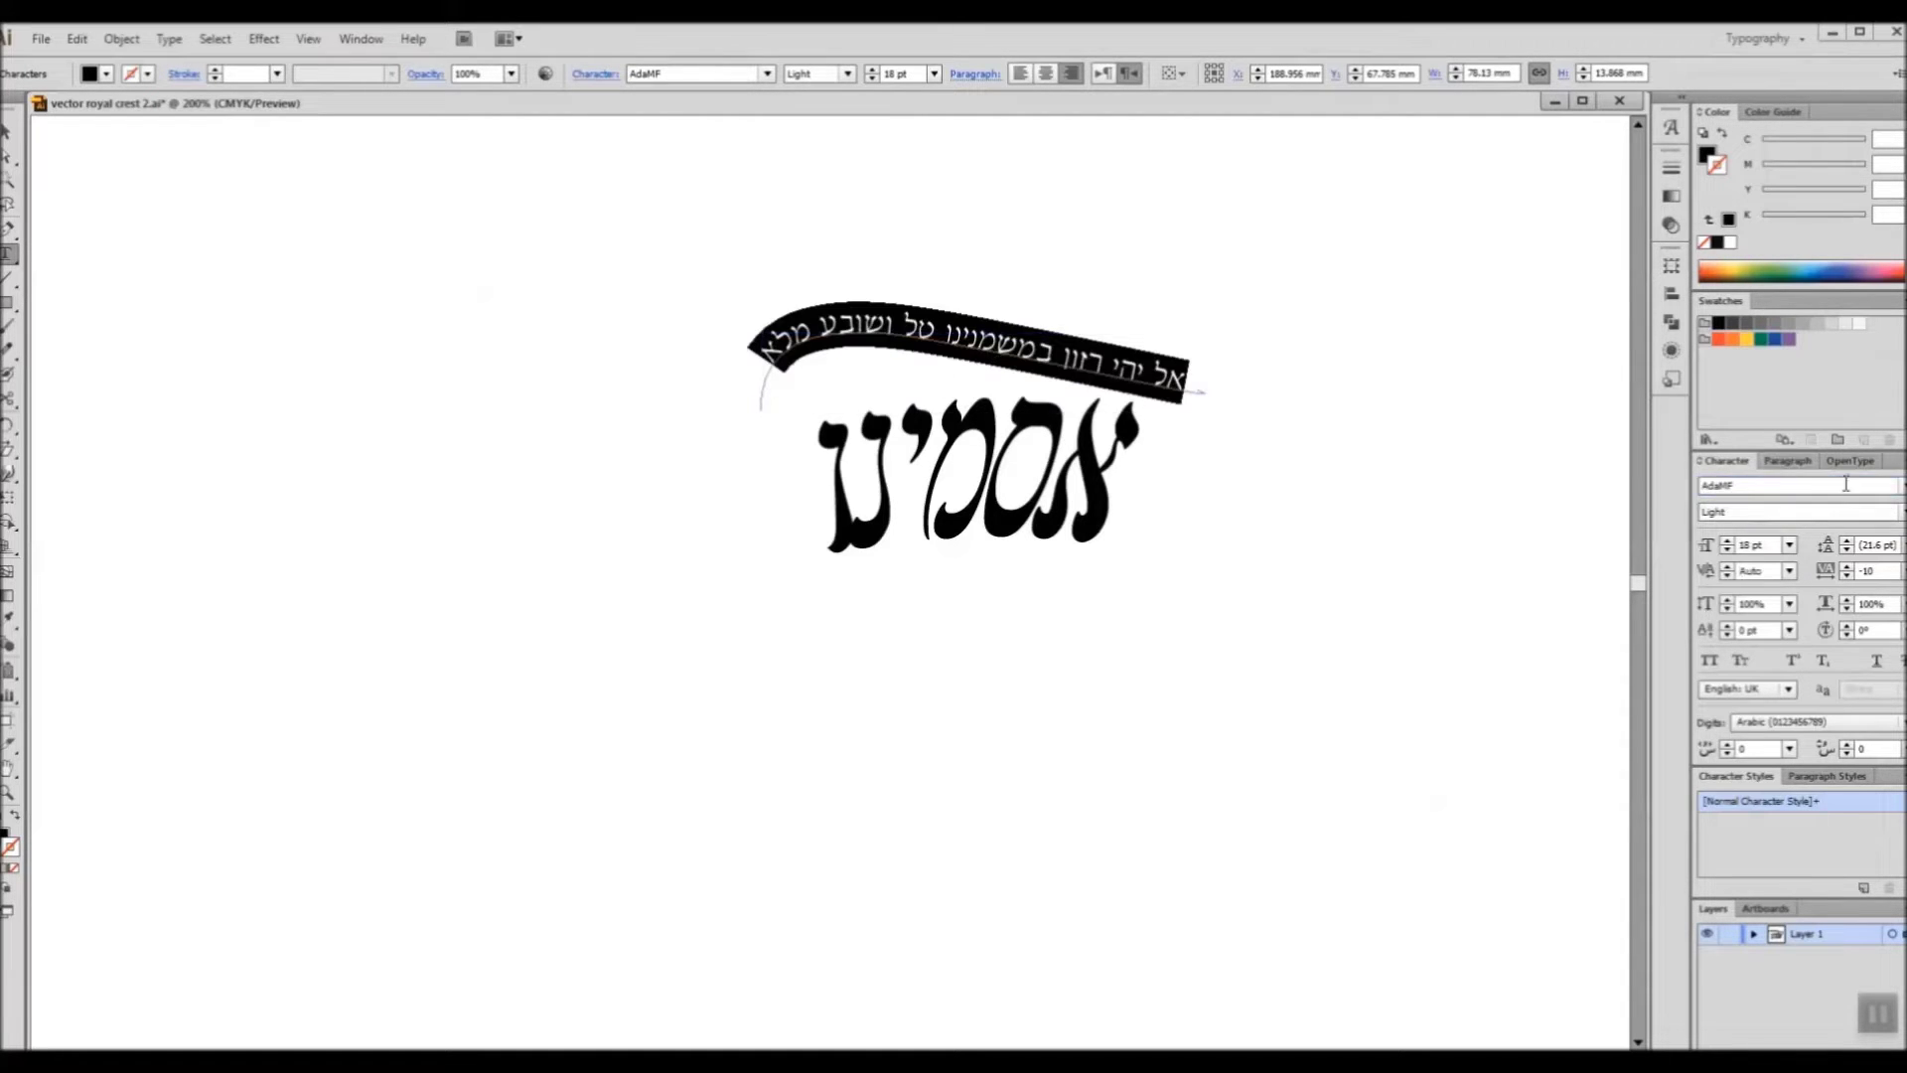
text(B)
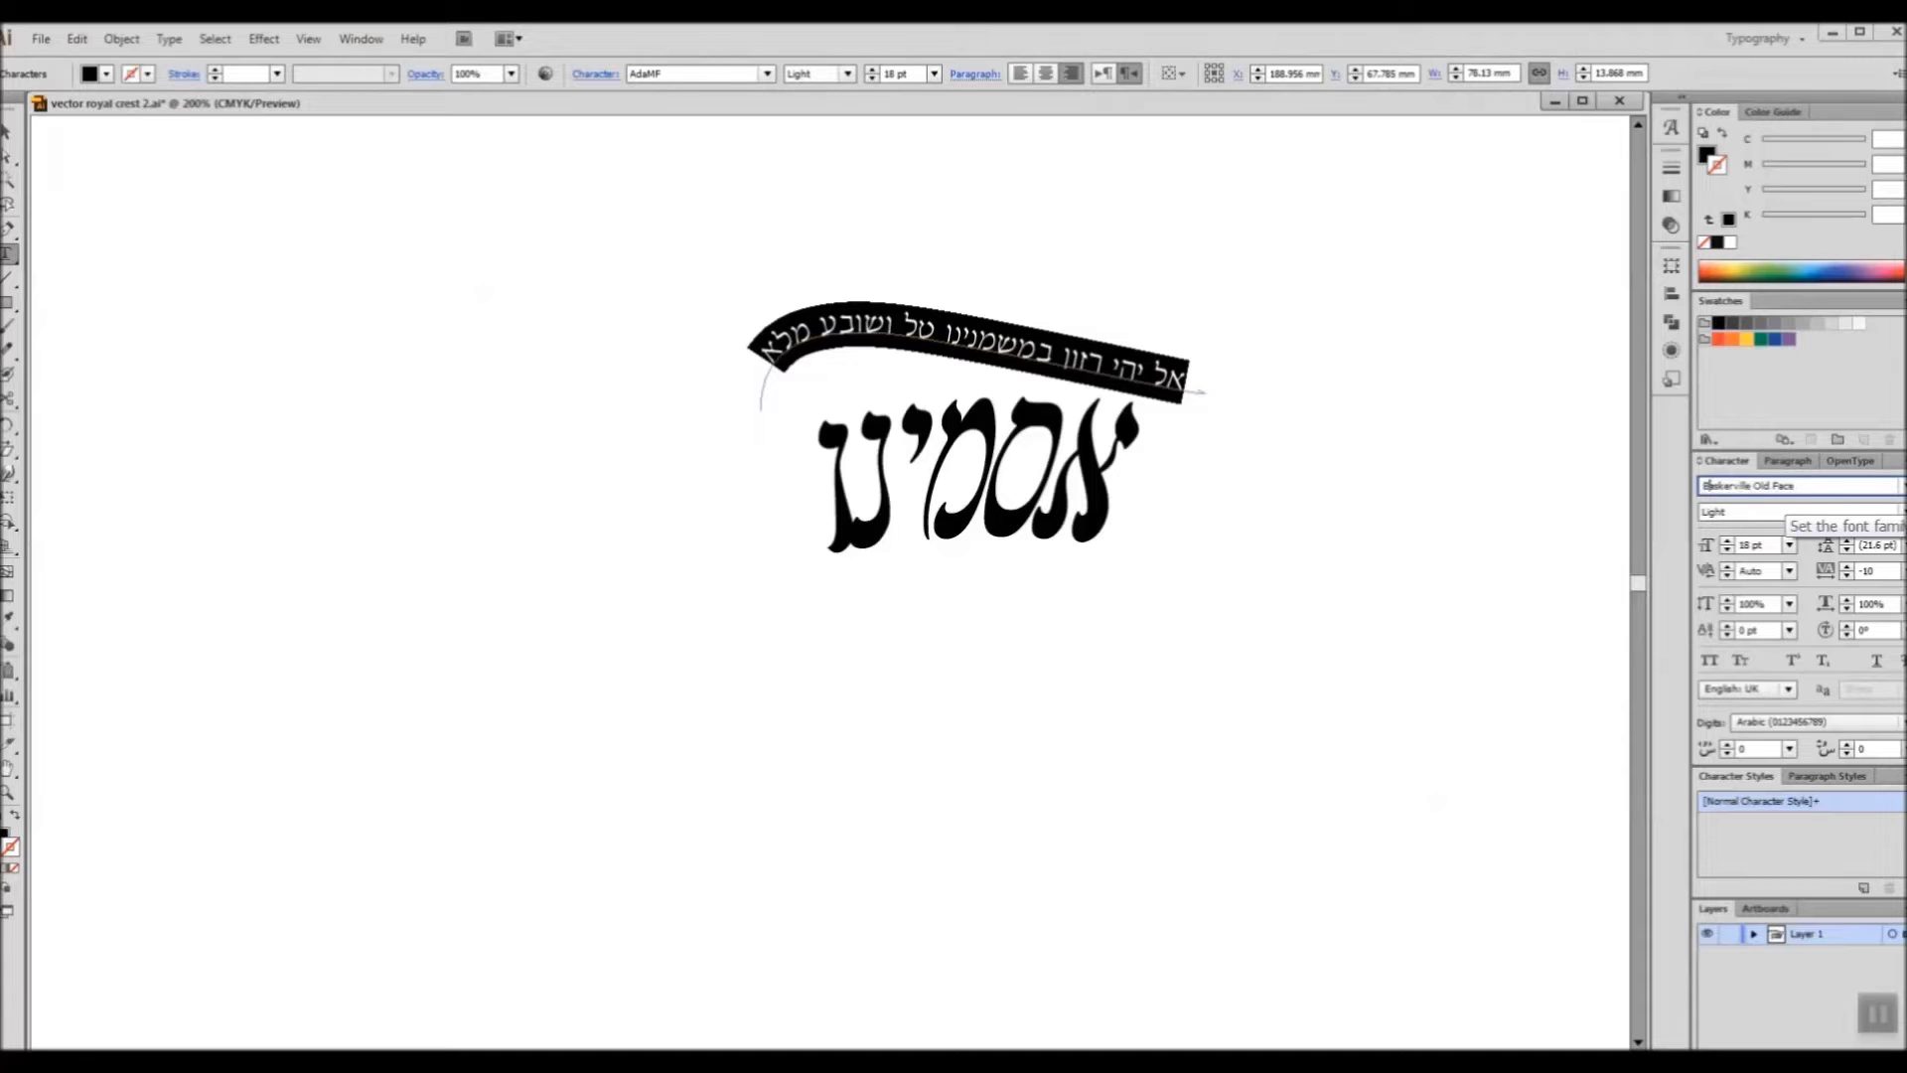
text(A Shtetl)
key(Return)
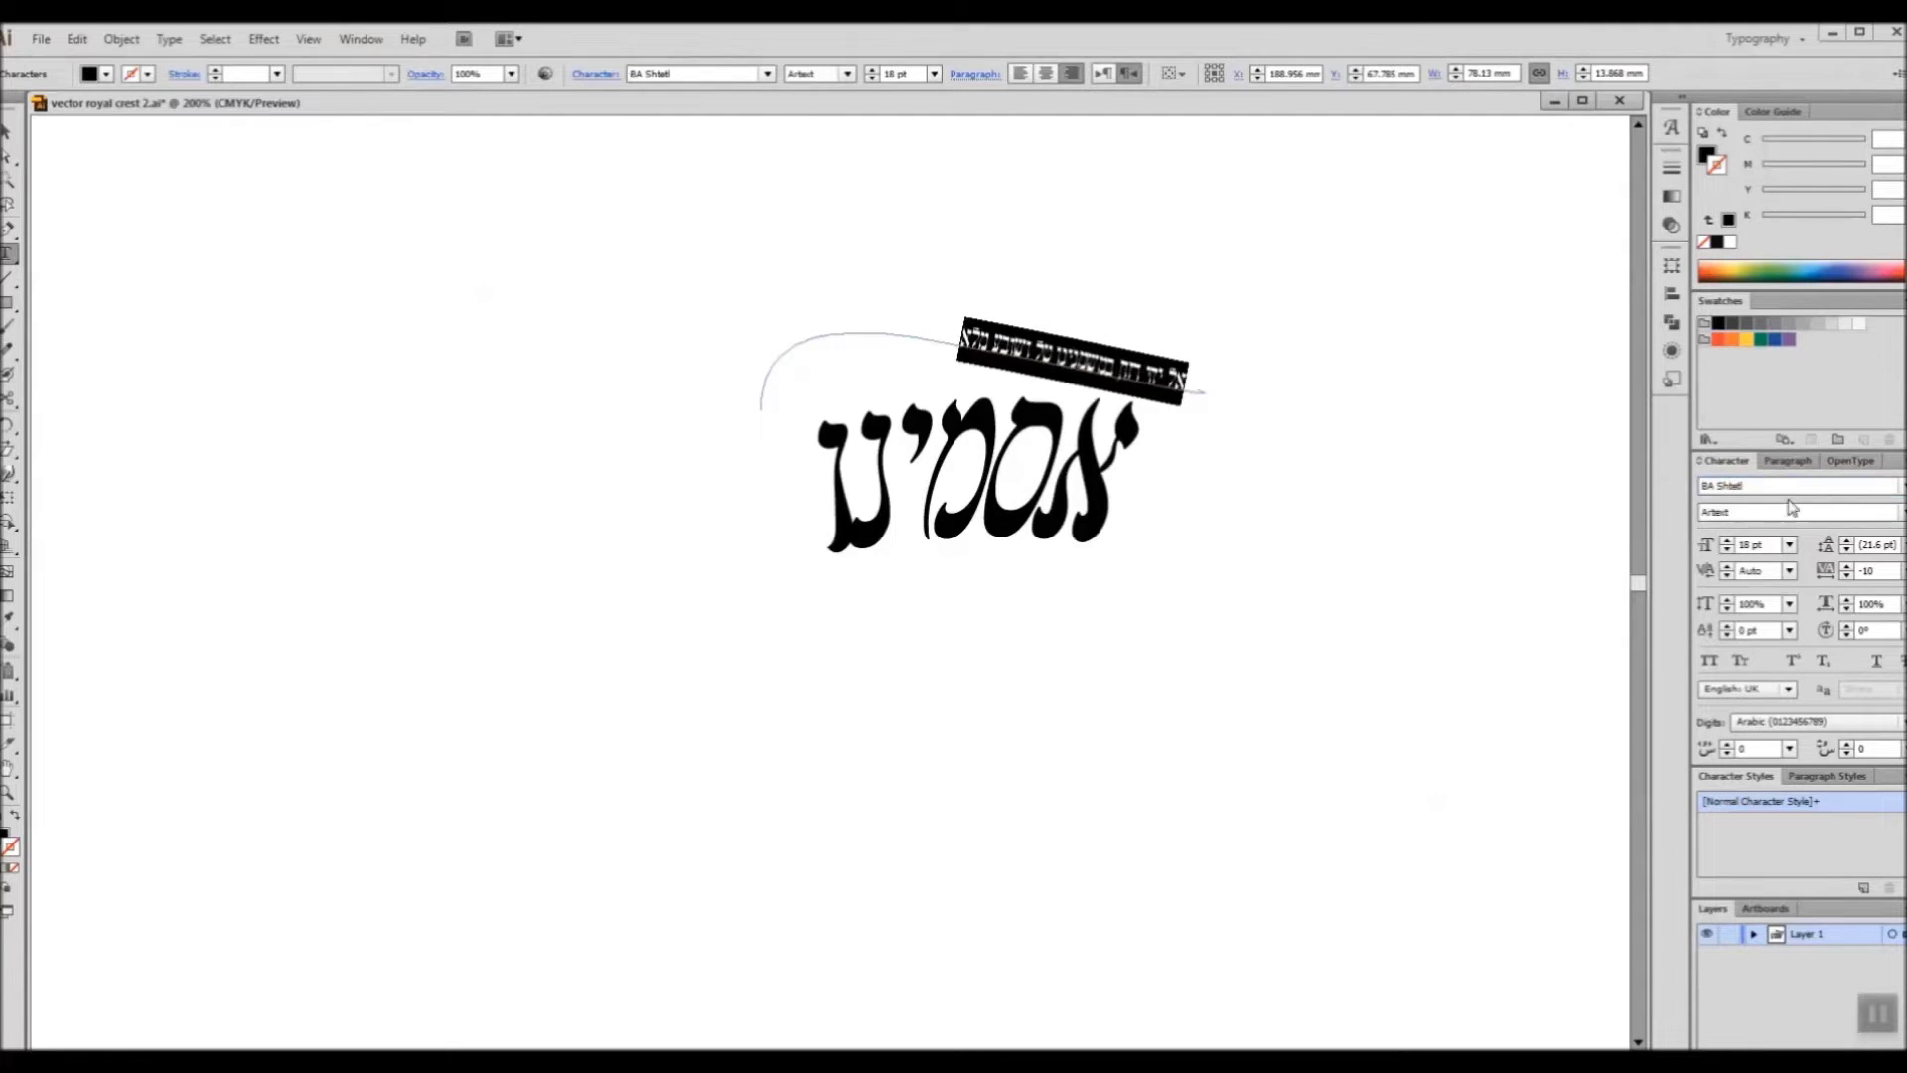
shift+click(1727, 540)
shift+click(1727, 541)
shift+click(1727, 541)
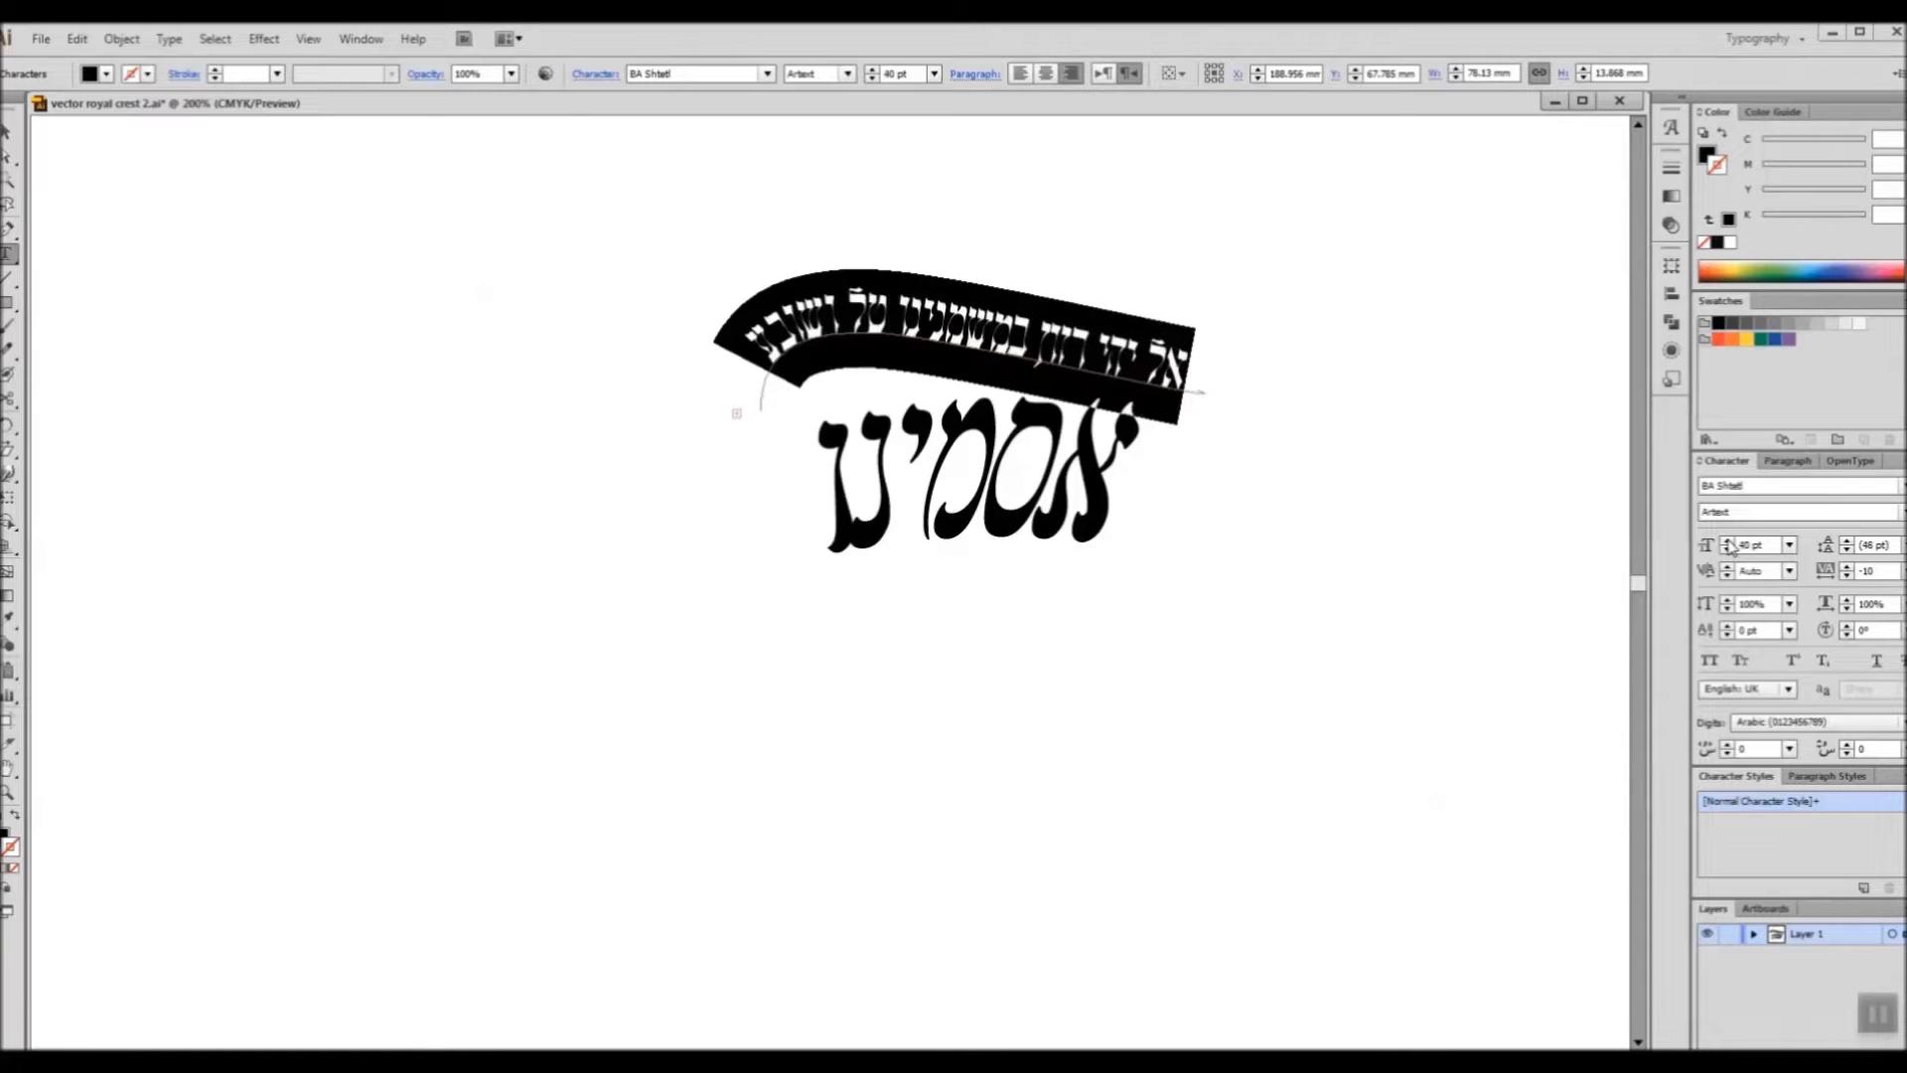
Step: Reduce the verse on the upper curve to 35 pt
click(1727, 549)
click(1727, 549)
click(1727, 549)
click(1727, 550)
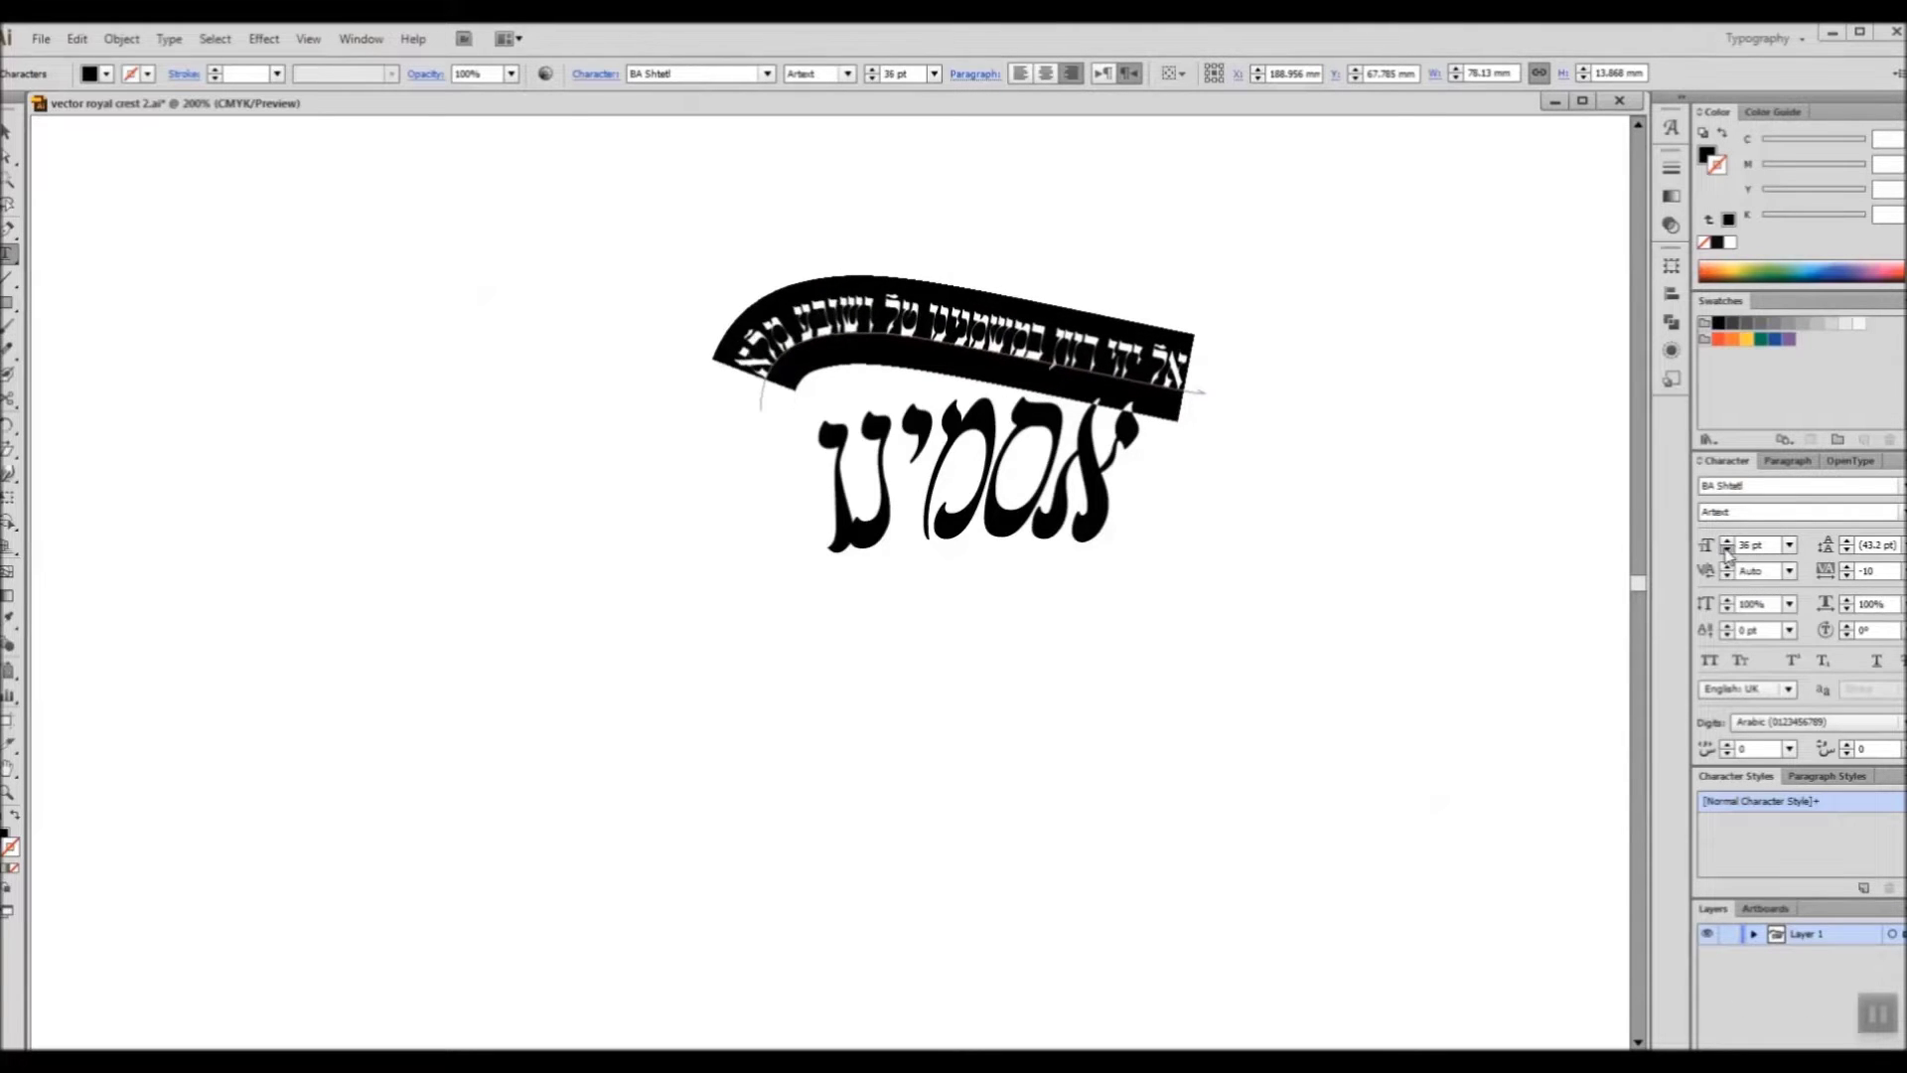
click(1727, 549)
key(Escape)
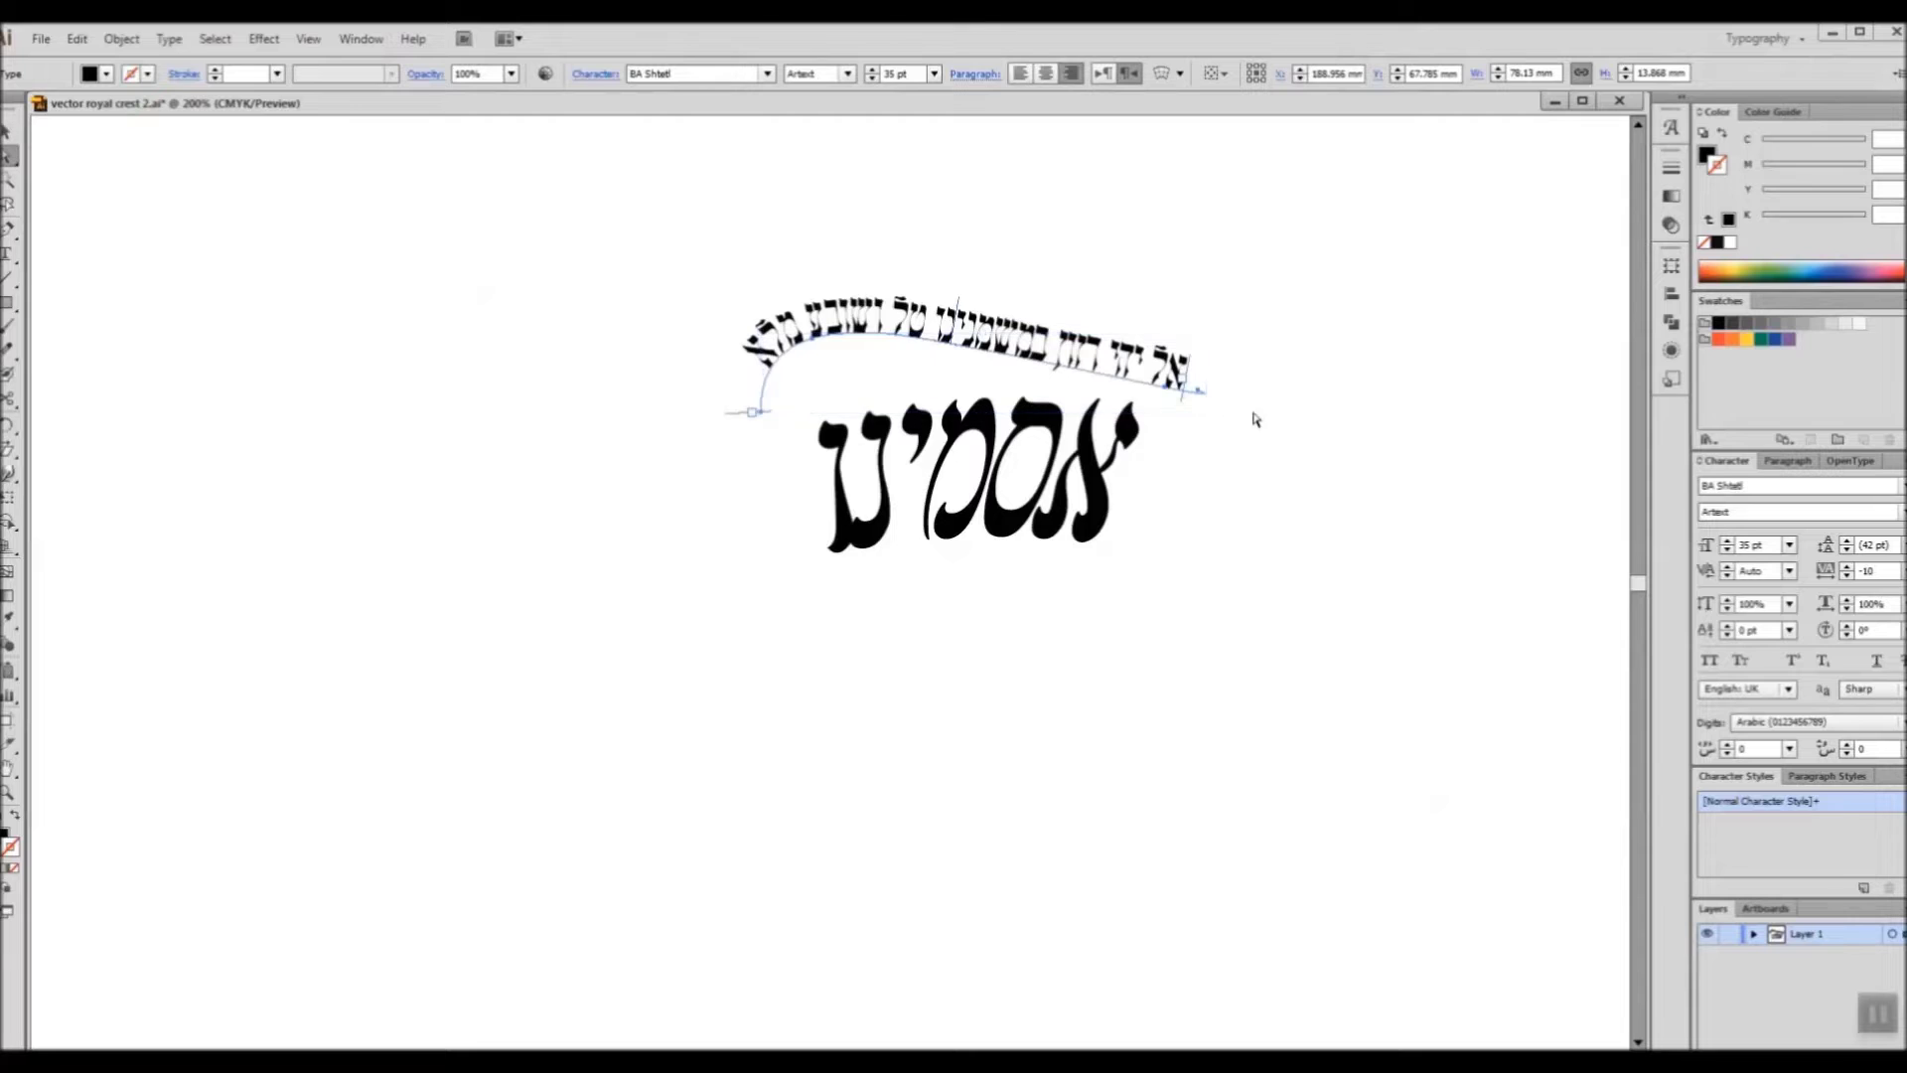
Step: Reshape the right part of the upper verse's path so the text runs along a smooth, even arch
key(a)
click(1219, 401)
mouse_move(1220, 400)
mouse_down()
mouse_move(1246, 397)
mouse_move(1197, 400)
mouse_move(1229, 400)
mouse_up()
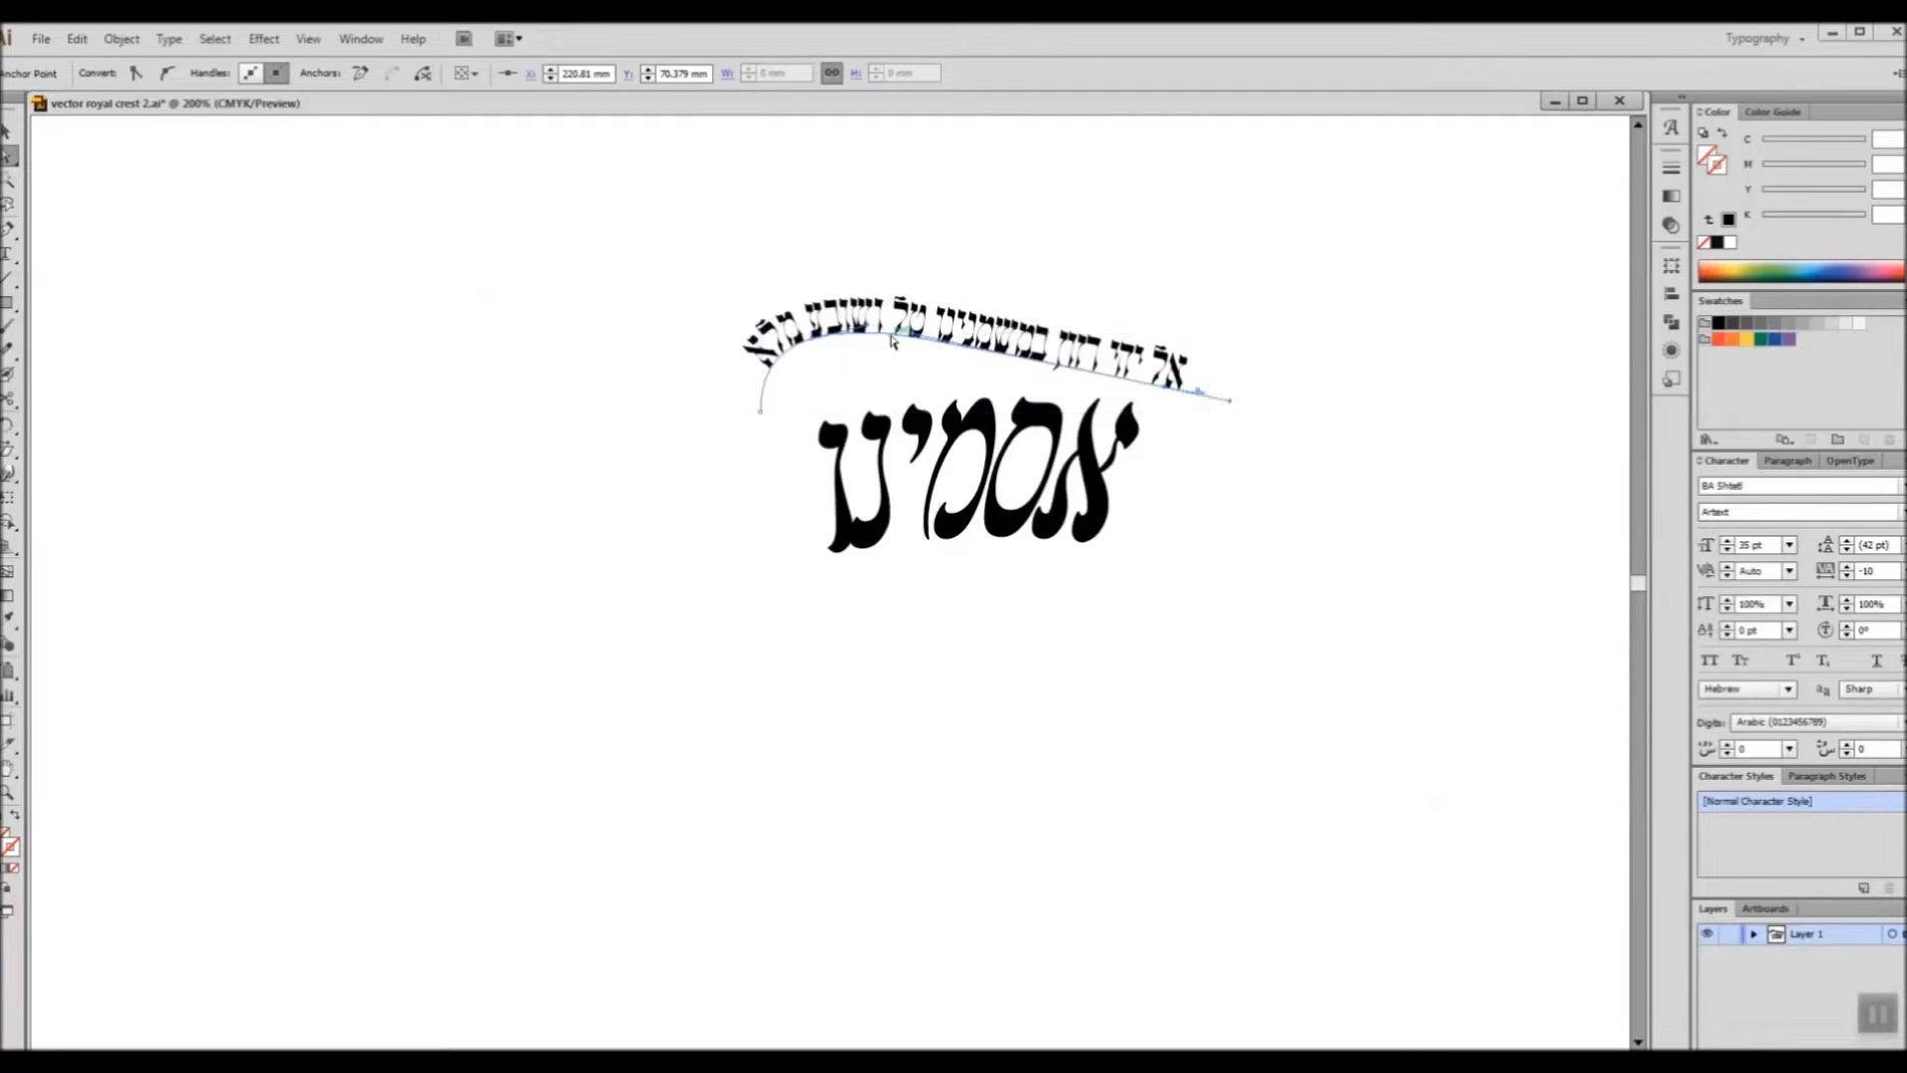
key(p)
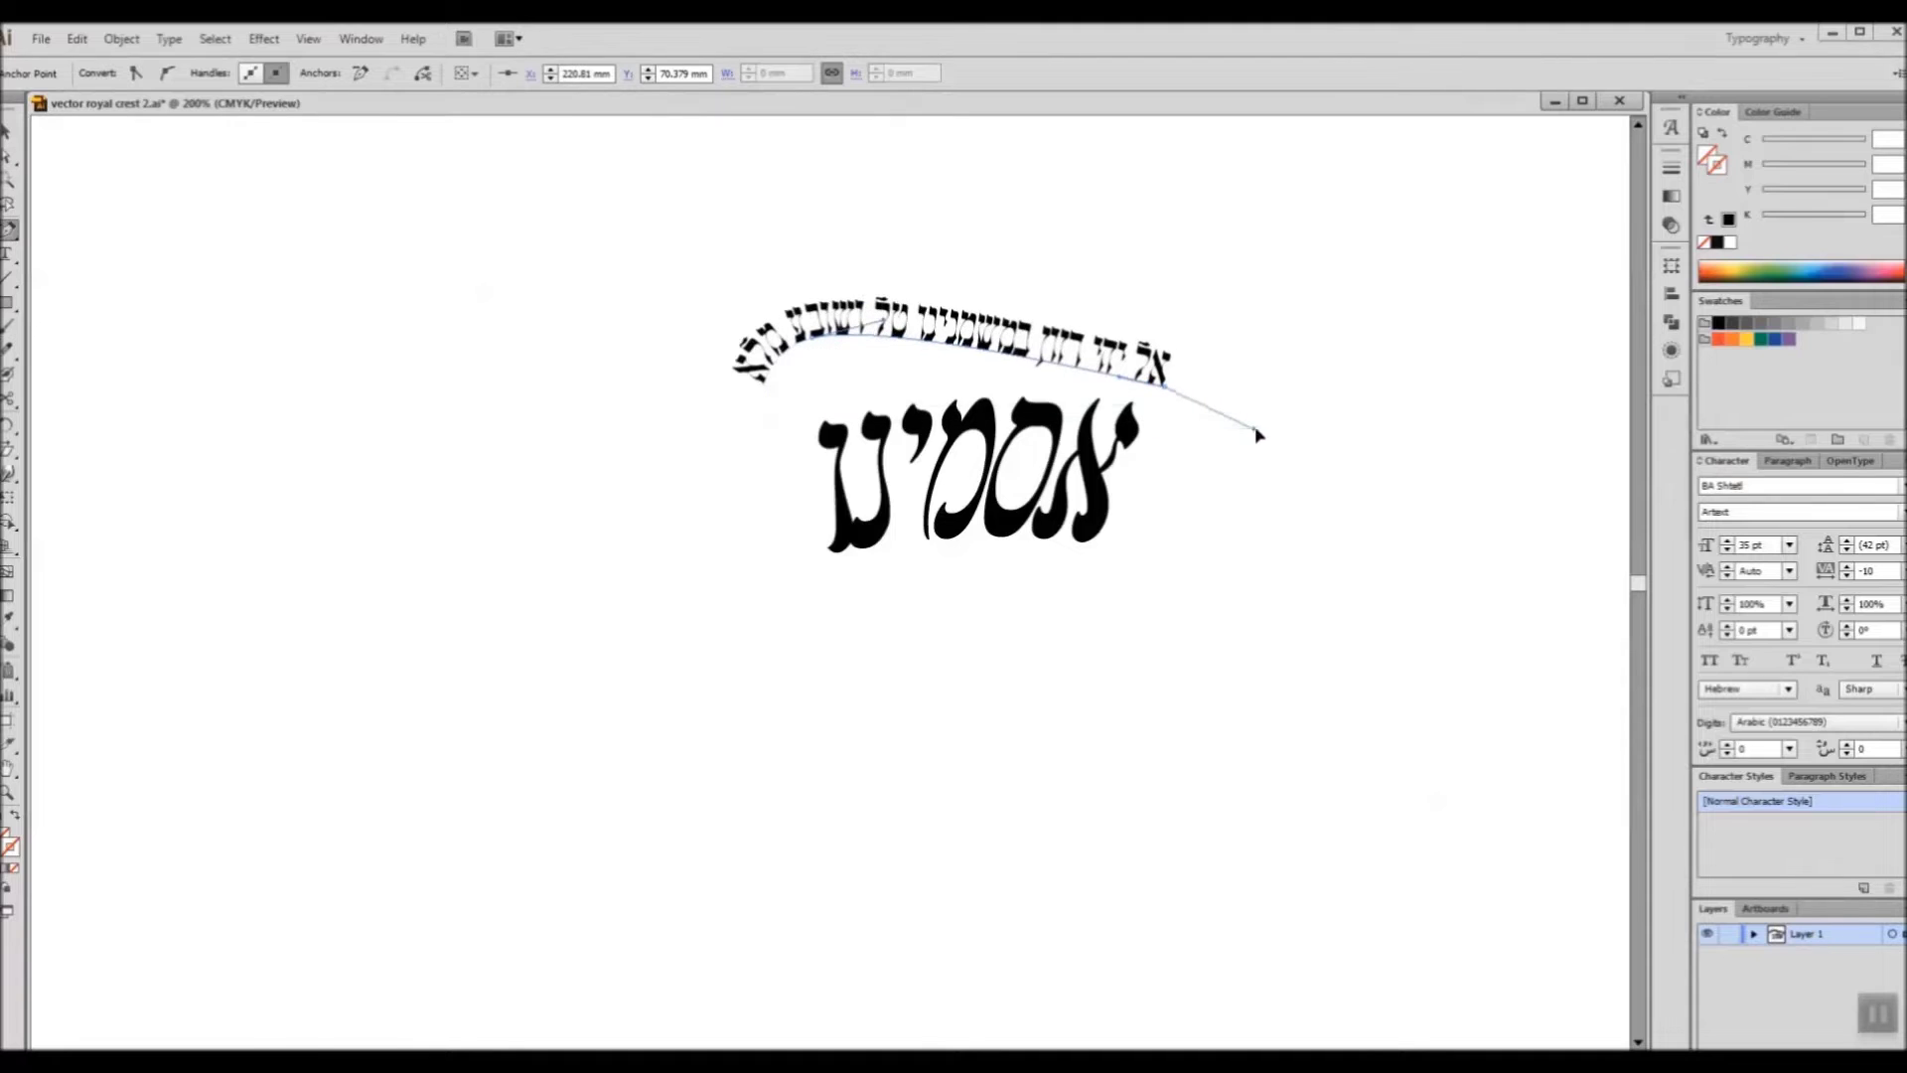
key(a)
drag(1230, 400, 1139, 367)
drag(885, 318, 967, 297)
drag(1204, 380, 1226, 408)
drag(821, 336, 830, 324)
drag(1139, 367, 1177, 380)
Step: Extend the left end of the verse's path down and curl it inward toward the word "אסמינו"
drag(761, 411, 793, 469)
click(739, 350)
click(829, 324)
drag(739, 346, 701, 399)
drag(830, 324, 744, 377)
click(1307, 456)
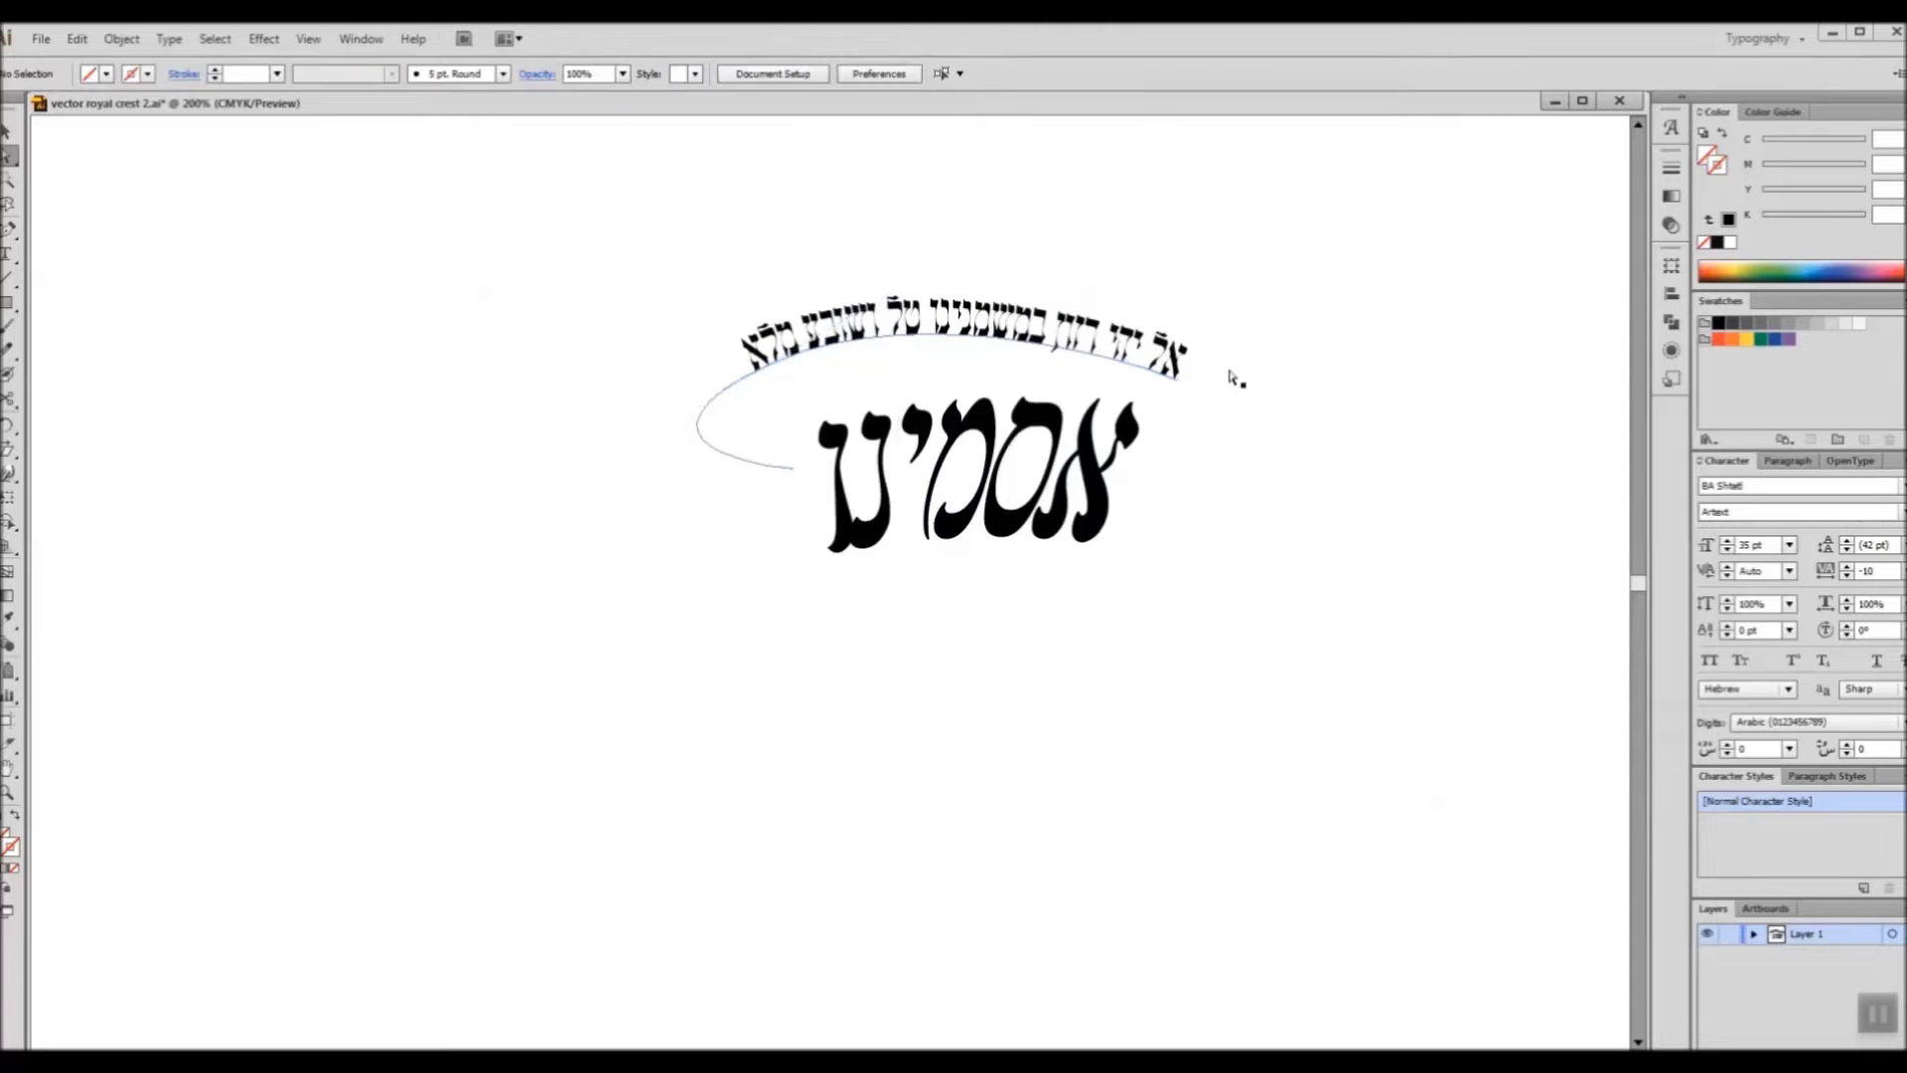
Step: Duplicate the arched verse below the word "אסמינו" and replace the copy's text with "להציל מוסדותינו ולמלא רזרבותינו"
key(v)
alt+shift+drag(1146, 343, 1121, 599)
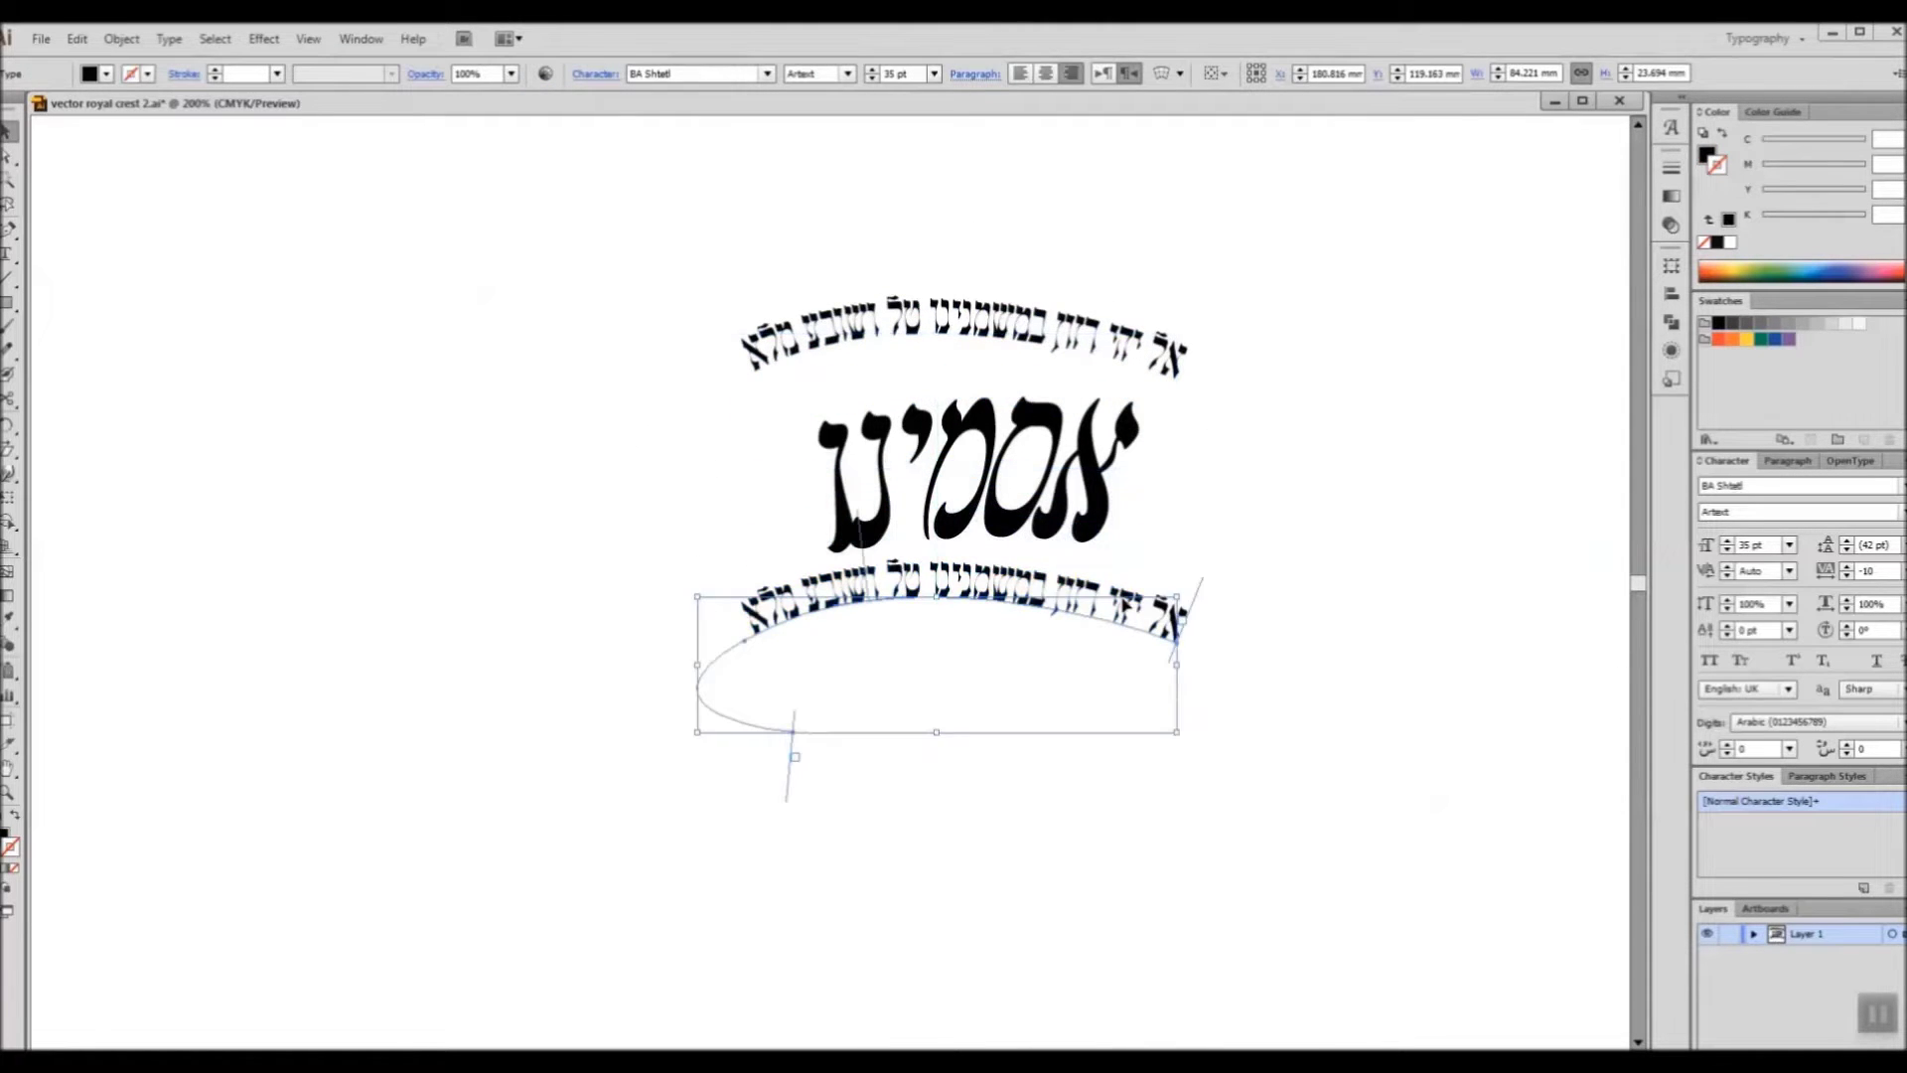
double_click(1121, 600)
triple_click(1123, 603)
triple_click(1135, 603)
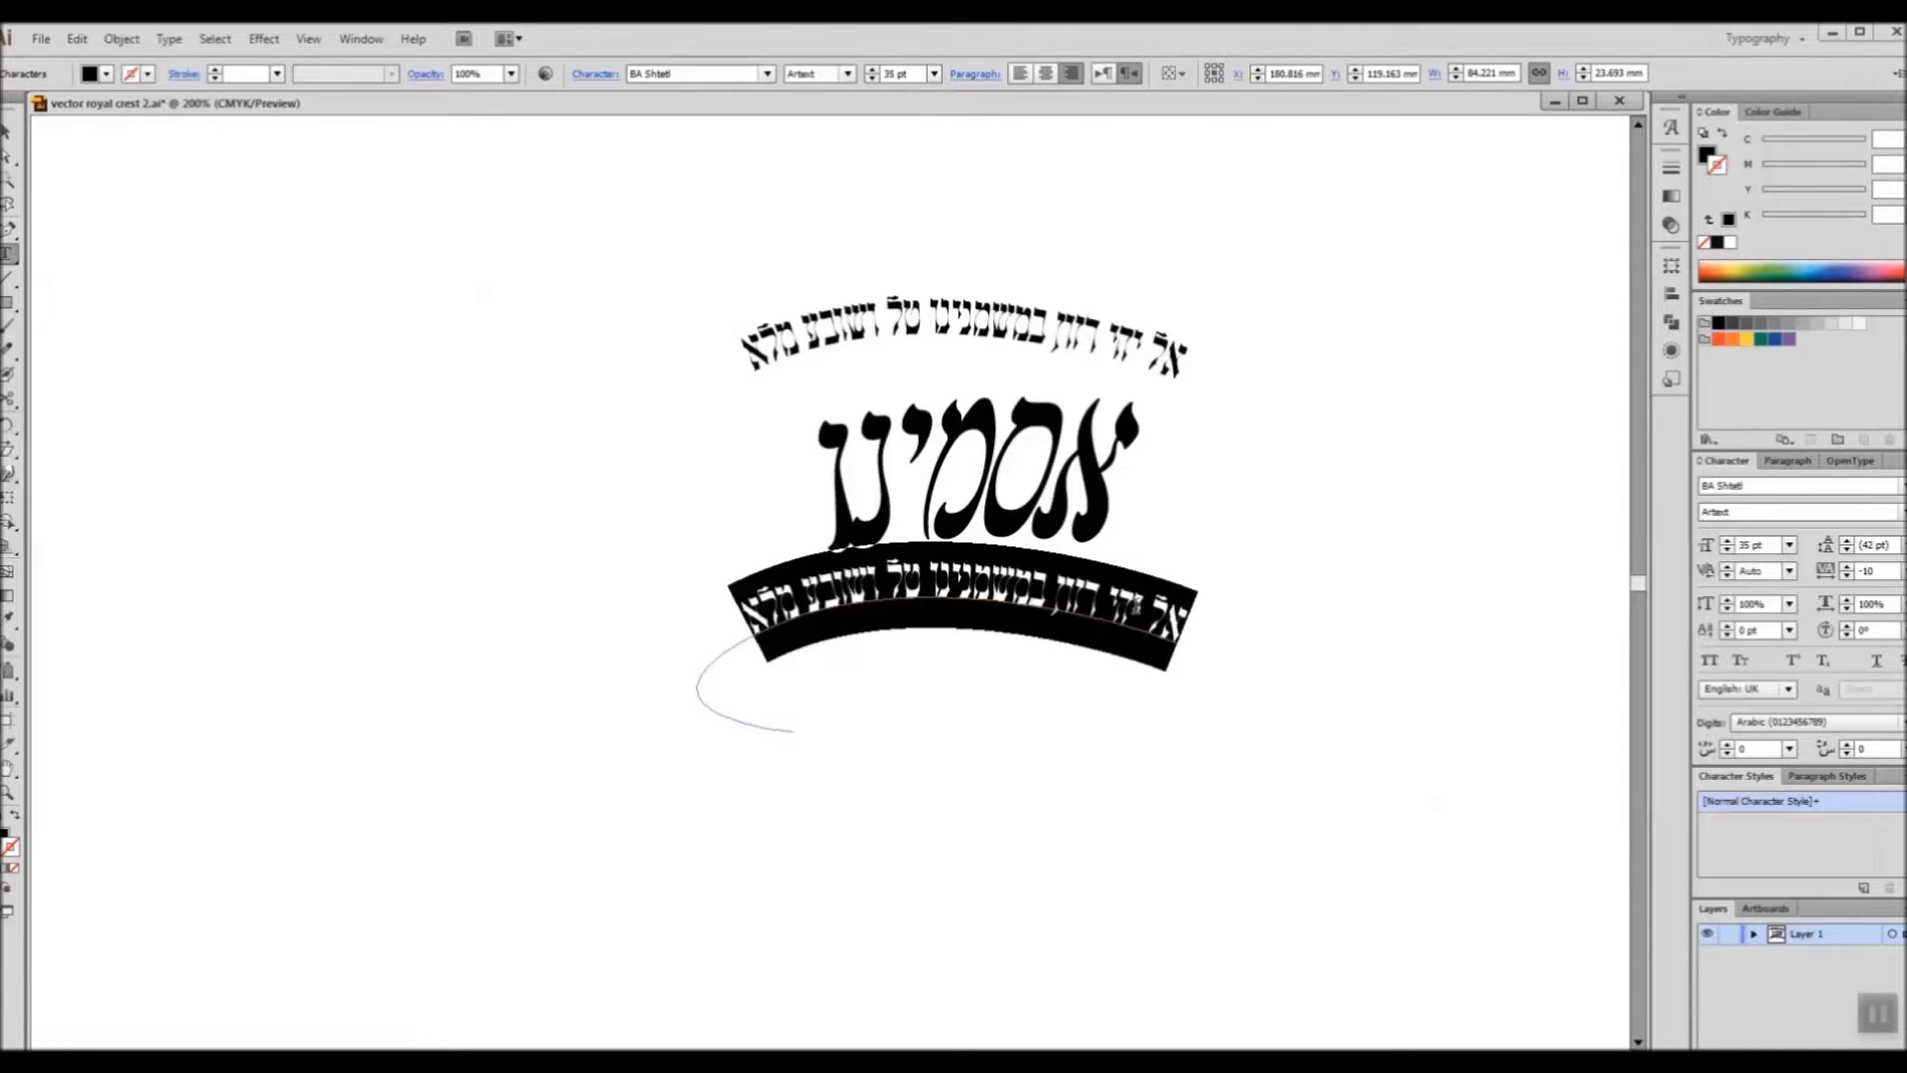
key(BackSpace)
text(להציל מוסד)
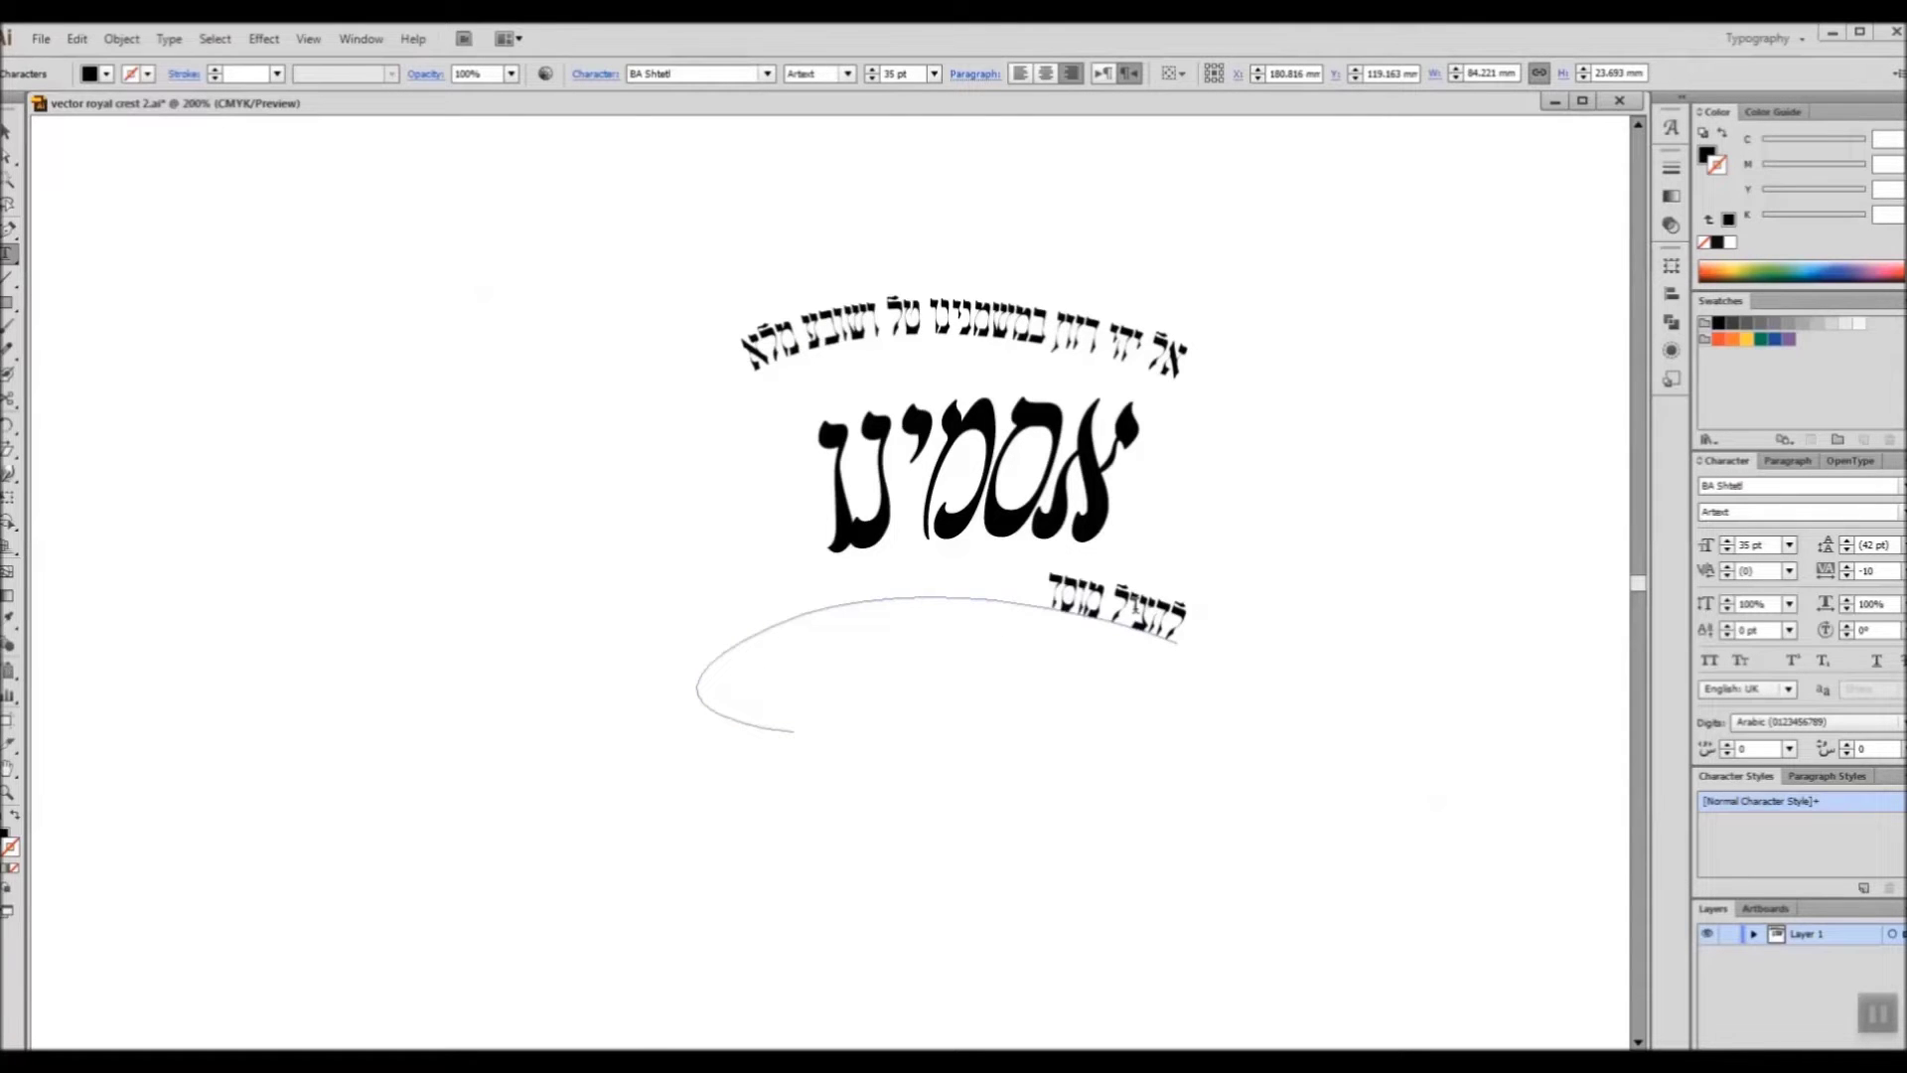
text(ותינו ולמ)
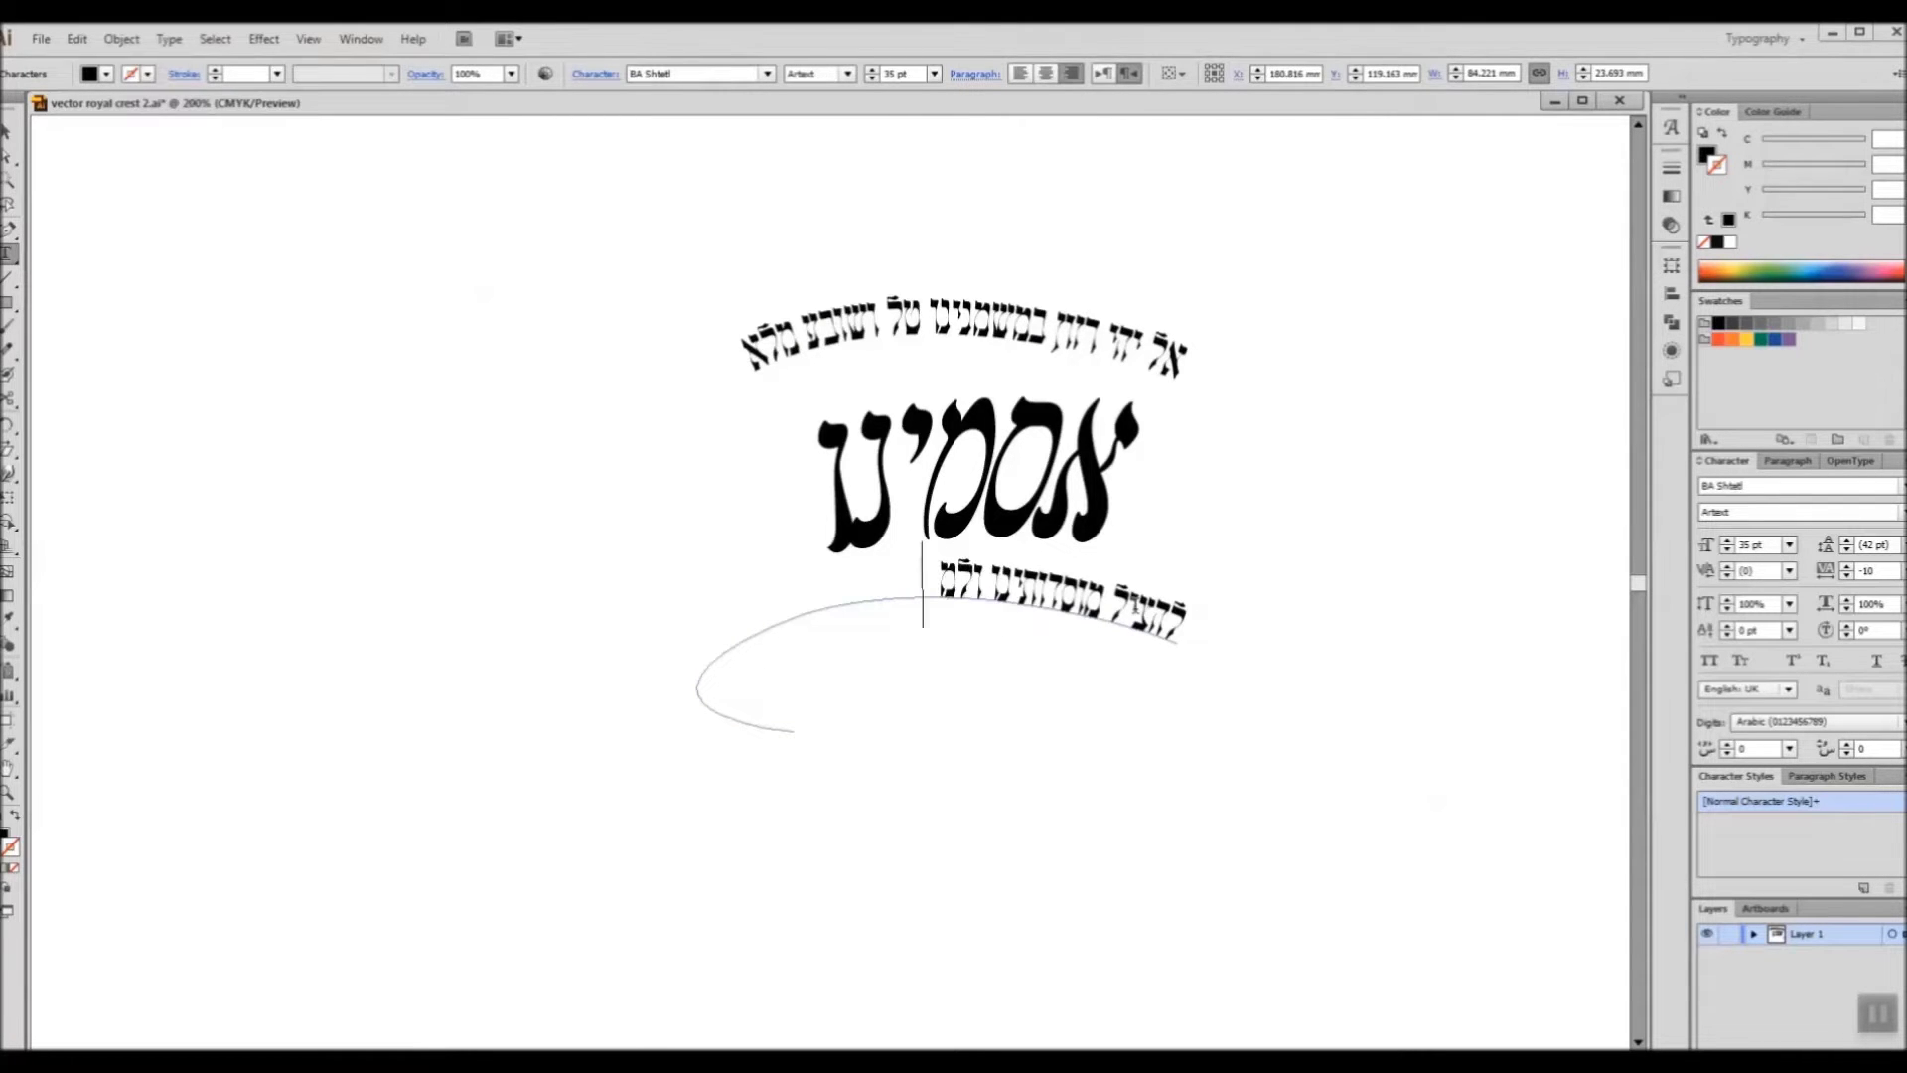
text(לא רודבותינו)
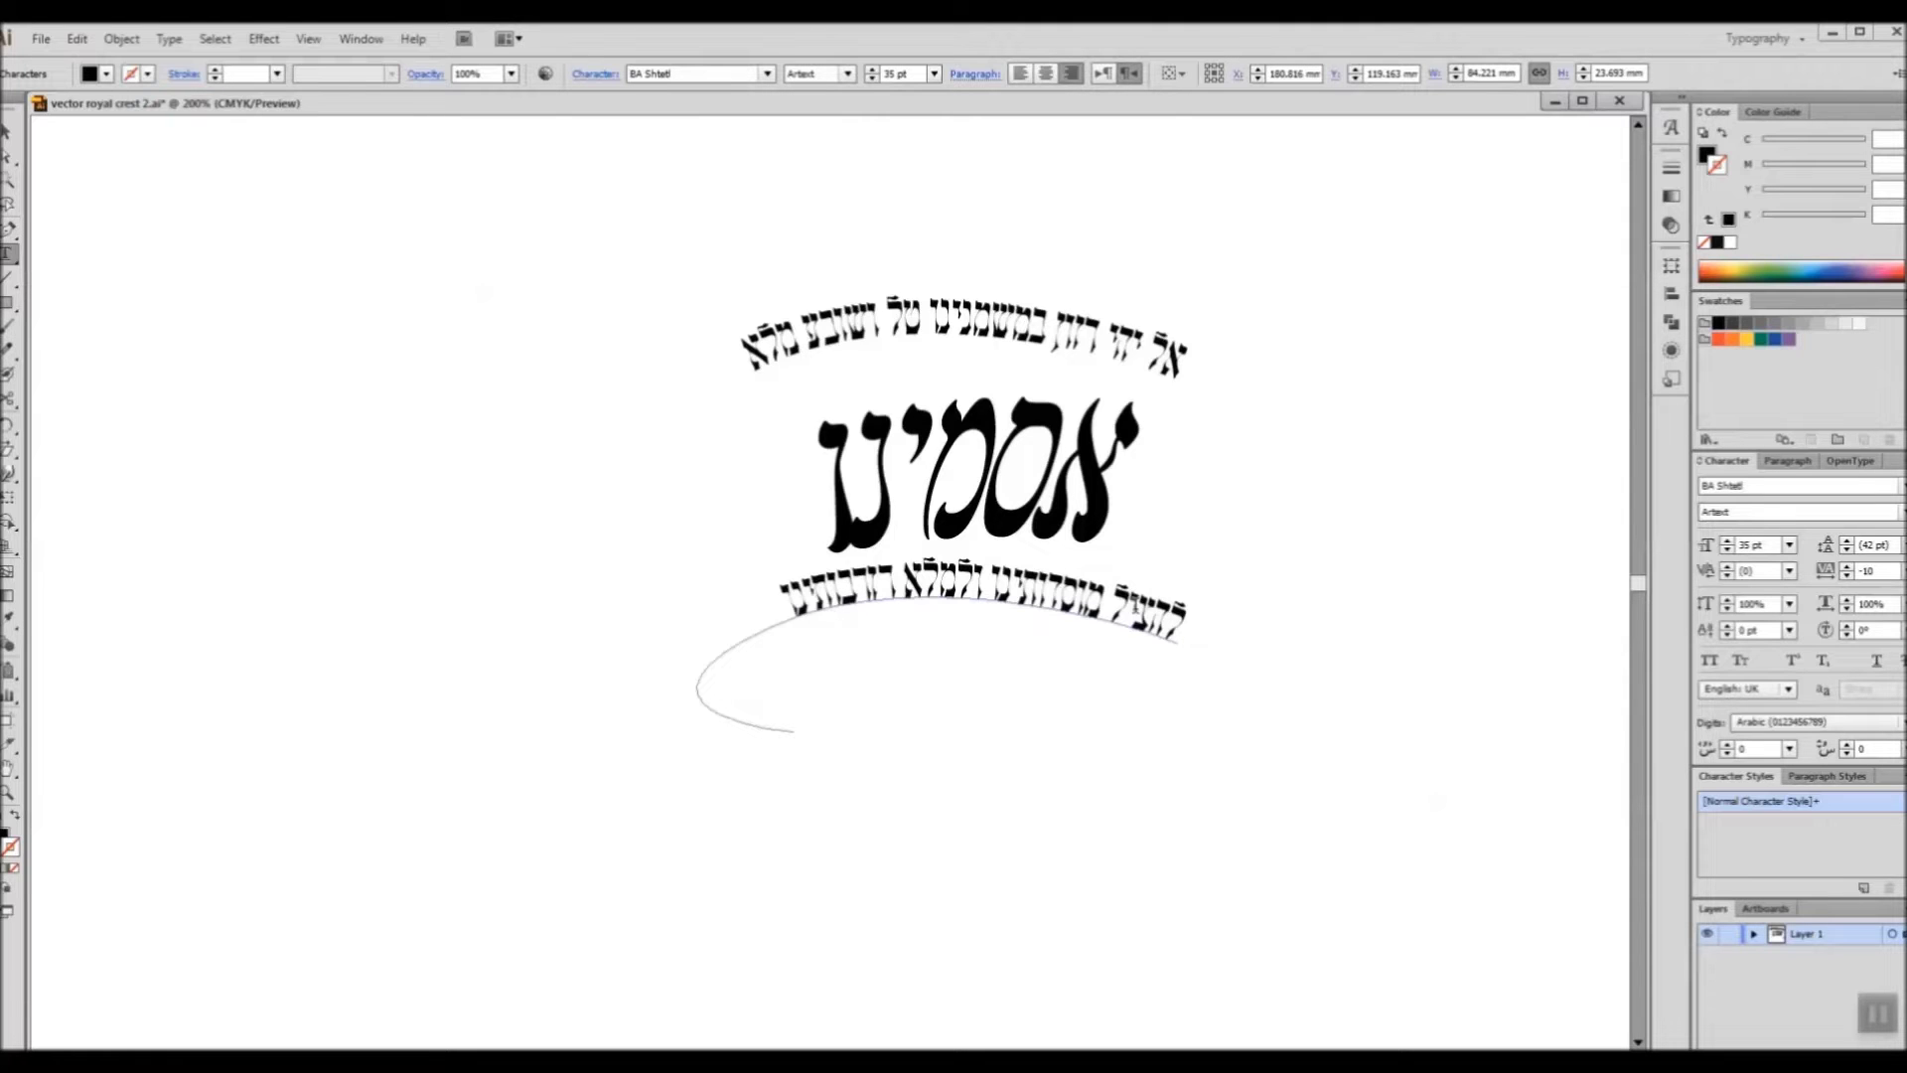
Step: Set the entire lower verse in the BA Shtetl Regular style at 42 pt
key(ctrl+a)
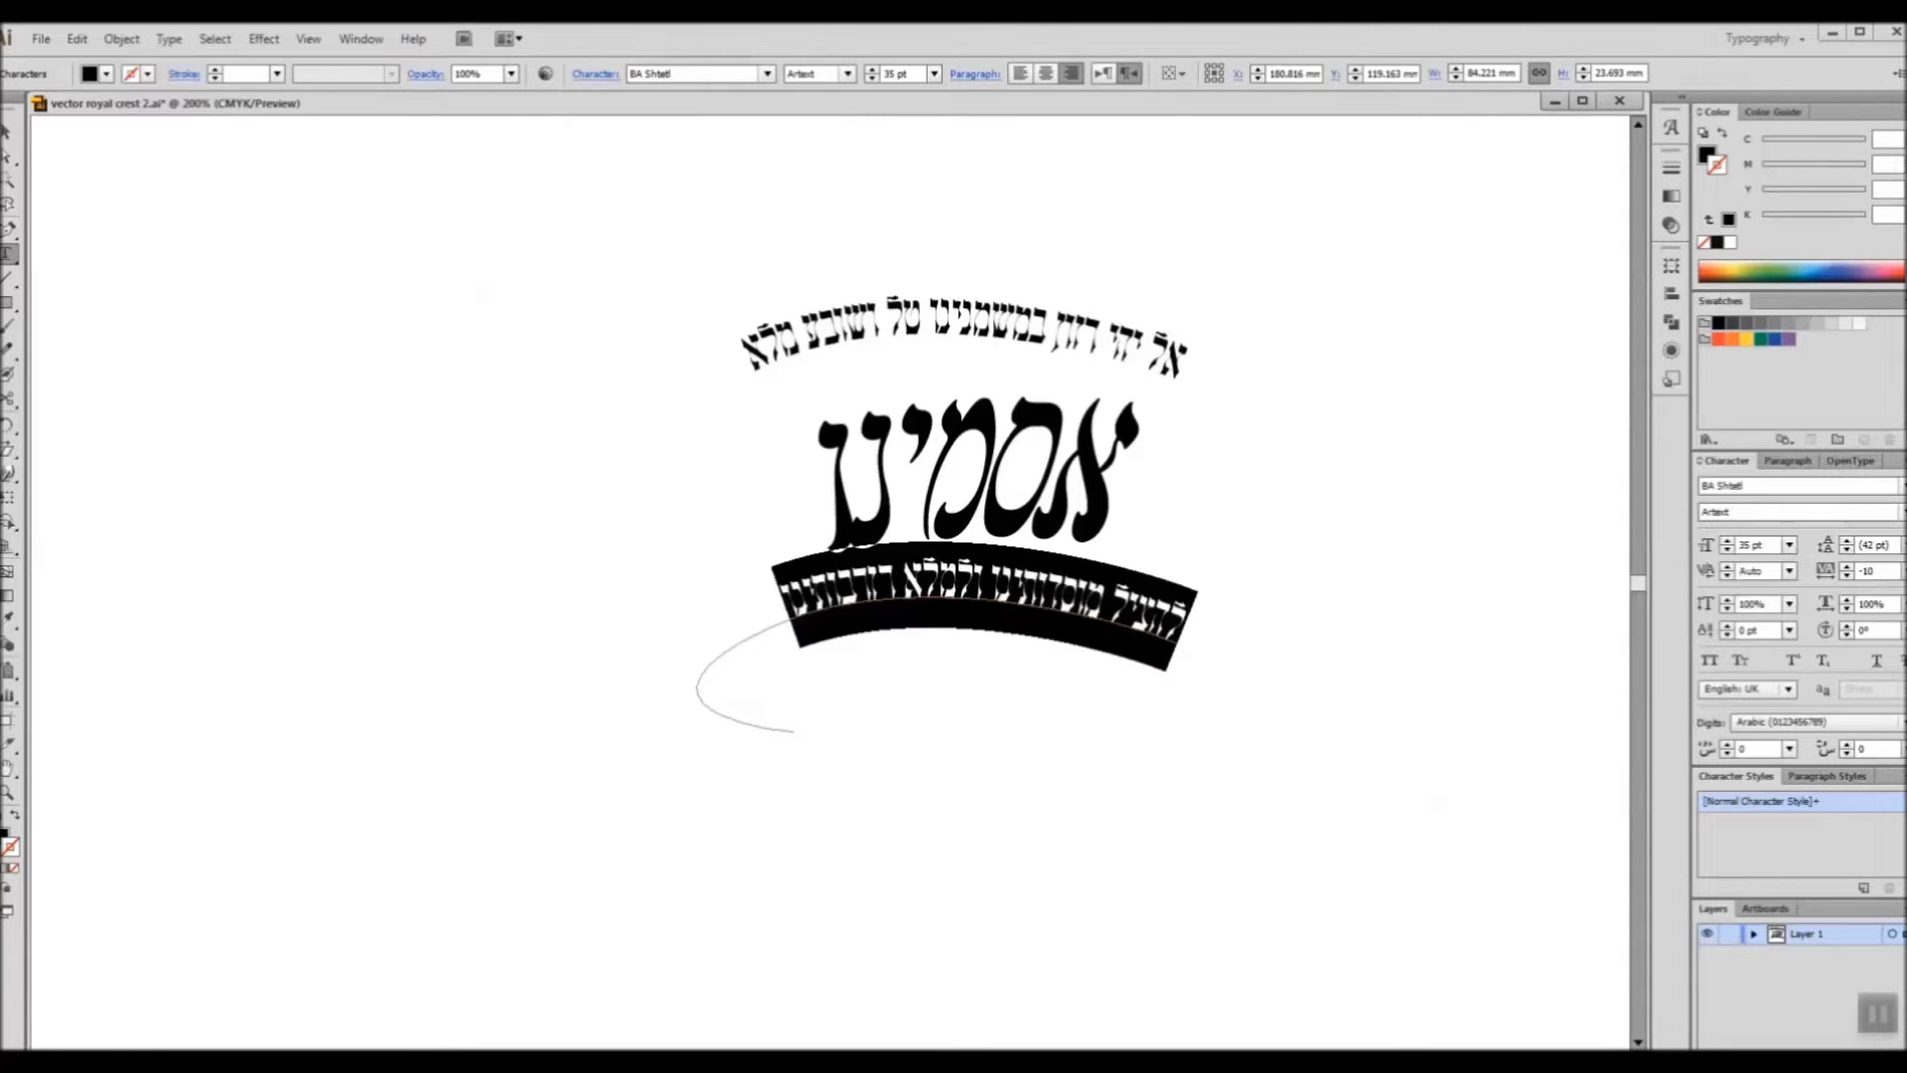
click(1899, 511)
click(1861, 578)
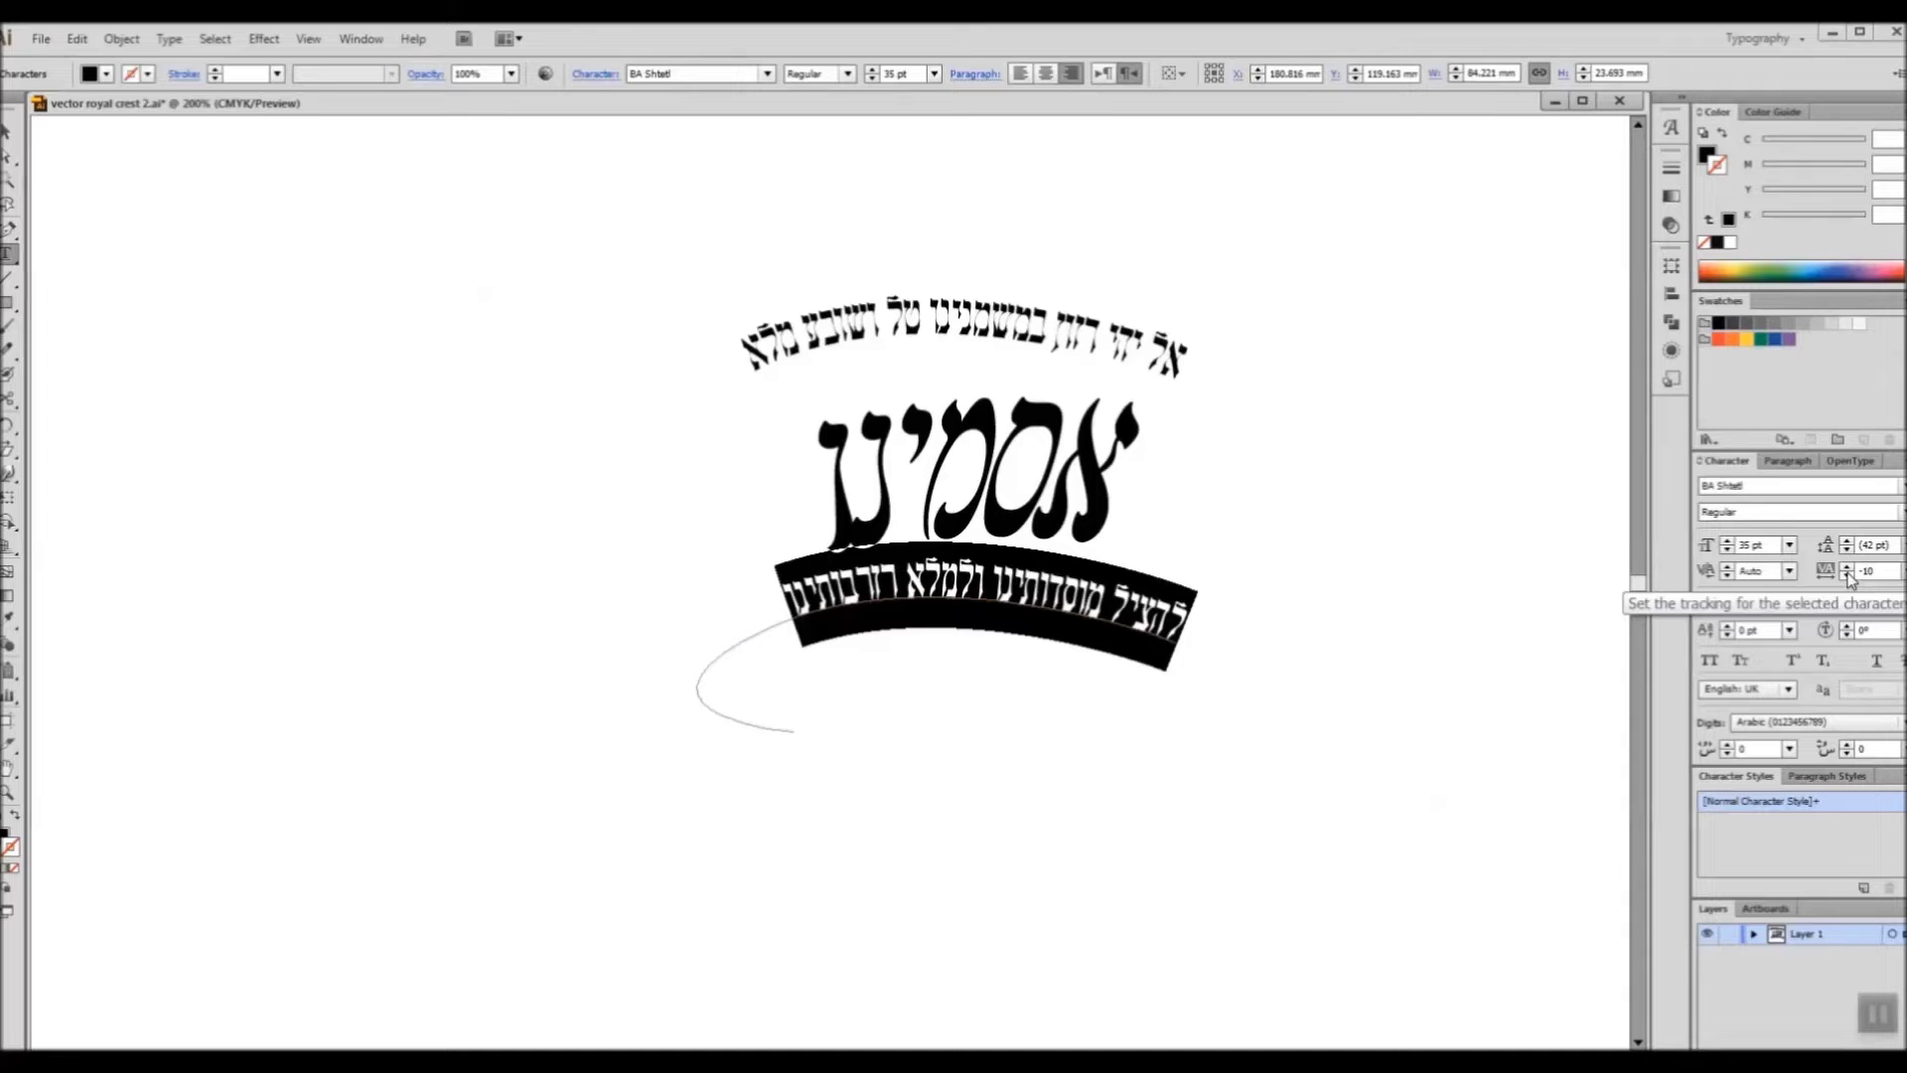
key(Escape)
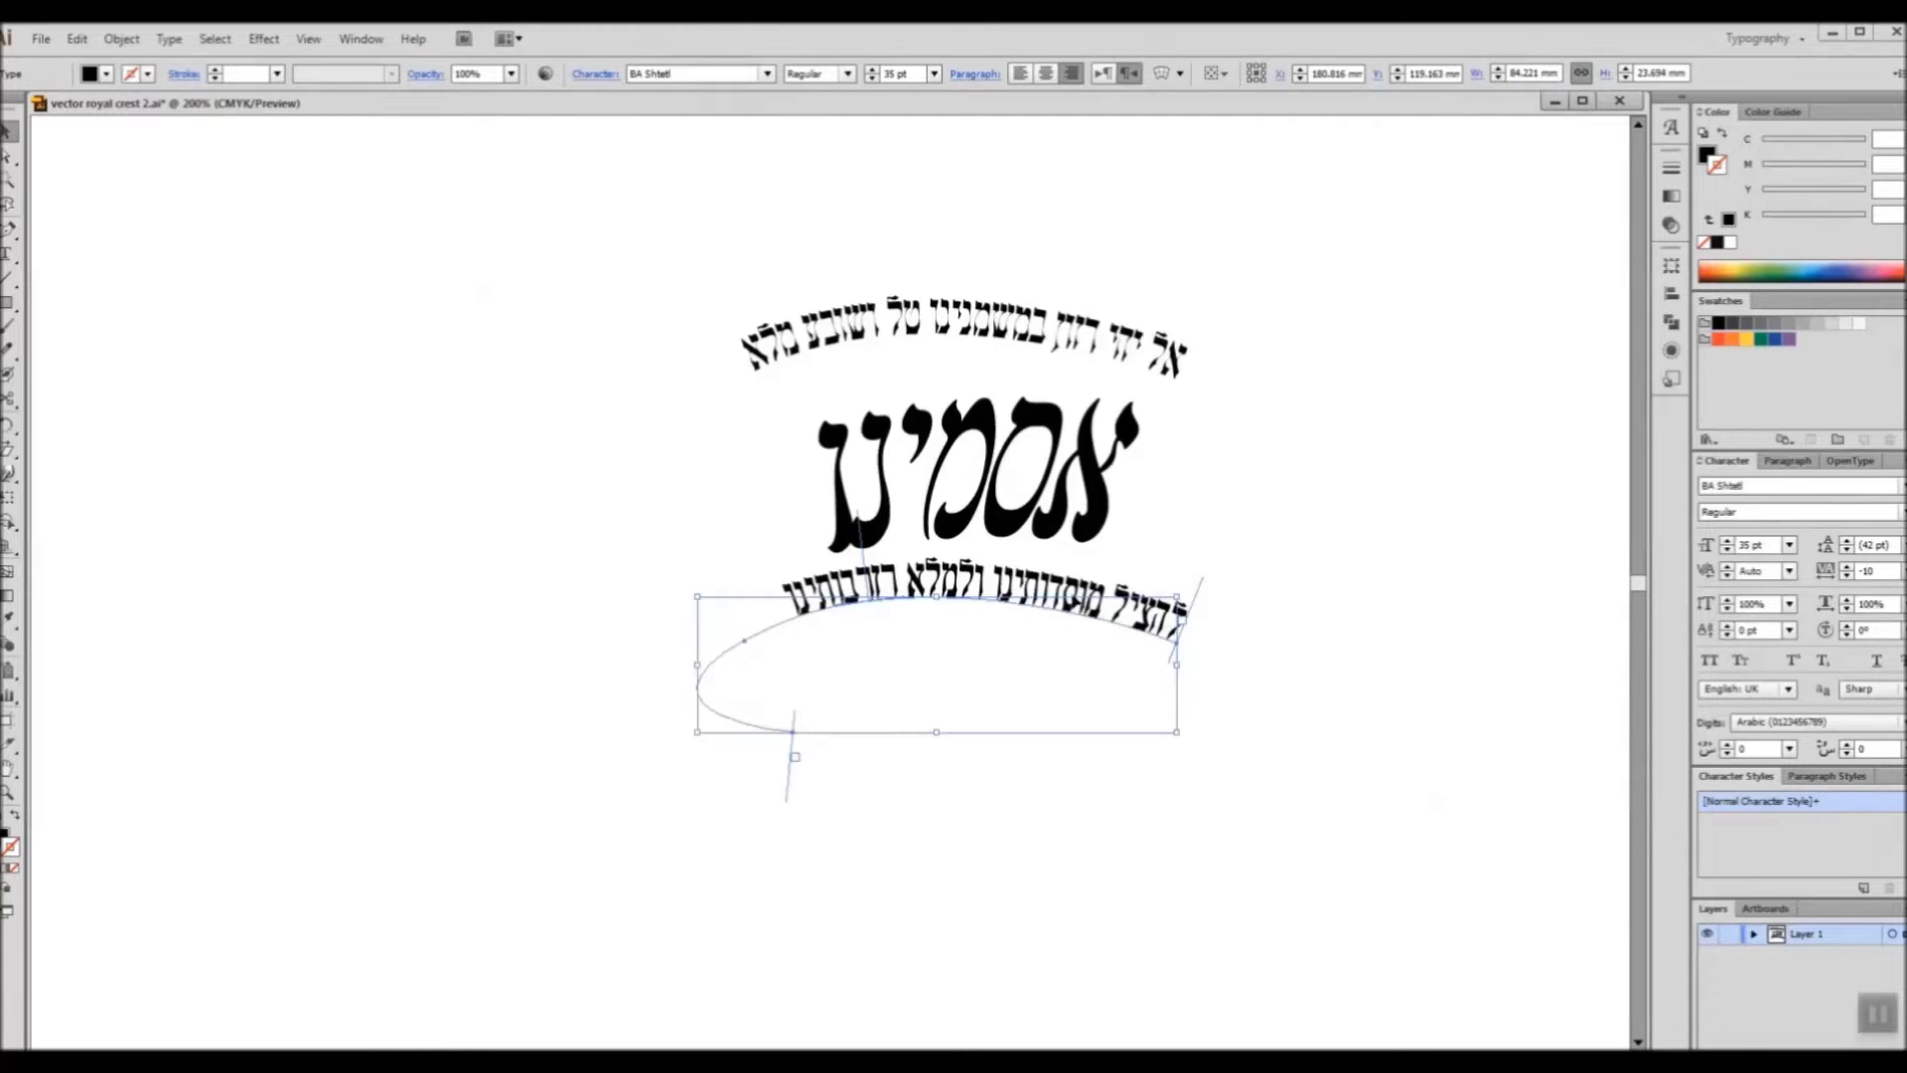
click(1728, 541)
click(1728, 541)
click(1728, 541)
click(1728, 541)
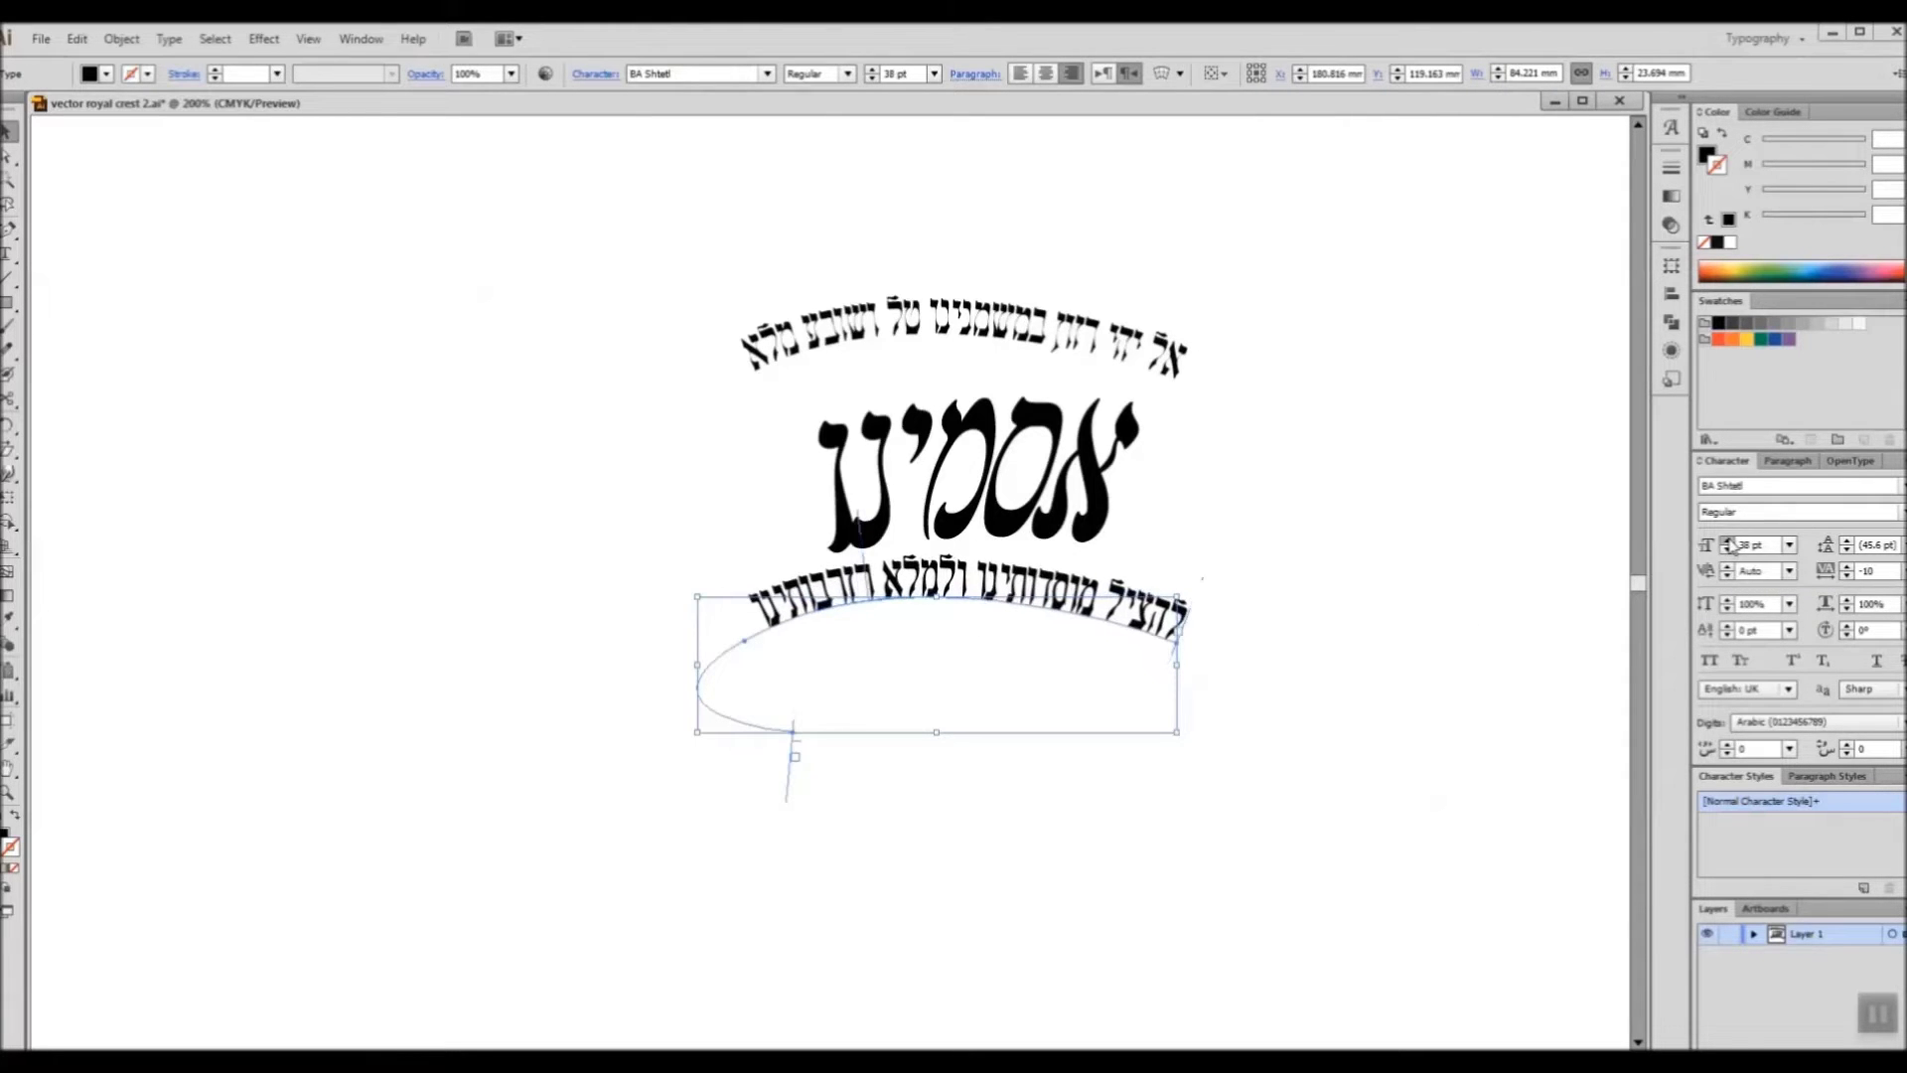
click(1728, 542)
click(1728, 542)
click(1728, 541)
Step: Shift the lower verse slightly down, adjust its start on the path, and lower the path's left anchor points
drag(1091, 592, 1086, 601)
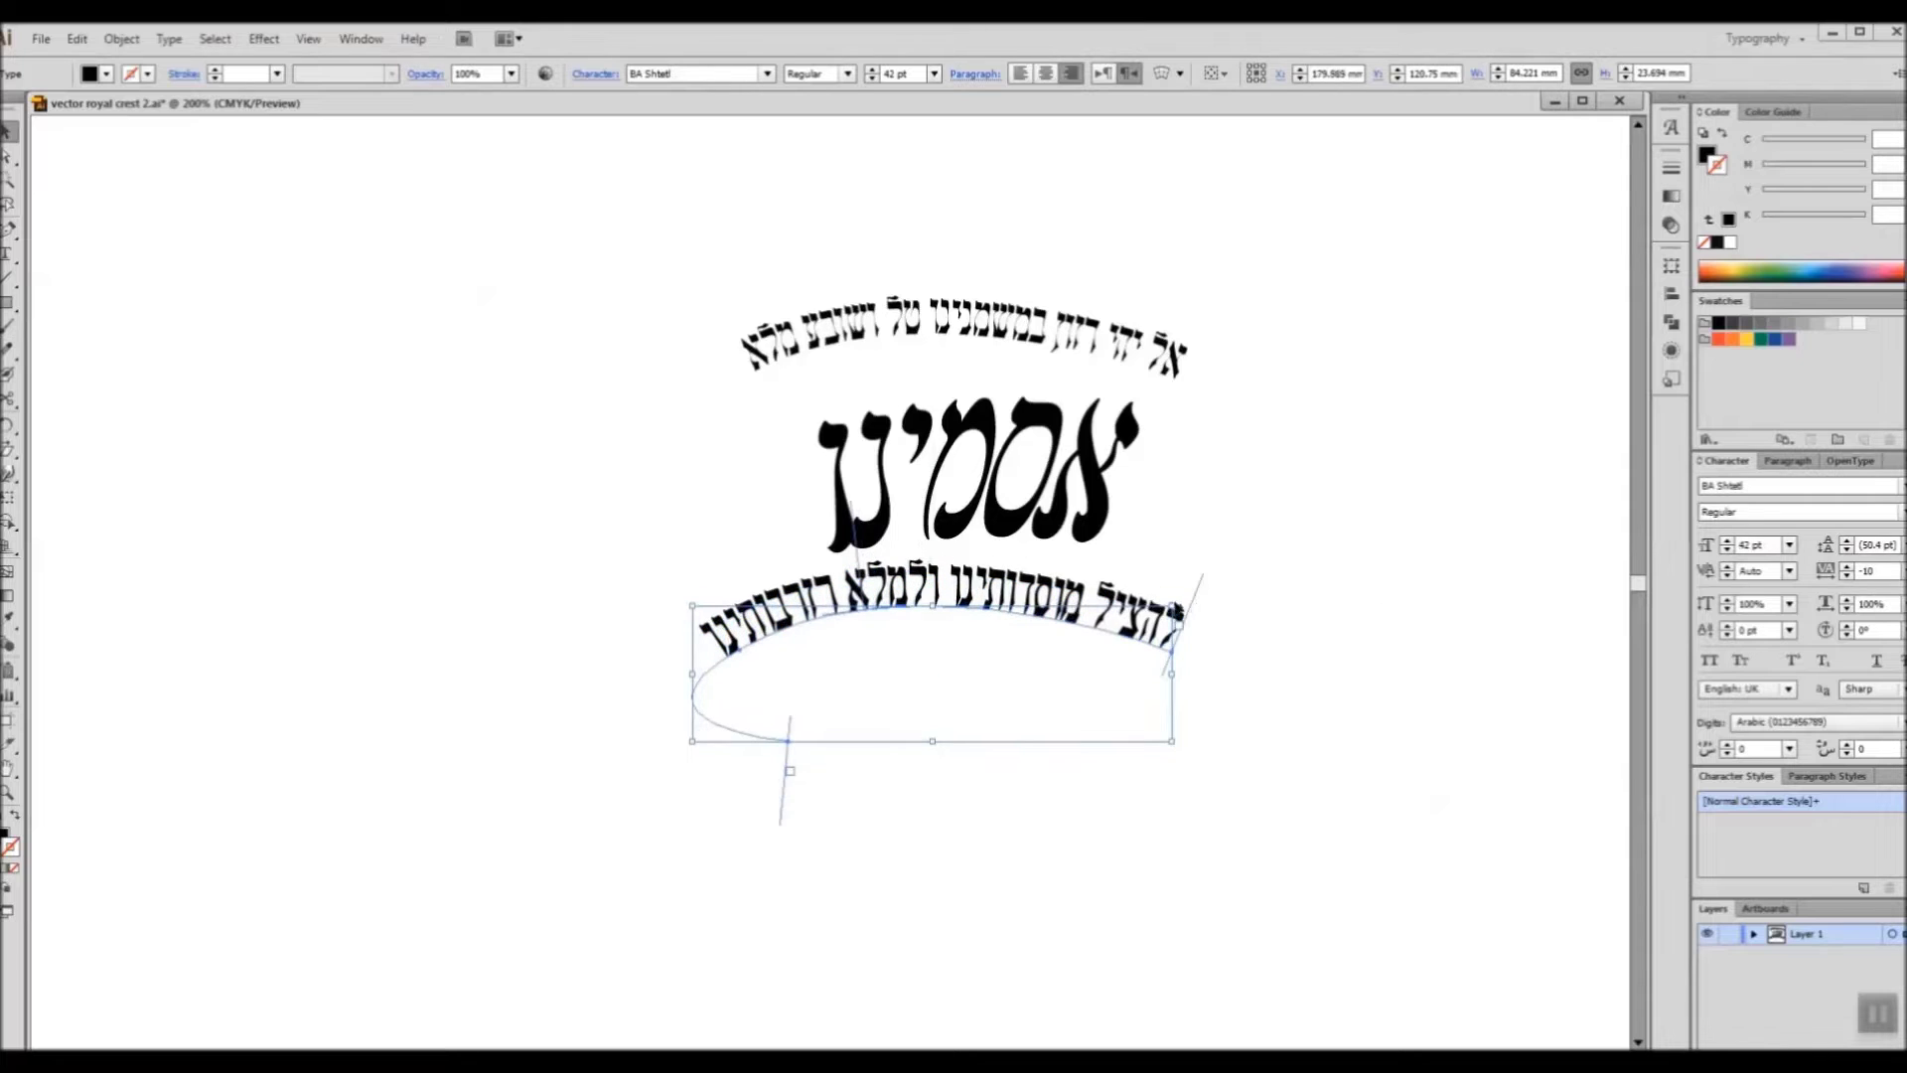
key(a)
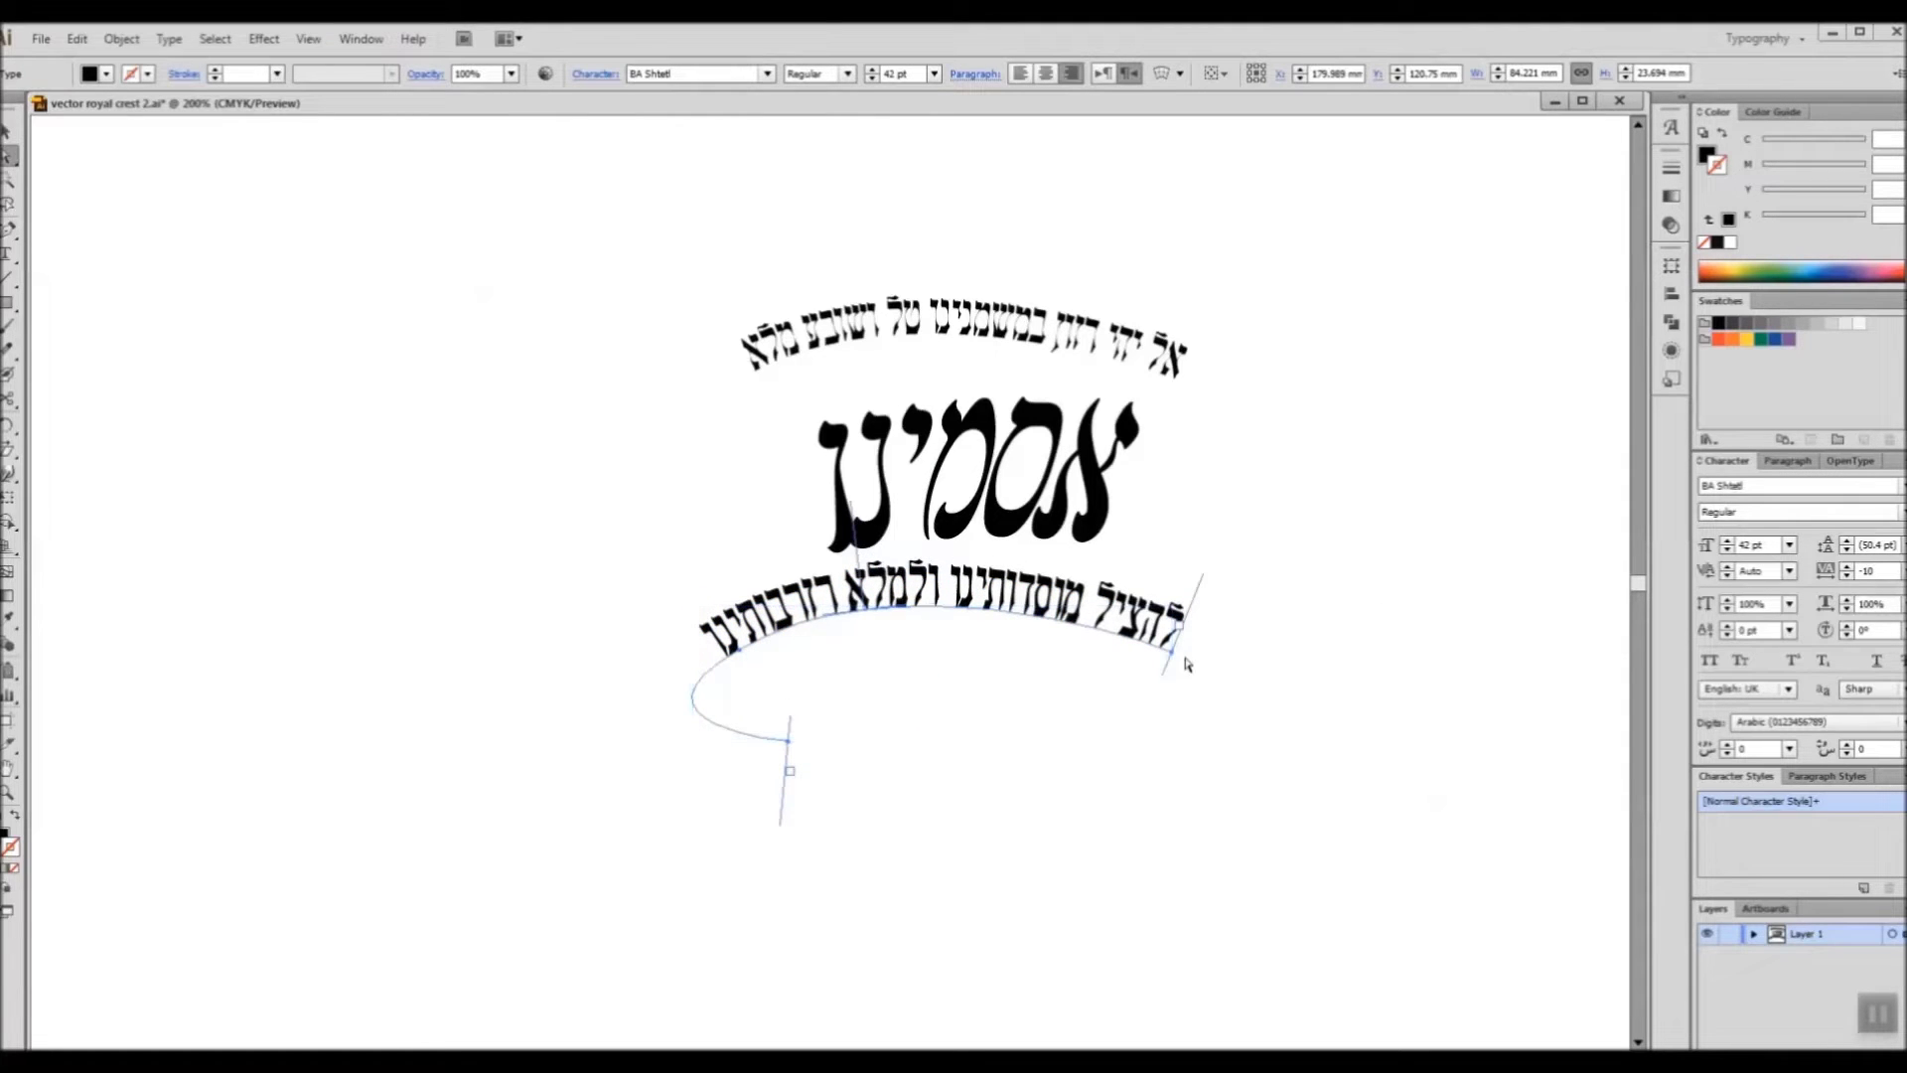
drag(1171, 659, 1183, 648)
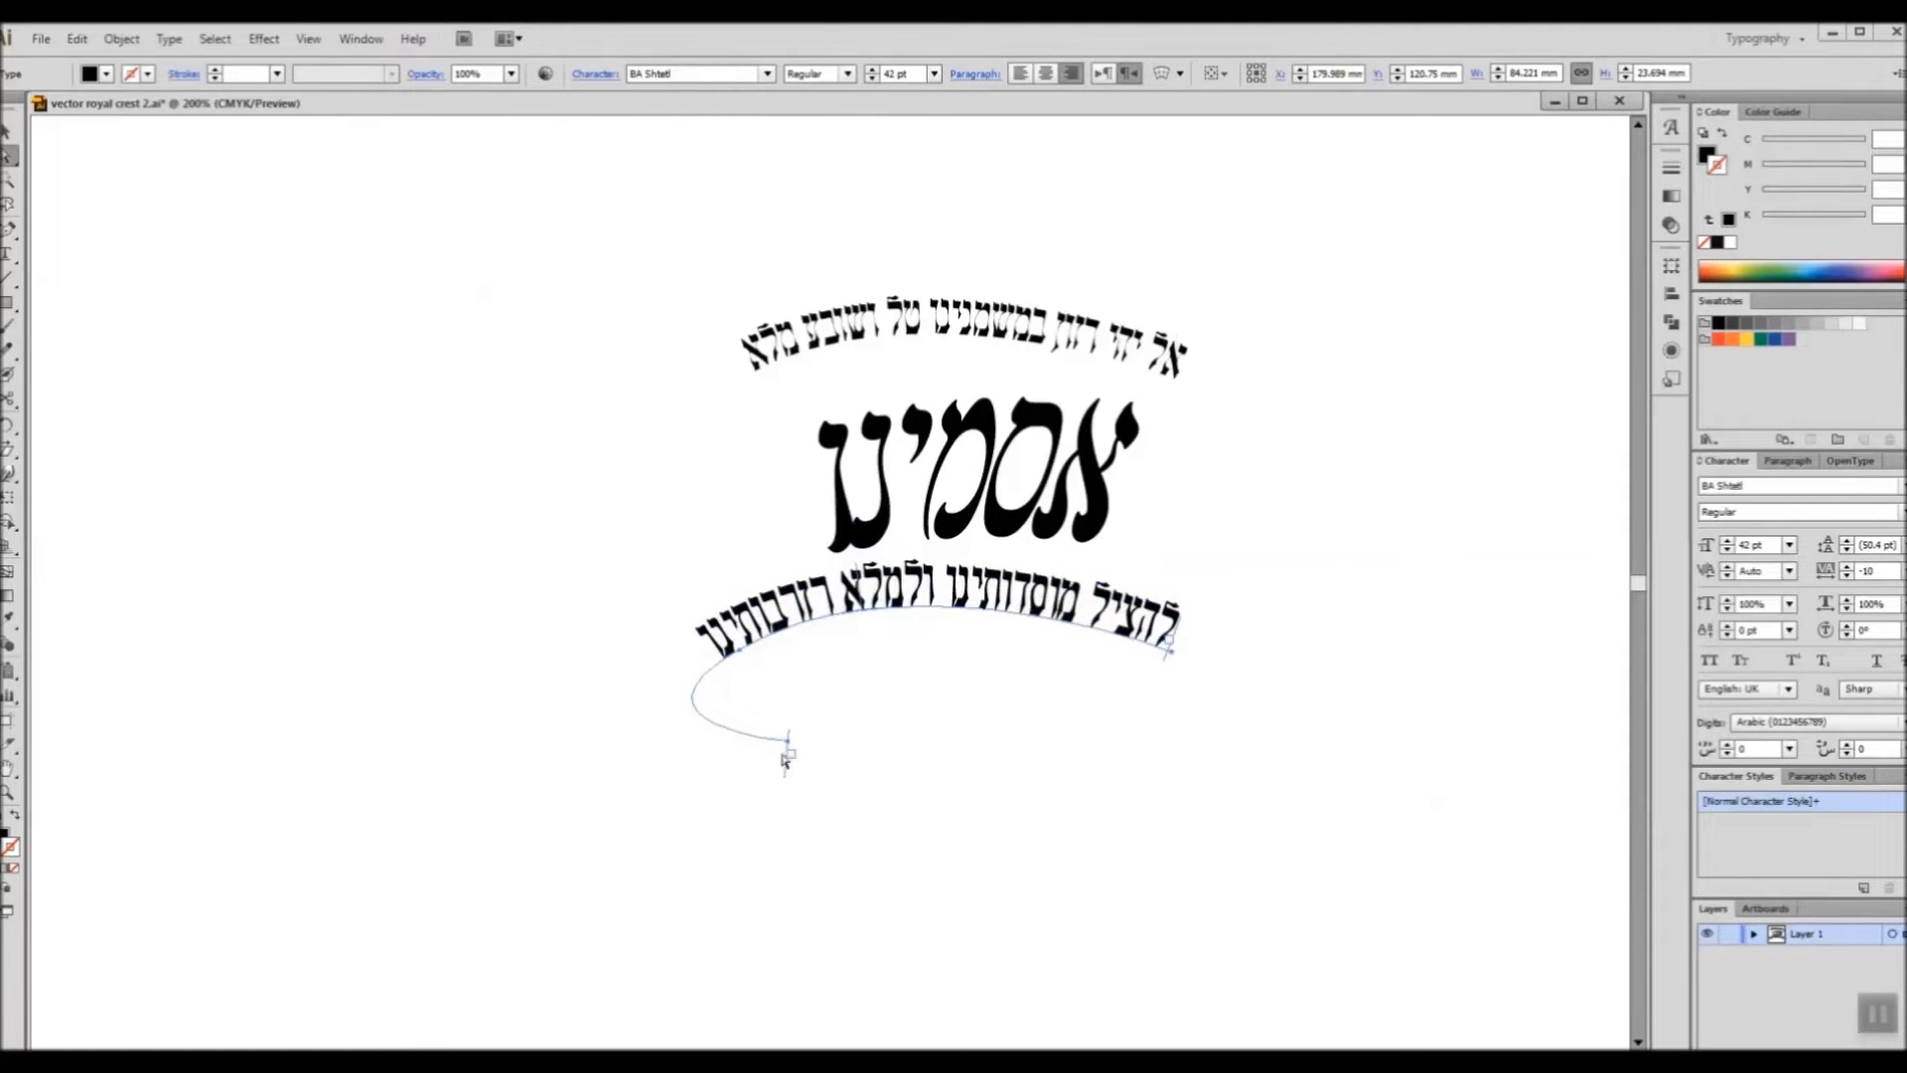
click(810, 760)
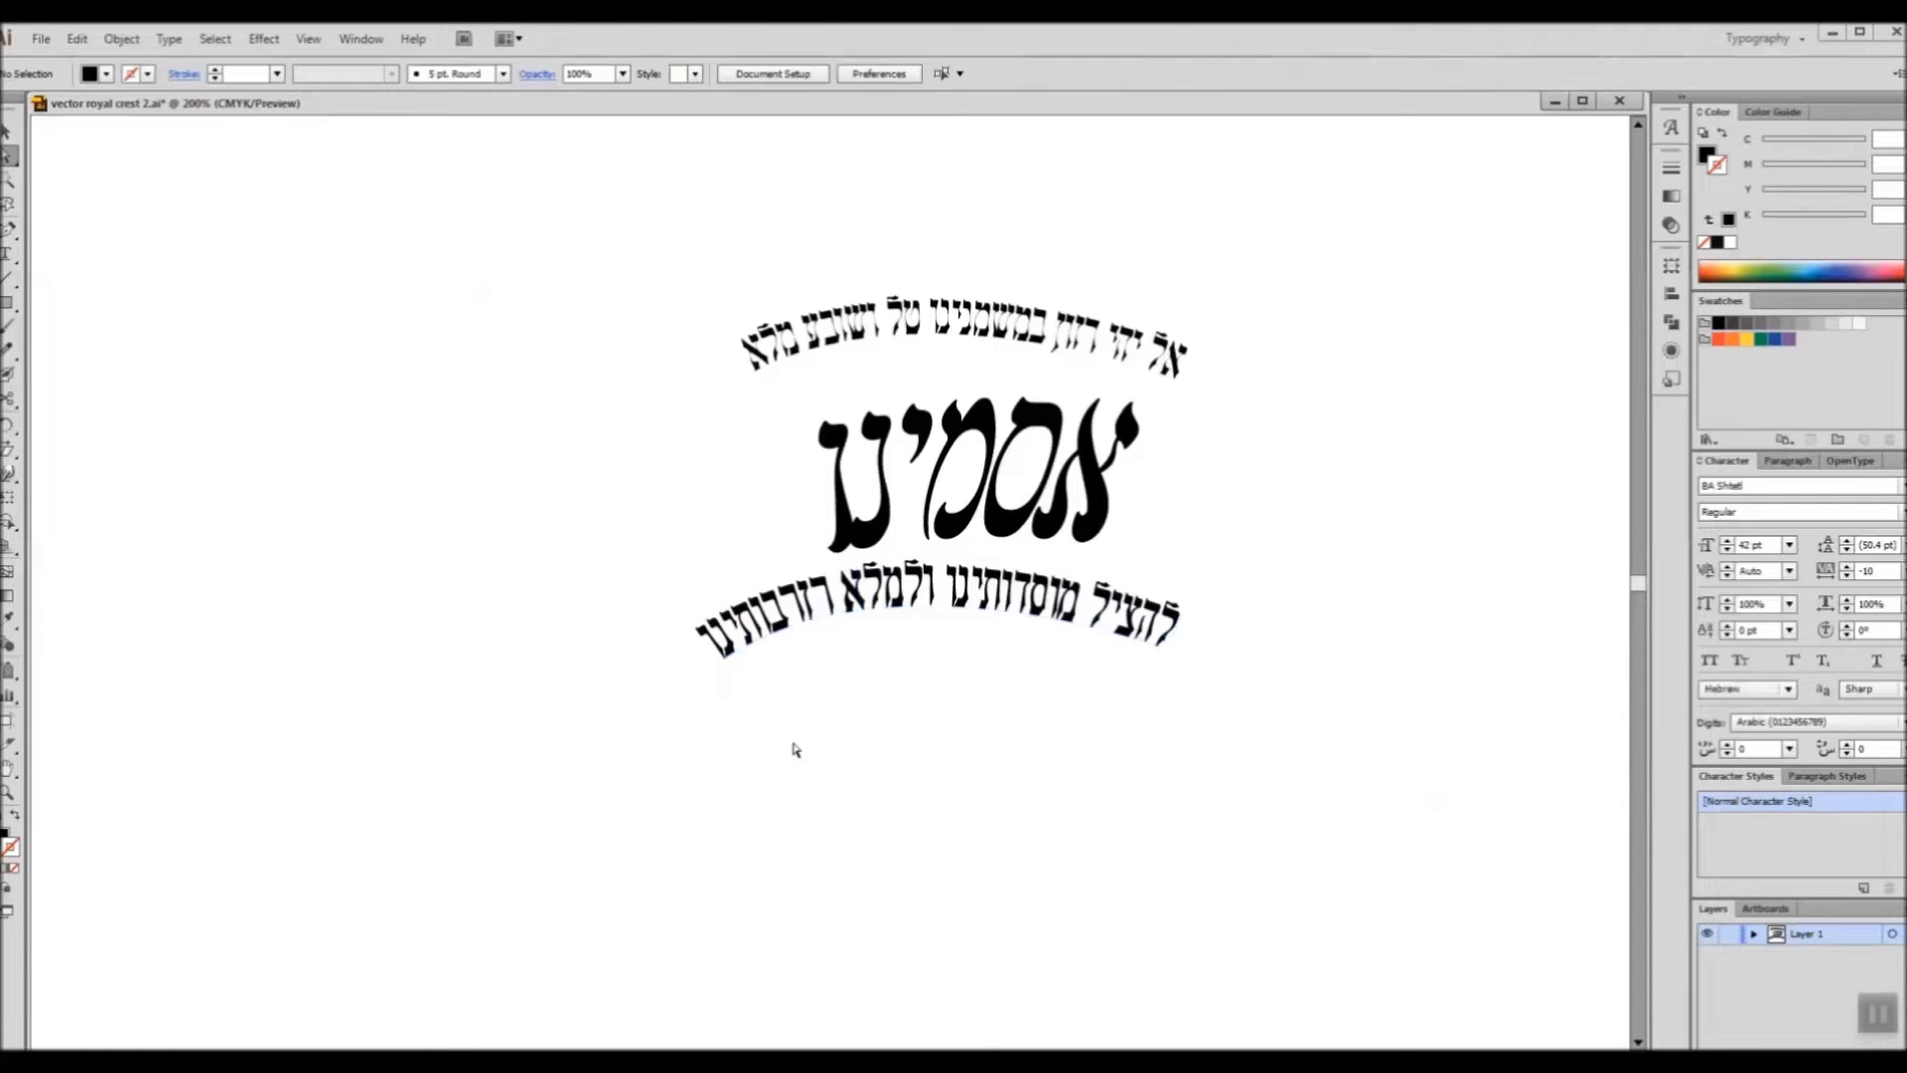
drag(792, 749, 814, 772)
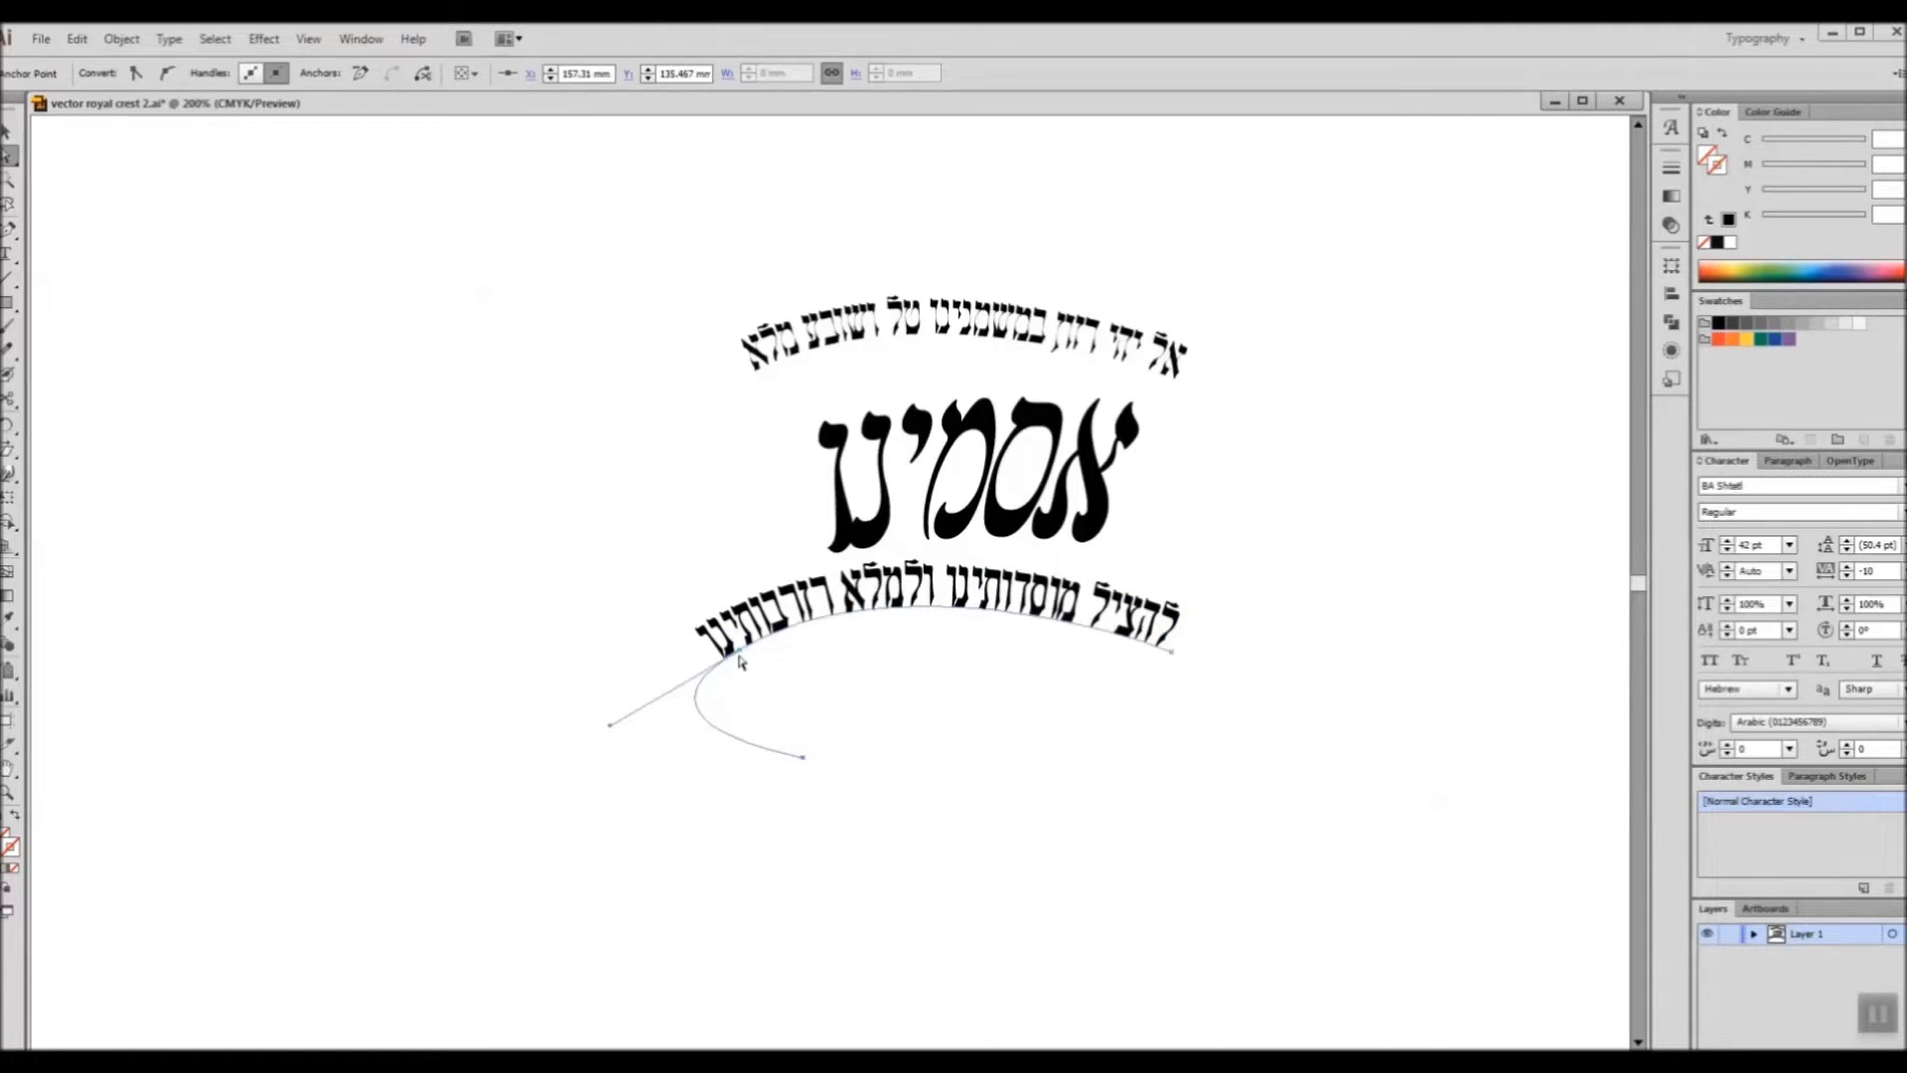
drag(745, 654, 730, 684)
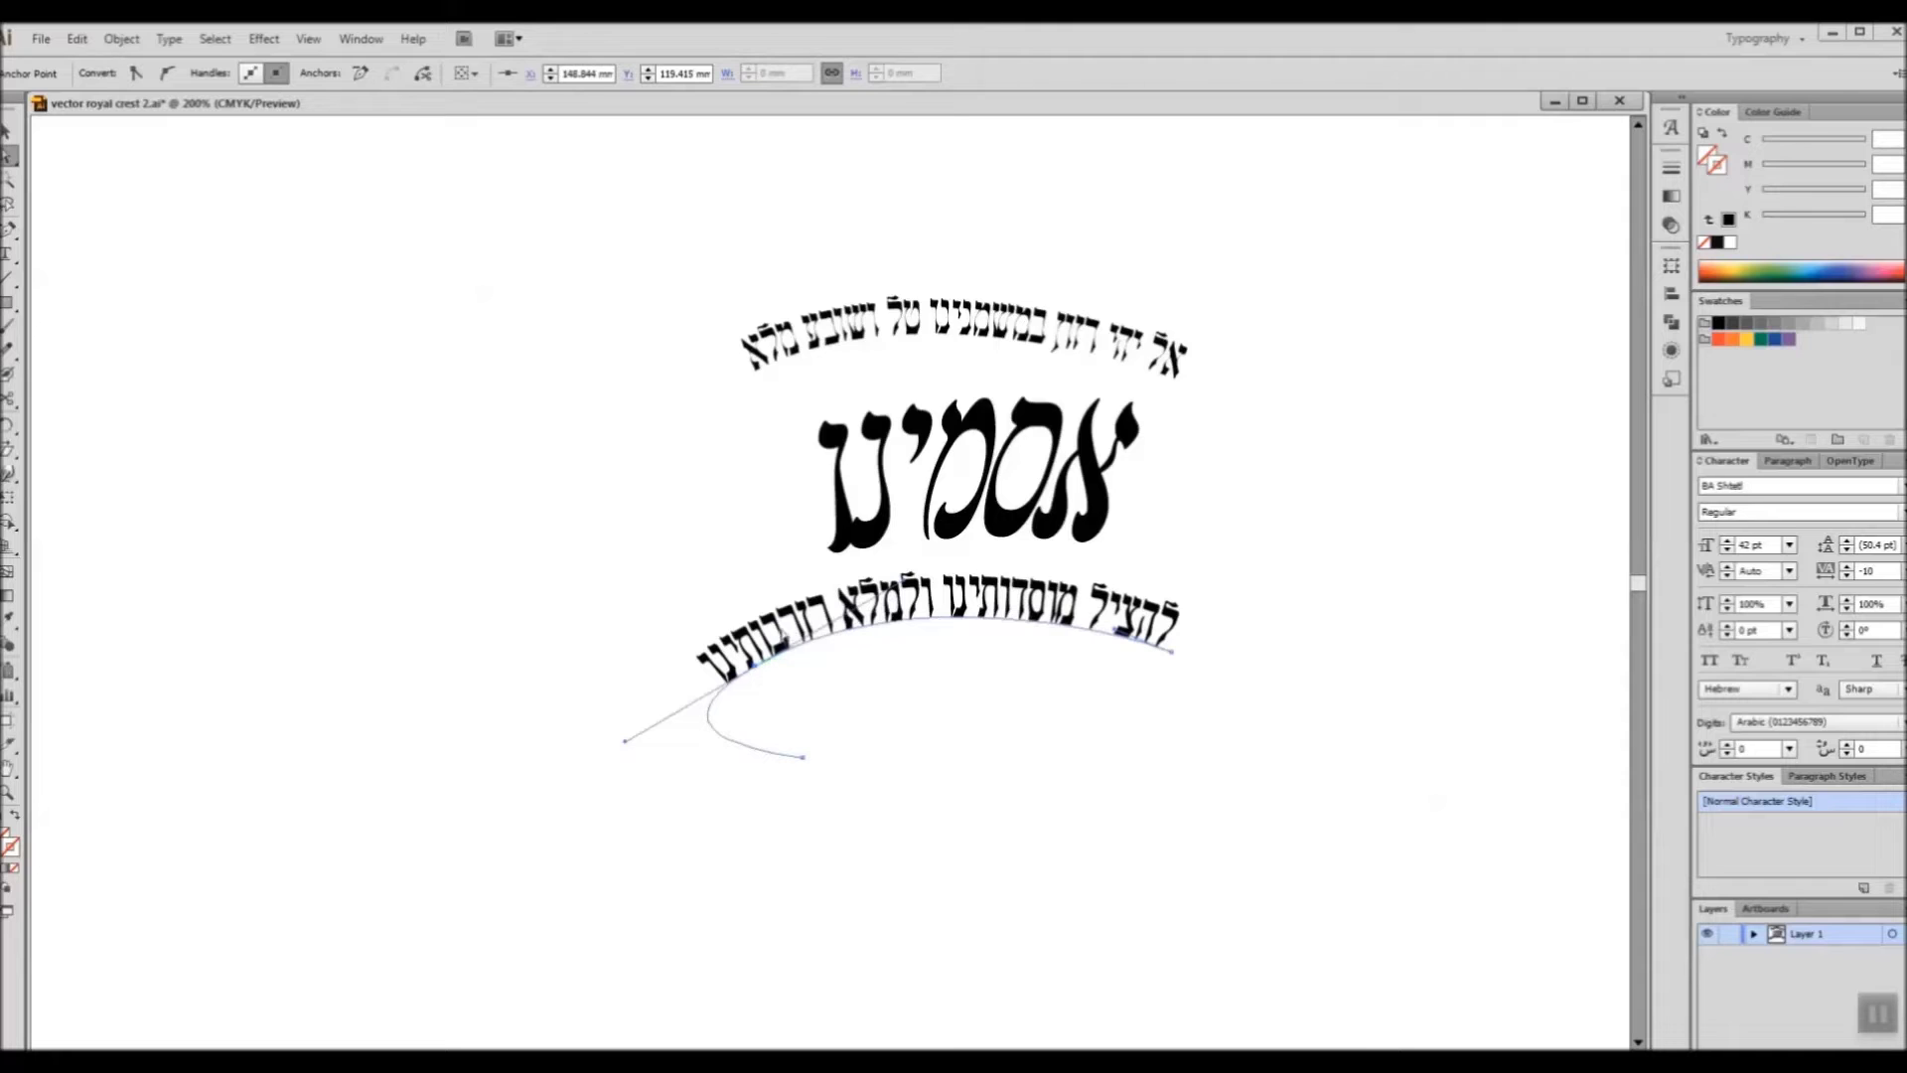
Step: Move the upper verse closer to the word "אסמינו" and tilt it slightly counterclockwise
click(794, 475)
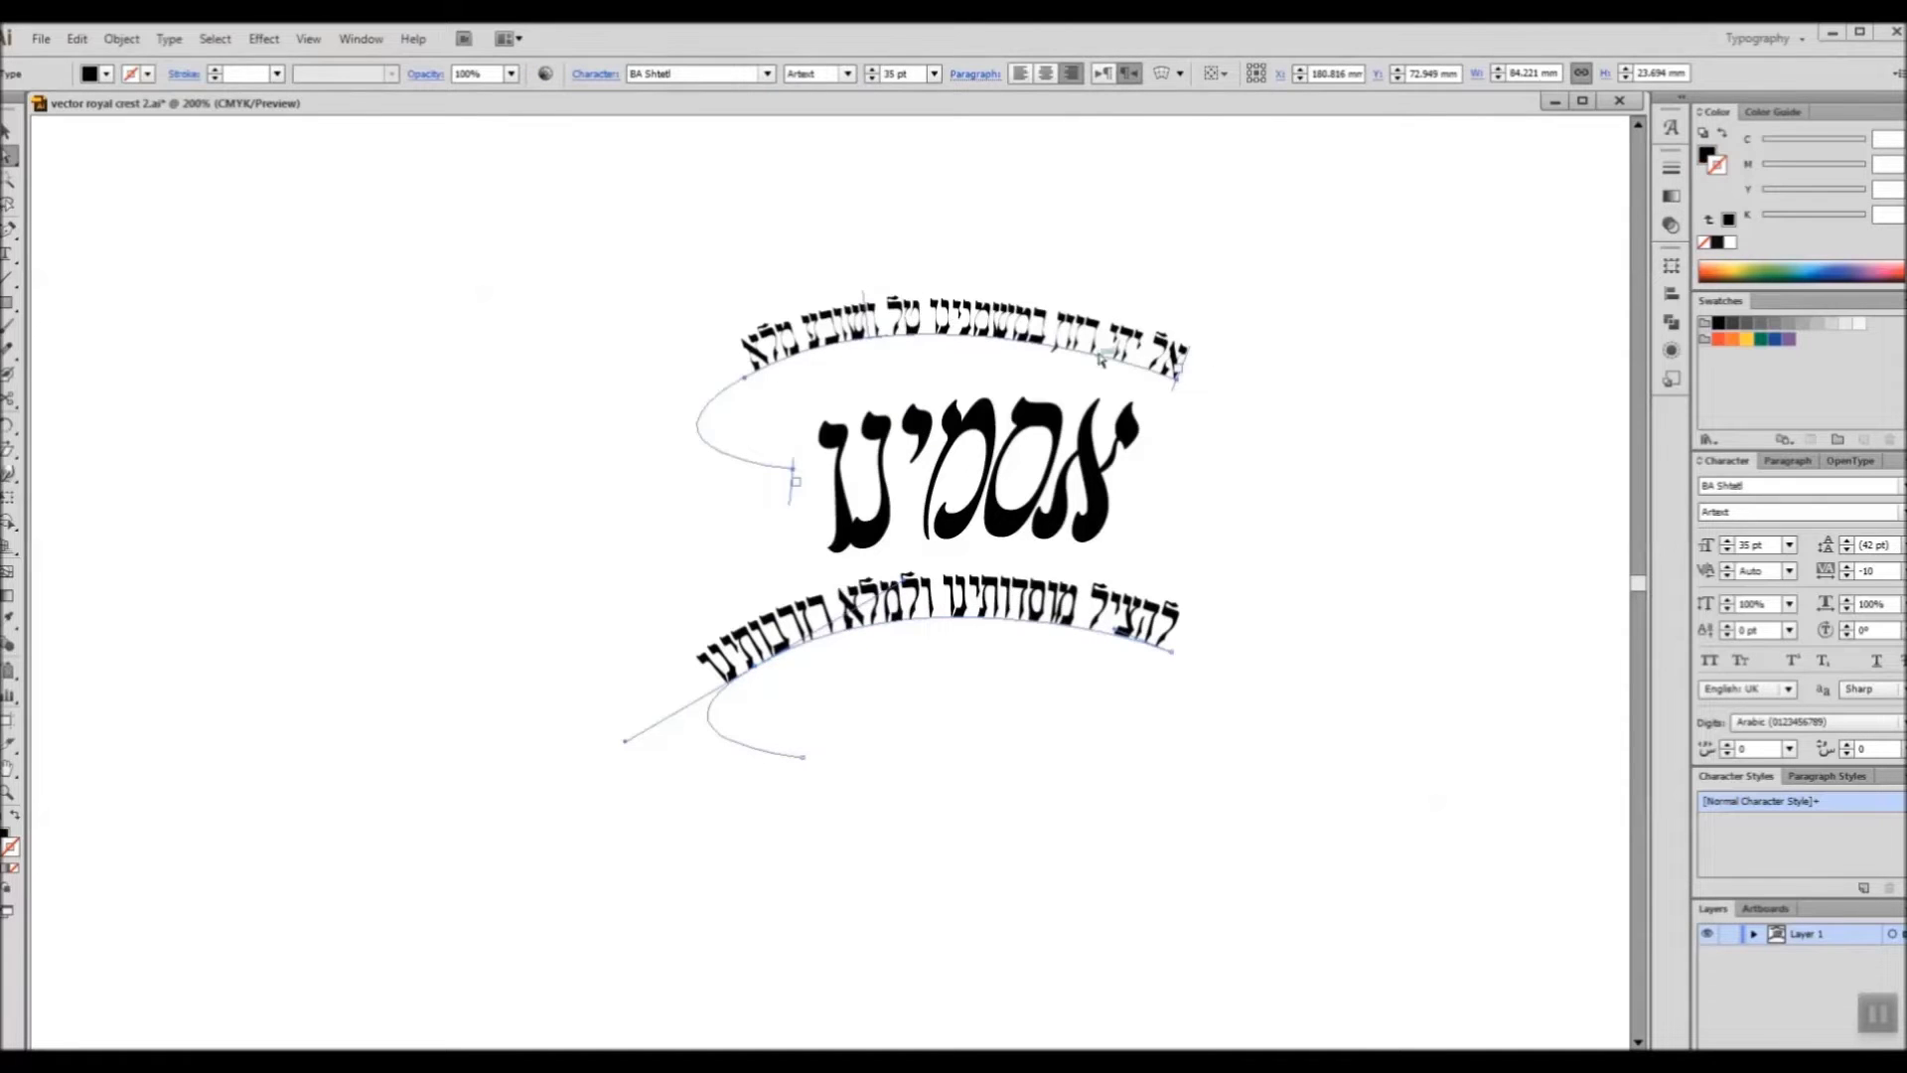
drag(963, 312, 963, 344)
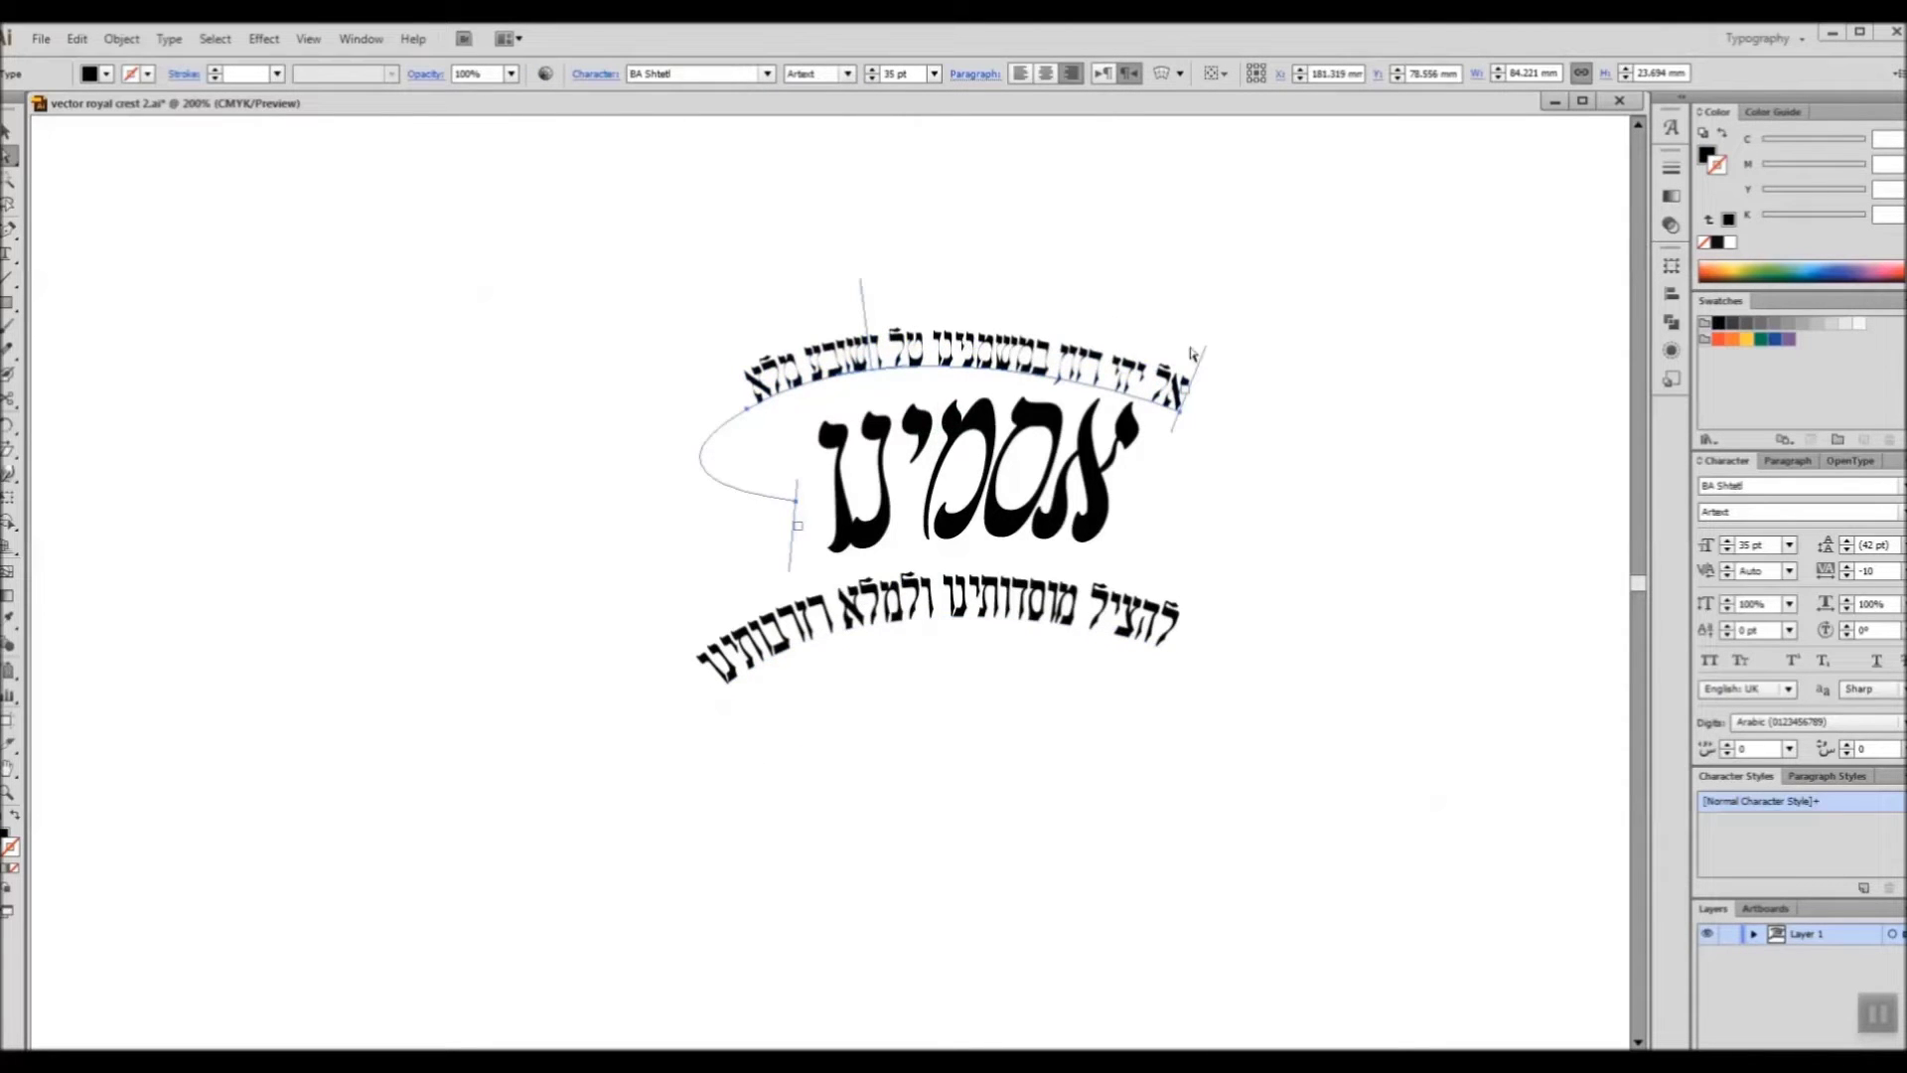
key(v)
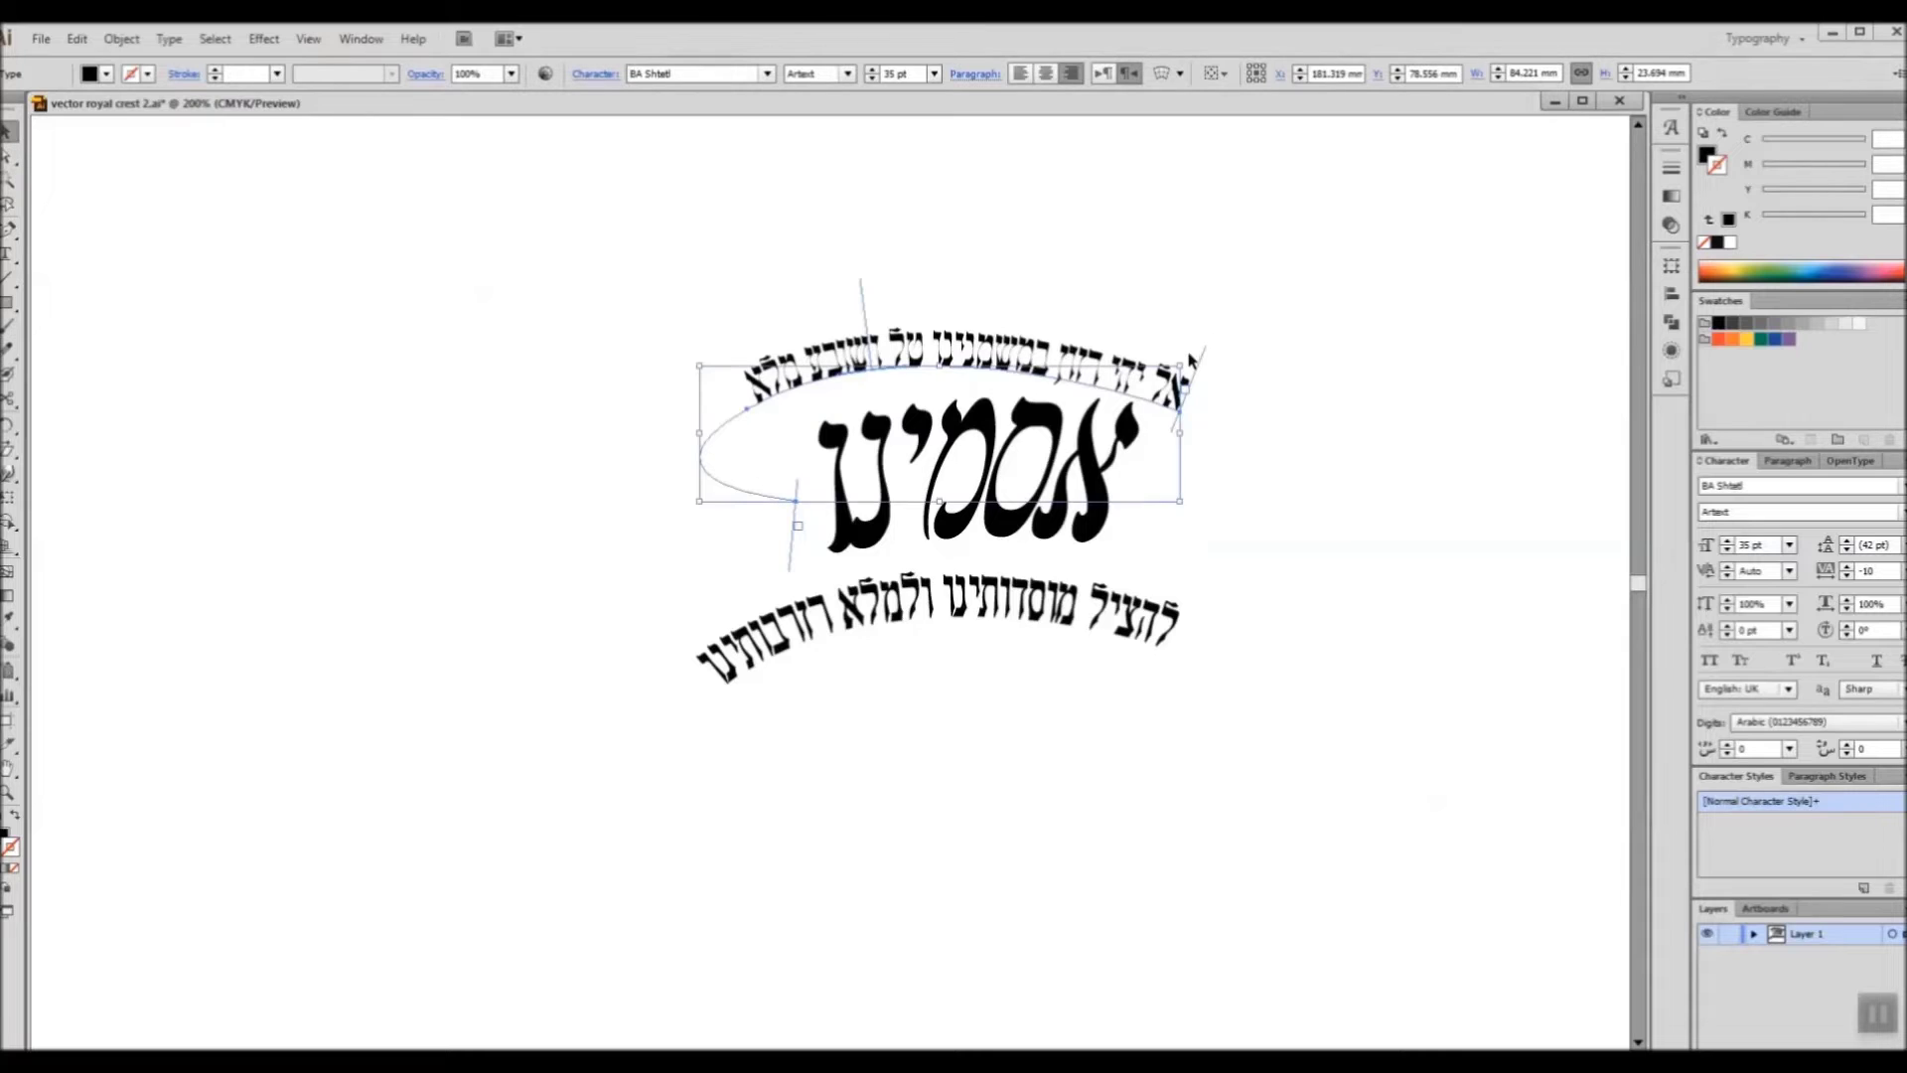
drag(1191, 360, 1182, 344)
drag(1013, 344, 995, 316)
click(1268, 431)
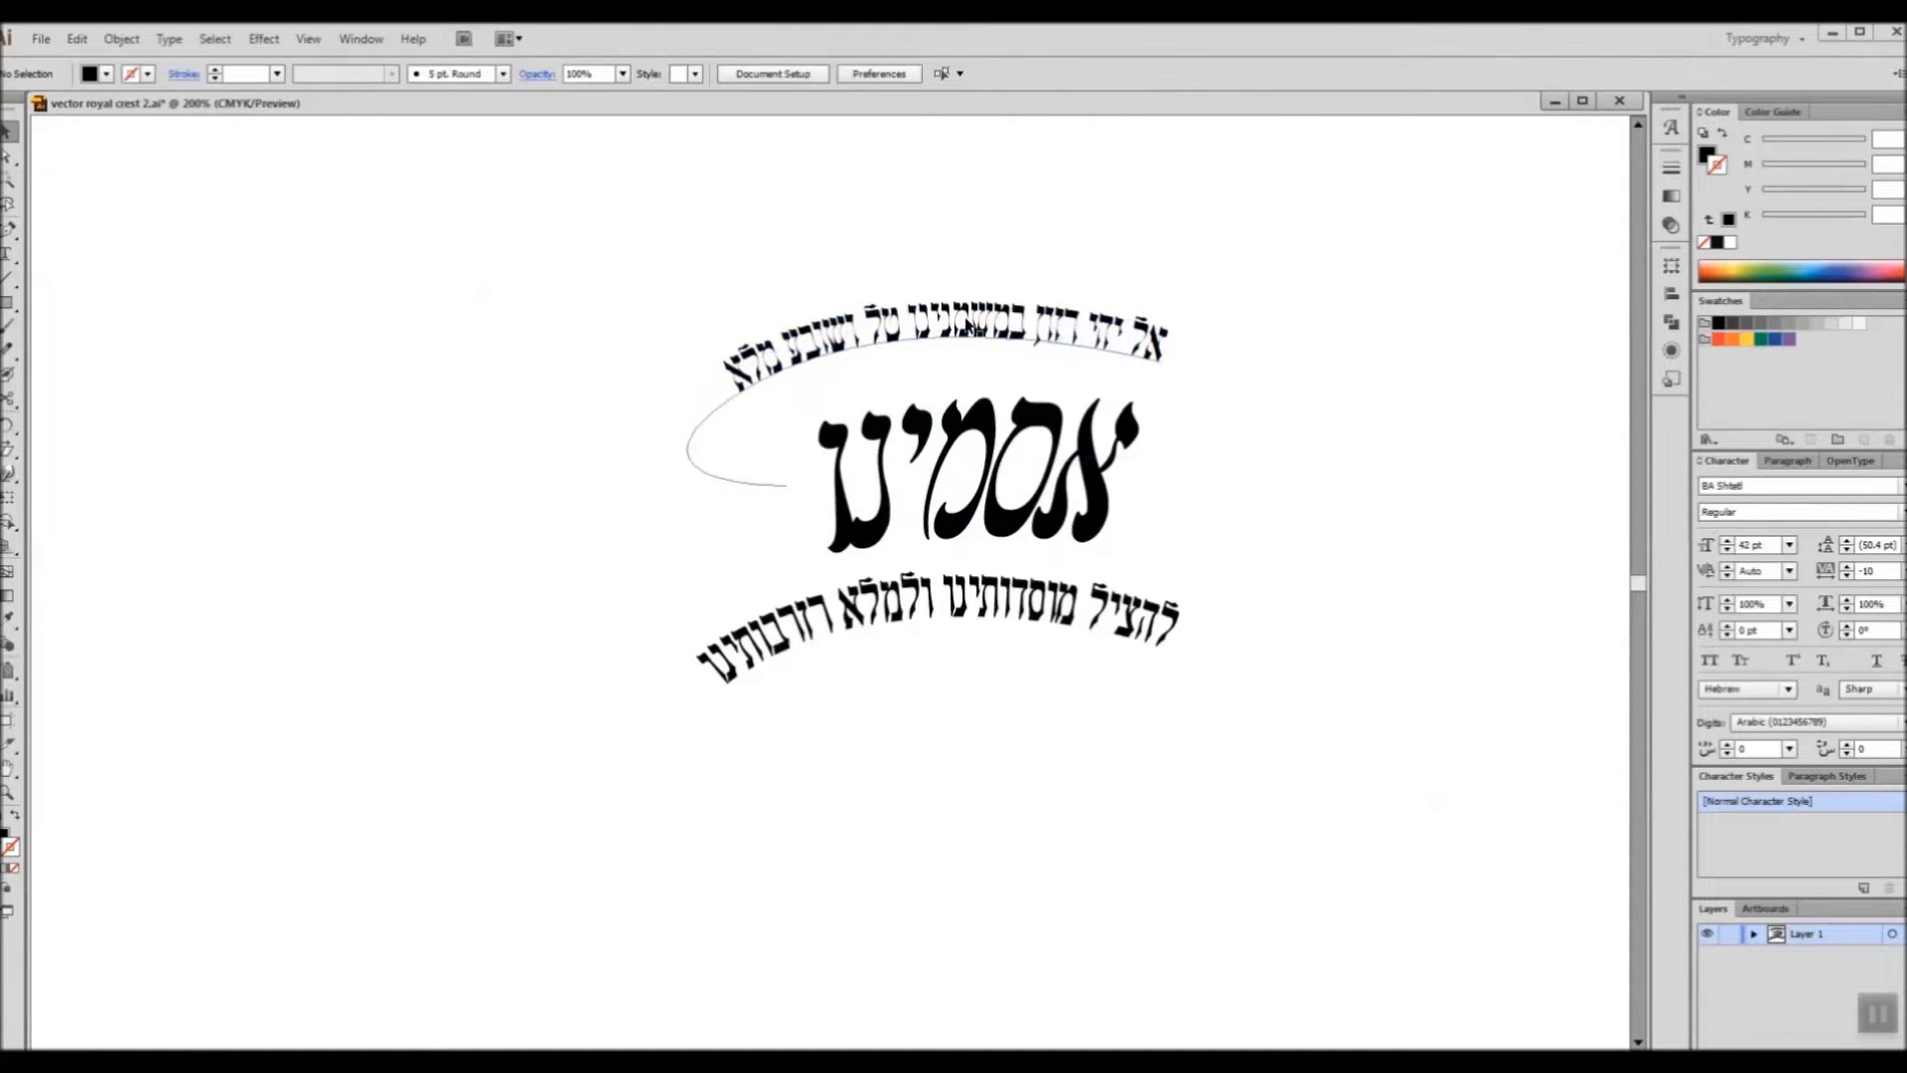
Step: Tilt the upper verse a little further counterclockwise just above the word, and shift the lower verse slightly left
click(969, 325)
drag(975, 323, 956, 345)
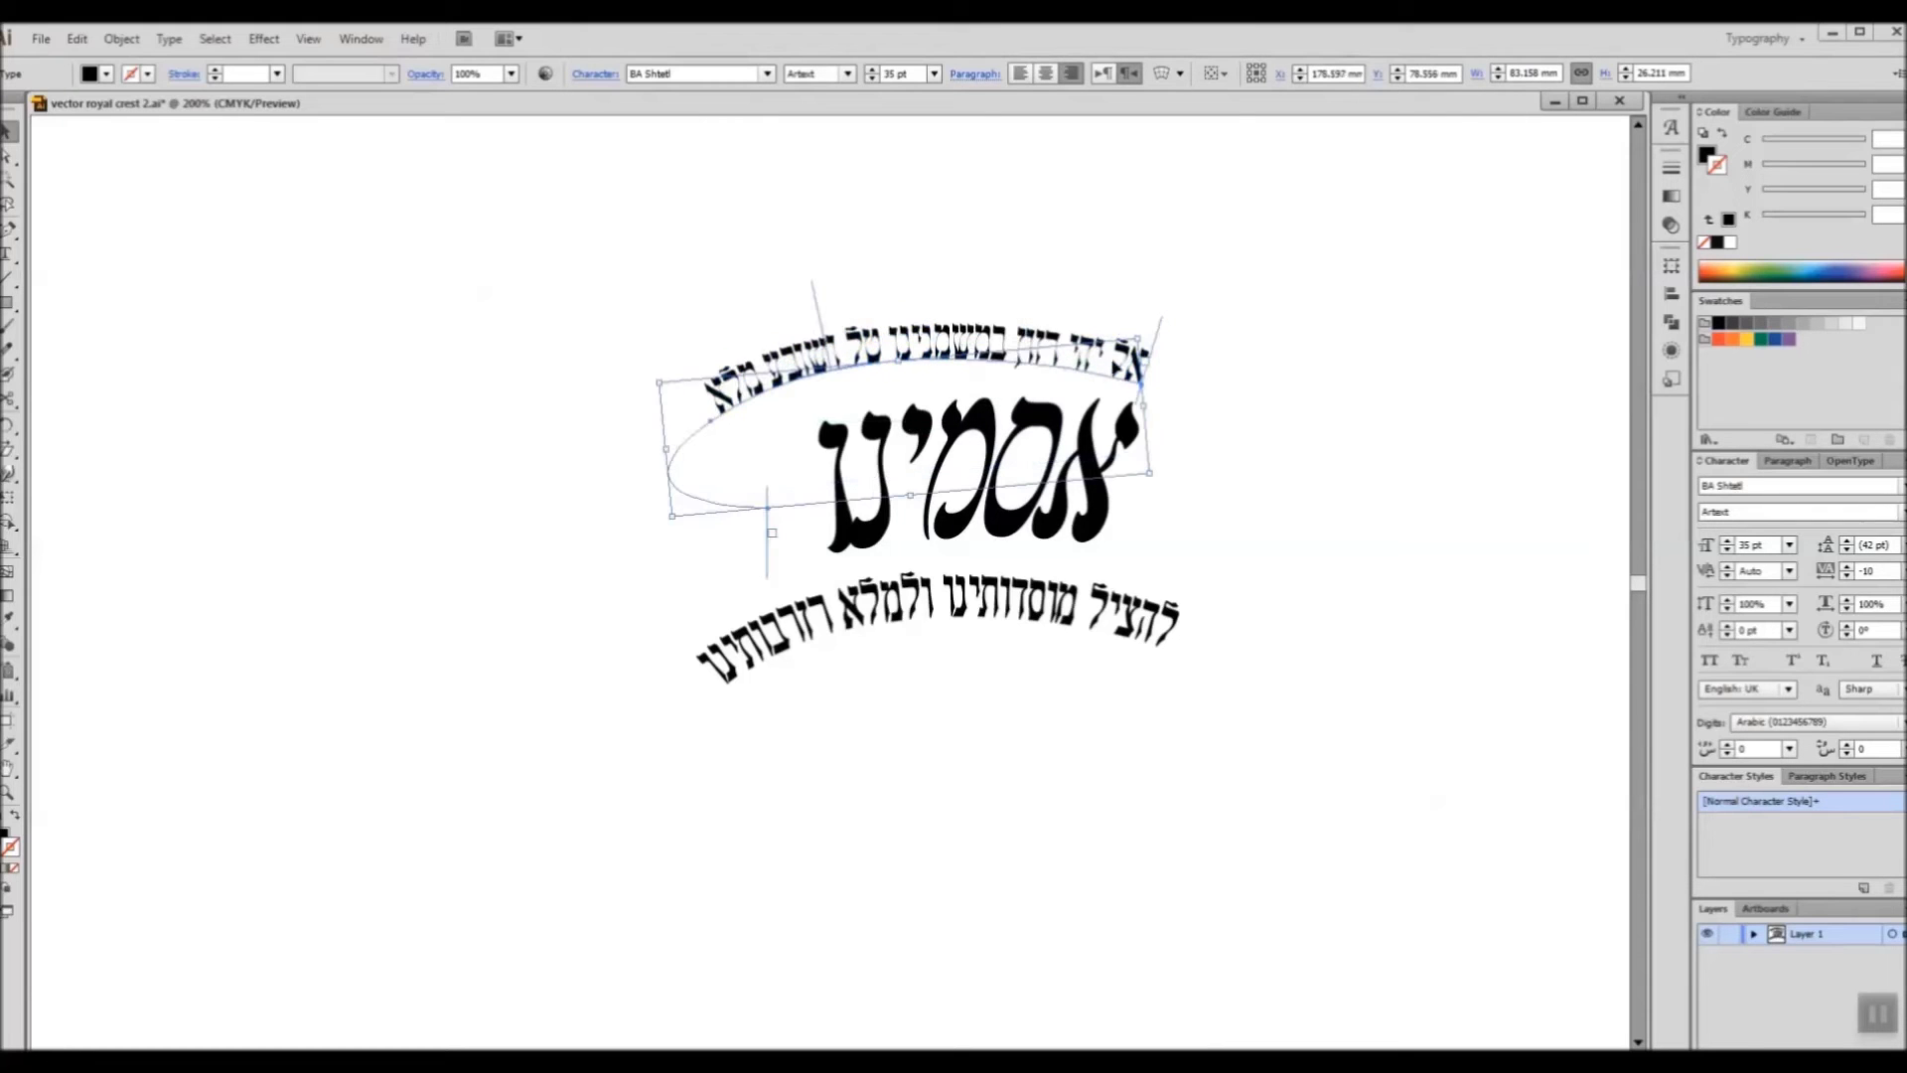
mouse_move(1144, 328)
mouse_down()
mouse_move(1150, 312)
mouse_move(1137, 323)
mouse_up()
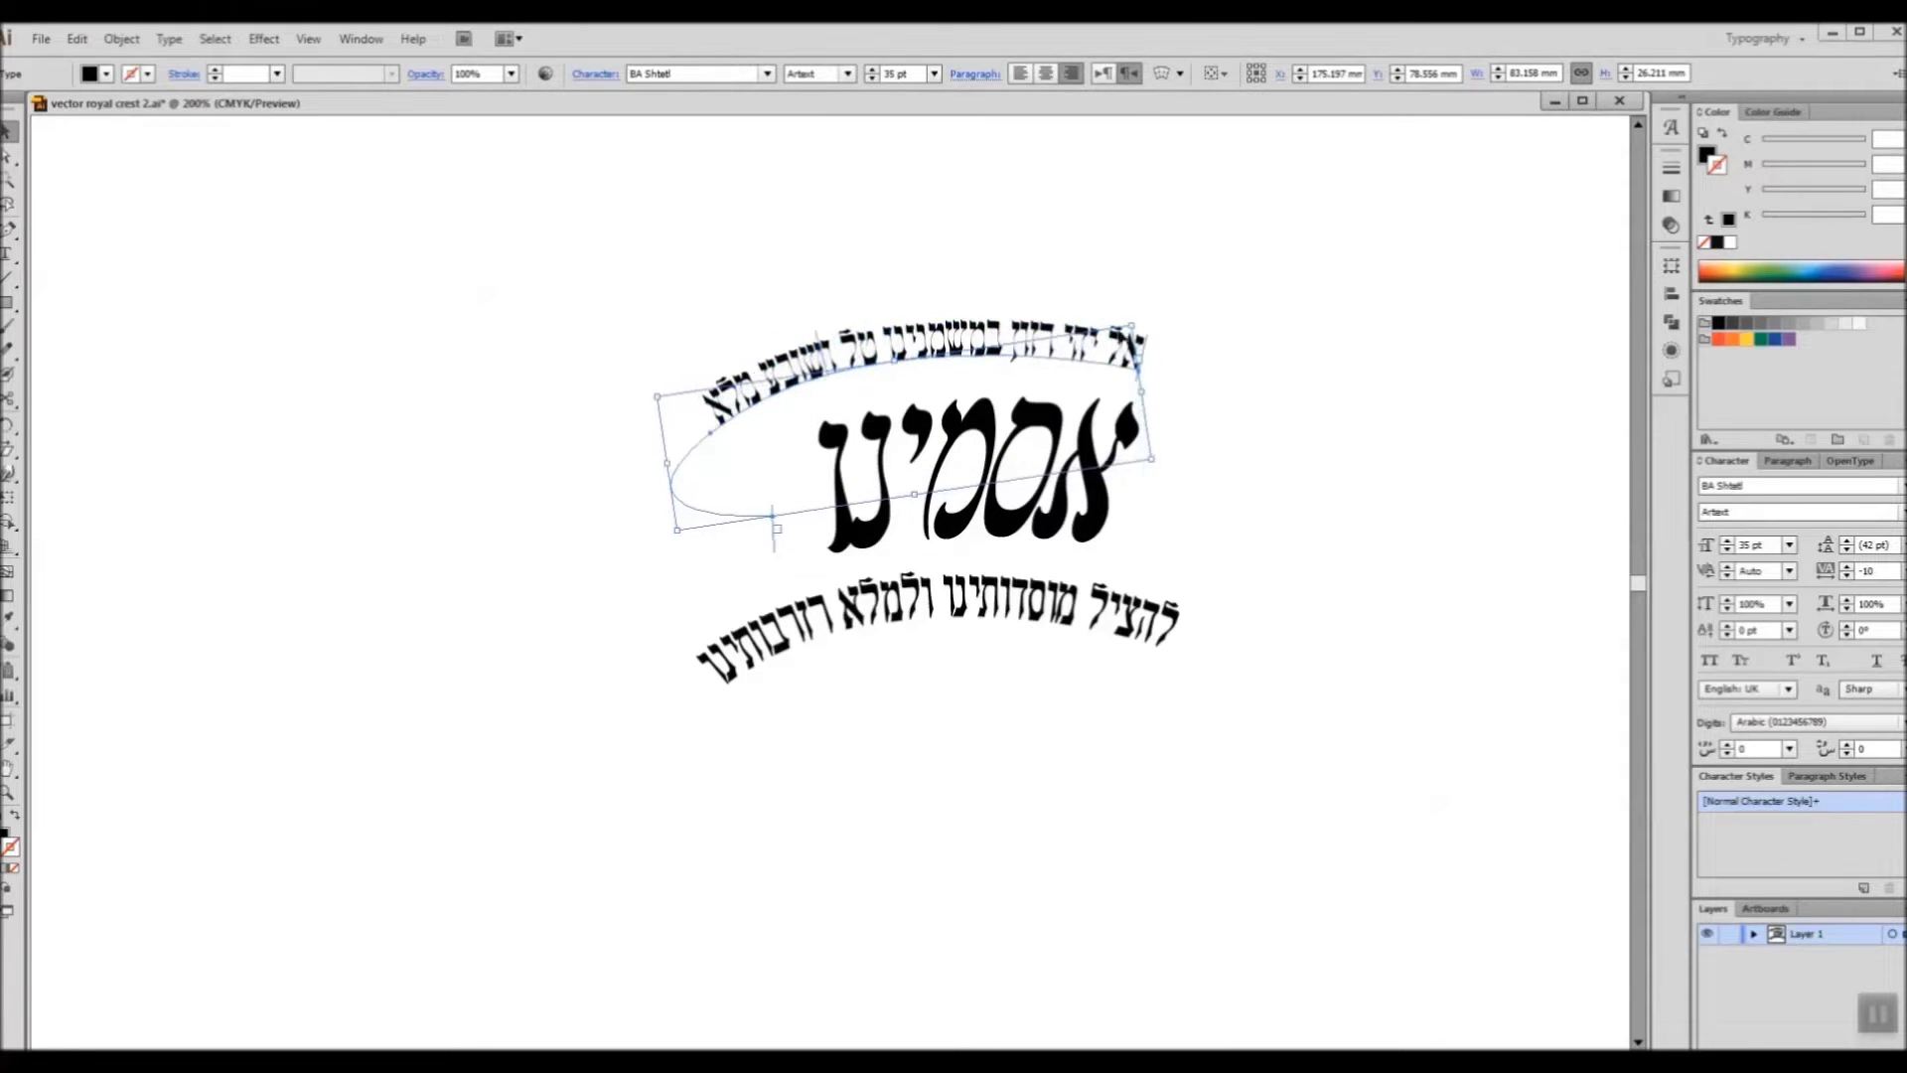
click(1212, 447)
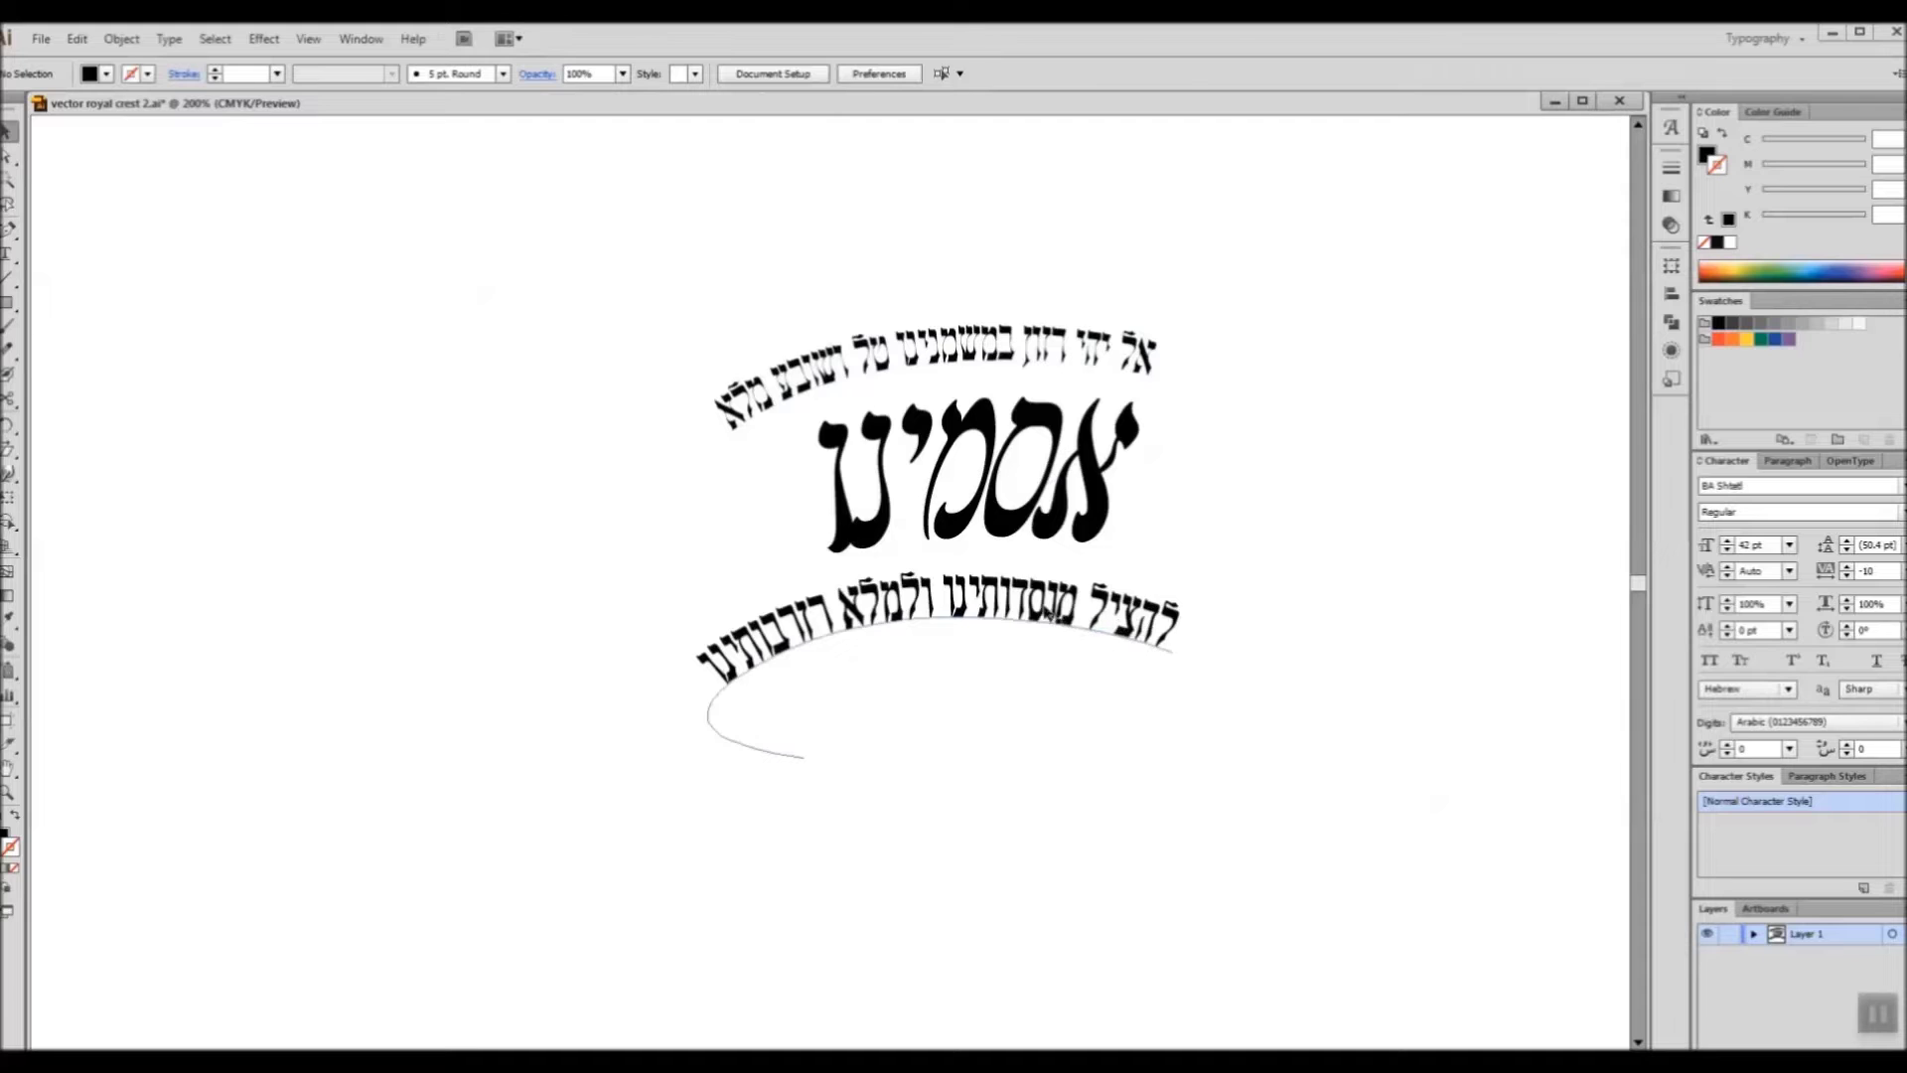
drag(1046, 610, 1021, 616)
Step: Try a horizontal shear on the upper verse, then undo it
click(977, 343)
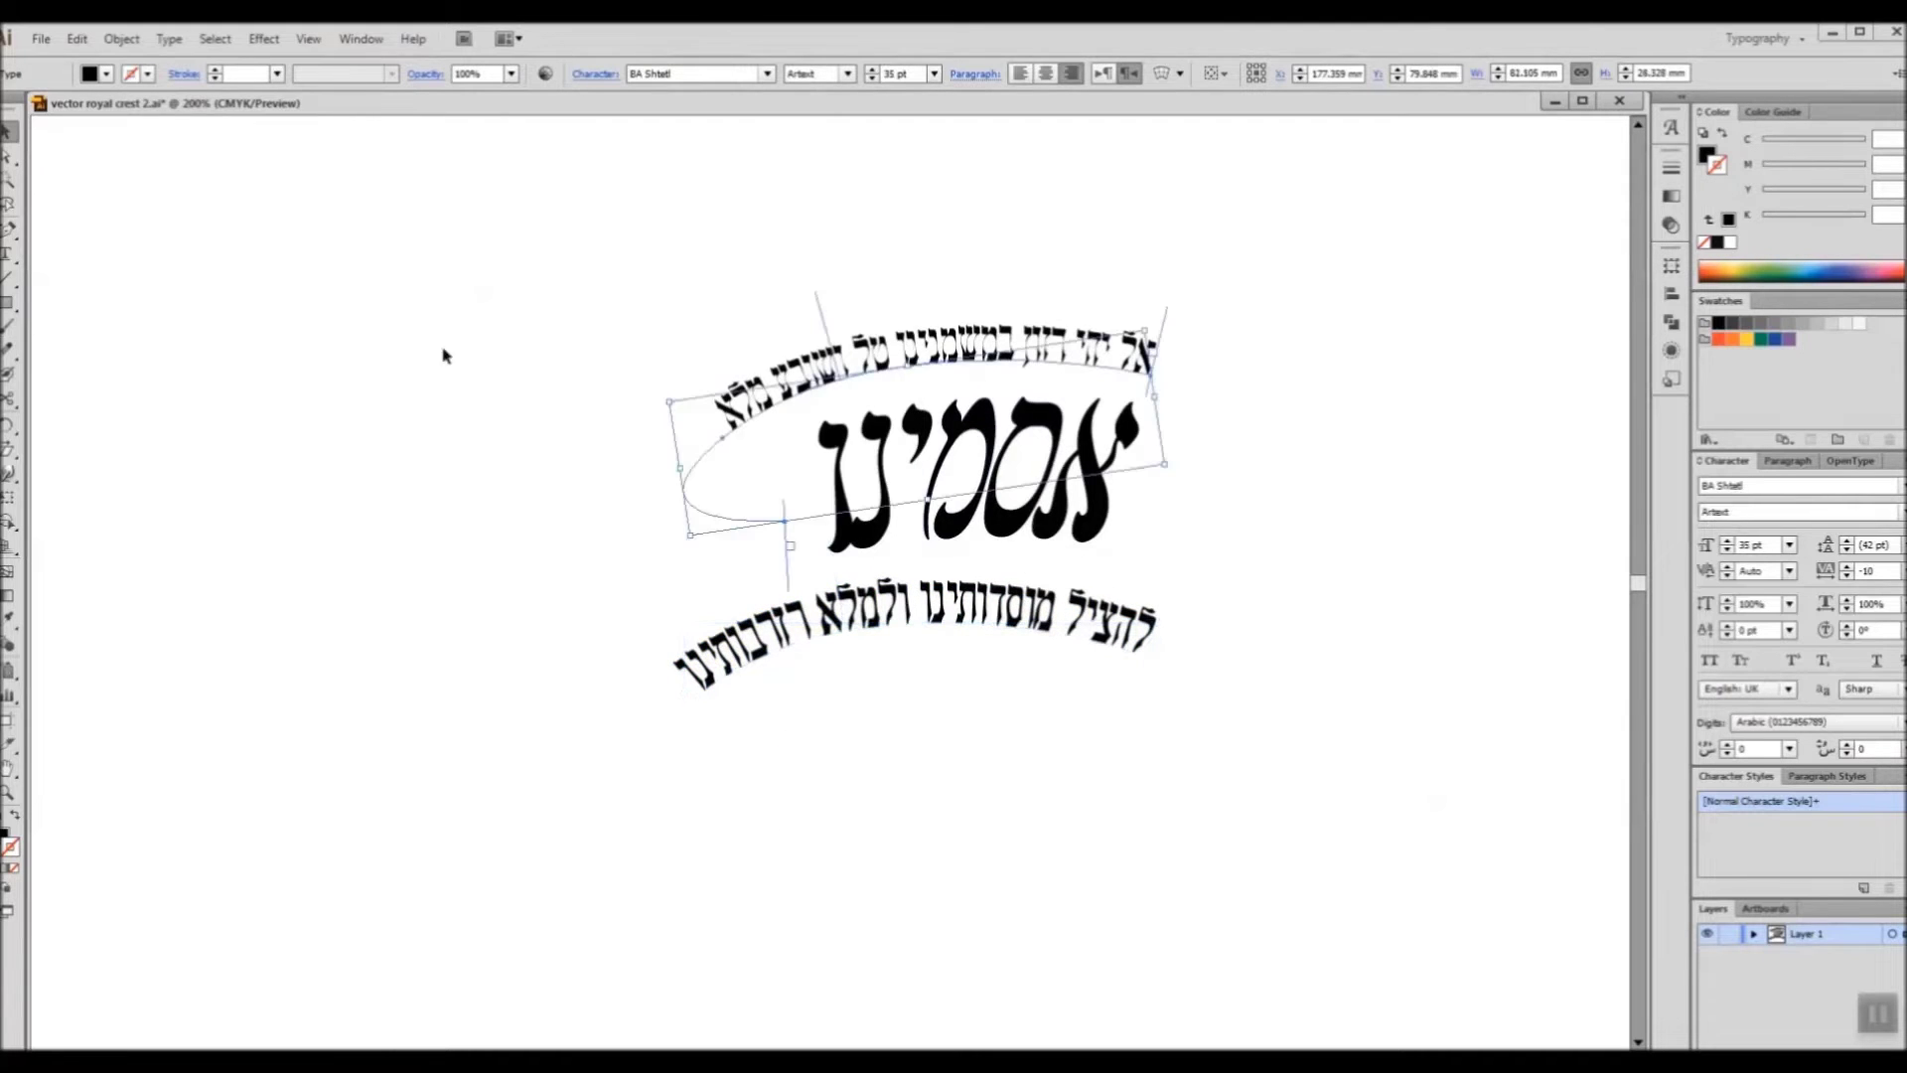
double_click(19, 456)
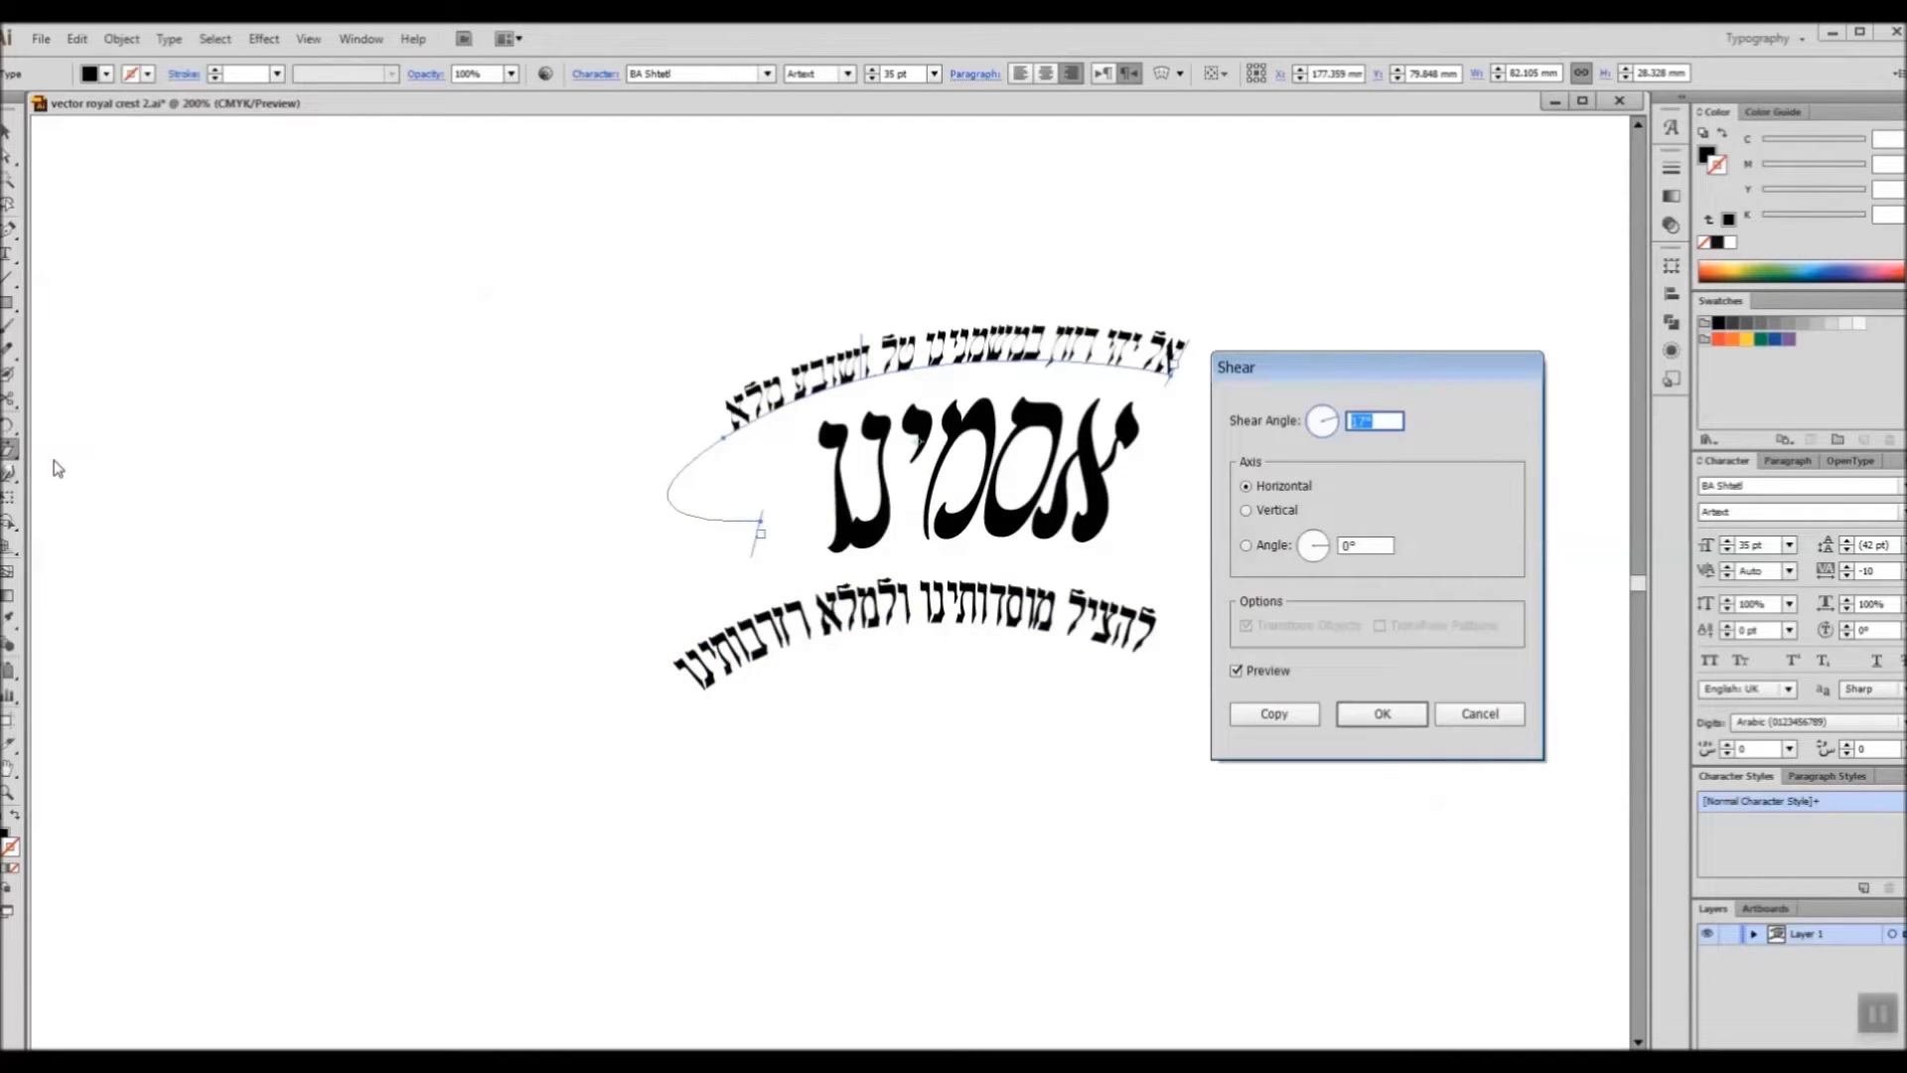
key(Return)
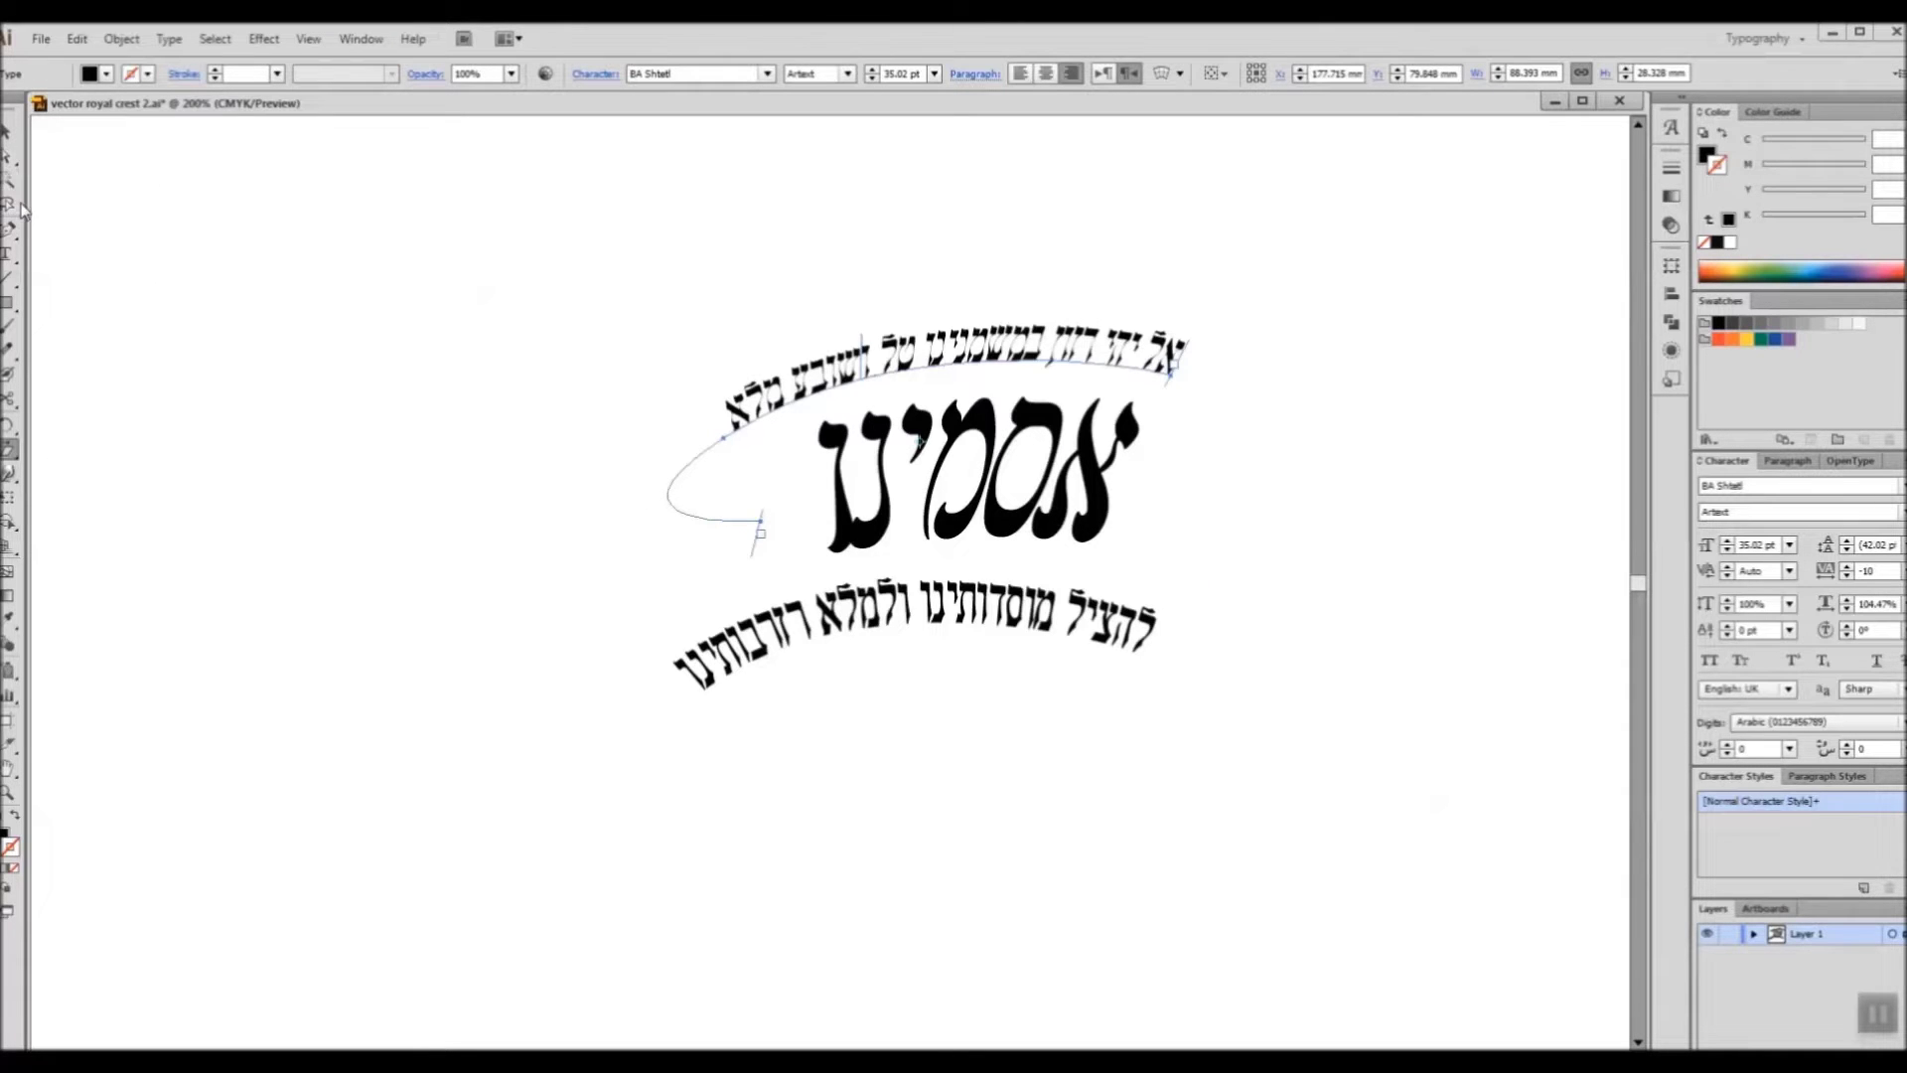
key(ctrl+z)
Step: Move the upper verse straight up to leave a wider gap above the word "אסמינו"
click(8, 130)
click(946, 288)
drag(952, 345, 887, 305)
click(1354, 306)
click(870, 370)
Step: Draw an open Pen tool curve looping from beside the word "אסמינו" beneath the upper verse, and make it an unfilled black stroke
key(p)
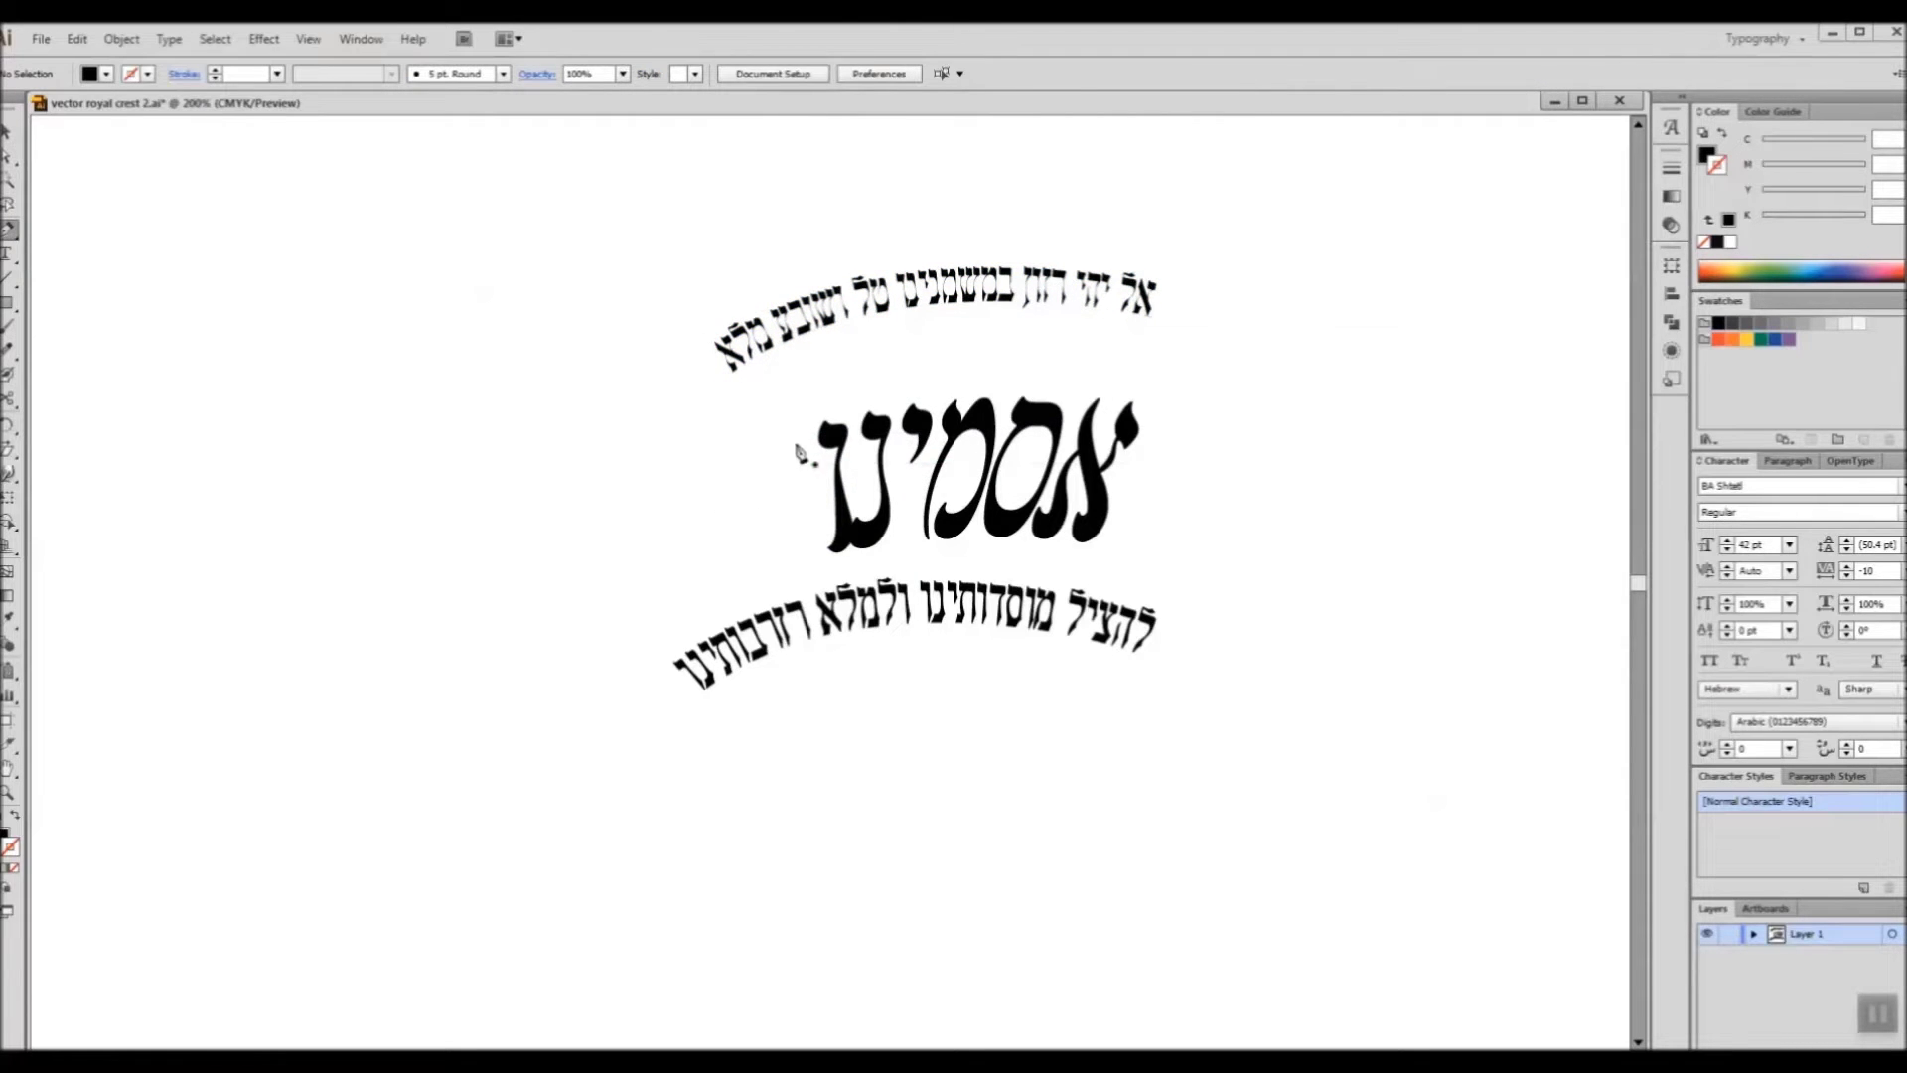
click(793, 457)
mouse_move(739, 390)
mouse_down()
mouse_move(777, 331)
mouse_move(753, 376)
mouse_up()
key(ctrl+z)
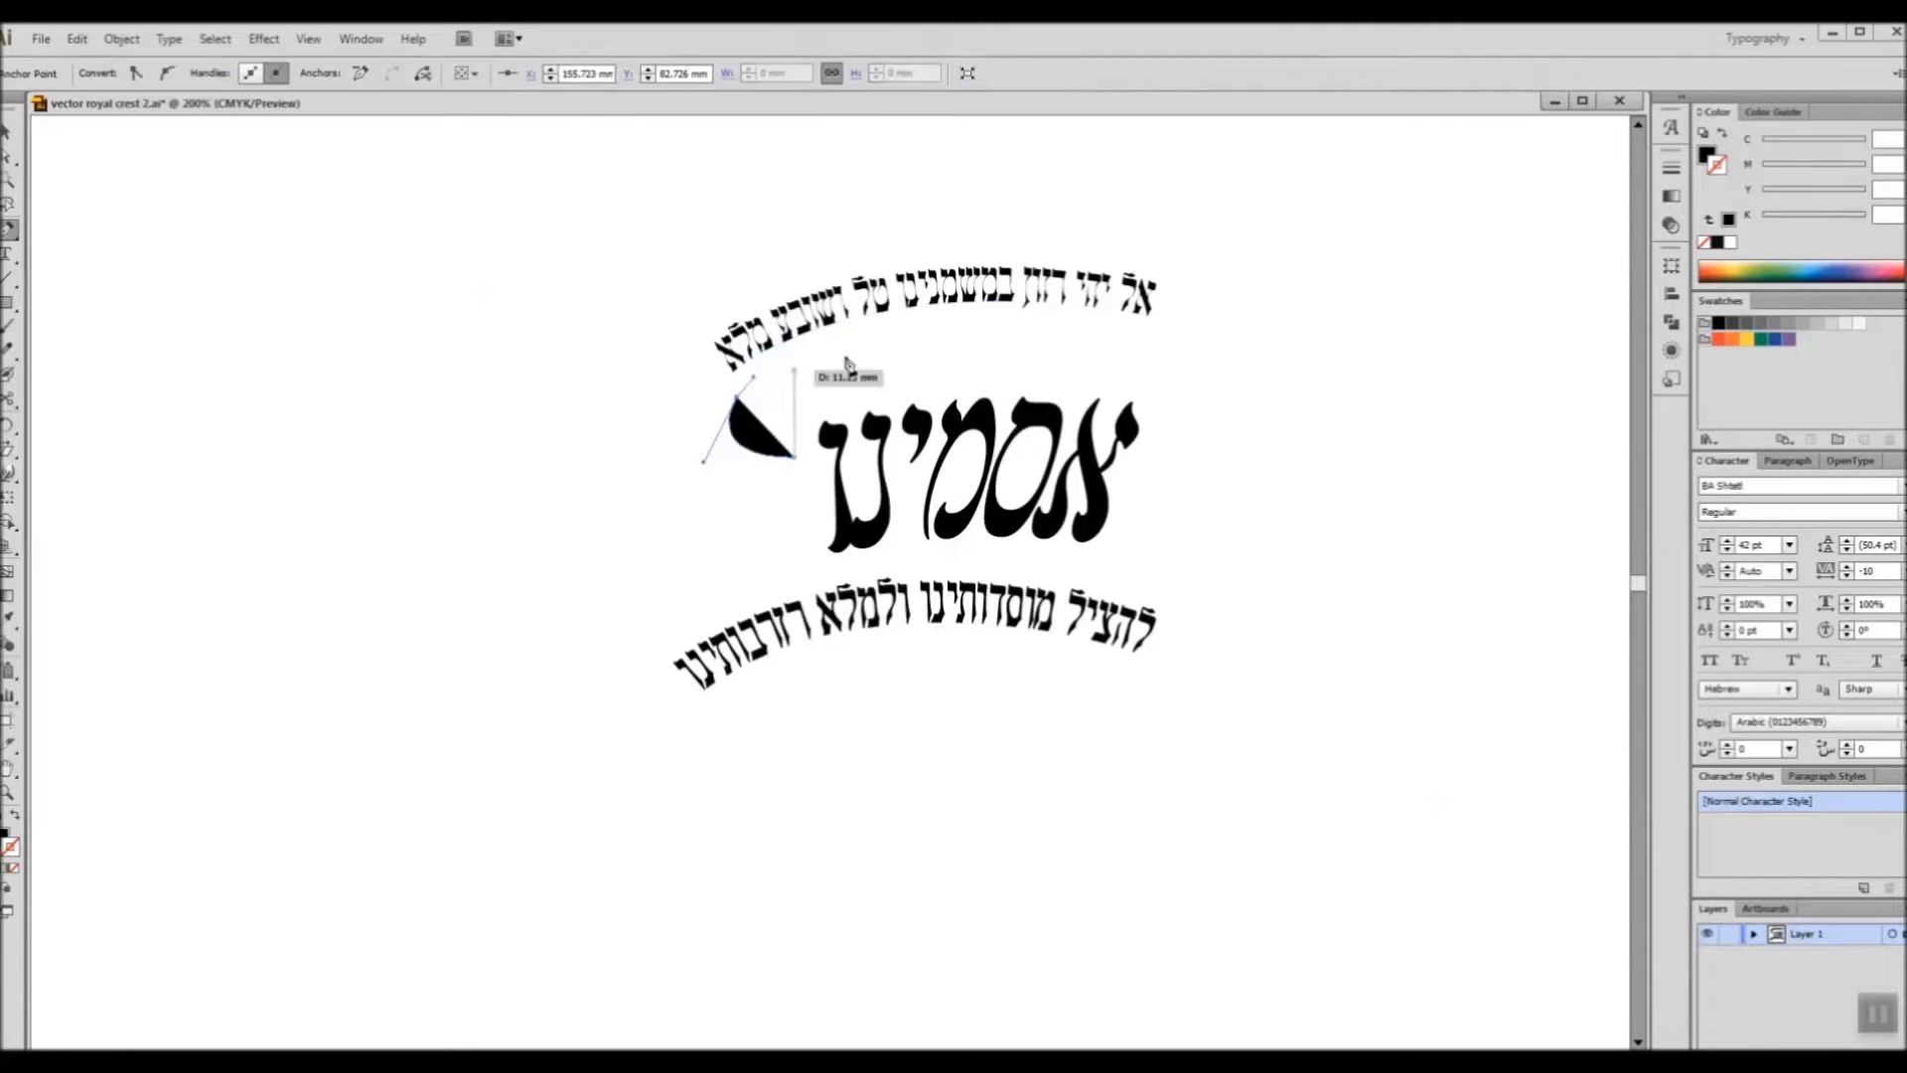
drag(1150, 332, 1521, 366)
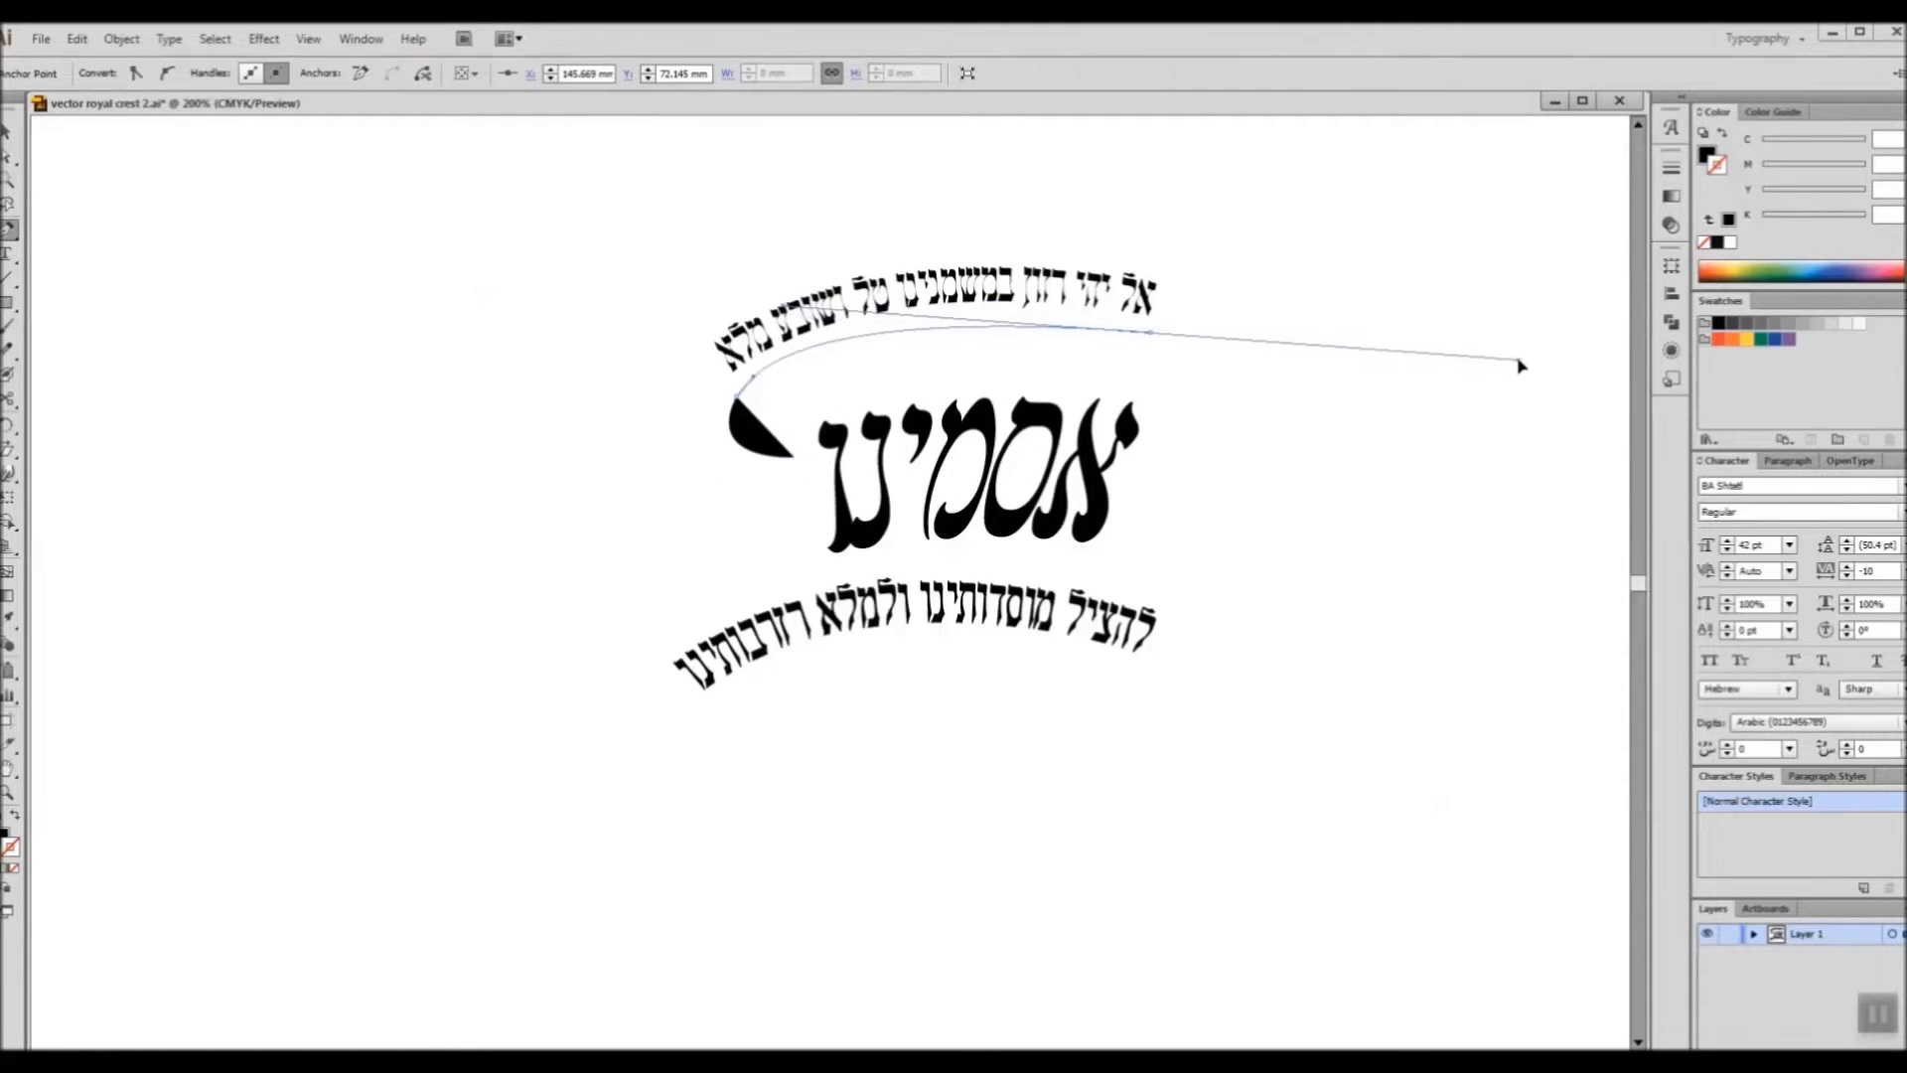
drag(1204, 343, 1204, 341)
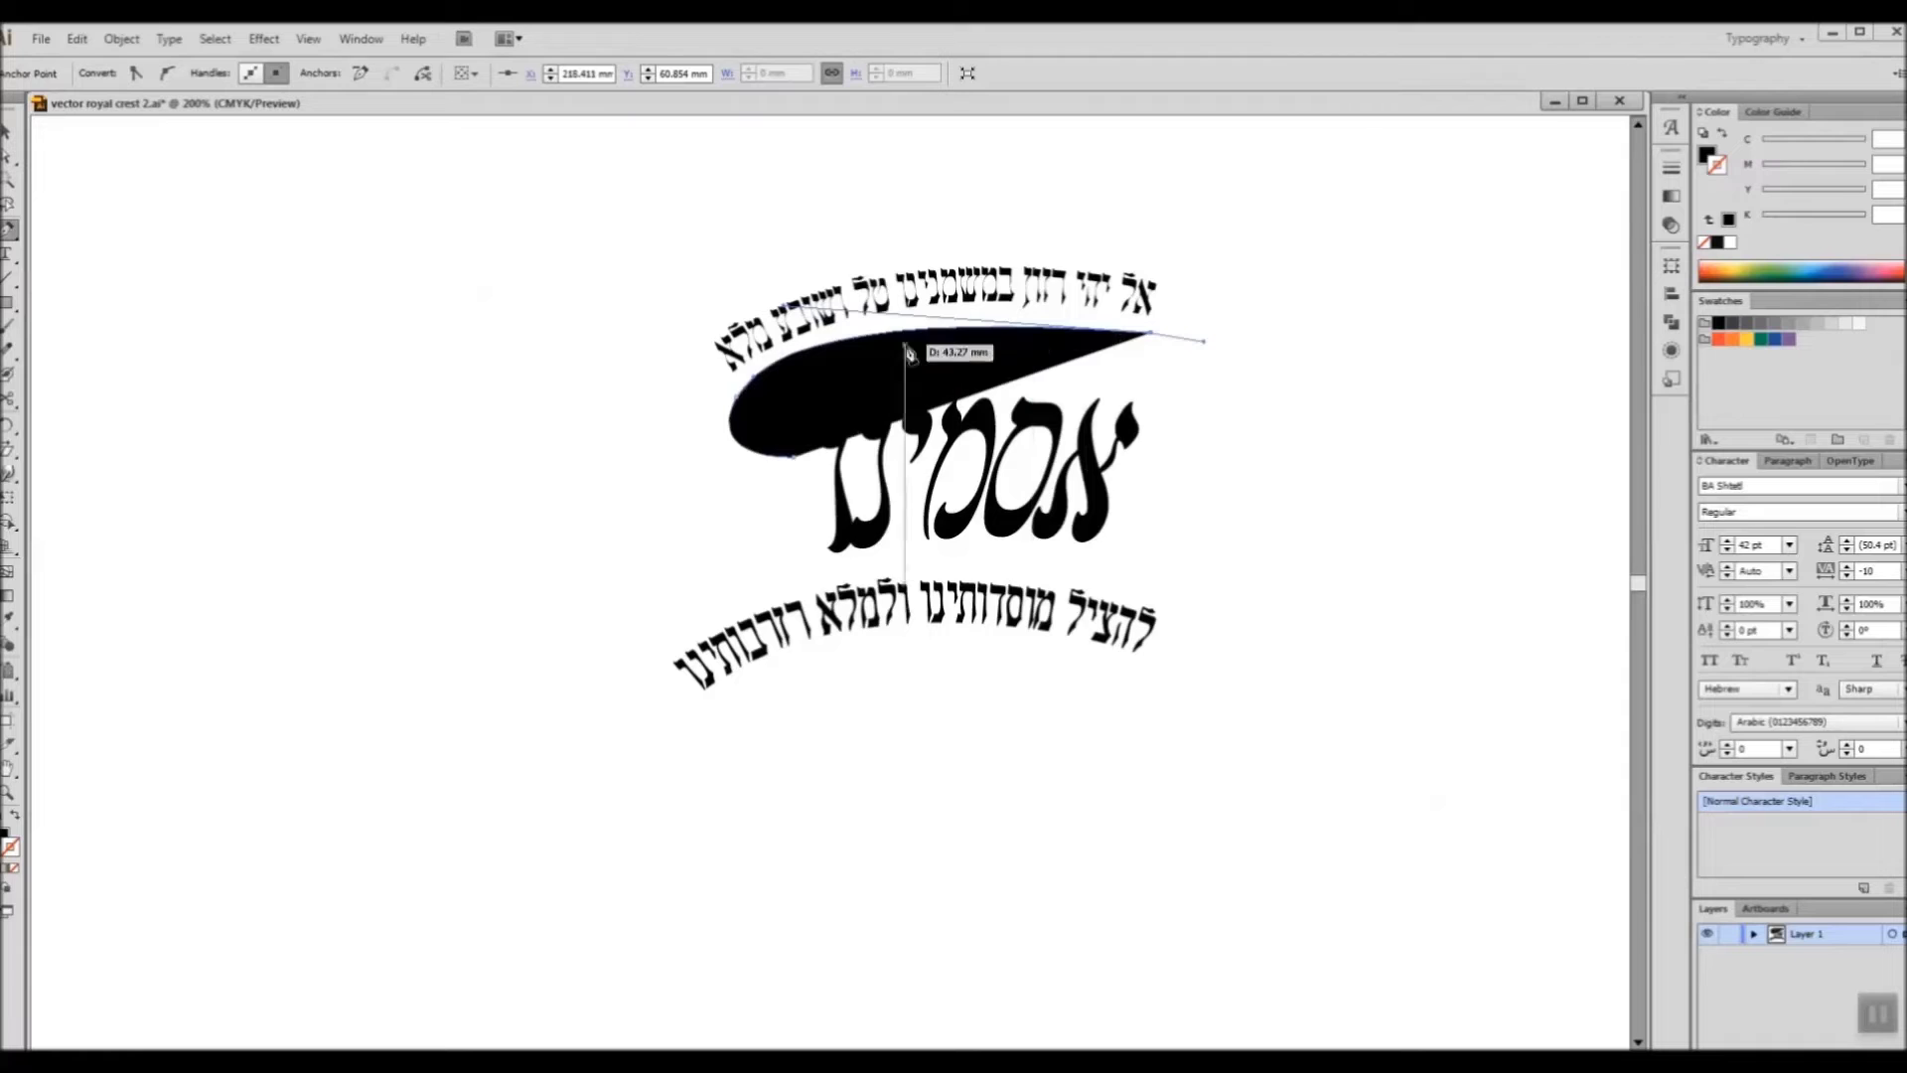
click(15, 814)
Step: Refine the curve under the upper verse by nudging its far end anchor and reshaping the arch and the loop beside the word
scroll(1115, 323, up, 1)
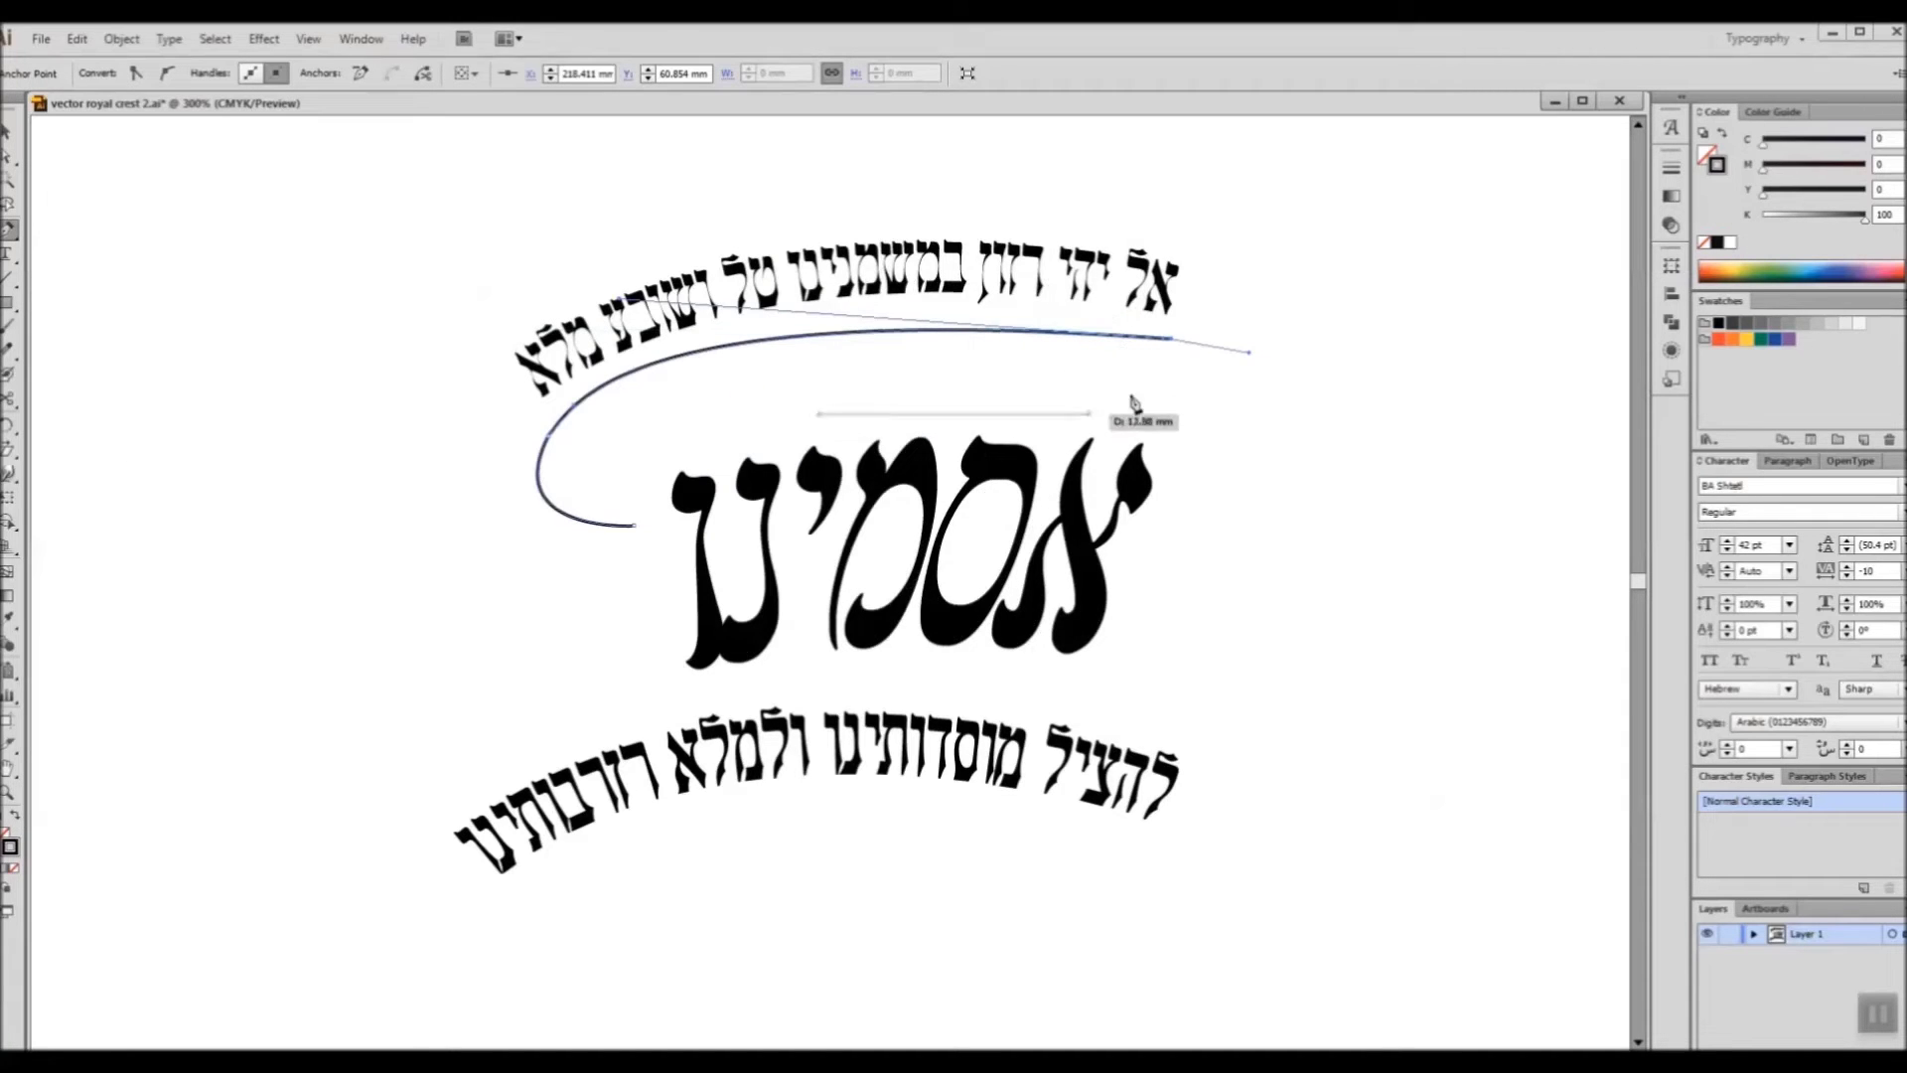
key(a)
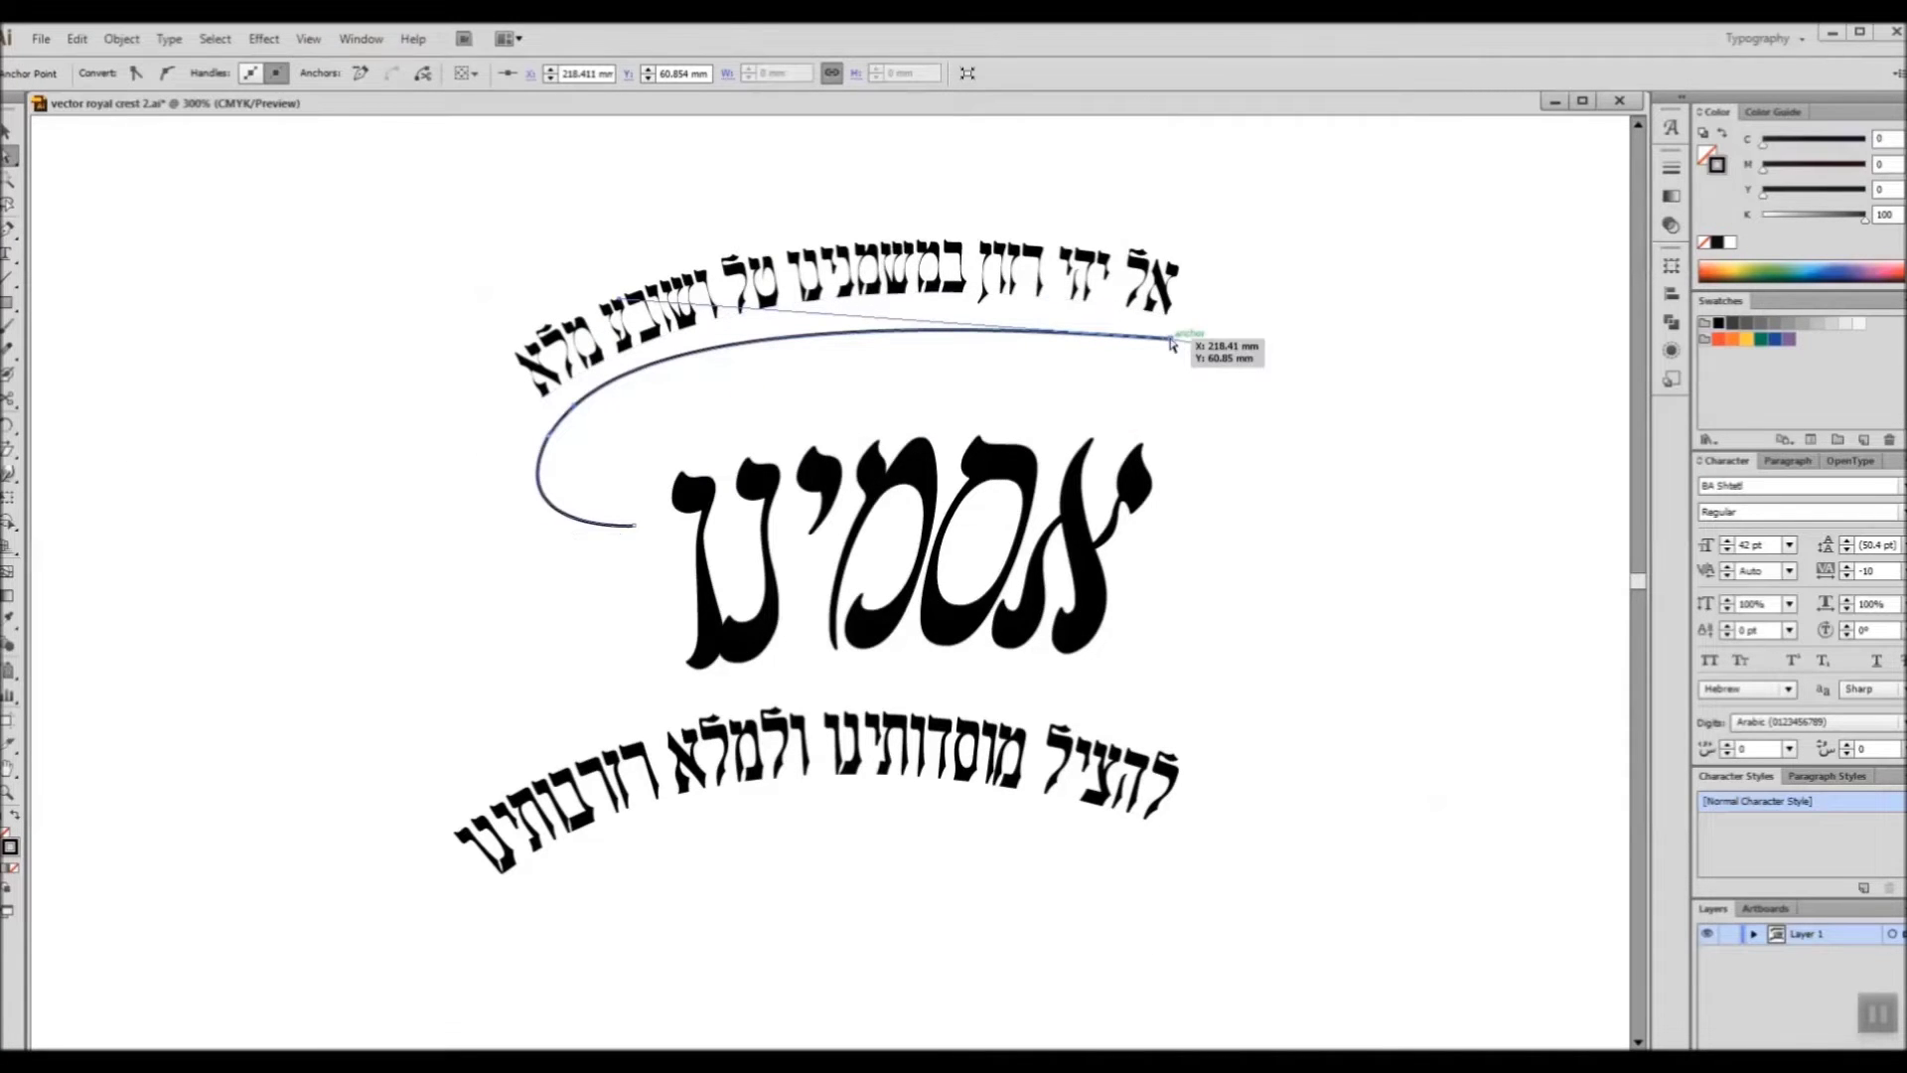
mouse_move(1171, 339)
mouse_down()
mouse_move(1072, 323)
mouse_move(1186, 344)
mouse_up()
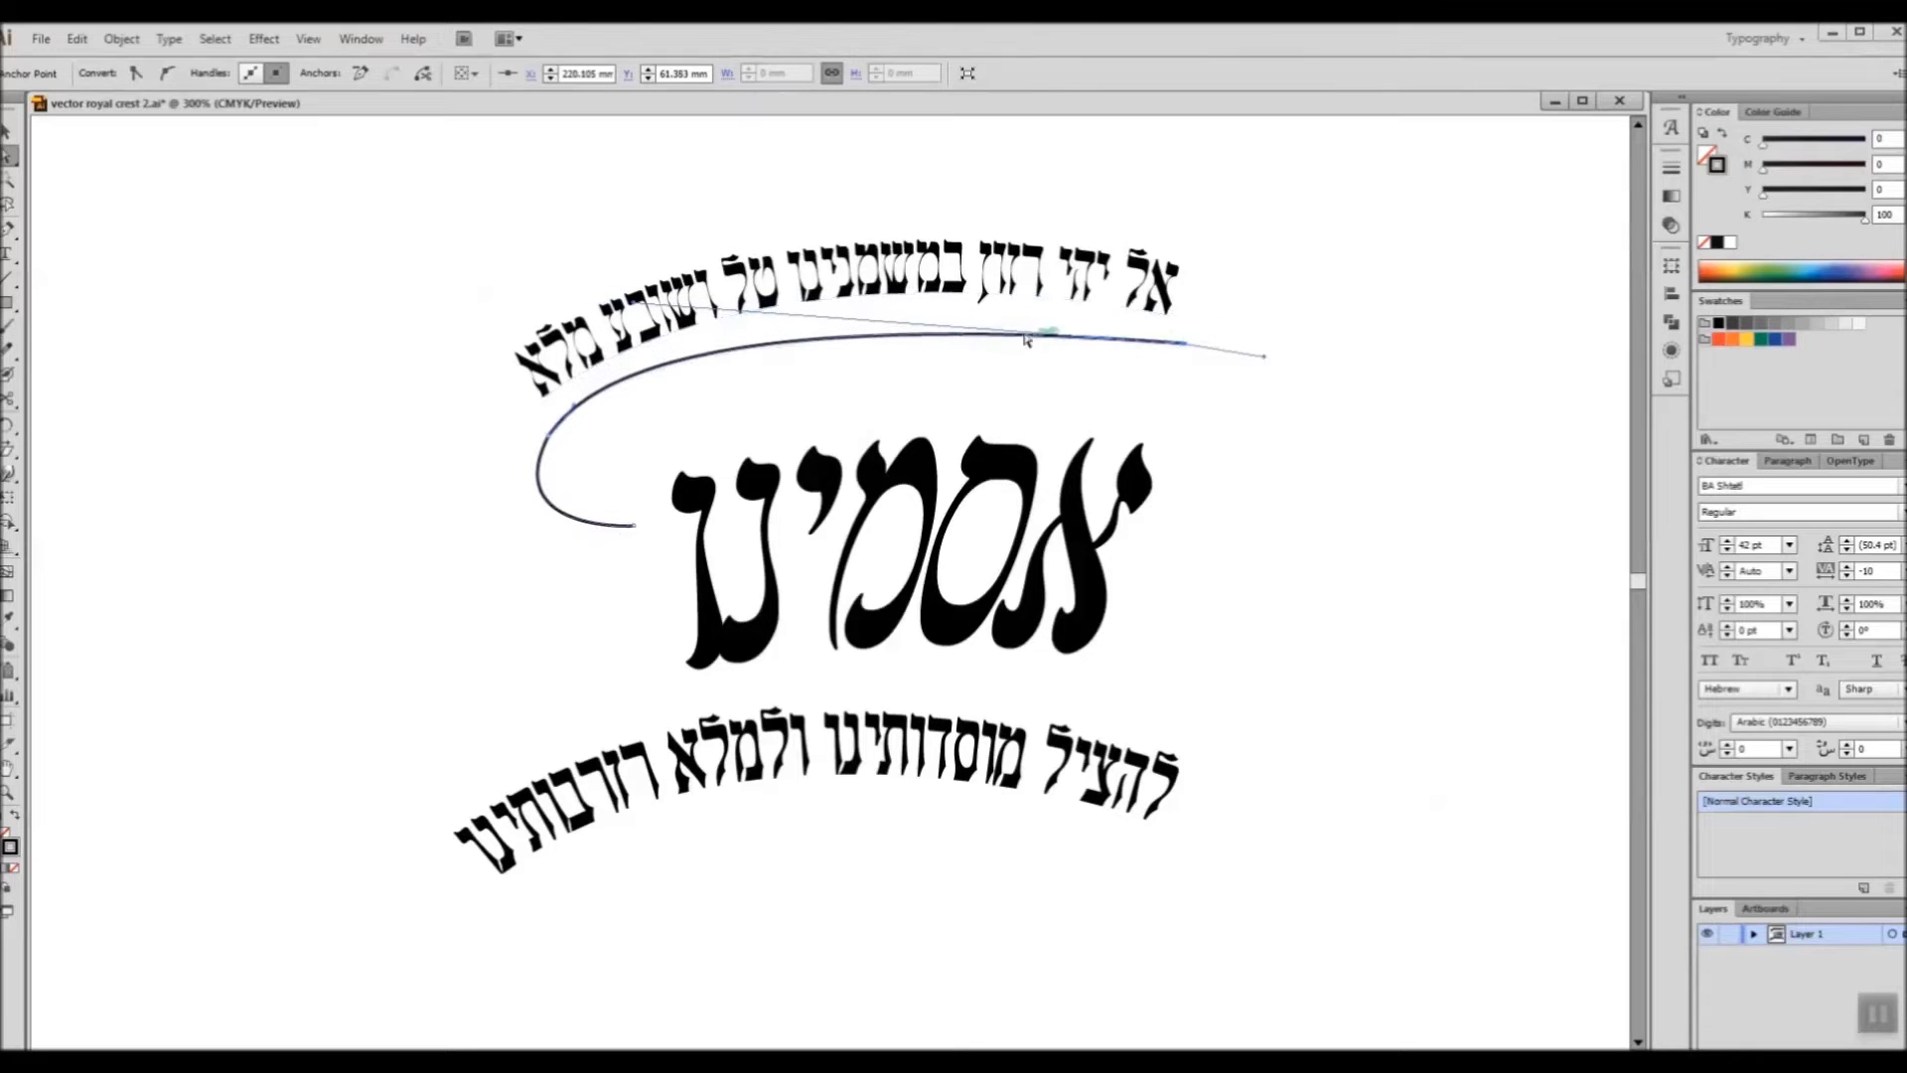
drag(1026, 340, 606, 417)
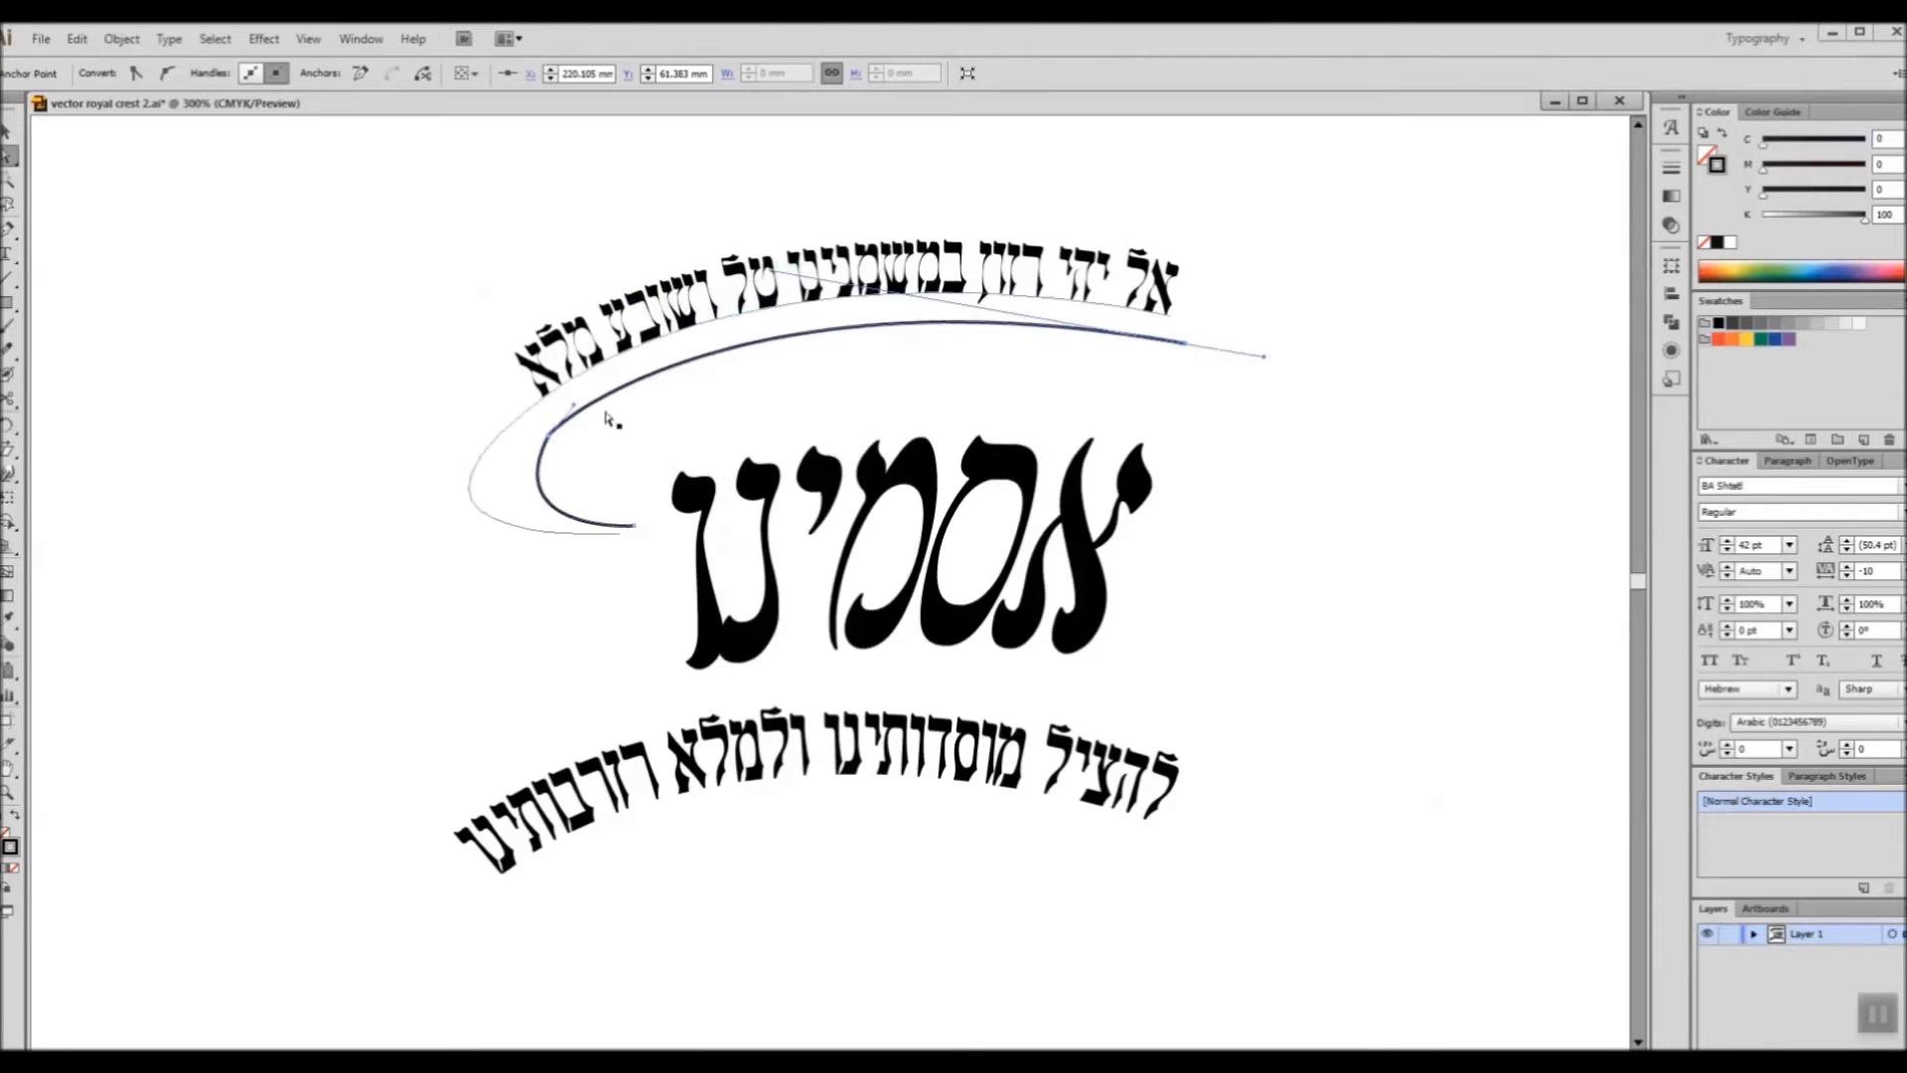
click(548, 435)
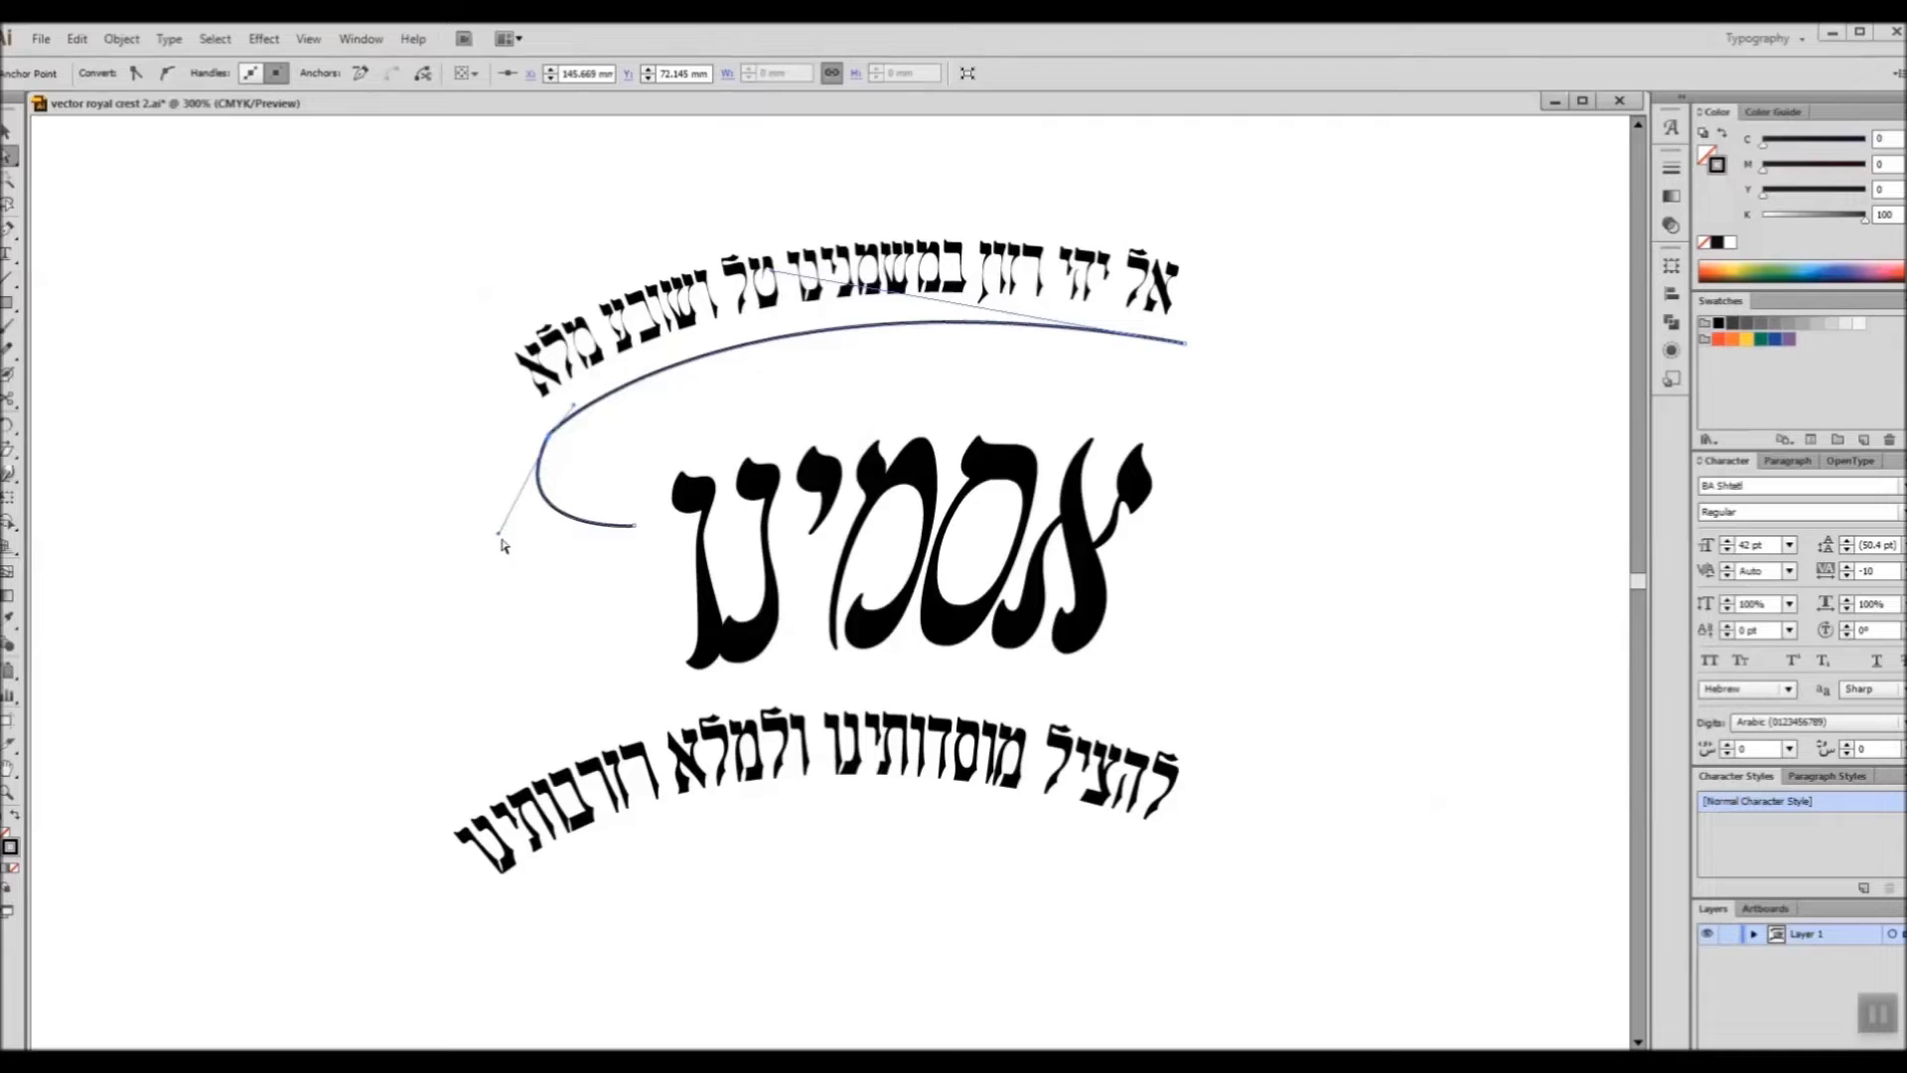
mouse_move(501, 537)
mouse_down()
mouse_move(467, 510)
mouse_move(484, 513)
mouse_up()
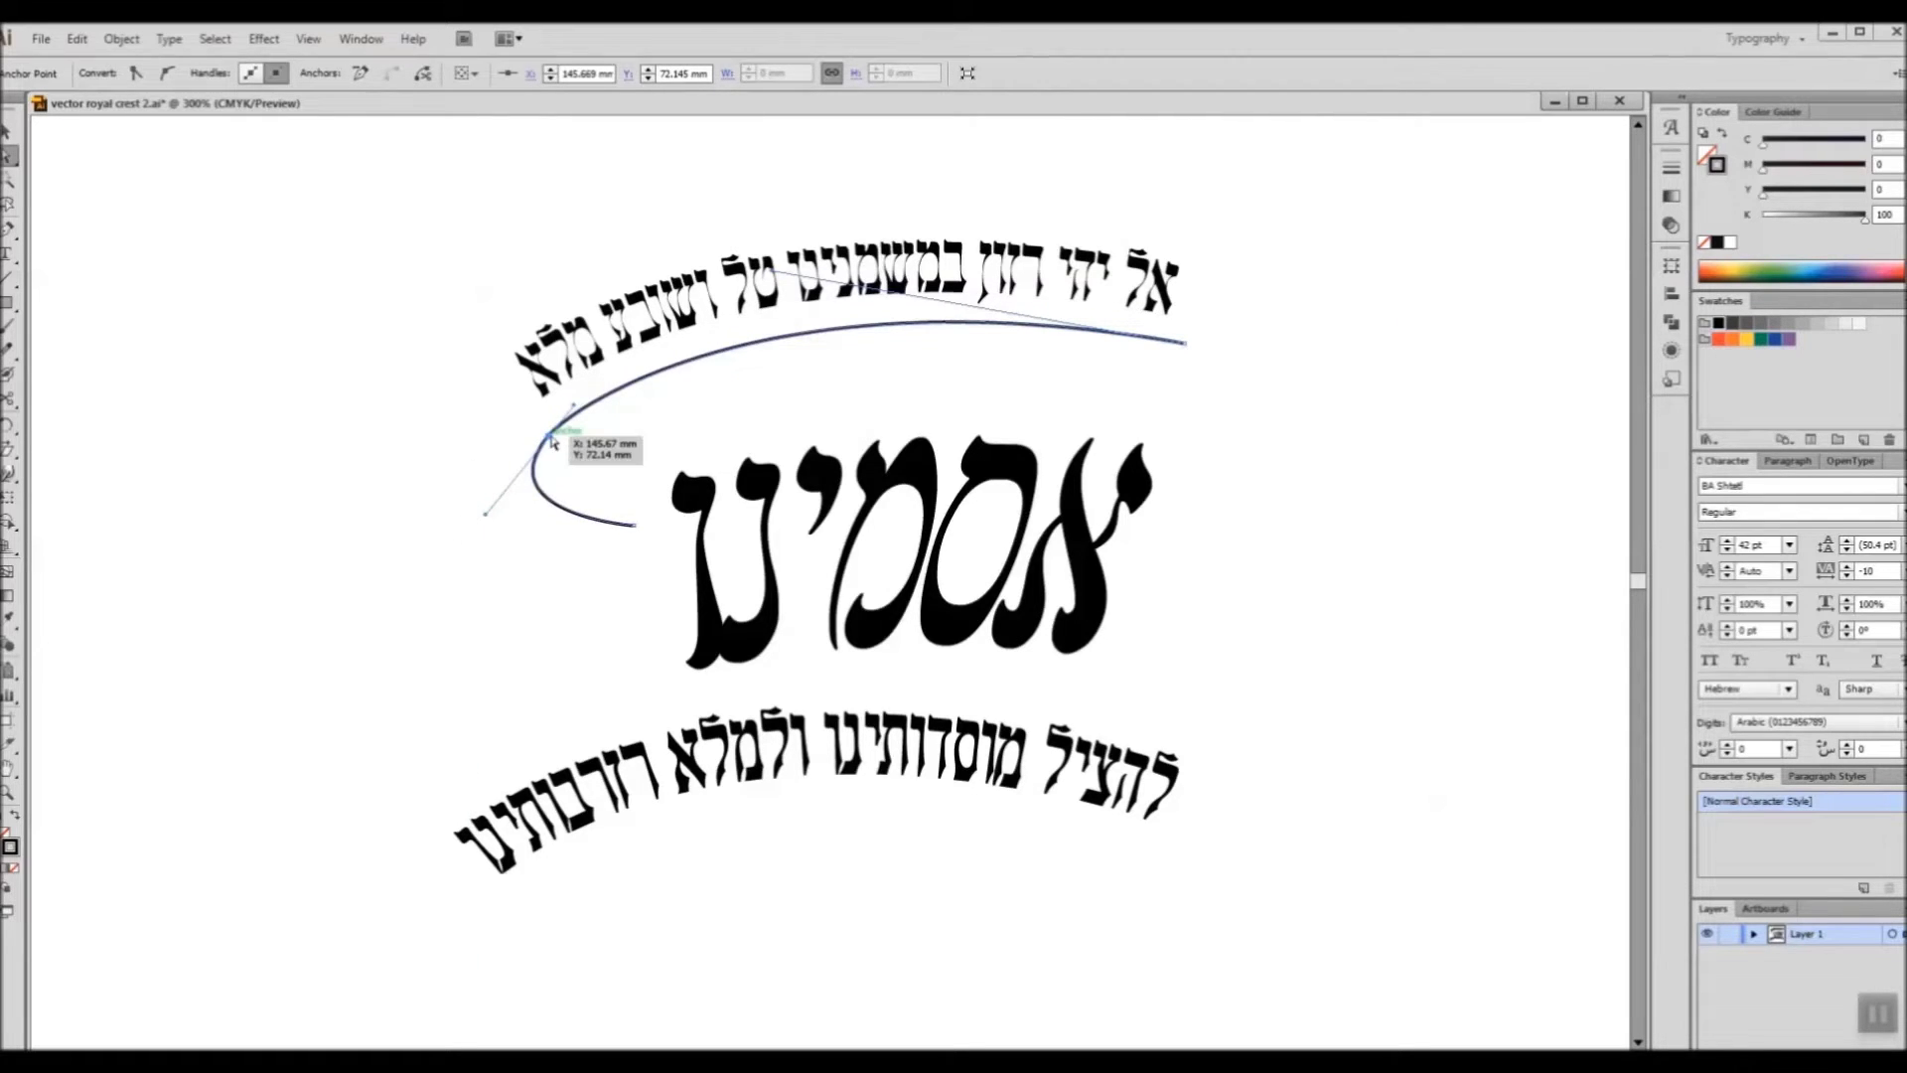
drag(1186, 343, 1182, 346)
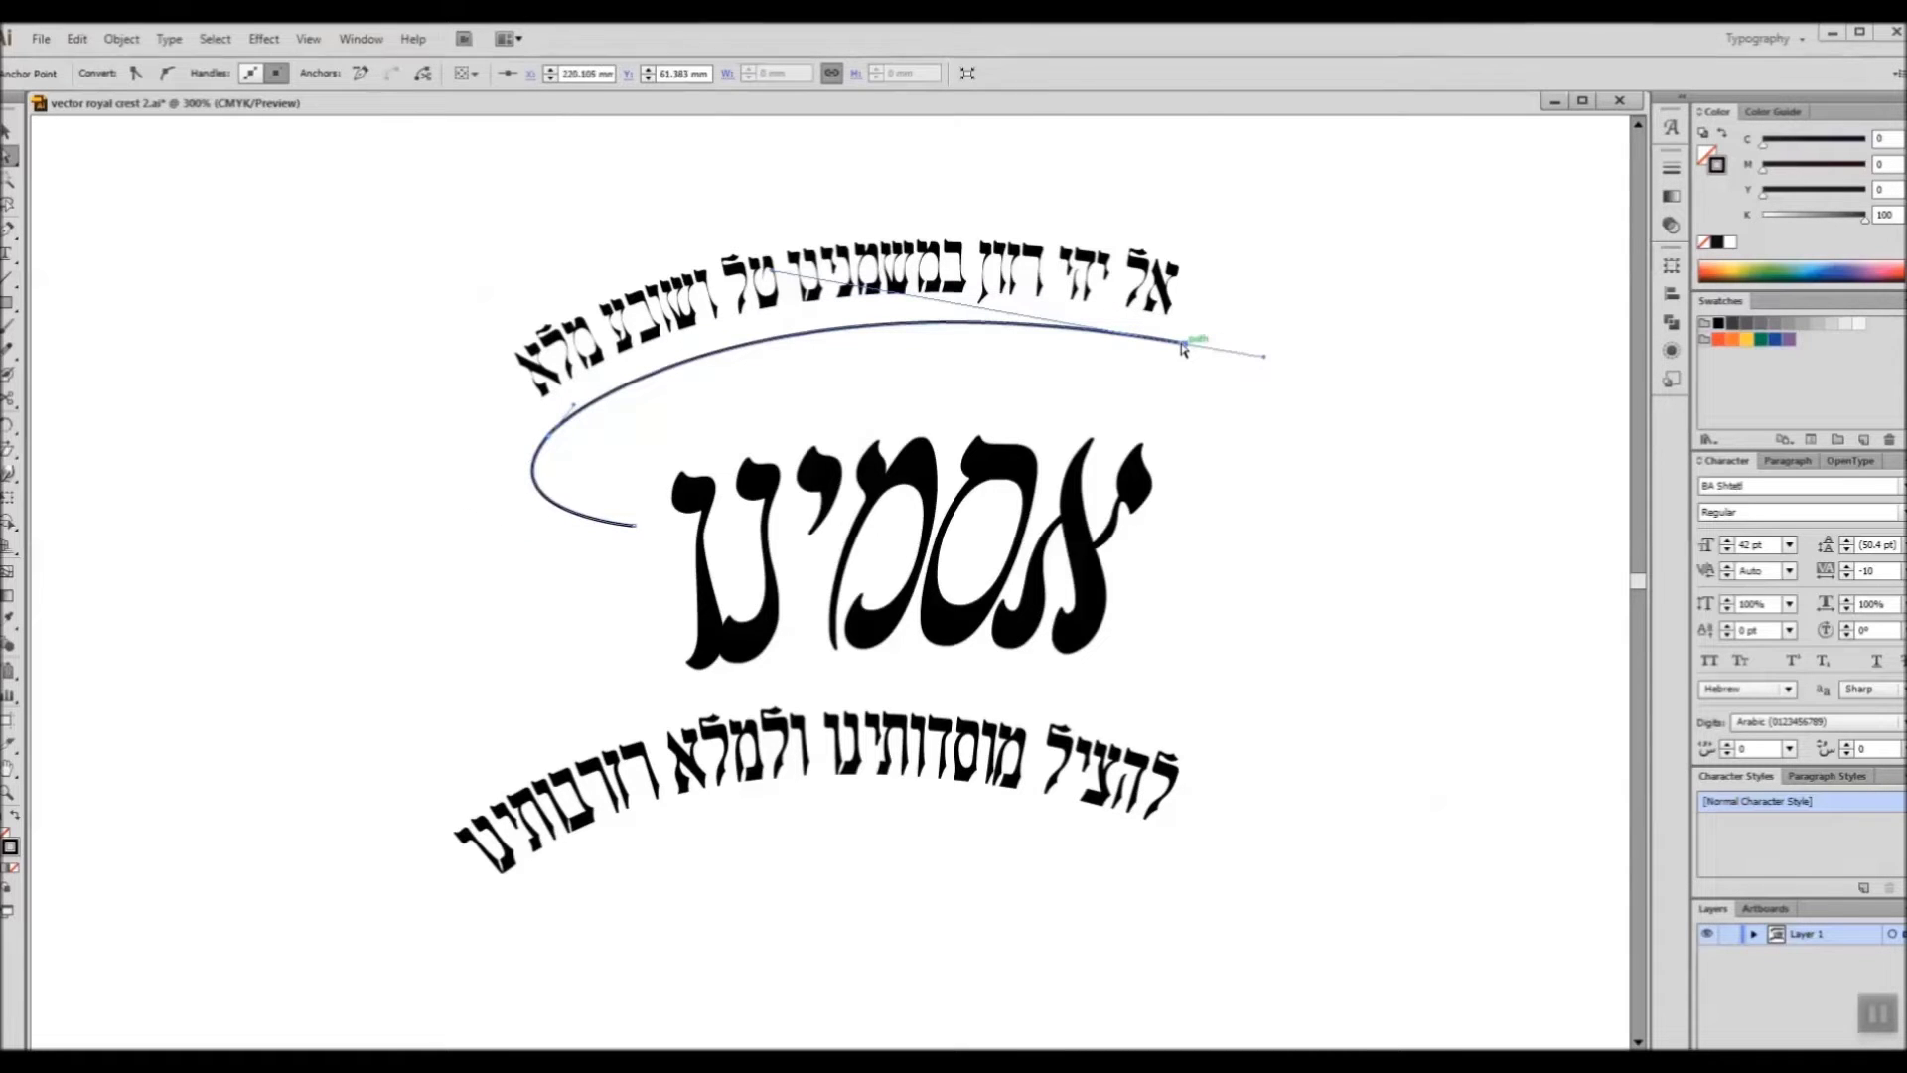
Step: Extend the far end of the curve with a small upturned hook just below the start of the upper verse
scroll(1183, 308, up, 2)
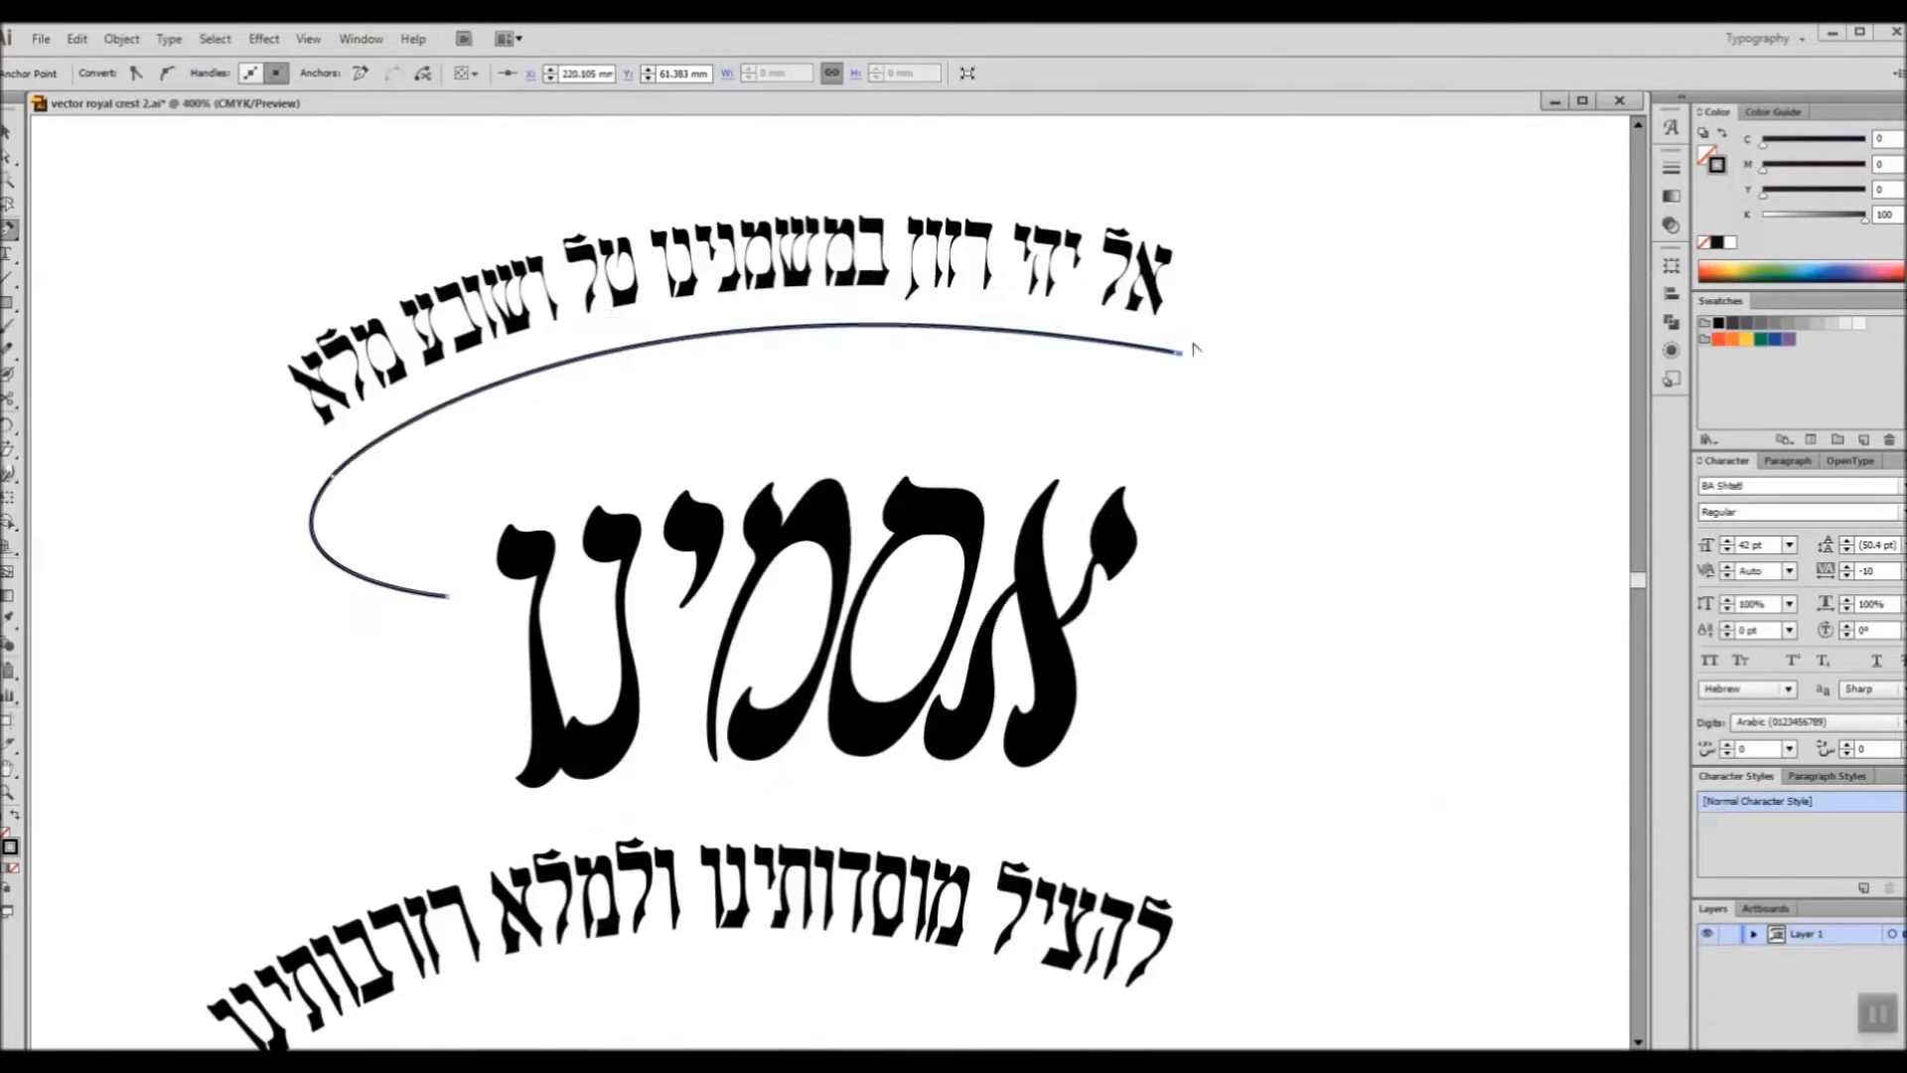
drag(1110, 314, 1187, 382)
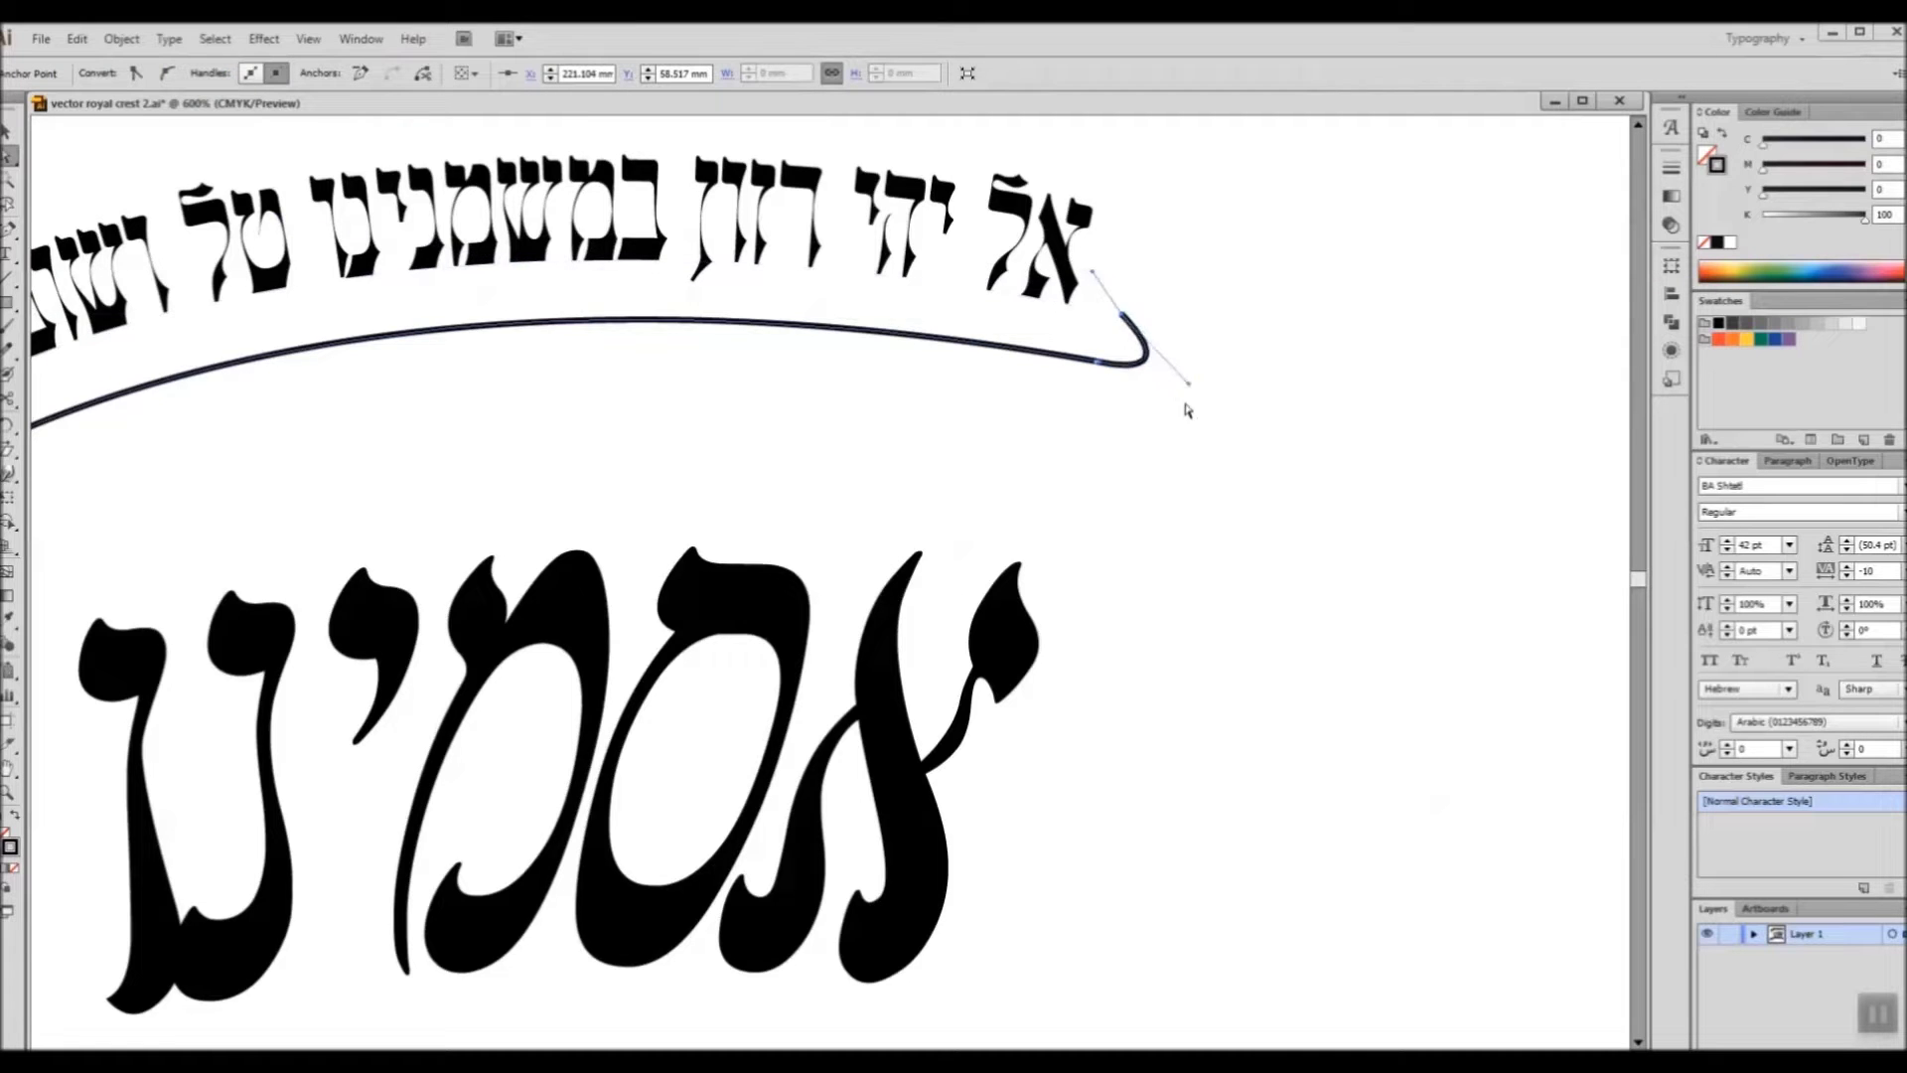
scroll(1190, 425, down, 1)
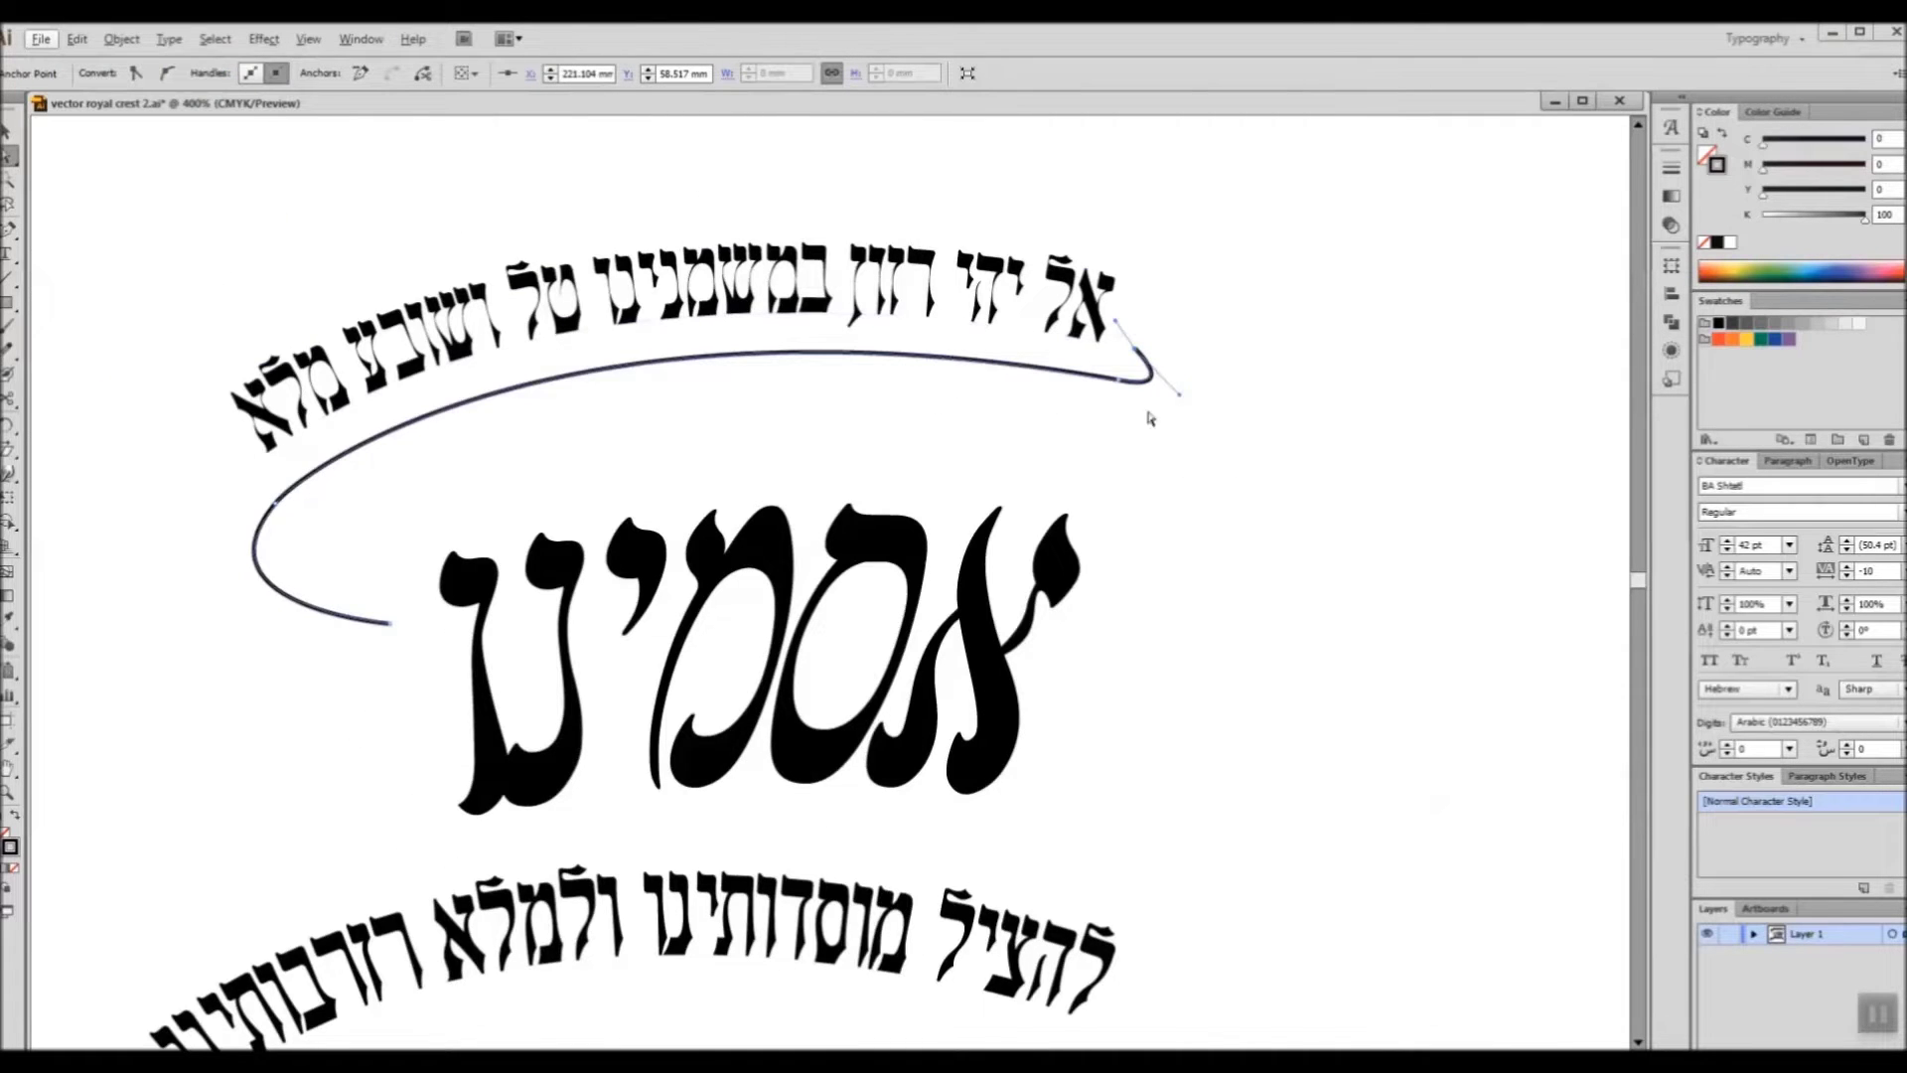
Step: Open the Artistic_Calligraphic brush library and apply the 3 pt. Oval brush to the curve
click(362, 38)
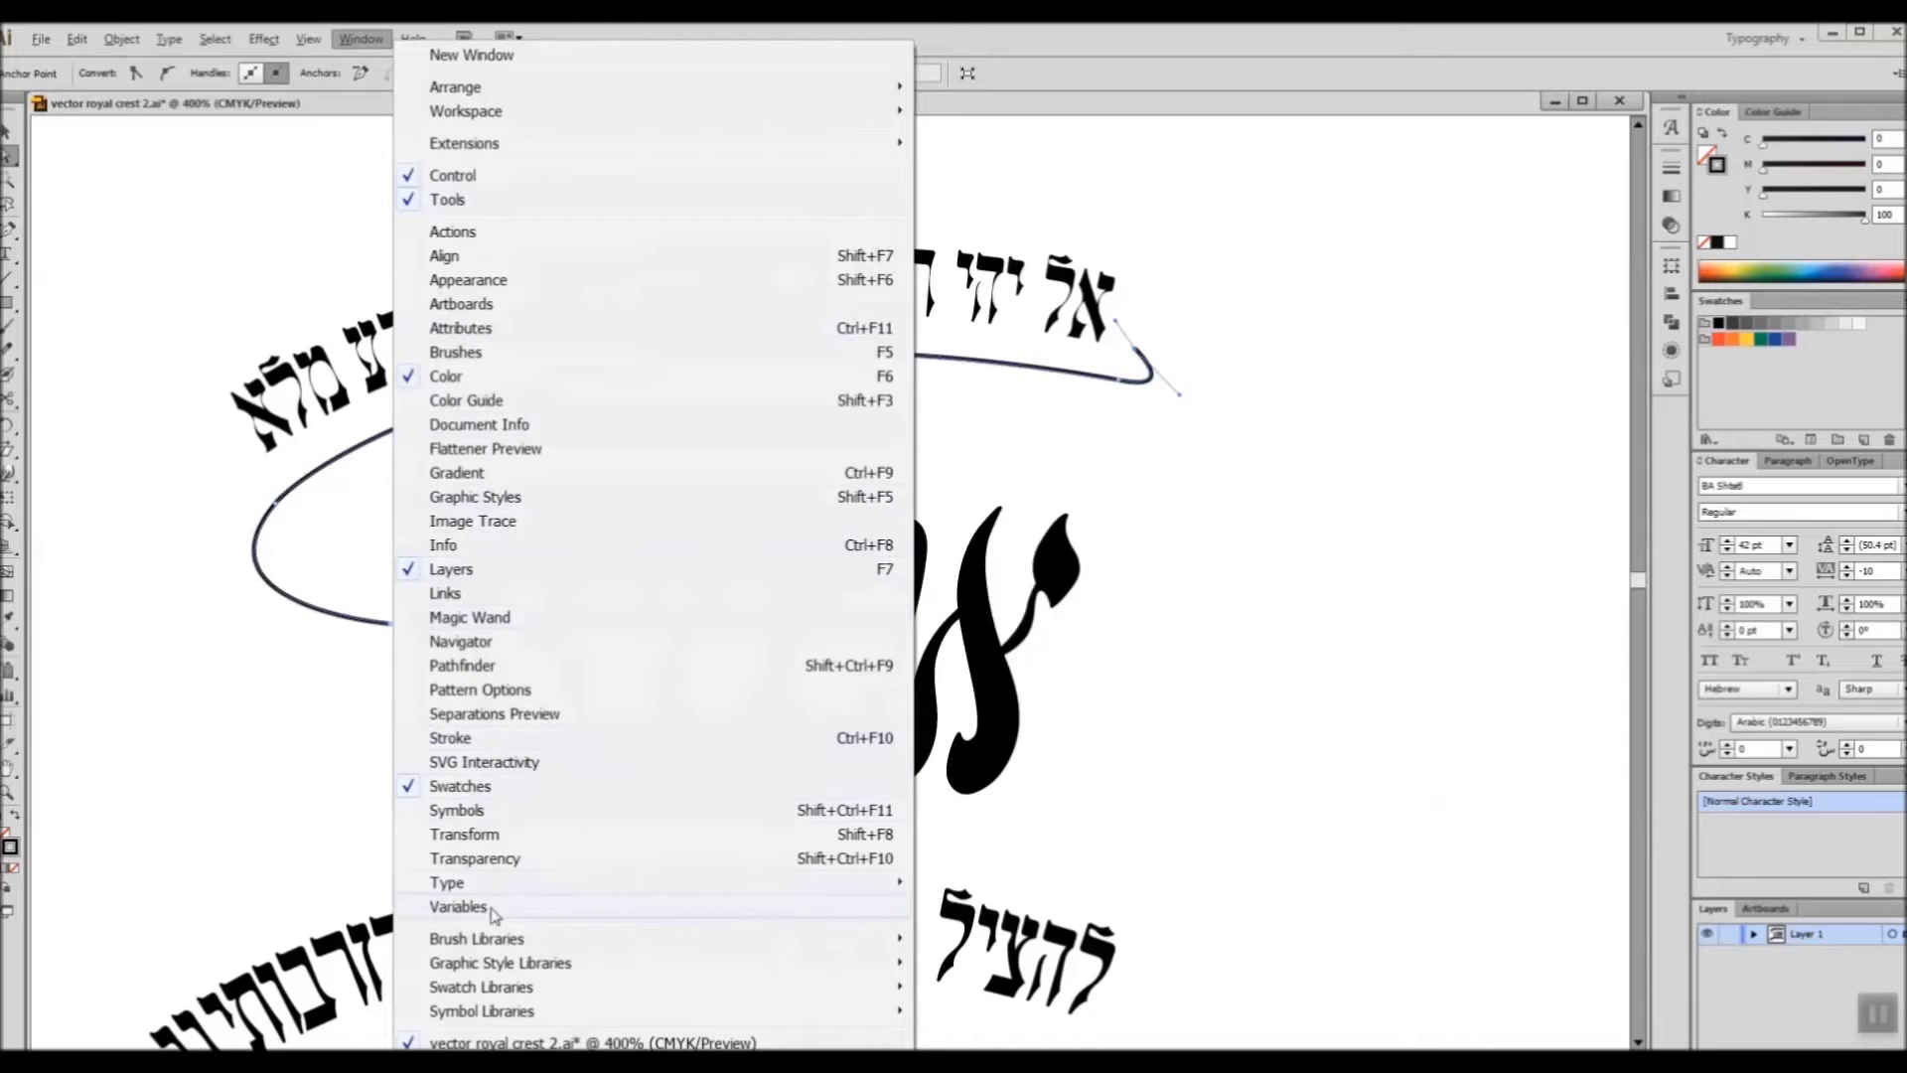
mouse_move(549, 943)
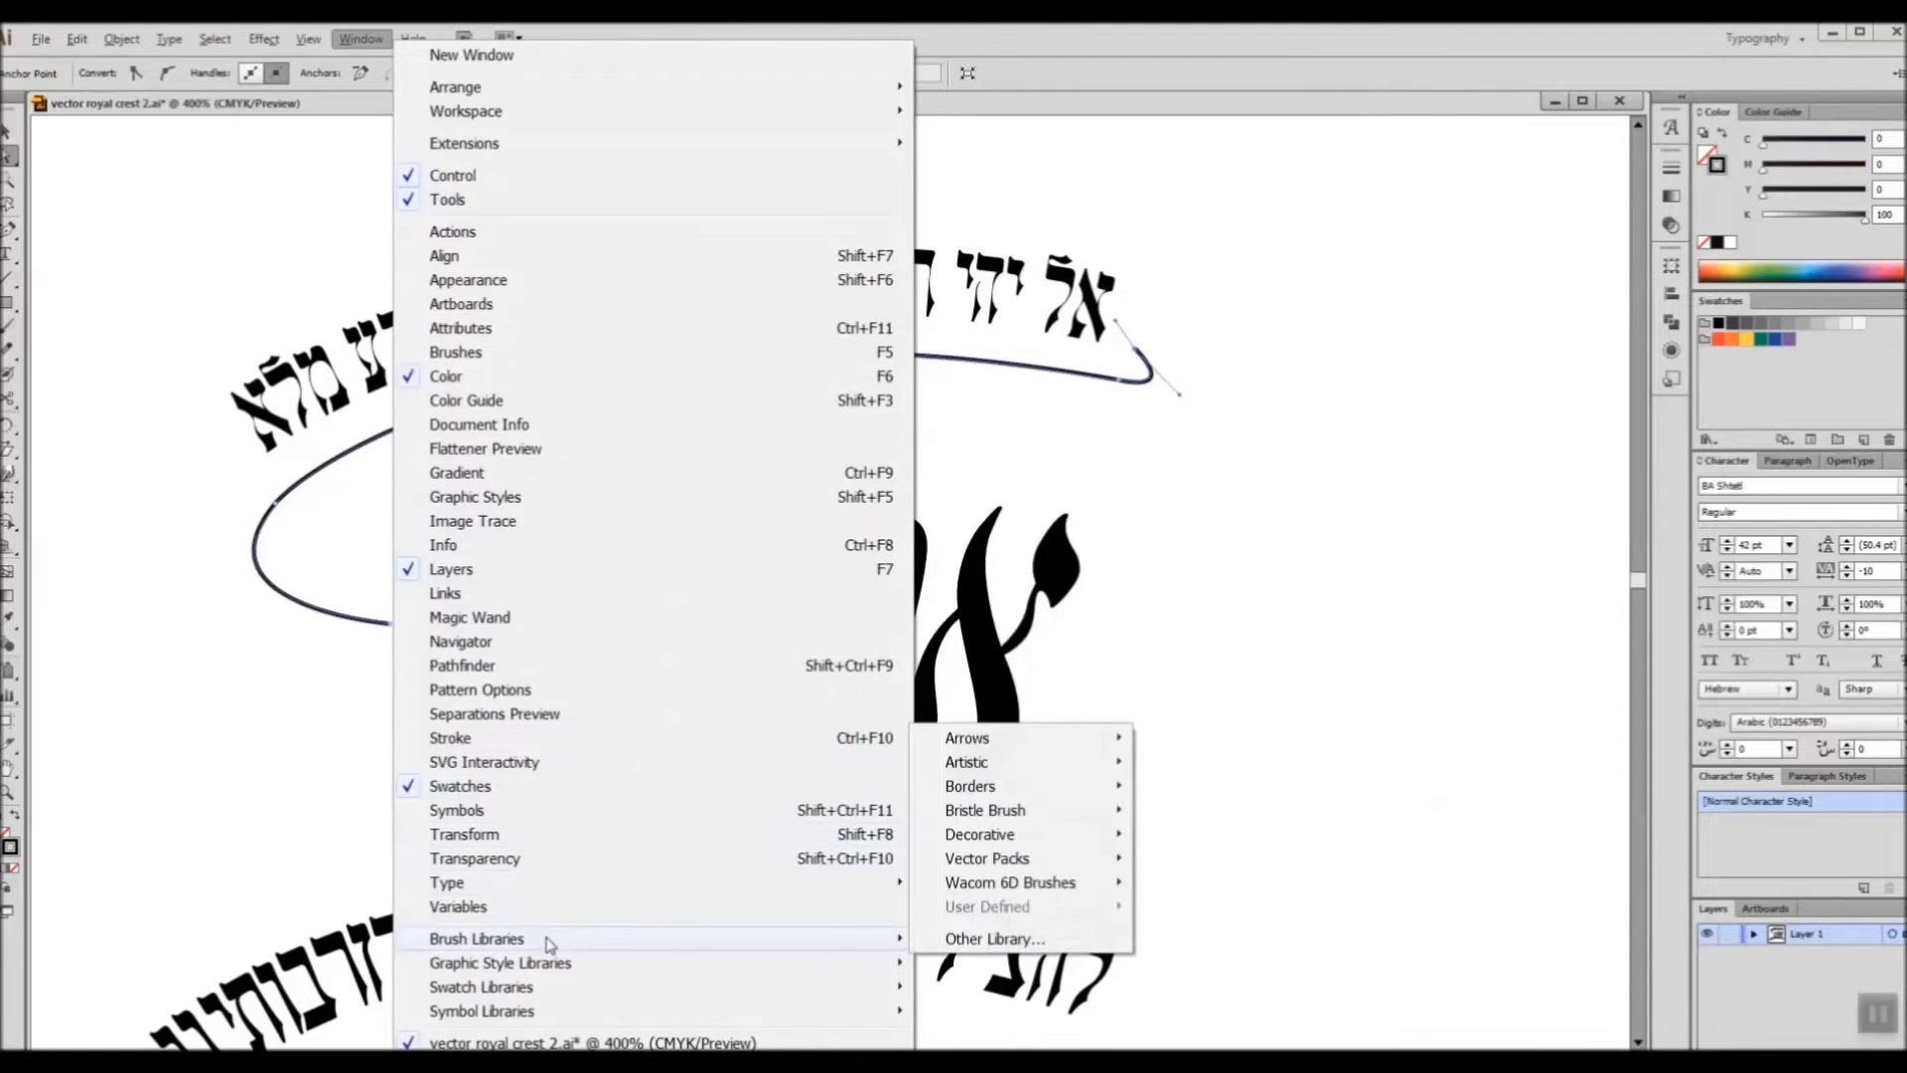
mouse_move(1007, 772)
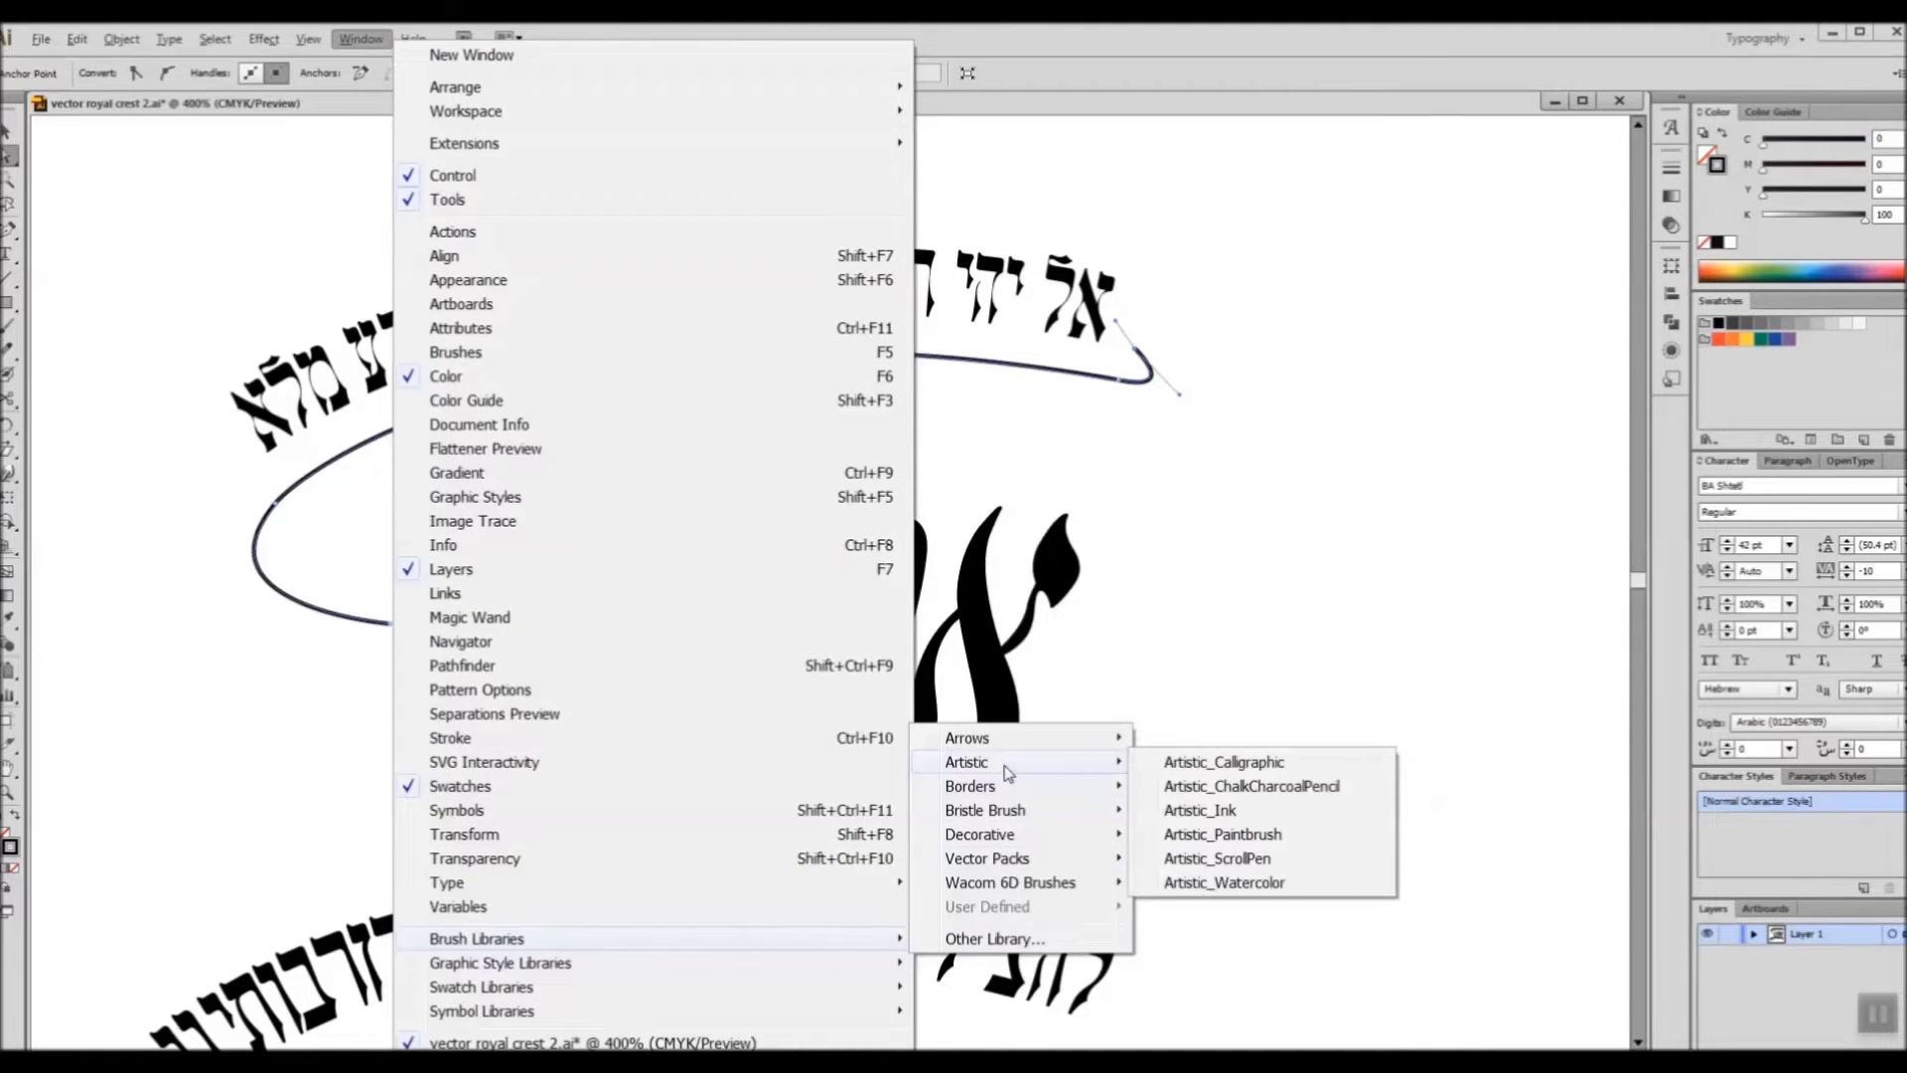
click(1272, 764)
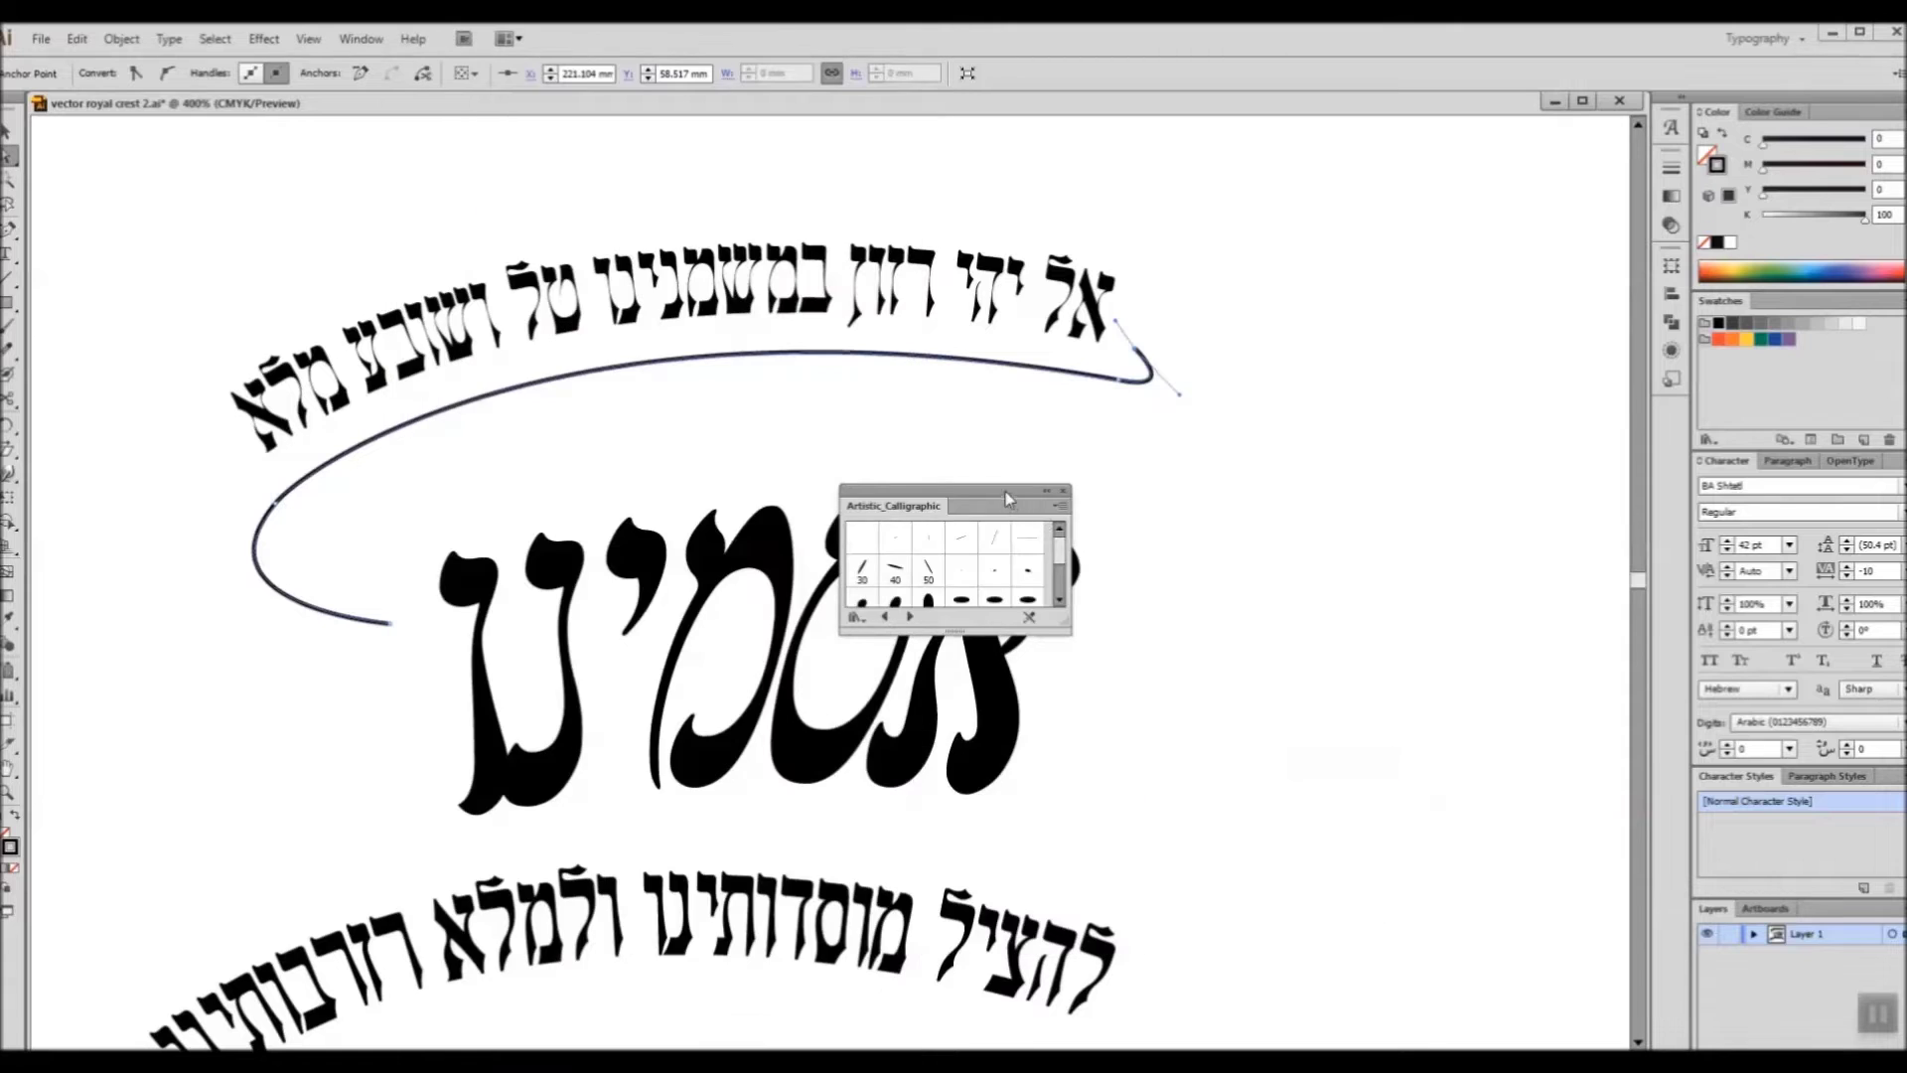
drag(1007, 498, 1456, 434)
drag(1512, 565, 1497, 681)
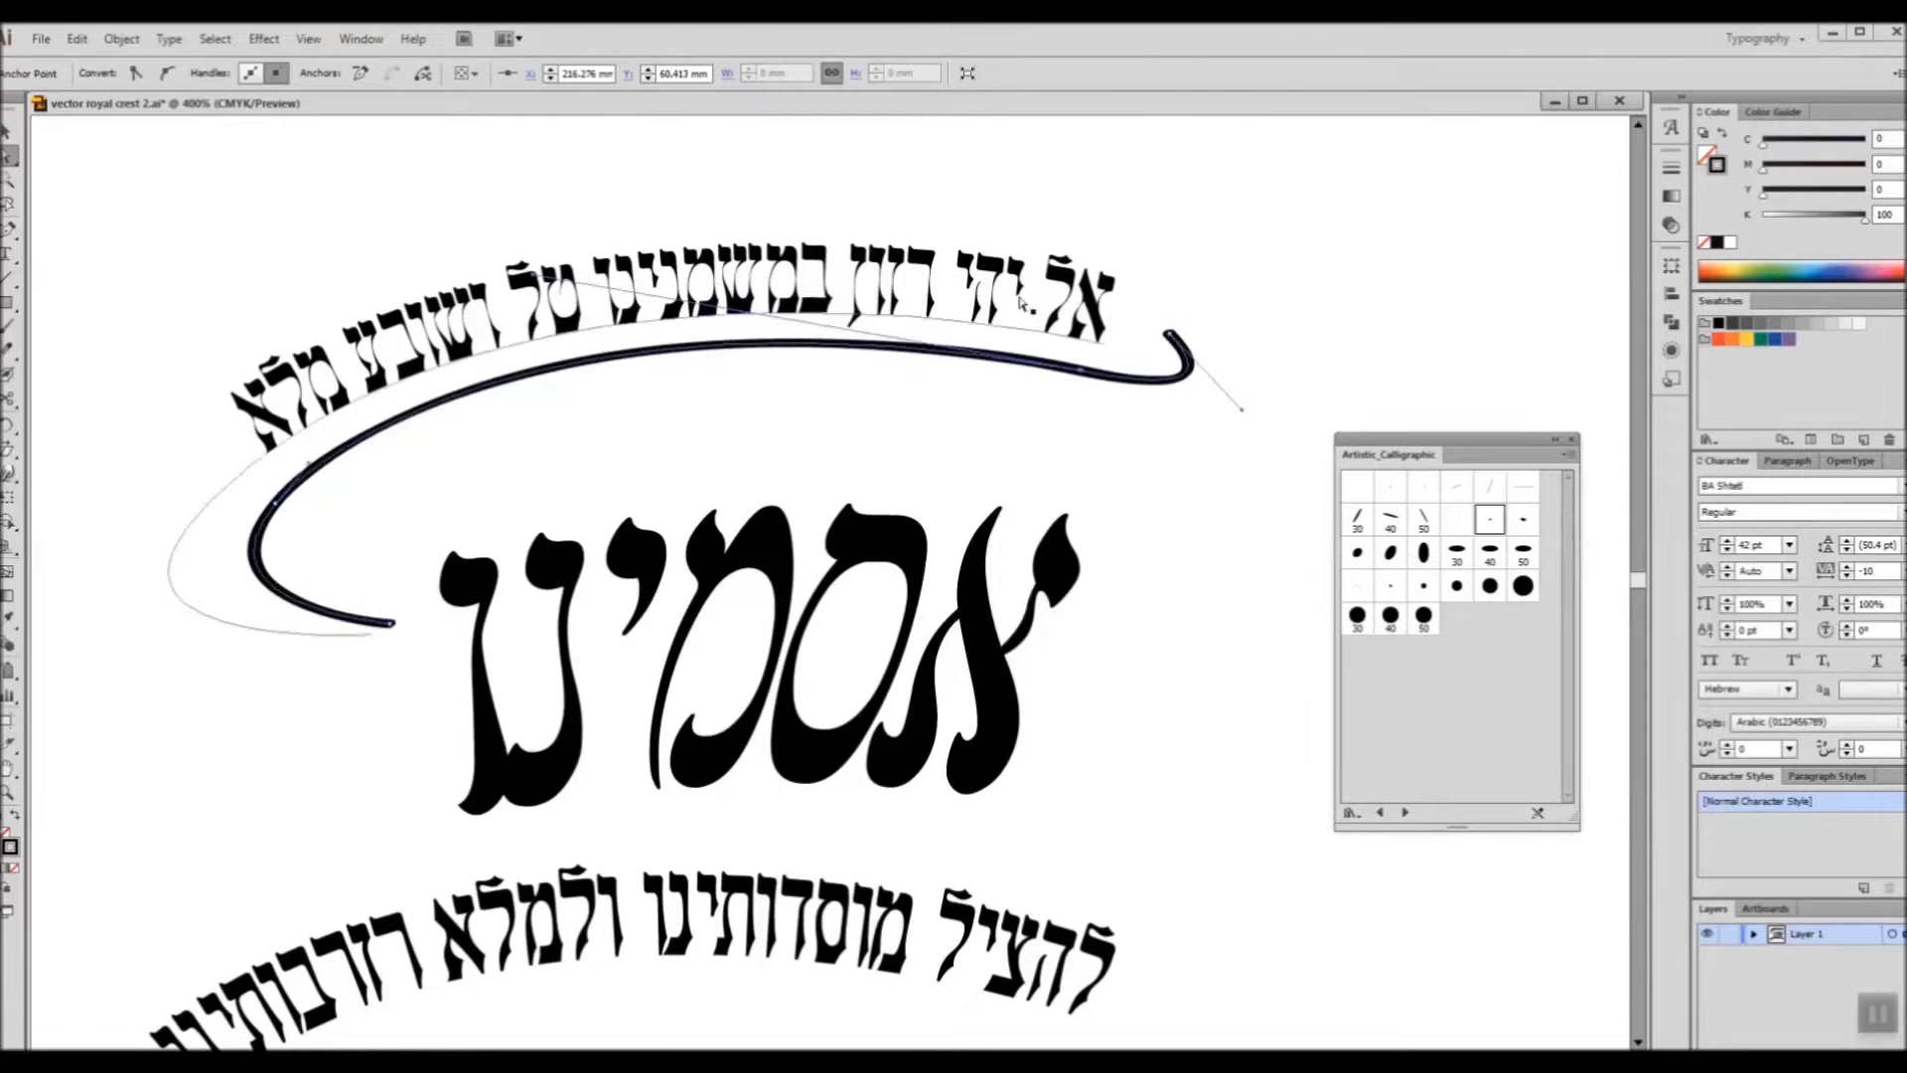
Step: Reshape the arch and hooked end of the brushed curve so it flows smoothly beneath the upper verse
drag(1020, 296, 1020, 263)
click(1100, 376)
drag(1113, 436, 1204, 392)
scroll(1097, 457, down, 1)
drag(1036, 469, 1003, 508)
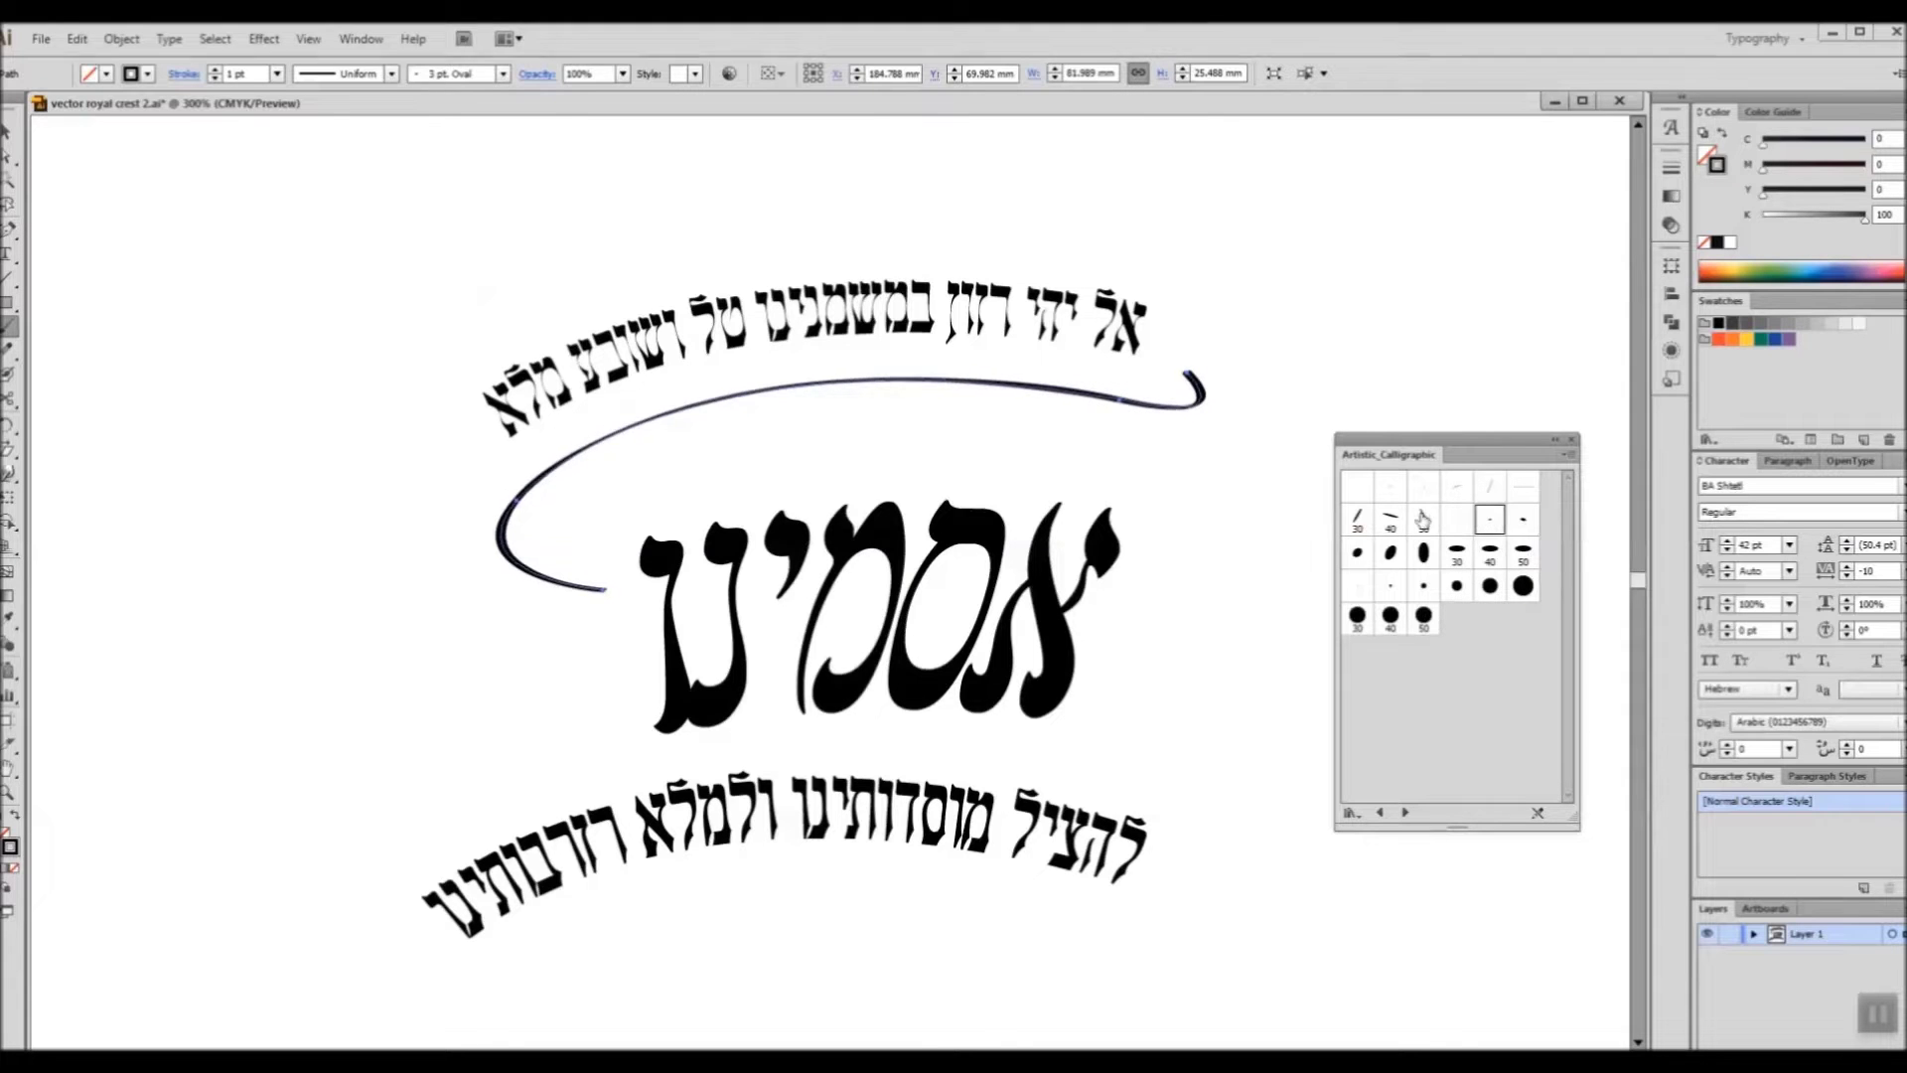
Step: Edit the 3 pt. Oval brush's options to a 152° angle, adjusted roundness and 4 pt size, and apply the changes to existing strokes
click(360, 37)
click(455, 349)
click(670, 370)
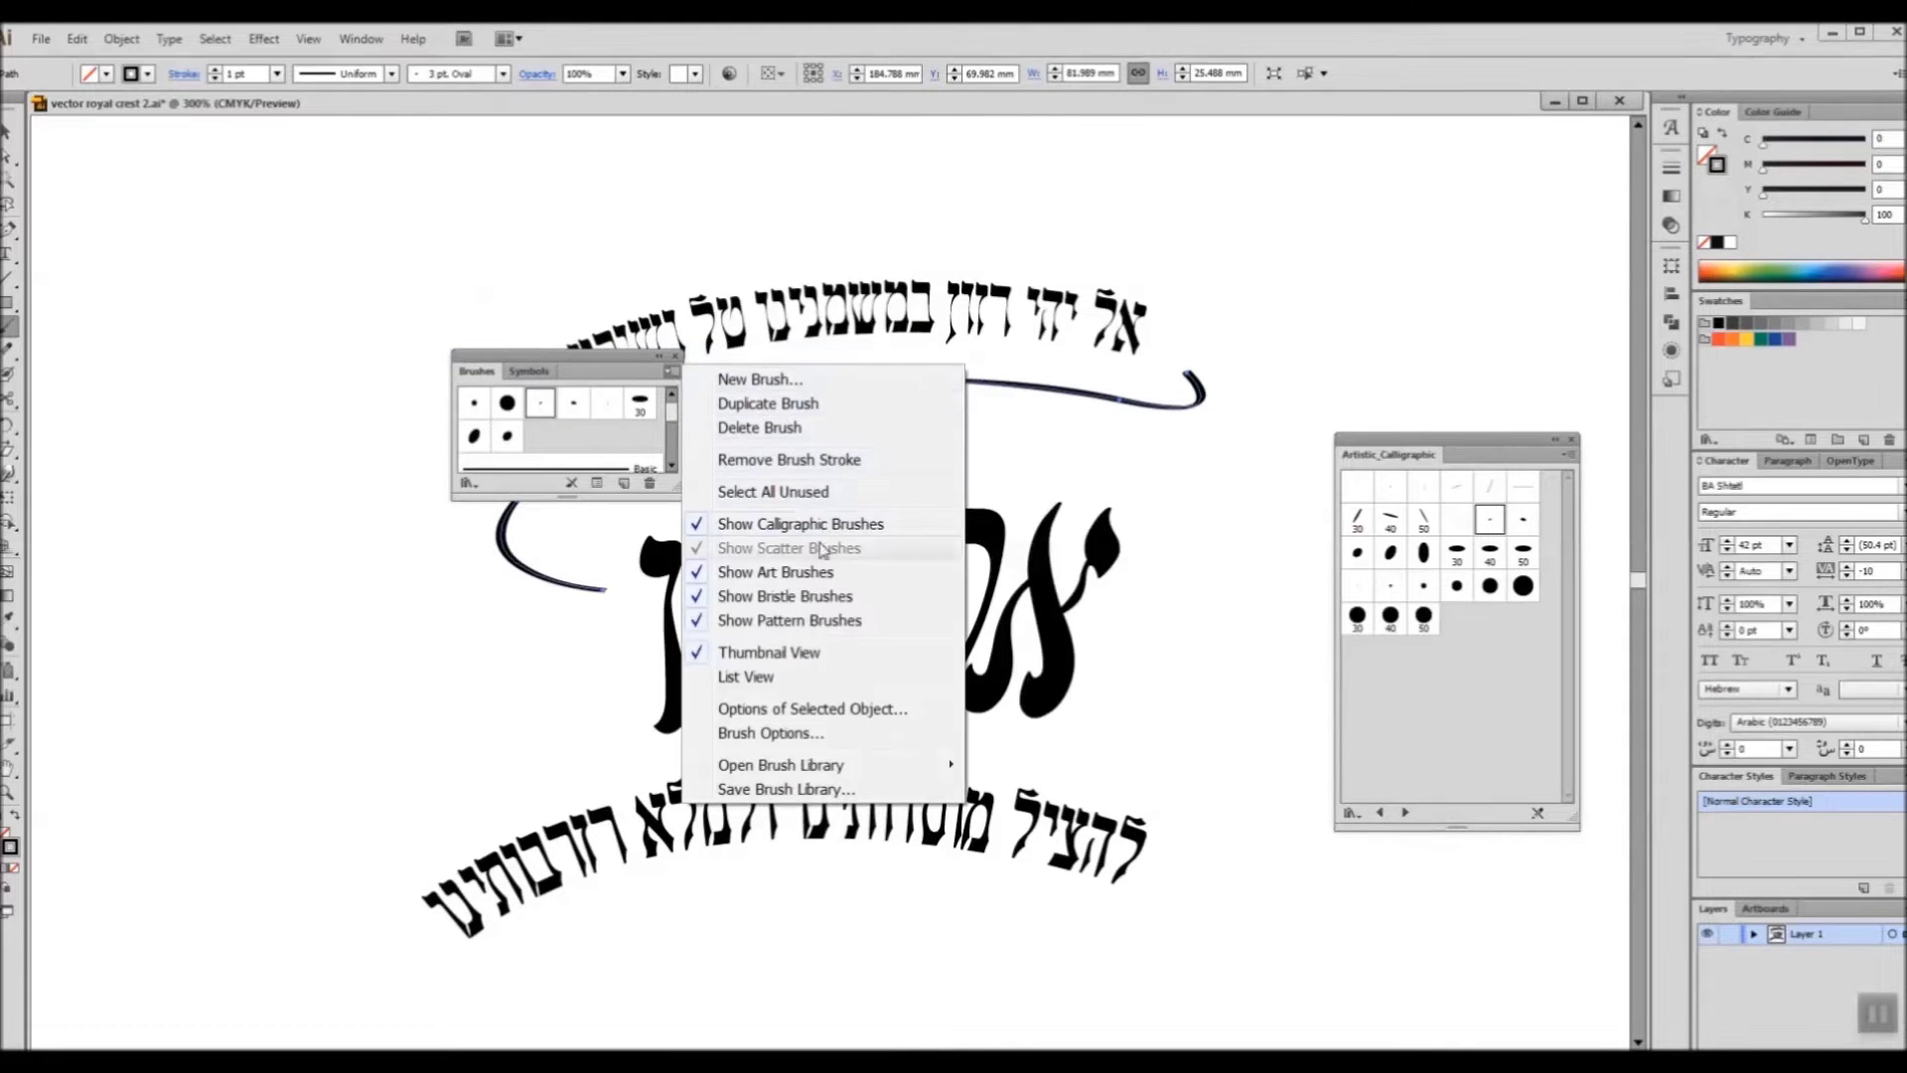
click(770, 732)
mouse_move(920, 281)
mouse_down()
mouse_move(1303, 300)
mouse_move(1626, 198)
mouse_up()
drag(1524, 373, 1449, 374)
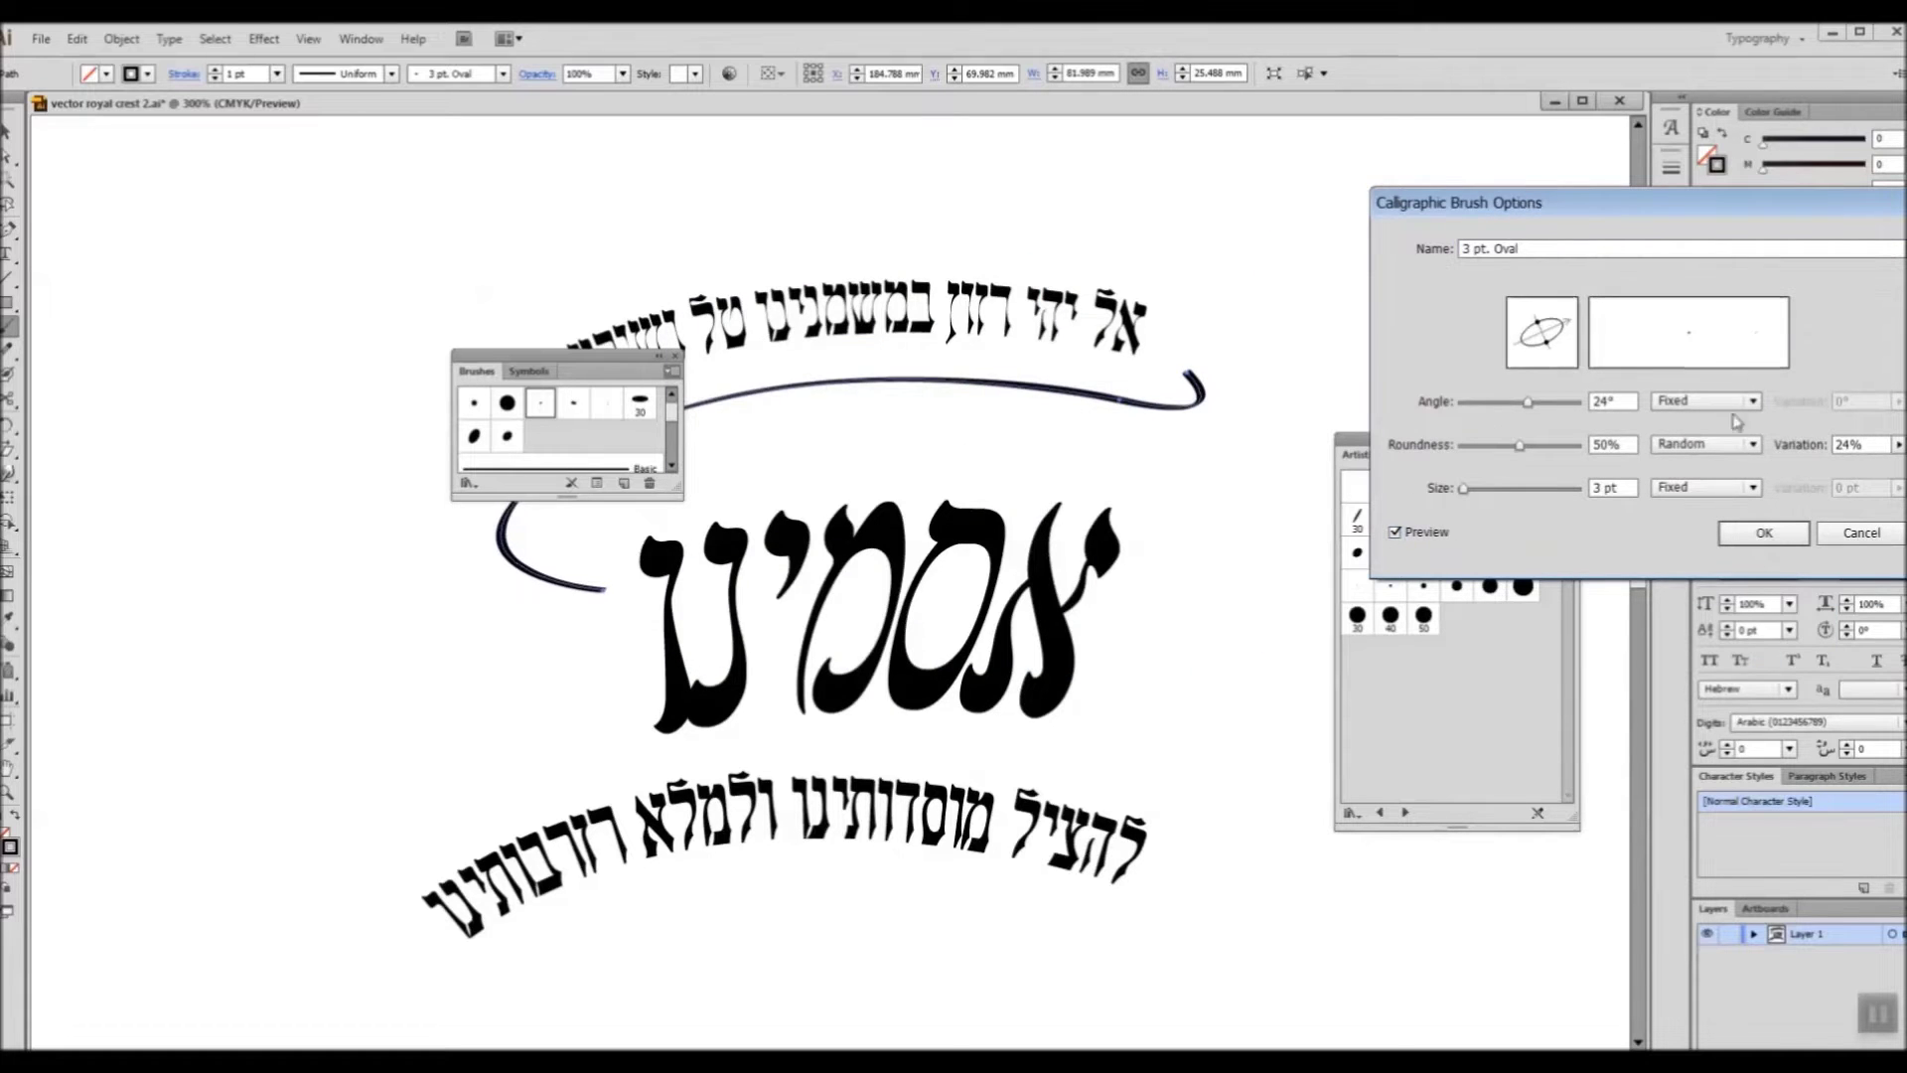
drag(1519, 445, 1466, 487)
mouse_move(1568, 329)
mouse_down()
mouse_move(1542, 307)
mouse_move(1519, 325)
mouse_up()
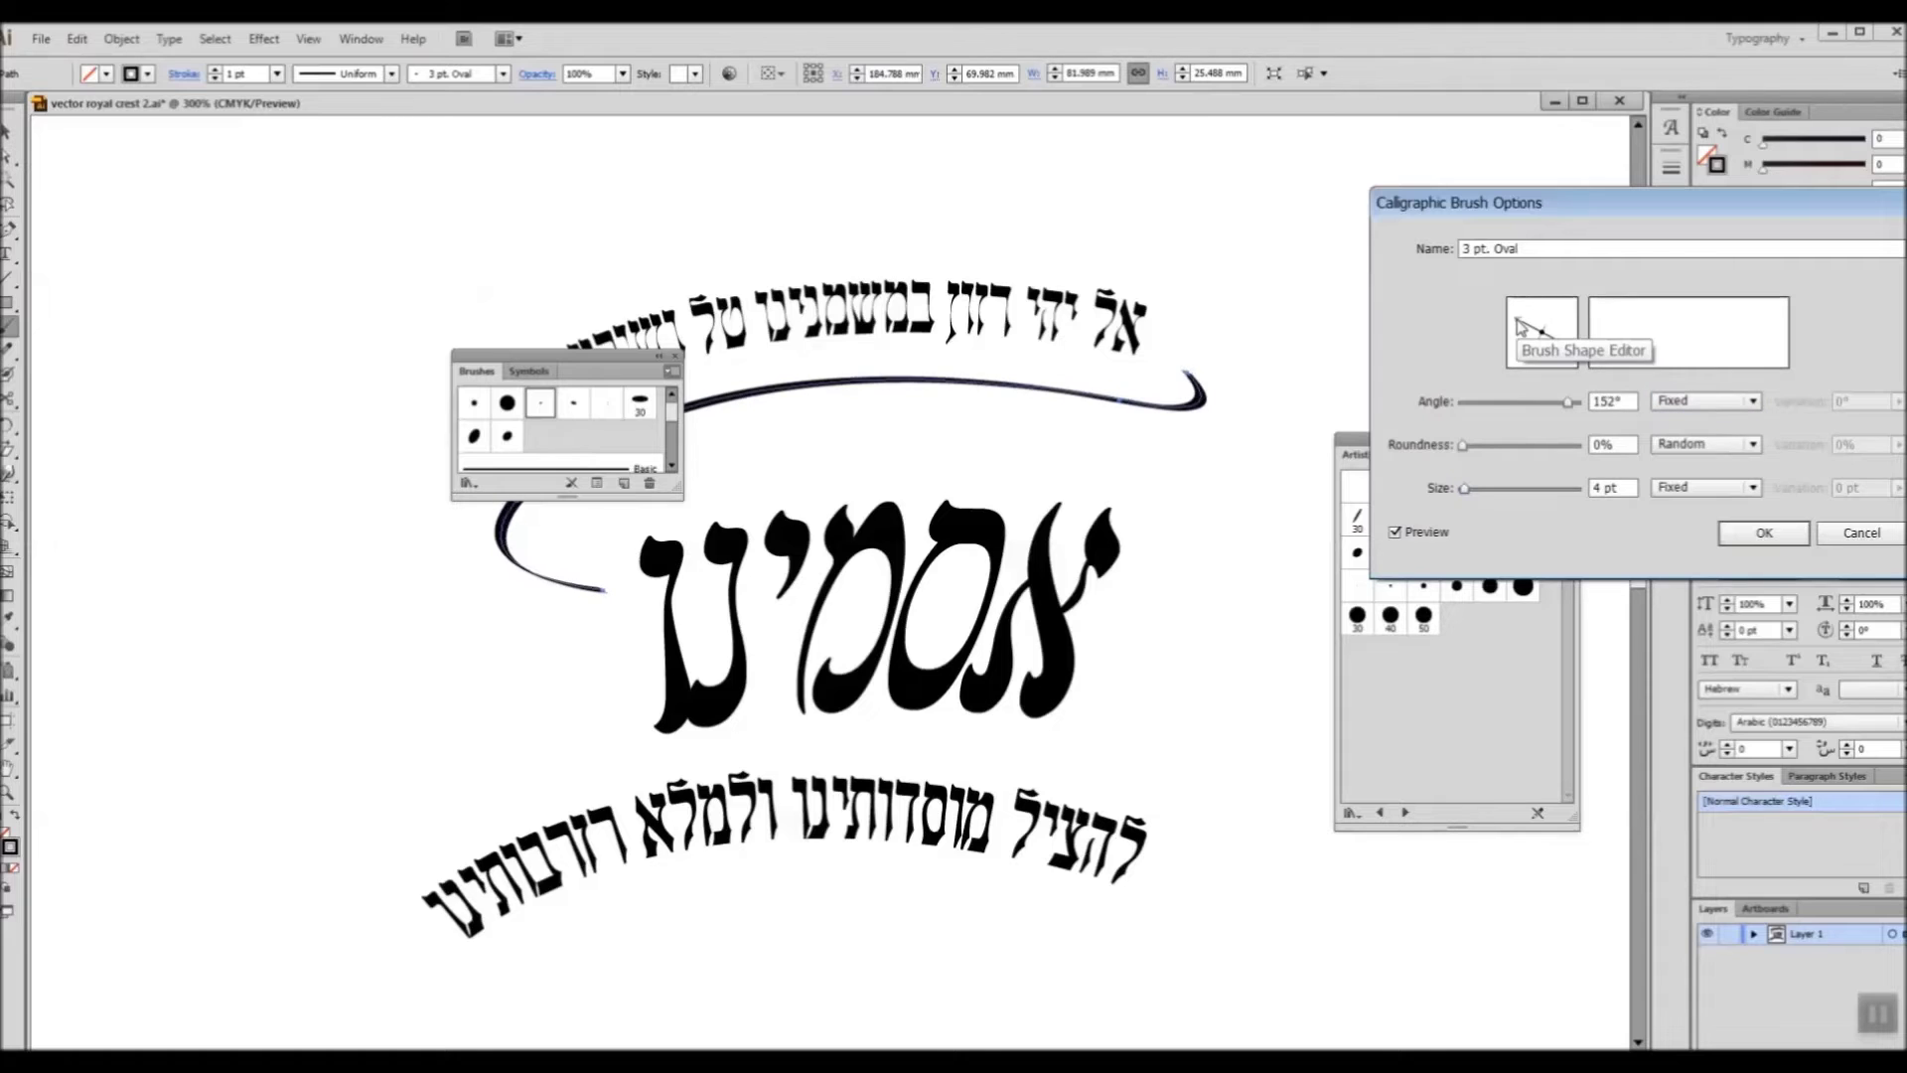
drag(1462, 445, 1554, 449)
click(1756, 535)
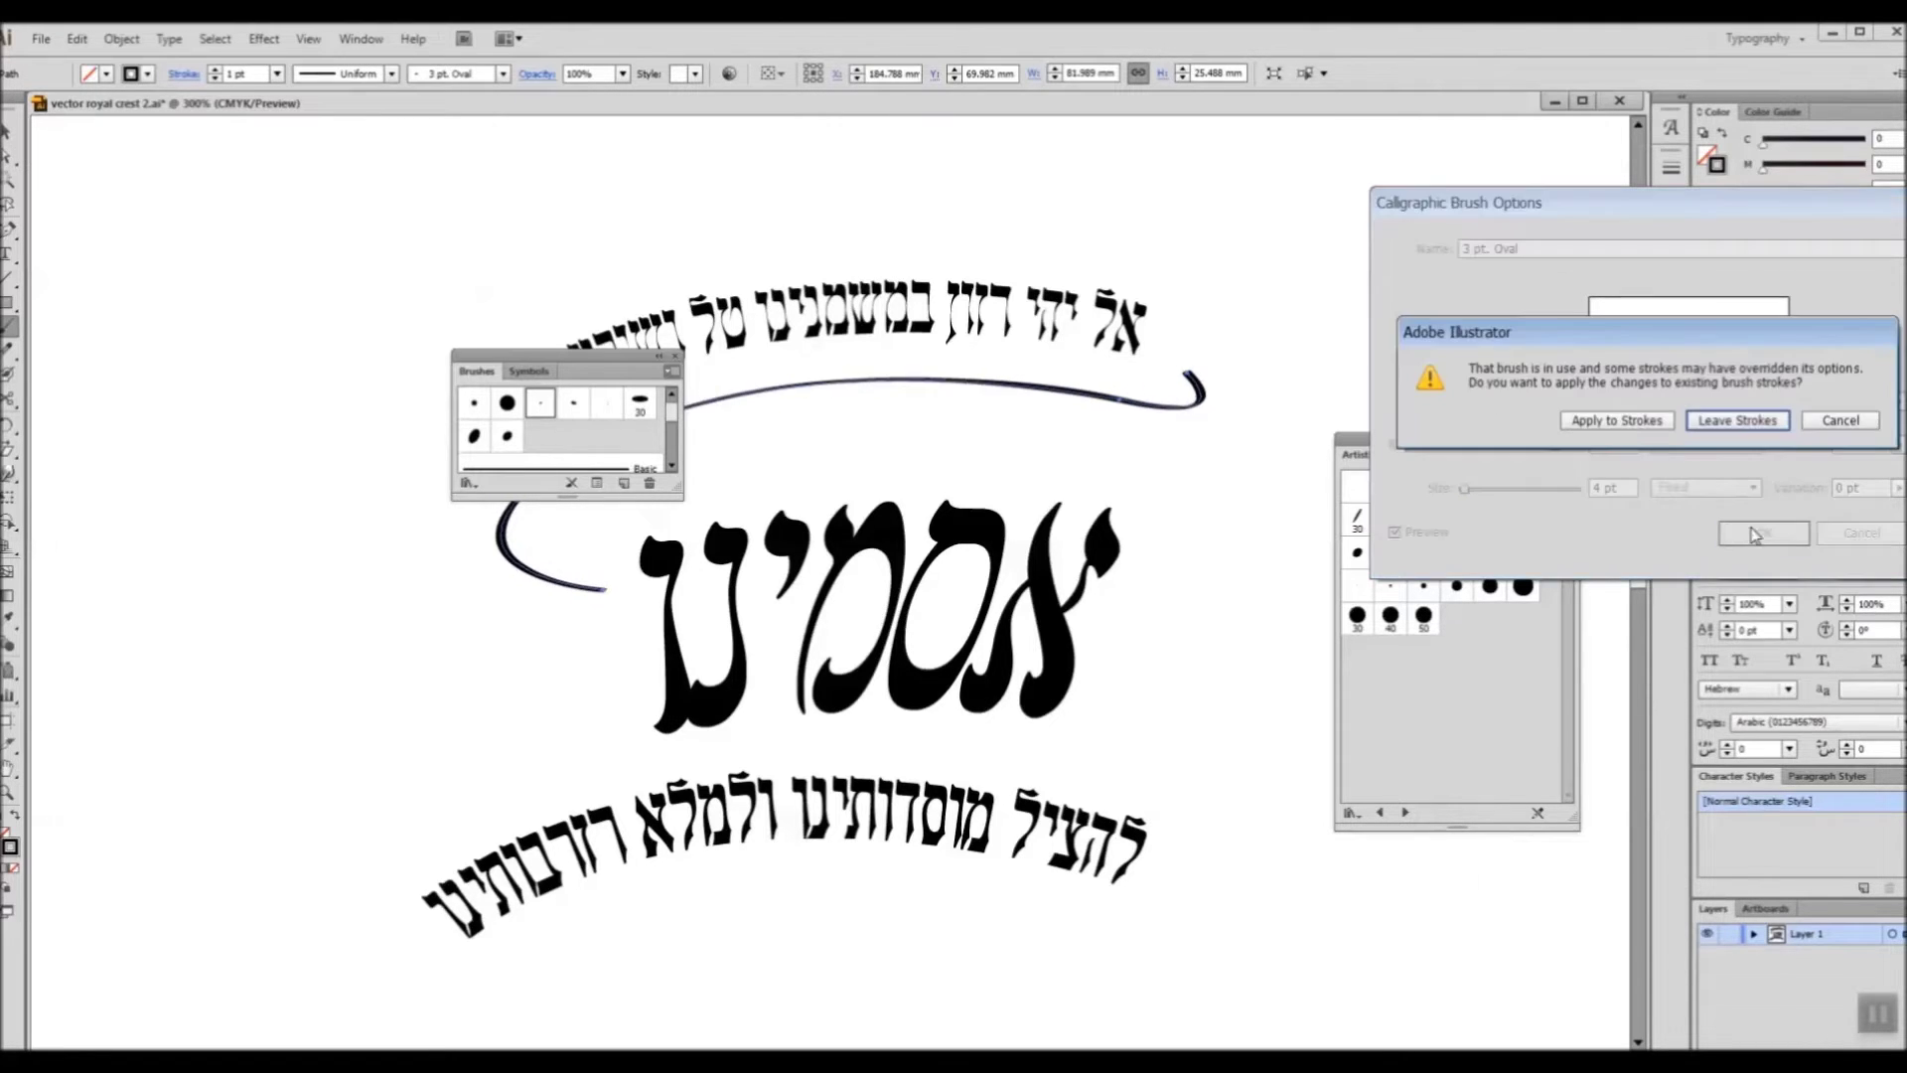
click(1616, 420)
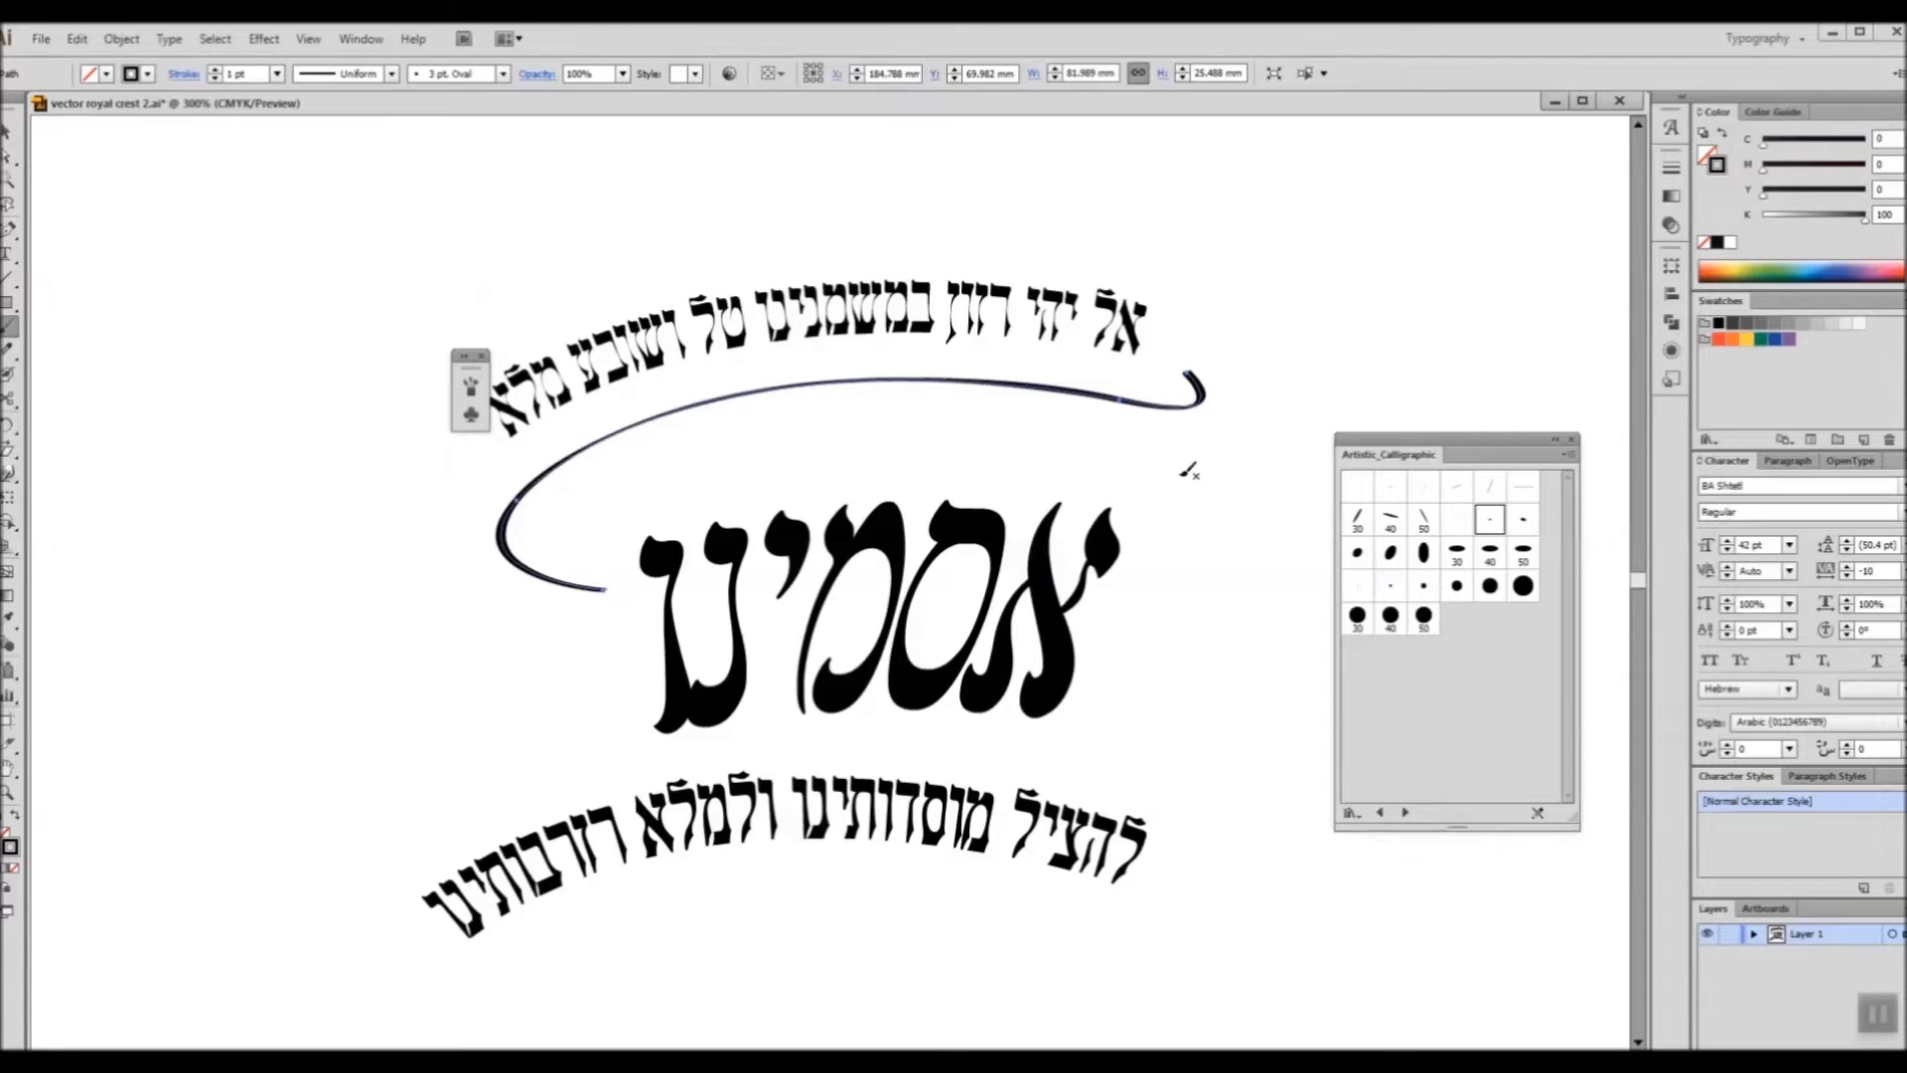
Step: Duplicate the brushed curve straight down between the word "אסמינו" and the lower verse
key(v)
click(1213, 413)
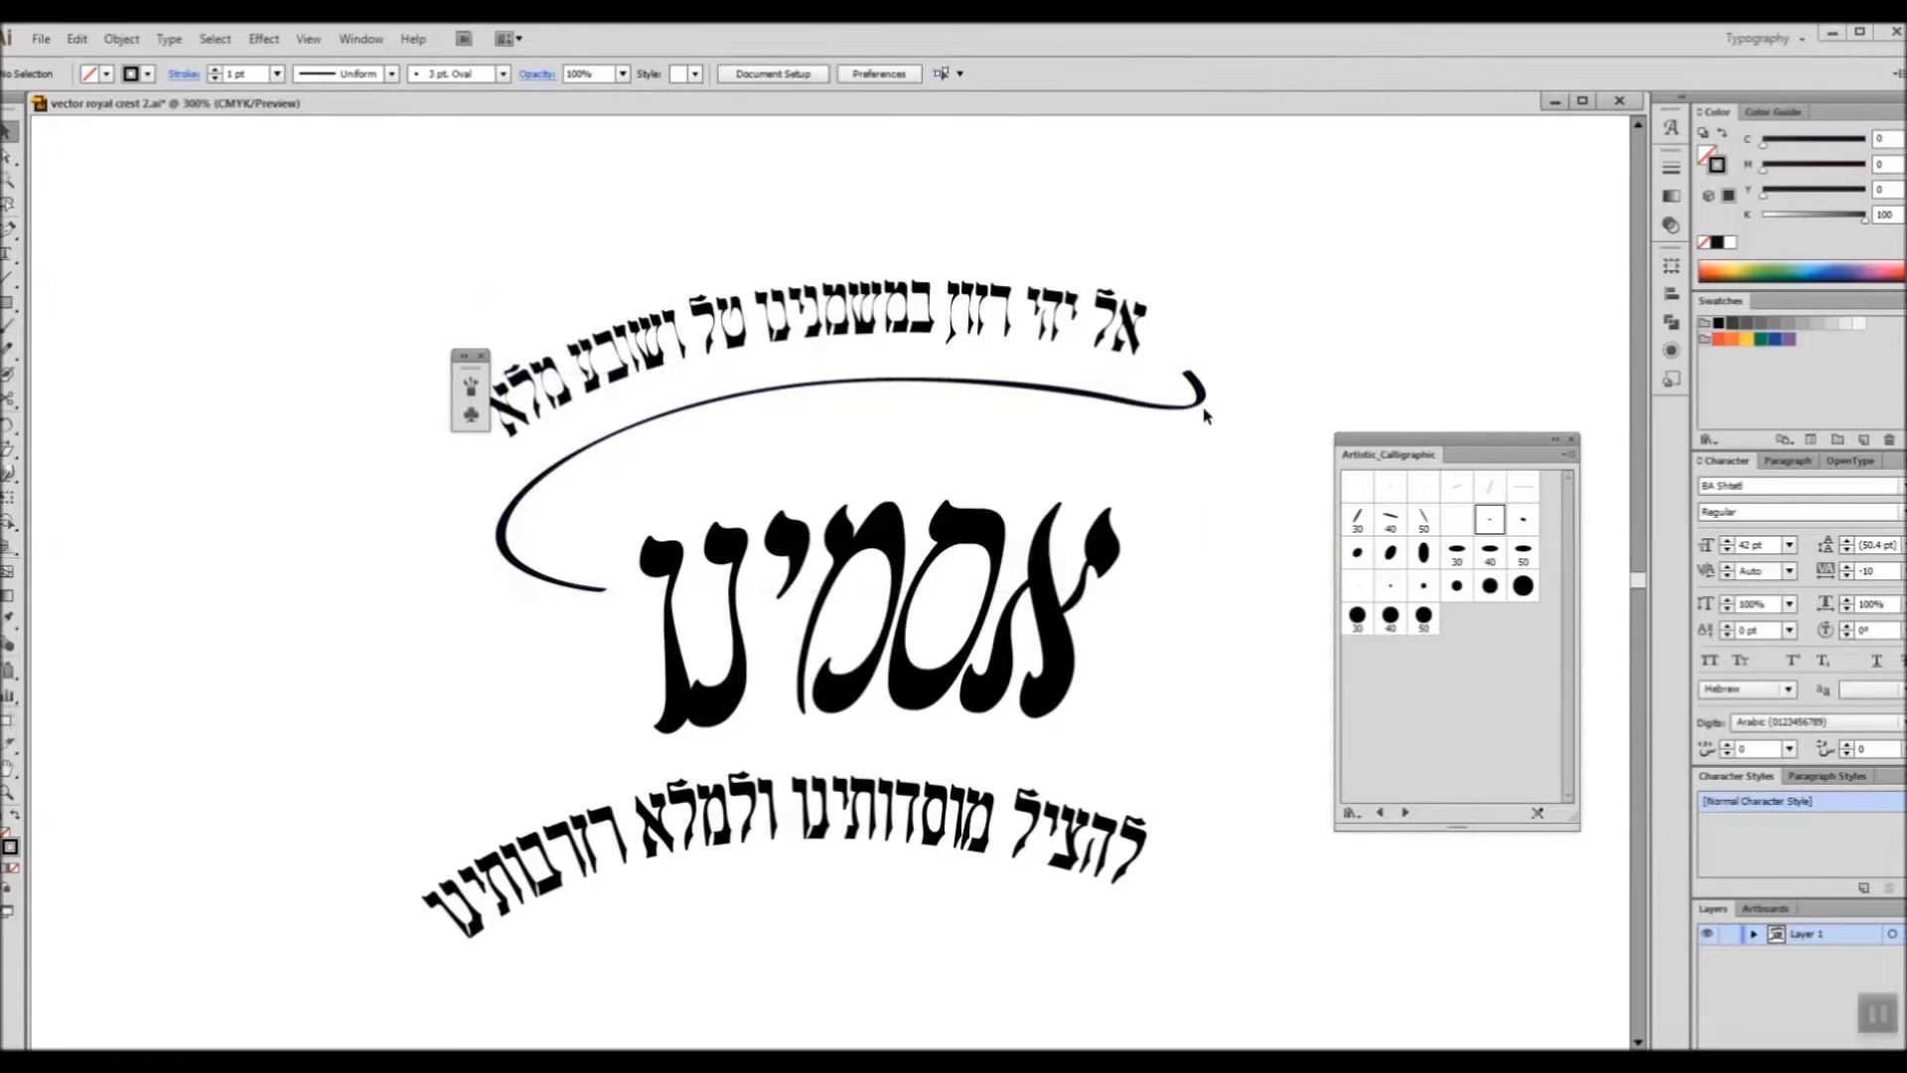
mouse_move(1205, 393)
mouse_down()
mouse_move(1234, 537)
mouse_move(1224, 763)
mouse_up()
Step: Reshape the duplicated curve so it arches over the lower verse, loops around the verse's end, and rounds smoothly into the hook
key(a)
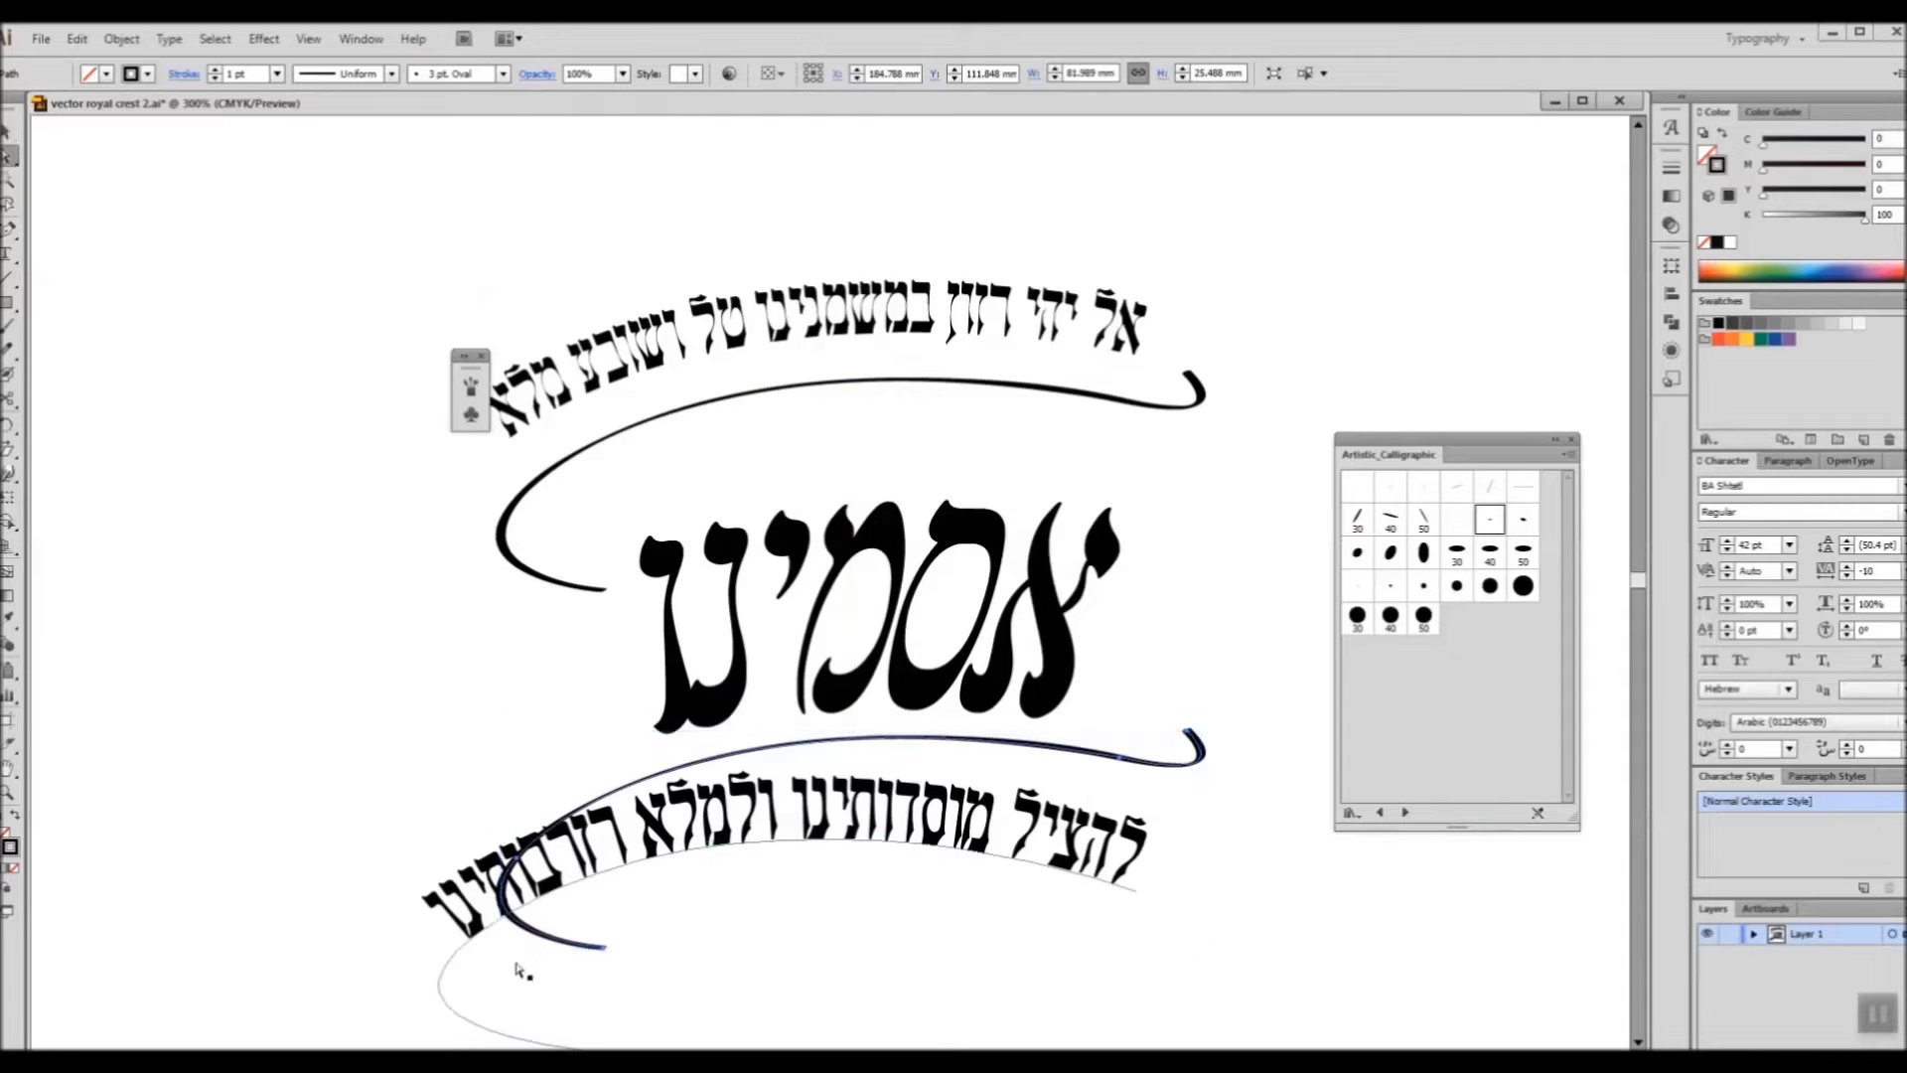
drag(515, 859, 469, 820)
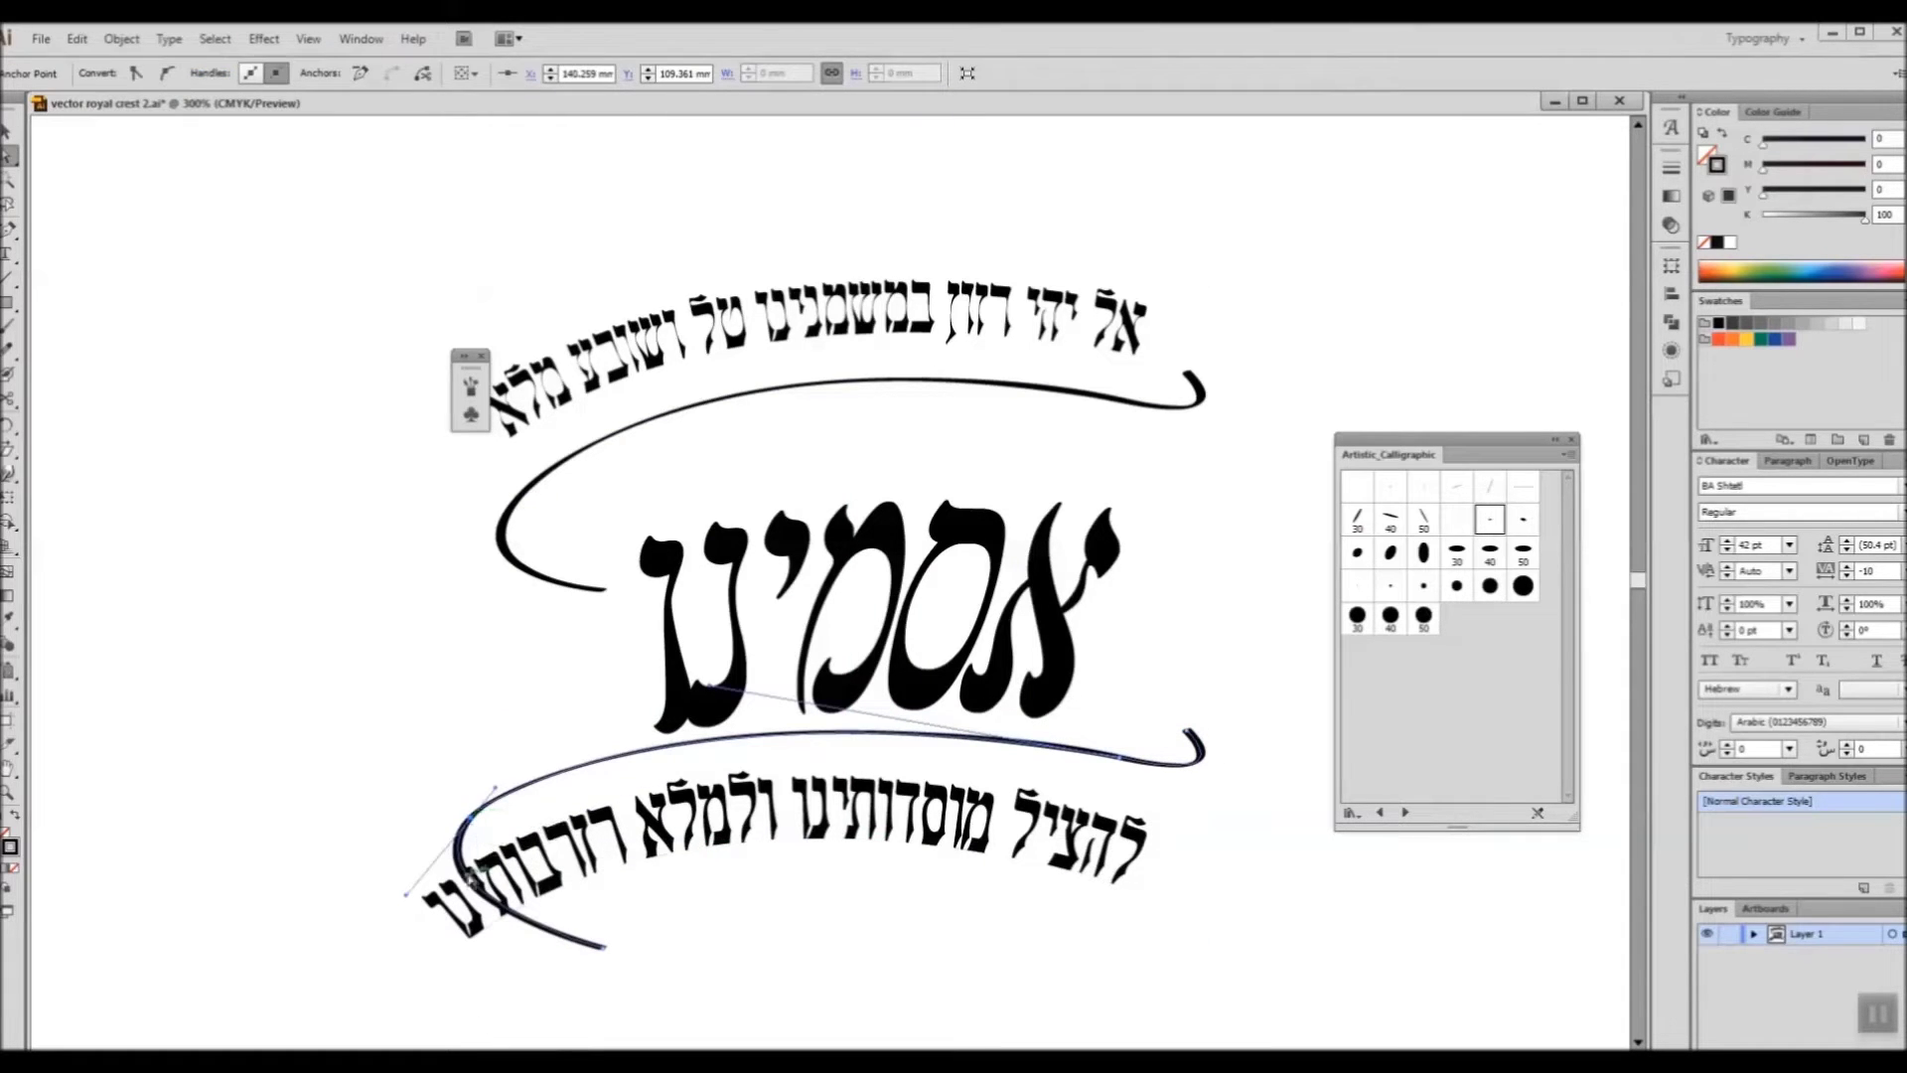
mouse_move(603, 947)
mouse_down()
mouse_move(440, 949)
mouse_move(401, 915)
mouse_up()
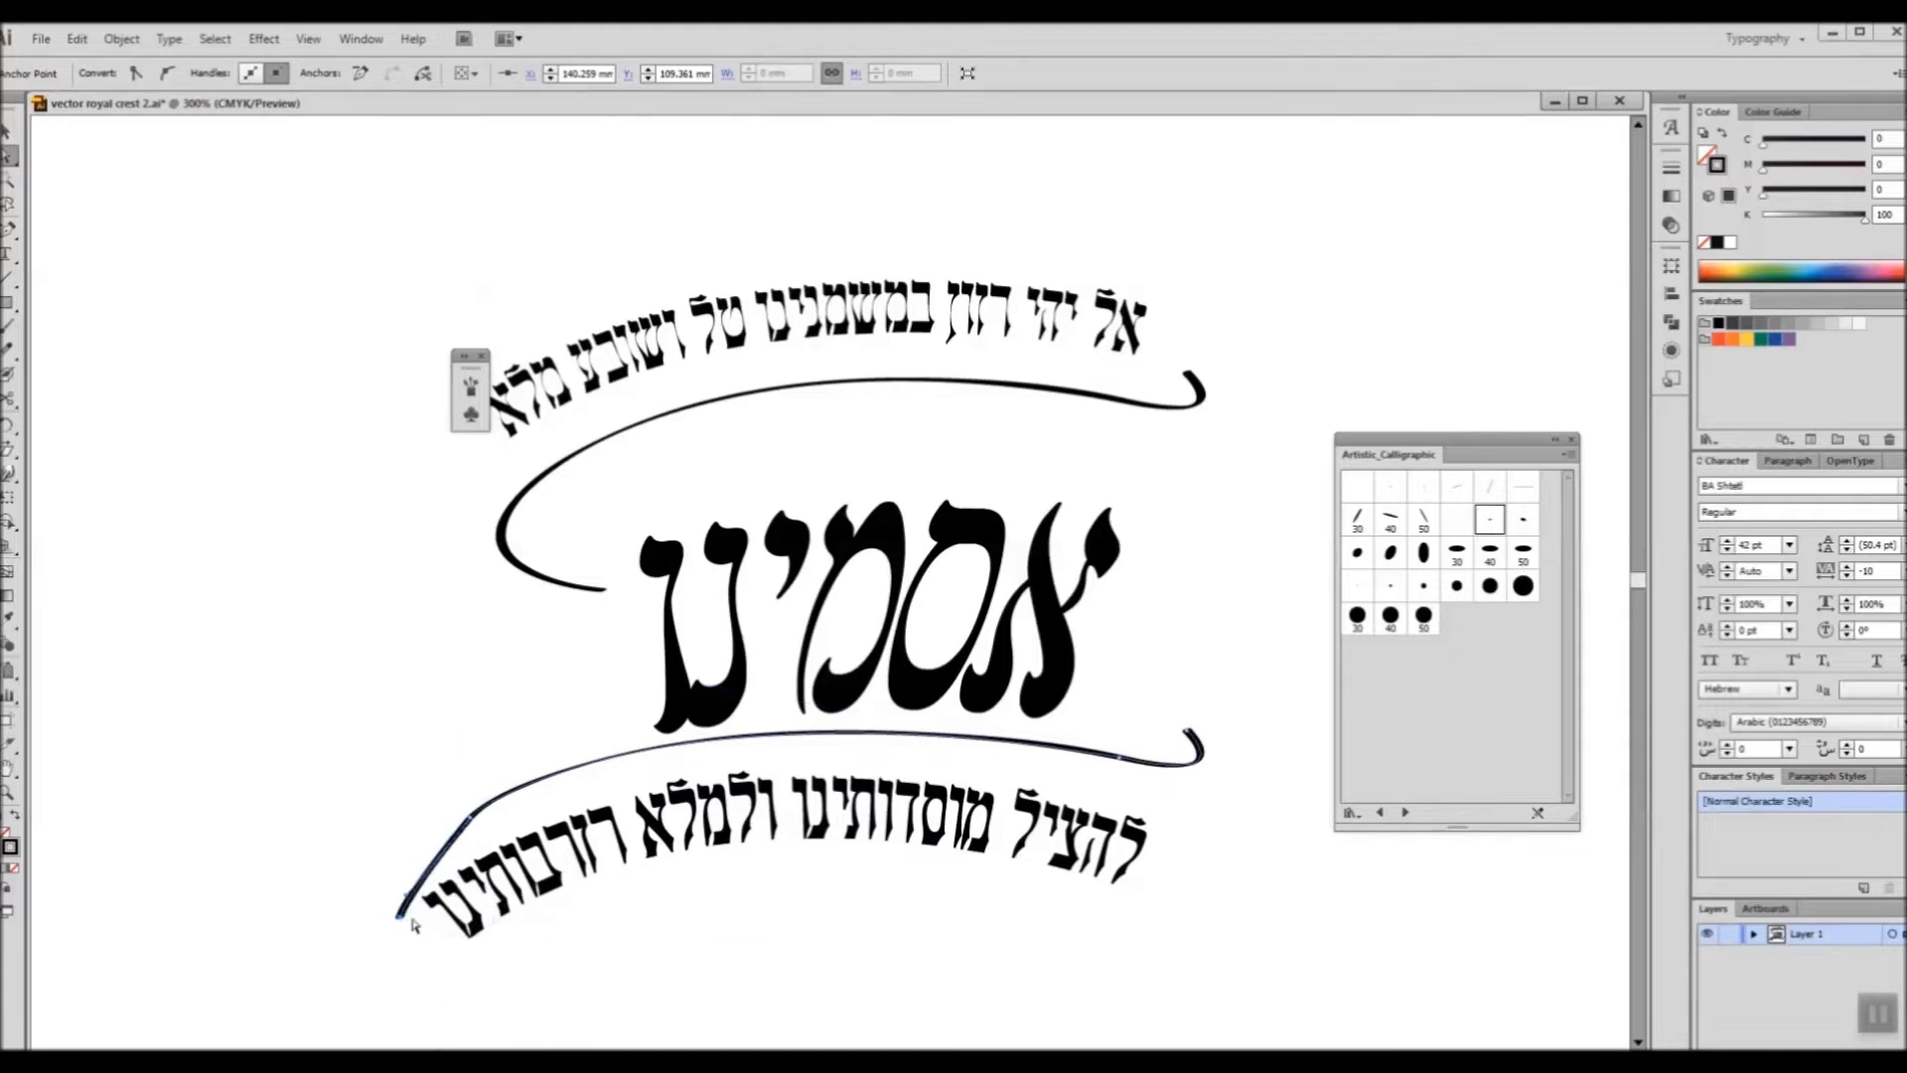
drag(470, 820, 412, 841)
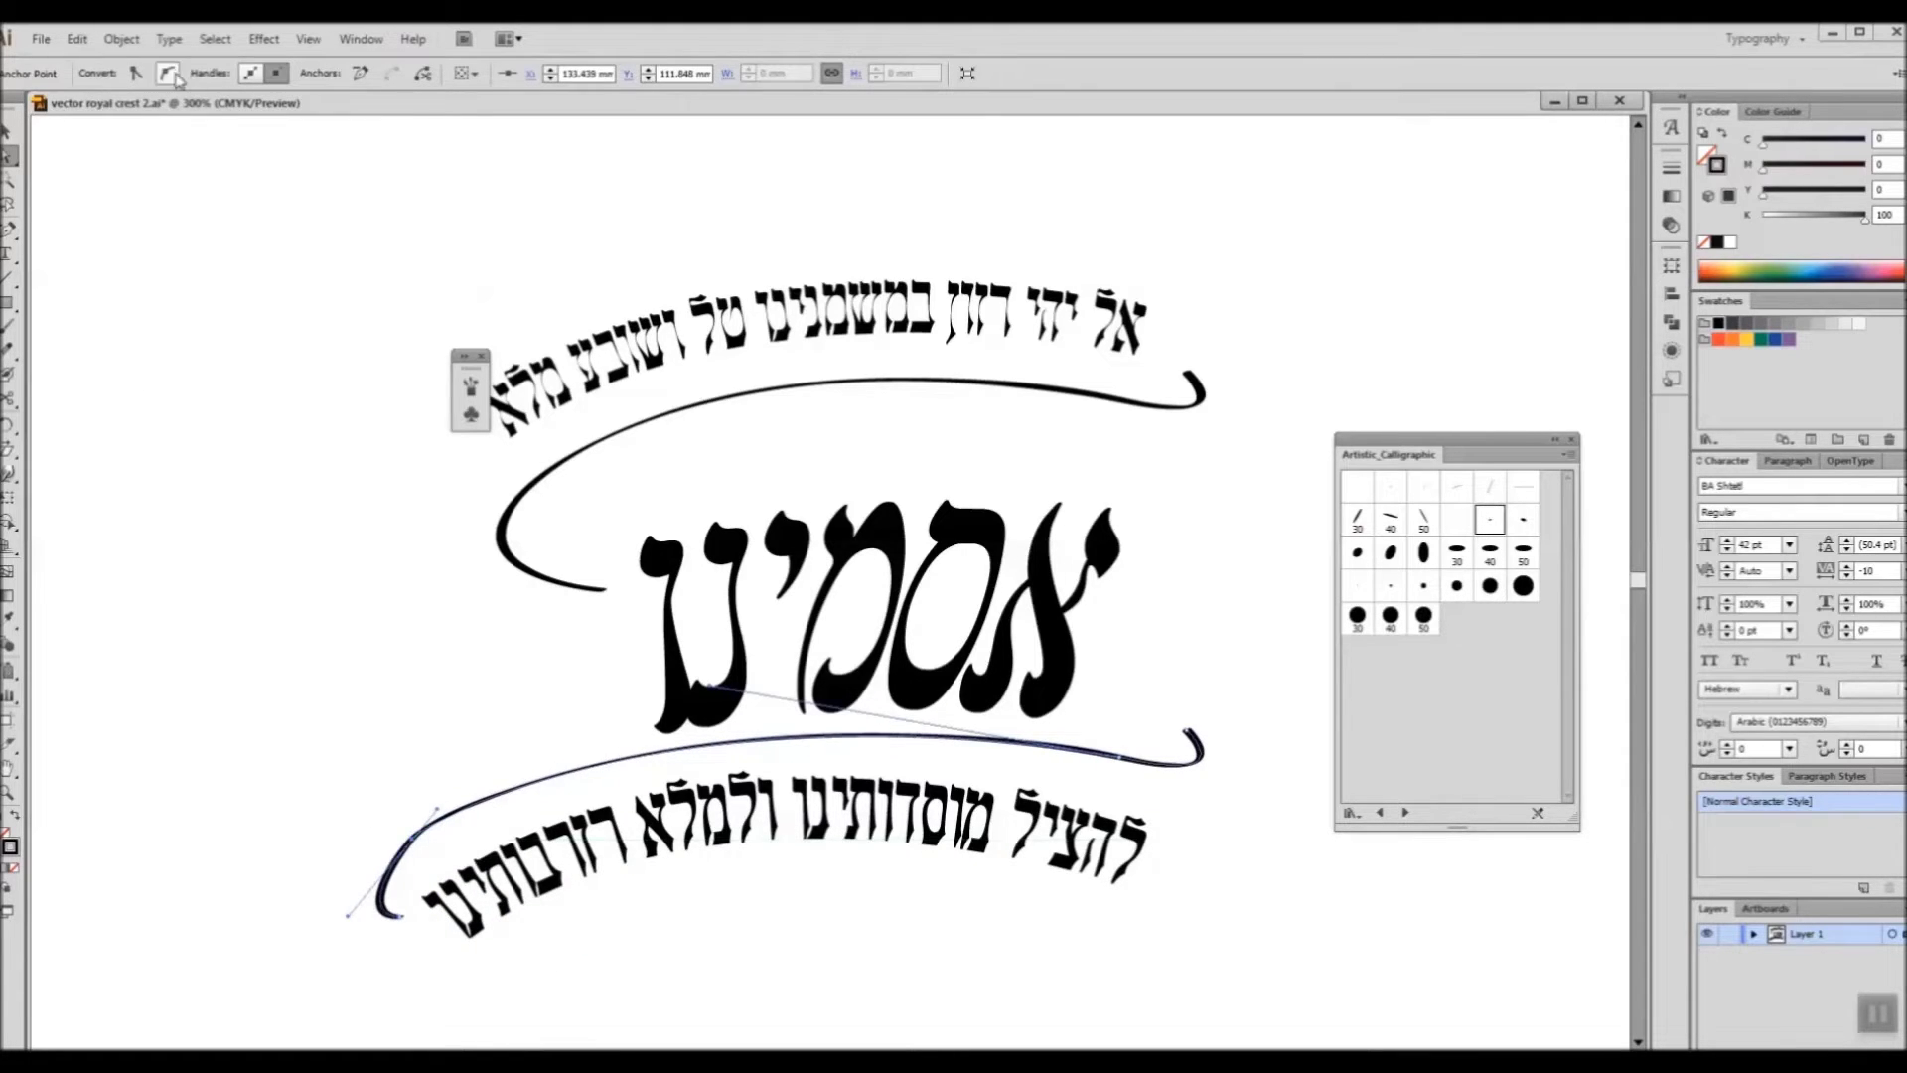
drag(437, 809, 495, 759)
drag(412, 841, 400, 936)
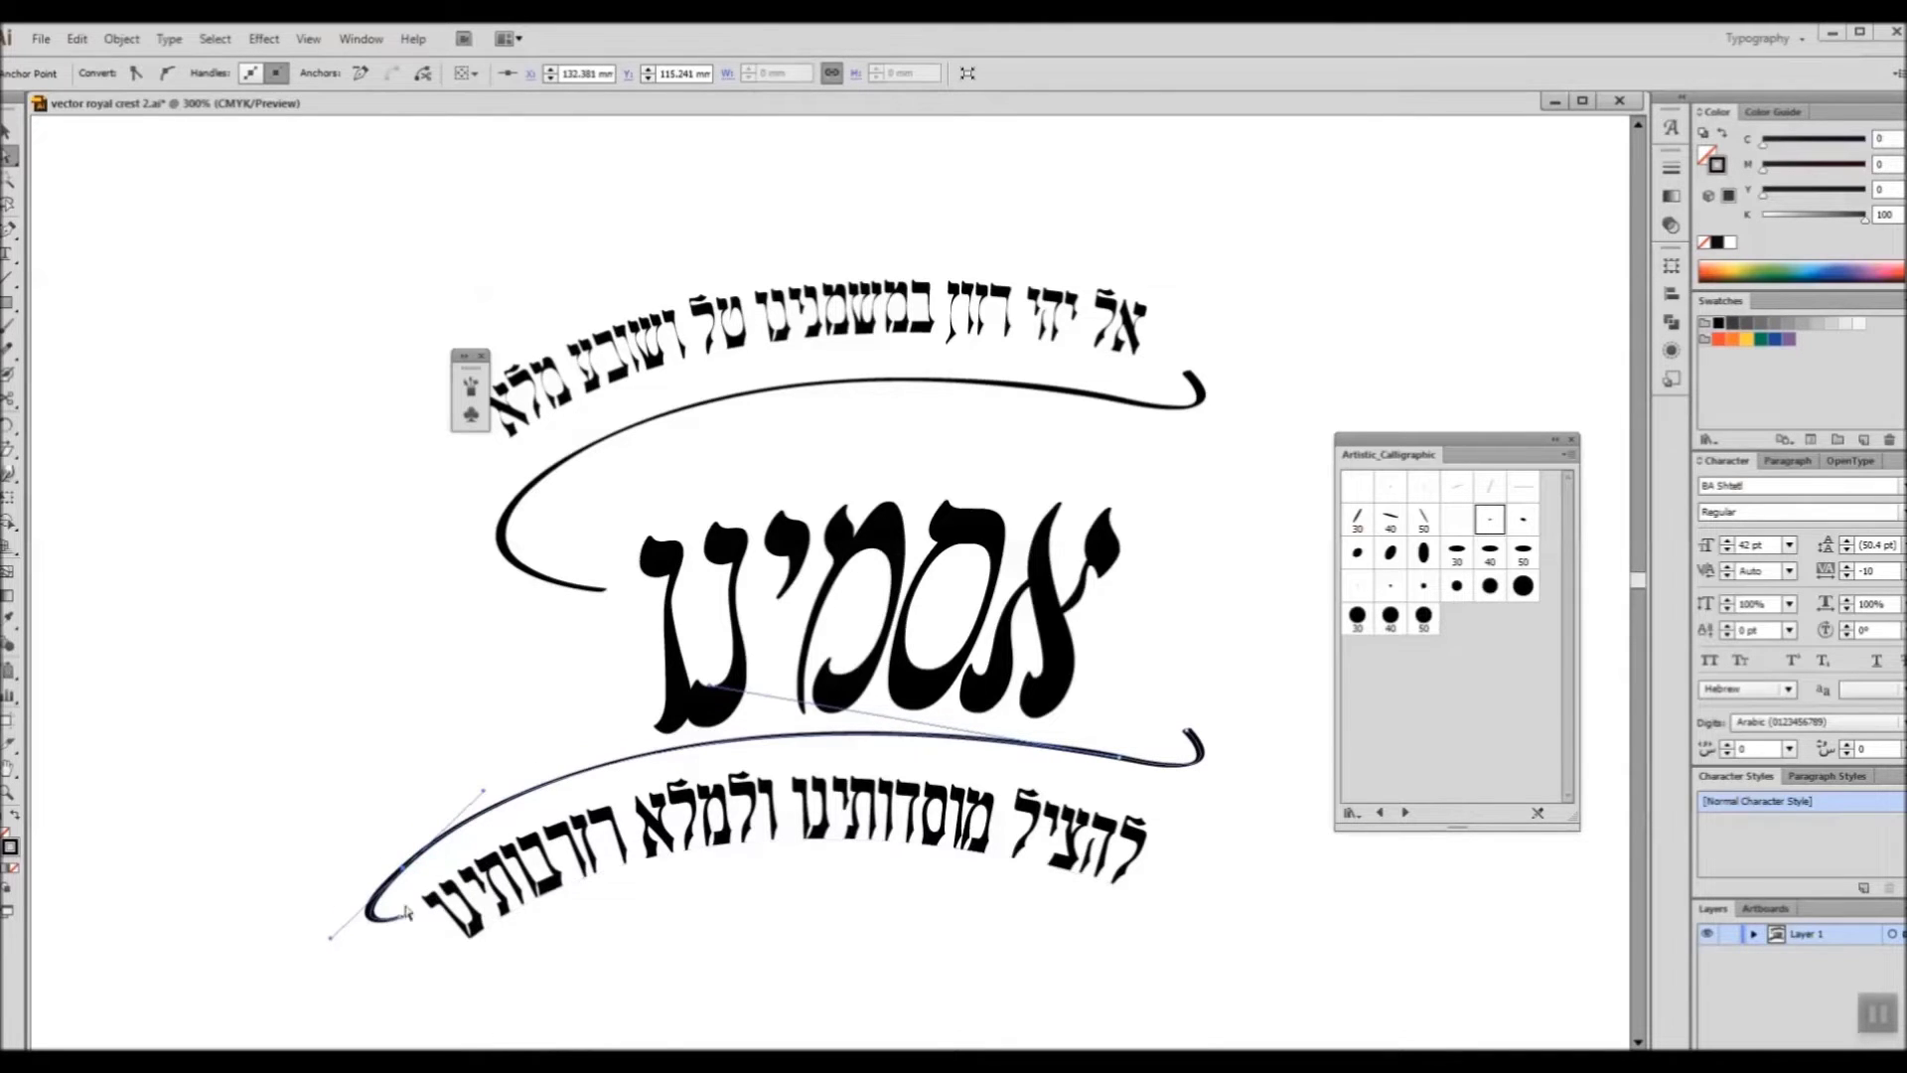
drag(1120, 763, 1296, 820)
click(1102, 402)
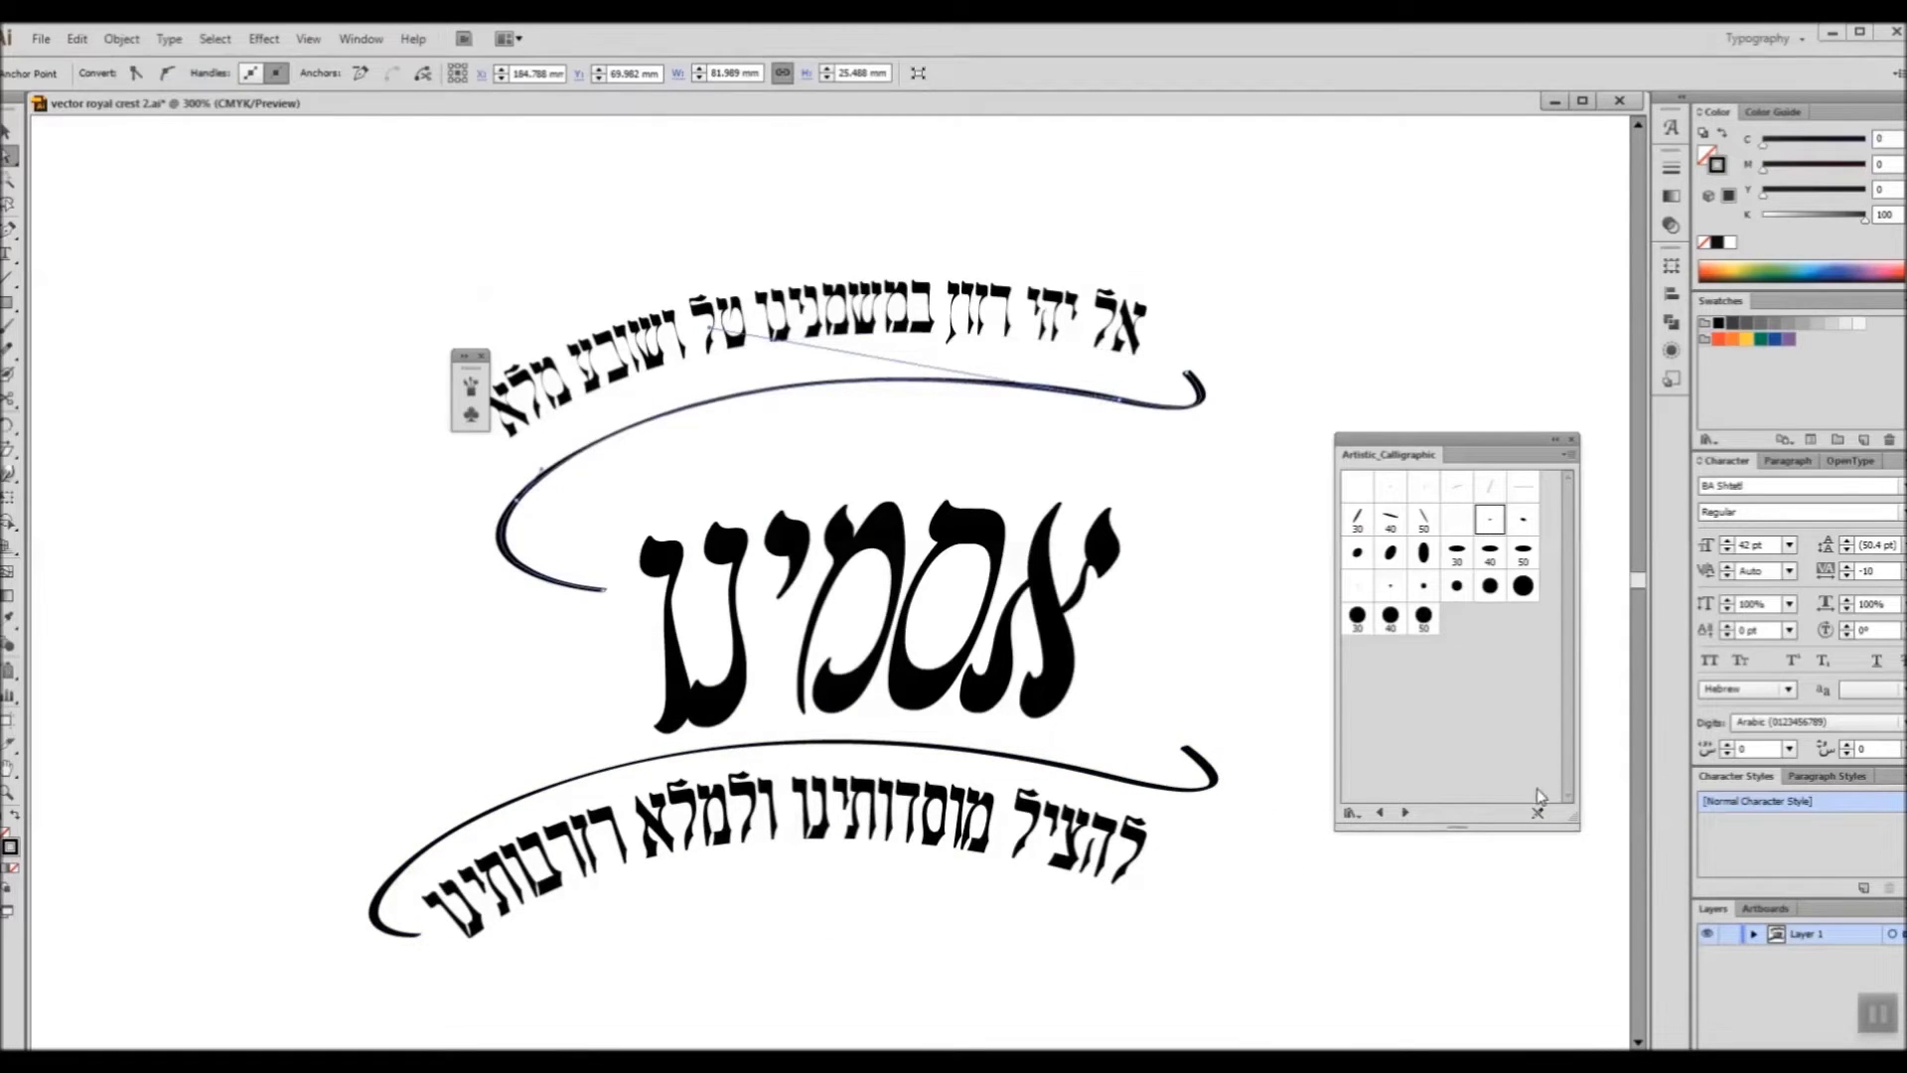
click(1567, 454)
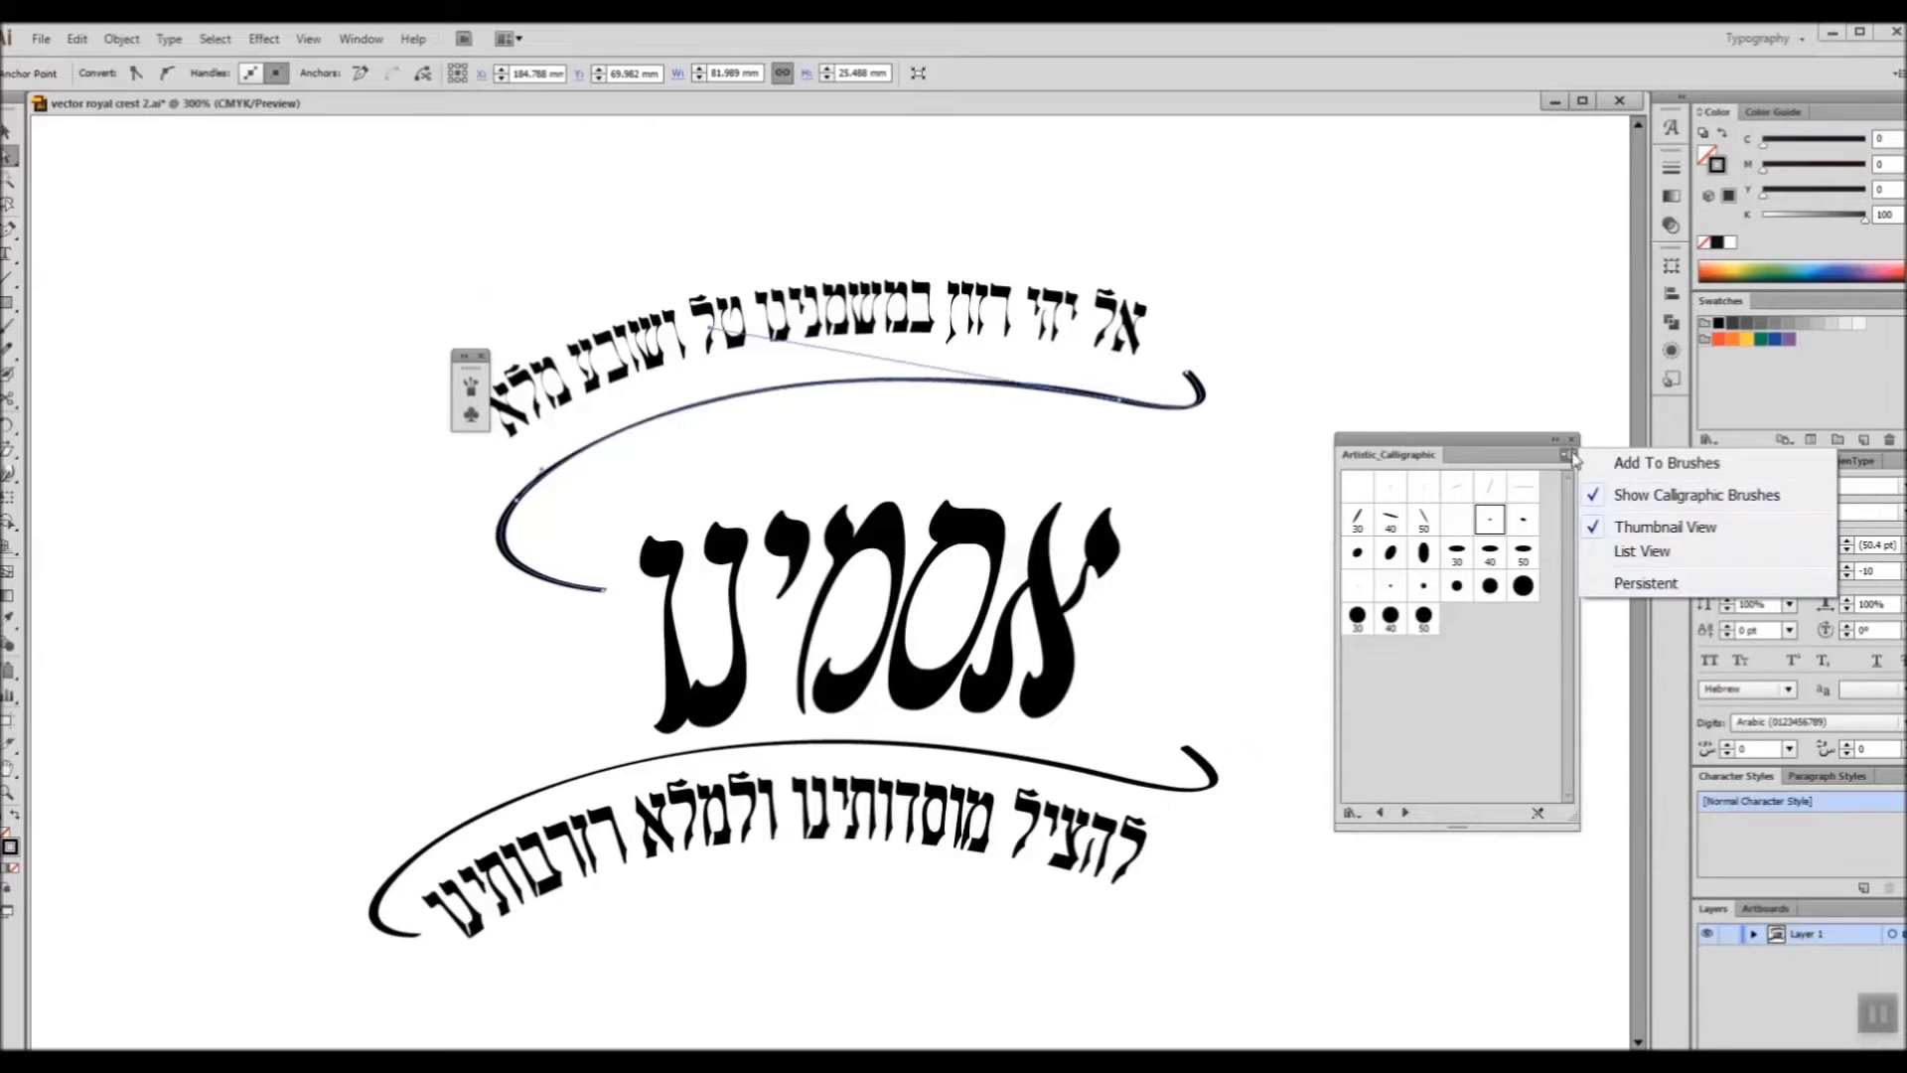
click(1192, 584)
click(1219, 505)
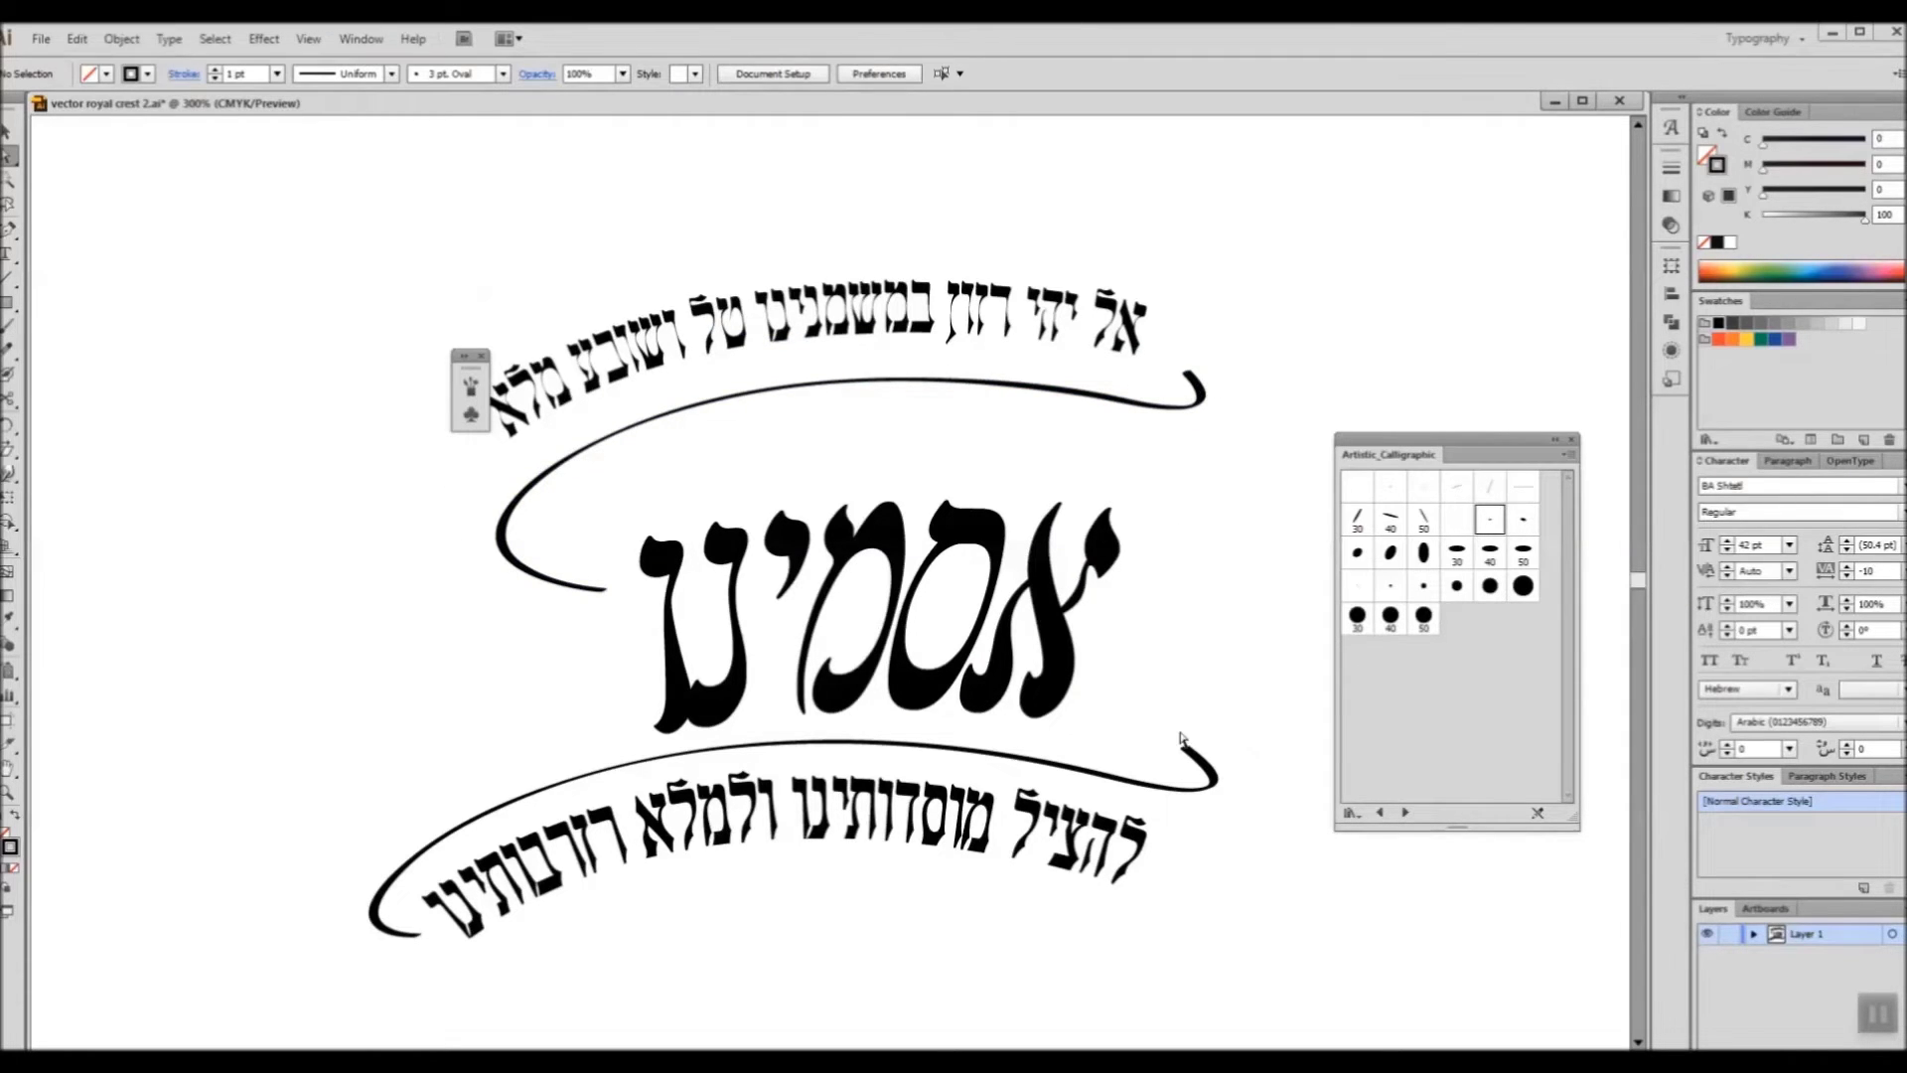
scroll(1199, 731, down, 1)
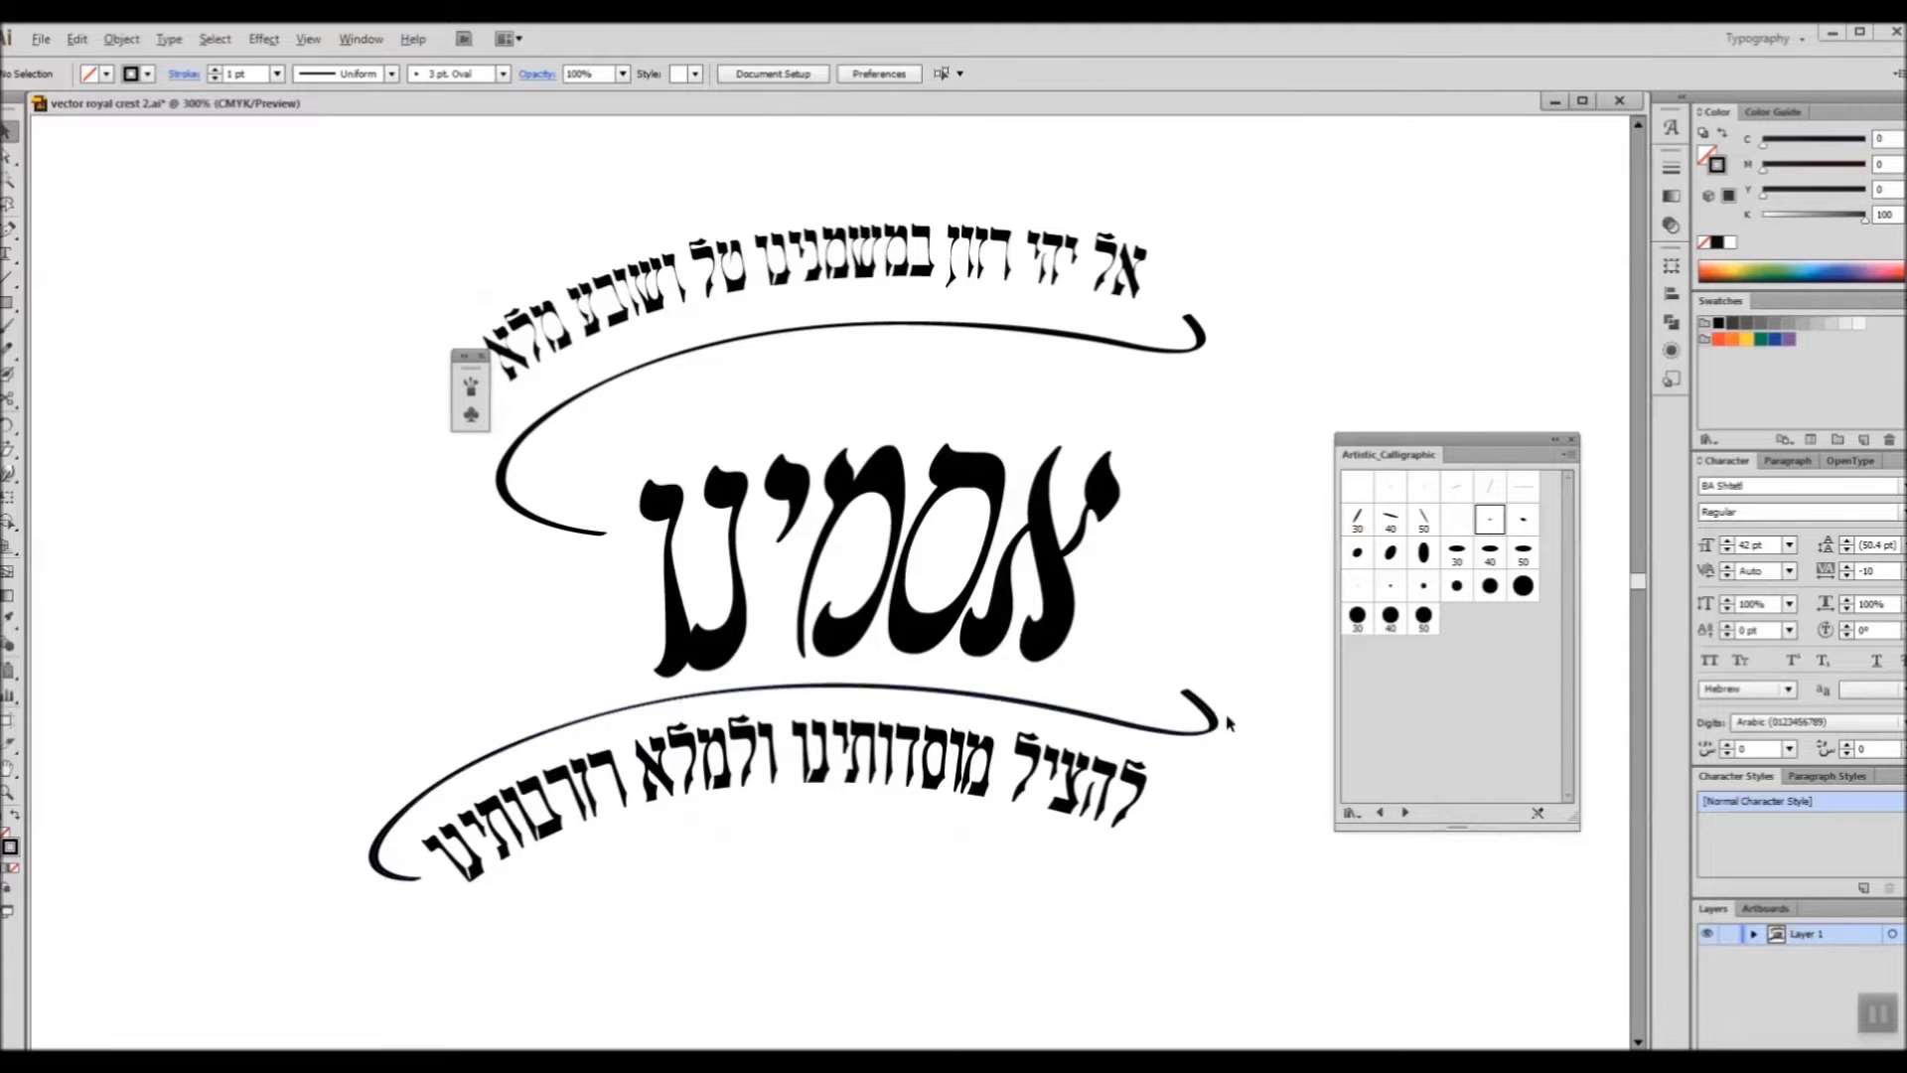
Step: Duplicate the brushed curve straight down below the lower verse and reshape it, pulling both ends inward to follow the verse
drag(1216, 717, 1212, 841)
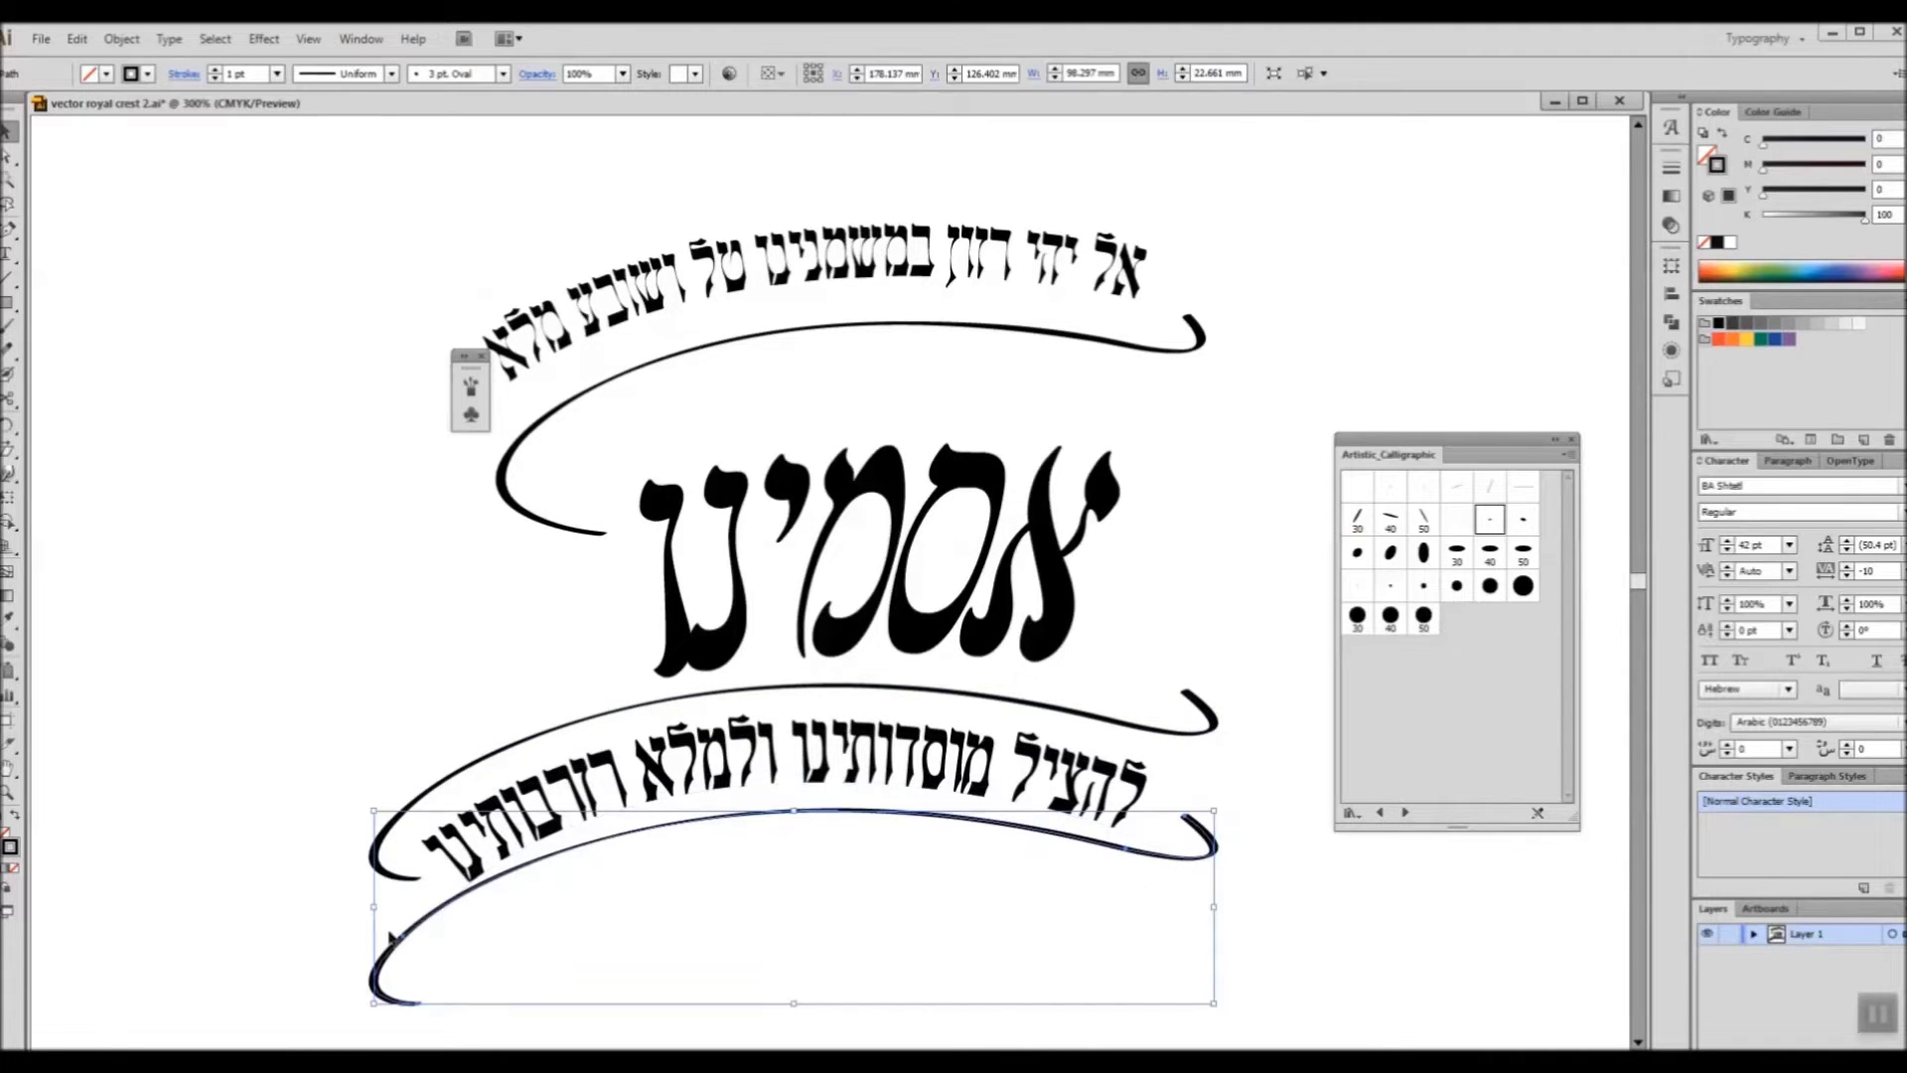
click(466, 906)
click(441, 906)
drag(374, 906, 492, 879)
key(a)
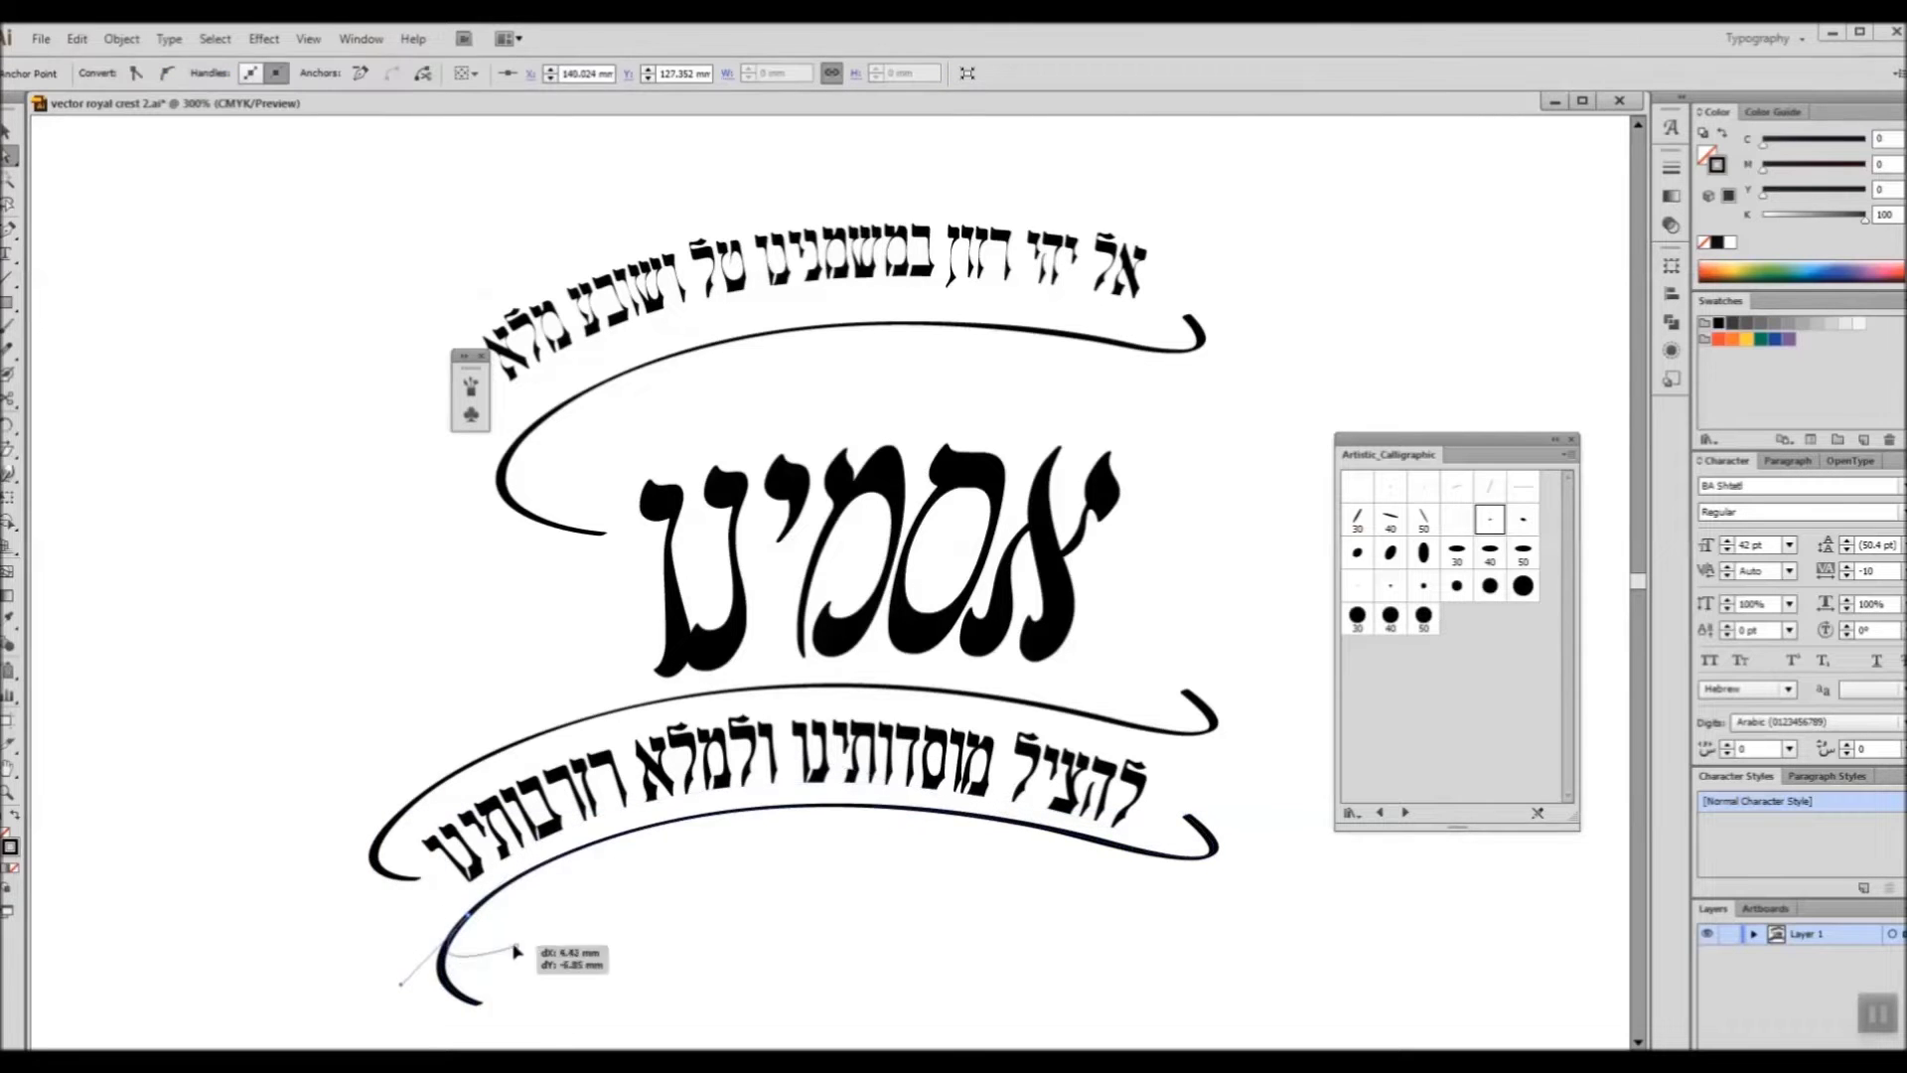
click(1188, 818)
drag(1132, 849, 1061, 841)
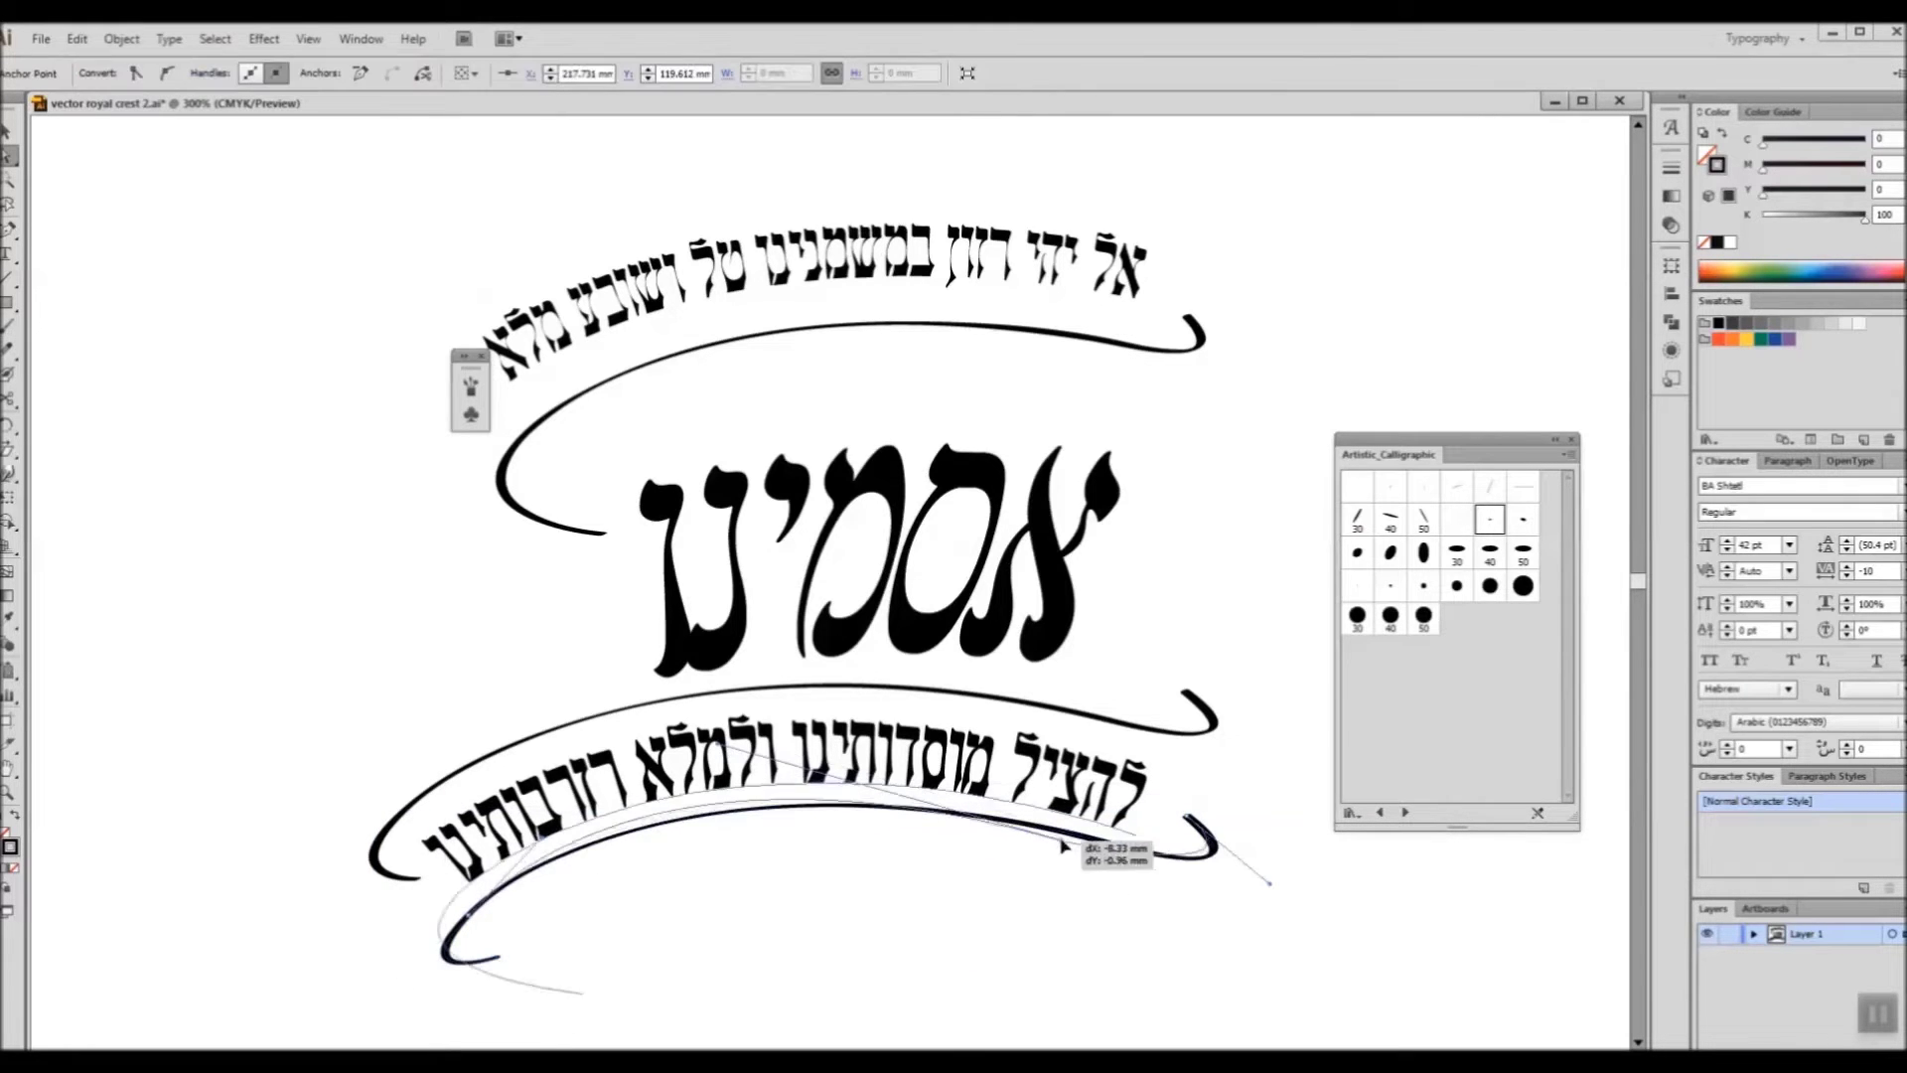
drag(1187, 816, 1145, 811)
drag(1227, 878, 1192, 883)
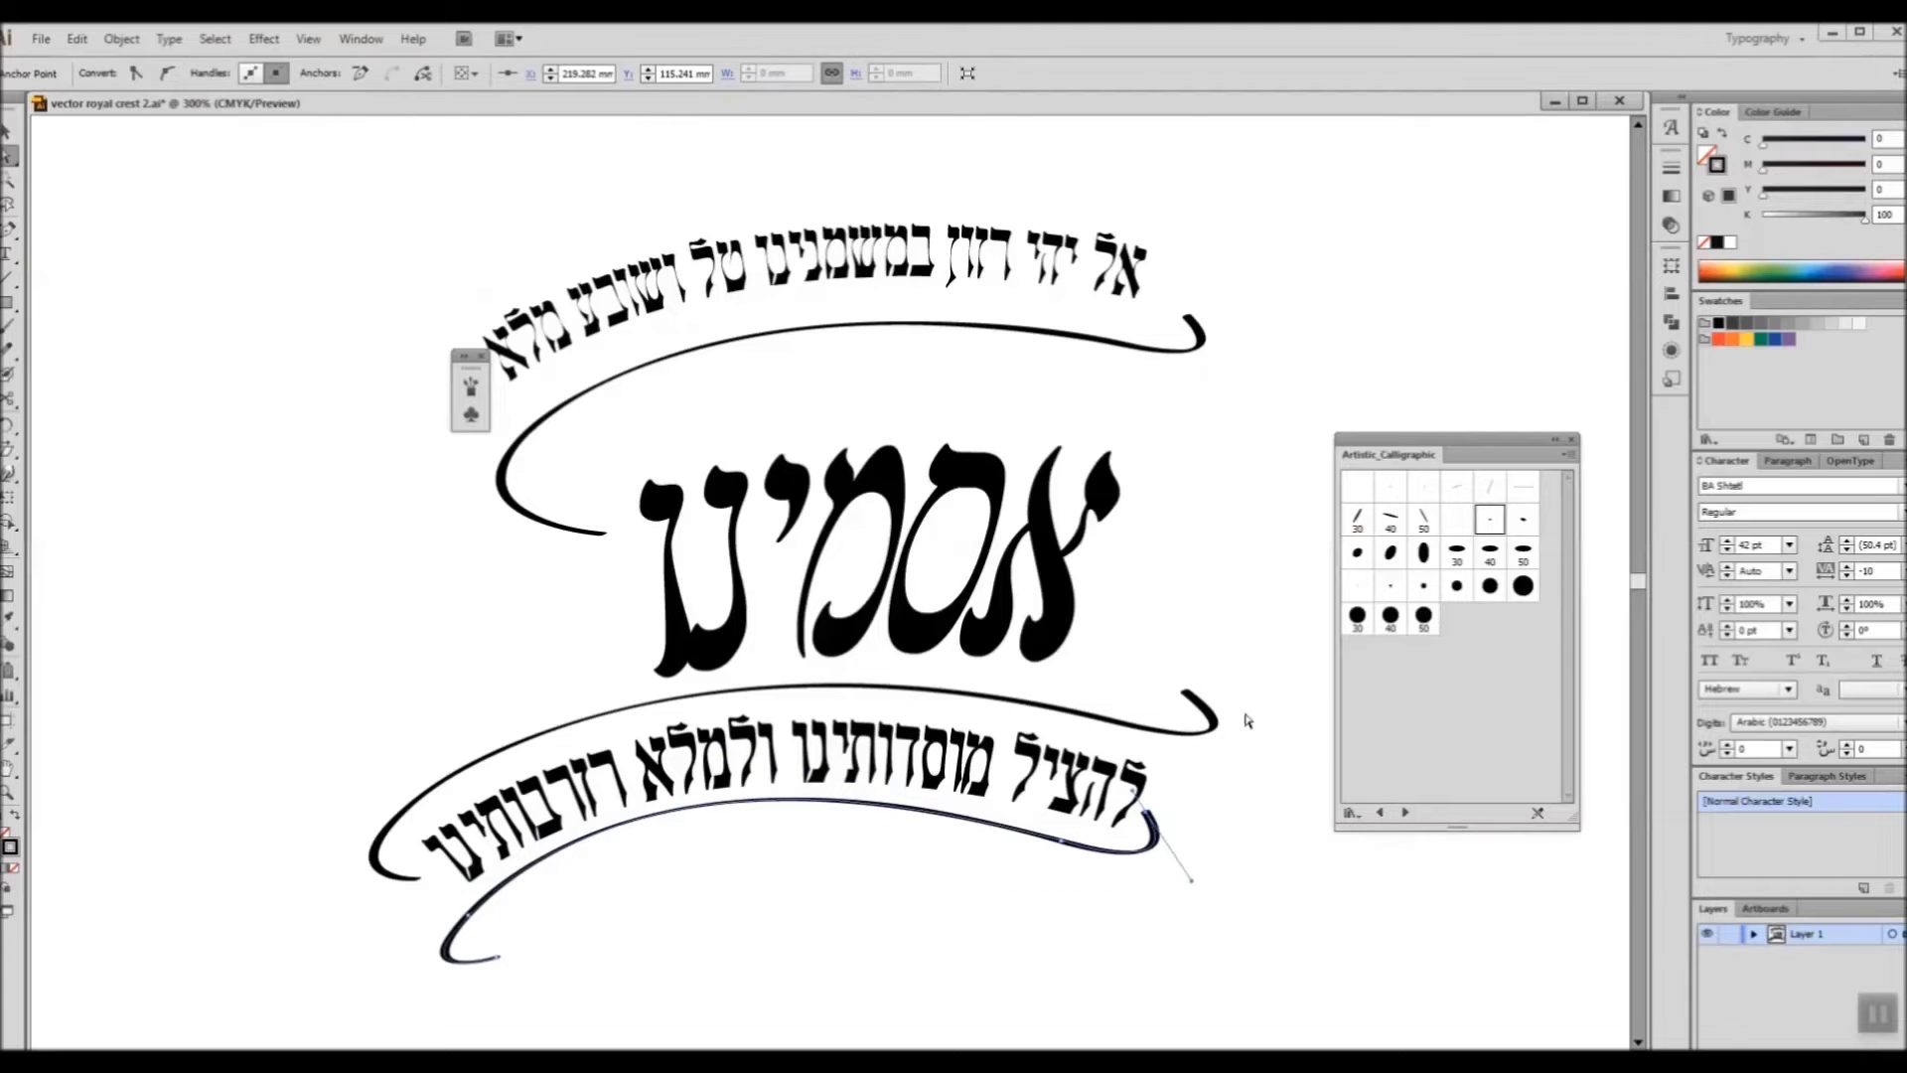
Step: Nudge the lower verse up between its two curves and the upper verse down toward its curve
mouse_move(1087, 771)
mouse_down()
mouse_move(1055, 764)
mouse_move(1075, 760)
mouse_up()
click(1248, 808)
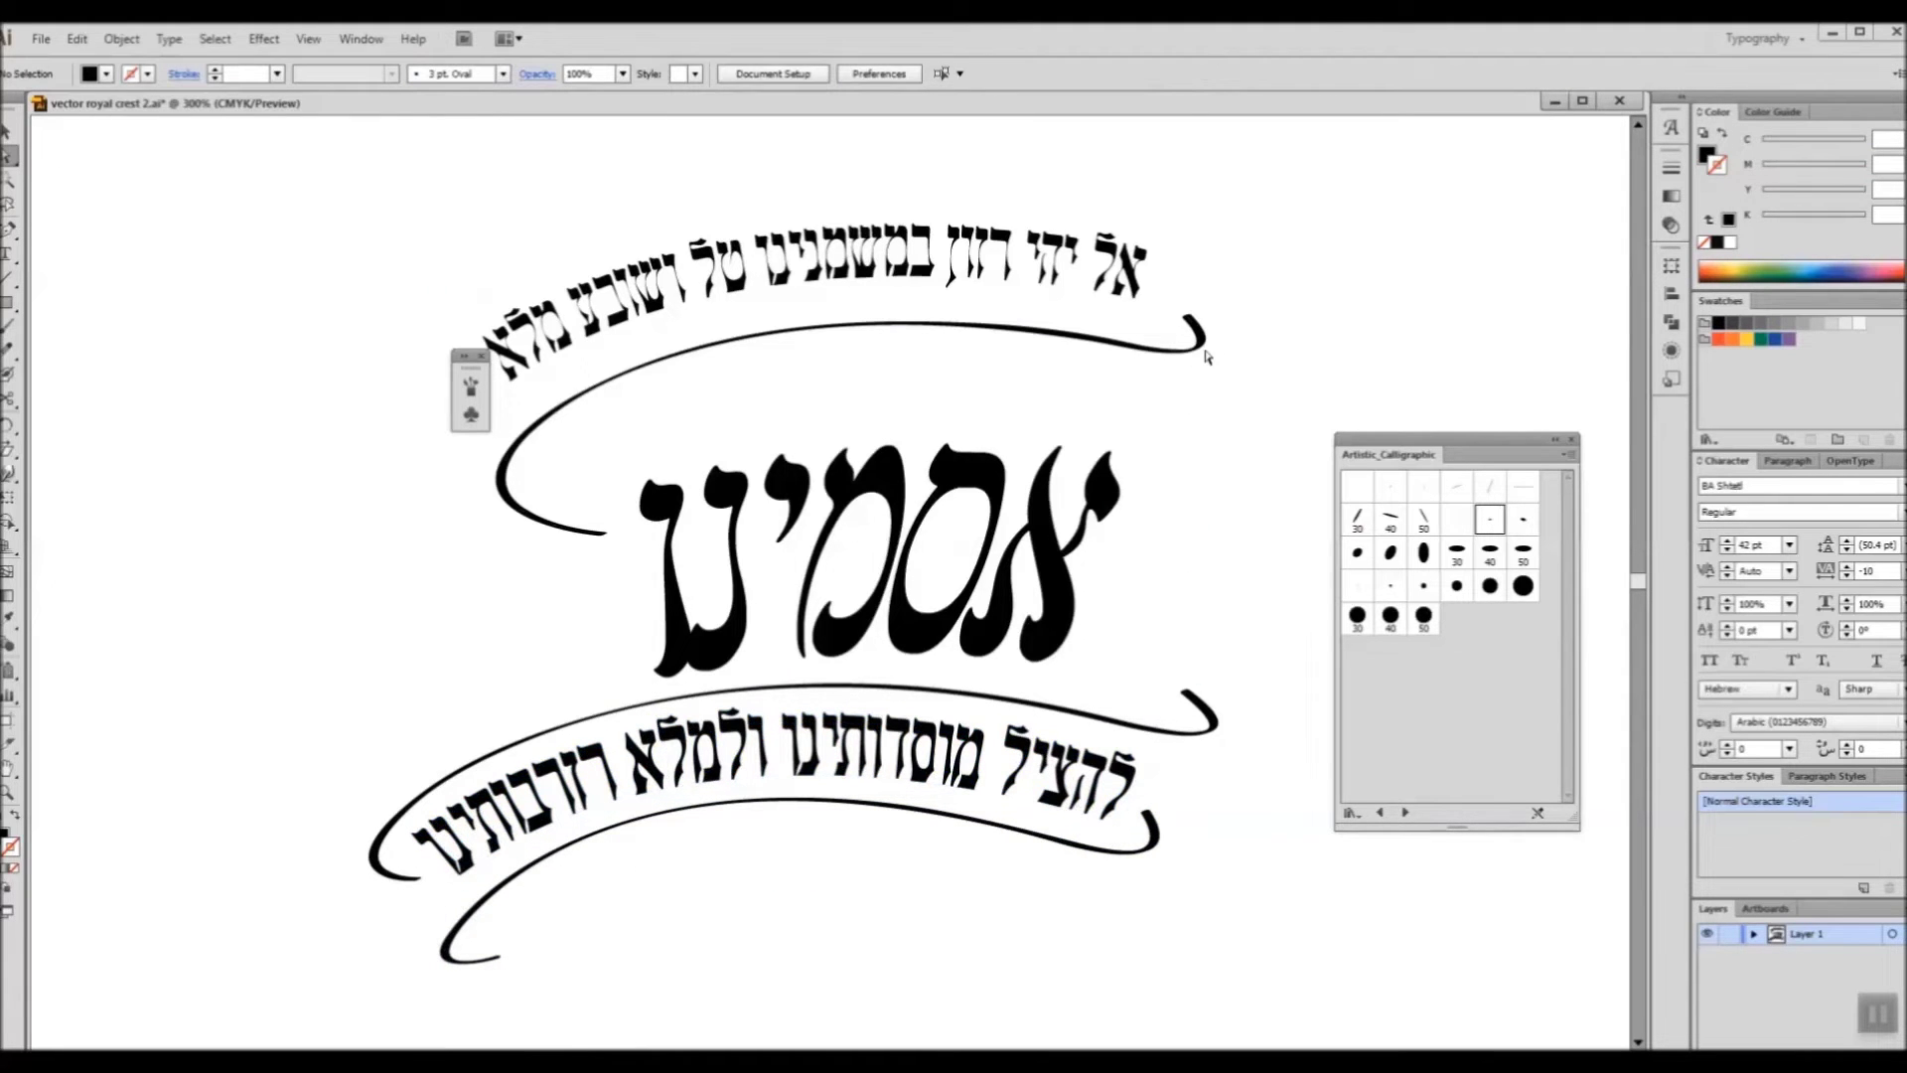
click(1203, 347)
drag(1093, 253, 1106, 269)
click(1316, 359)
Step: Duplicate the upper brushed curve above the upper verse and remove the copy's small hooked end
drag(1198, 314, 1162, 223)
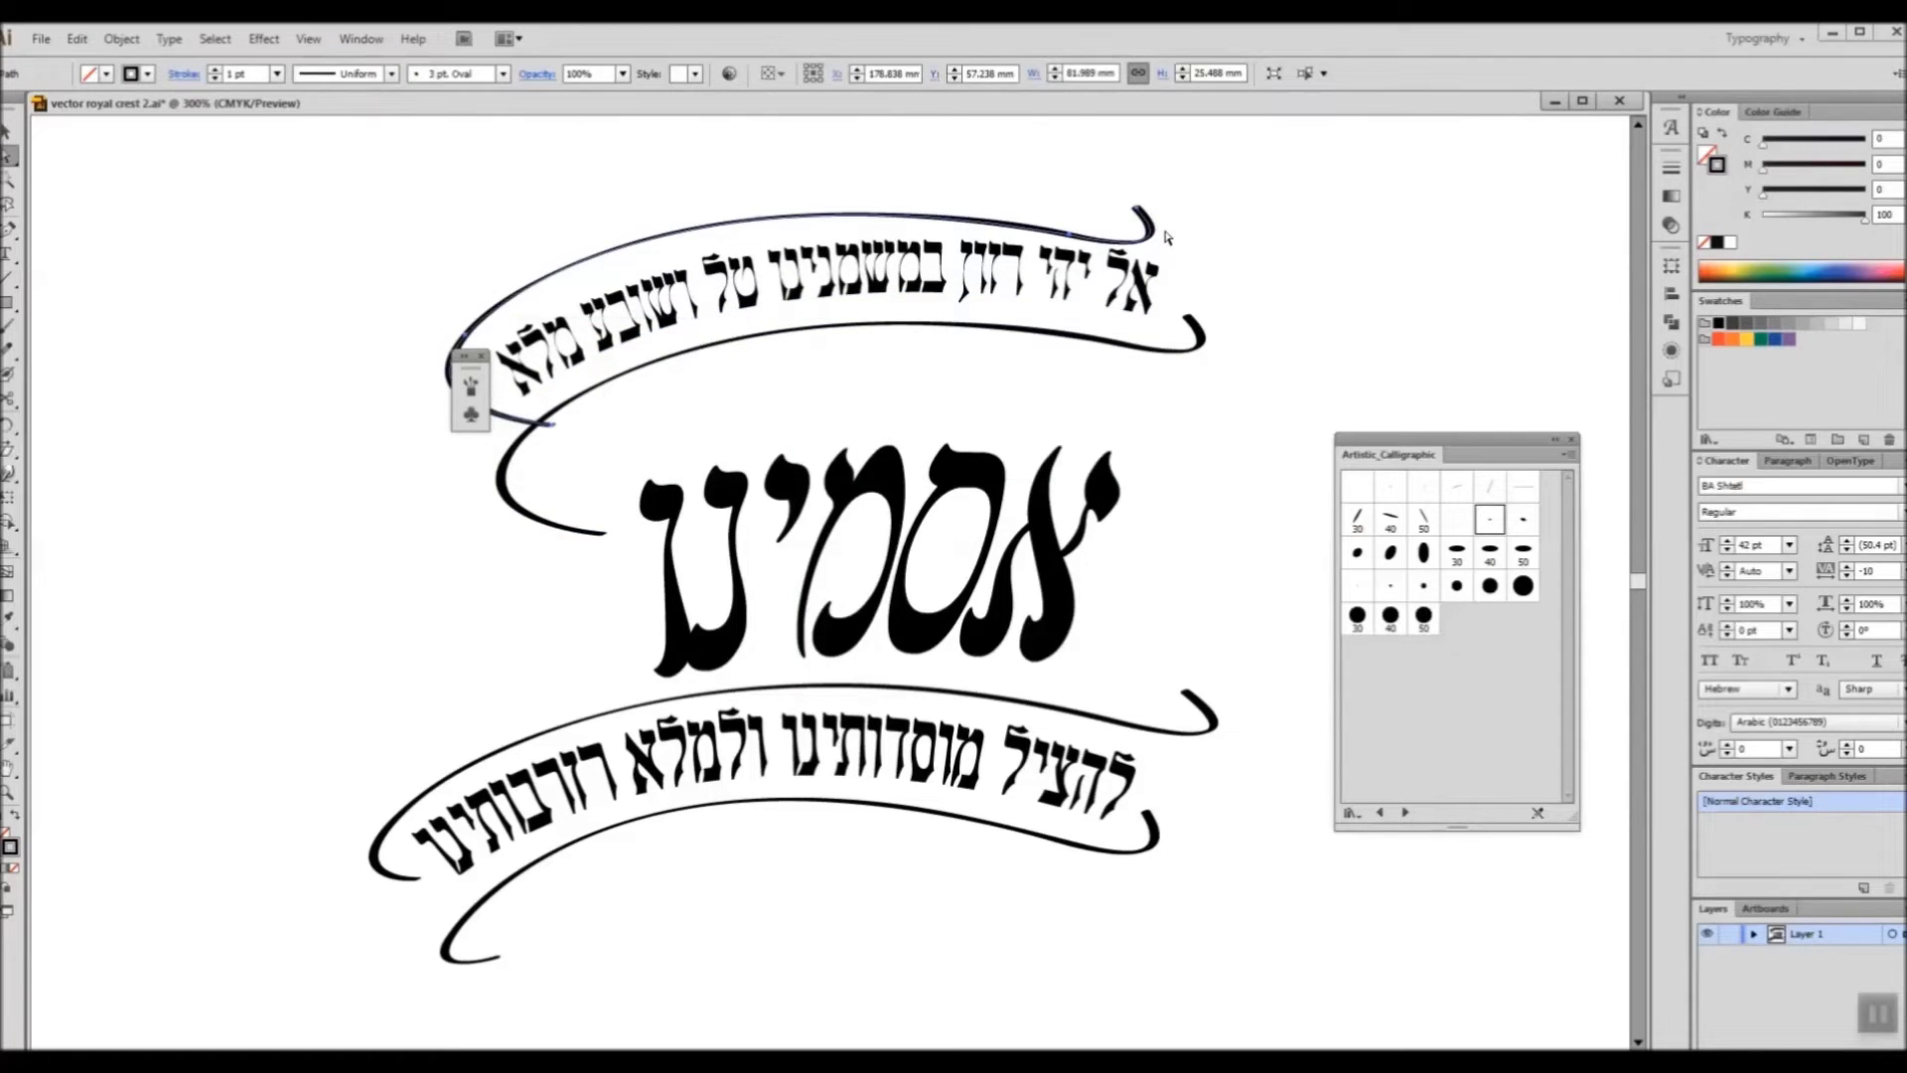
click(1166, 233)
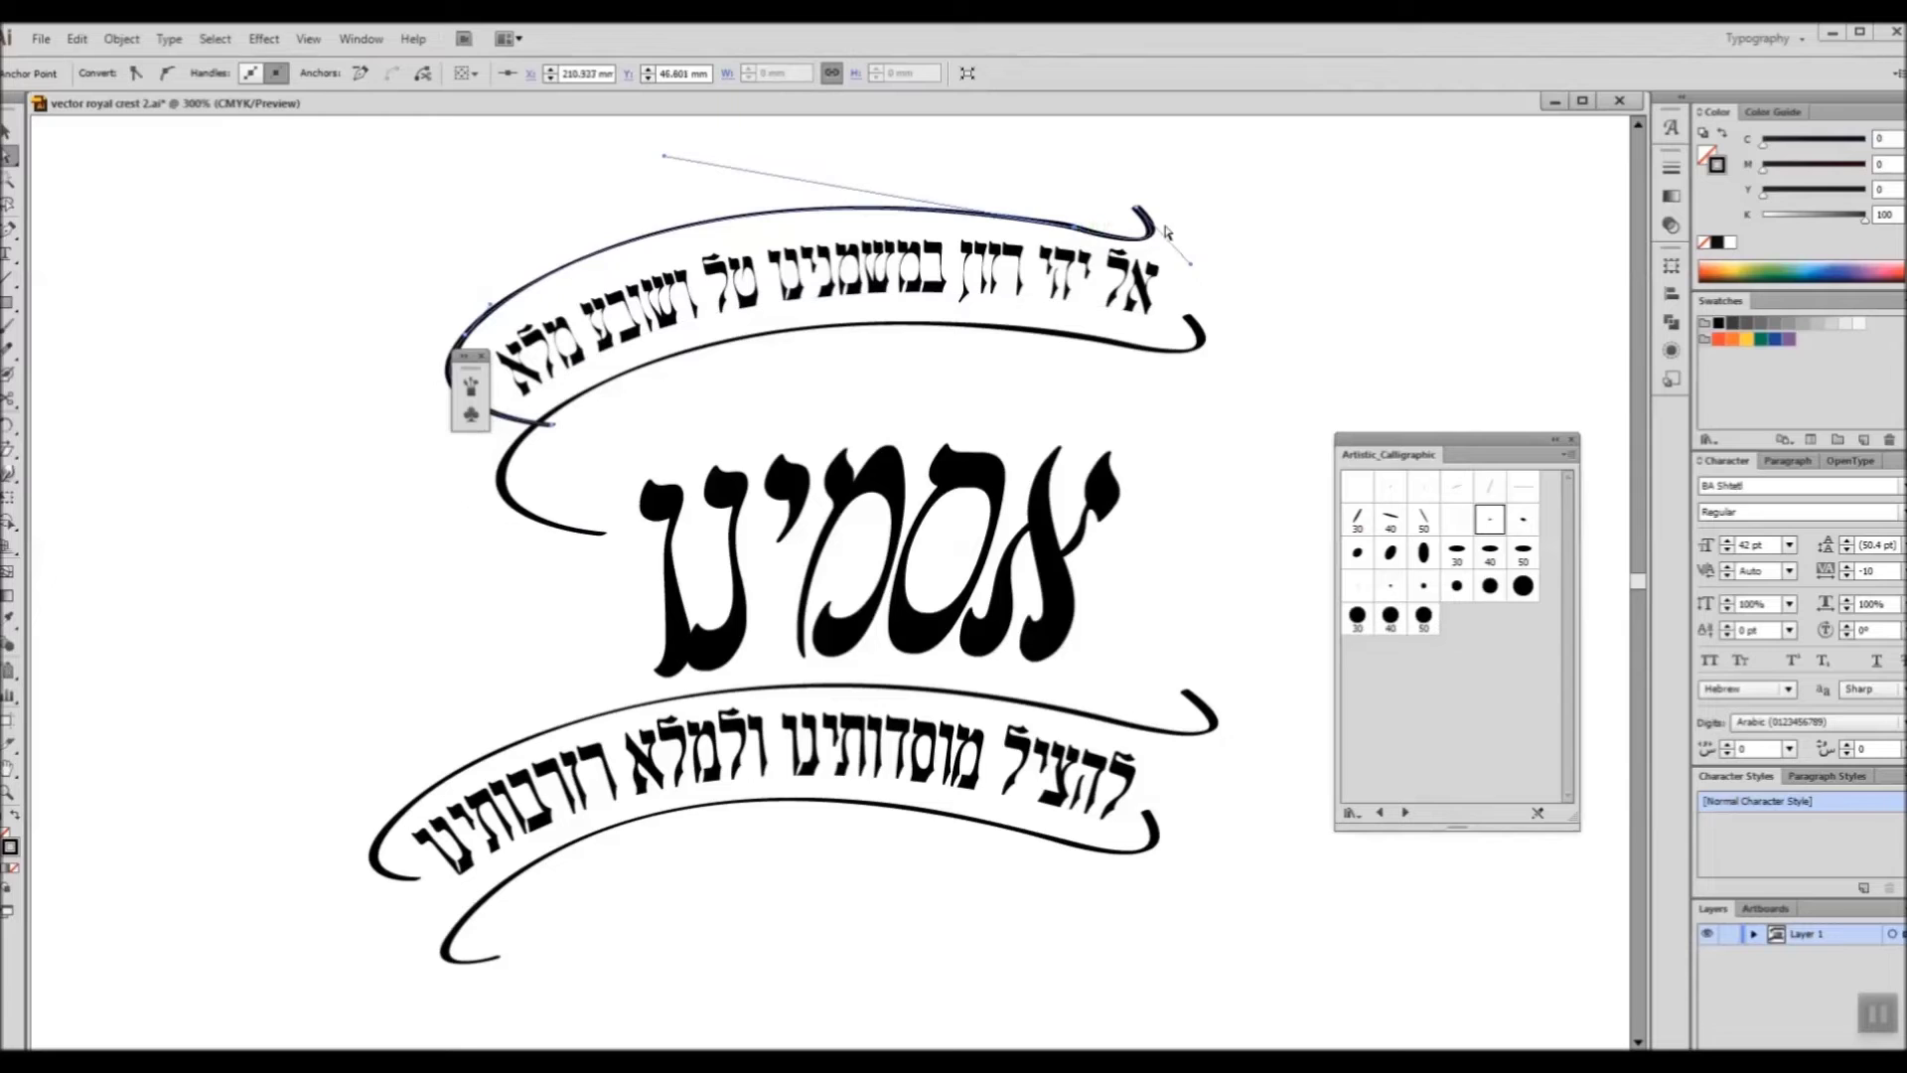
drag(1166, 233, 1121, 232)
key(Delete)
Step: Reshape the top curve's lower end to bend around the end of the upper verse, and nudge the verse to fit
drag(552, 424, 463, 452)
click(422, 407)
click(463, 334)
drag(509, 288, 513, 296)
drag(463, 453, 479, 475)
drag(536, 357, 531, 363)
Step: Unite all the shapes of the word "אסמינו" into one shape
key(v)
click(725, 485)
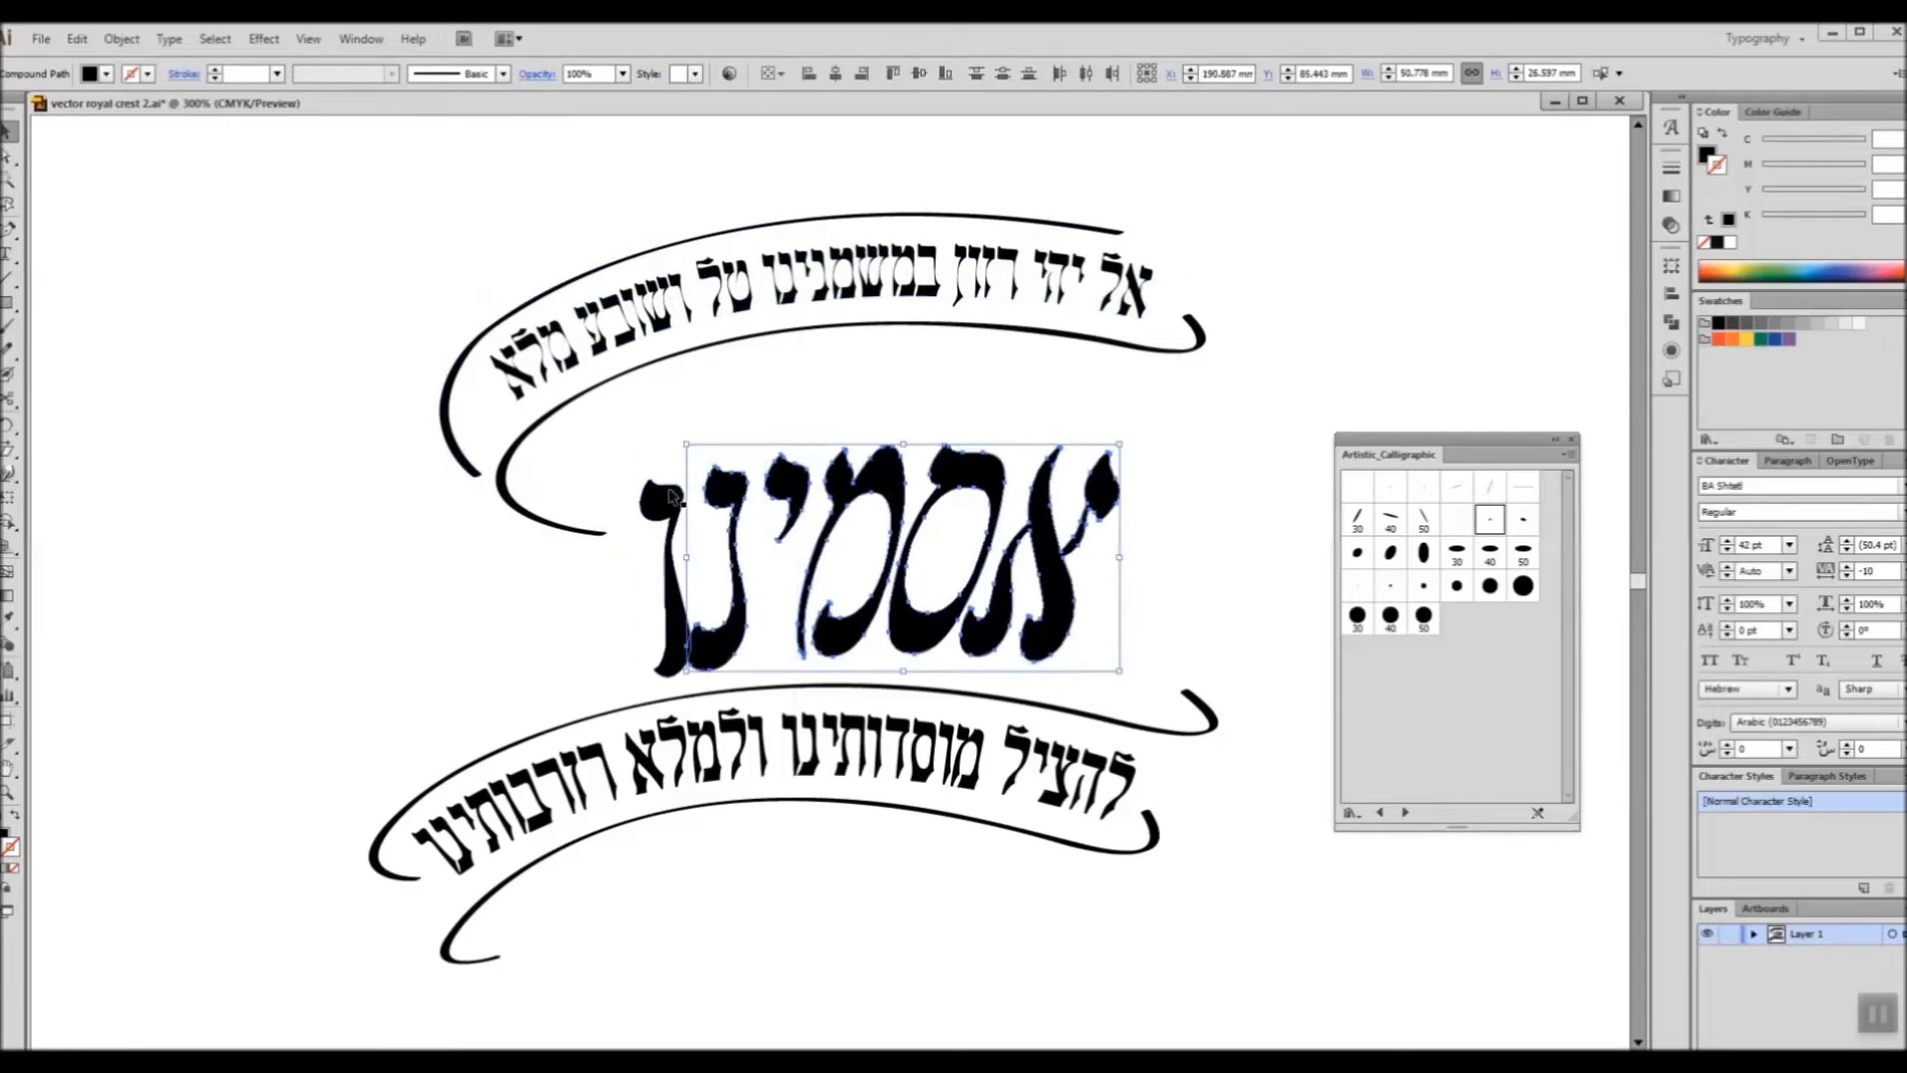
shift+click(671, 496)
click(1671, 320)
click(1436, 296)
Step: Enlarge the word "אסמינו" to fill the space under the upper verse and move the lower verse with its curves up closer
drag(1121, 443, 1207, 390)
drag(1067, 457, 1017, 345)
drag(347, 948, 1232, 646)
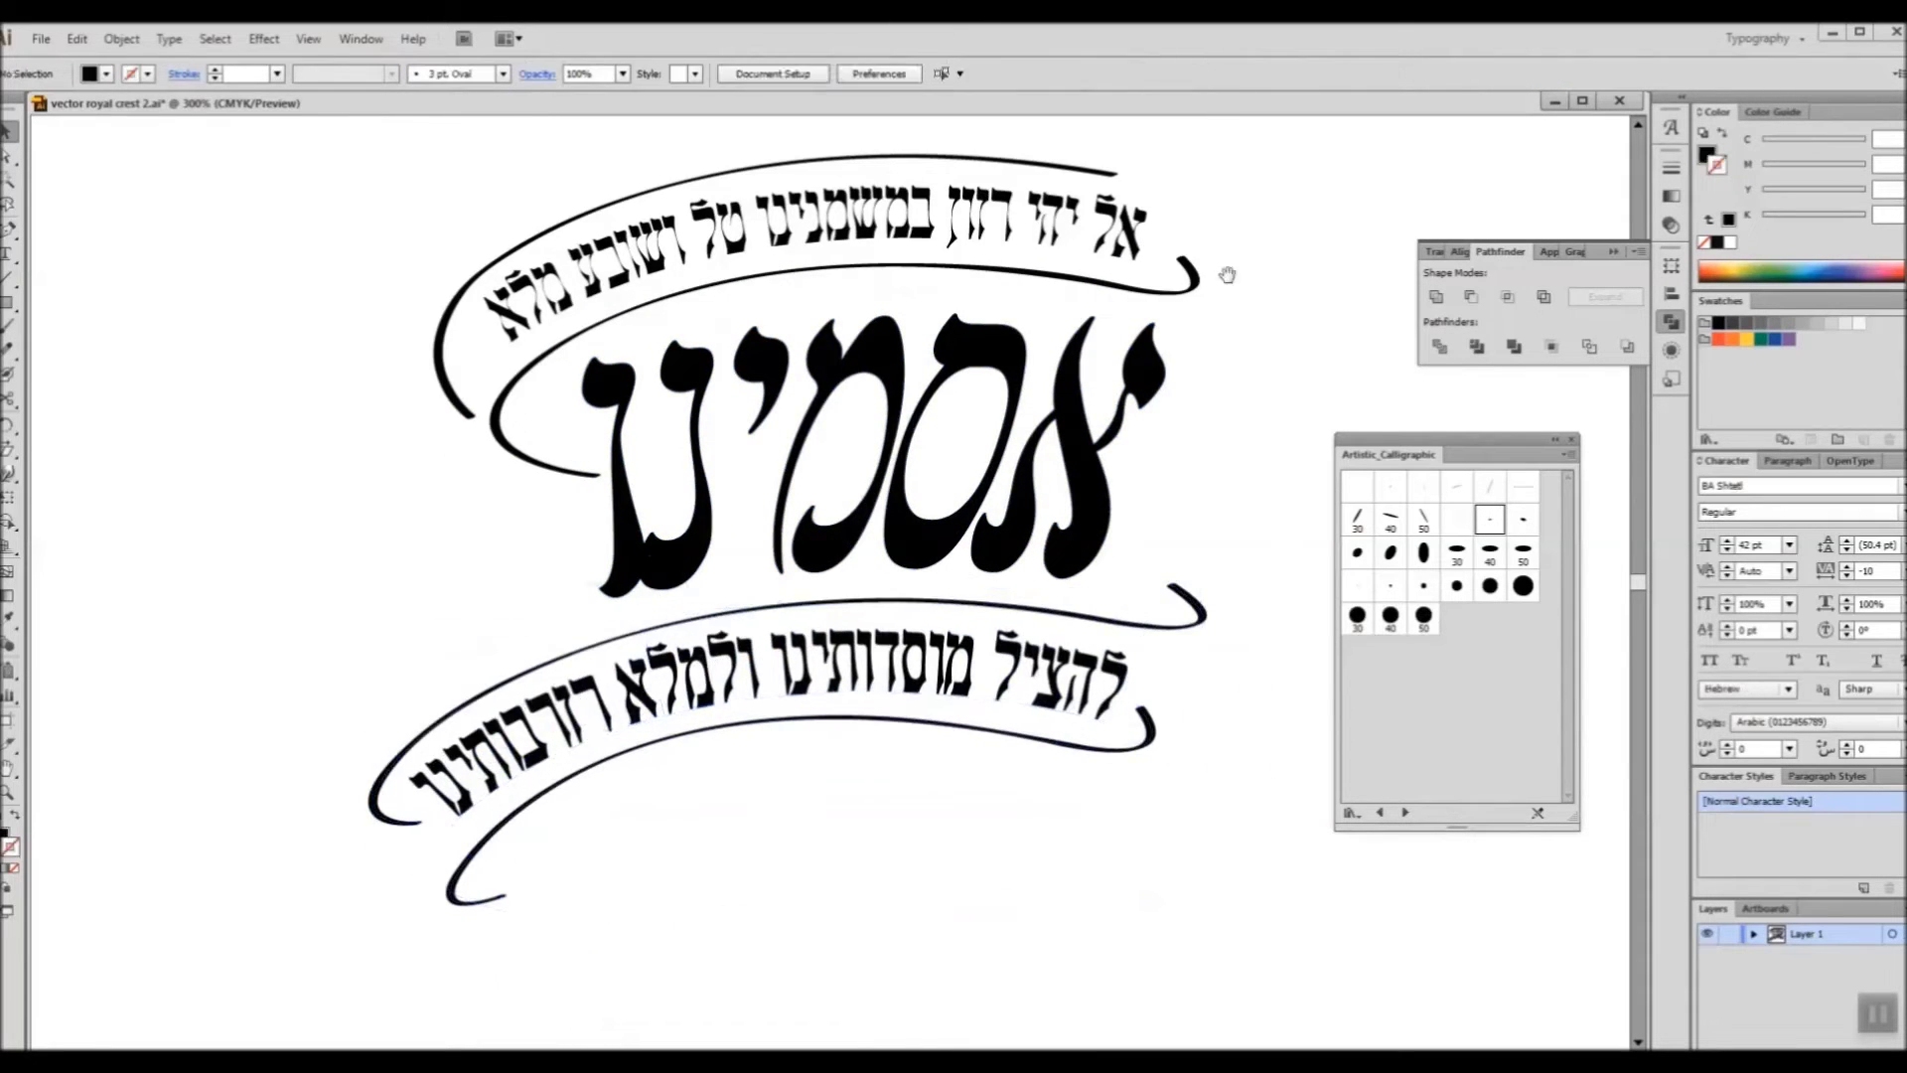
Step: Extend the top curve's open end outward past the start of the upper verse and smooth its arch
drag(1227, 274, 1206, 376)
key(a)
click(1094, 278)
drag(675, 213, 685, 158)
key(ctrl+z)
drag(1094, 277, 1161, 289)
drag(740, 226, 686, 206)
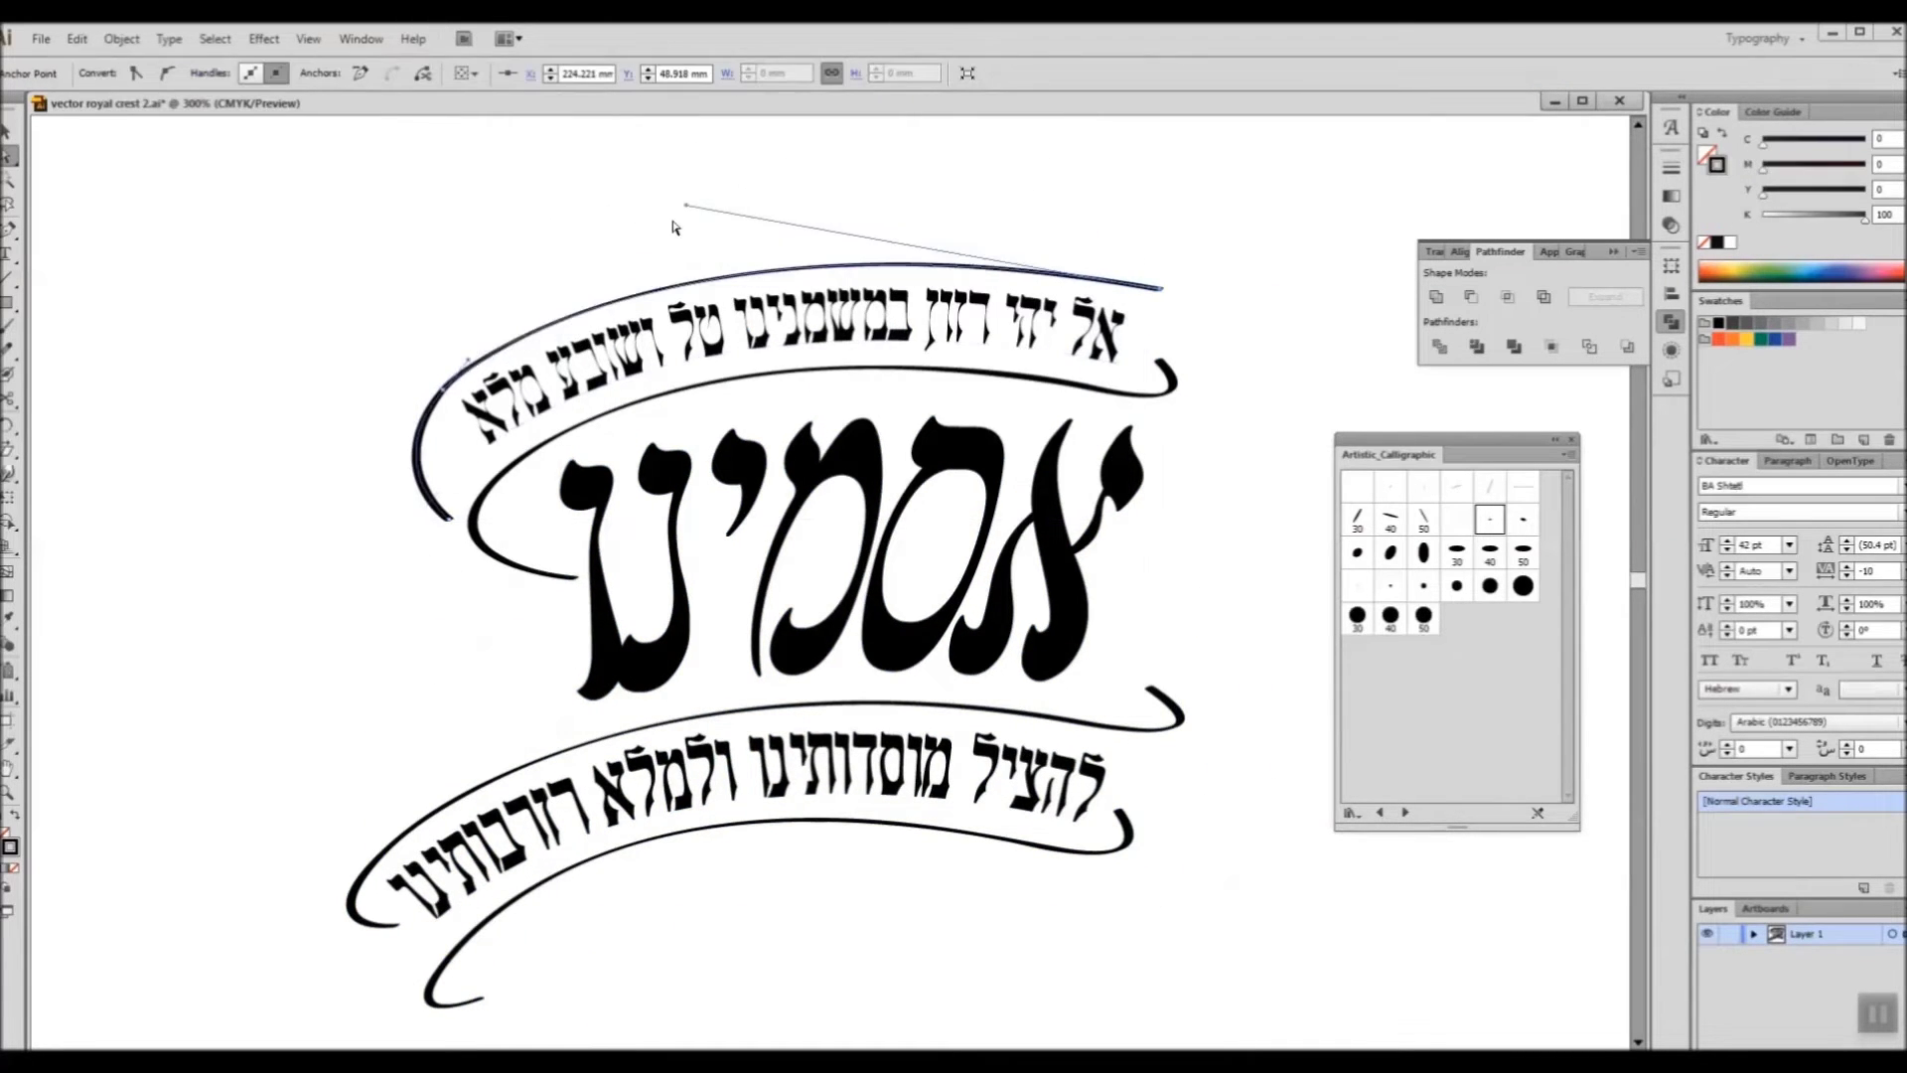
drag(467, 359, 489, 334)
click(1157, 360)
drag(1157, 360, 1159, 304)
key(ctrl+z)
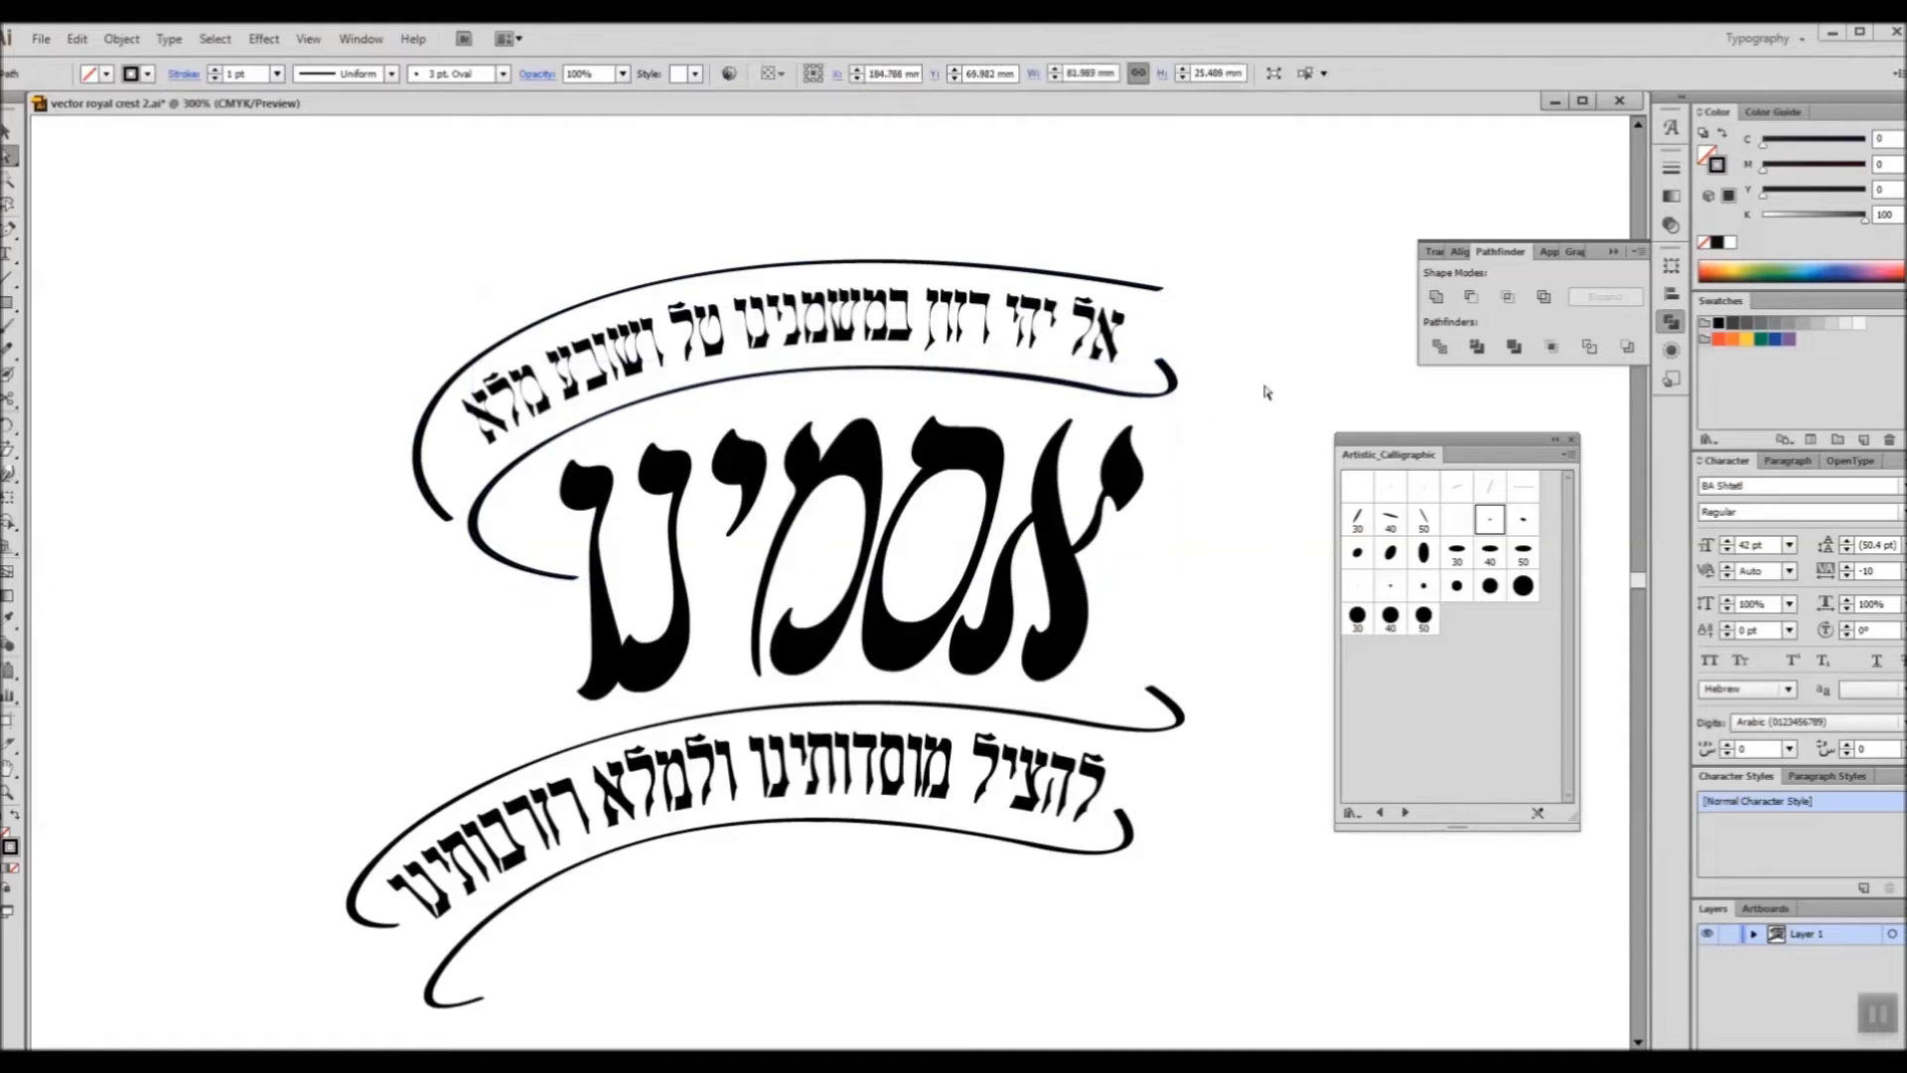
click(1267, 393)
Step: Draw a curved Pen stroke joining the hooked ends of the two lower curves at the start of the lower verse
key(p)
click(1119, 812)
drag(1130, 763, 1160, 744)
ctrl+click(1234, 715)
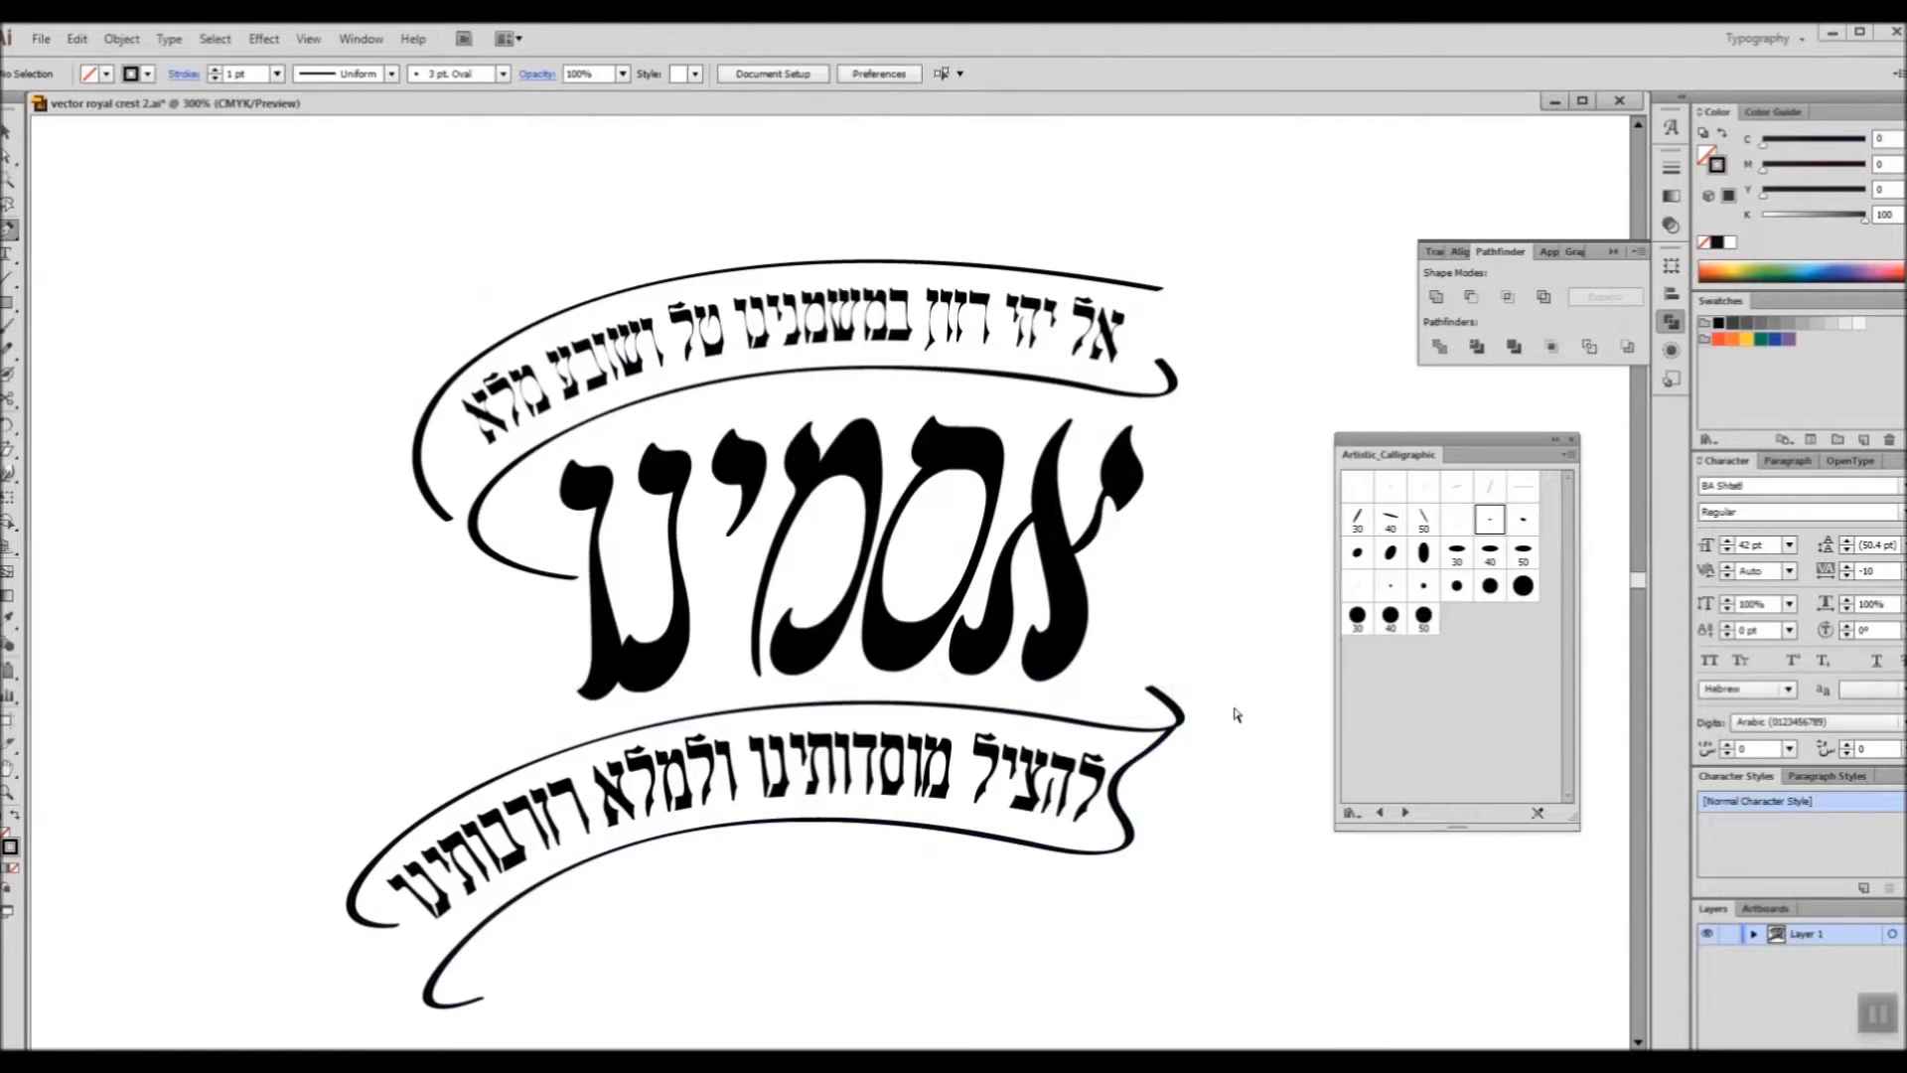
click(1130, 763)
scroll(1172, 754, up, 2)
ctrl+click(1205, 693)
Step: Draw a curved Pen stroke joining the looped ends of the two lower curves, closing the ribbon at the verse's other end
drag(695, 695, 1584, 298)
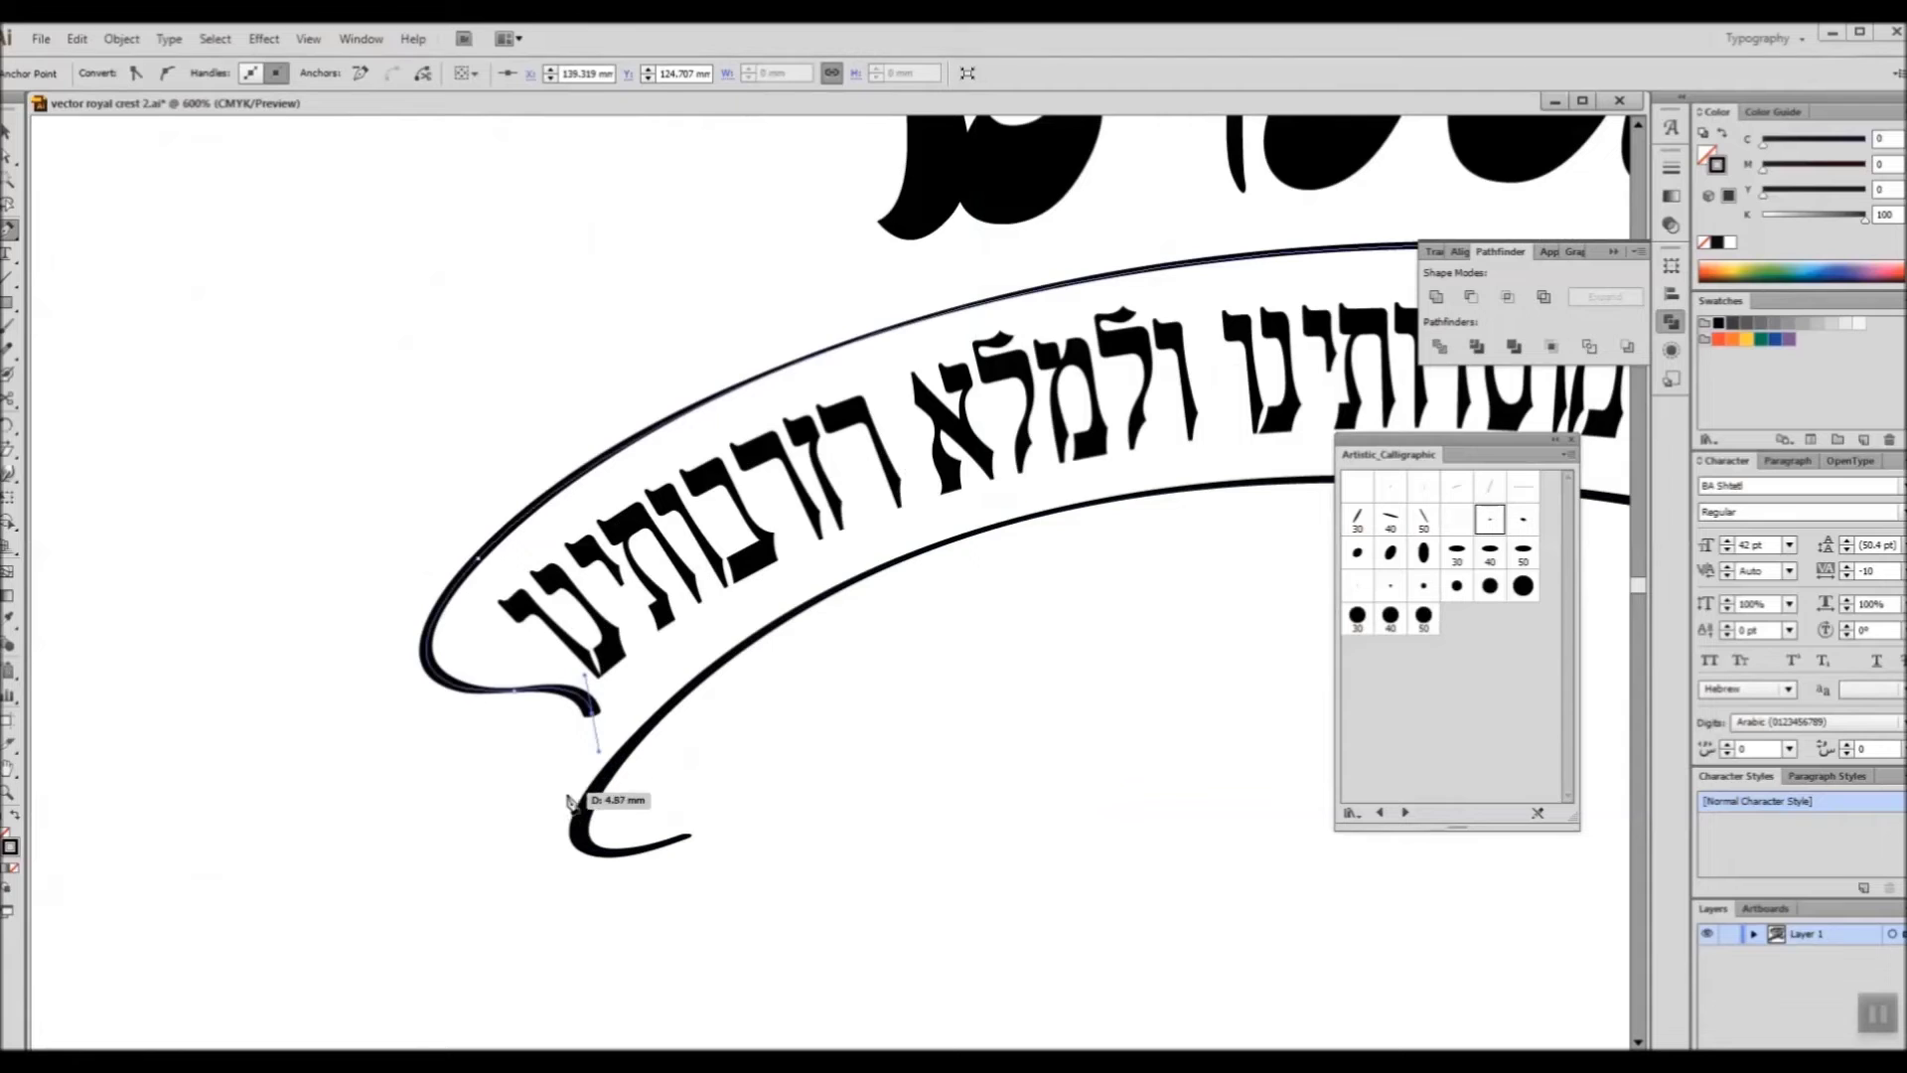
click(592, 713)
drag(566, 794, 752, 827)
scroll(557, 792, down, 2)
ctrl+click(752, 821)
drag(1102, 673, 957, 812)
click(1161, 321)
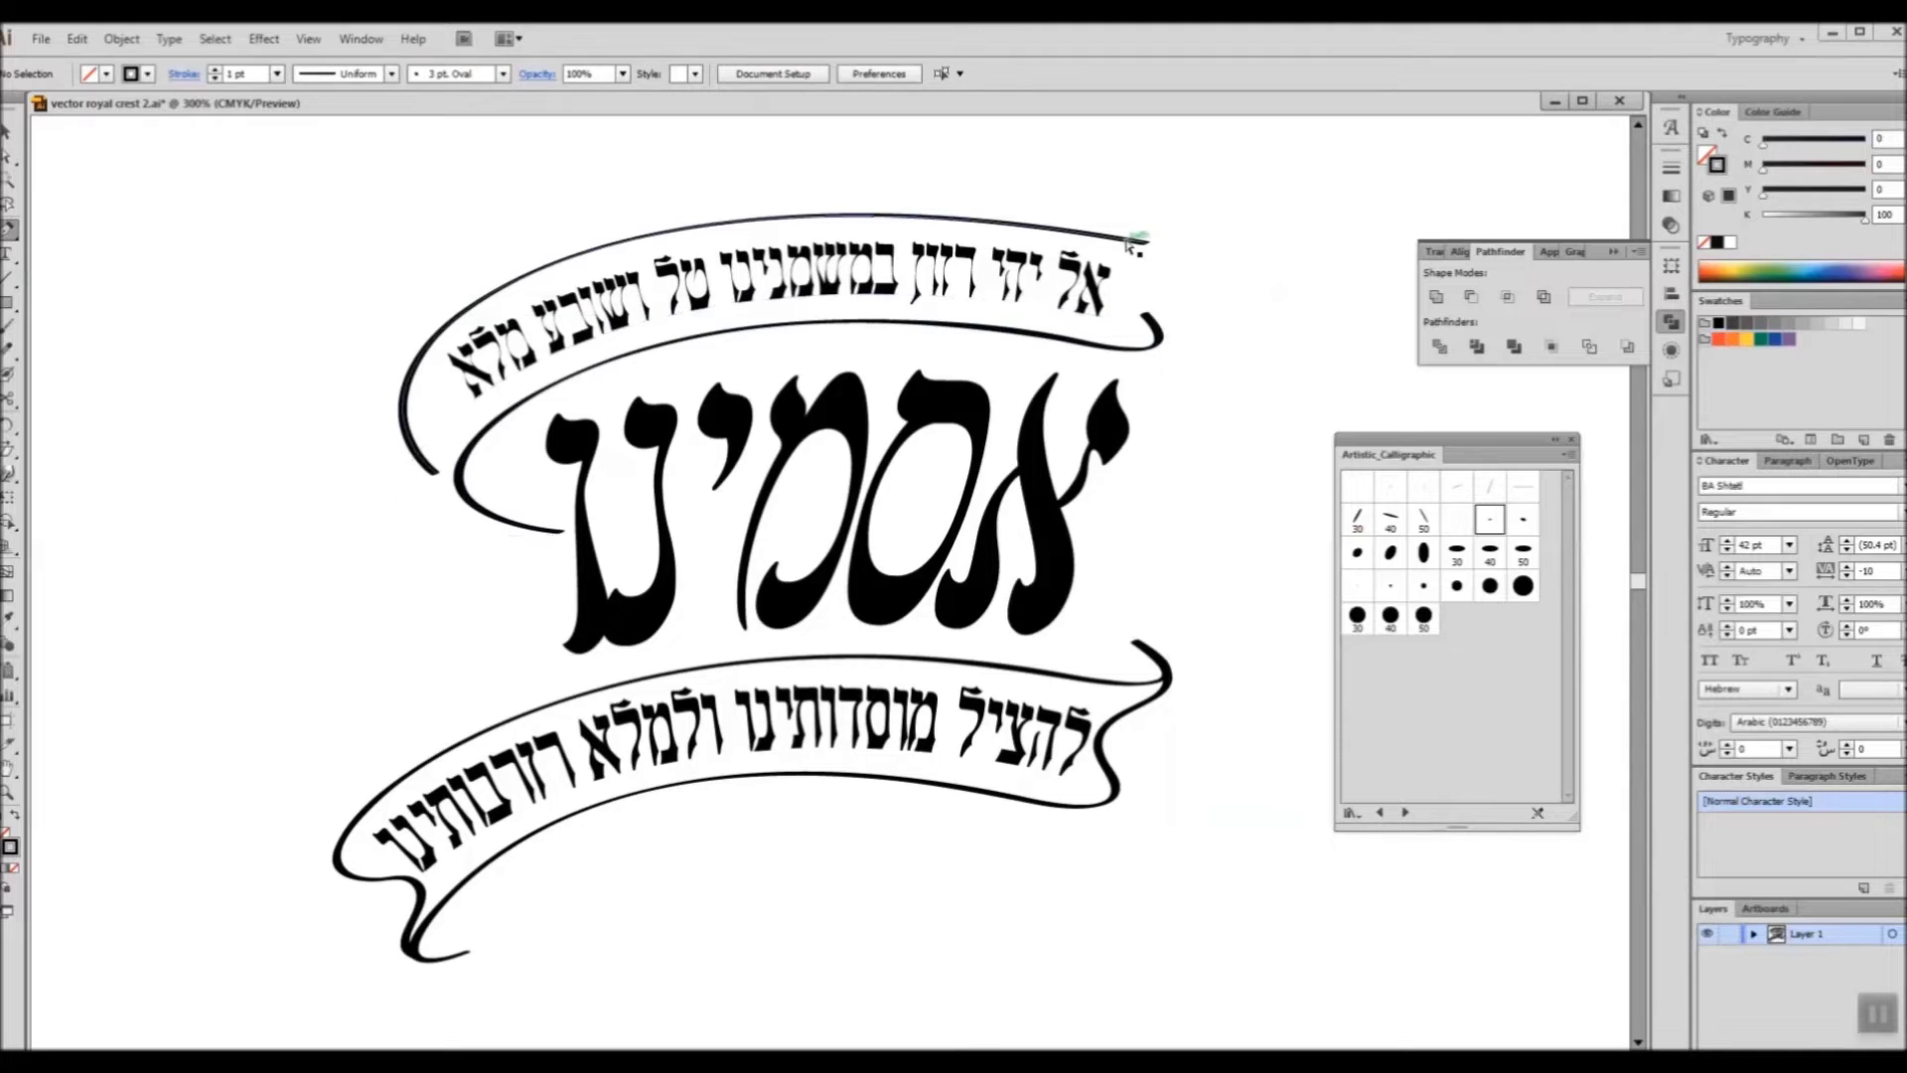
scroll(1167, 398, down, 1)
key(ctrl+z)
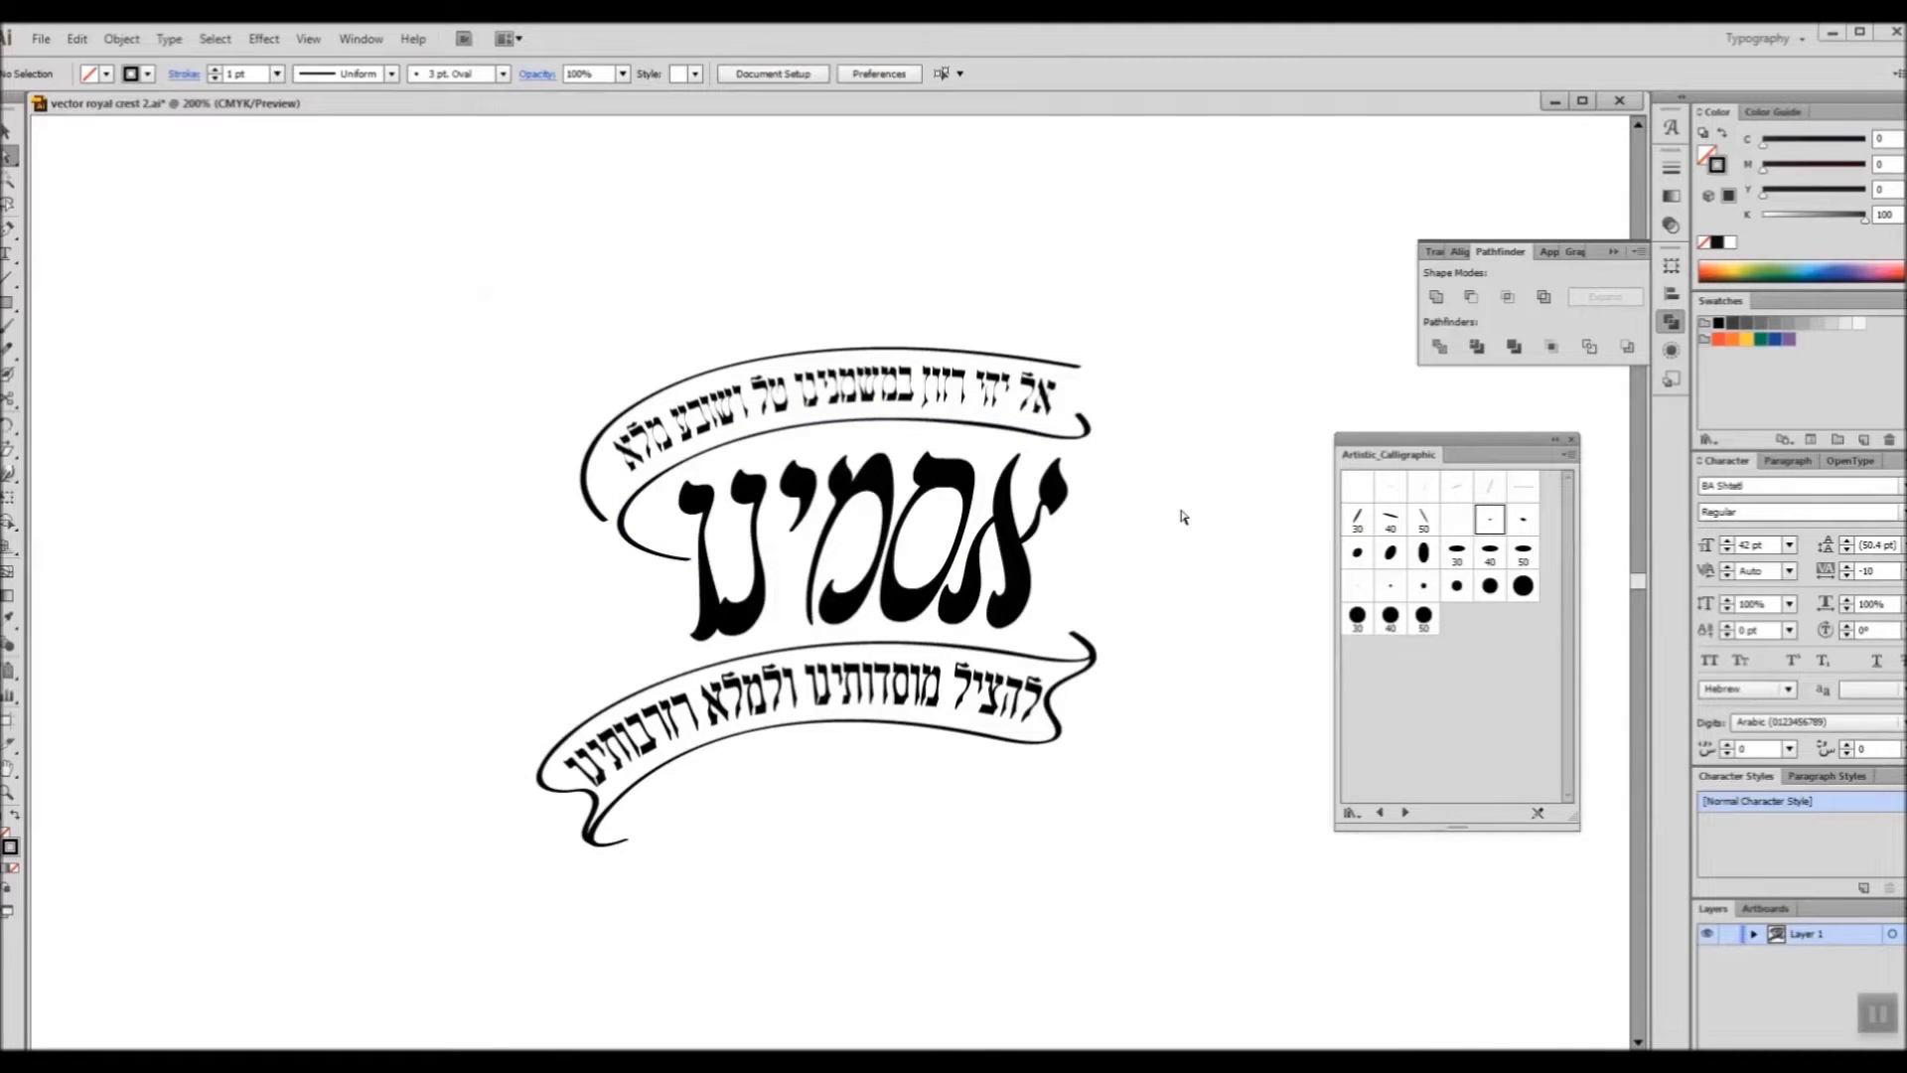
scroll(1096, 462, up, 1)
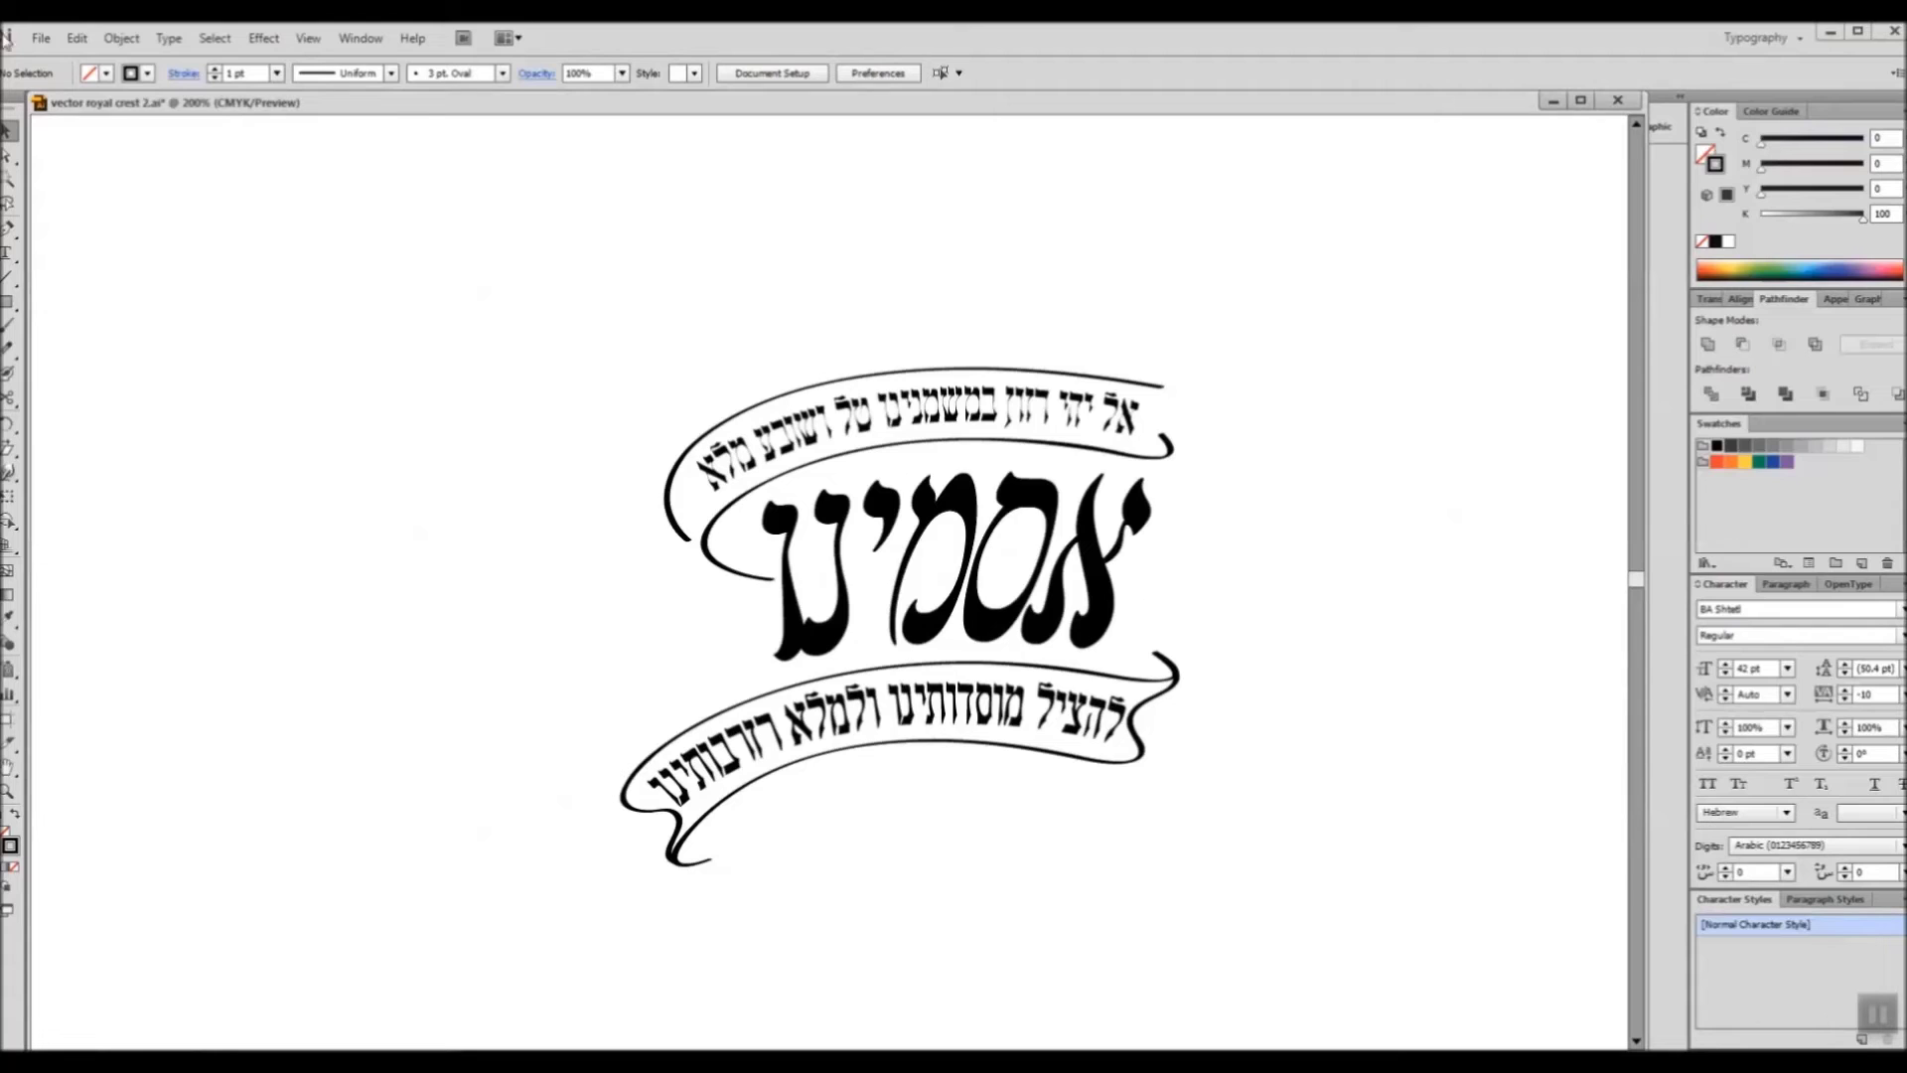
Step: Open floral_patterns.pdf and copy the tall scroll ornament together with the corner ornament beneath it
click(41, 38)
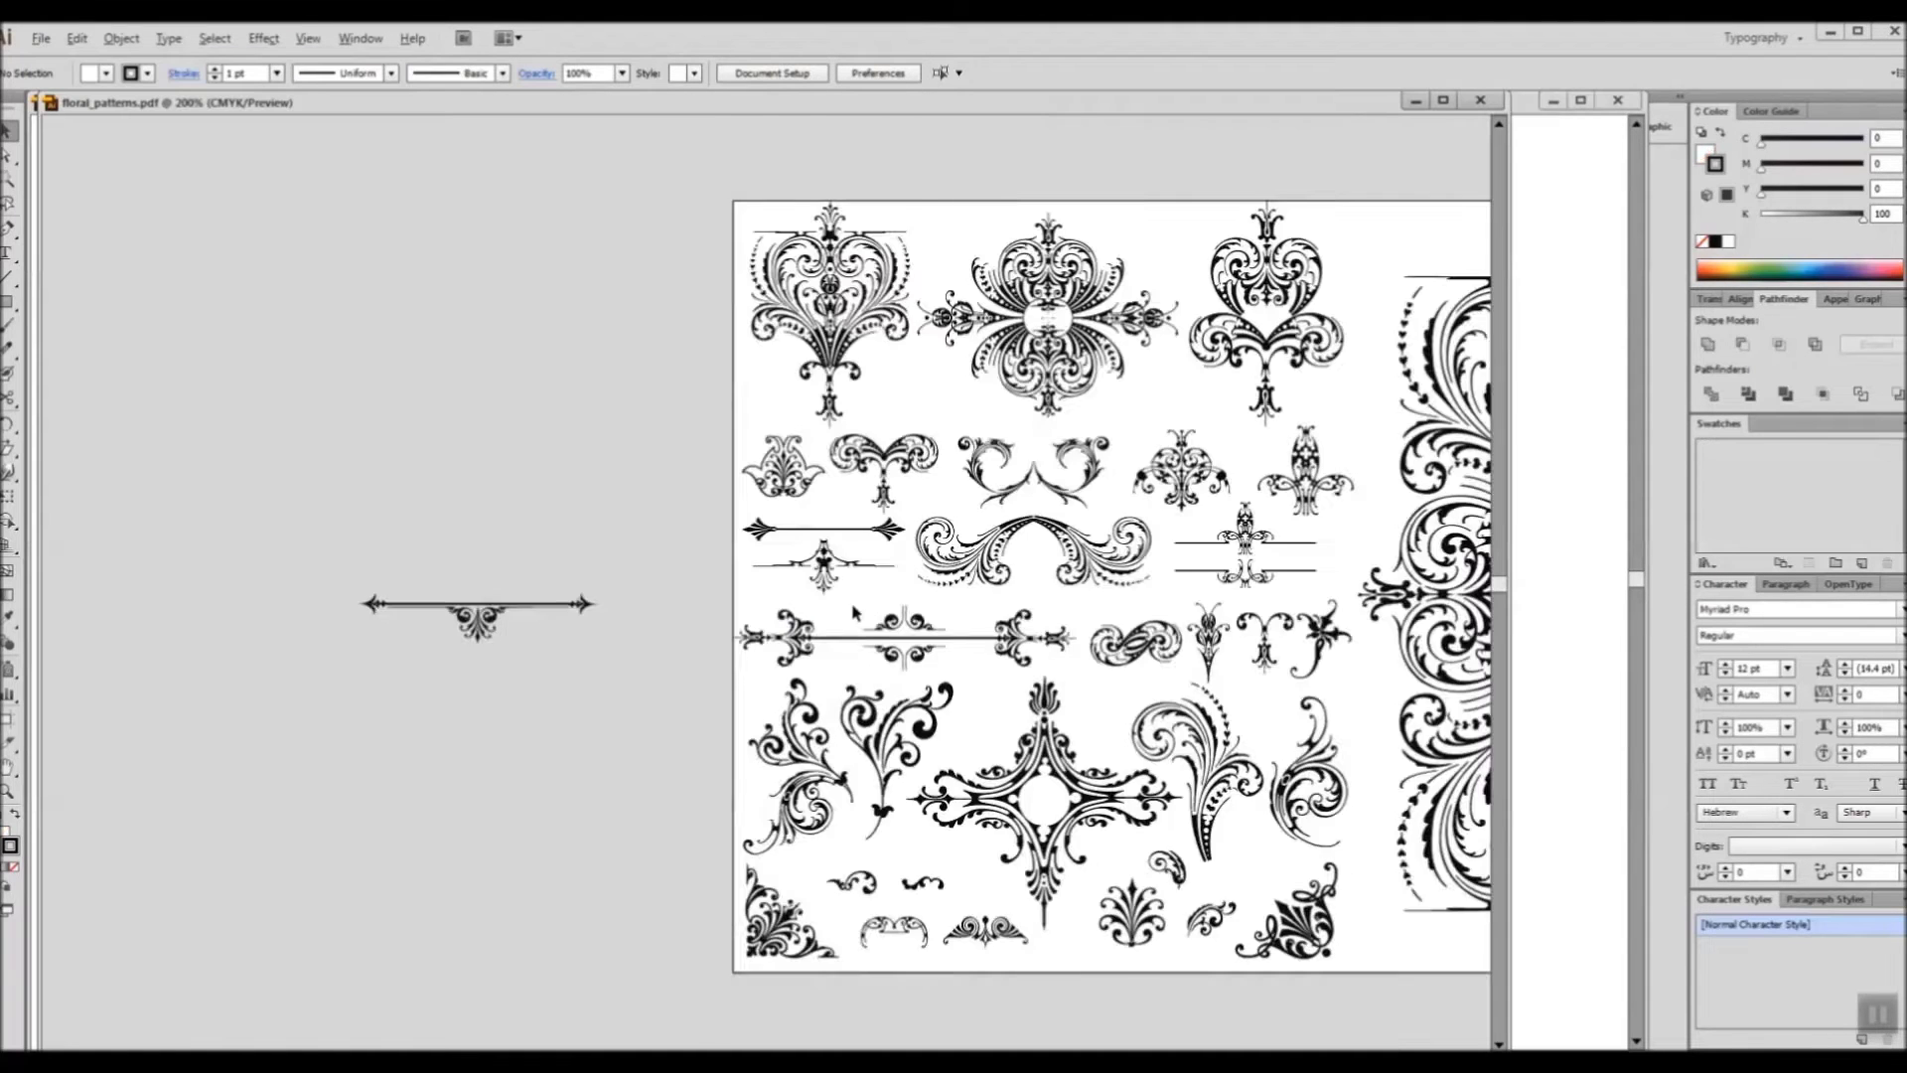
scroll(834, 715, up, 3)
drag(564, 551, 754, 795)
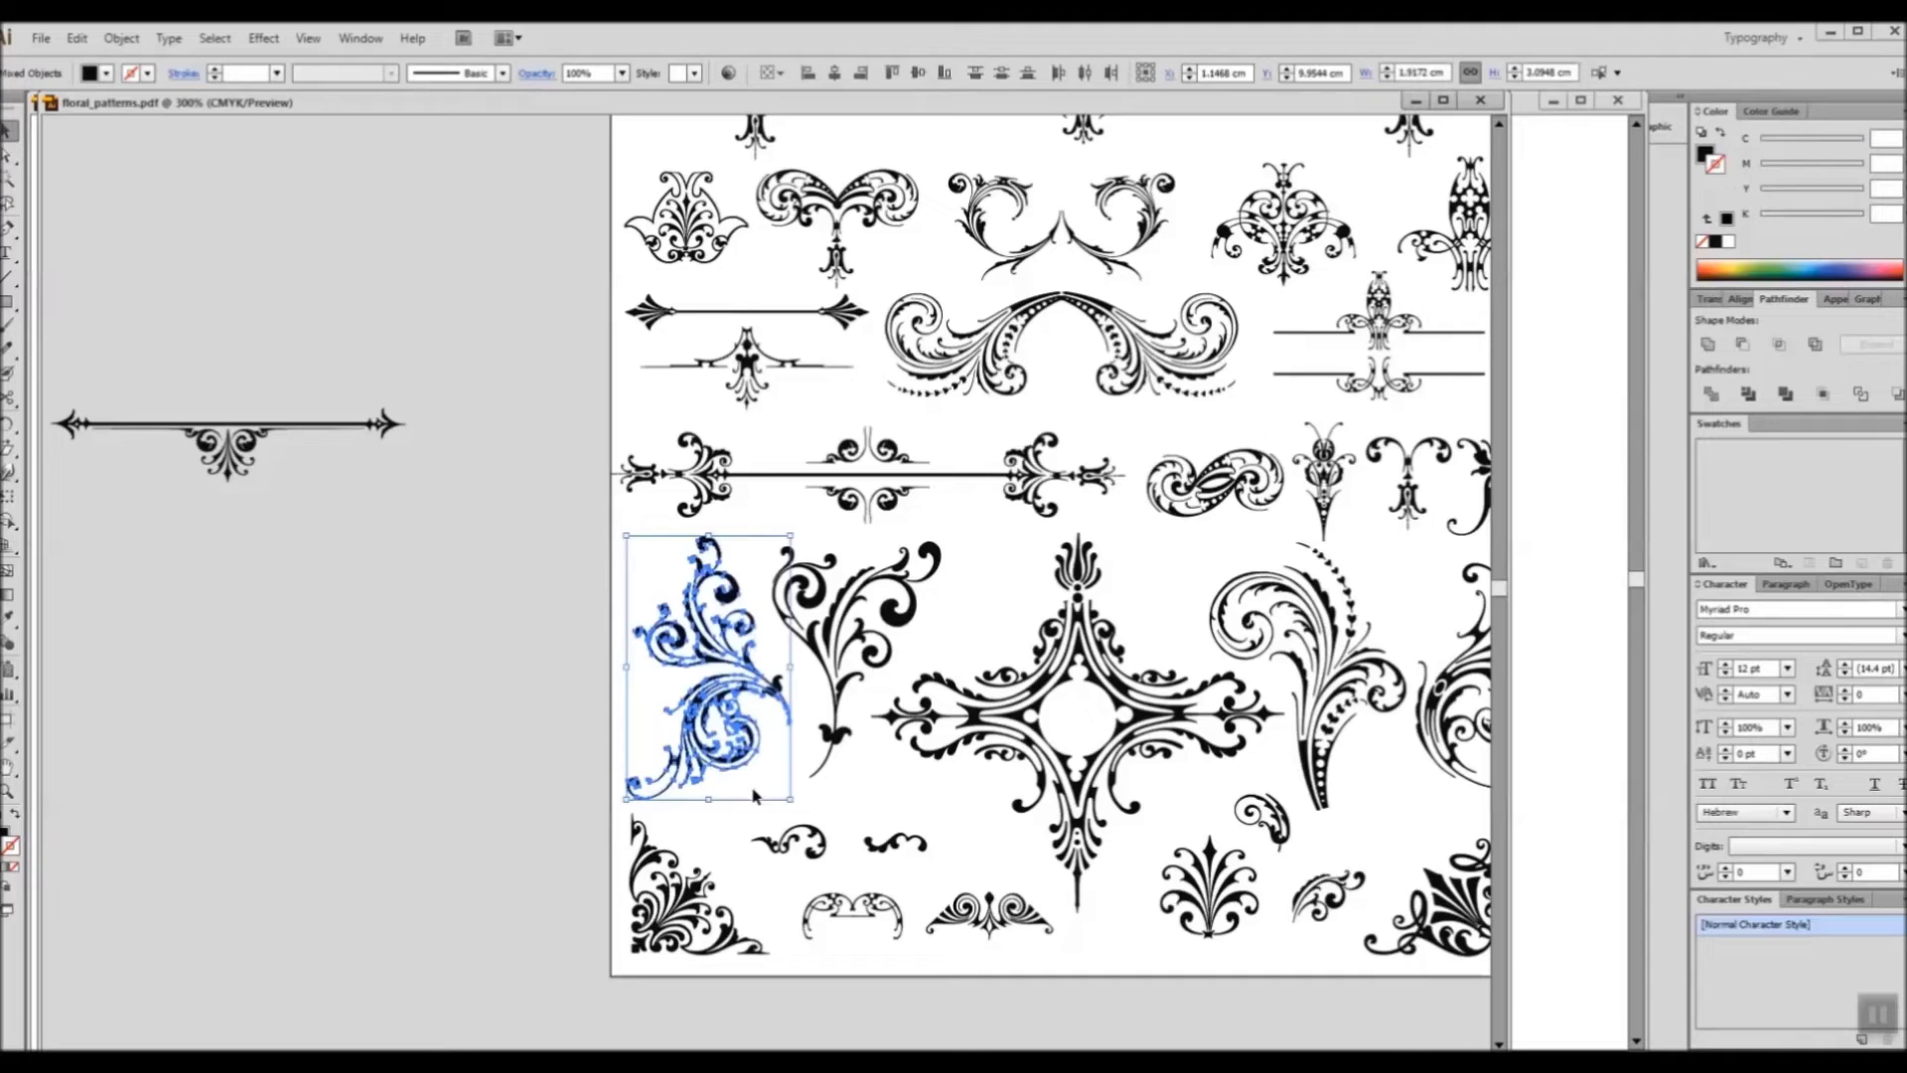
drag(544, 549, 755, 978)
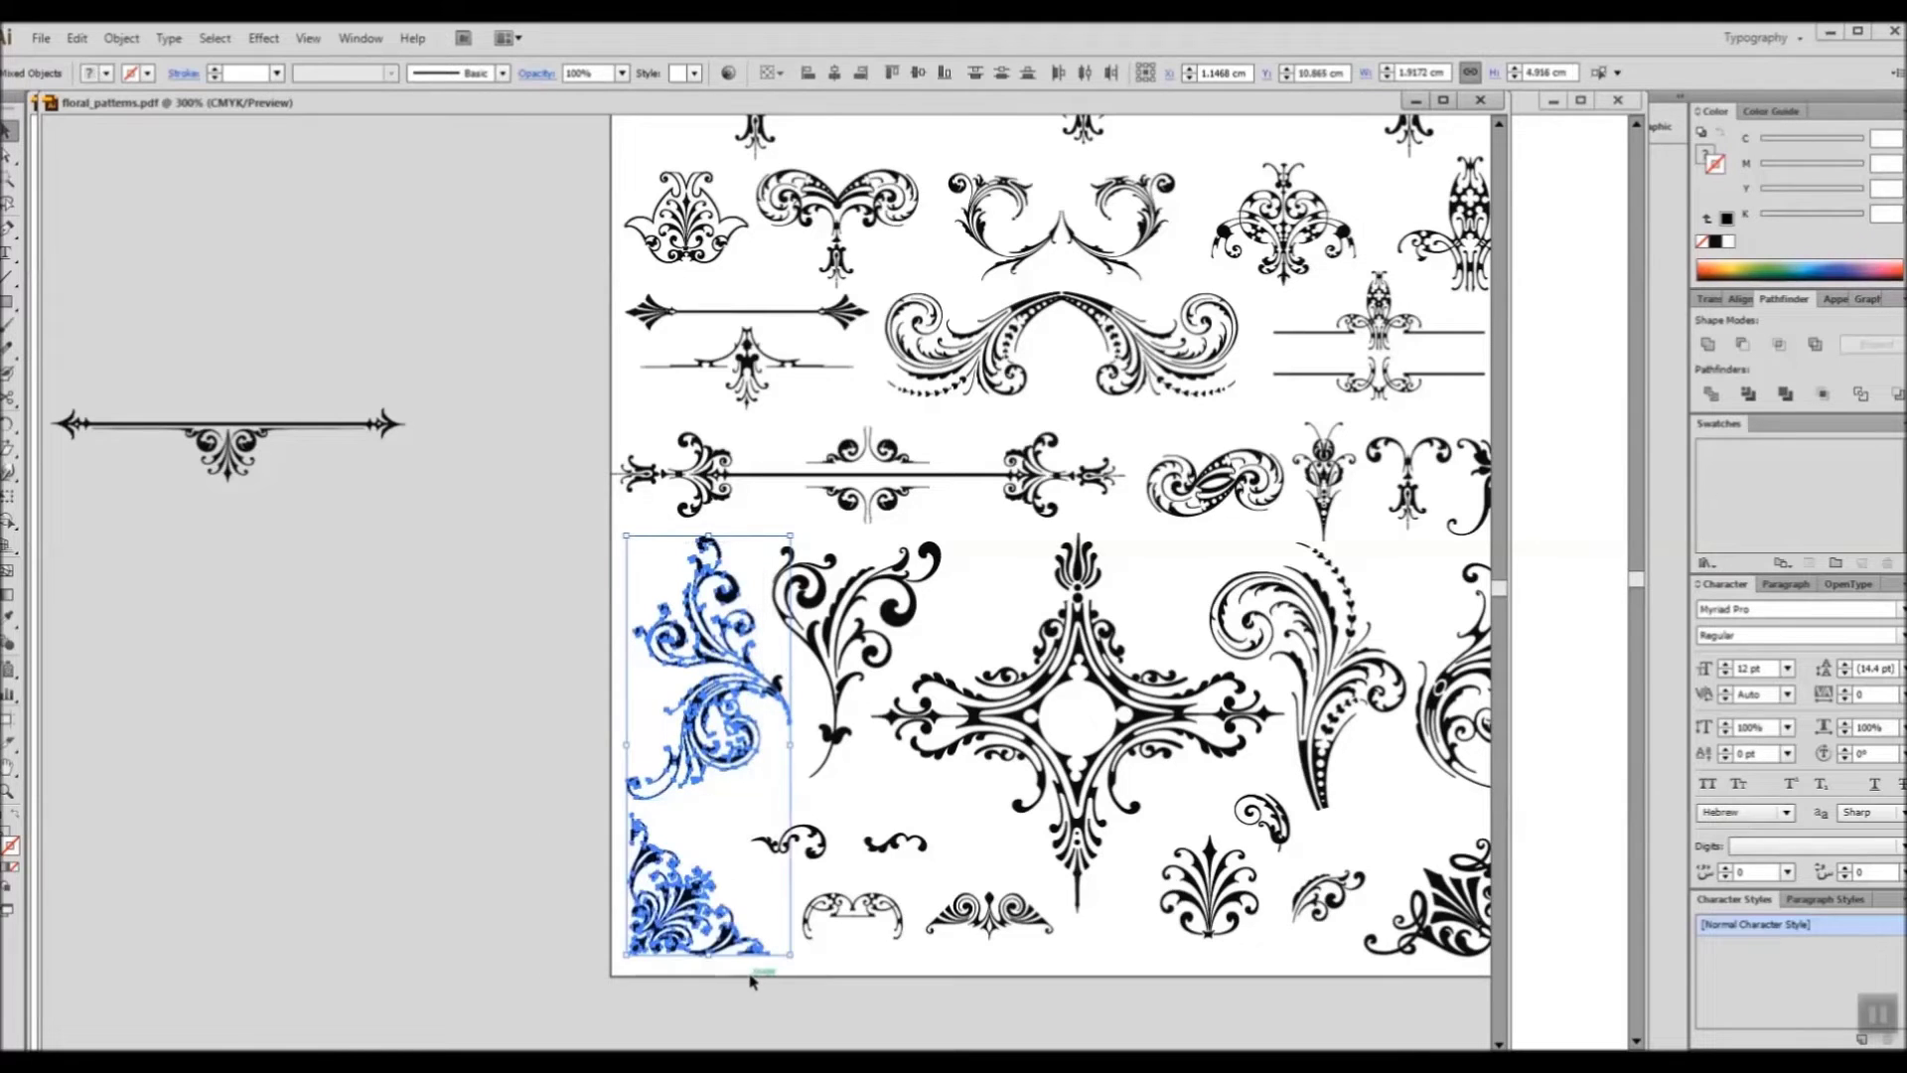
key(ctrl+c)
Step: Paste the two ornaments into vector royal crest 2.ai, move them to the left of the lettering and enlarge them
key(ctrl+Tab)
key(ctrl+v)
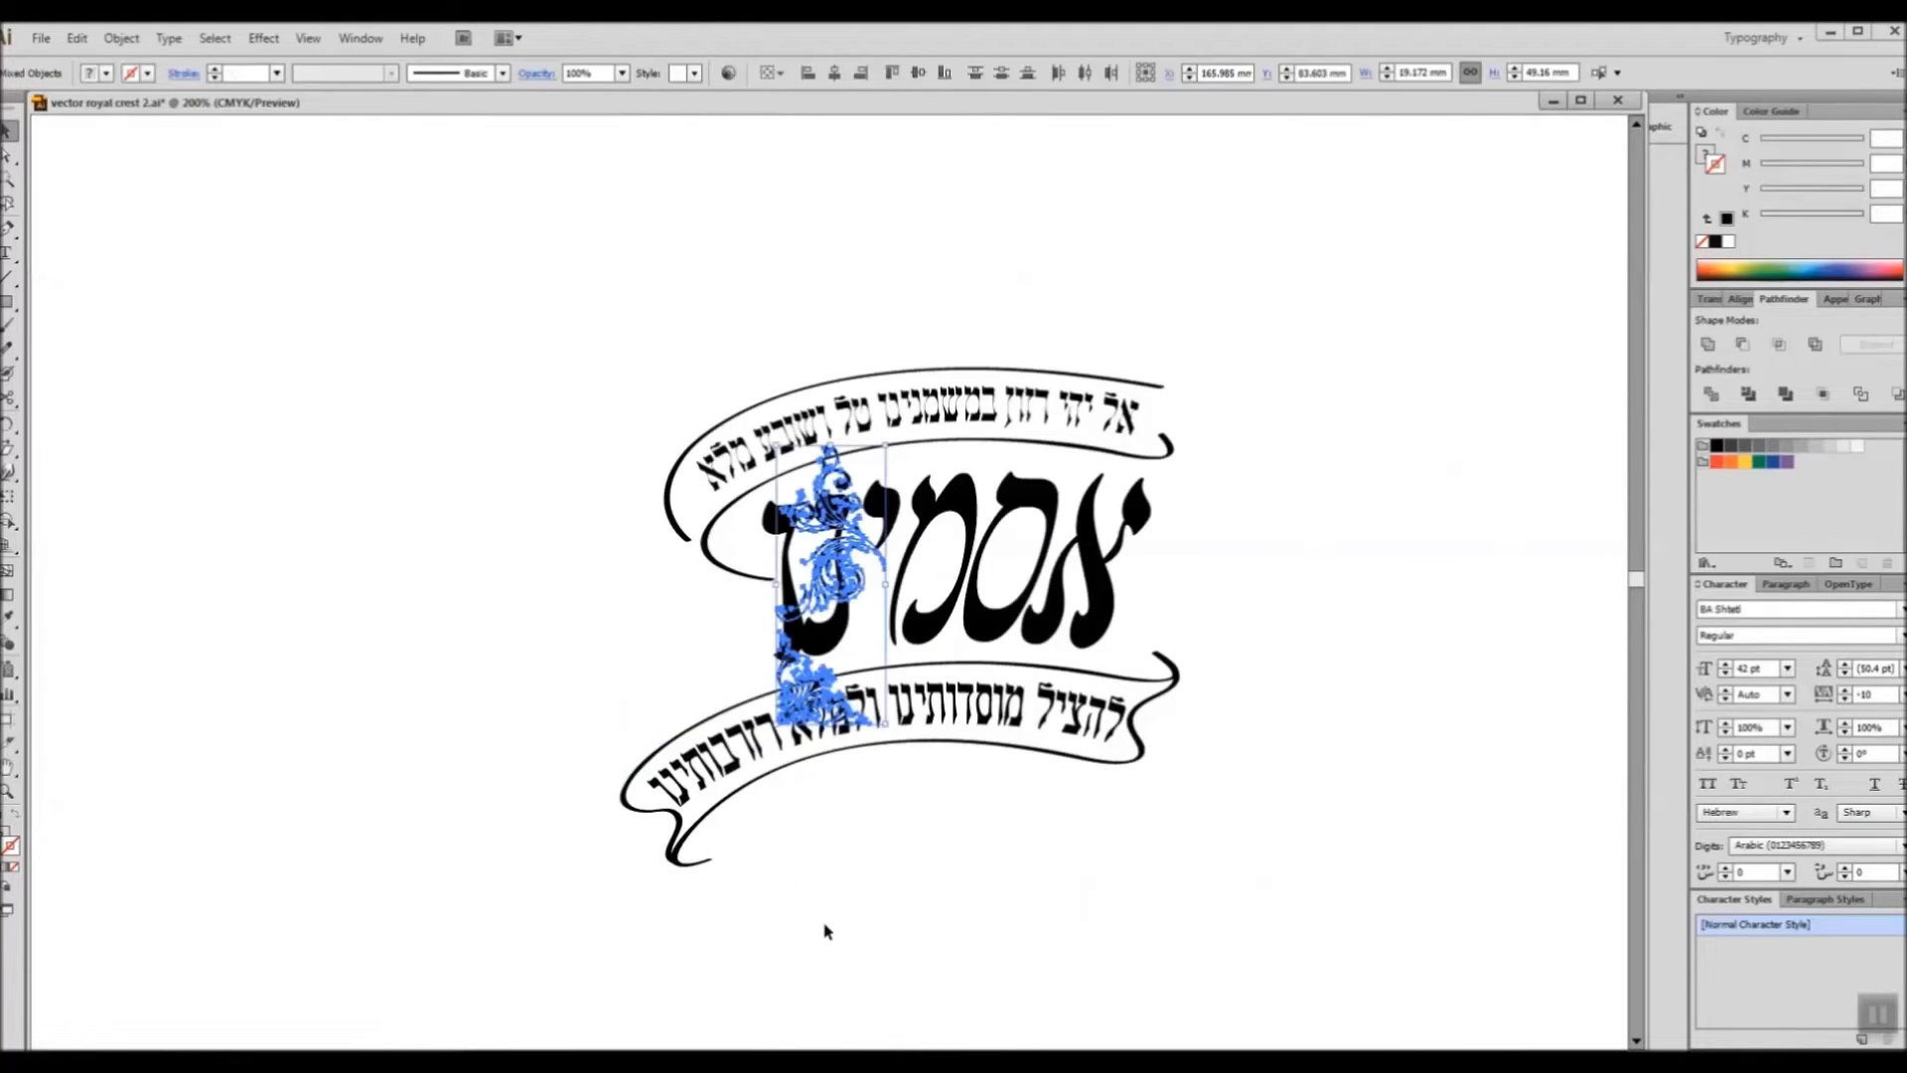
drag(874, 552, 403, 616)
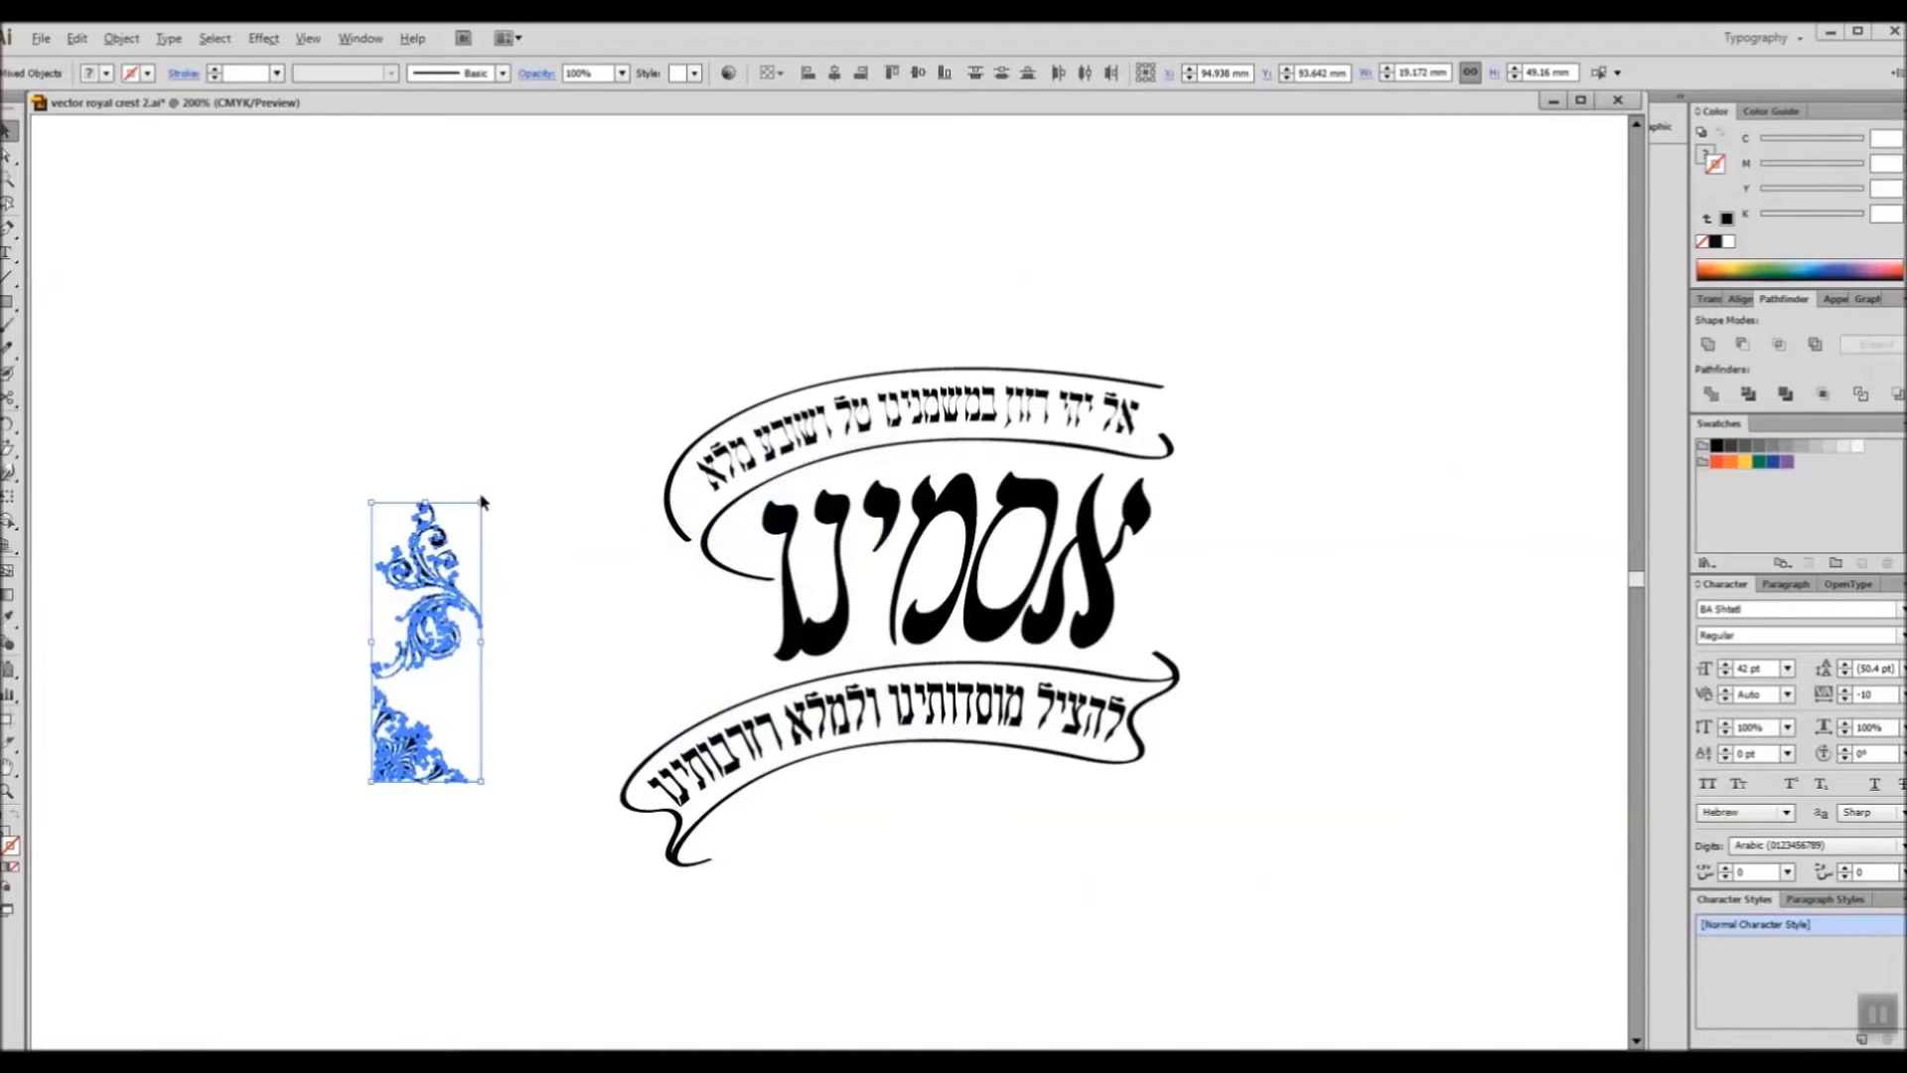
drag(482, 502, 659, 291)
click(617, 402)
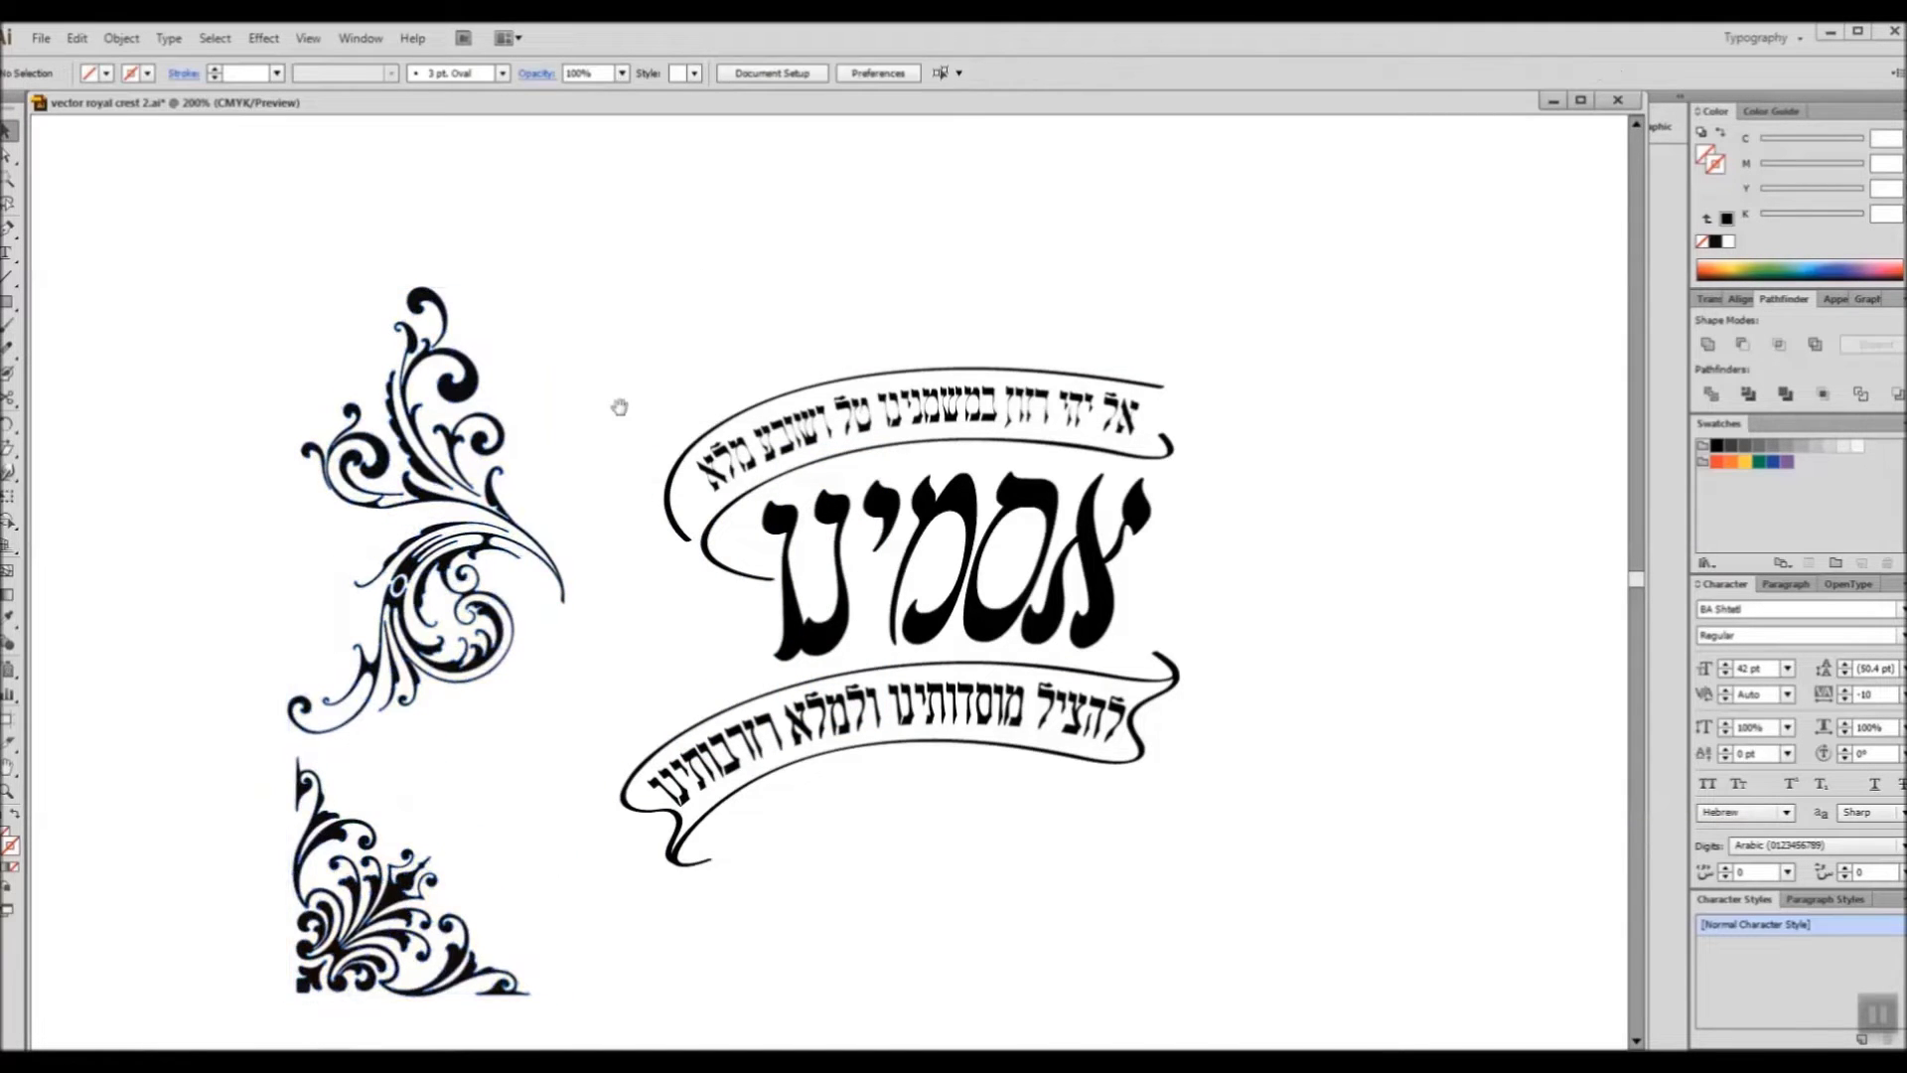
drag(608, 417, 686, 365)
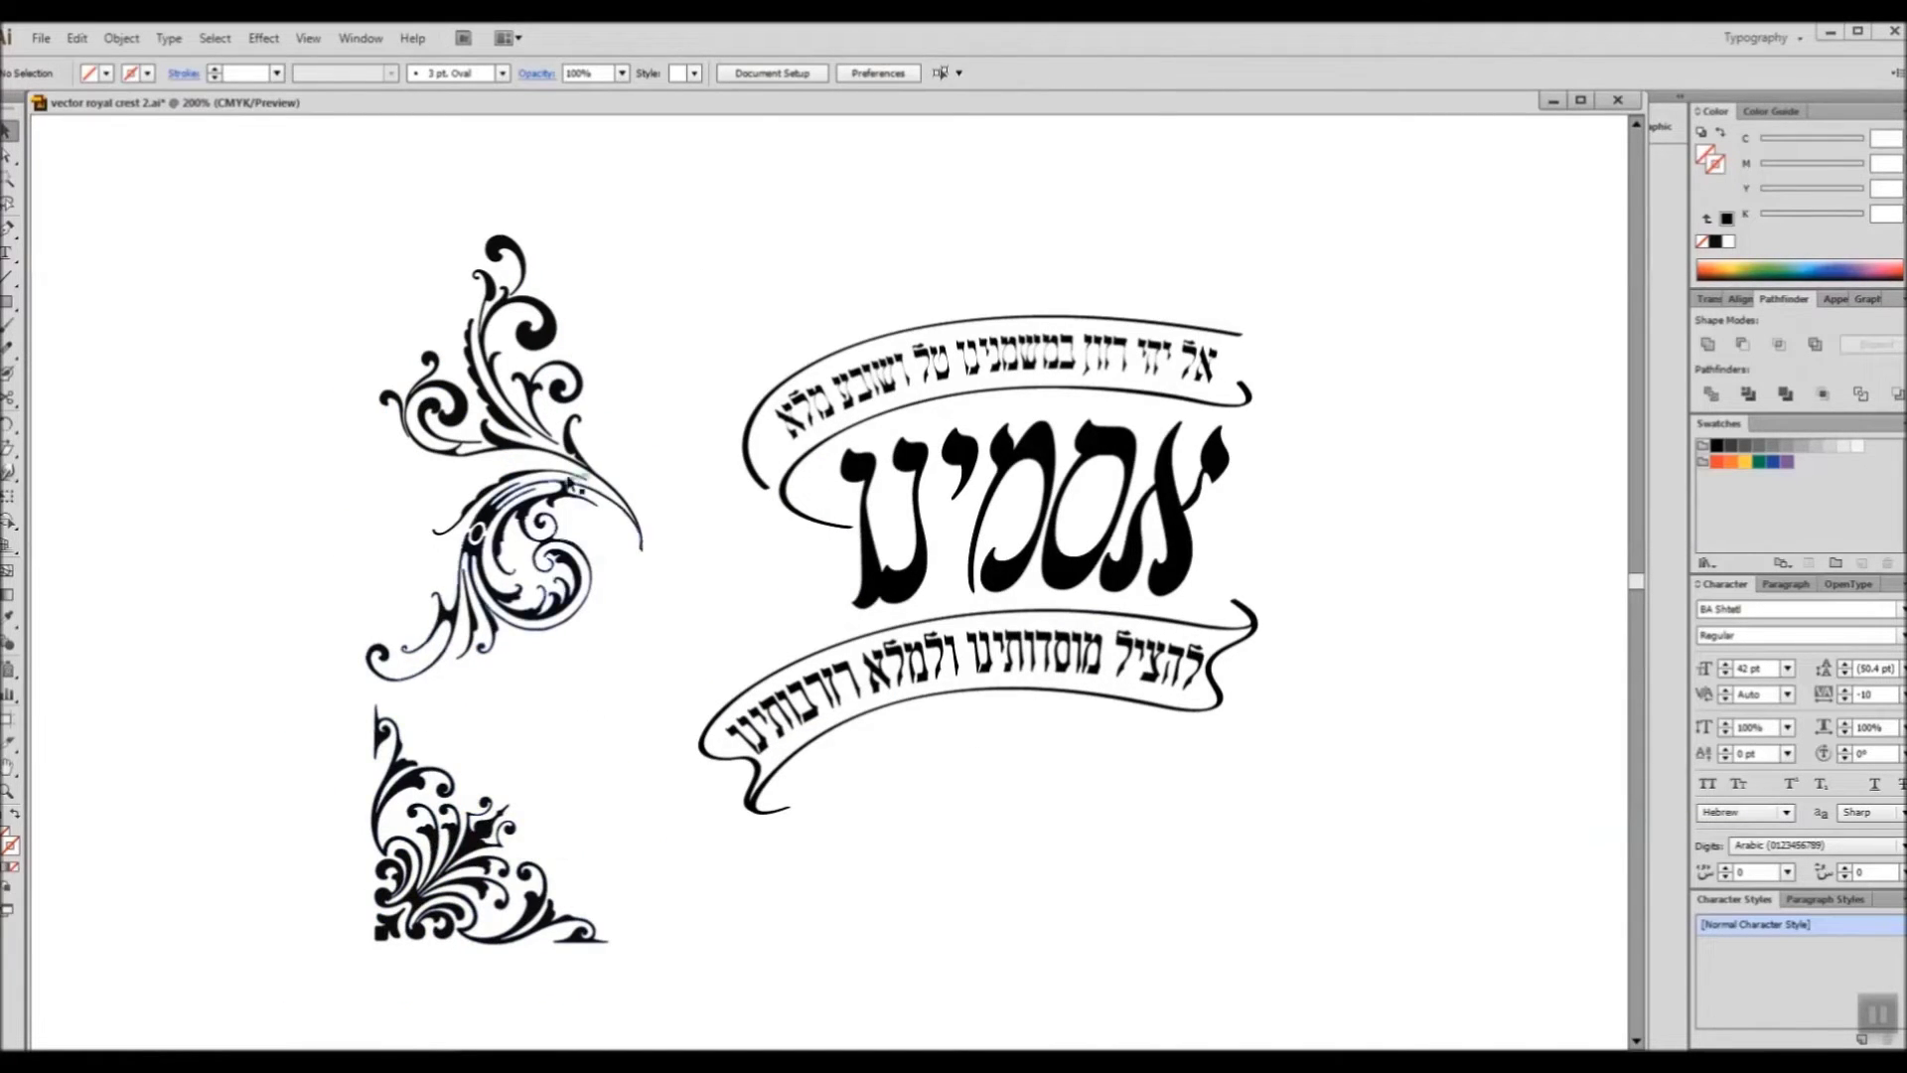
Step: Move the scroll ornament farther from the lettering and leave one small leaf piece detached from it
drag(476, 531, 273, 564)
click(510, 432)
drag(571, 440, 462, 553)
drag(324, 378, 482, 370)
key(ctrl+z)
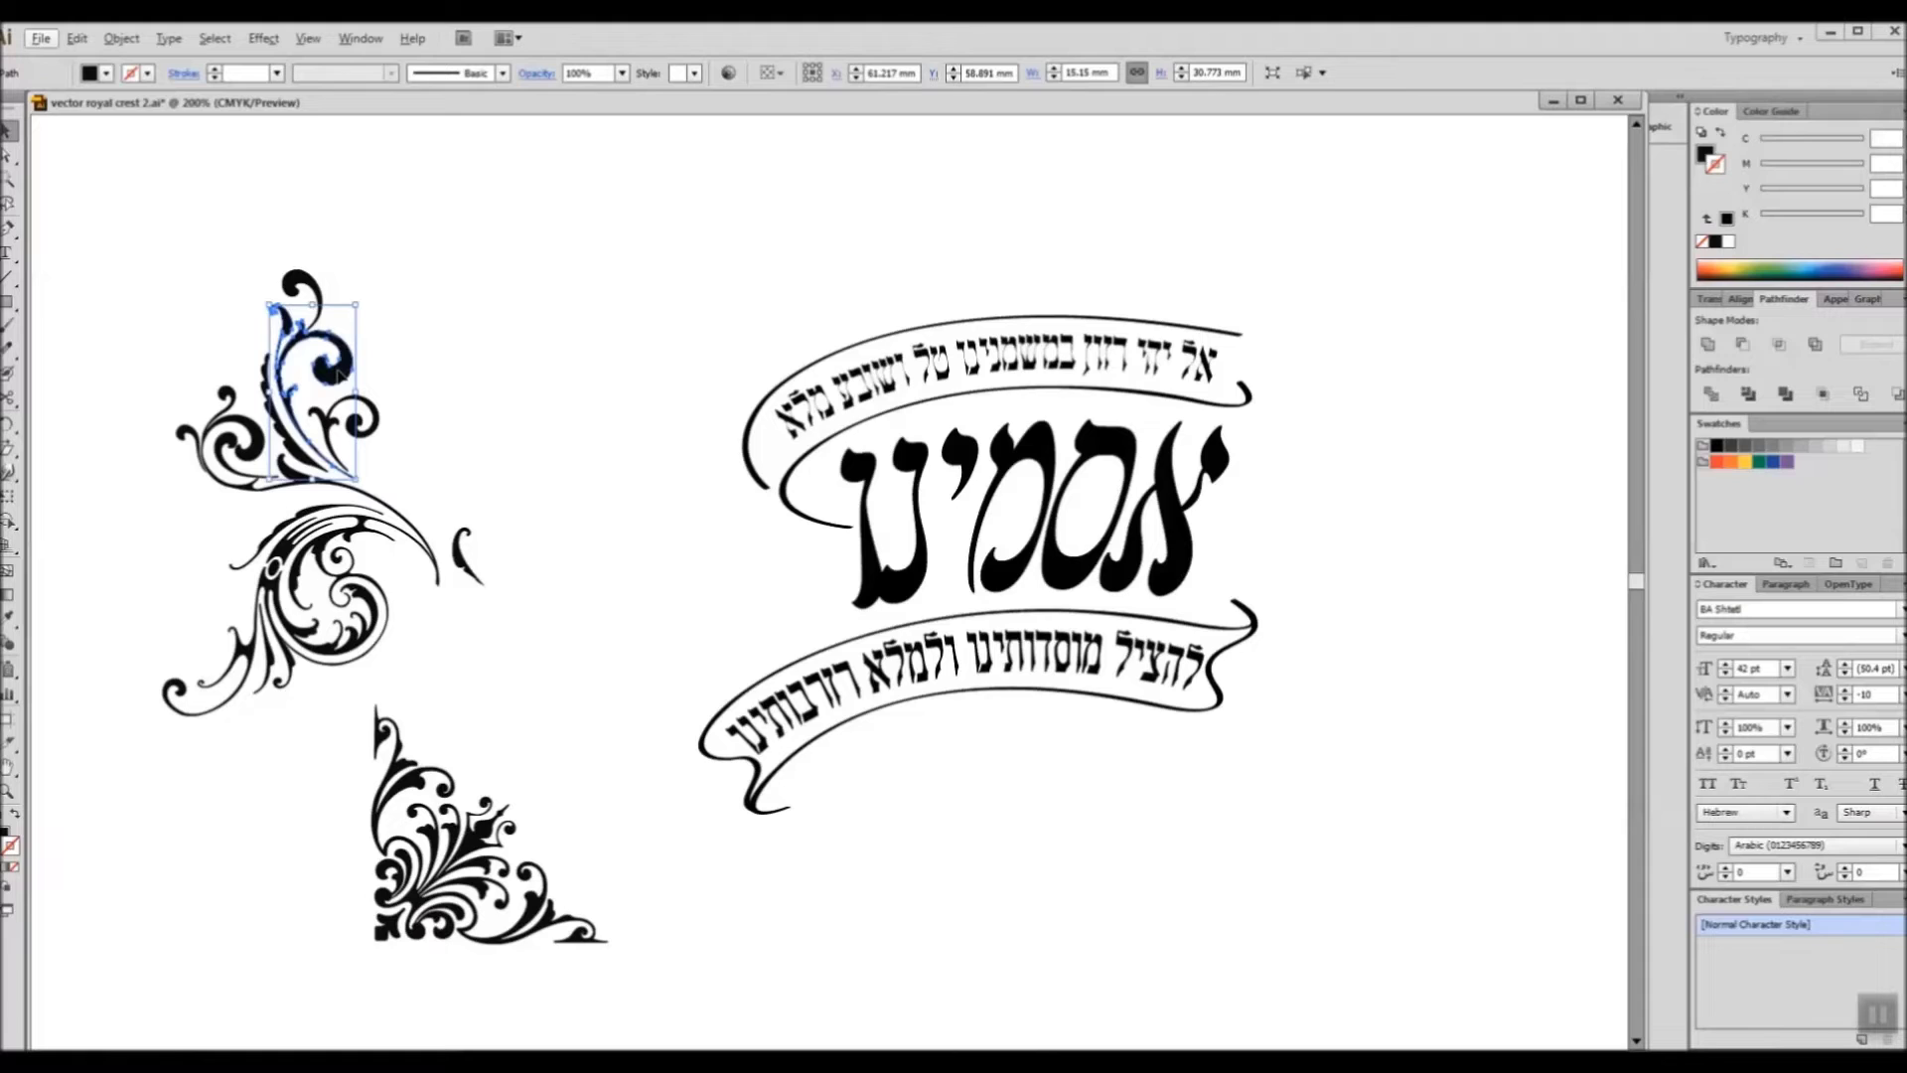
Step: Place the large curled stem beside the left end of "אסמינו" and rotate it so it rests along the lower ribbon
drag(337, 372, 774, 537)
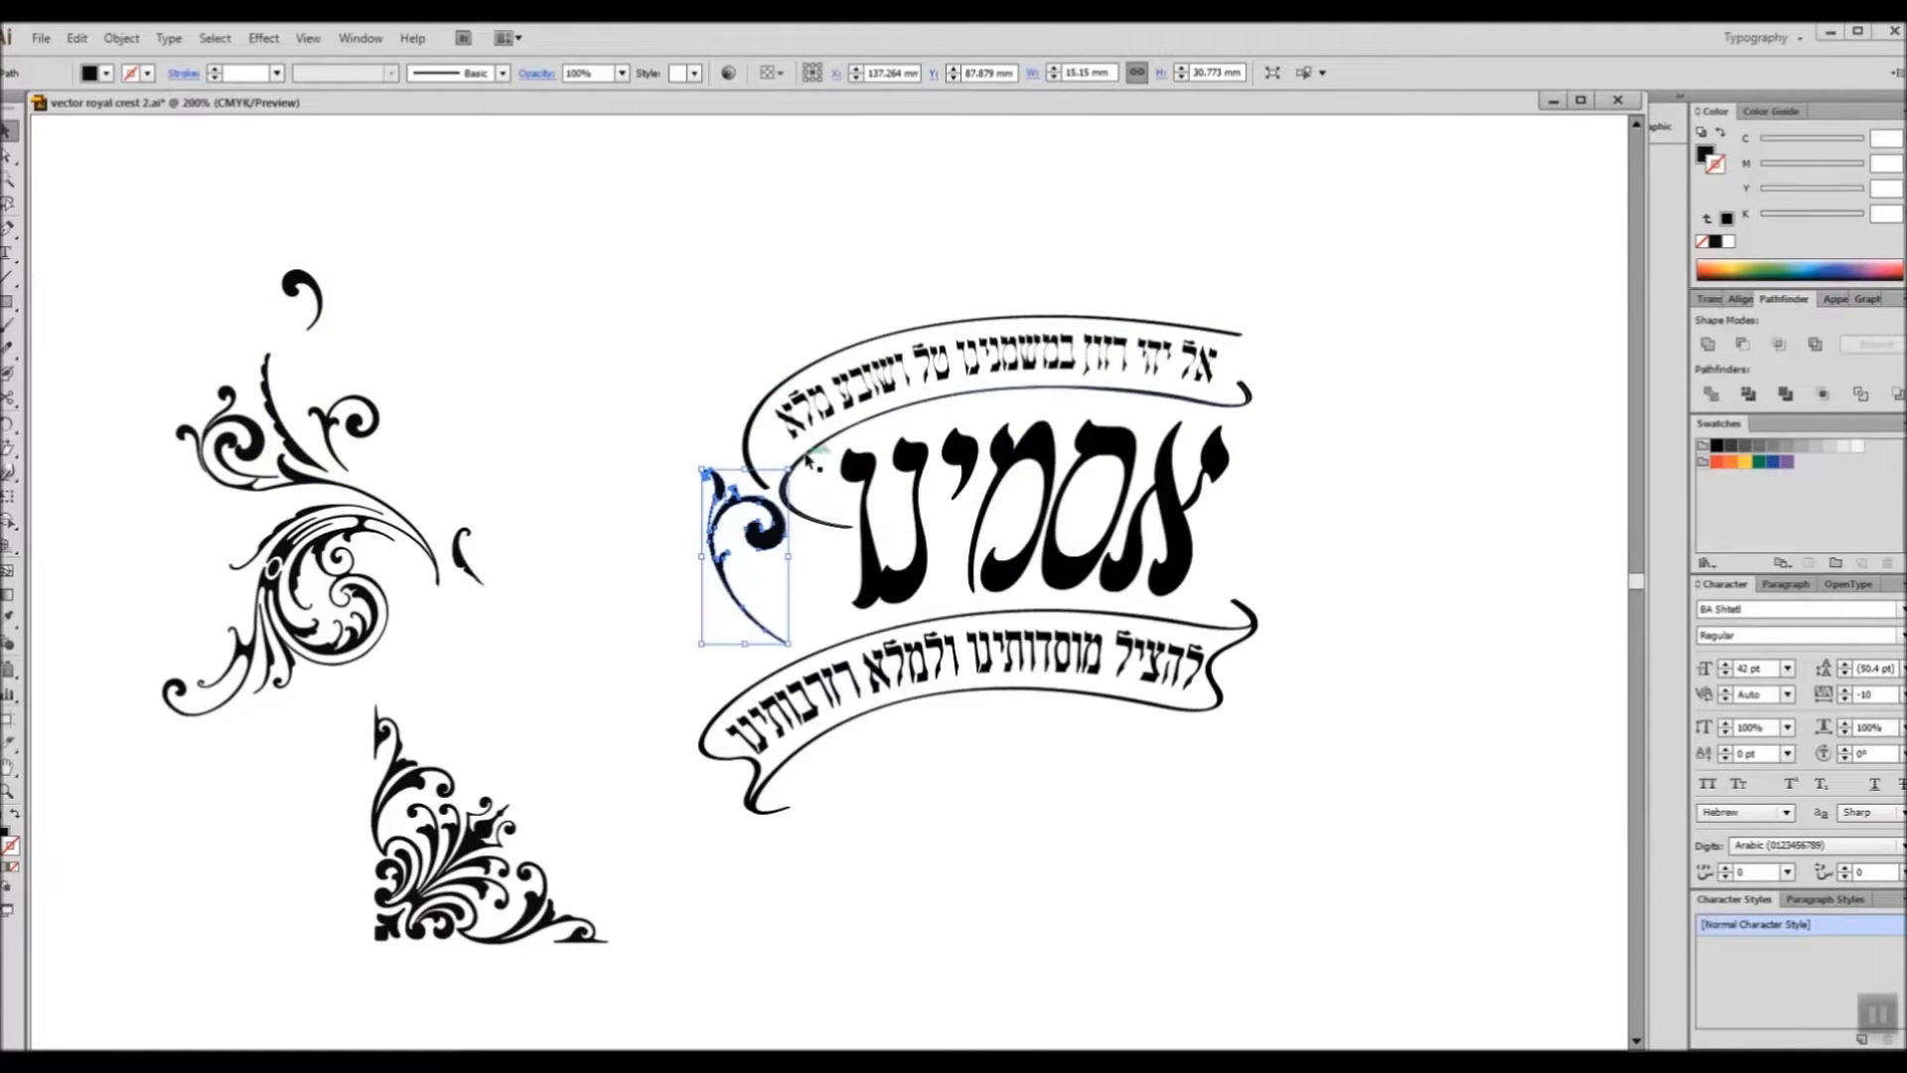
click(777, 519)
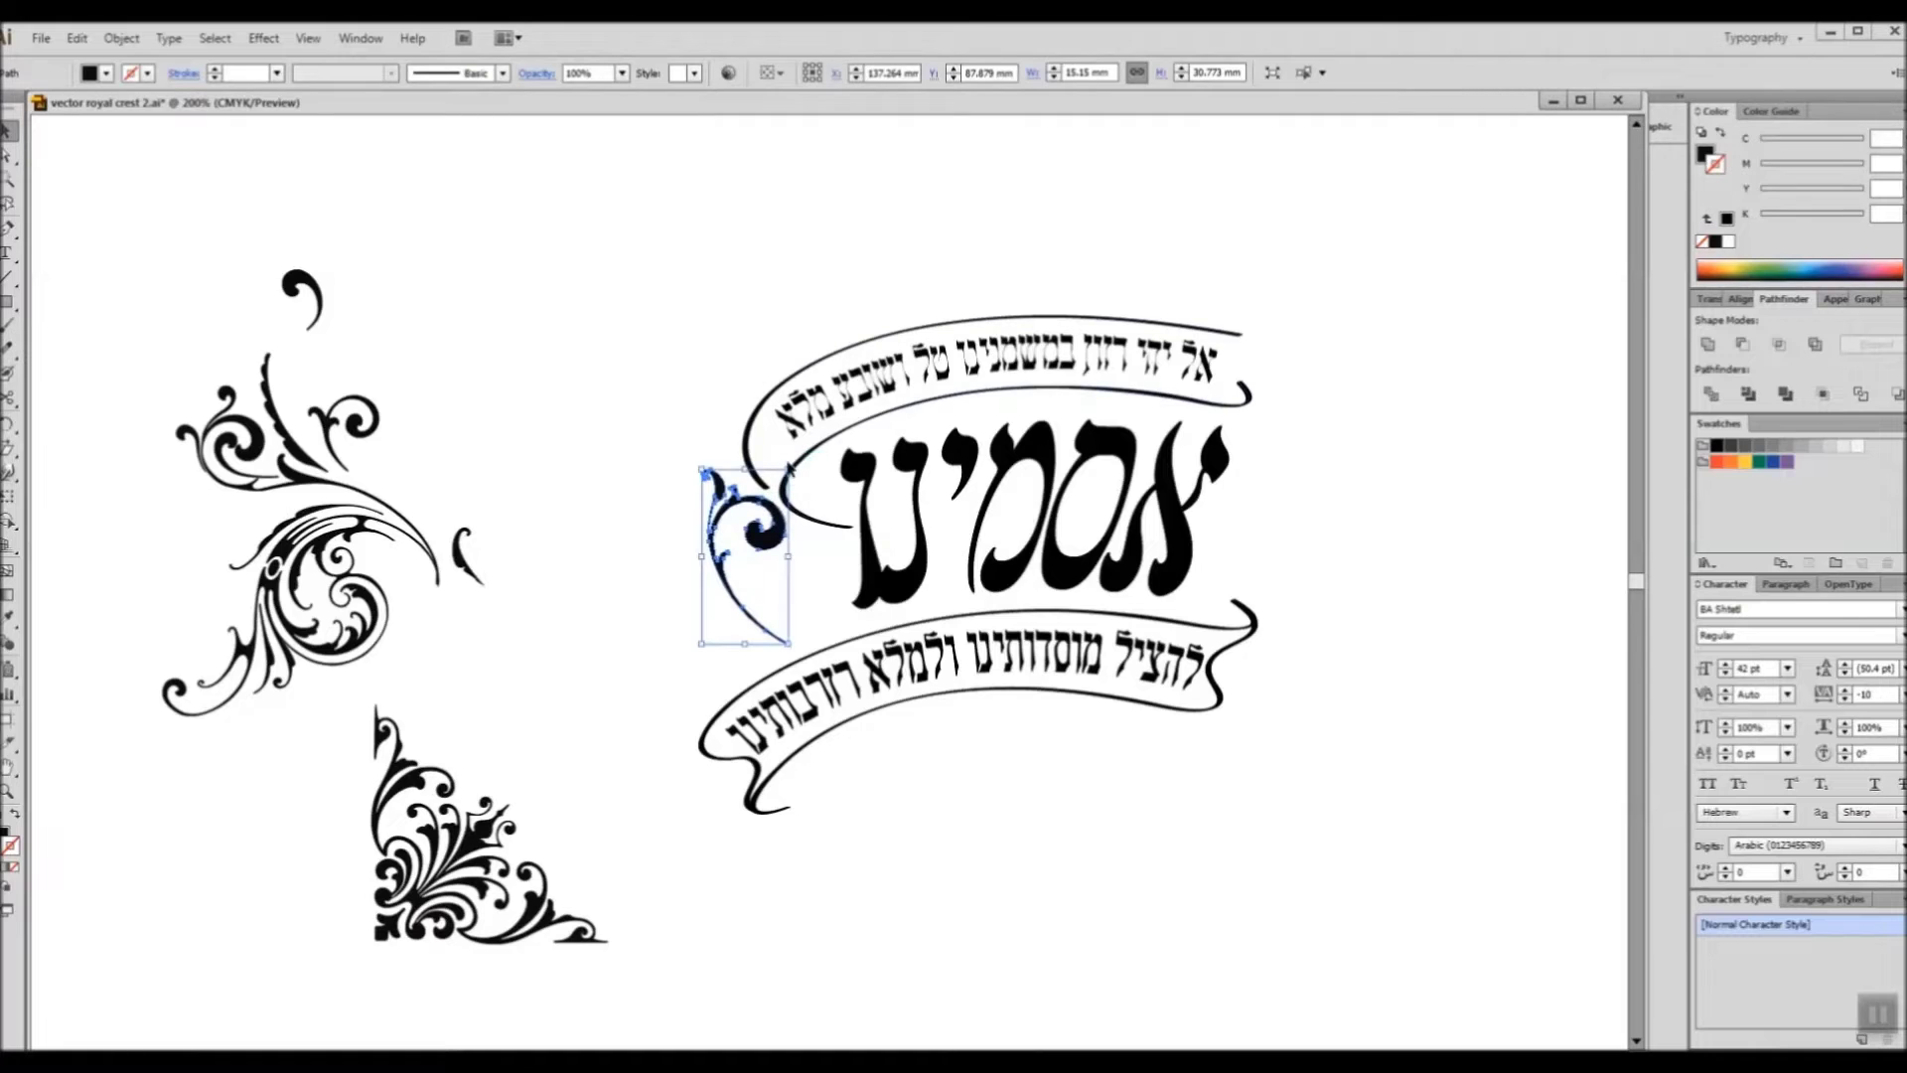
drag(794, 459, 795, 601)
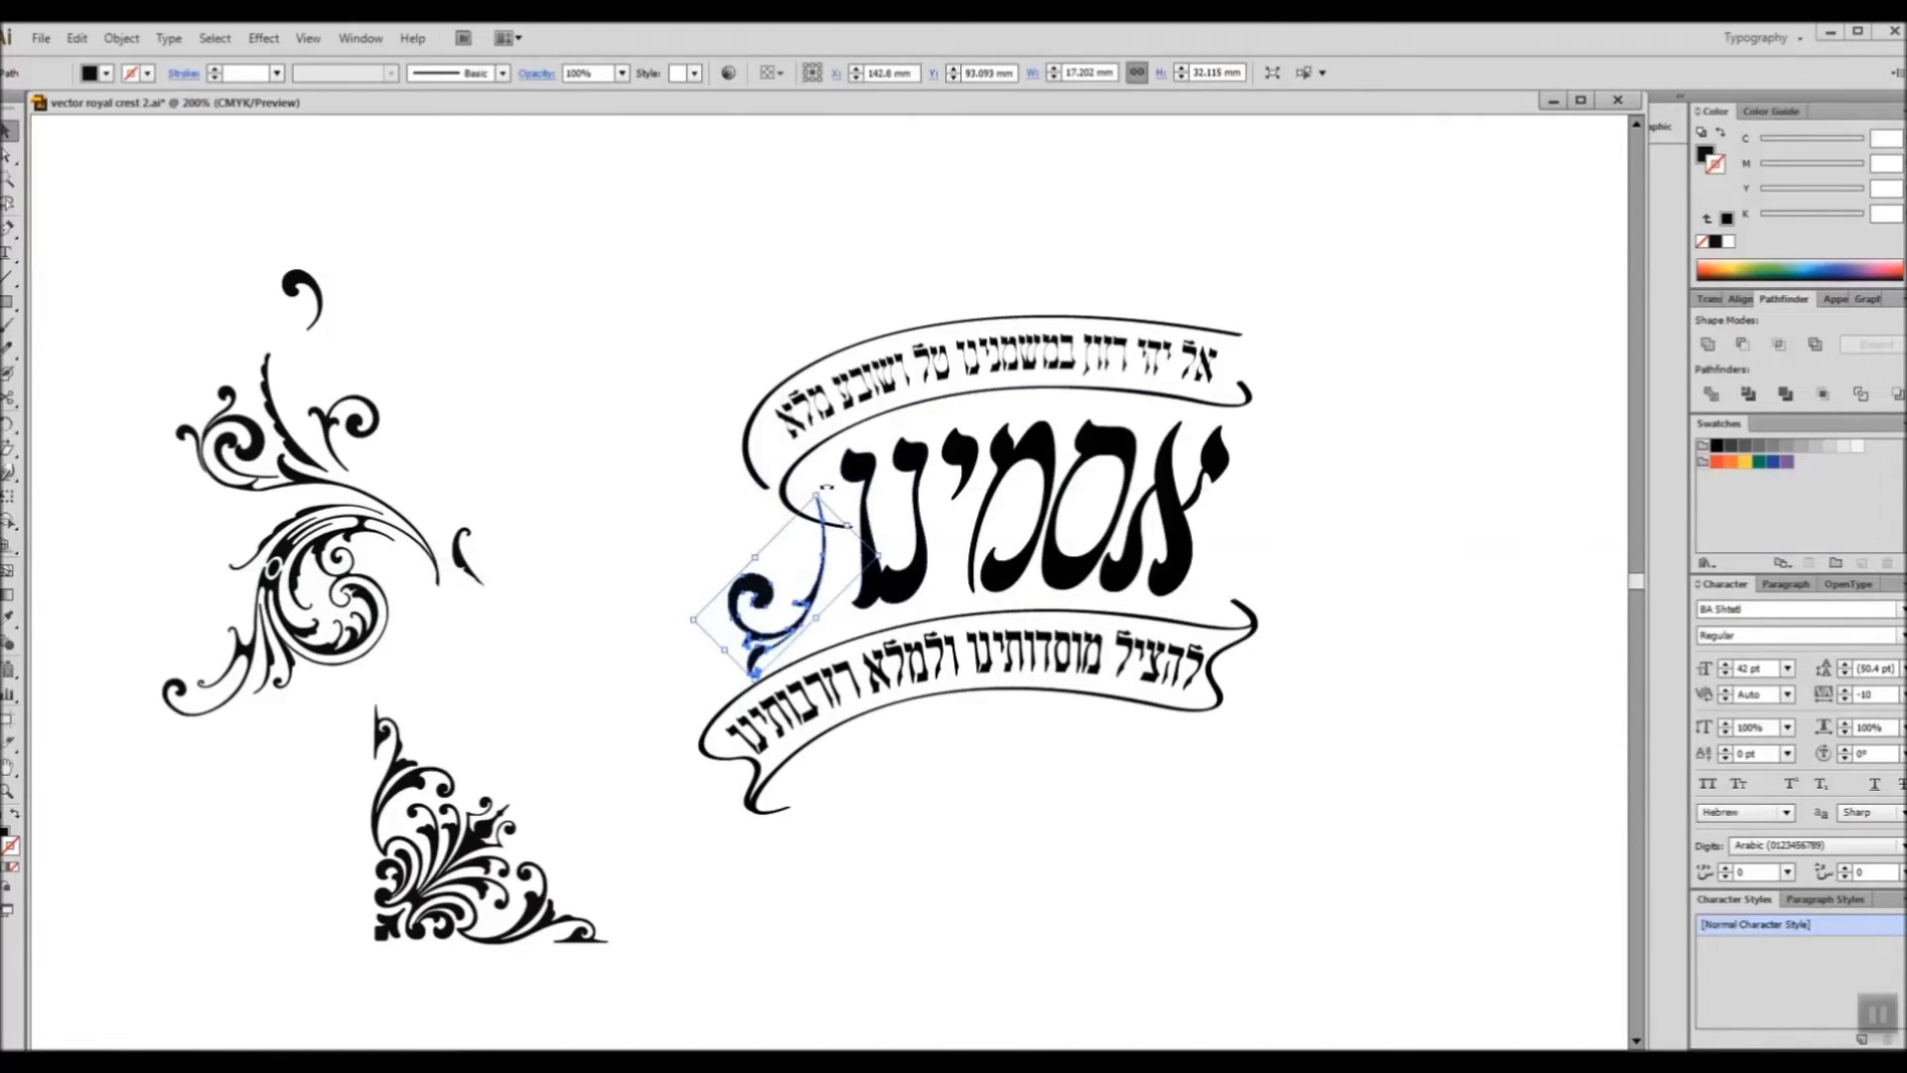
drag(814, 488, 845, 505)
scroll(827, 572, up, 1)
drag(827, 577, 837, 623)
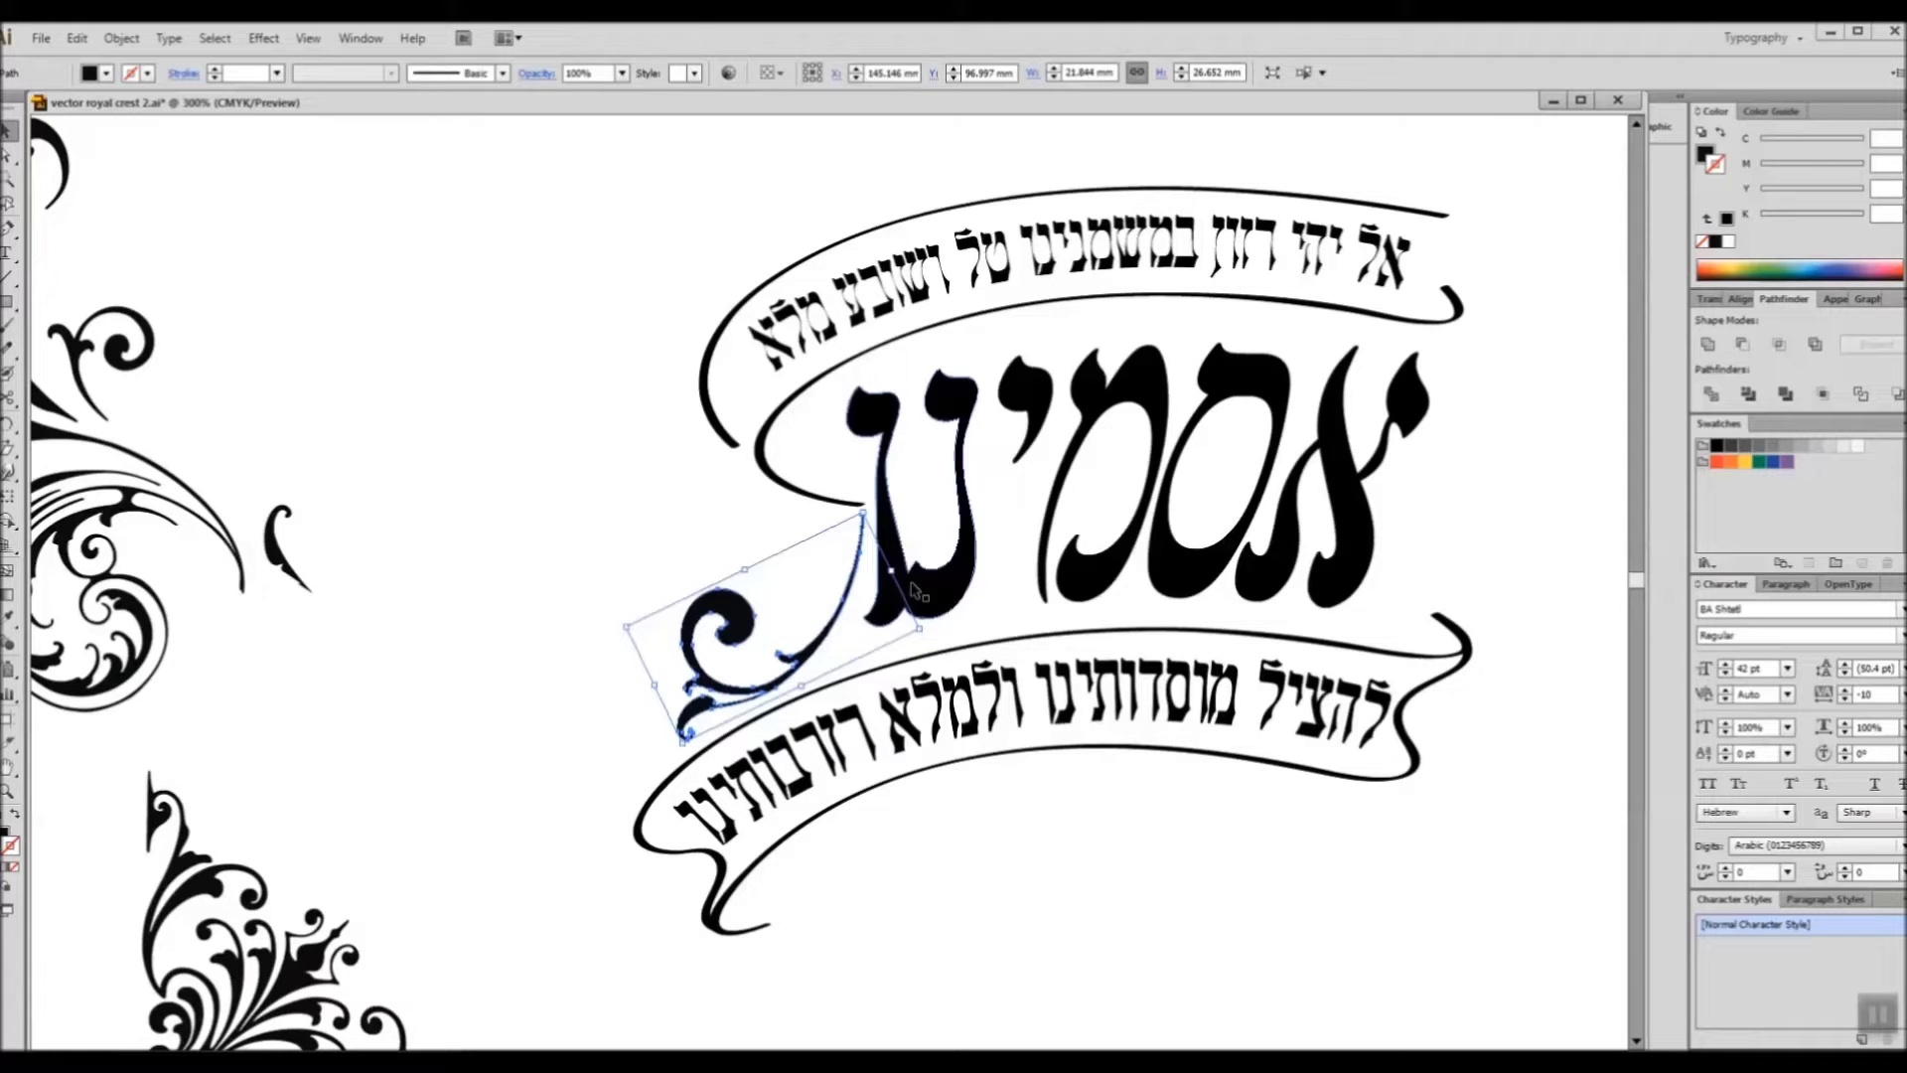
Step: Nudge the curled stem so its thin tip meets the end of the curve beneath the upper verse
click(1092, 809)
drag(942, 785, 987, 755)
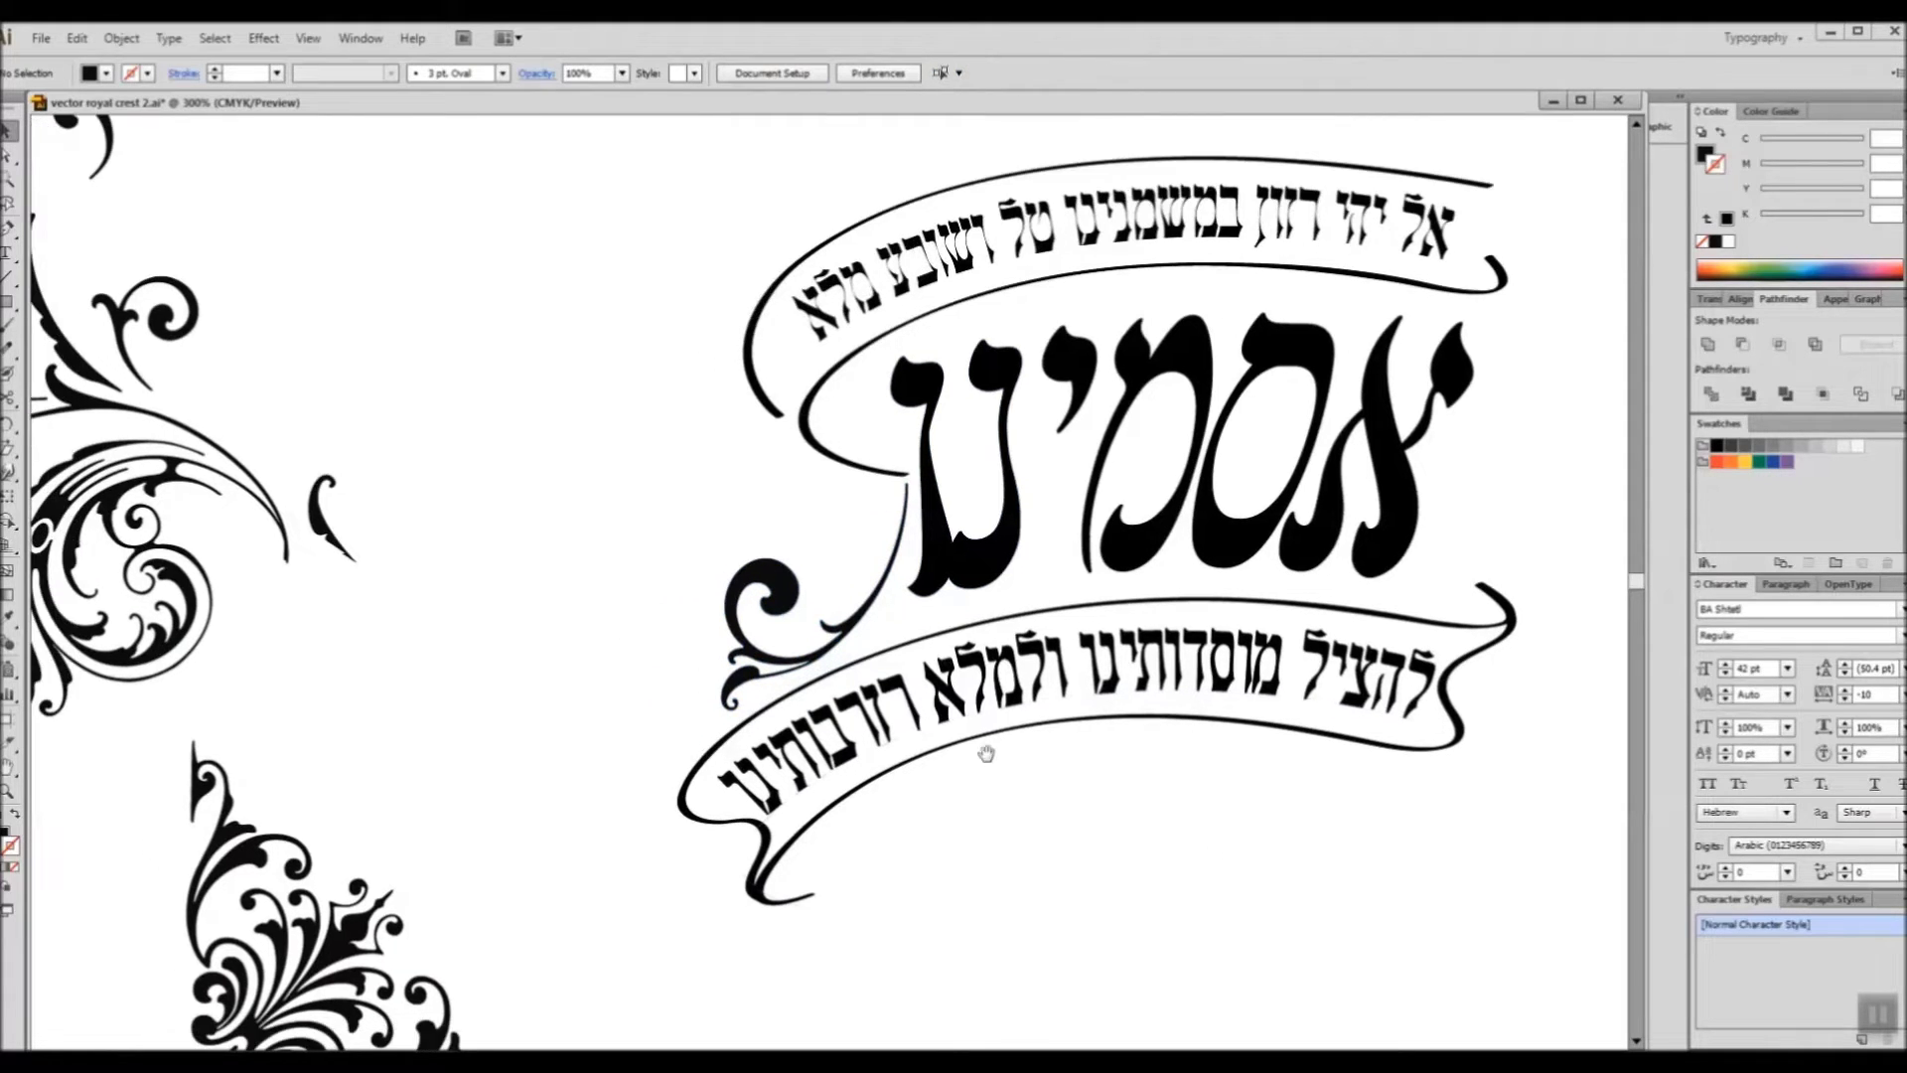
click(839, 636)
drag(846, 629, 843, 625)
click(1095, 844)
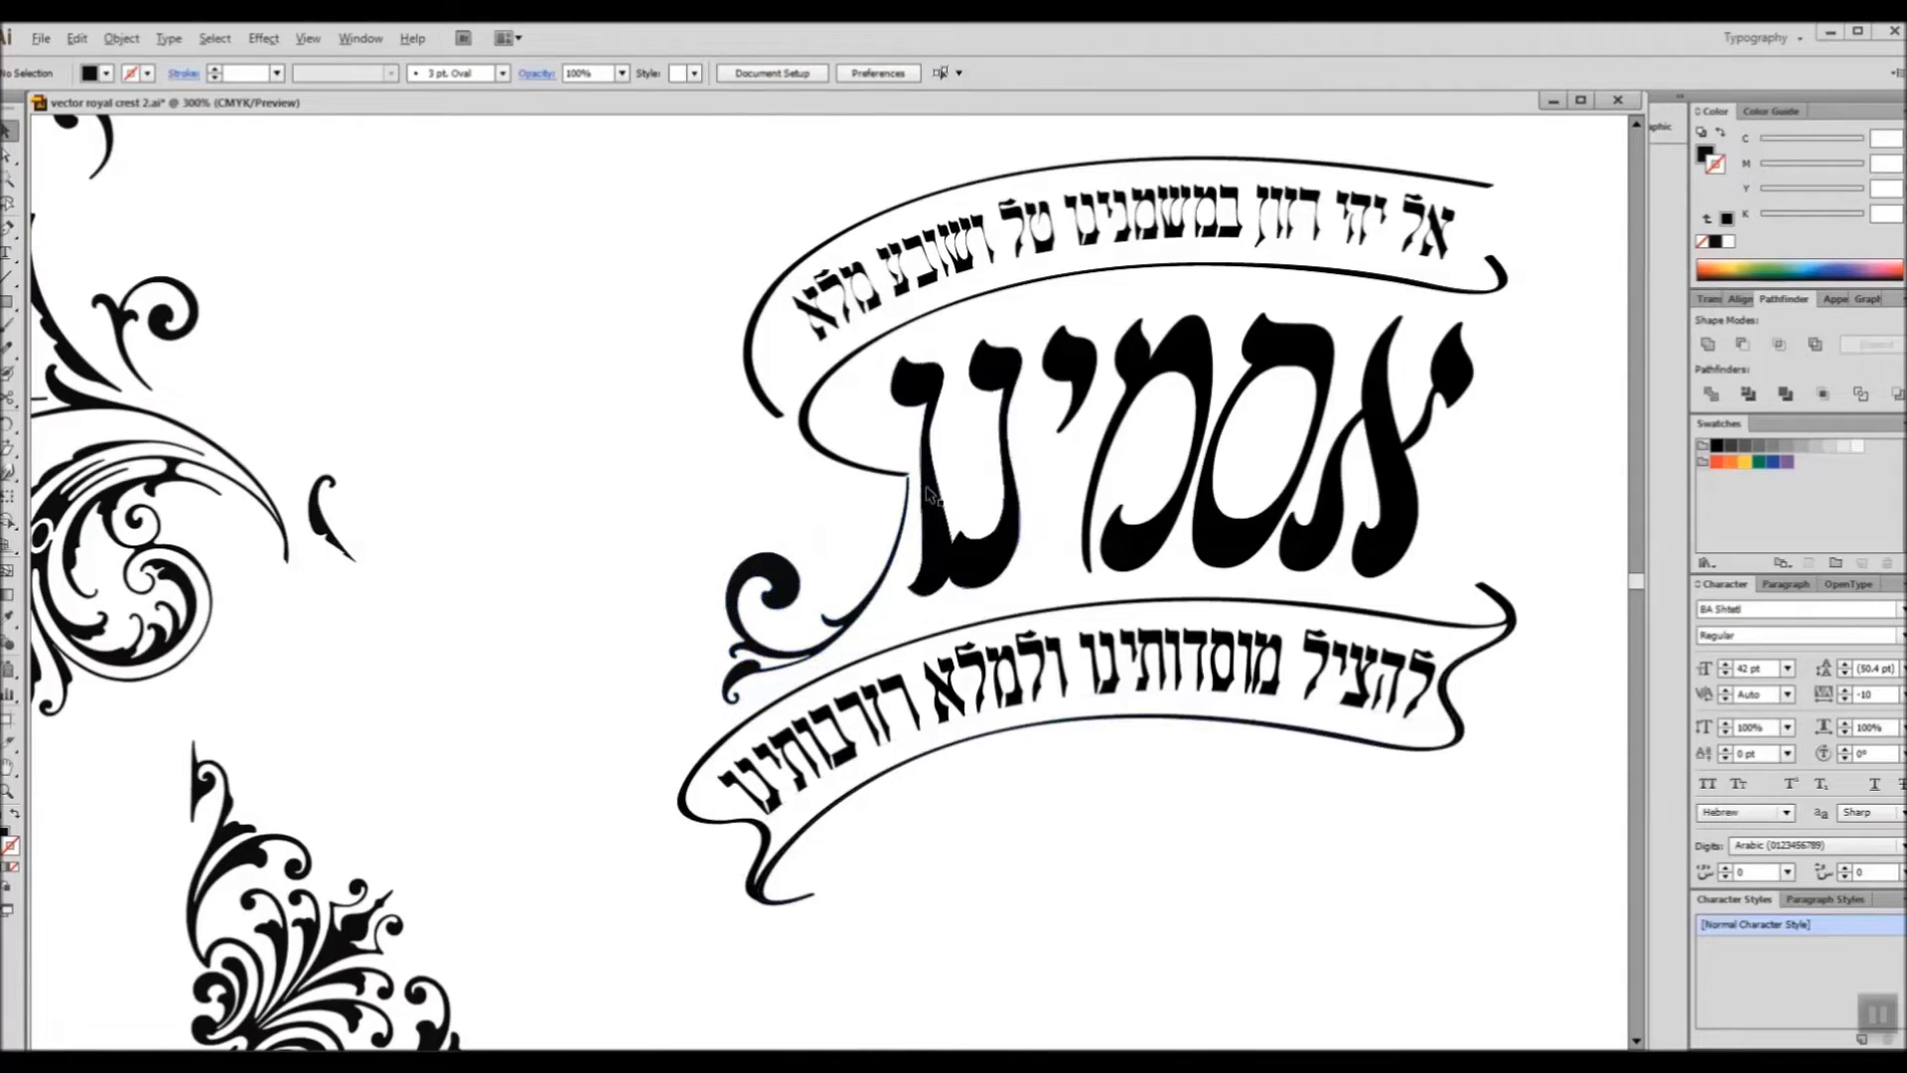
scroll(929, 494, up, 3)
click(862, 541)
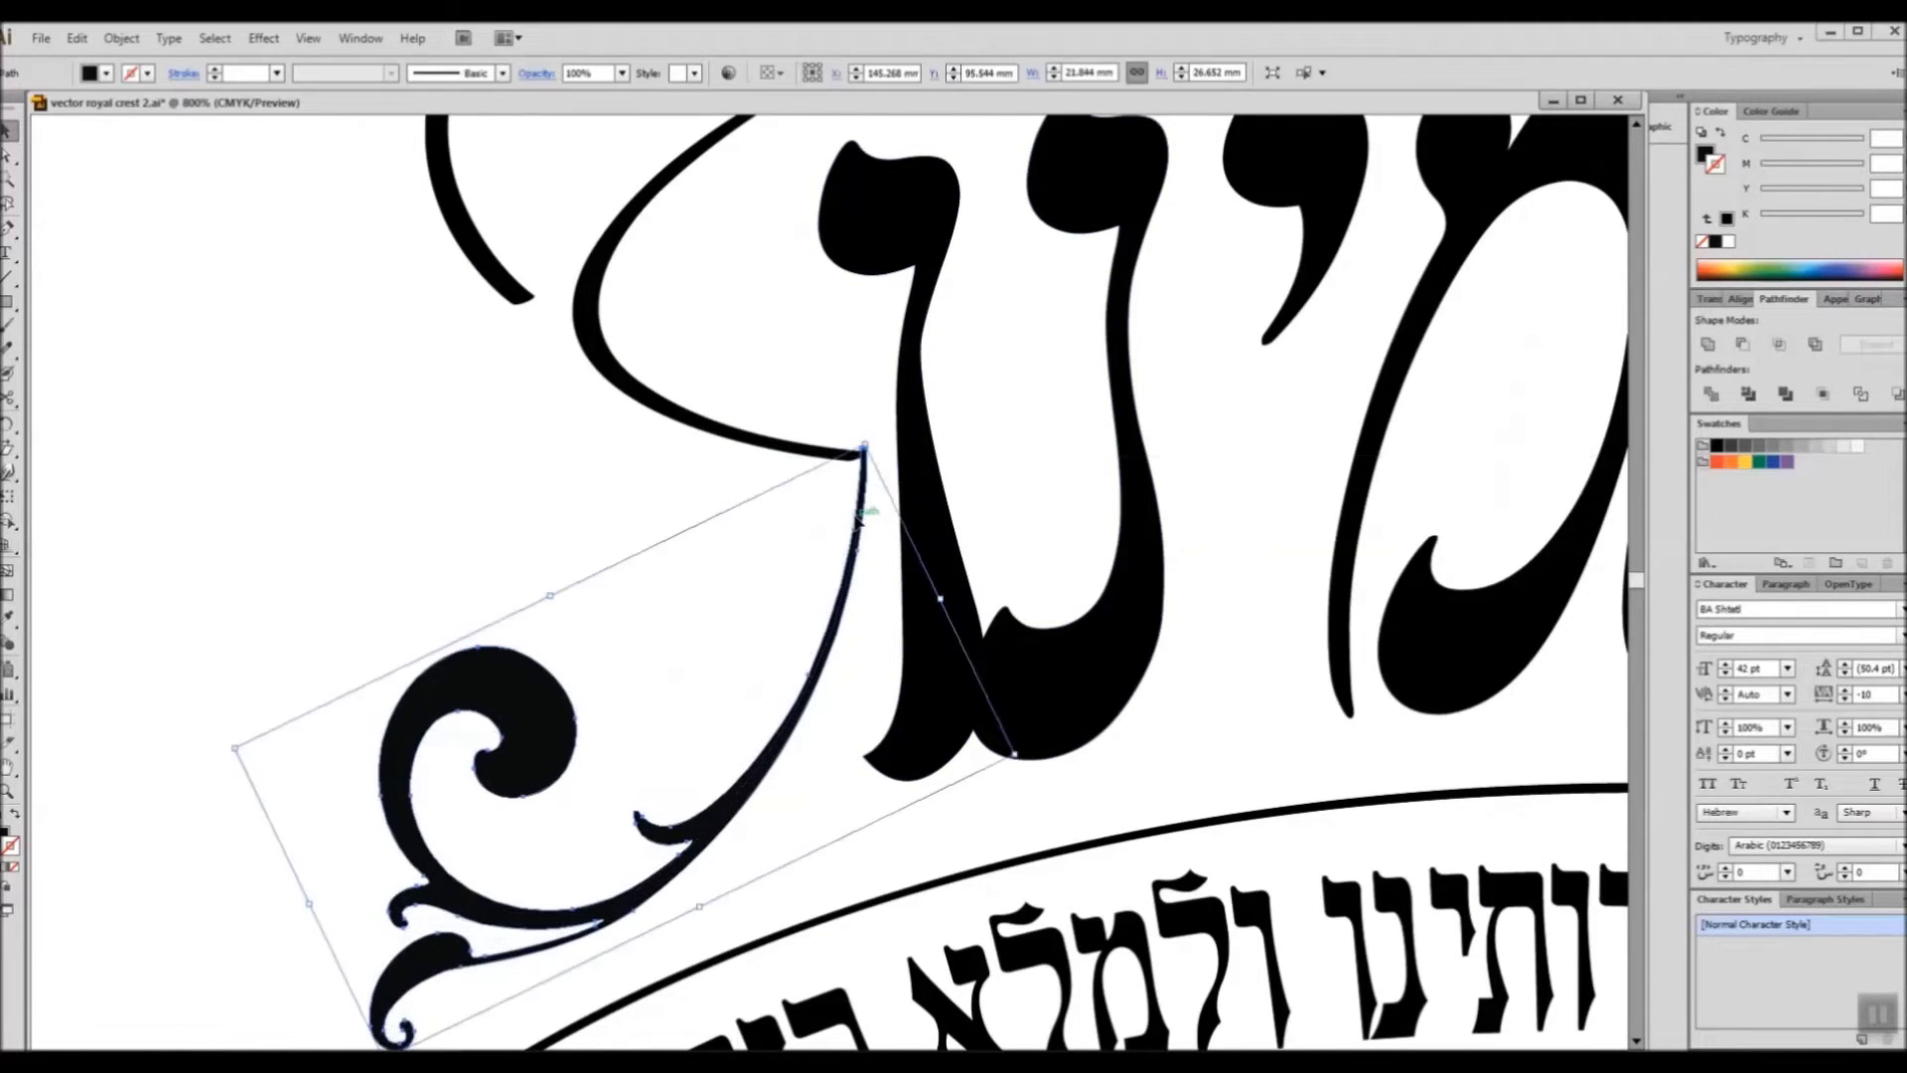
scroll(889, 536, down, 4)
click(1034, 779)
drag(1034, 778, 1046, 795)
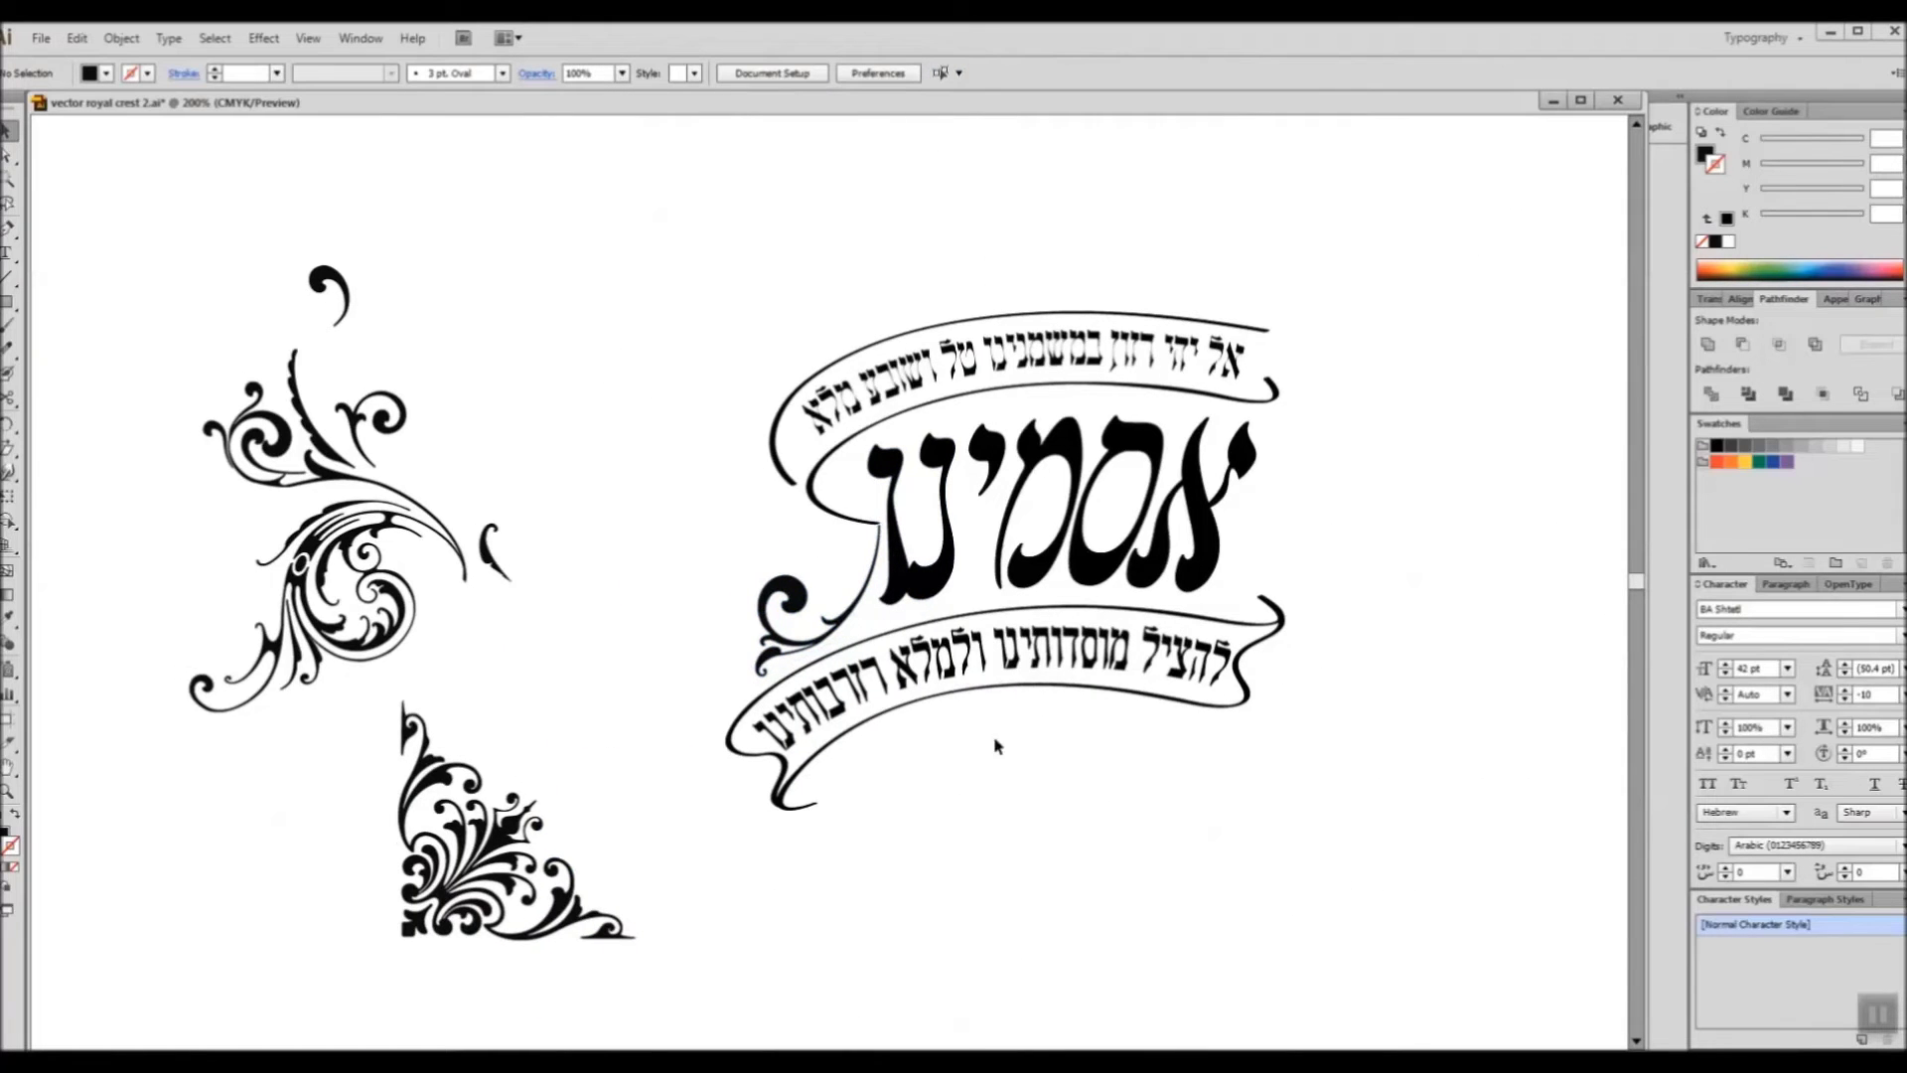
Step: Separate the scroll ornament's lower spiral, then place and rotate its small curled branch beside the right end of "אסמינו"
drag(382, 542, 350, 601)
click(414, 445)
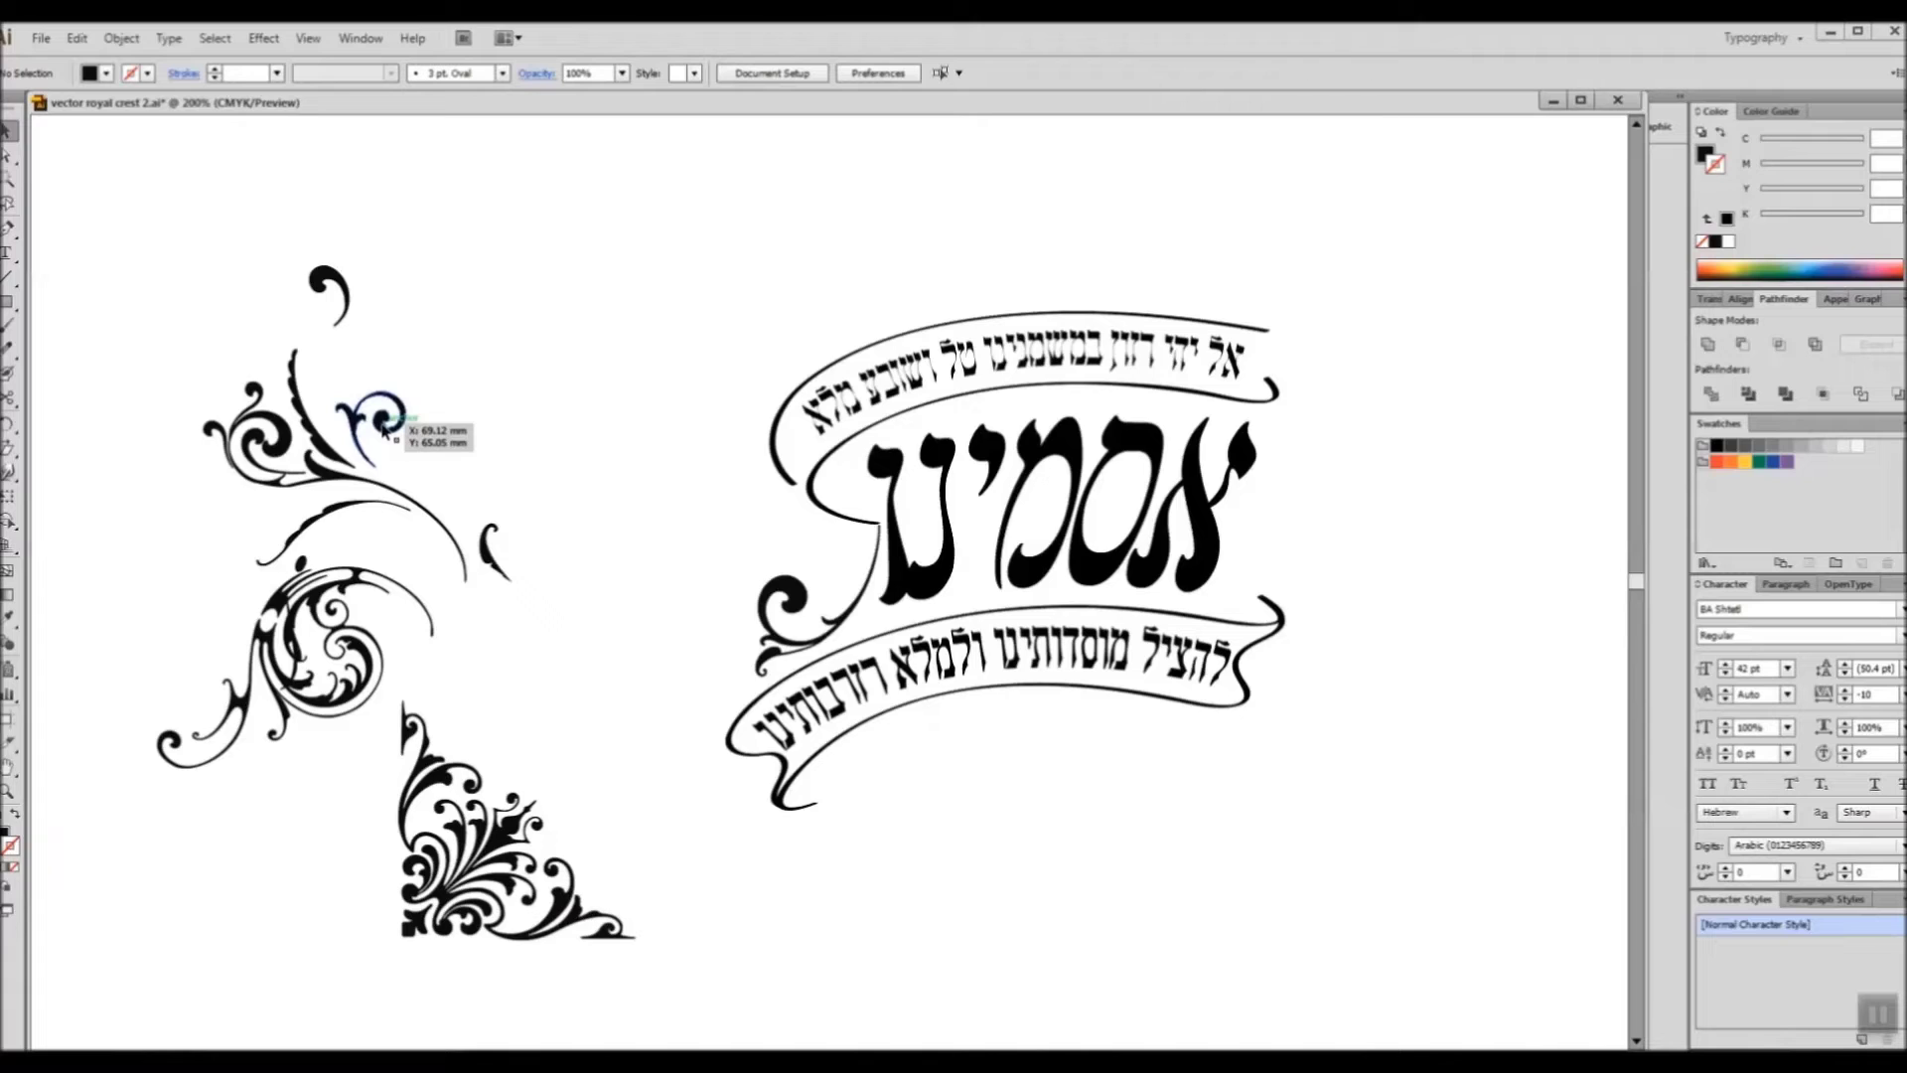
drag(415, 434, 1253, 460)
drag(1330, 399, 1310, 468)
click(1425, 461)
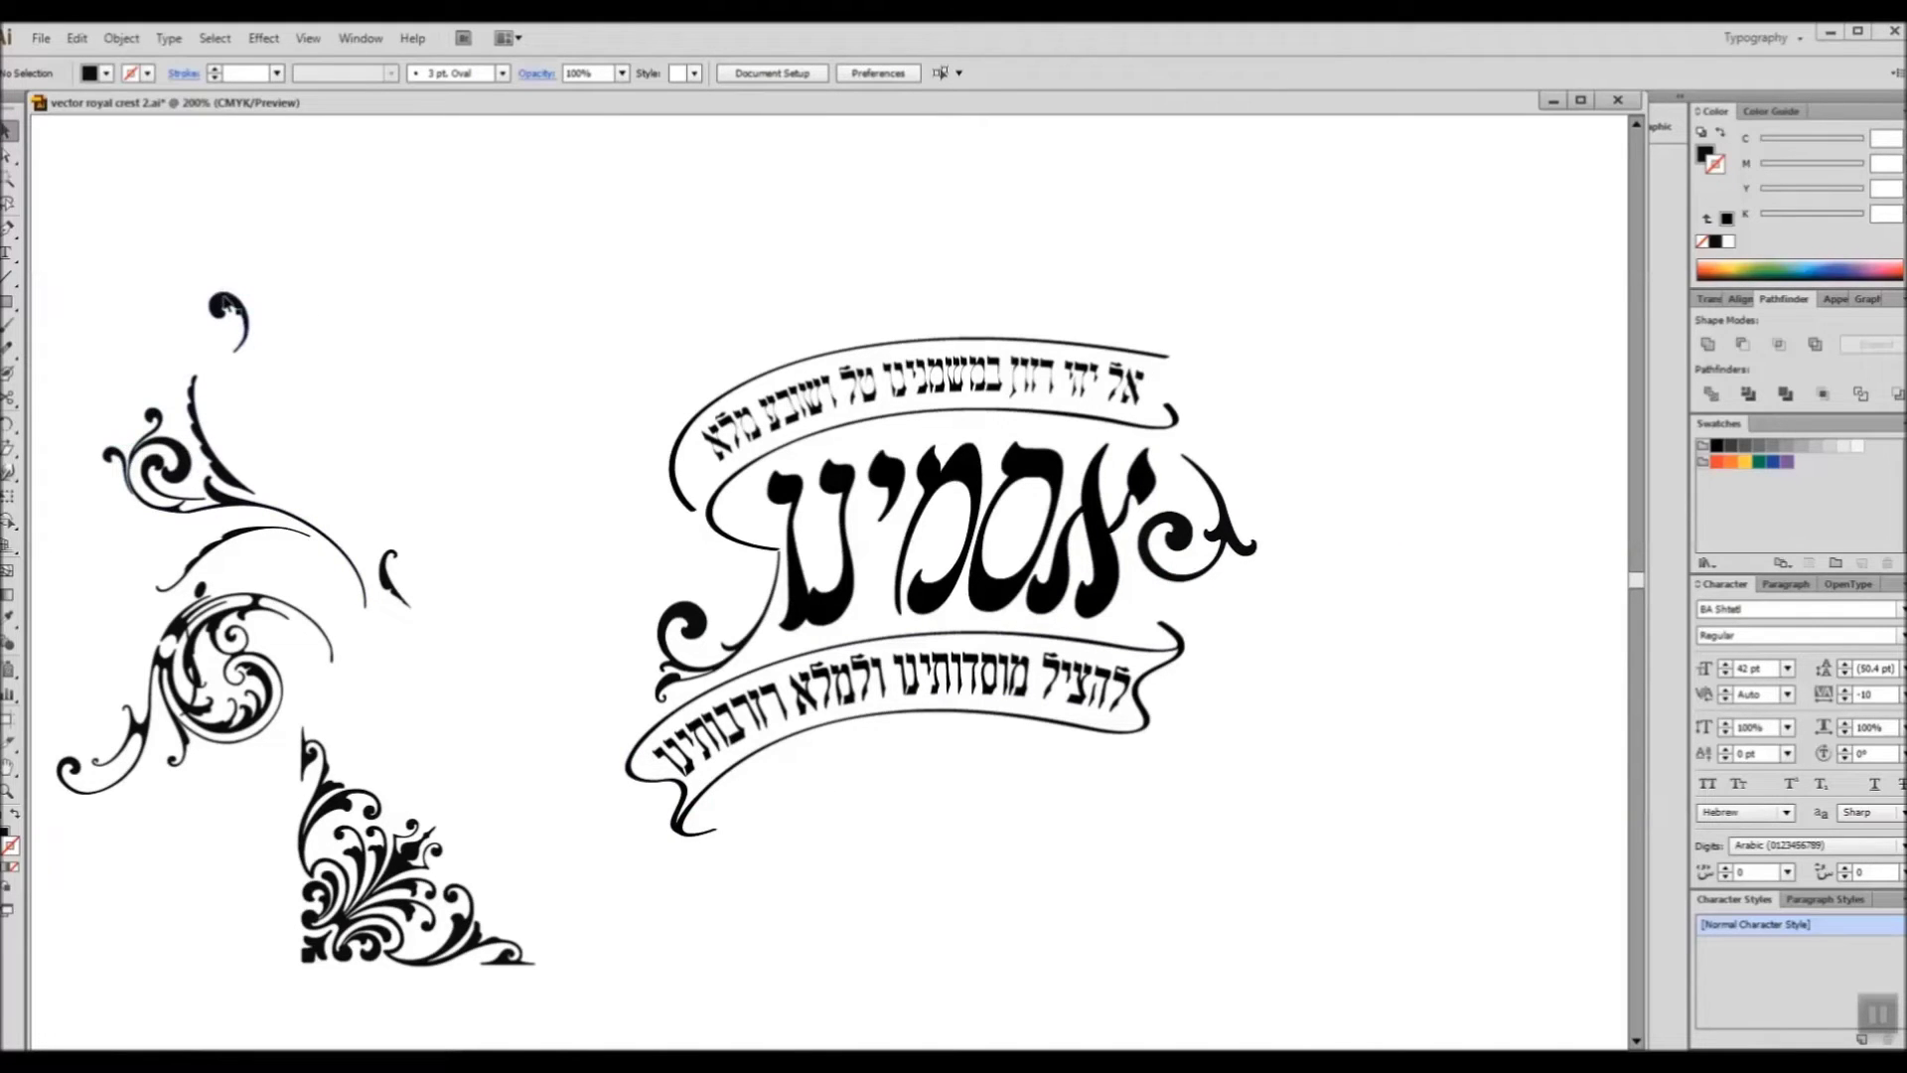
Step: Place the small detached curl between the right-hand branch and the lower ribbon's right end, rotating it to hang from the branch
drag(291, 343, 1416, 503)
scroll(763, 812, up, 1)
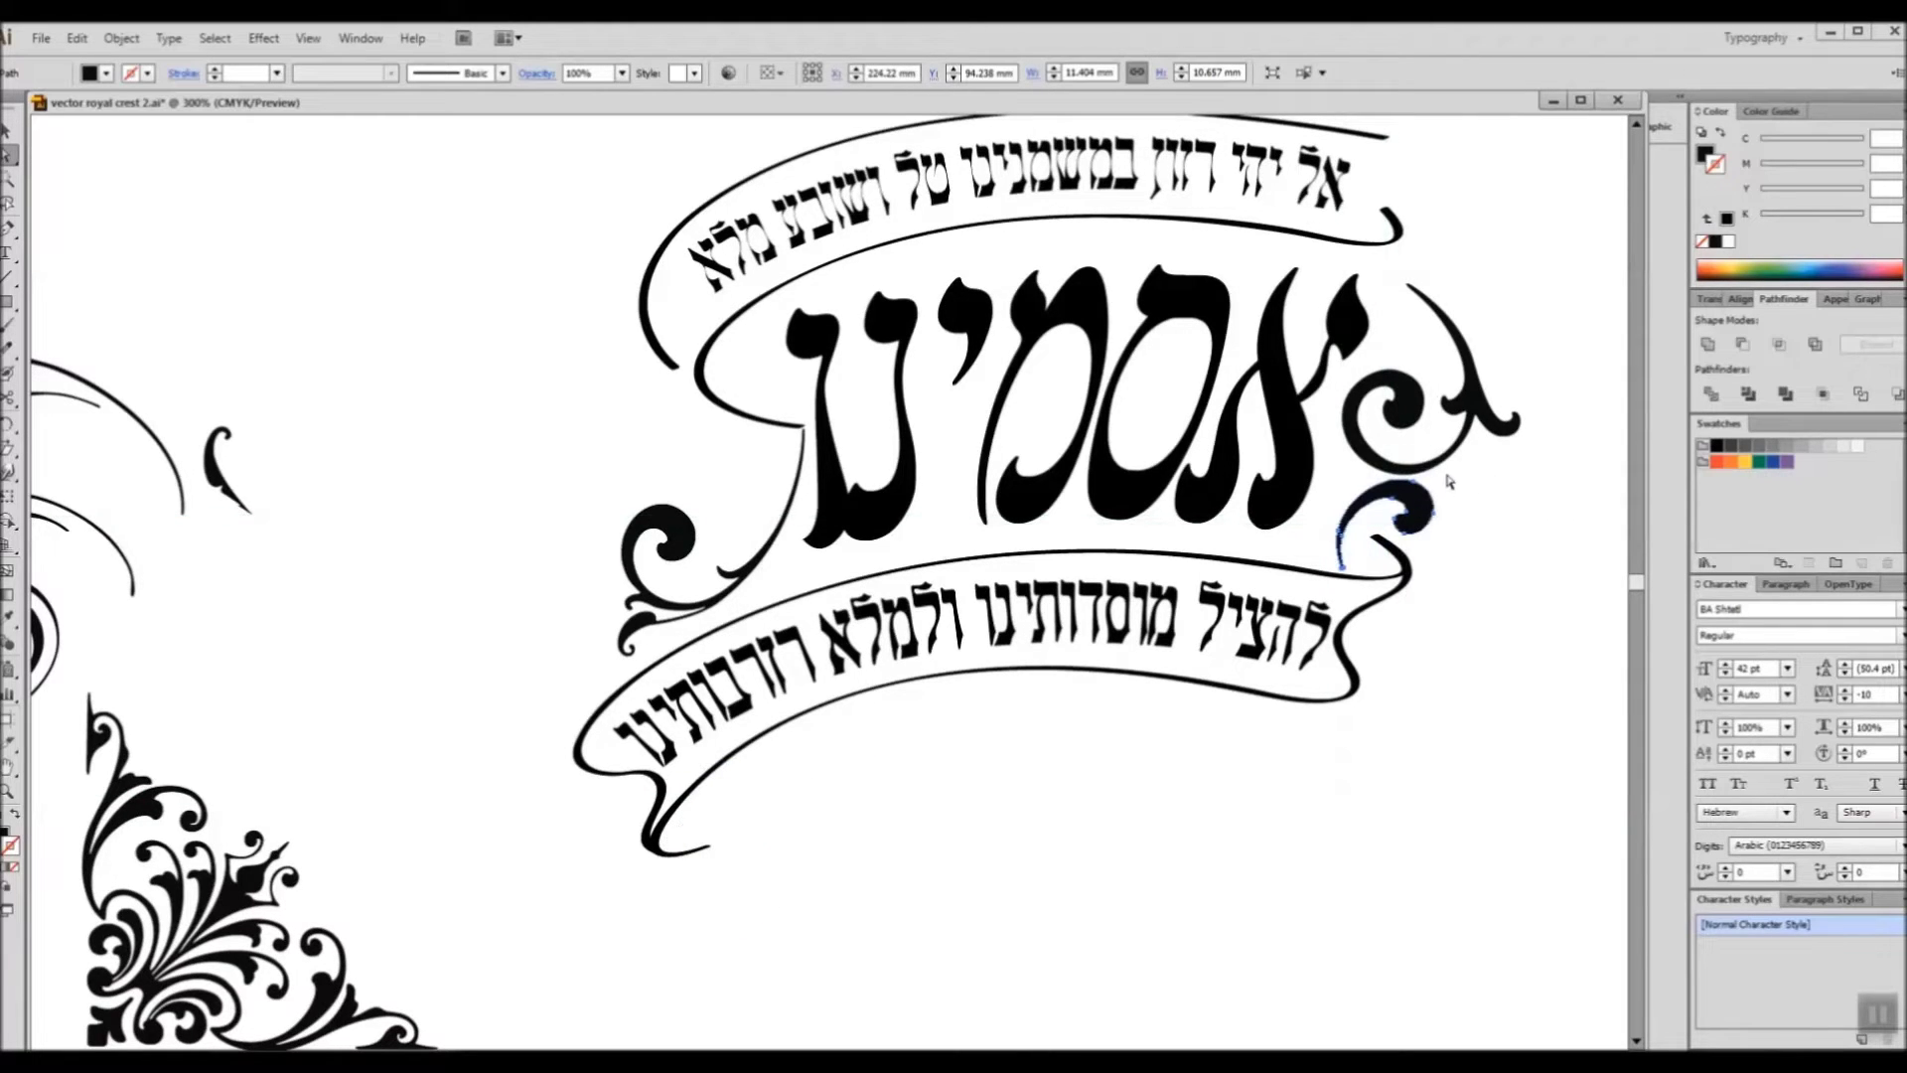
drag(1449, 501, 1498, 556)
scroll(1429, 524, up, 1)
drag(1440, 437, 1492, 478)
scroll(1481, 515, up, 2)
drag(1456, 459, 1435, 447)
Step: Extend the lower ribbon's upper stroke at its right end with a curve folding back beneath the main lettering
click(1321, 526)
key(p)
drag(1241, 561, 1051, 601)
click(1242, 561)
key(a)
click(1243, 562)
drag(1243, 561, 1005, 582)
key(ctrl+z)
drag(1068, 553, 1163, 531)
click(1227, 586)
click(1242, 563)
drag(1005, 582, 1060, 553)
click(1281, 551)
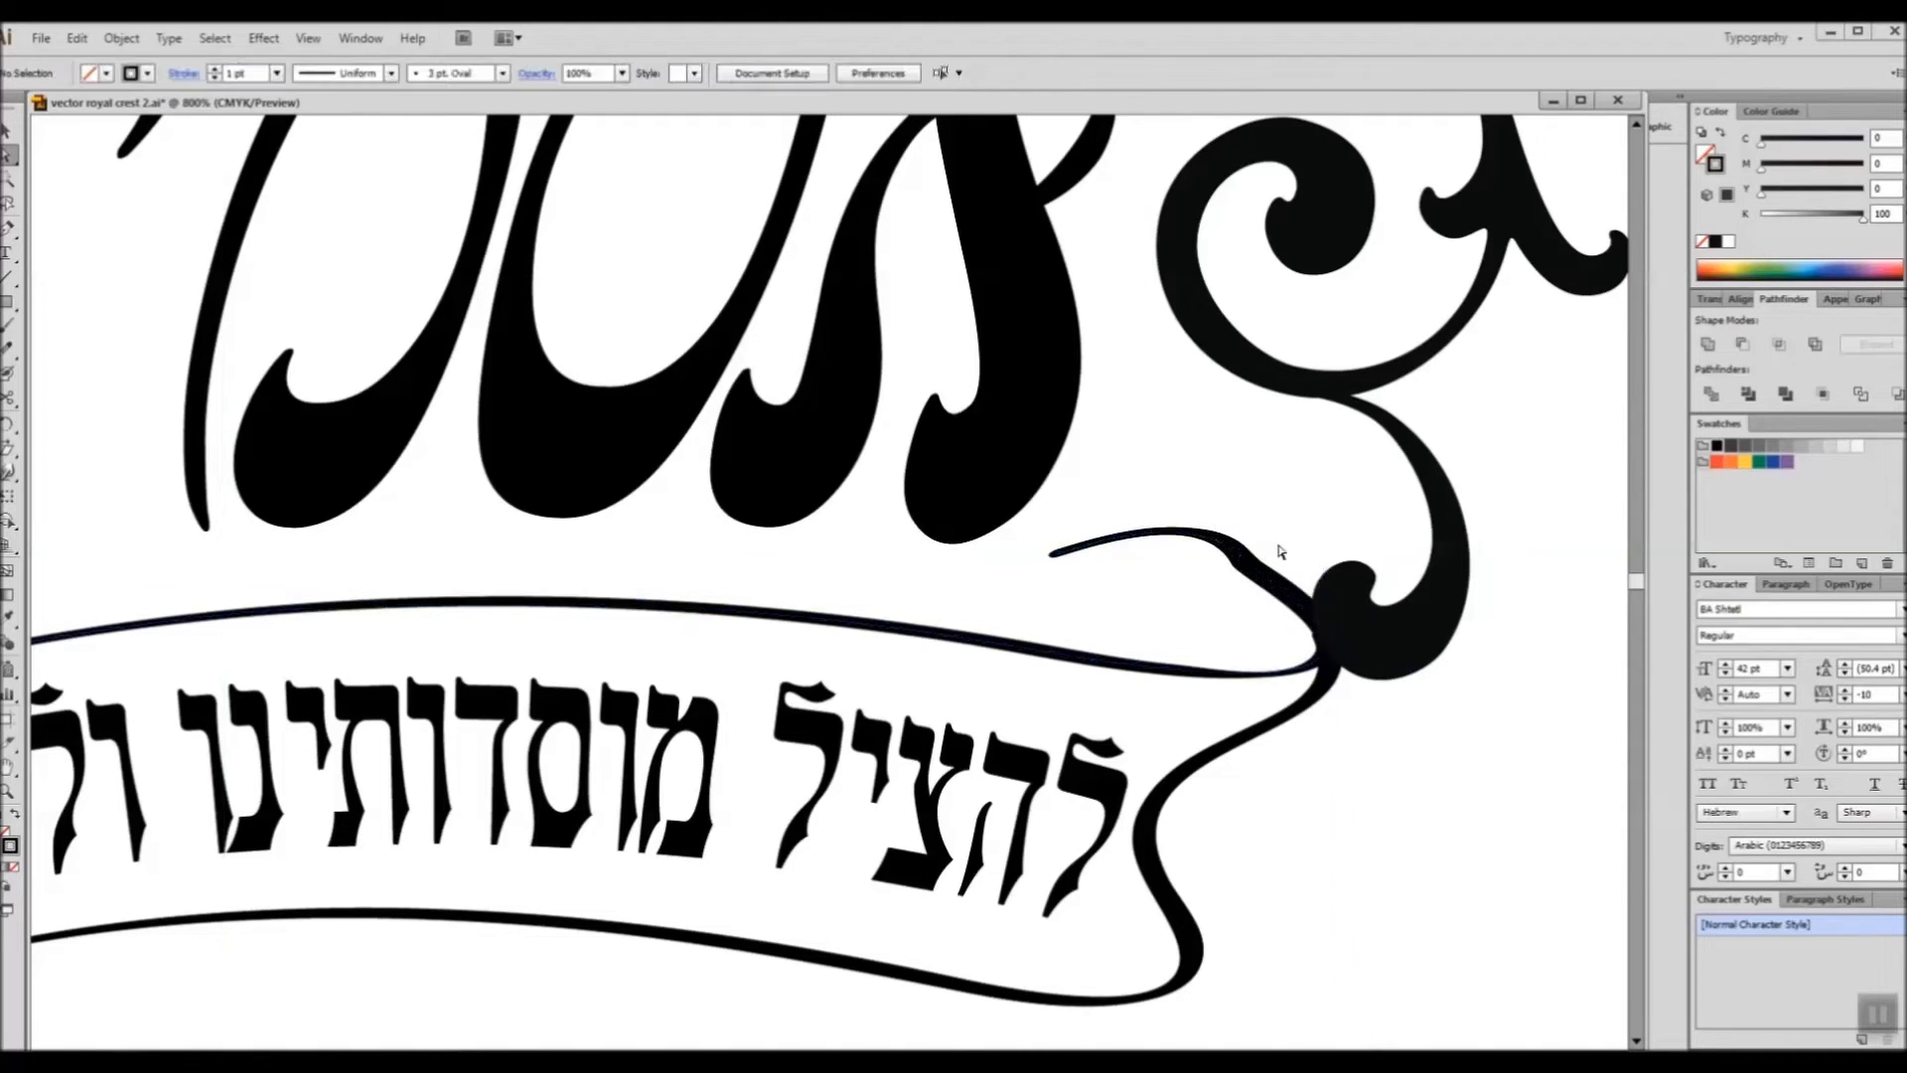
Step: Adjust the folded curve's anchor points and handles so the ribbon's right end turns in a smooth rounded loop
drag(1243, 561, 1304, 543)
drag(1558, 706, 1471, 676)
drag(1059, 553, 1102, 586)
key(ctrl+z)
scroll(1288, 566, down, 4)
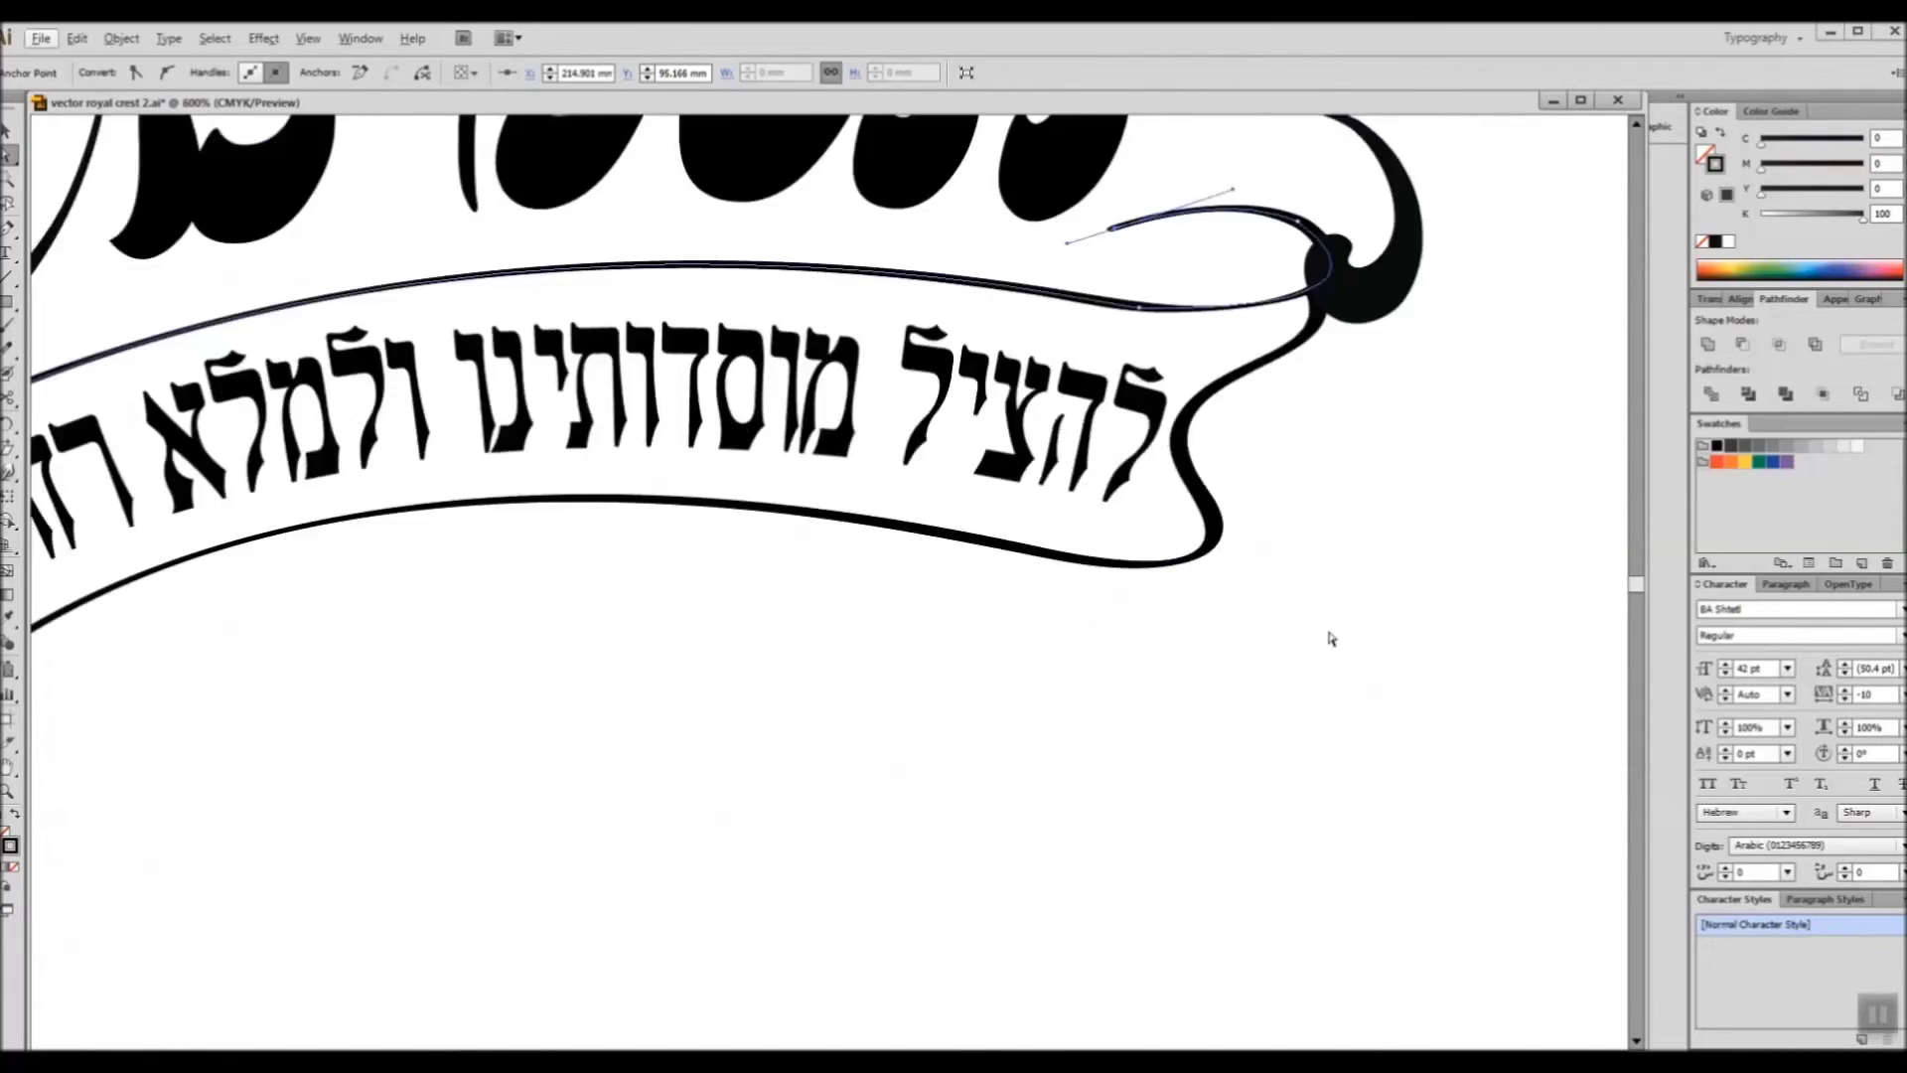
scroll(1328, 638, up, 4)
Step: Nudge the small curl beside the ribbon fold and warp its thin tip along the underside of the right-hand branch
key(v)
click(1335, 645)
drag(1335, 645, 1370, 626)
scroll(1345, 624, up, 1)
key(shift+r)
drag(1243, 511, 1142, 593)
drag(1191, 482, 1151, 473)
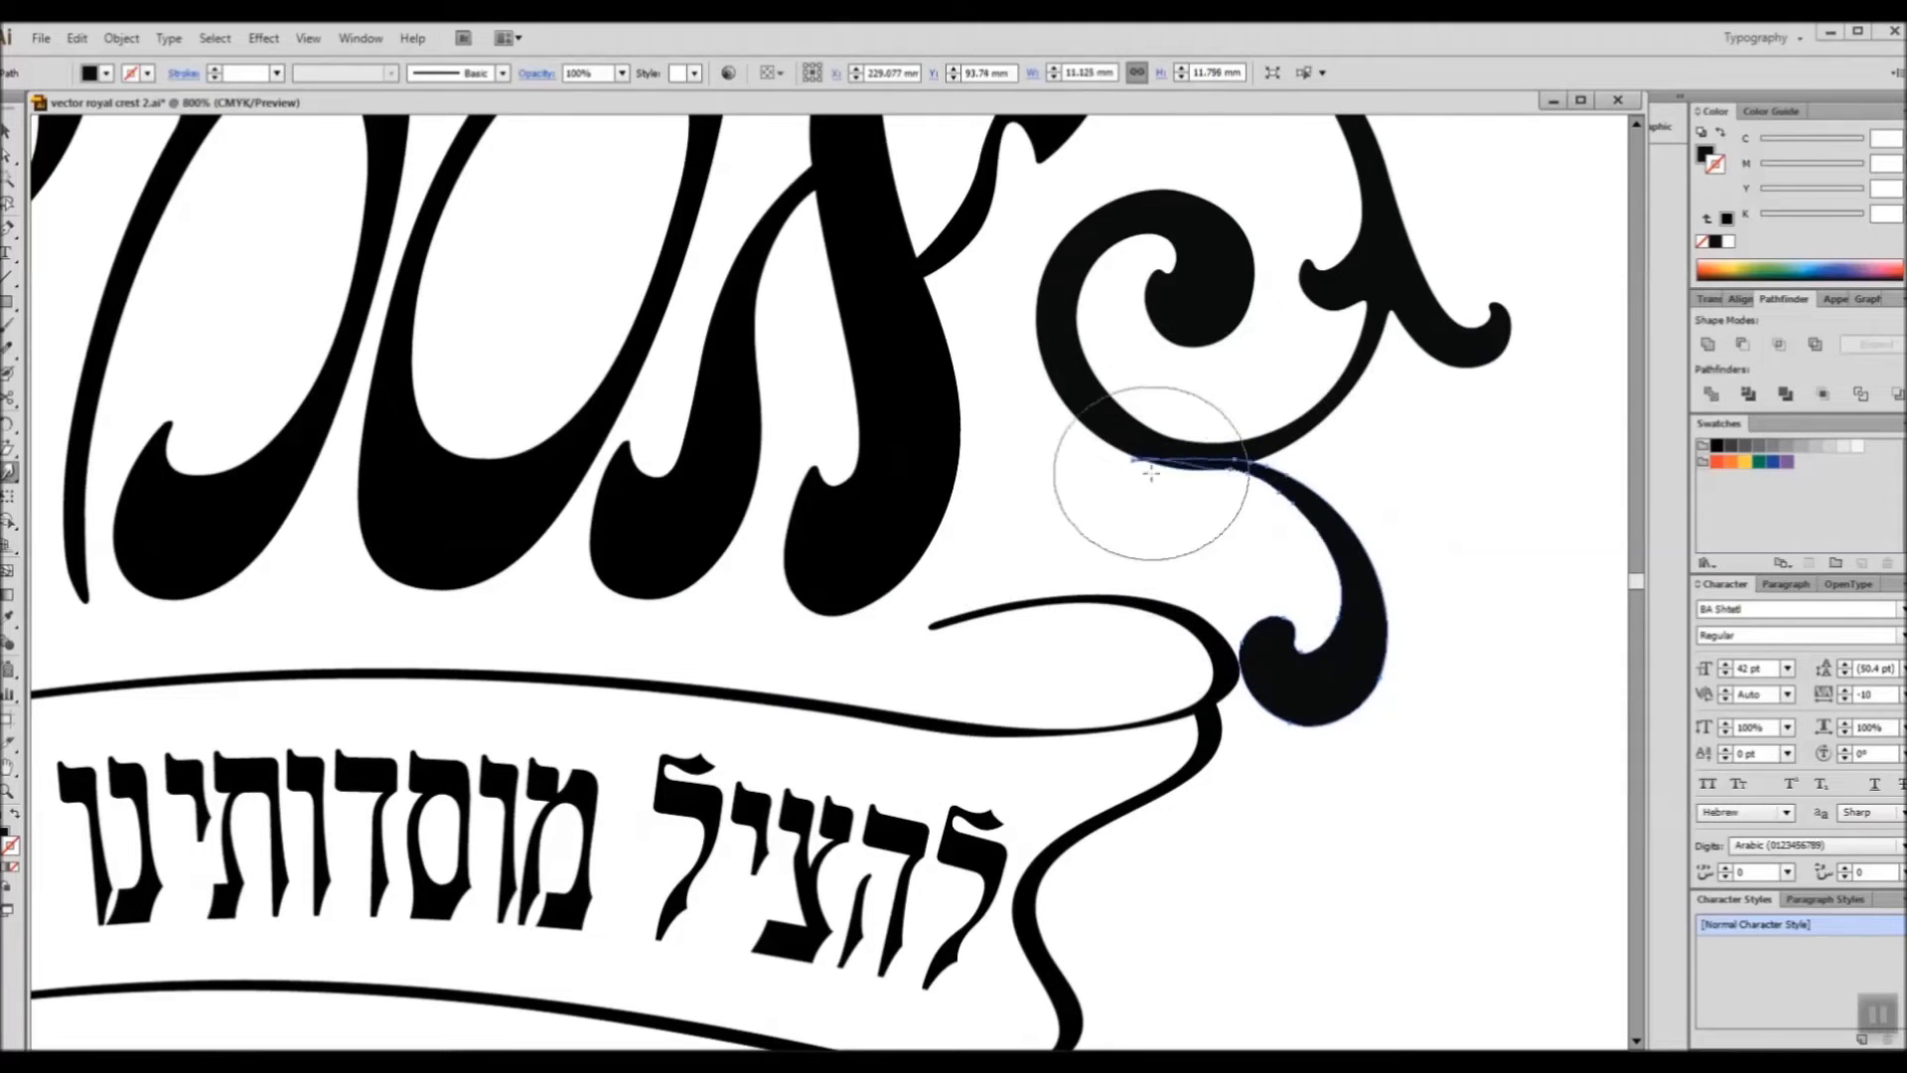
ctrl+click(1325, 486)
Step: Fine-tune the left curled stem's position so its thin tip meets the upper ribbon's inner stroke beside the lettering
scroll(1453, 516, down, 2)
drag(522, 488, 726, 635)
key(v)
click(723, 633)
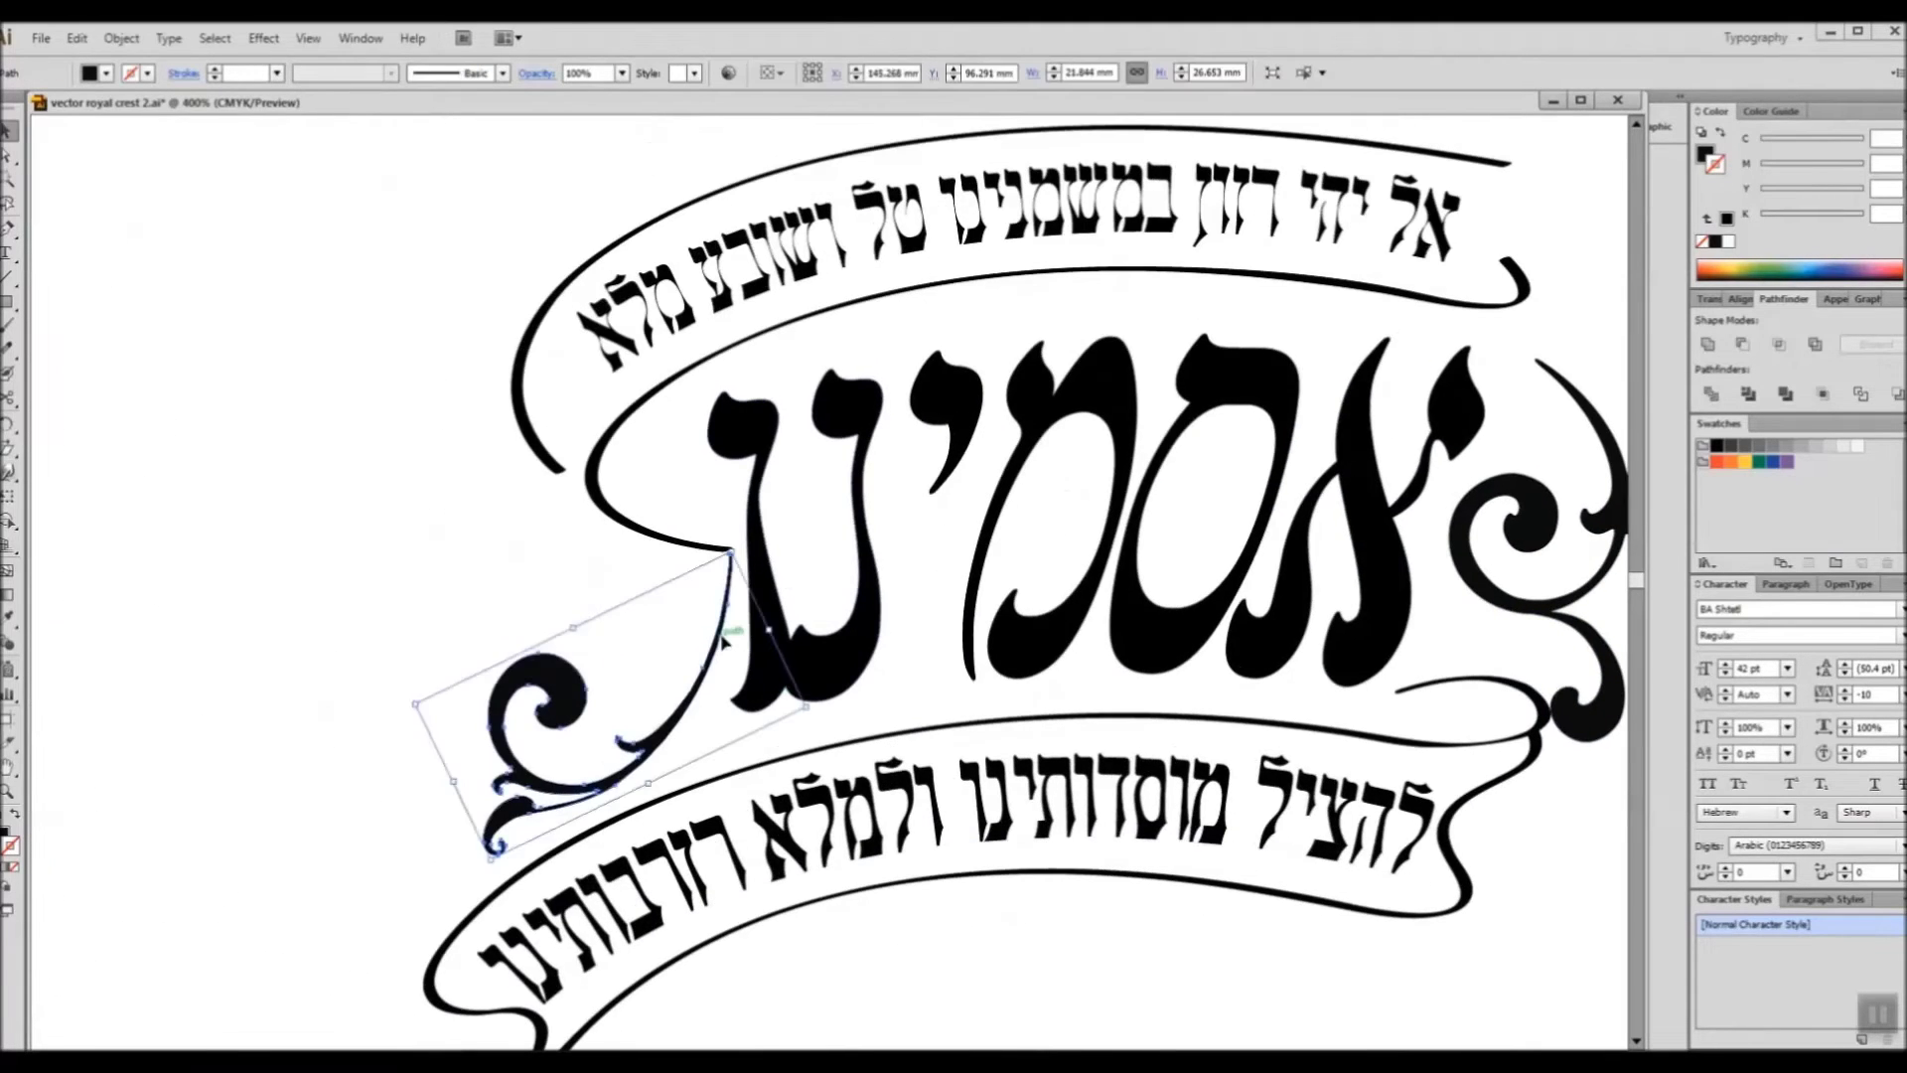
drag(627, 750, 644, 755)
drag(747, 523, 757, 539)
click(663, 593)
scroll(576, 493, down, 2)
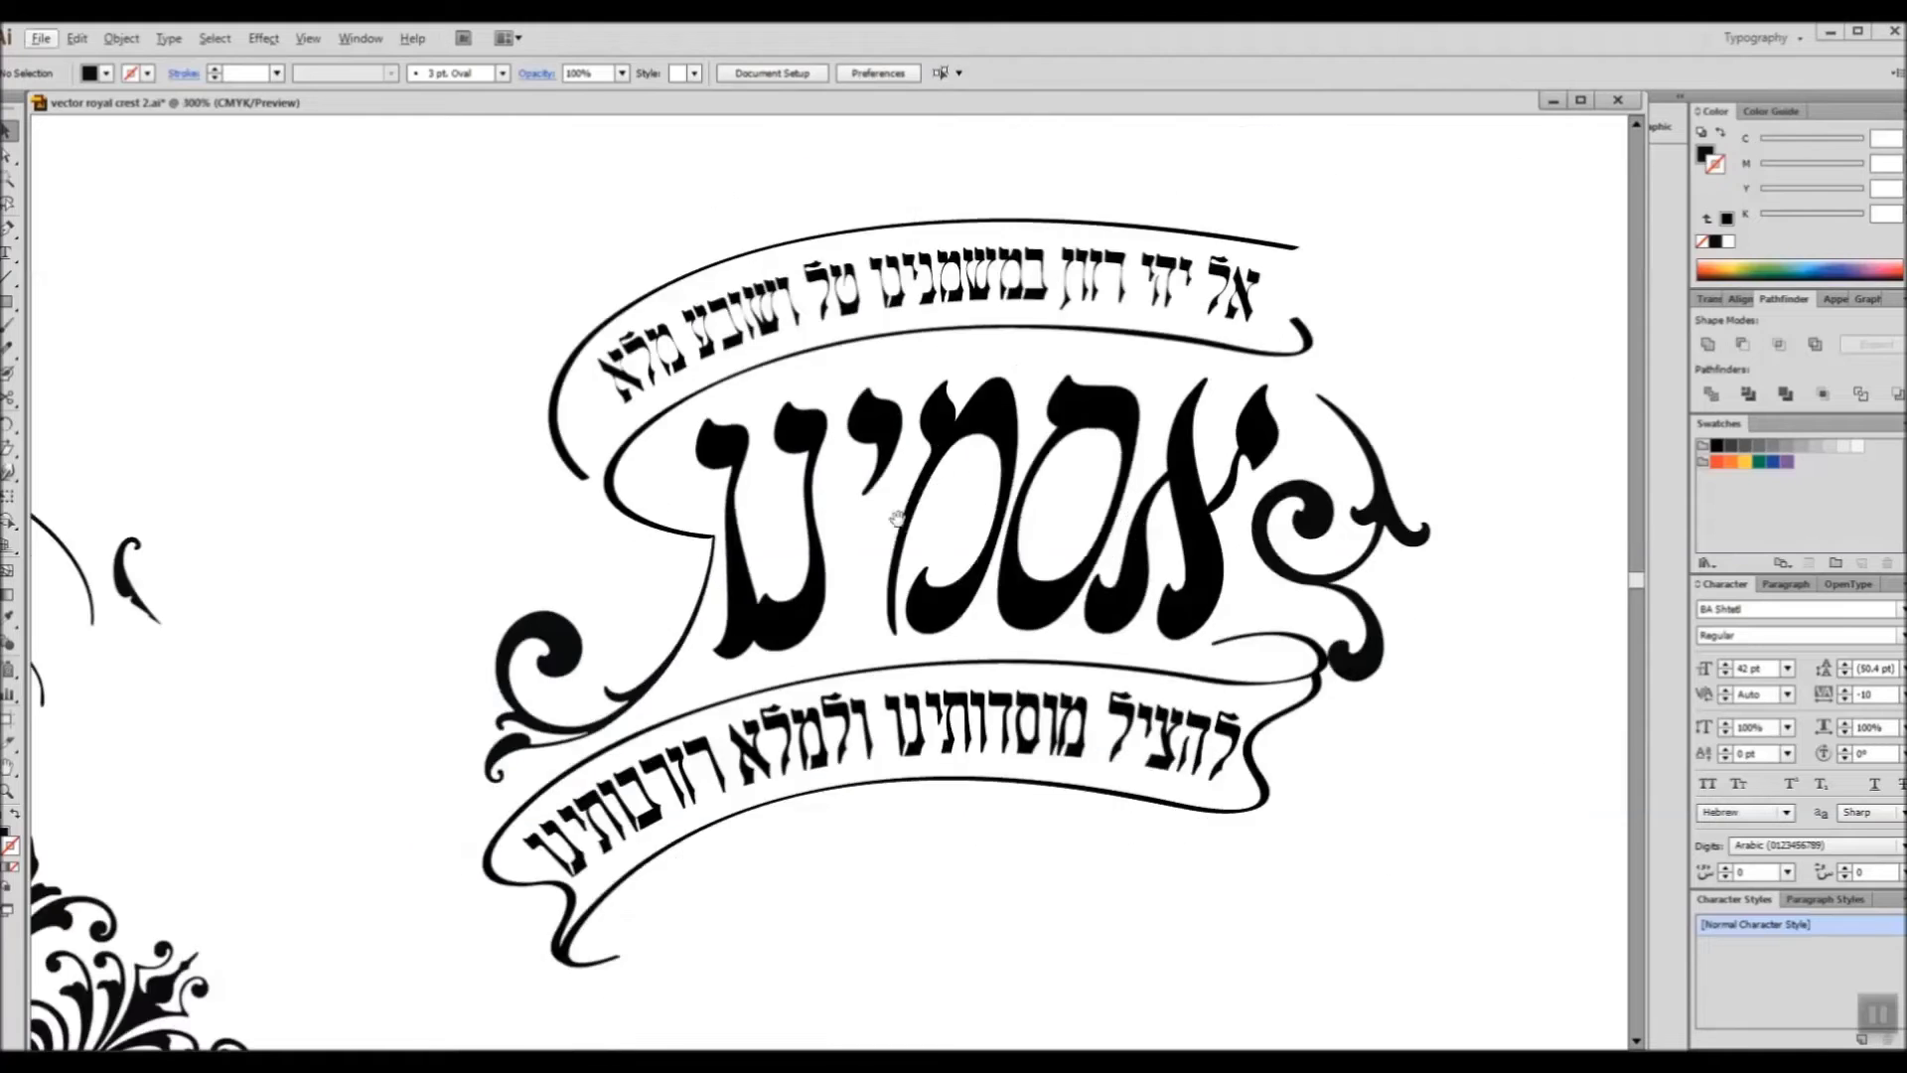
Step: Move a loose curled piece to the upper ribbon's right end, then resize and rotate it to curl downward
click(447, 342)
drag(256, 417, 1473, 277)
scroll(1294, 364, up, 2)
drag(1485, 273, 1236, 395)
drag(1404, 422, 1249, 422)
mouse_move(1381, 343)
mouse_down()
mouse_move(1350, 311)
mouse_move(1376, 327)
mouse_up()
mouse_move(1309, 360)
mouse_down()
mouse_move(1303, 335)
mouse_move(1319, 344)
mouse_up()
click(1328, 434)
click(1308, 417)
drag(1327, 456, 1351, 476)
mouse_move(1387, 306)
mouse_down()
mouse_move(1397, 323)
mouse_move(1388, 306)
mouse_up()
Step: Delete the hooked end of the upper ribbon's inner stroke and position the curled piece around the verse's right end
drag(1331, 358, 1258, 439)
drag(1171, 509, 1242, 490)
key(a)
click(1180, 476)
key(Delete)
key(v)
click(1303, 525)
drag(1275, 381, 1259, 359)
drag(1231, 477, 1283, 493)
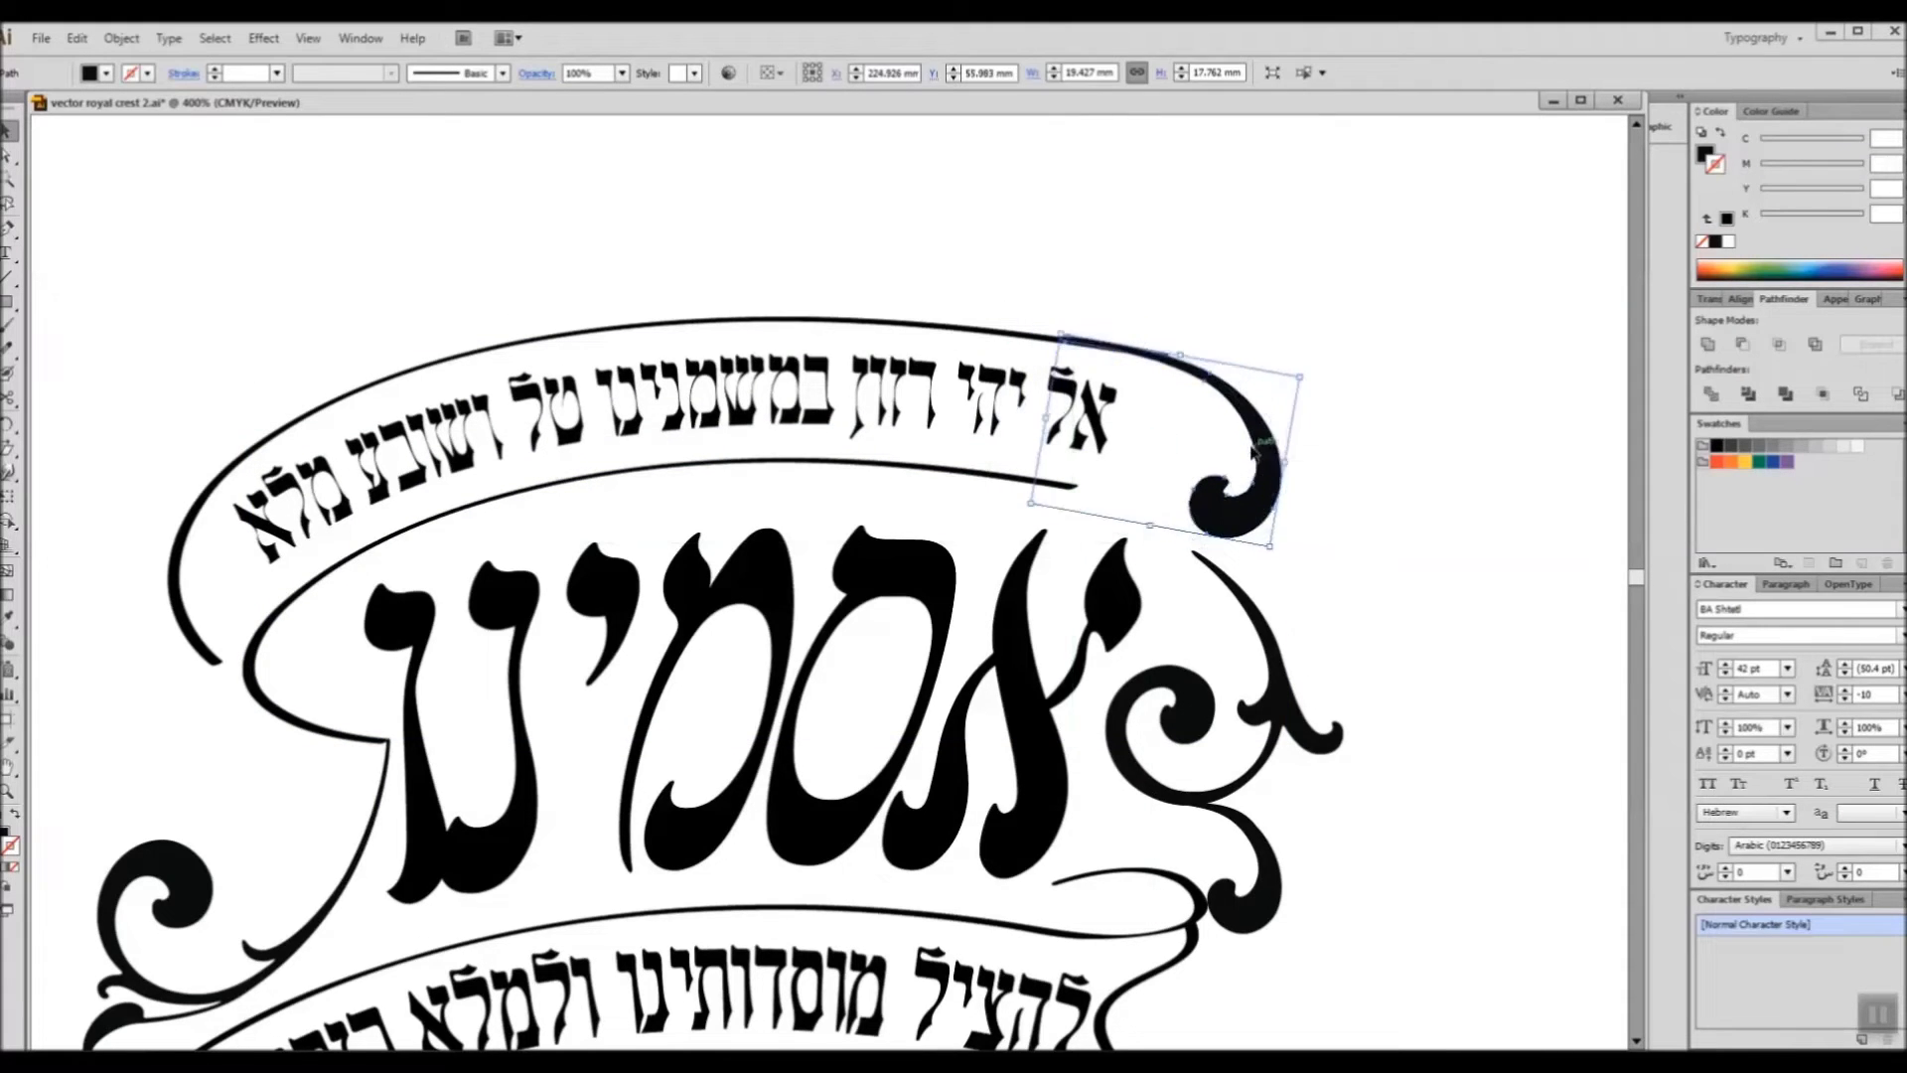
Step: Align the curl's thin end with the upper ribbon's outer stroke so the two join in one continuous line
click(1488, 542)
drag(1488, 541, 1482, 531)
drag(1182, 374, 983, 318)
click(1164, 336)
key(a)
key(ctrl+z)
drag(355, 203, 447, 289)
click(871, 215)
scroll(871, 215, up, 2)
mouse_move(1102, 406)
mouse_down()
mouse_move(1046, 424)
mouse_move(1101, 409)
mouse_up()
scroll(1321, 519, down, 2)
click(1191, 462)
drag(655, 447, 749, 426)
click(1227, 465)
scroll(1227, 466, up, 2)
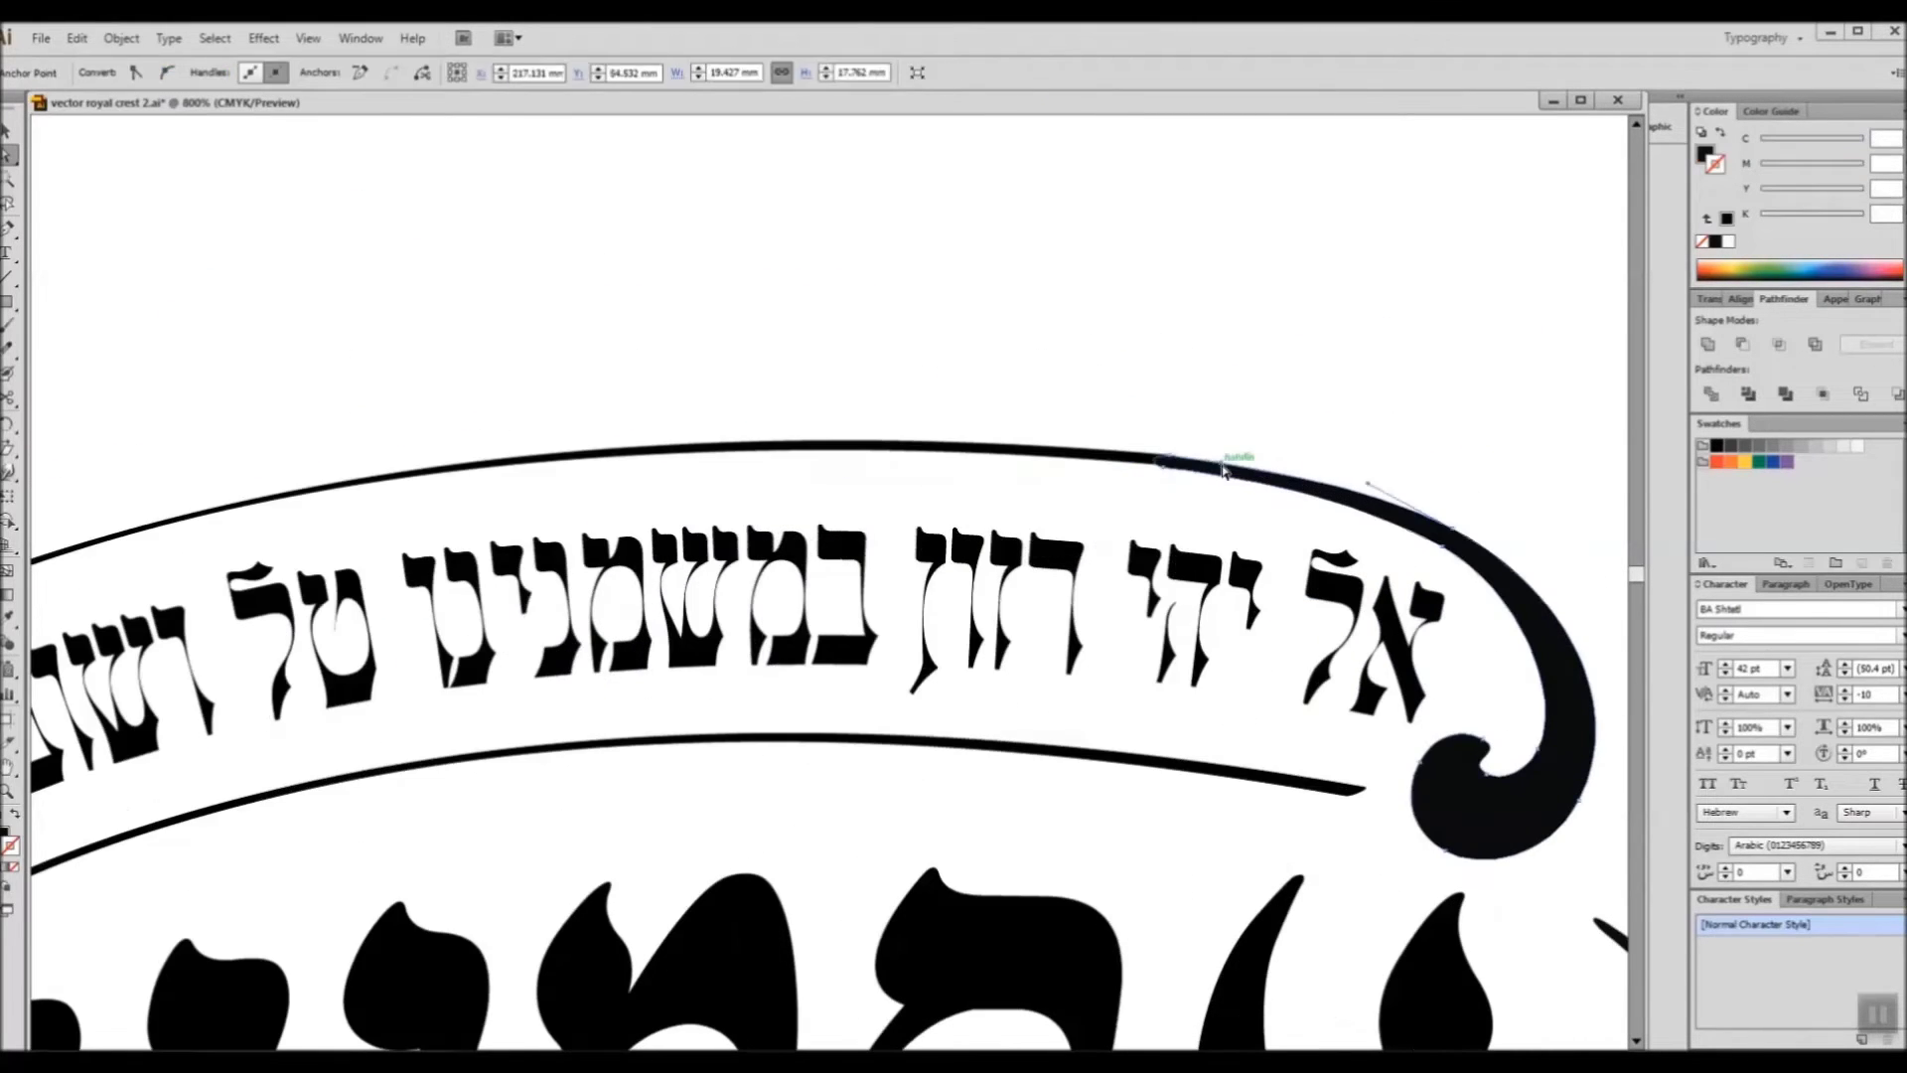
click(1145, 462)
Step: Warp the left end of the upper ribbon's outer stroke so it bends in to meet the inner stroke
key(shift+r)
scroll(1248, 480, down, 2)
ctrl+click(1457, 426)
drag(1457, 426, 1512, 326)
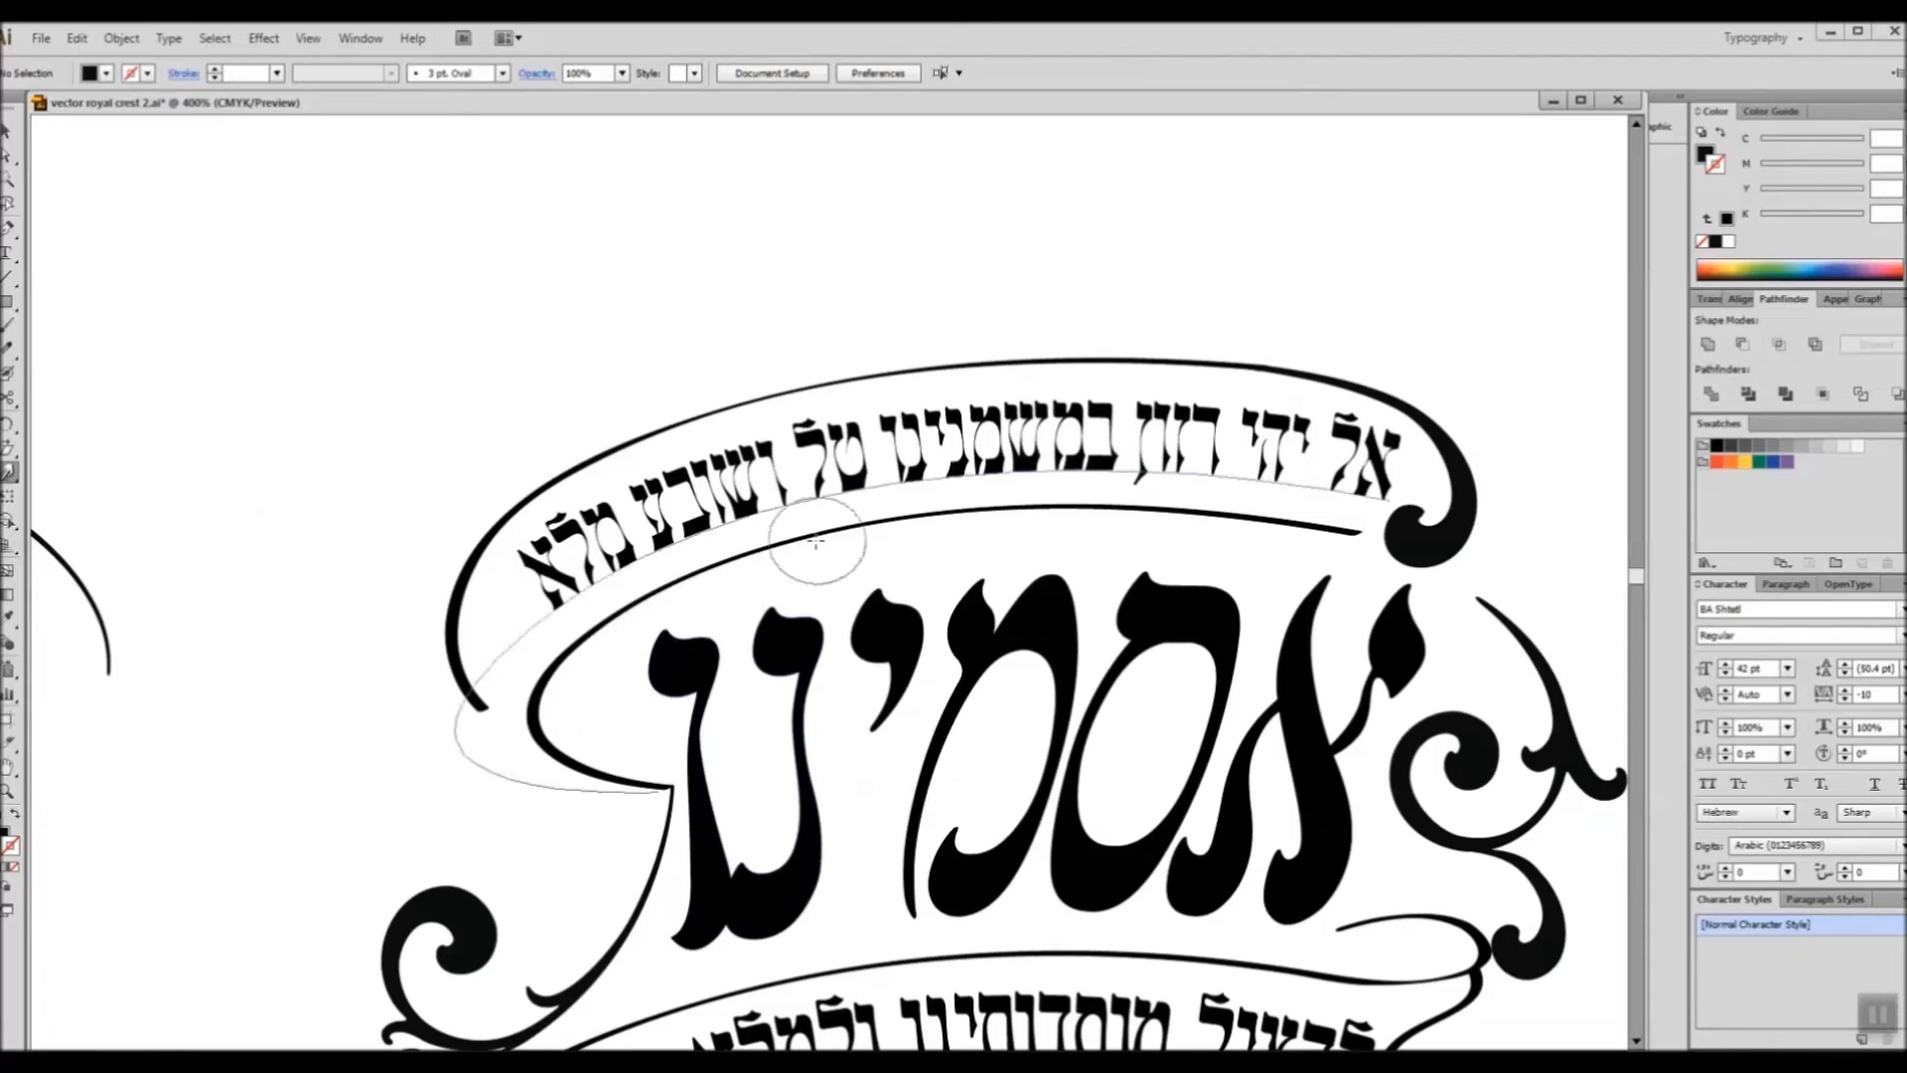
ctrl+click(484, 707)
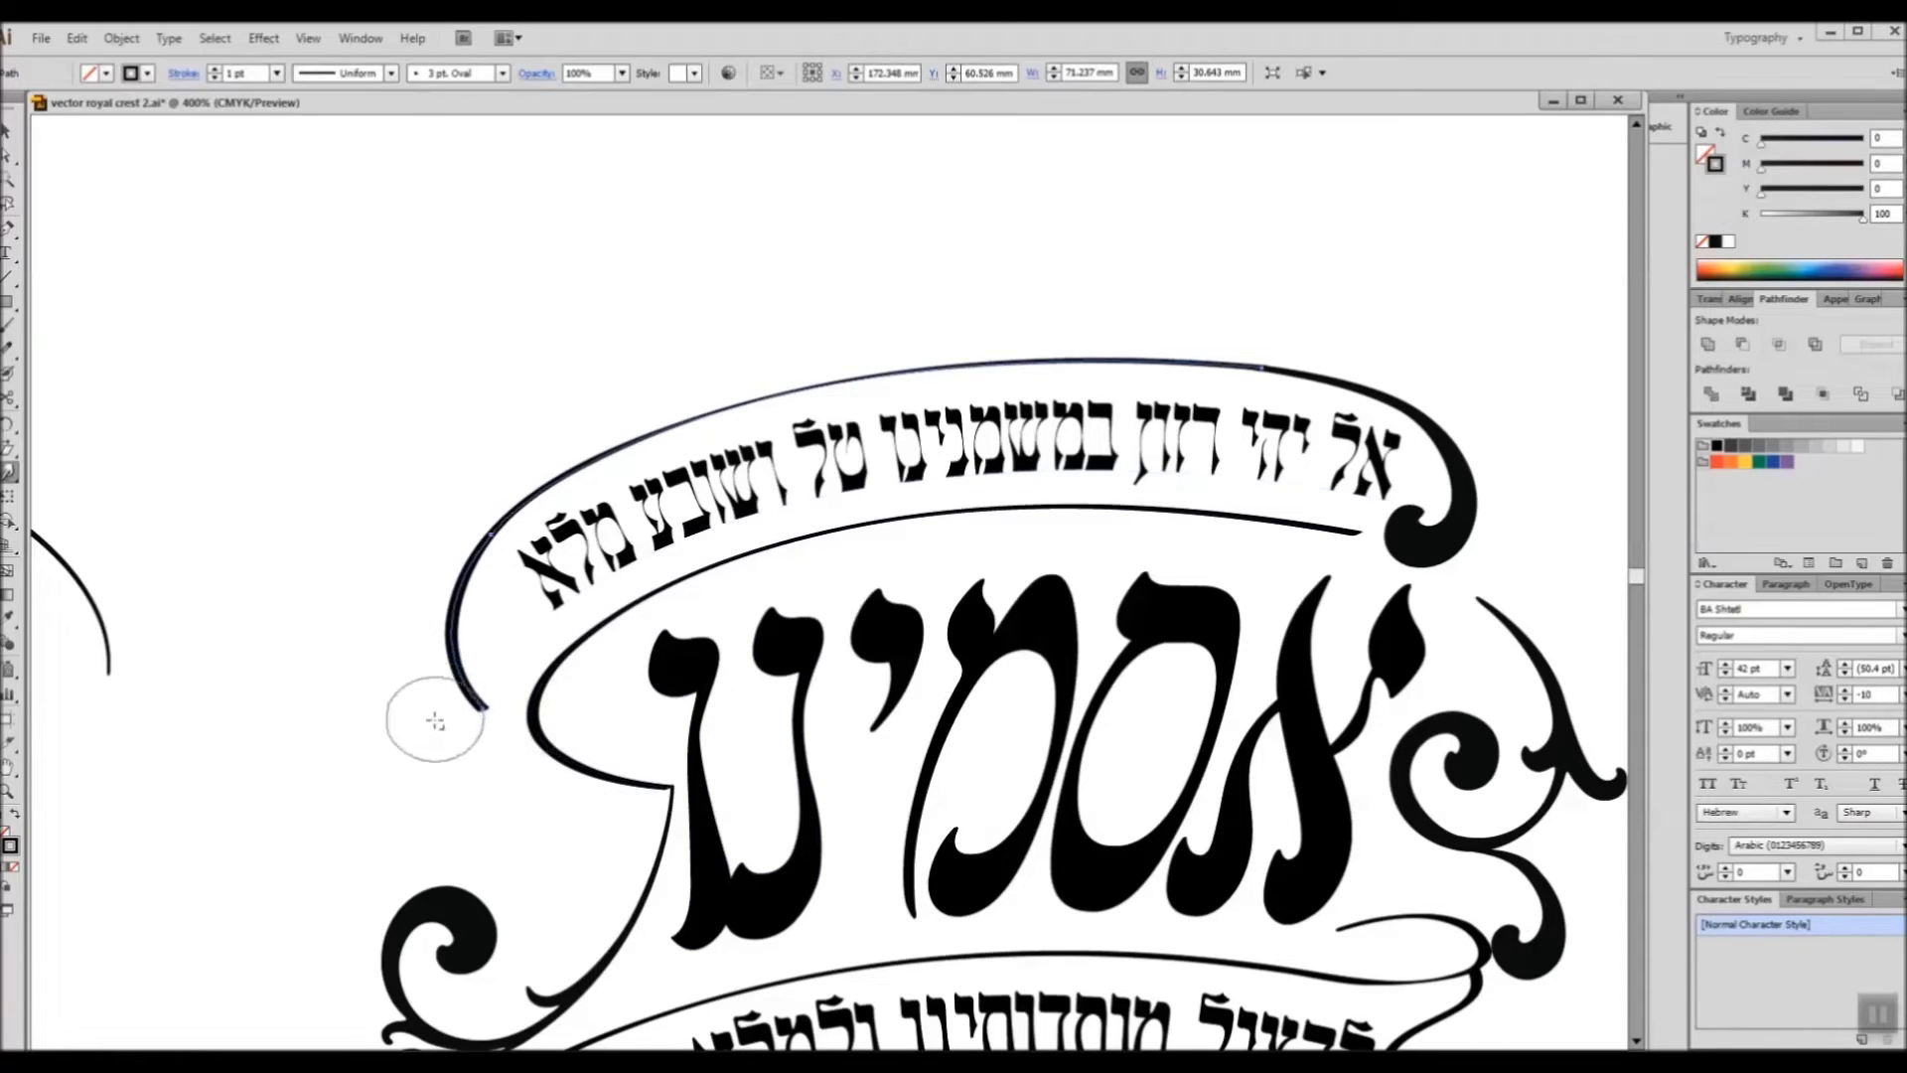
drag(435, 718, 412, 688)
drag(404, 771, 559, 794)
scroll(1102, 535, down, 1)
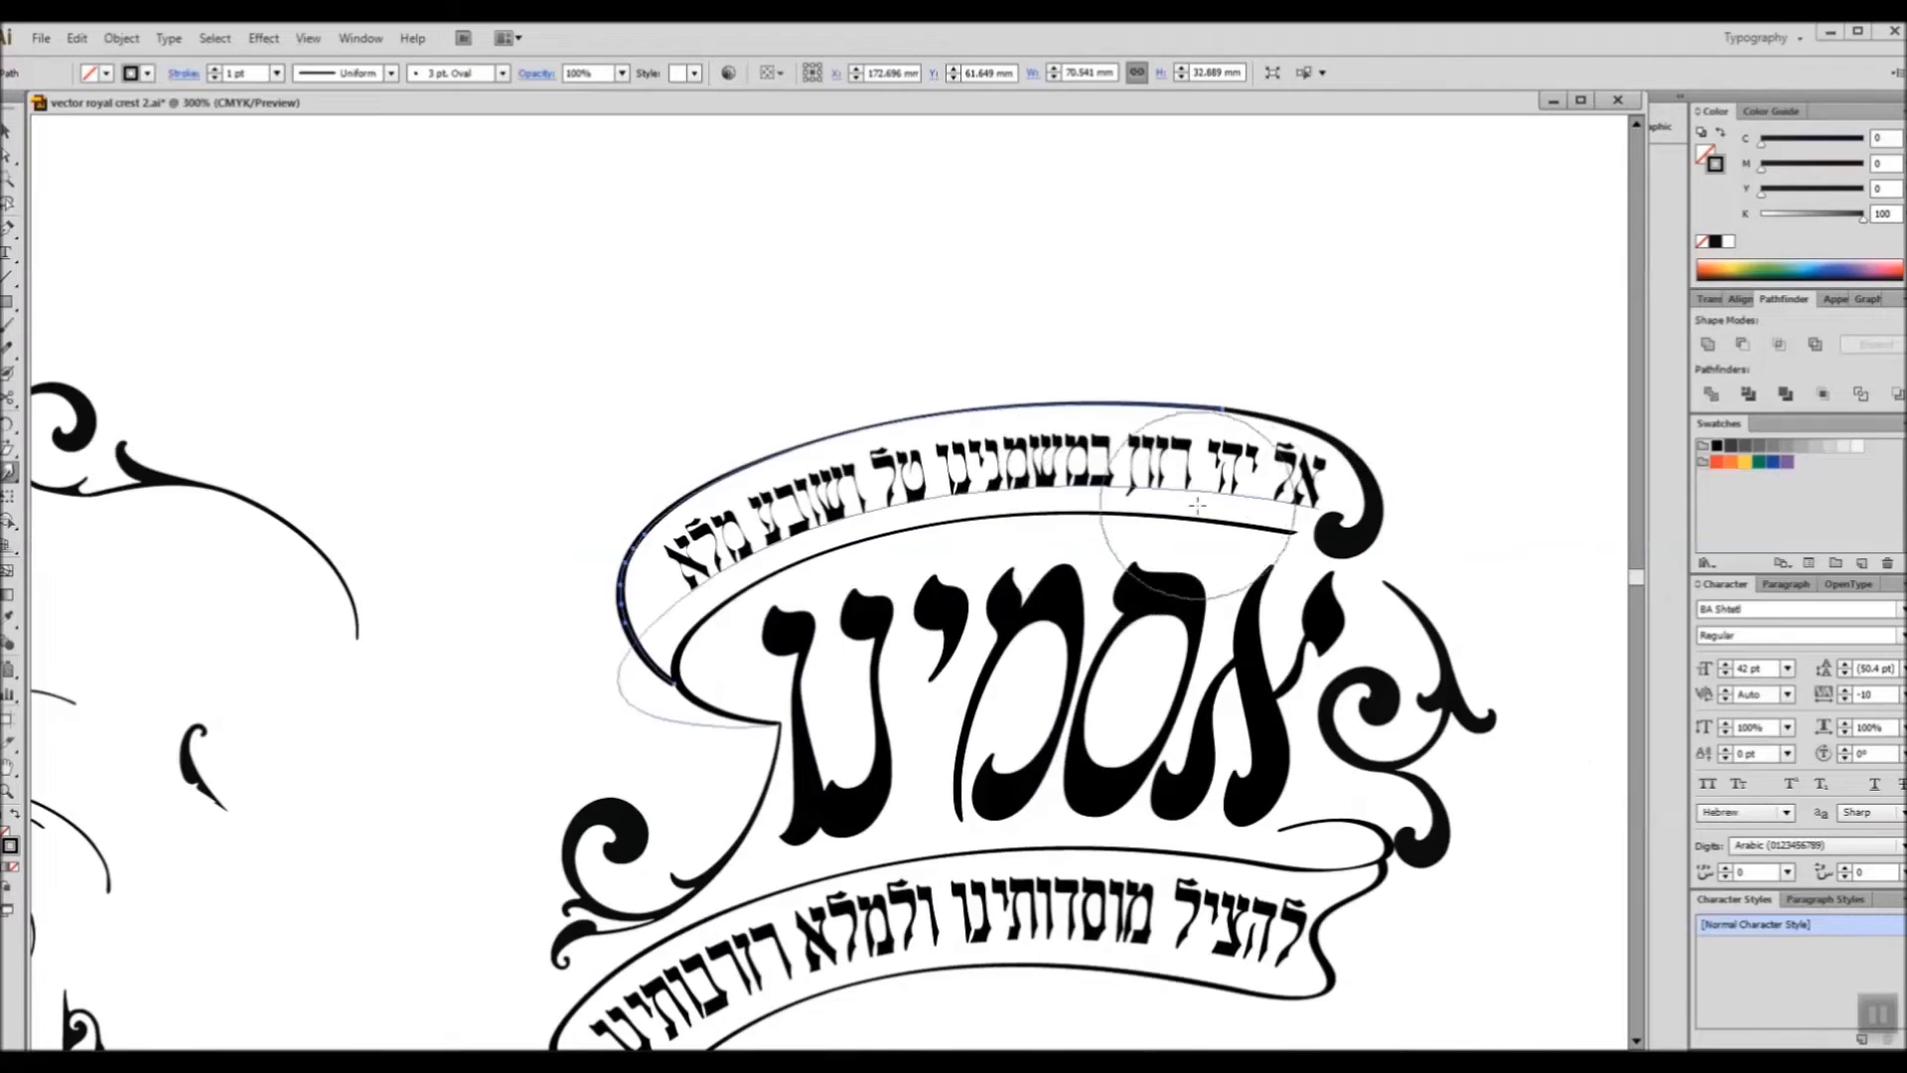
drag(635, 721, 618, 683)
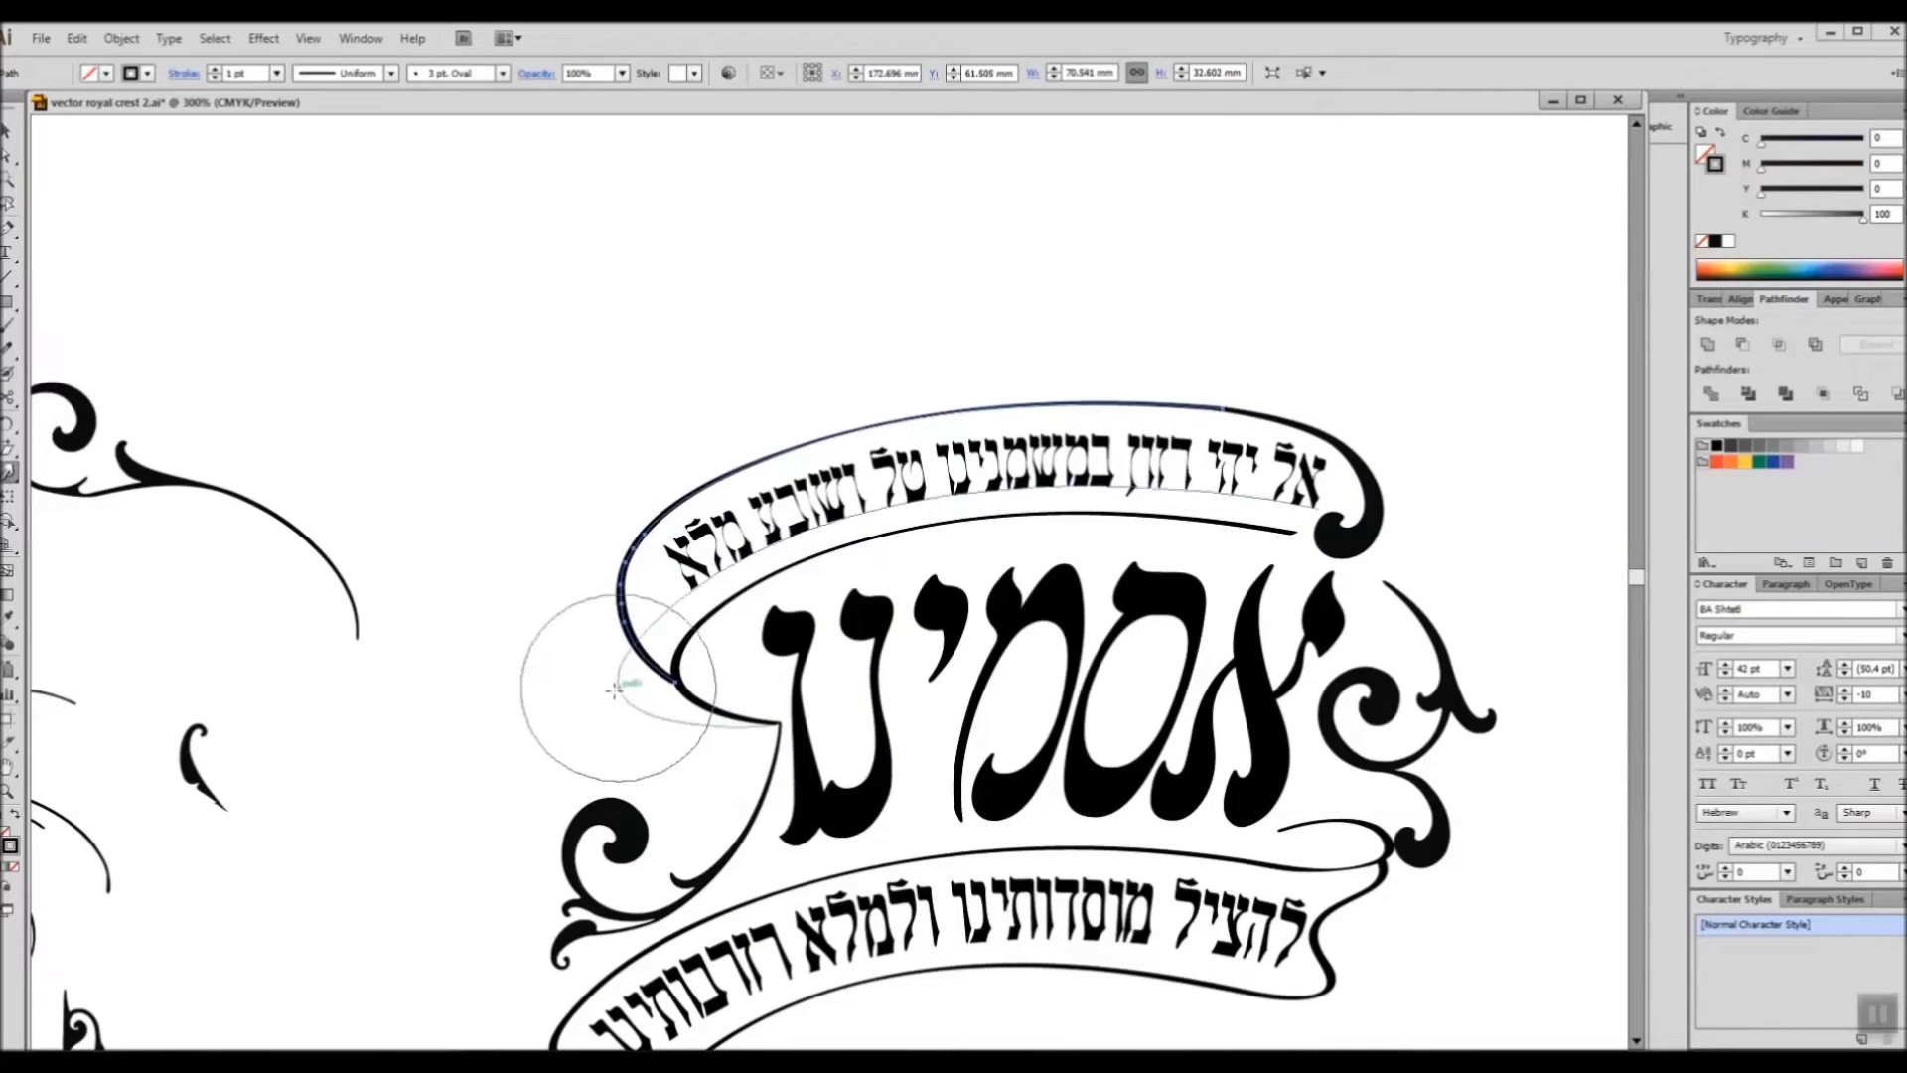
mouse_move(1227, 524)
mouse_down()
mouse_move(1213, 496)
mouse_move(1240, 355)
mouse_up()
key(v)
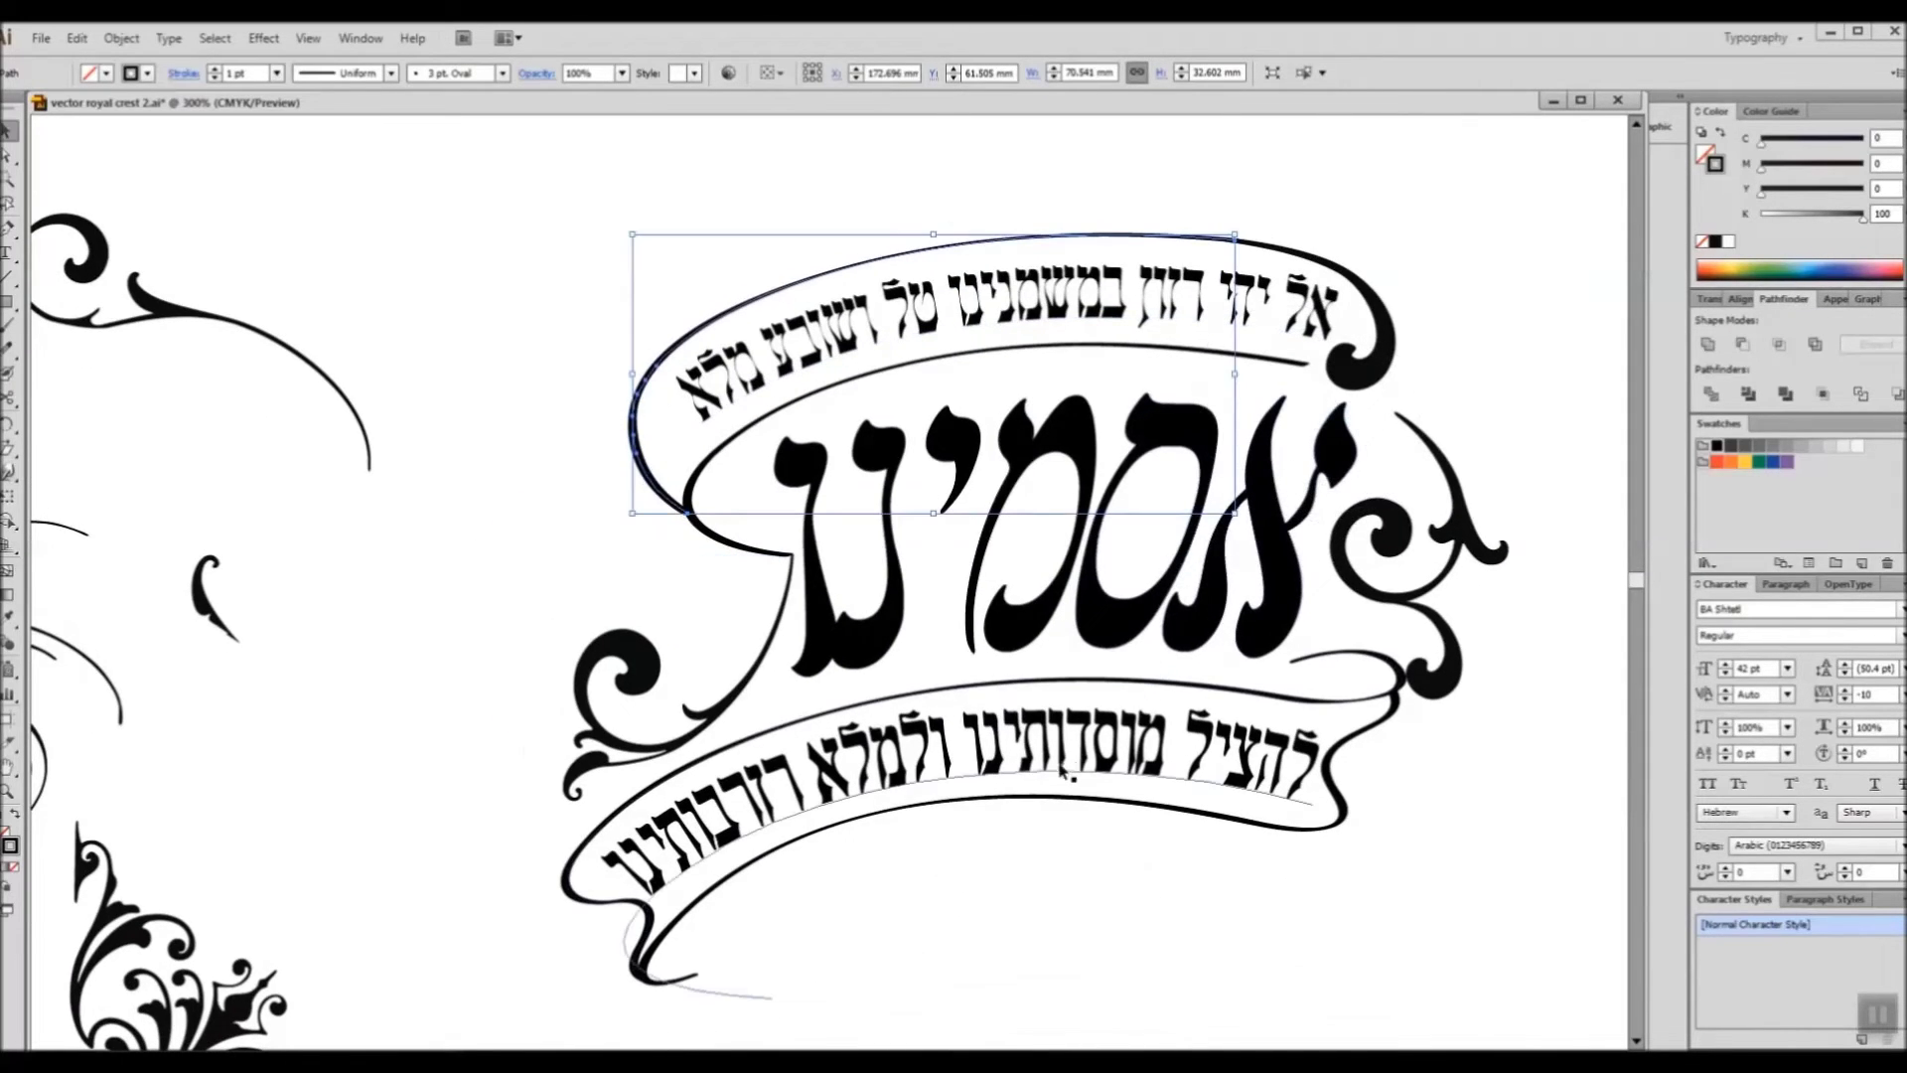
drag(1102, 763, 1206, 747)
scroll(1195, 727, down, 1)
click(618, 550)
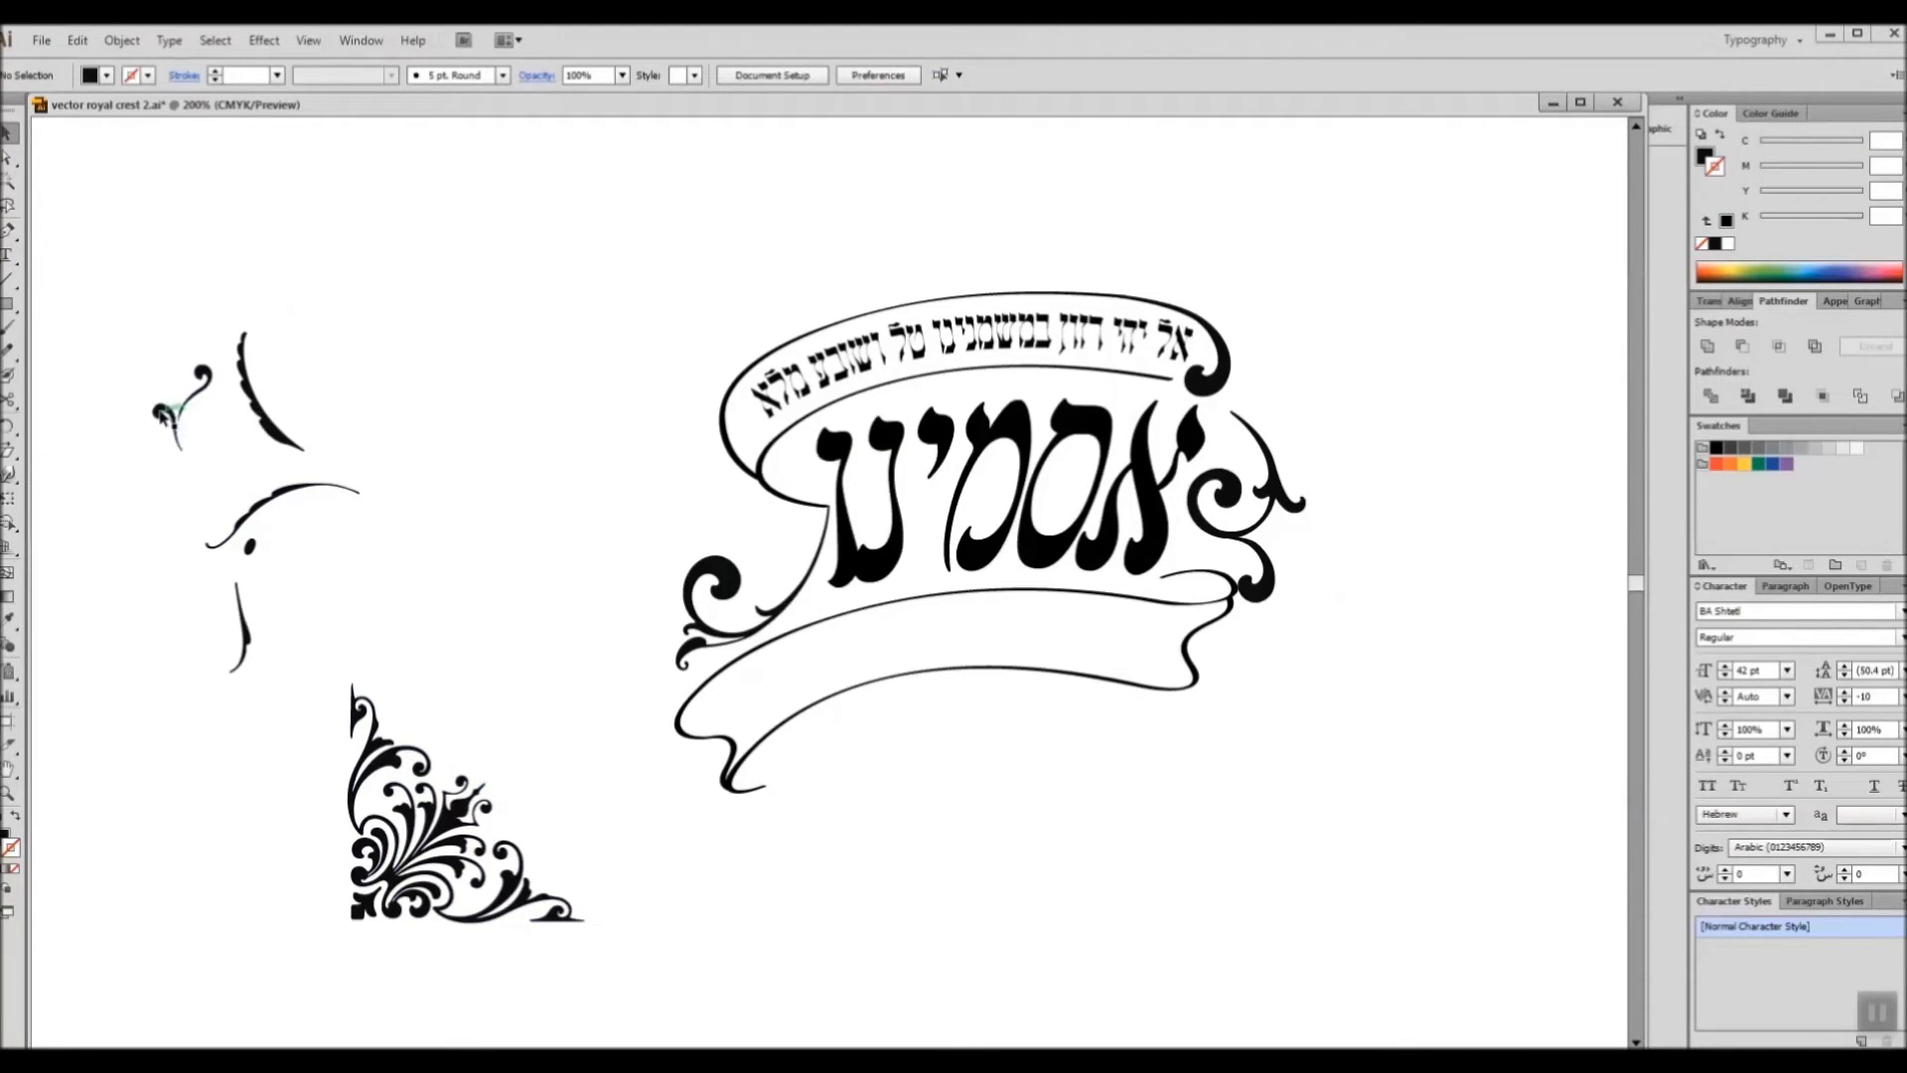
Step: Place a loose curled stroke beneath the lower ribbon's left end, with its hook beside the ribbon's tail
drag(442, 485, 760, 747)
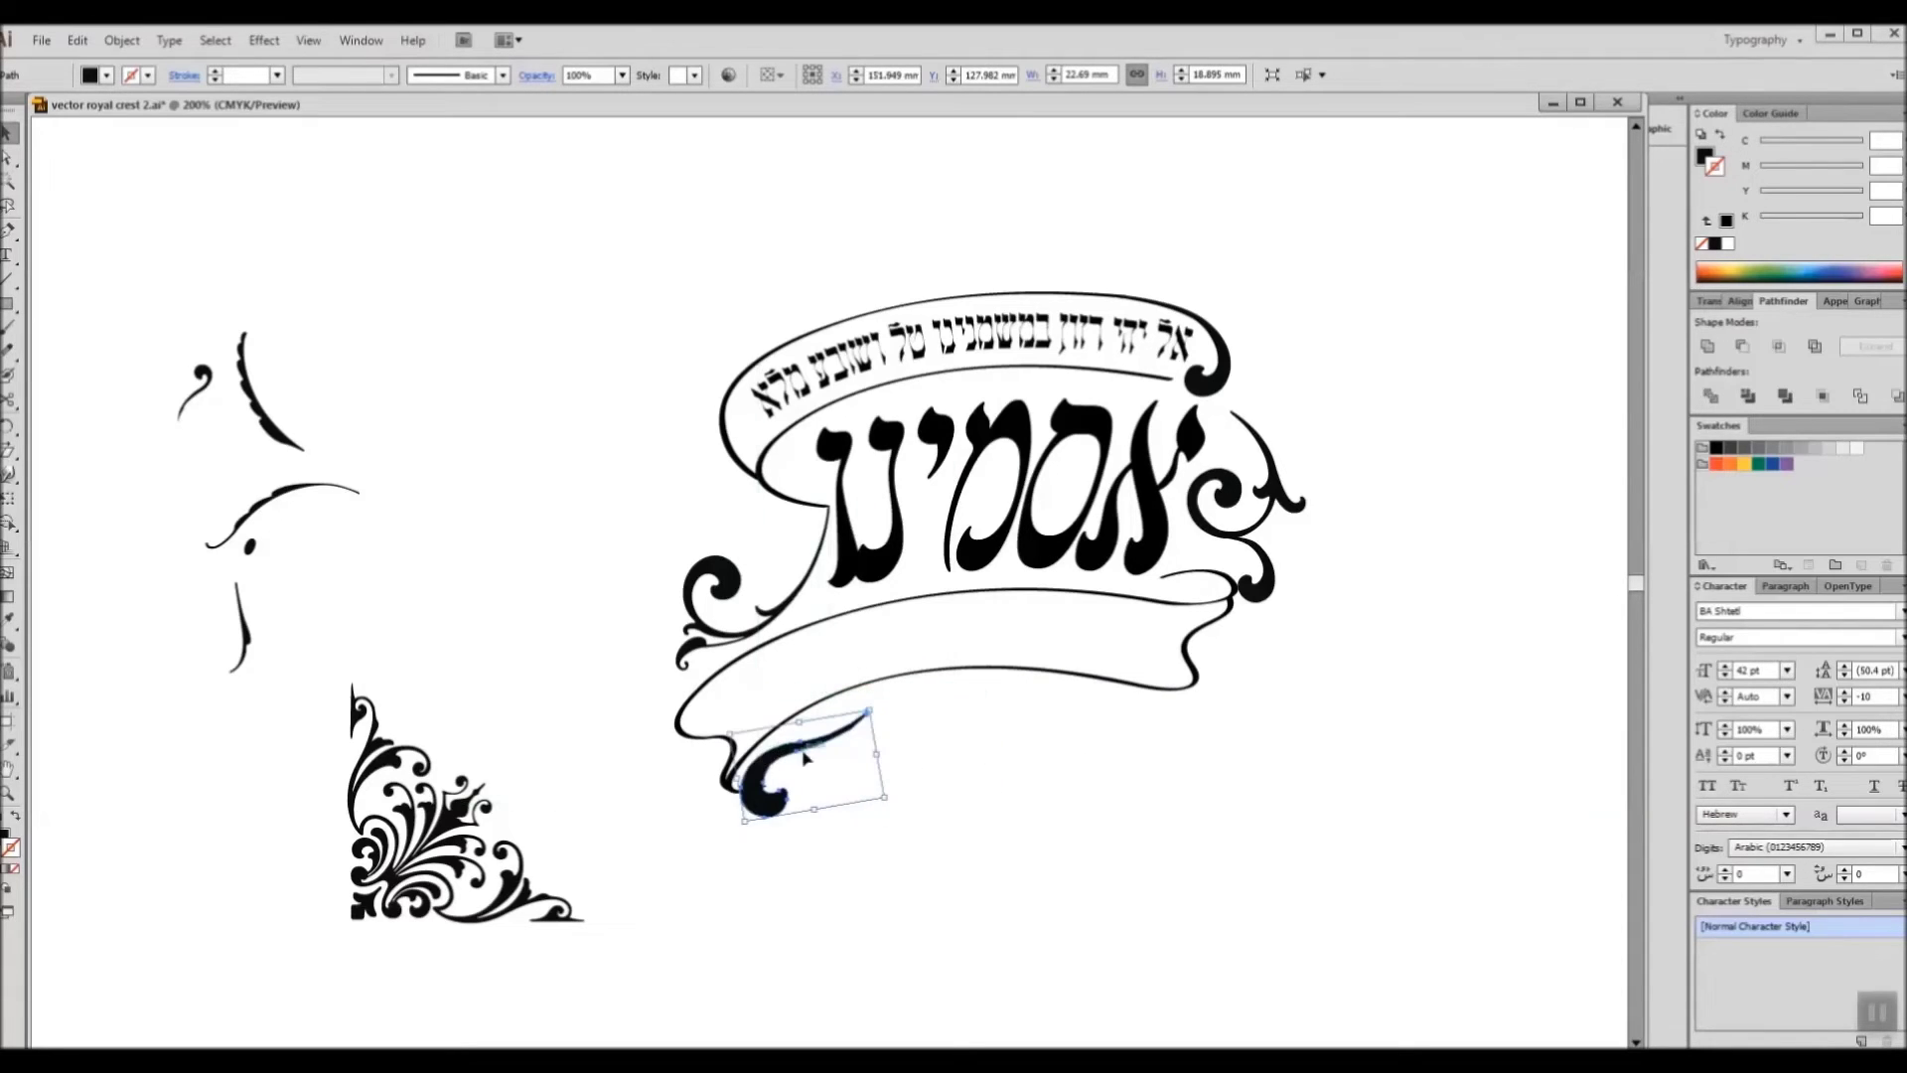
click(918, 735)
scroll(856, 735, up, 1)
drag(760, 752, 774, 746)
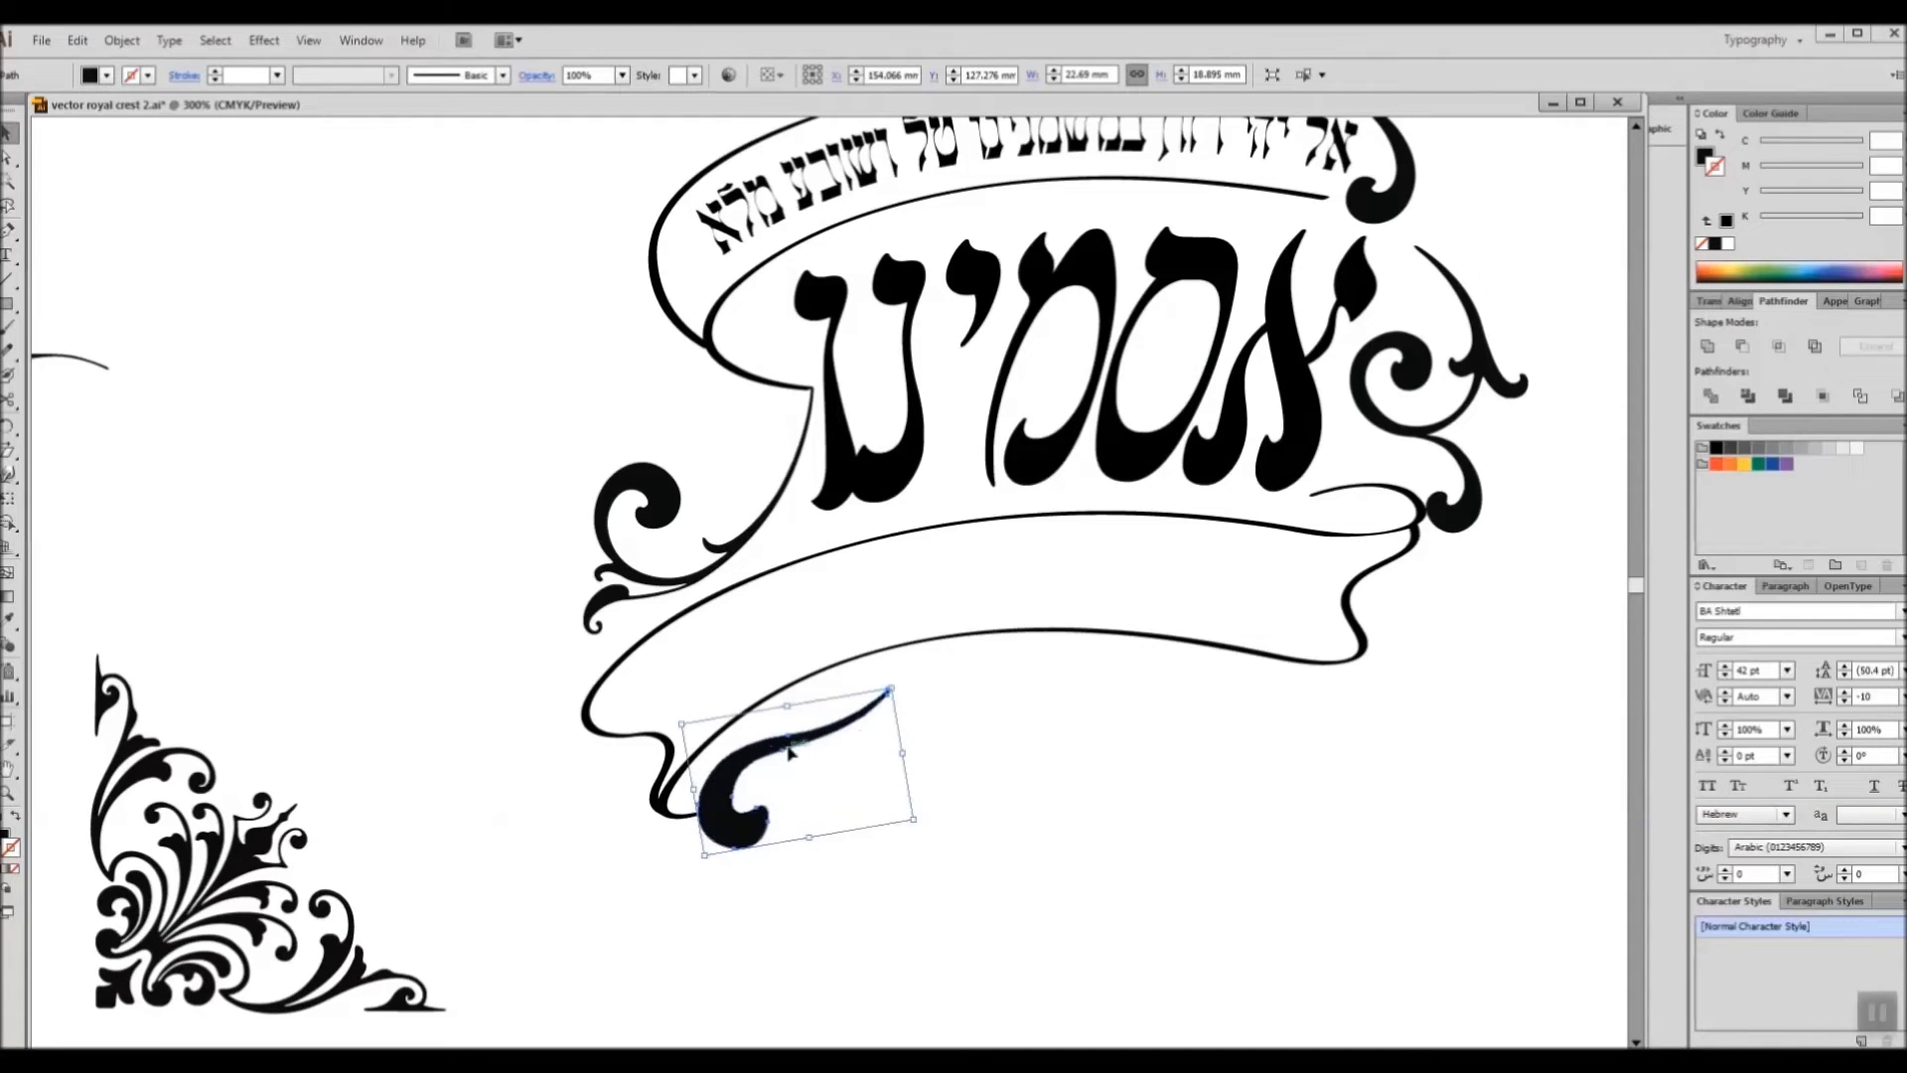
Step: Stretch the curled stroke's thin tip to the right and warp it to follow the lower ribbon's bottom edge
key(a)
click(900, 729)
drag(882, 686, 891, 695)
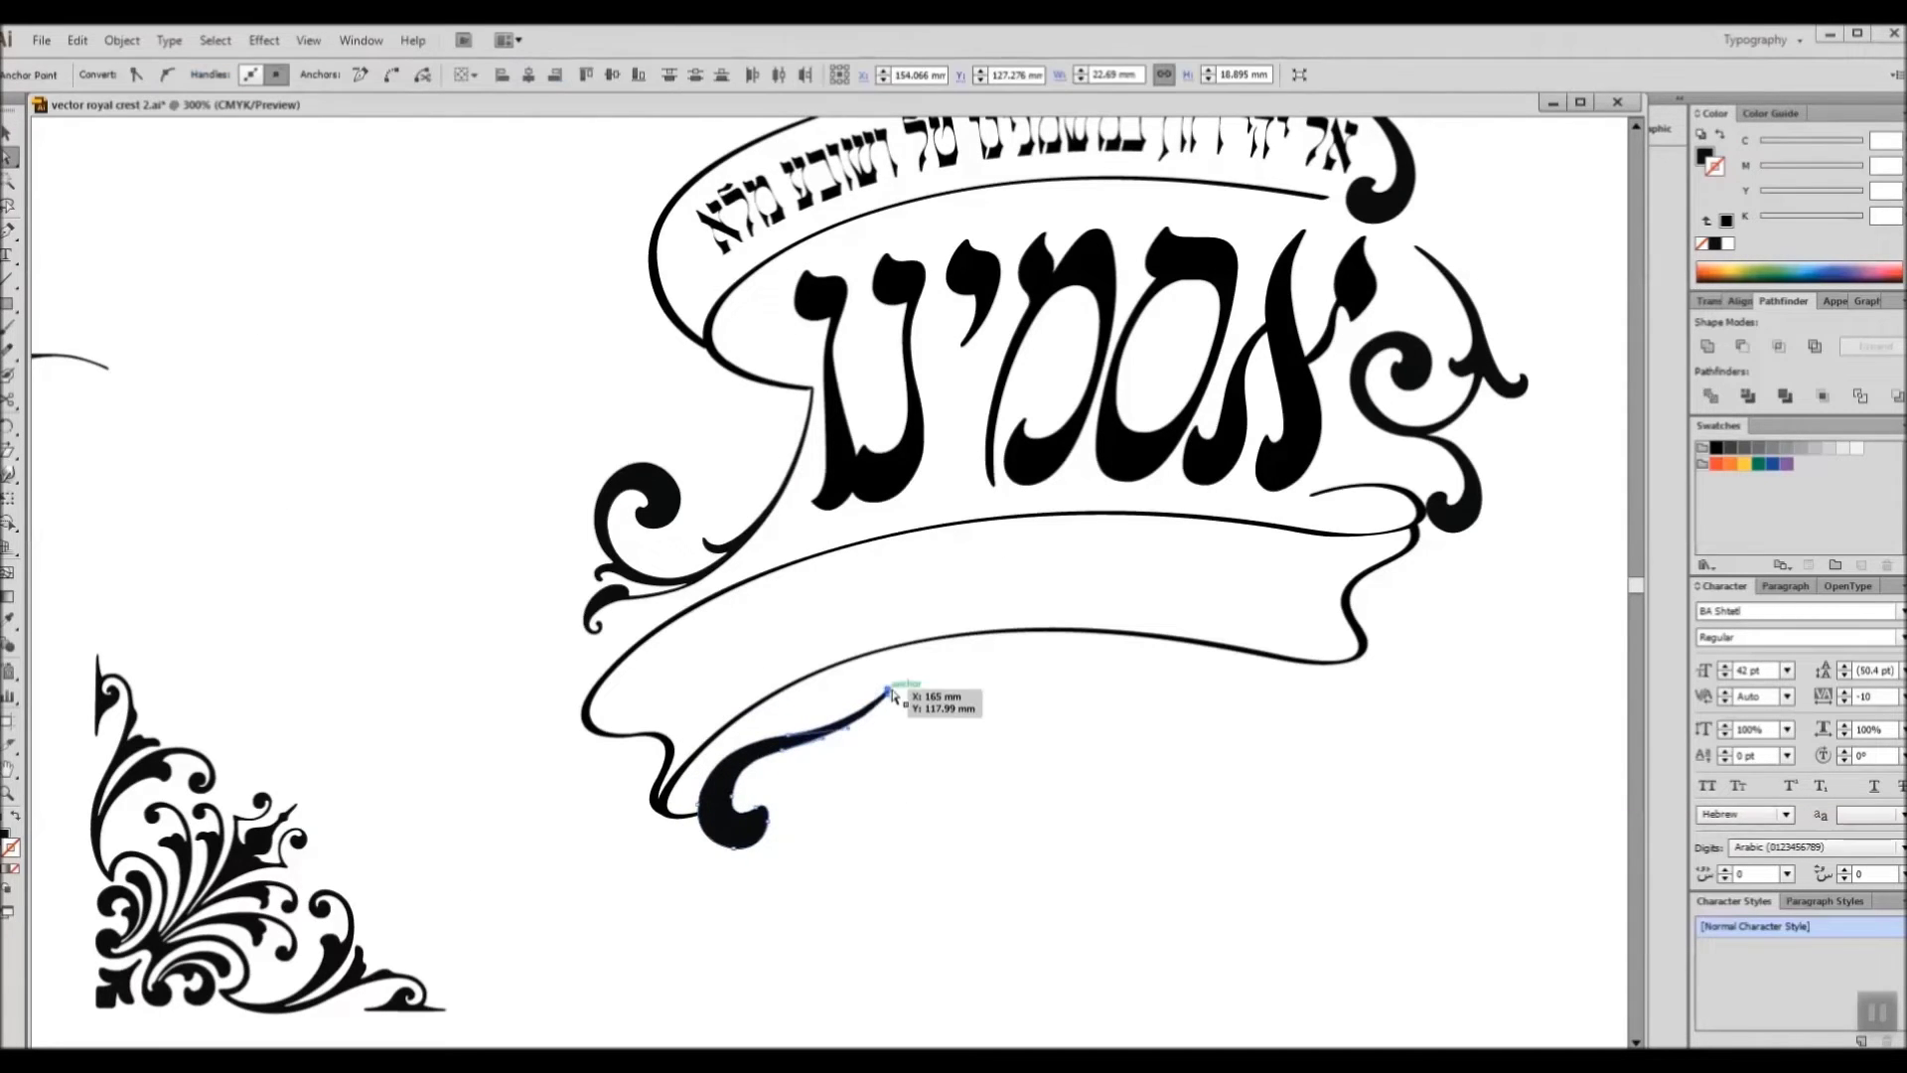
mouse_move(860, 786)
mouse_down()
mouse_move(849, 695)
mouse_move(804, 707)
mouse_move(932, 662)
mouse_move(997, 685)
mouse_move(953, 698)
mouse_move(987, 689)
mouse_move(966, 664)
mouse_up()
key(ctrl+z)
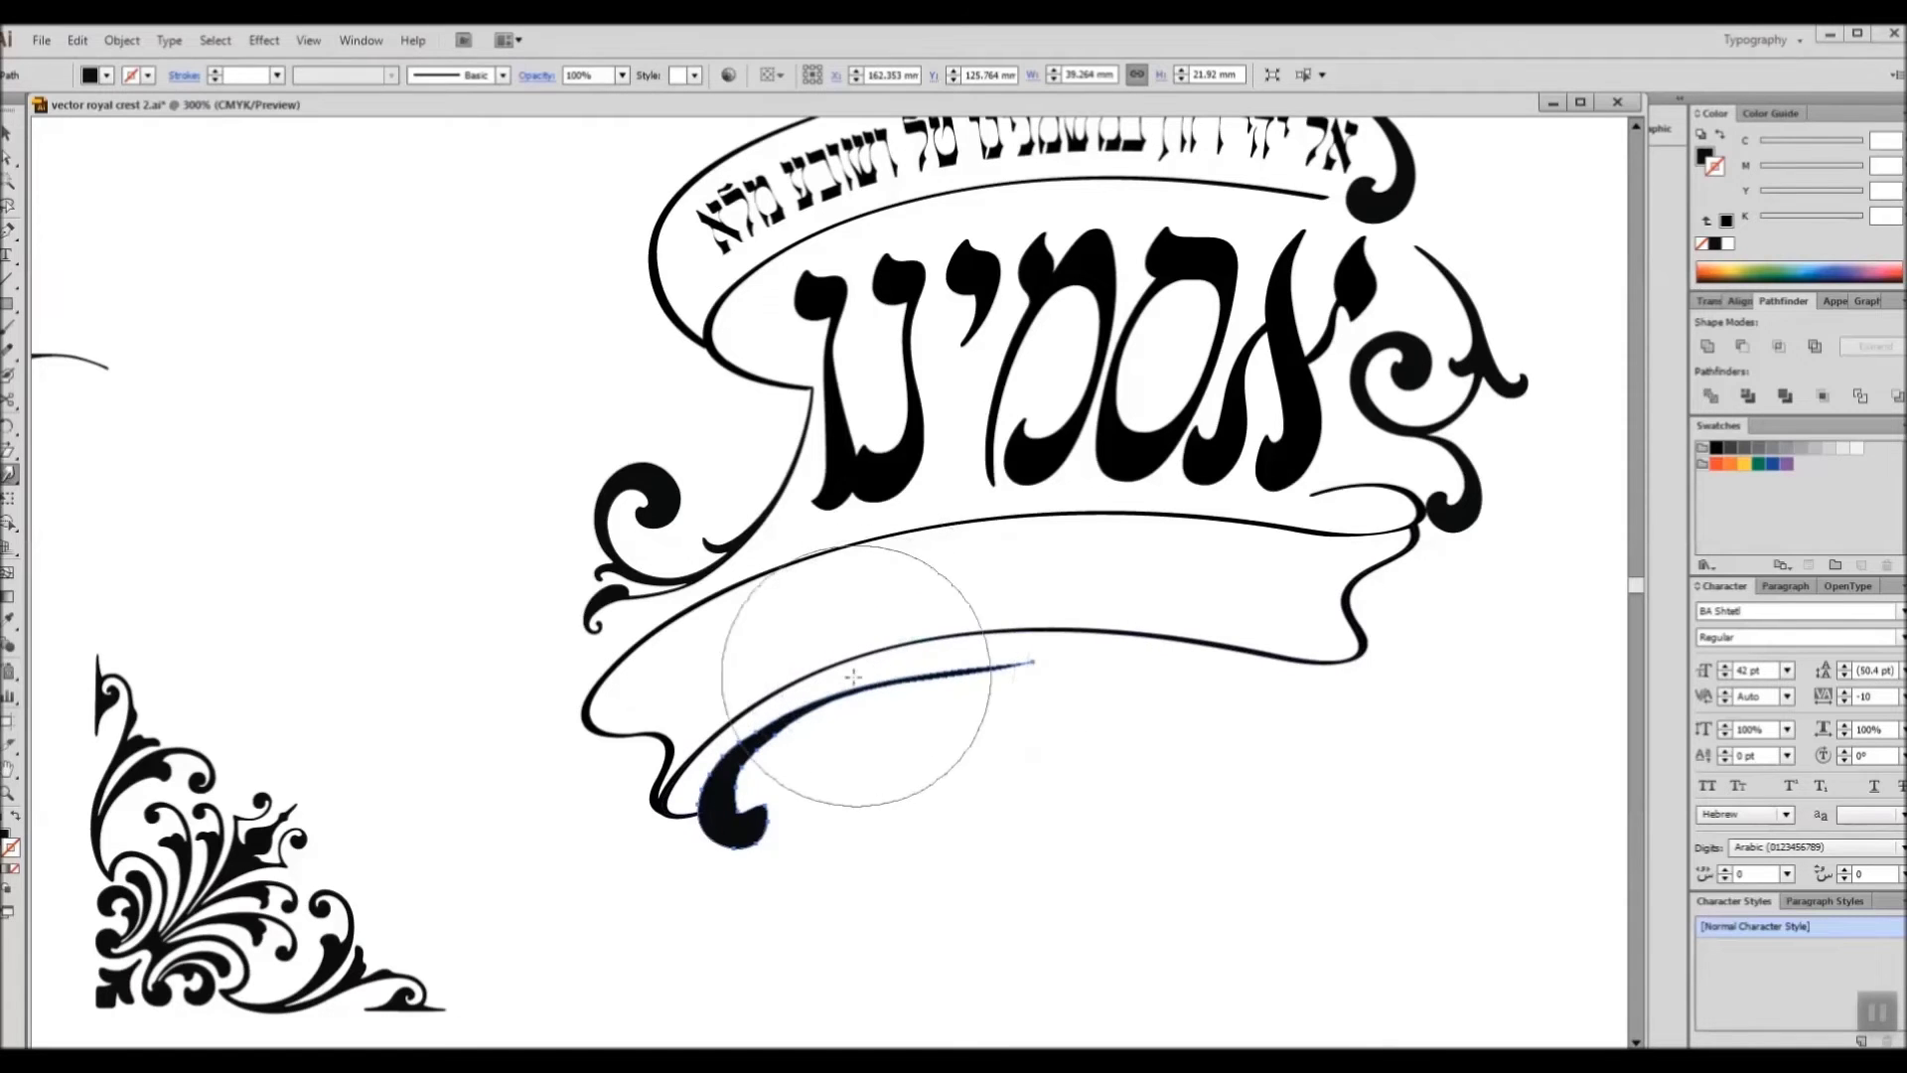
mouse_move(854, 676)
mouse_down()
mouse_move(941, 639)
mouse_move(1021, 642)
mouse_move(1033, 675)
mouse_up()
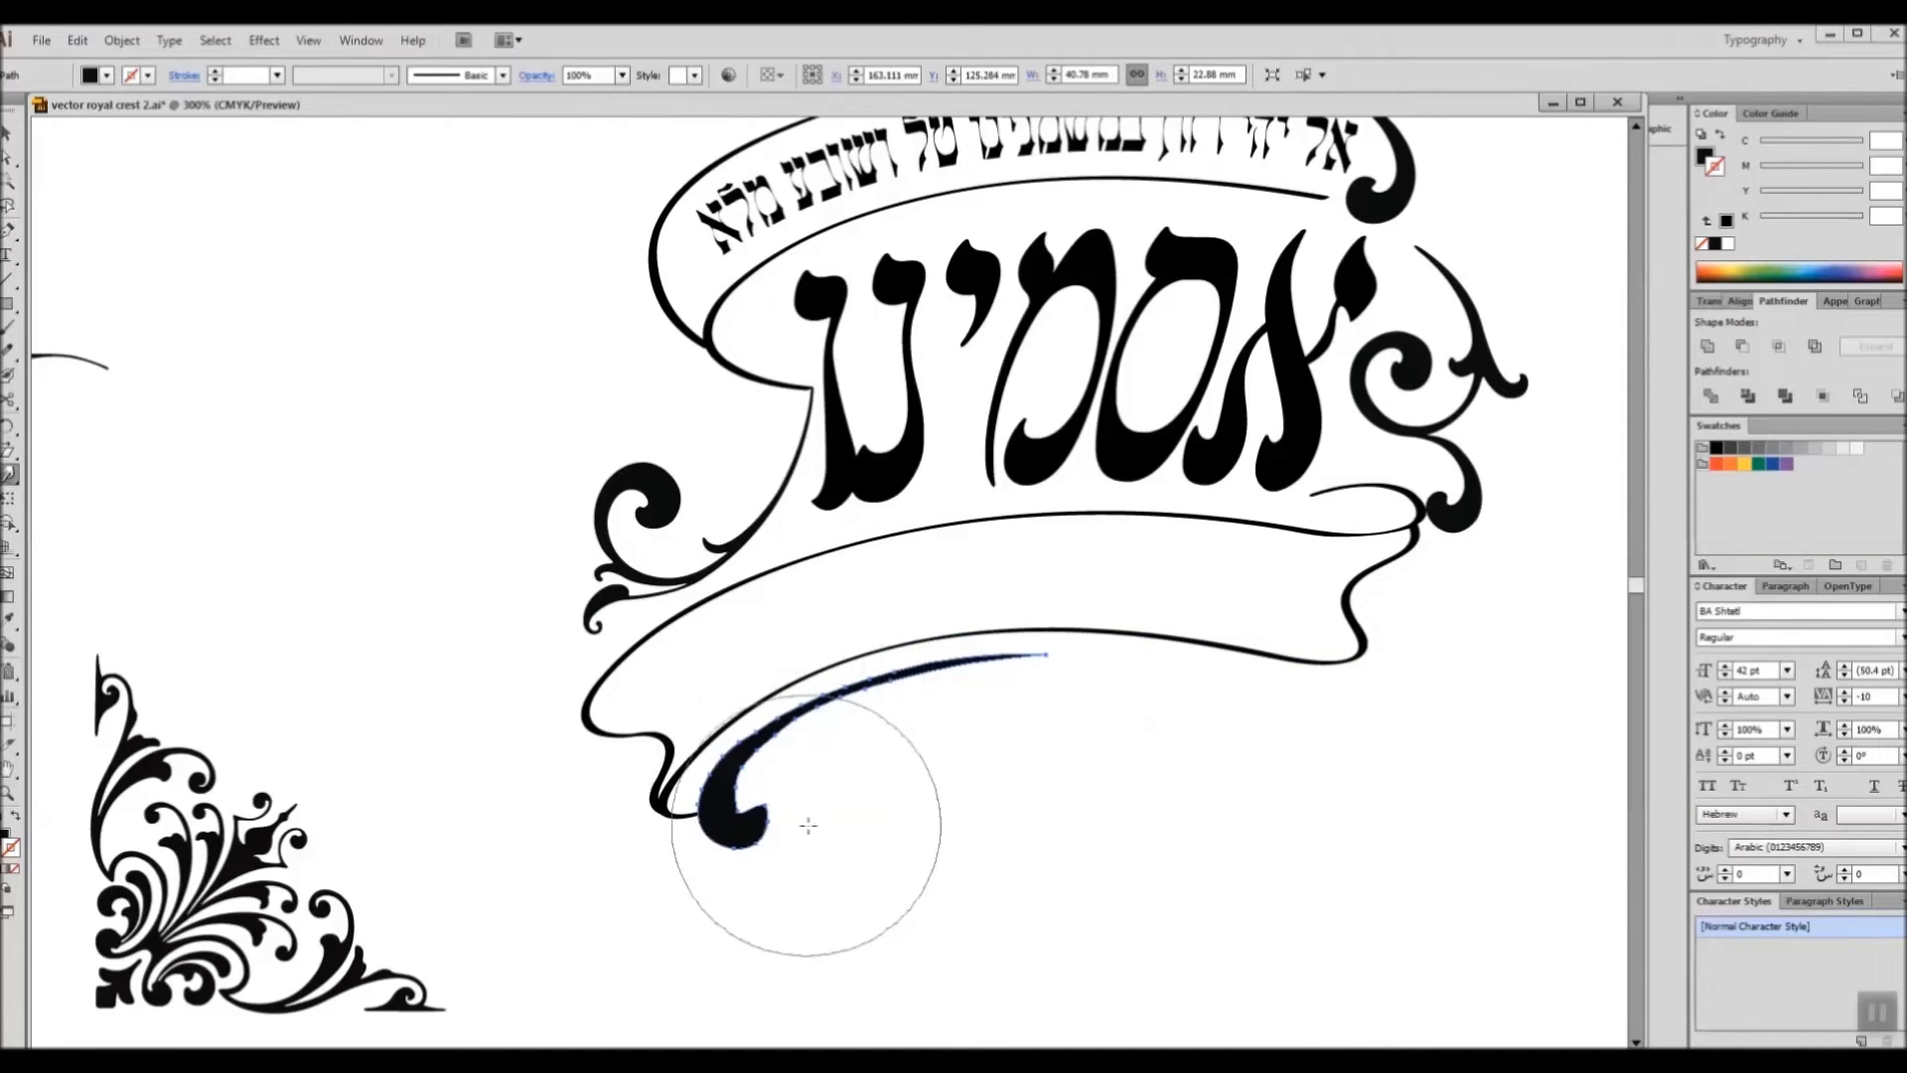
Step: Cover the hooked end of the curled stroke under the lower ribbon with a round black ball
mouse_move(733, 844)
mouse_down()
mouse_move(749, 787)
mouse_move(757, 837)
mouse_up()
scroll(745, 841, up, 2)
drag(792, 744, 825, 713)
key(ctrl+z)
click(920, 766)
Step: Copy the ball to the joint between the upper ribbon's inner stroke and the left curled stem, scaling it down
scroll(920, 765, down, 2)
drag(824, 835, 829, 432)
click(993, 757)
drag(837, 411, 824, 434)
drag(958, 447, 892, 428)
click(984, 728)
Step: Add a small black ellipse about 3.8 × 3.1 mm at the tip of the lower ribbon's folded right curve
key(l)
scroll(1271, 542, up, 2)
mouse_move(1293, 510)
mouse_down()
mouse_move(1261, 536)
mouse_move(1313, 493)
mouse_up()
Step: Delete the end point of the lower ribbon's folded curve and redraw the curve with the Pen tool to the black ball
key(a)
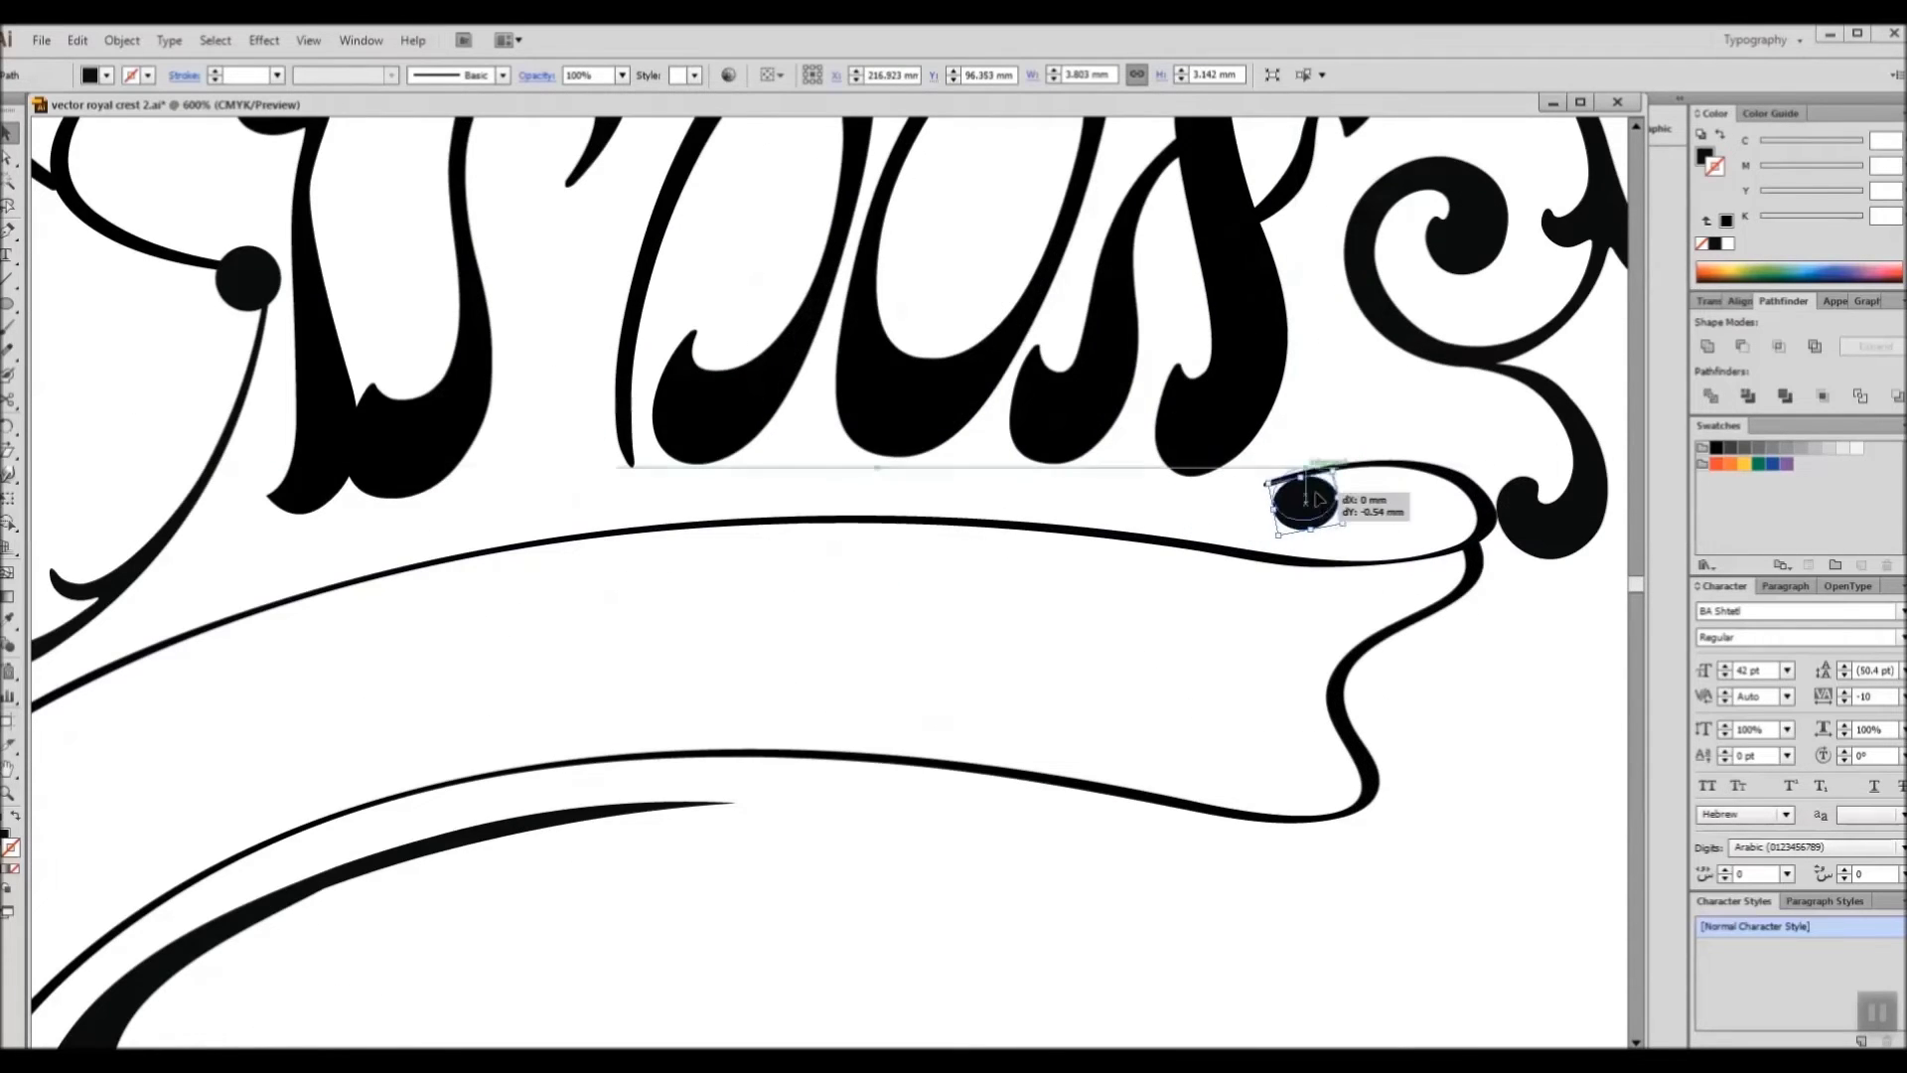
click(1269, 483)
click(1269, 484)
key(Delete)
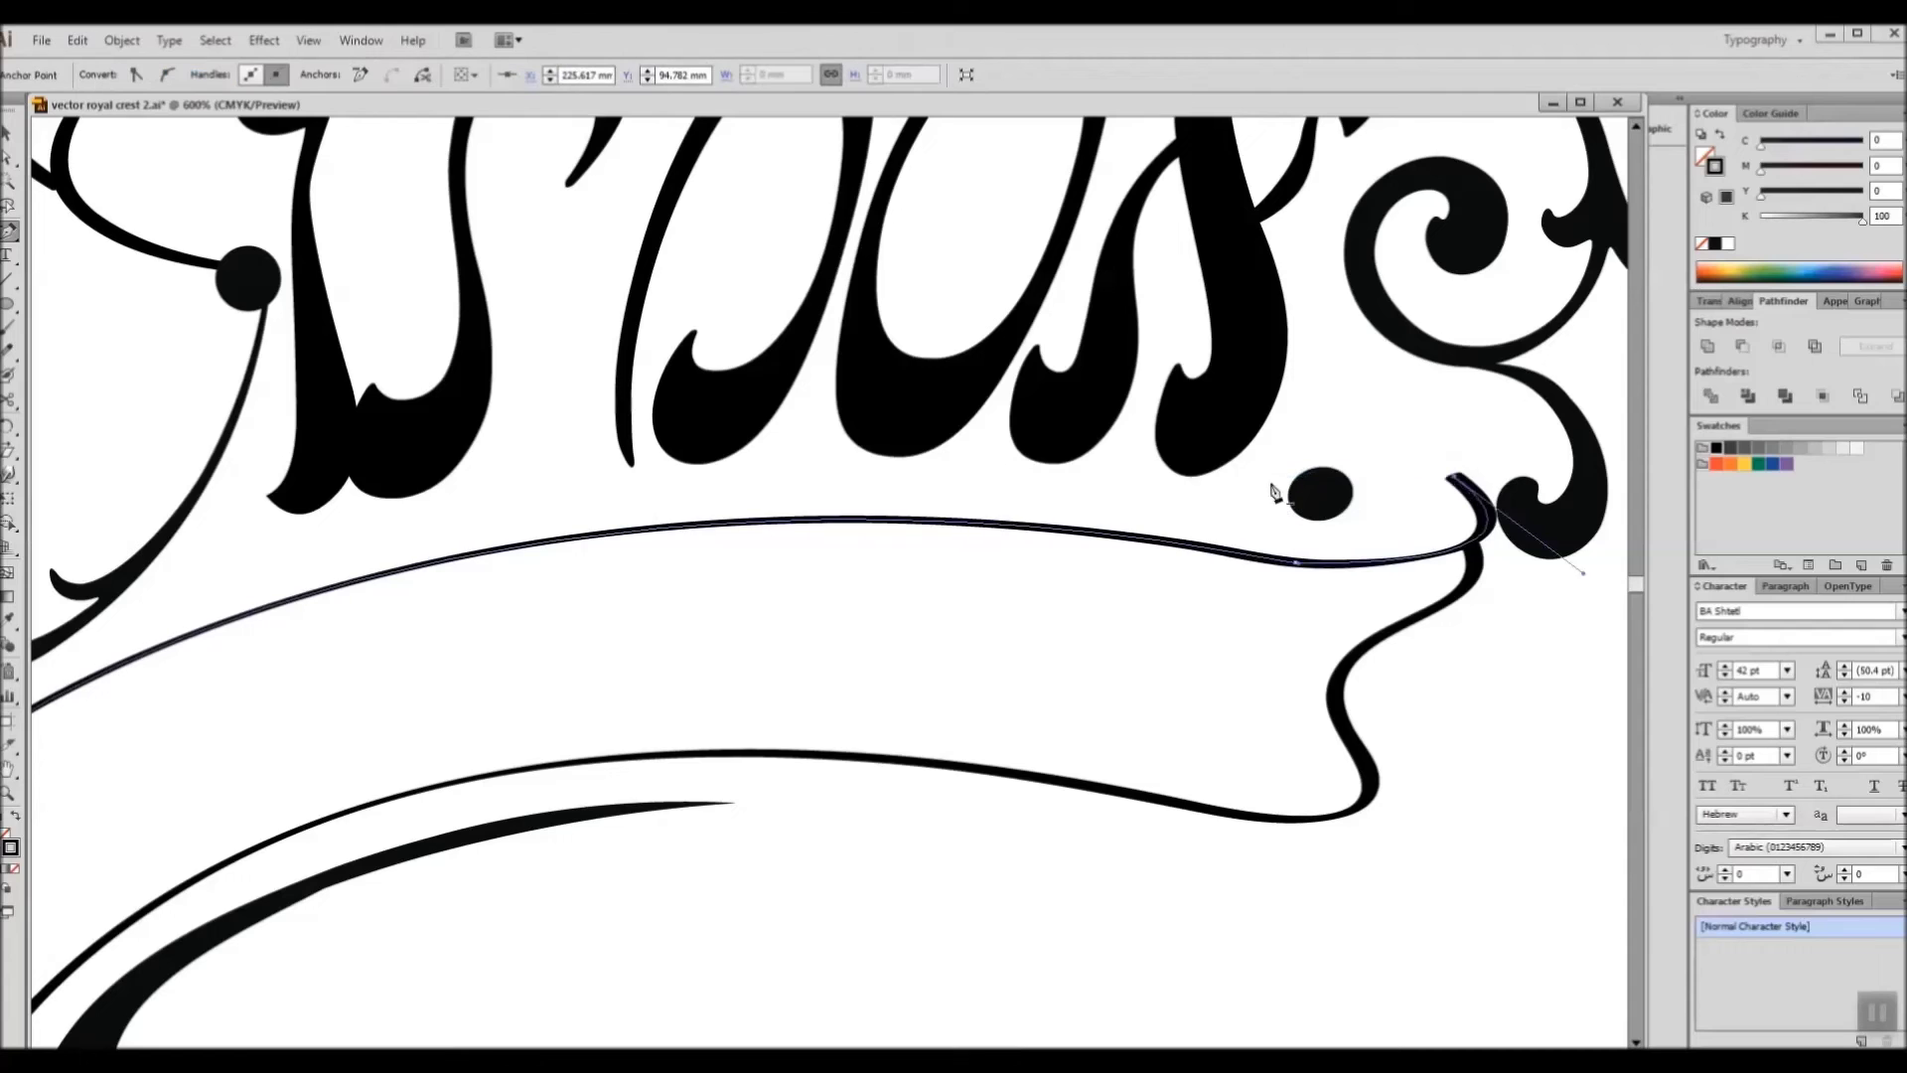
key(p)
click(1454, 476)
drag(1303, 477, 1205, 521)
Step: Reshape the redrawn fold by moving its upper anchor and handles so it arches smoothly into the ball
key(a)
drag(1454, 476, 1441, 467)
drag(1571, 563, 1575, 583)
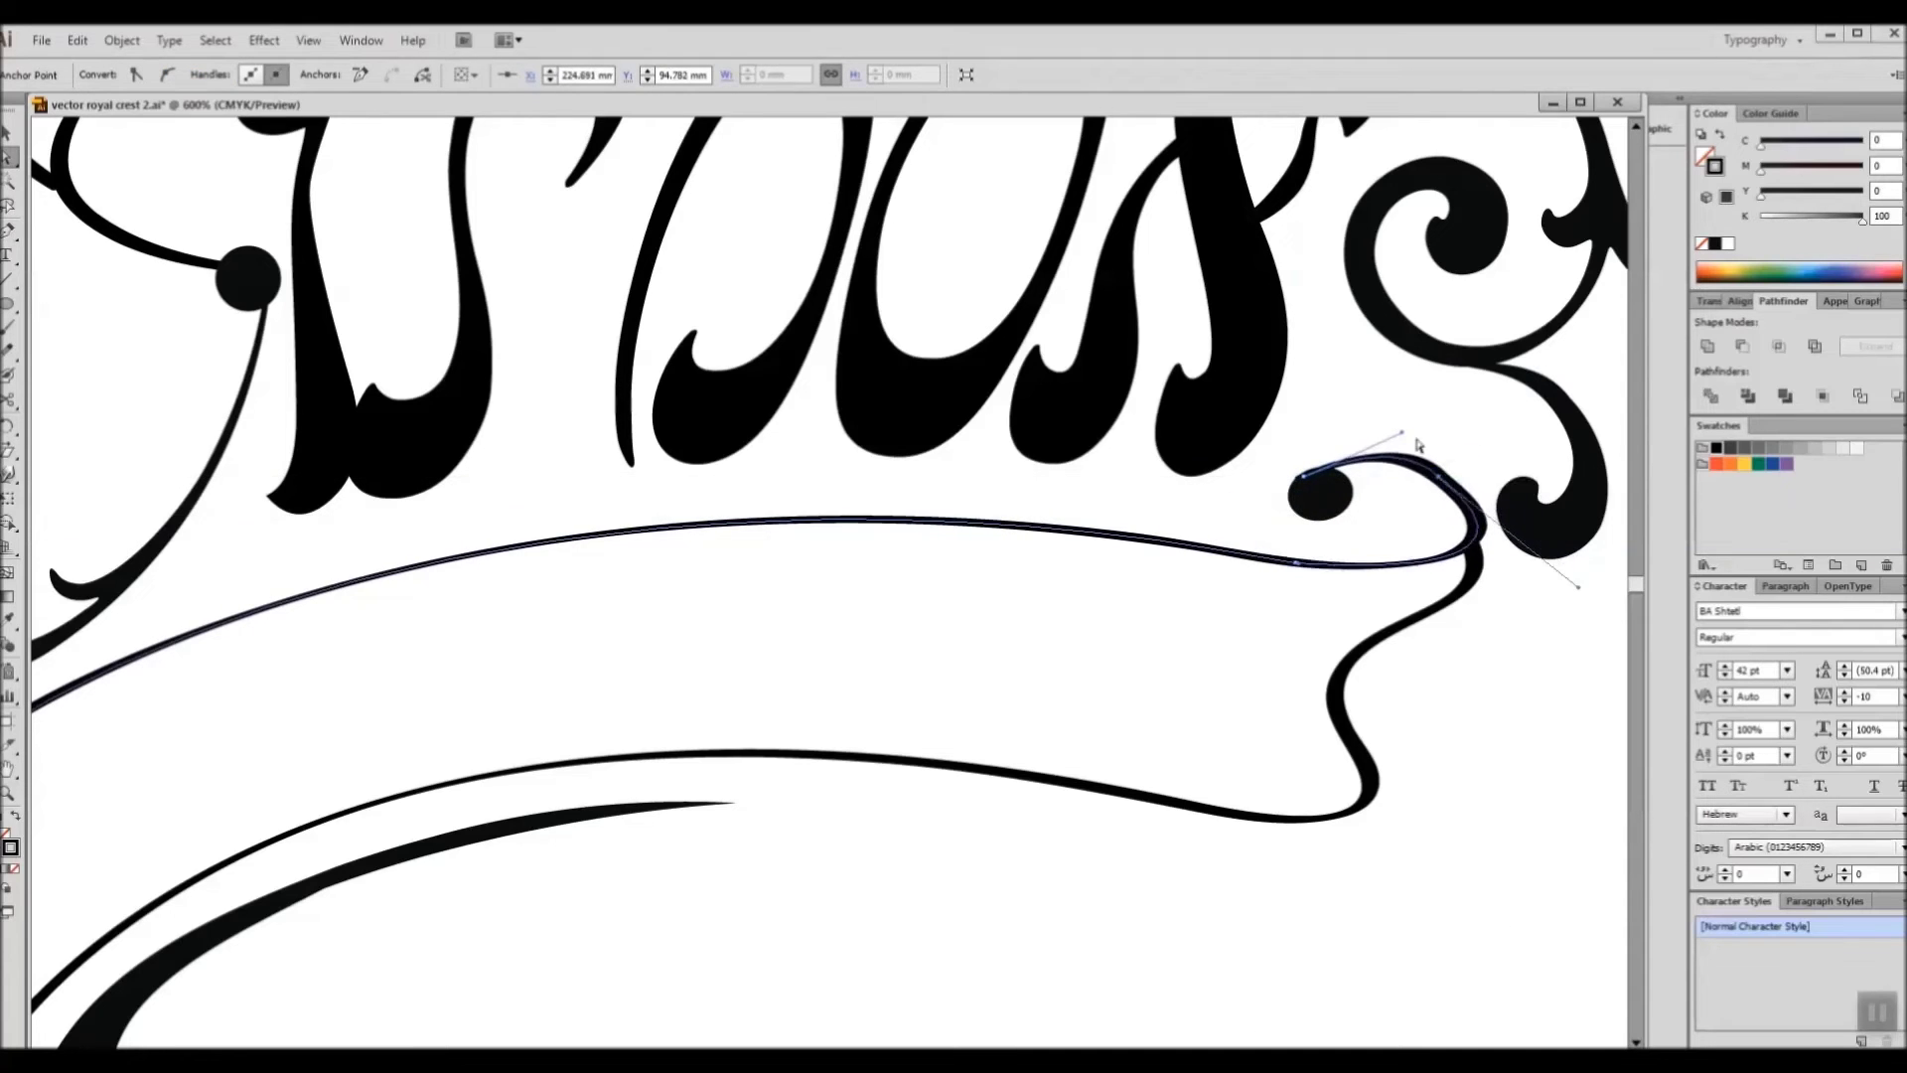
drag(1441, 466, 1443, 457)
drag(1578, 572, 1602, 572)
drag(1401, 432, 1366, 433)
click(1247, 601)
Step: Delete the unused ornament pieces and the corner ornament lying left of the crest
scroll(1247, 601, down, 3)
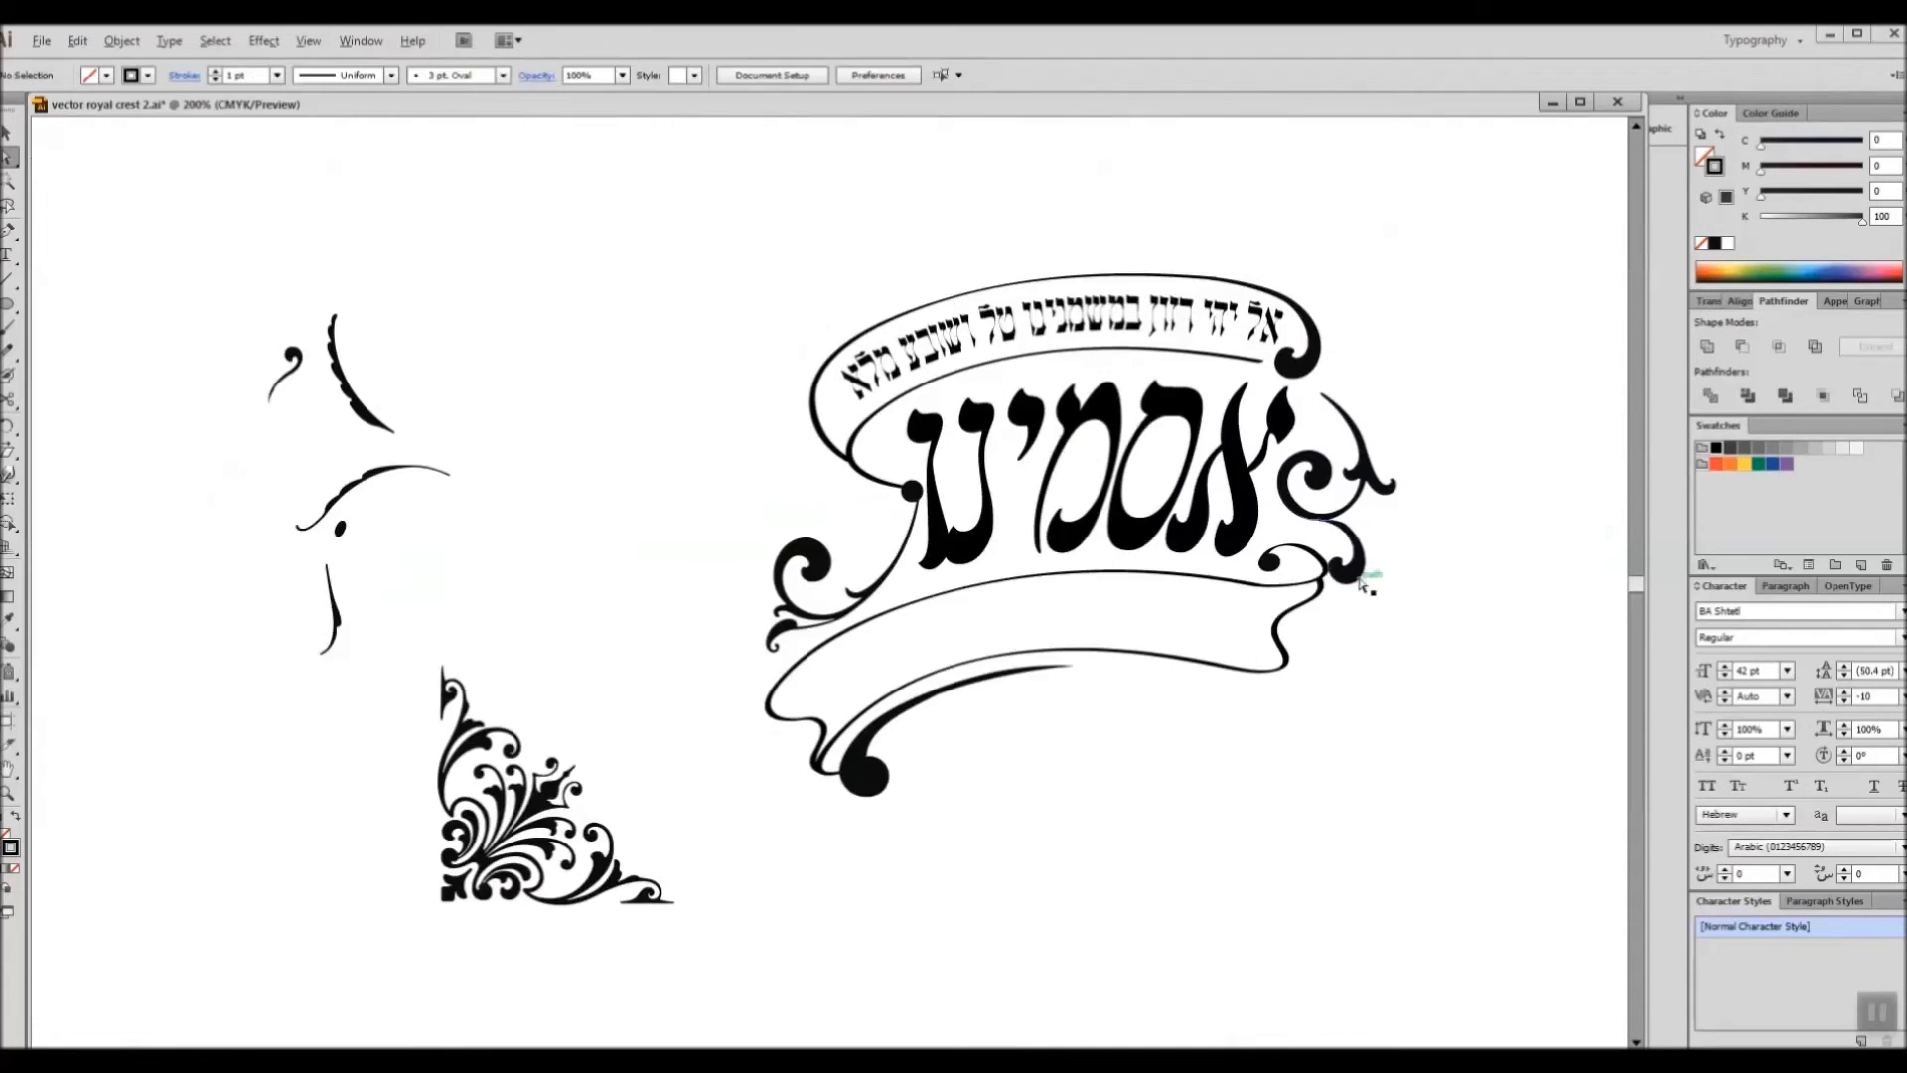
drag(1370, 579, 1352, 615)
key(v)
drag(685, 328, 225, 694)
key(Delete)
Step: Unite the lower curled stroke with its ball and place a mirrored copy beside the upper ribbon's right end
click(850, 810)
click(1707, 346)
drag(864, 810, 1374, 457)
right_click(1473, 388)
click(1213, 753)
drag(1547, 455, 1338, 407)
Step: Scale, rotate and position the mirrored curl so it branches off the upper ribbon just outside the existing curl
scroll(1337, 407, up, 2)
drag(907, 460, 998, 410)
drag(1368, 387, 1369, 391)
drag(1385, 206, 1299, 258)
drag(1271, 393, 1343, 374)
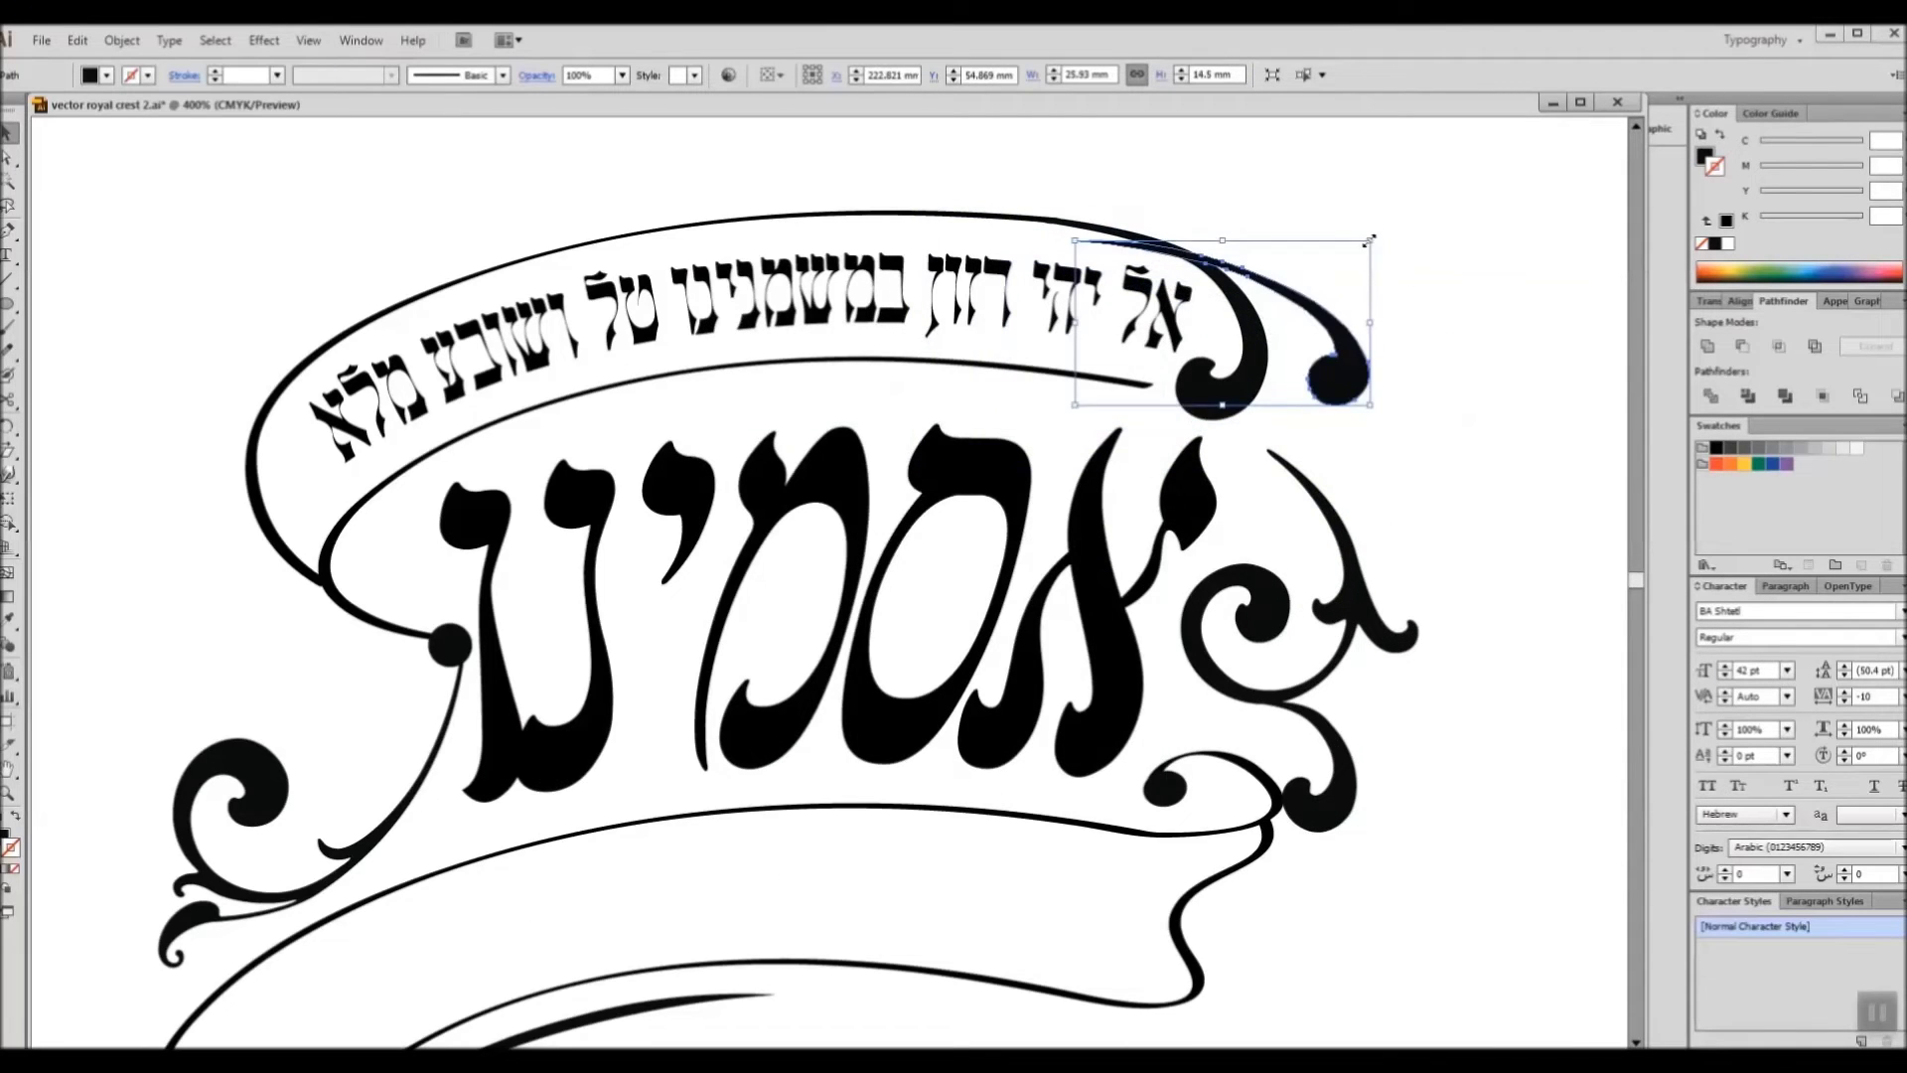
drag(1372, 234, 1379, 264)
click(1377, 379)
scroll(1331, 379, down, 2)
click(1304, 395)
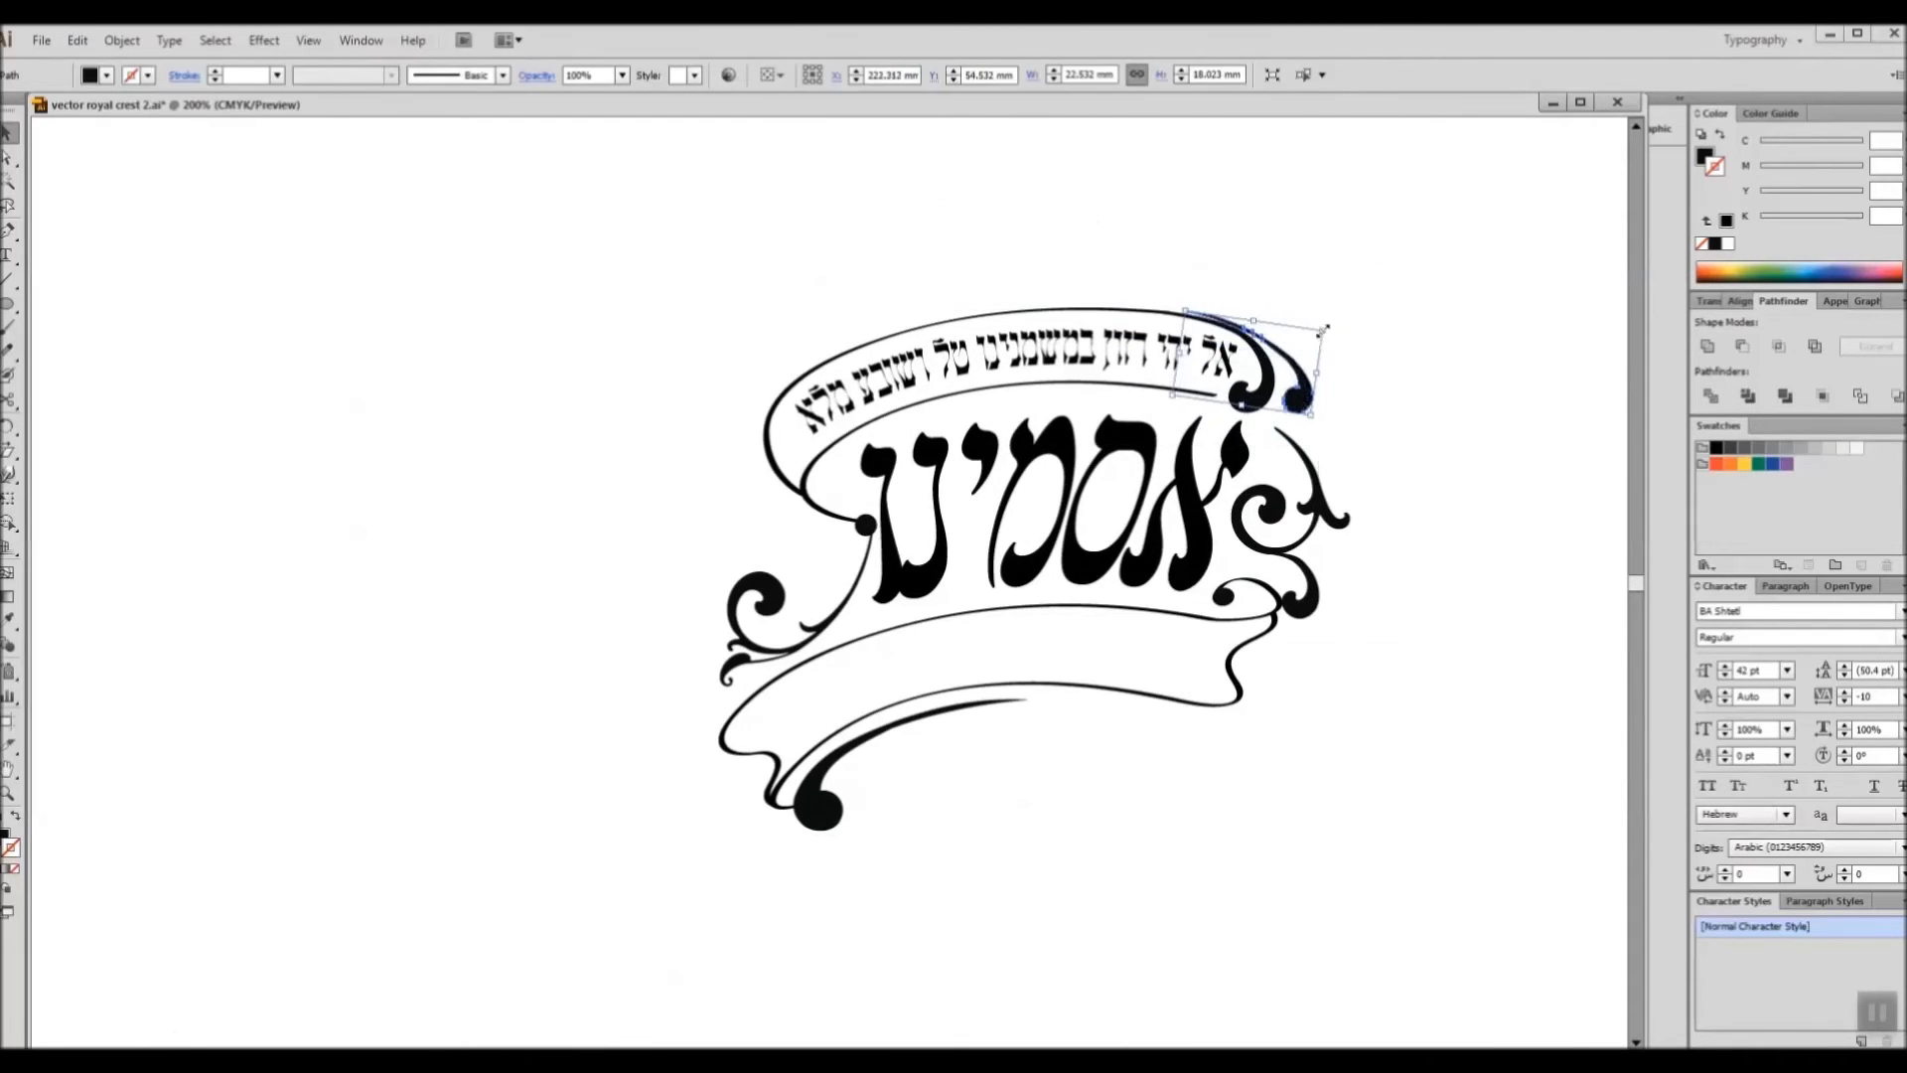
drag(1304, 395, 802, 545)
right_click(762, 503)
click(1055, 872)
drag(836, 447, 680, 467)
key(ctrl+z)
key(ctrl+z)
key(ctrl+z)
key(ctrl+z)
Step: Select all the crest artwork and give it a 10 pt black stroke with round caps and round corners
scroll(1134, 725, down, 1)
key(ctrl+a)
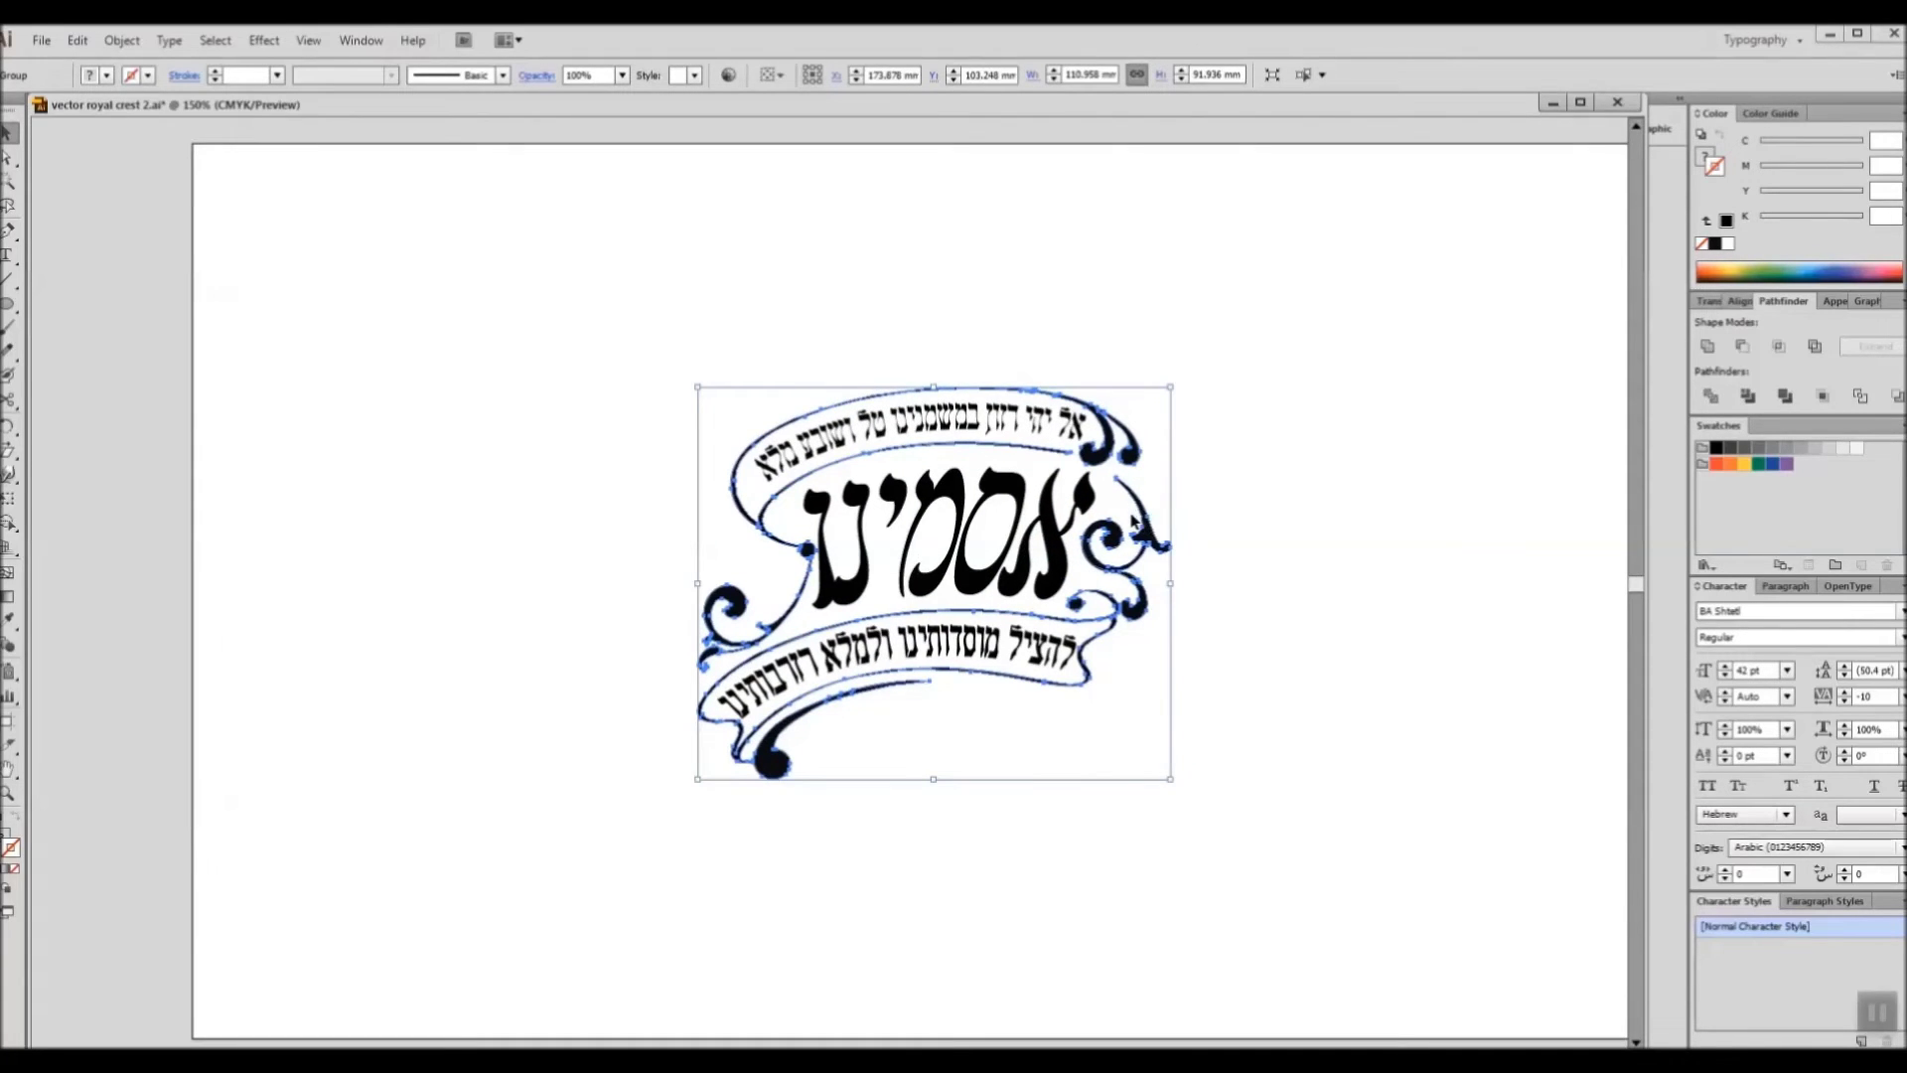
click(216, 72)
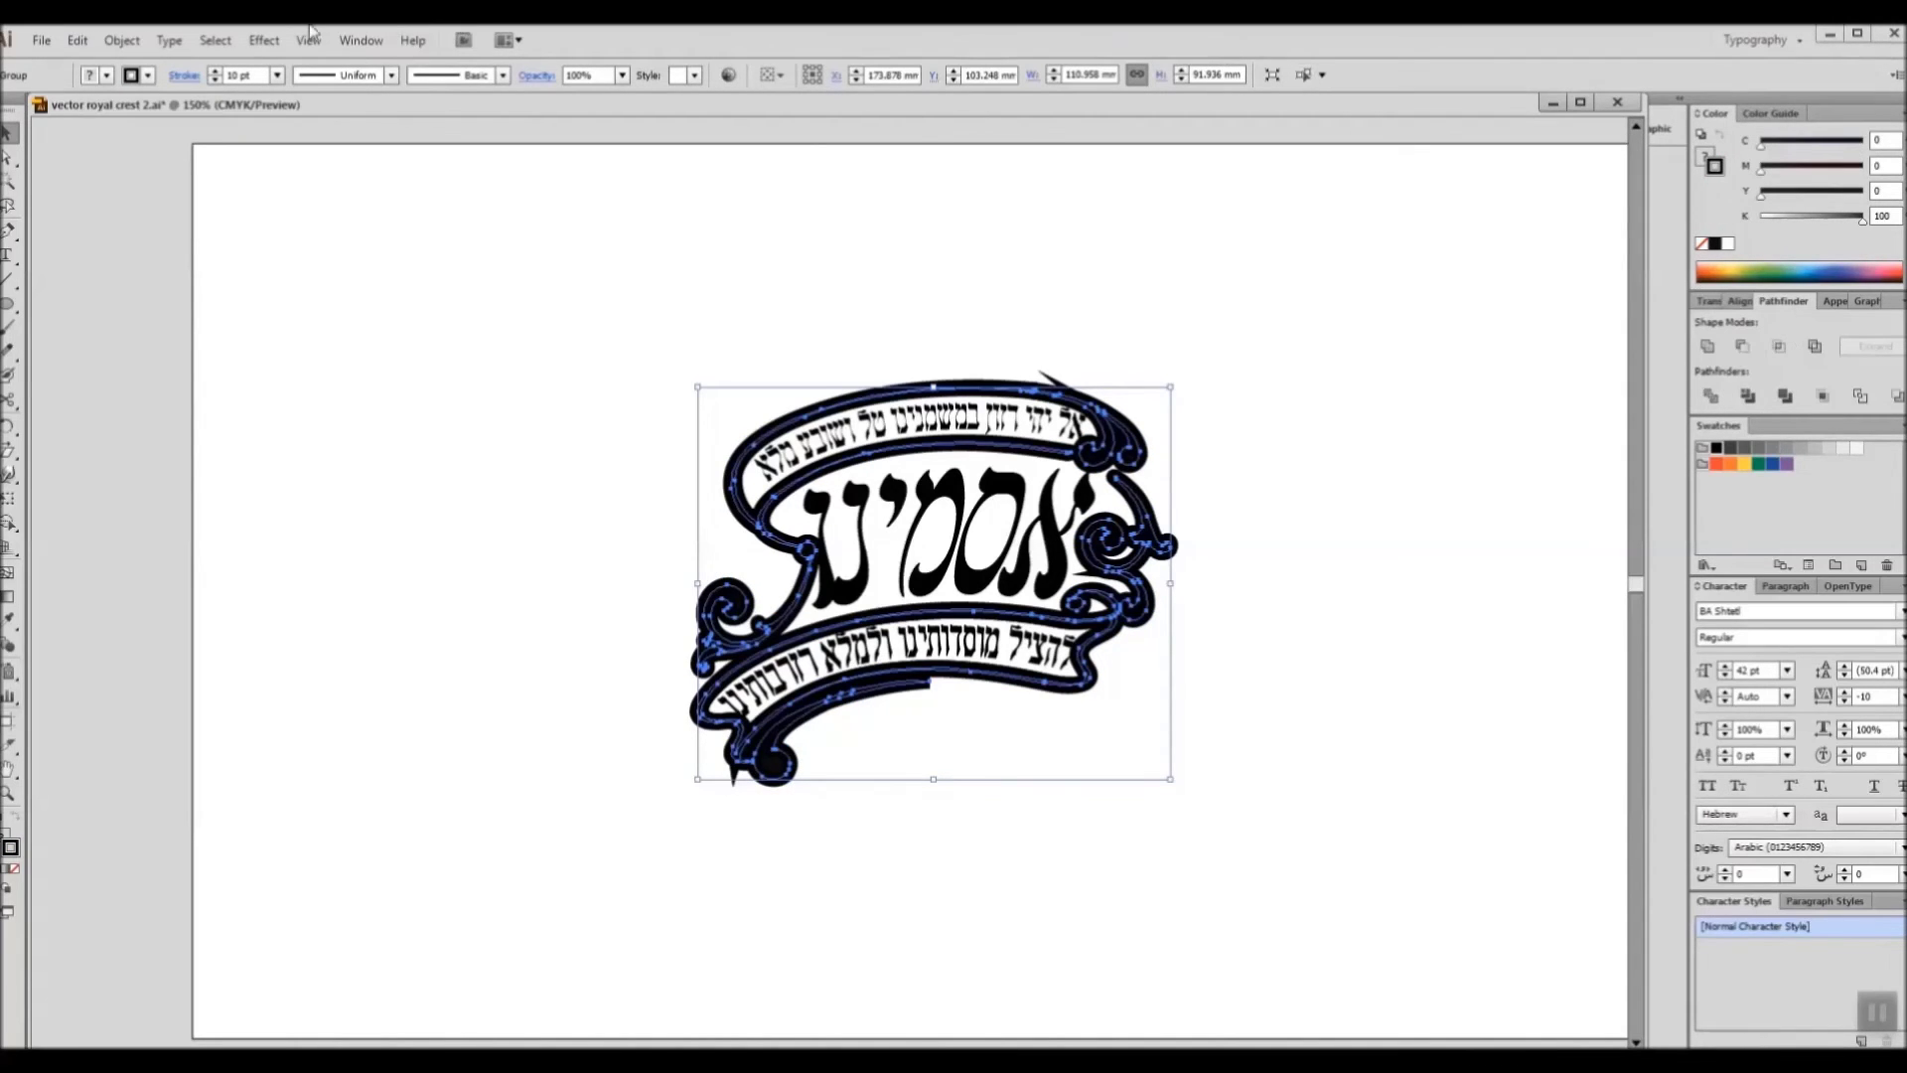
click(360, 41)
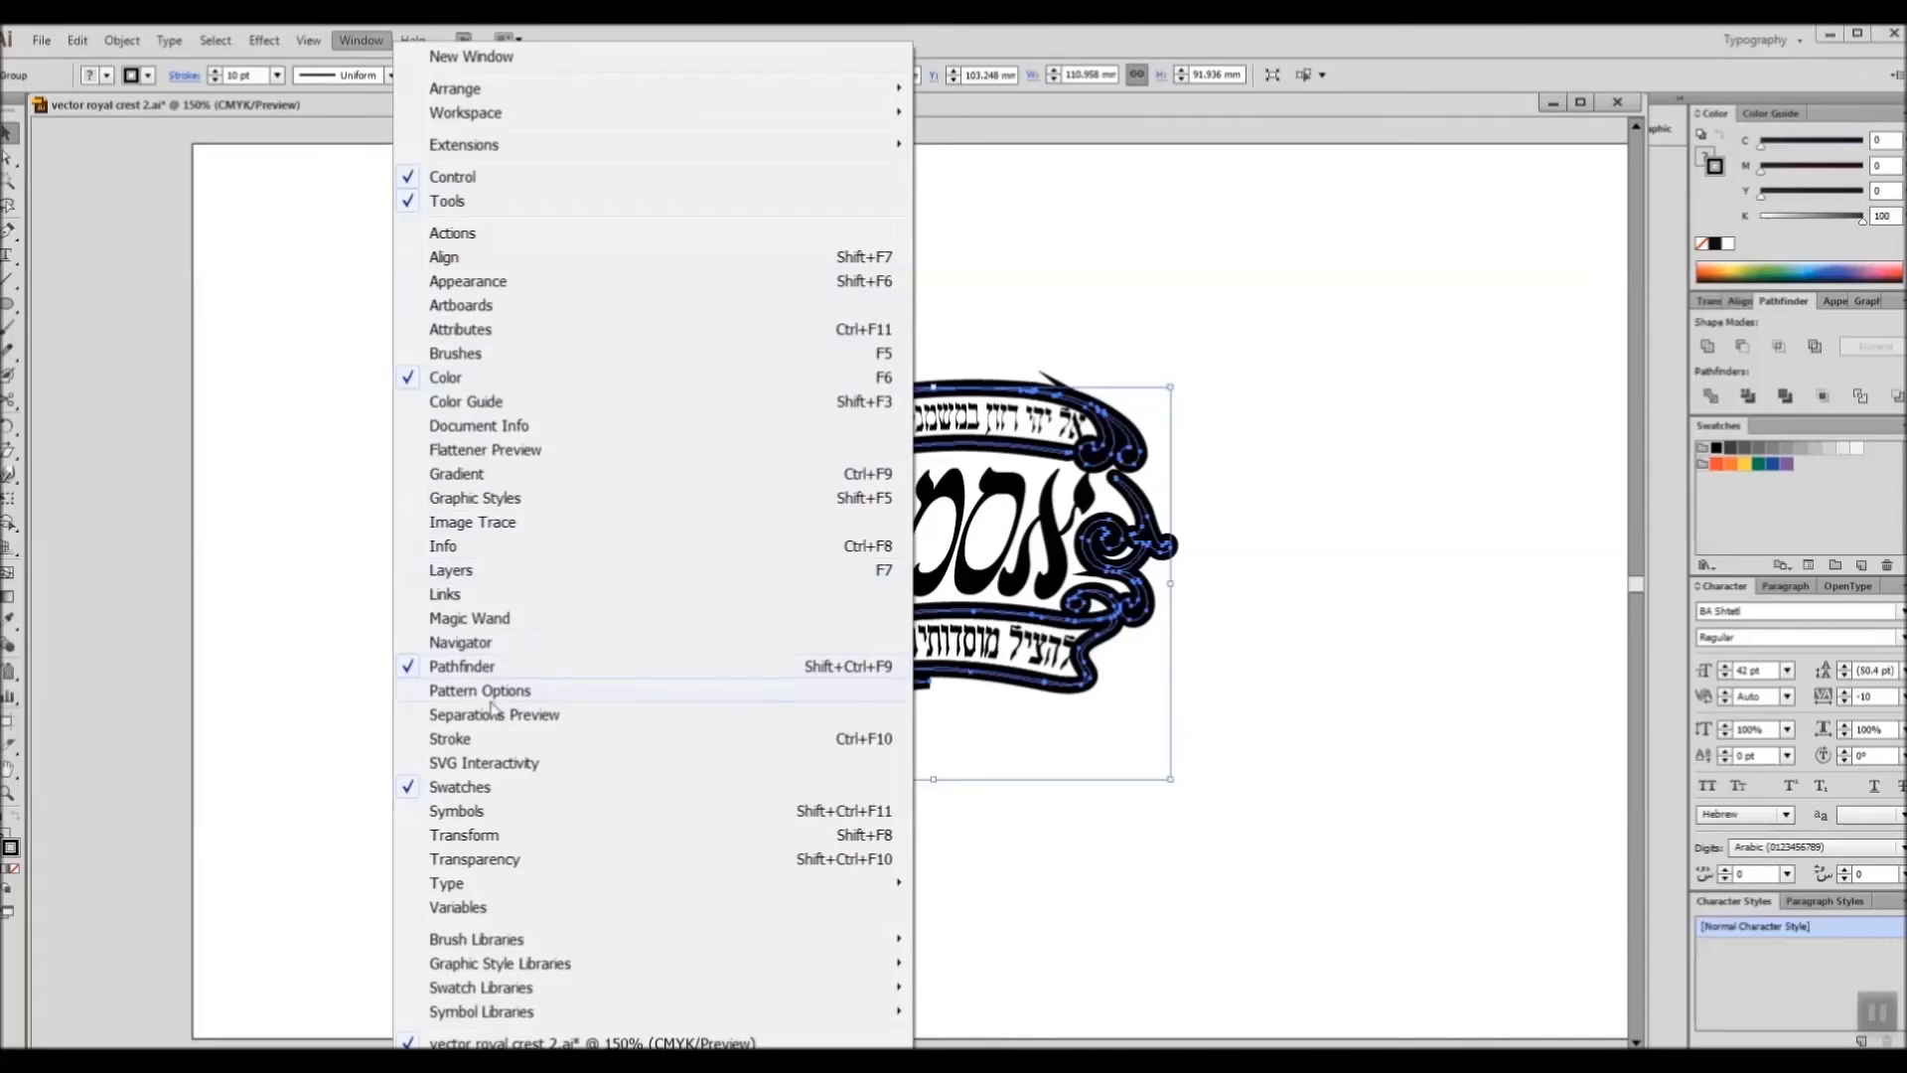
click(480, 738)
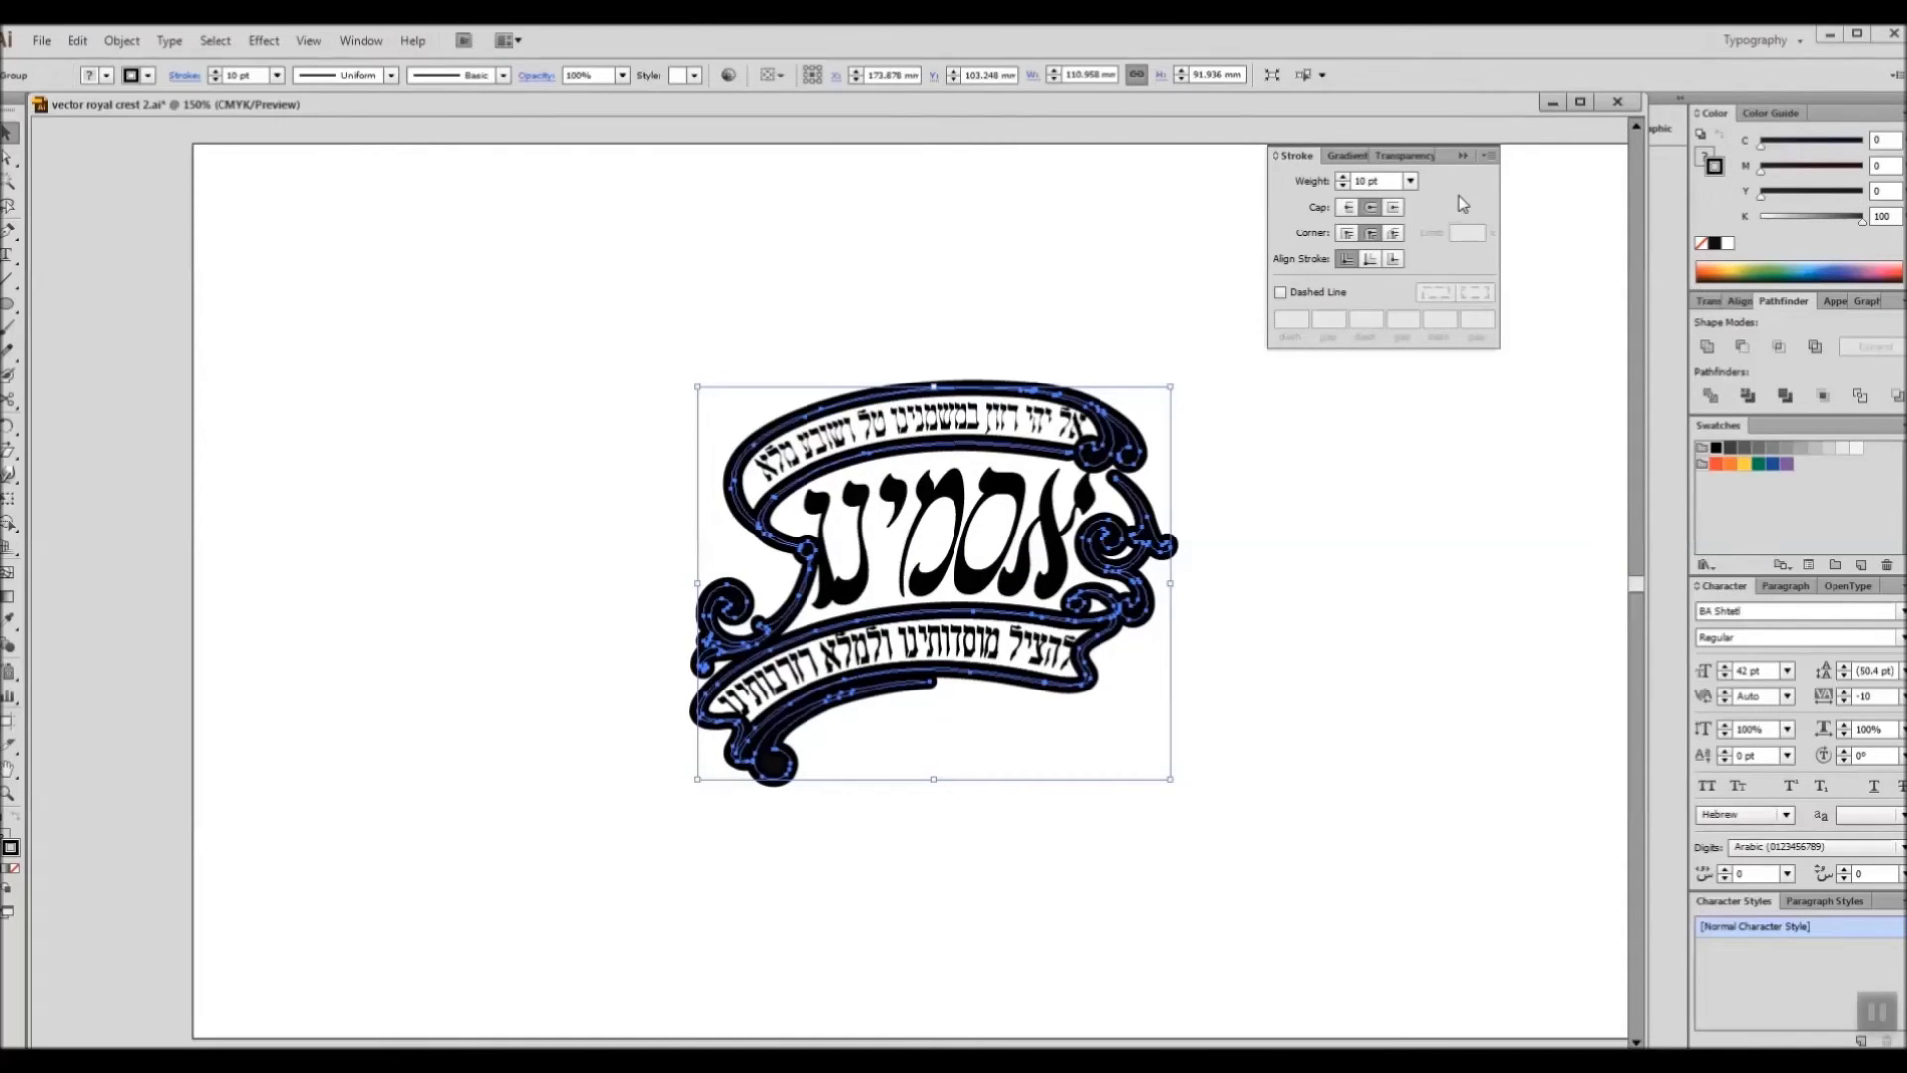
click(1465, 157)
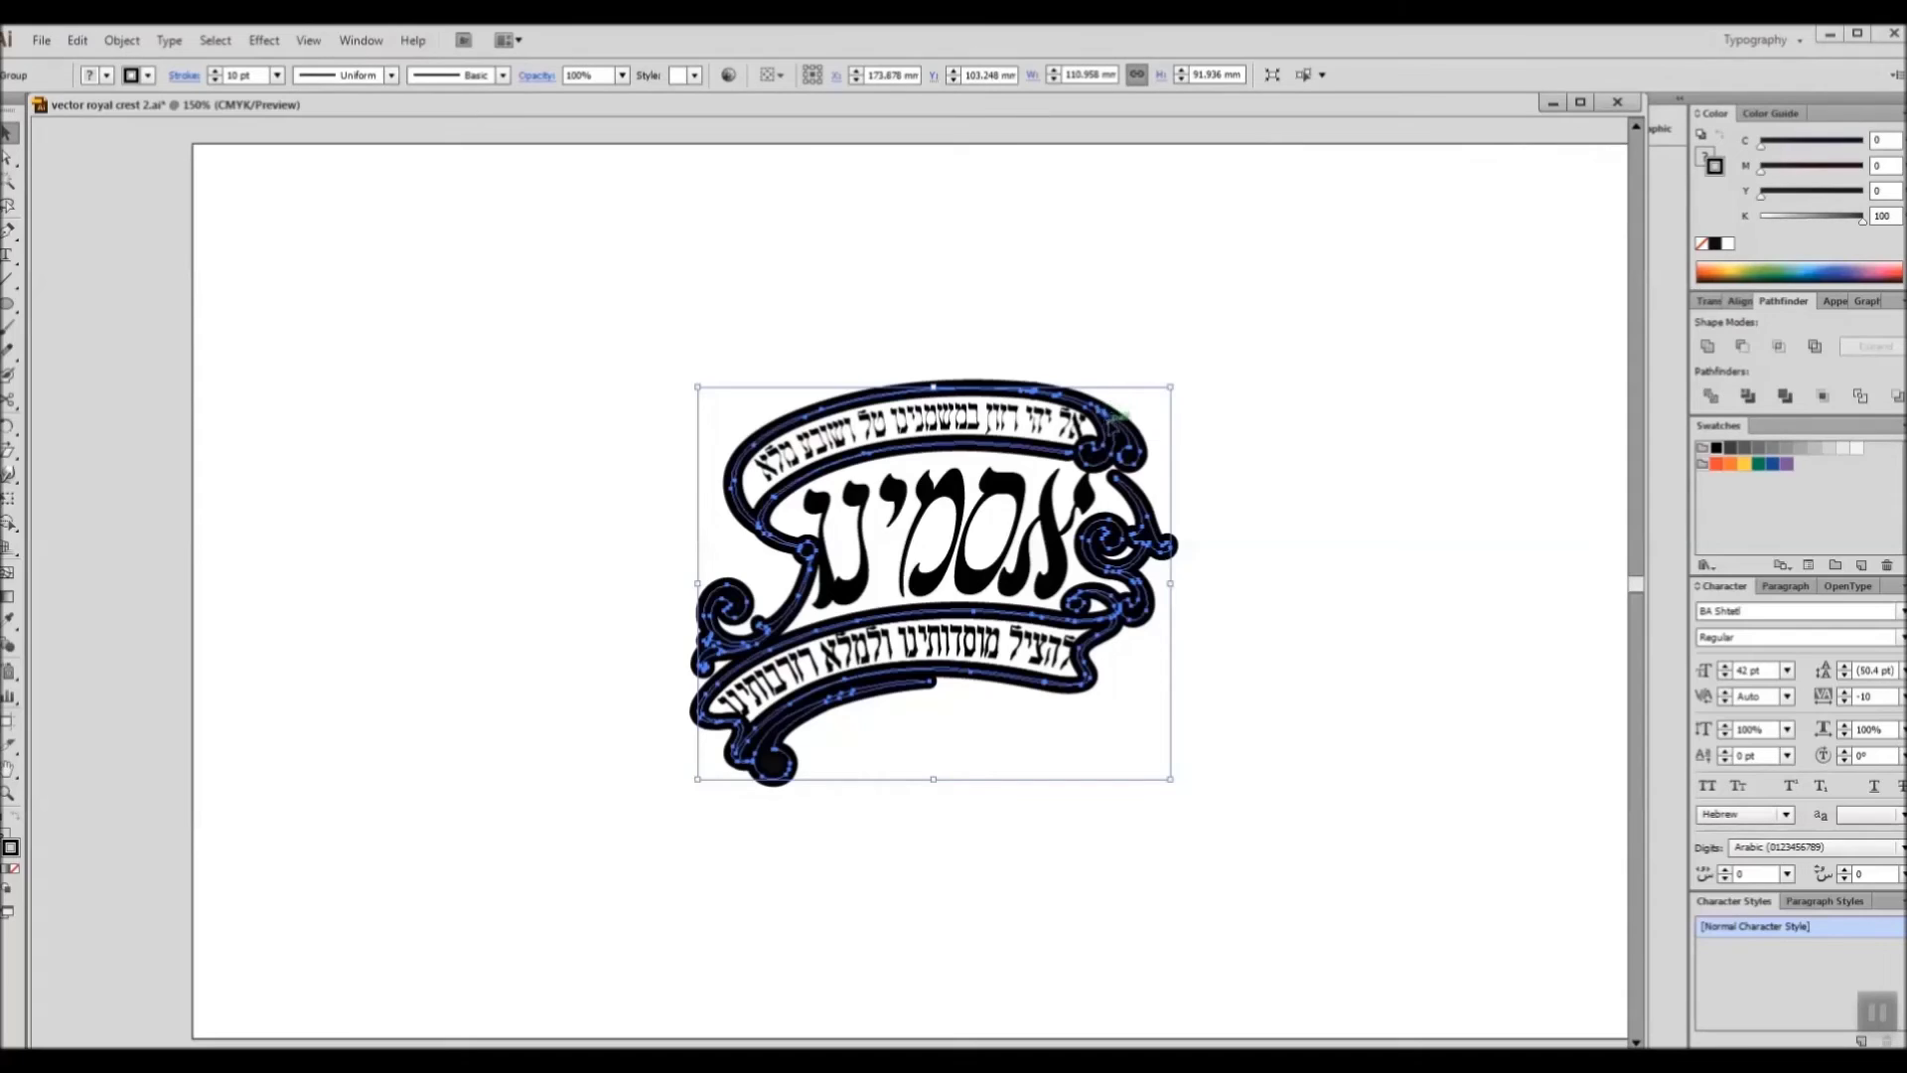
Step: Merge the thickened crest outlines and ornaments into one solid black silhouette
drag(1109, 420, 1059, 217)
key(ctrl+z)
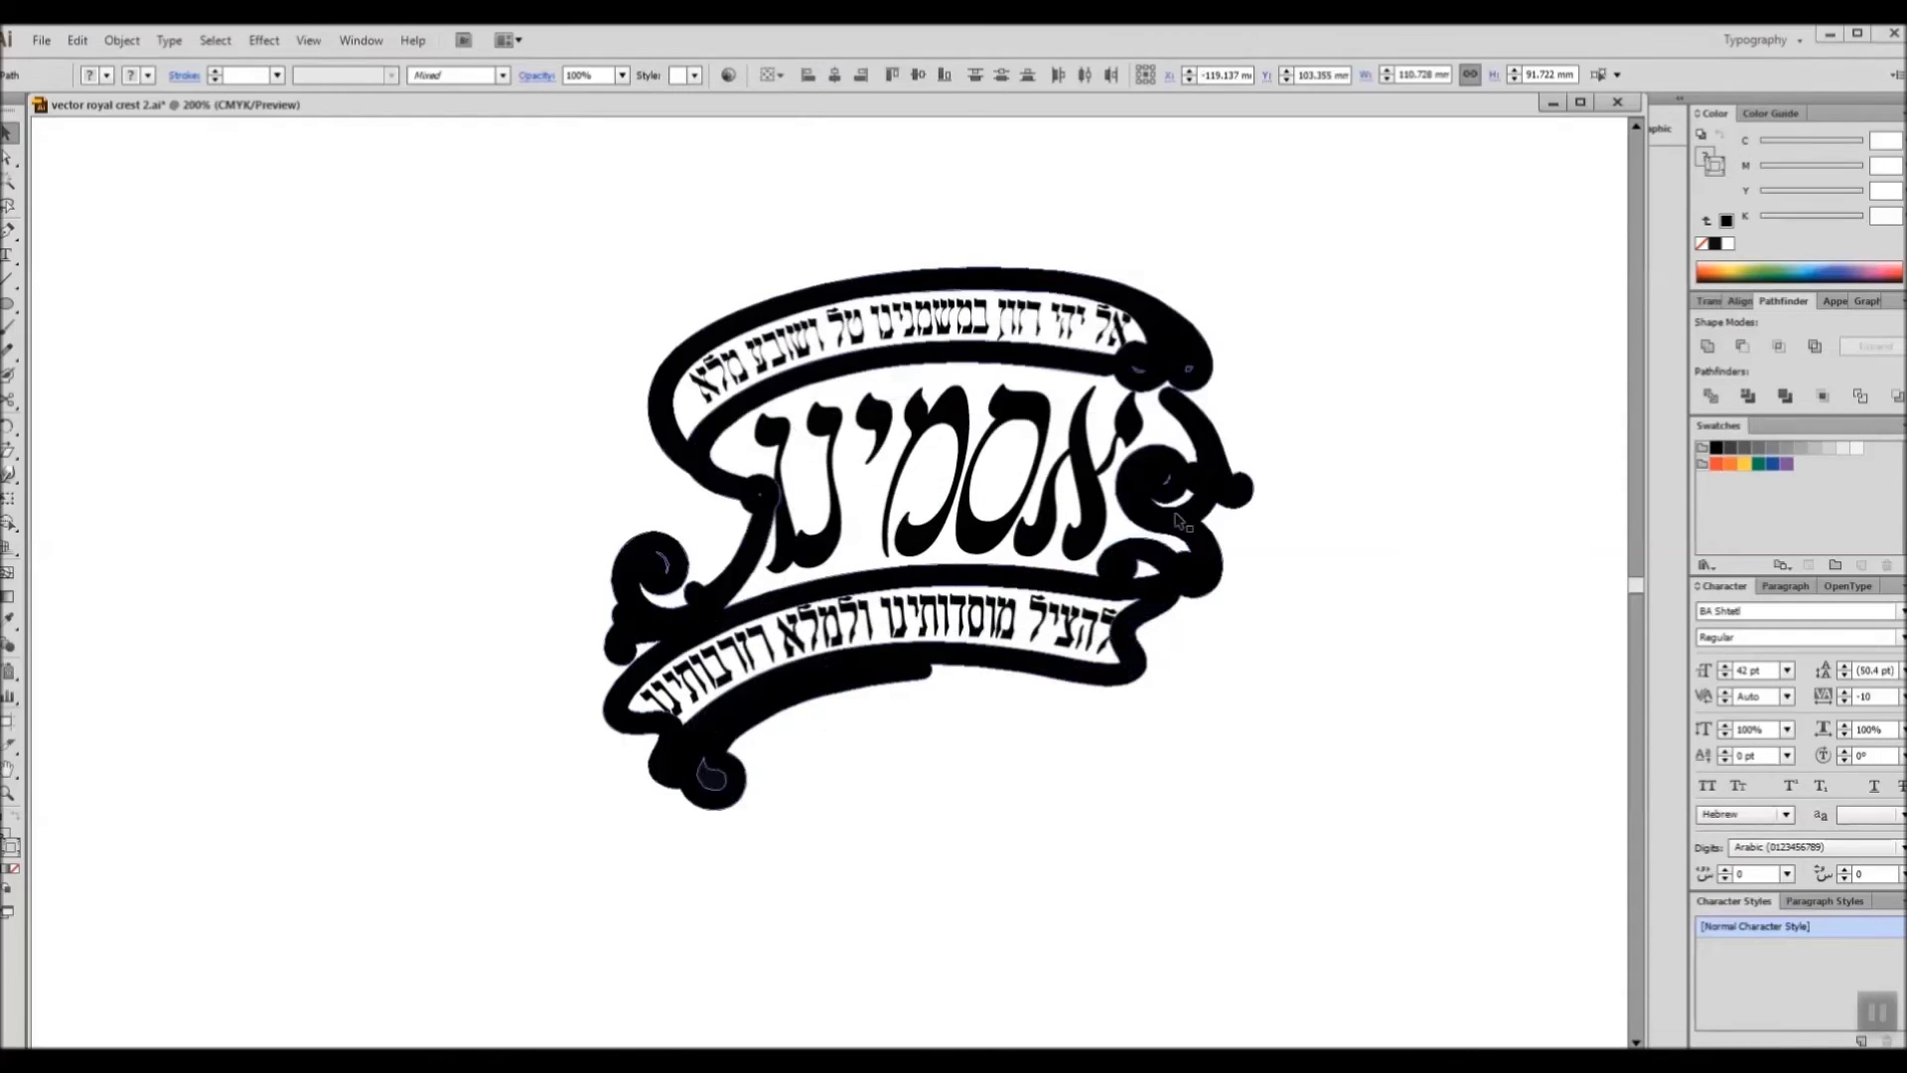
drag(1157, 482, 1212, 556)
key(ctrl+z)
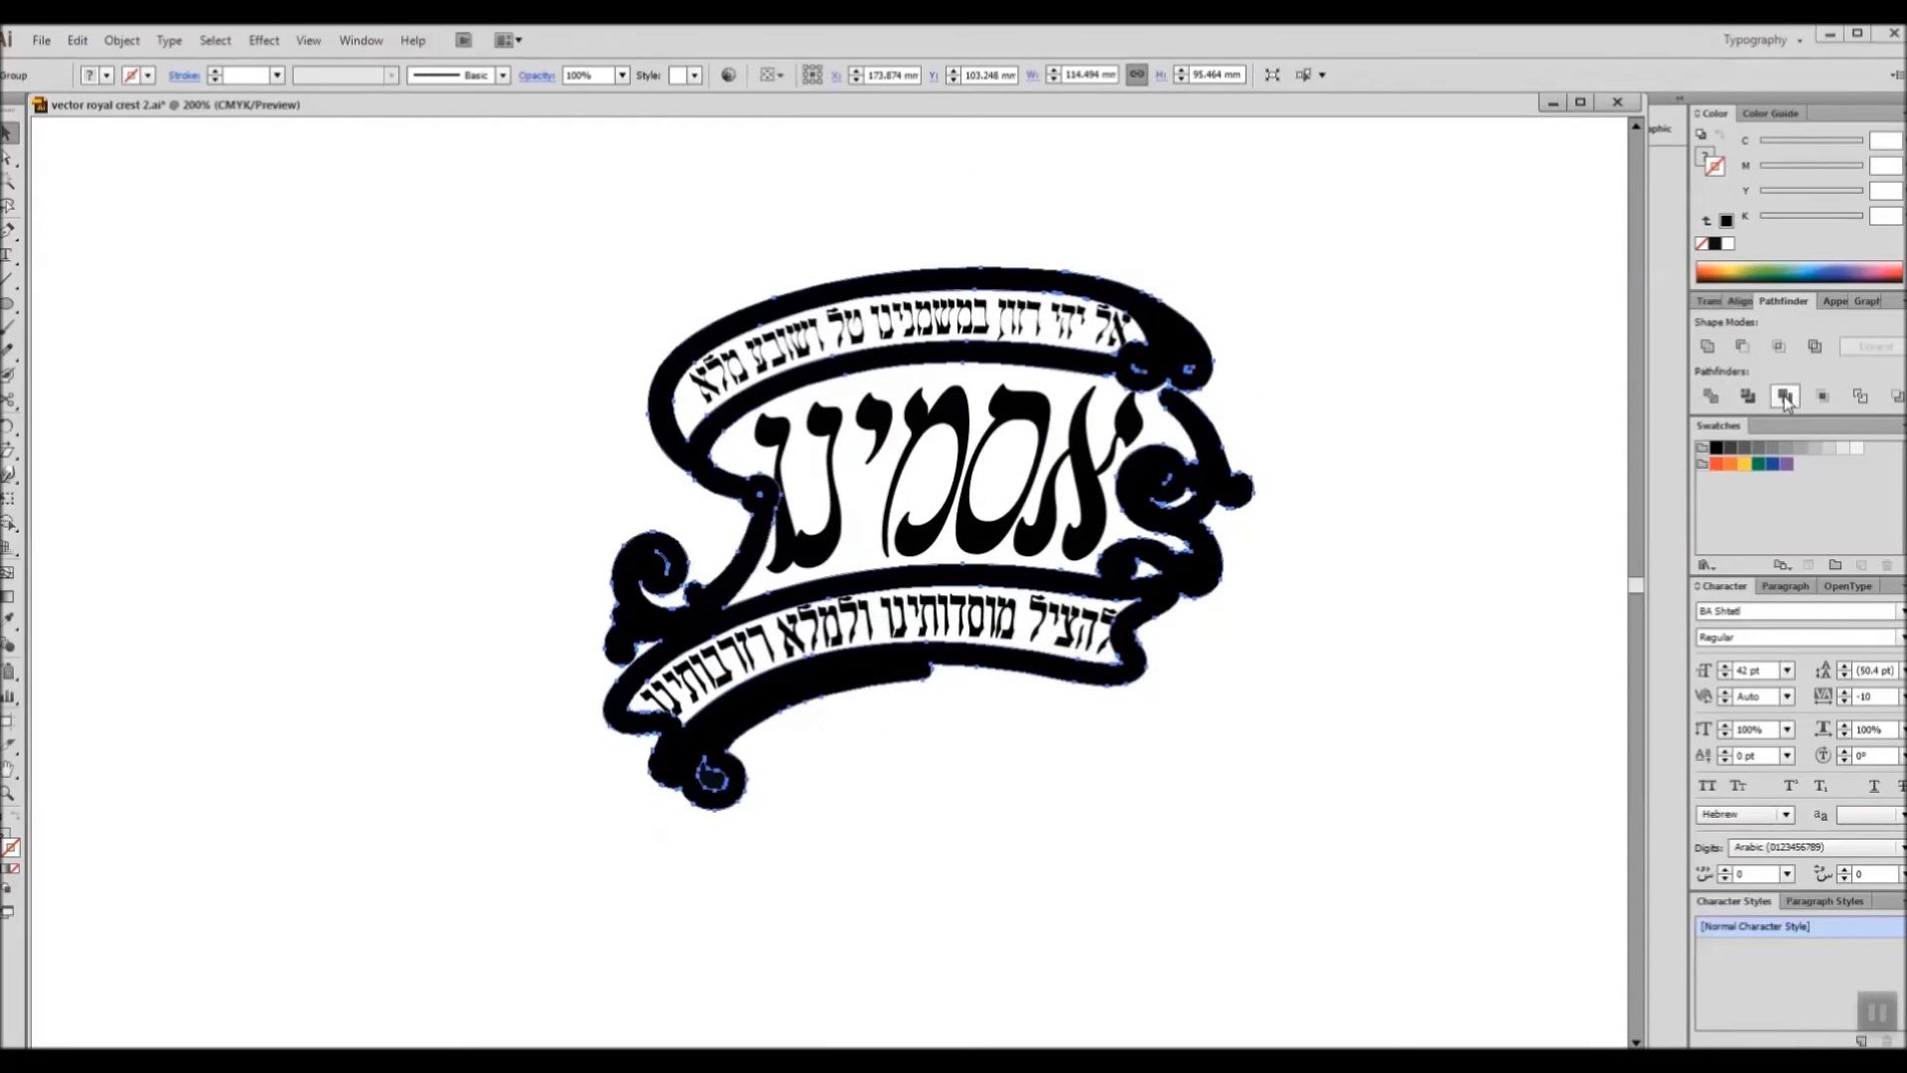
click(1784, 395)
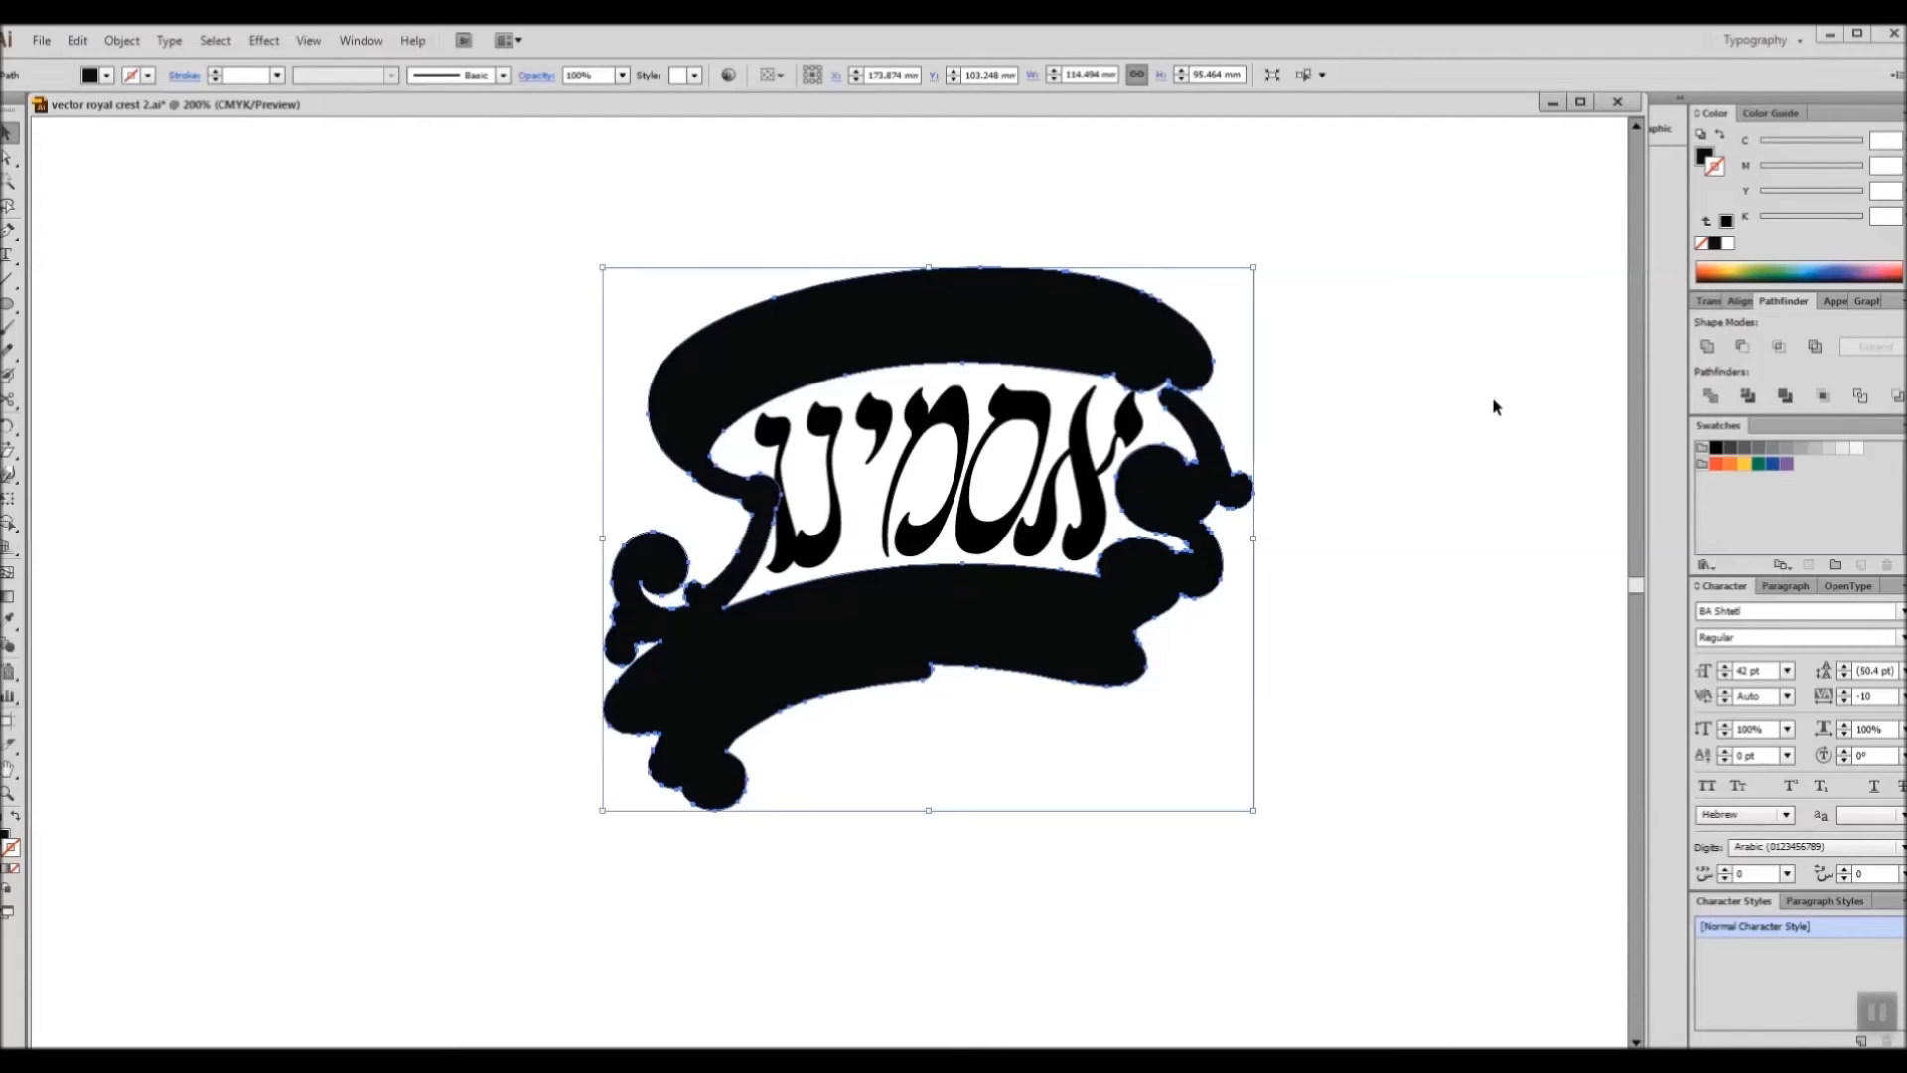
drag(1194, 528, 752, 603)
key(ctrl+z)
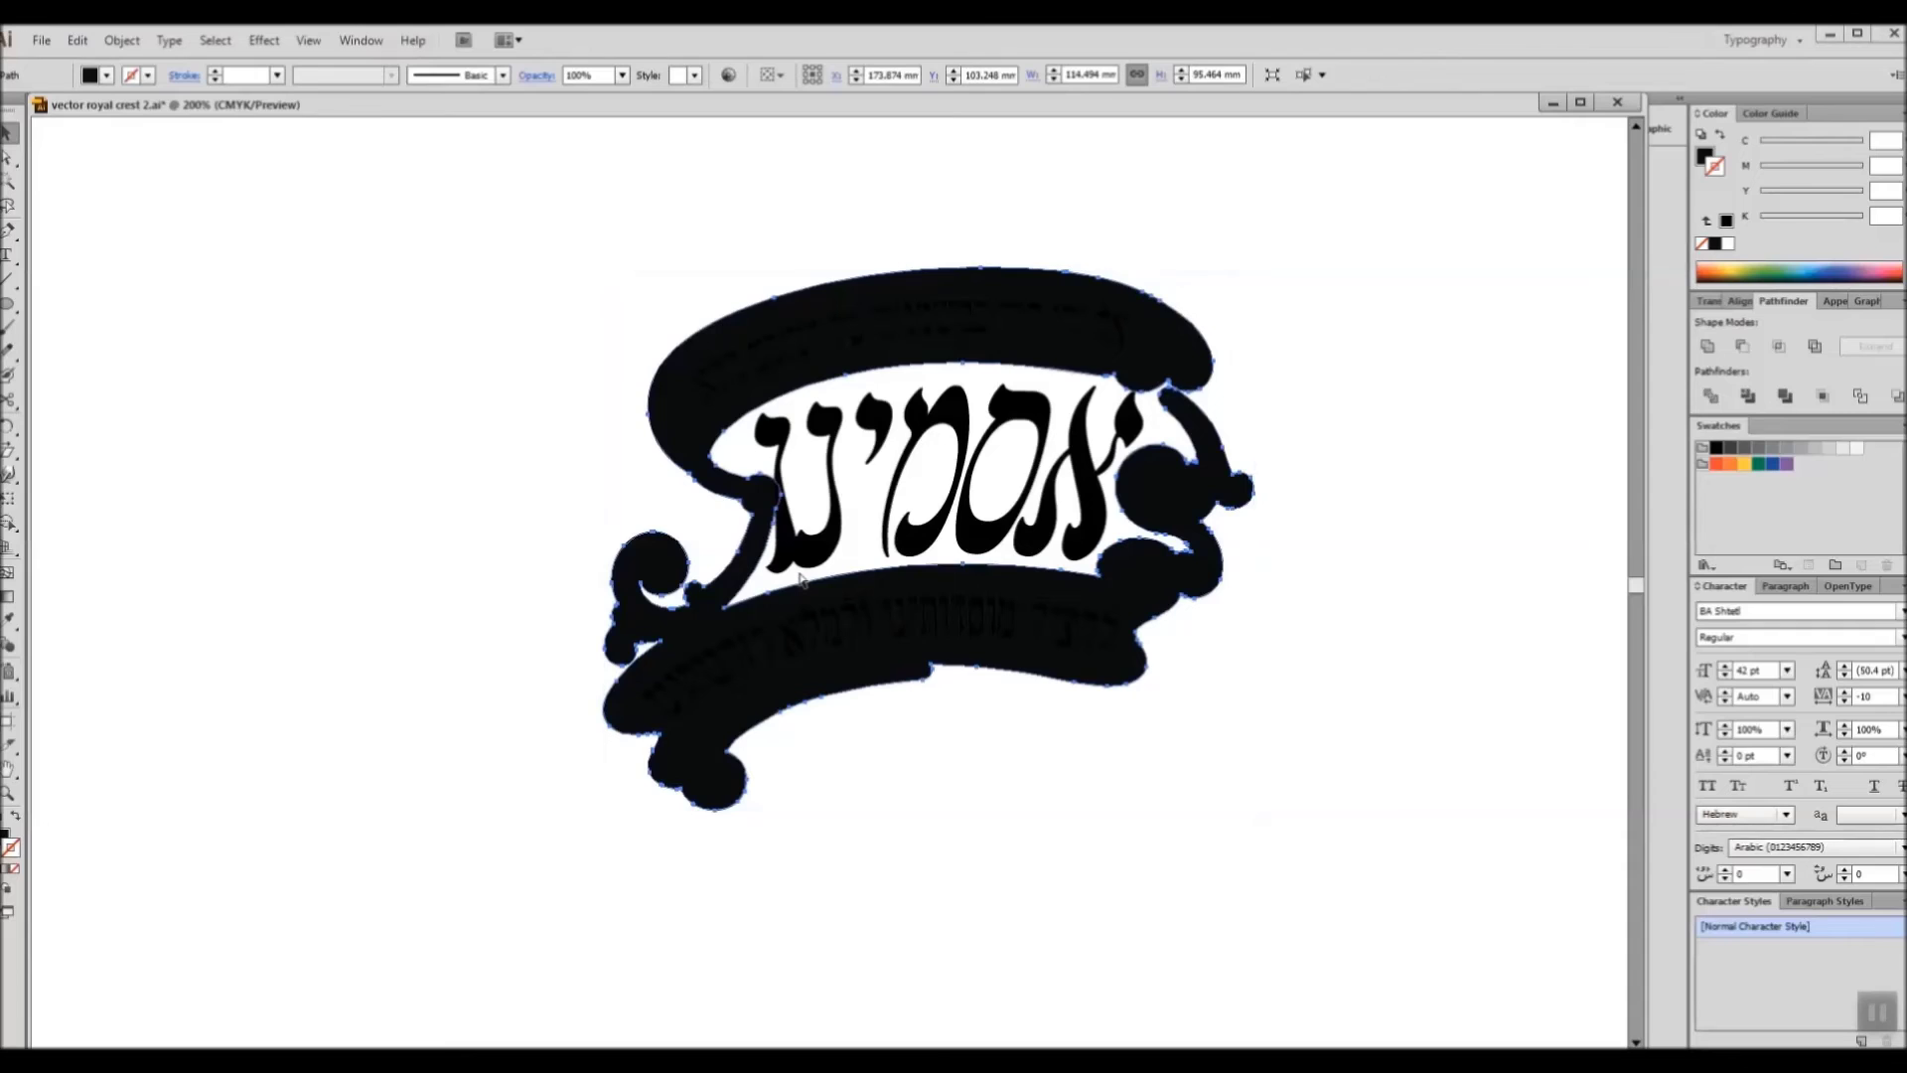
Step: Paste a copy of the original thin crest linework, offset it from the silhouette, expand its appearance and merge it
click(864, 561)
key(ctrl+a)
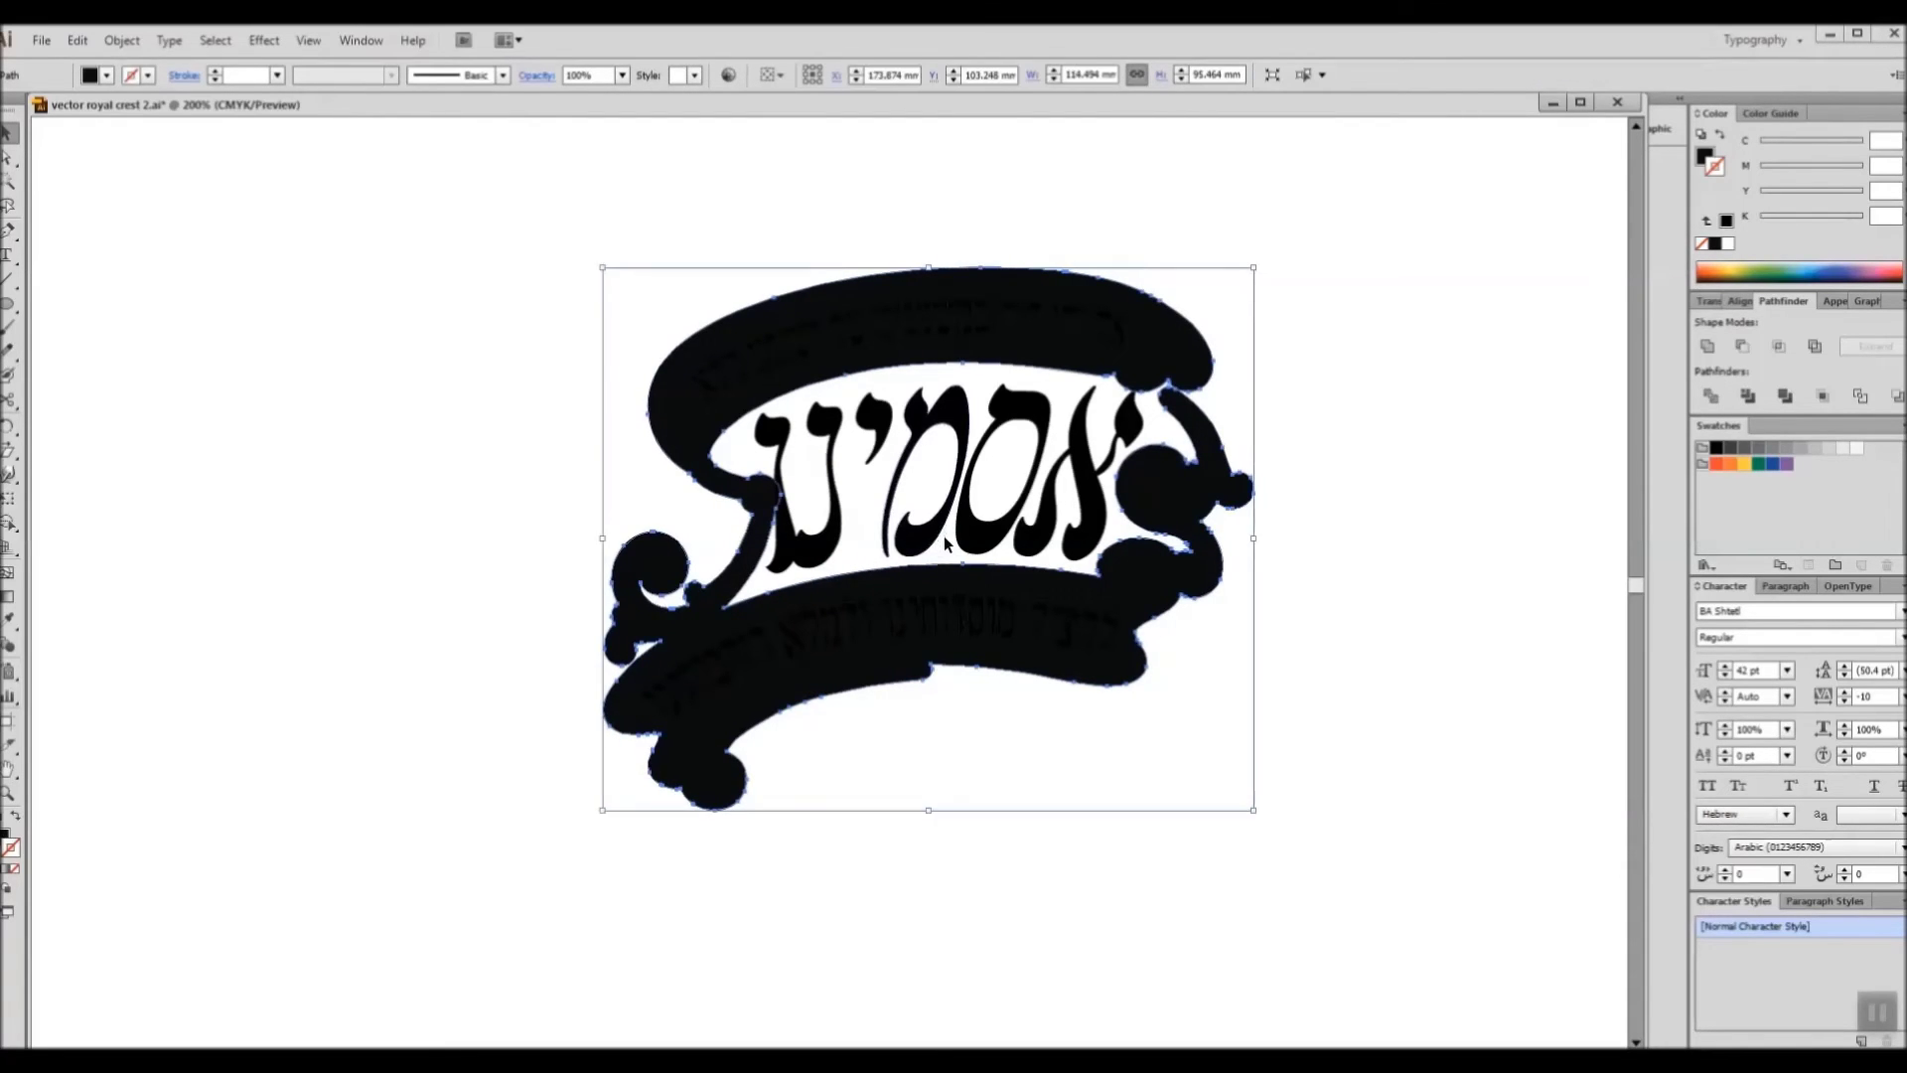
key(ctrl+v)
drag(1112, 596, 1331, 762)
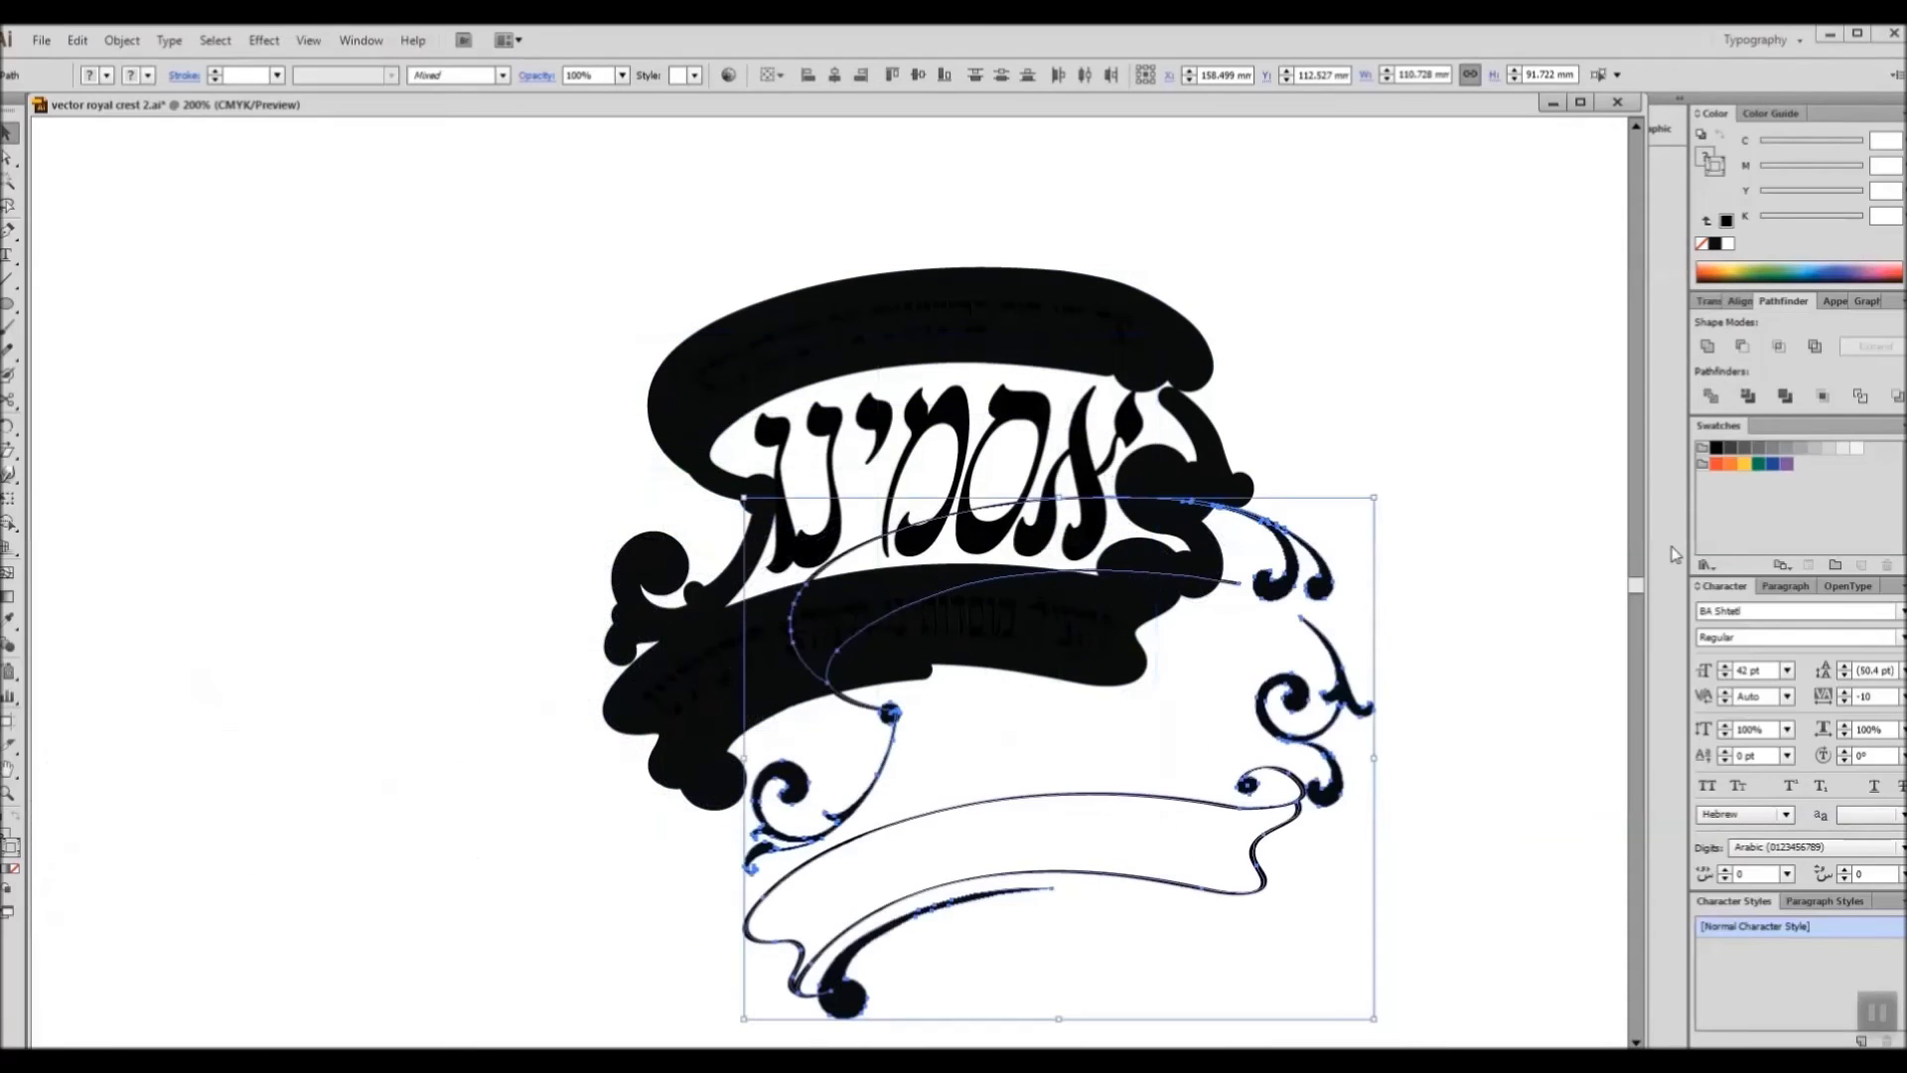
click(1763, 402)
click(120, 41)
click(214, 297)
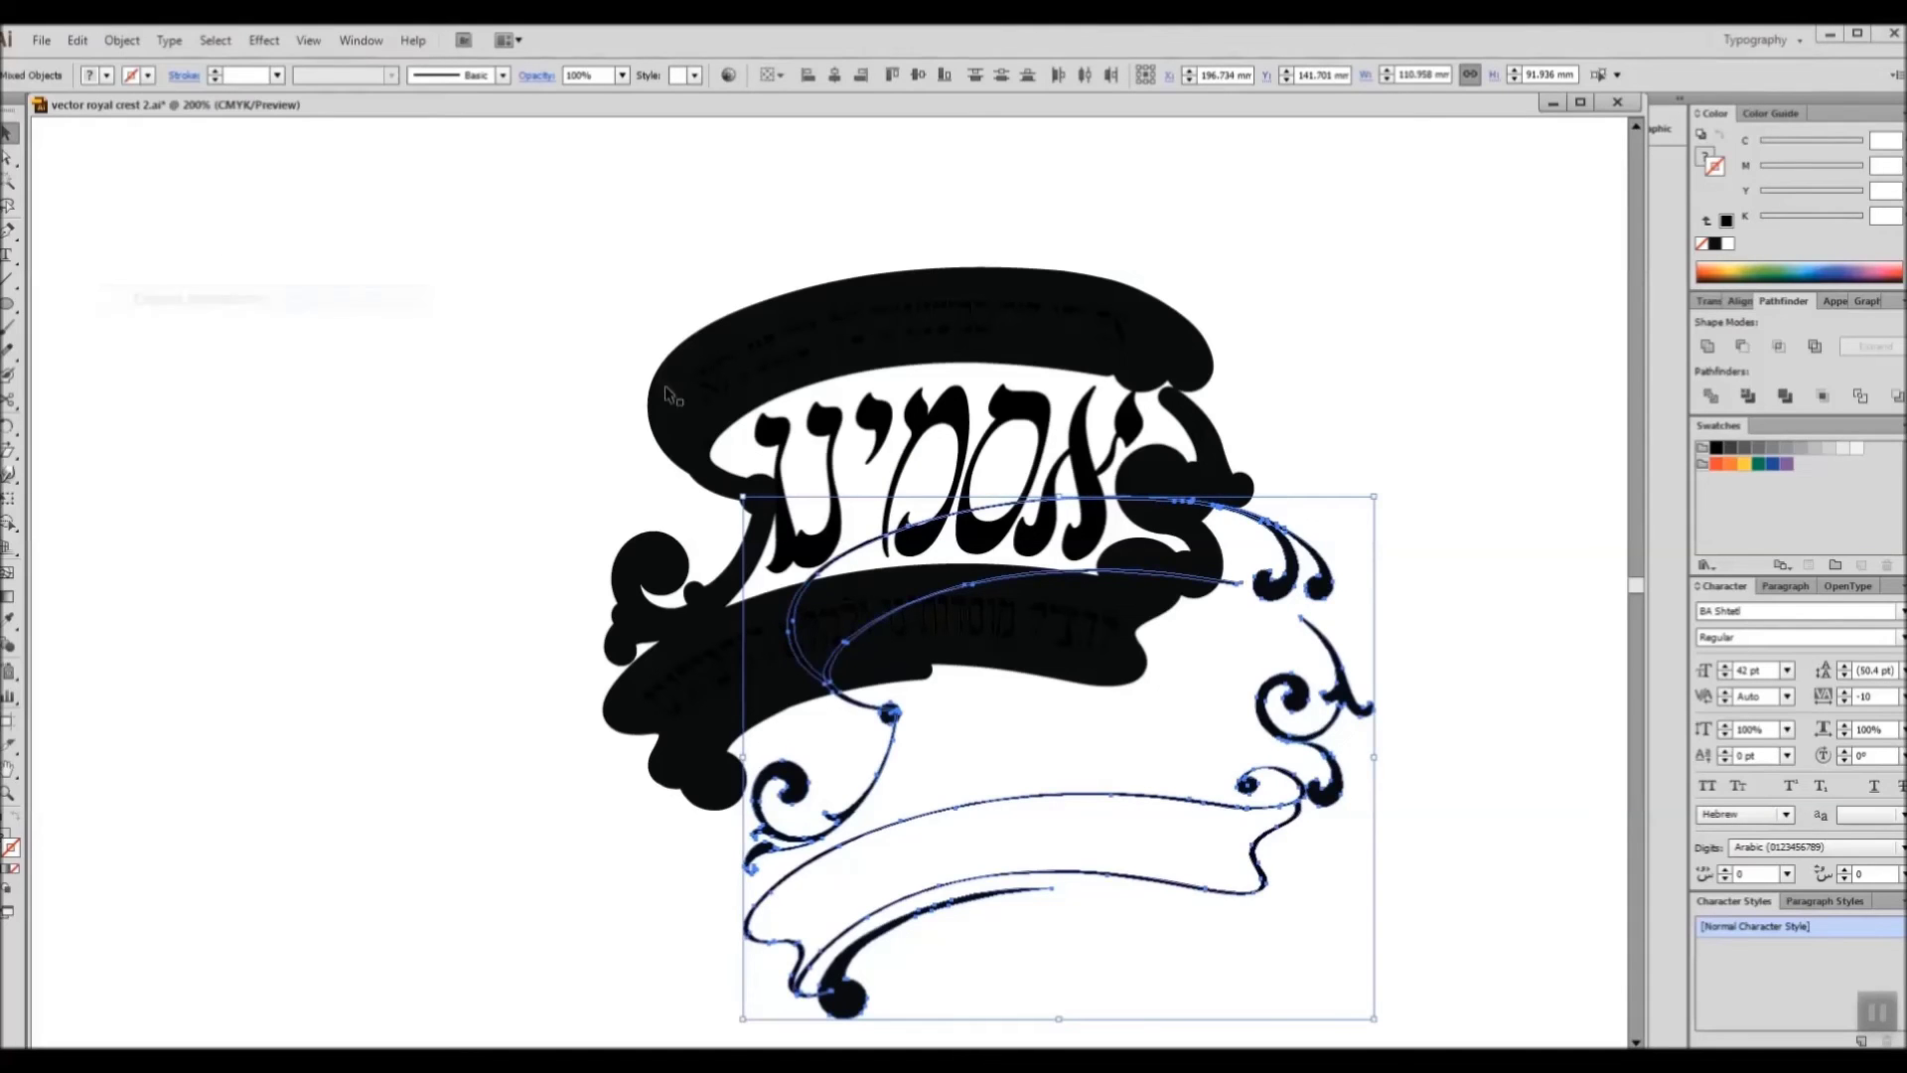
click(1784, 397)
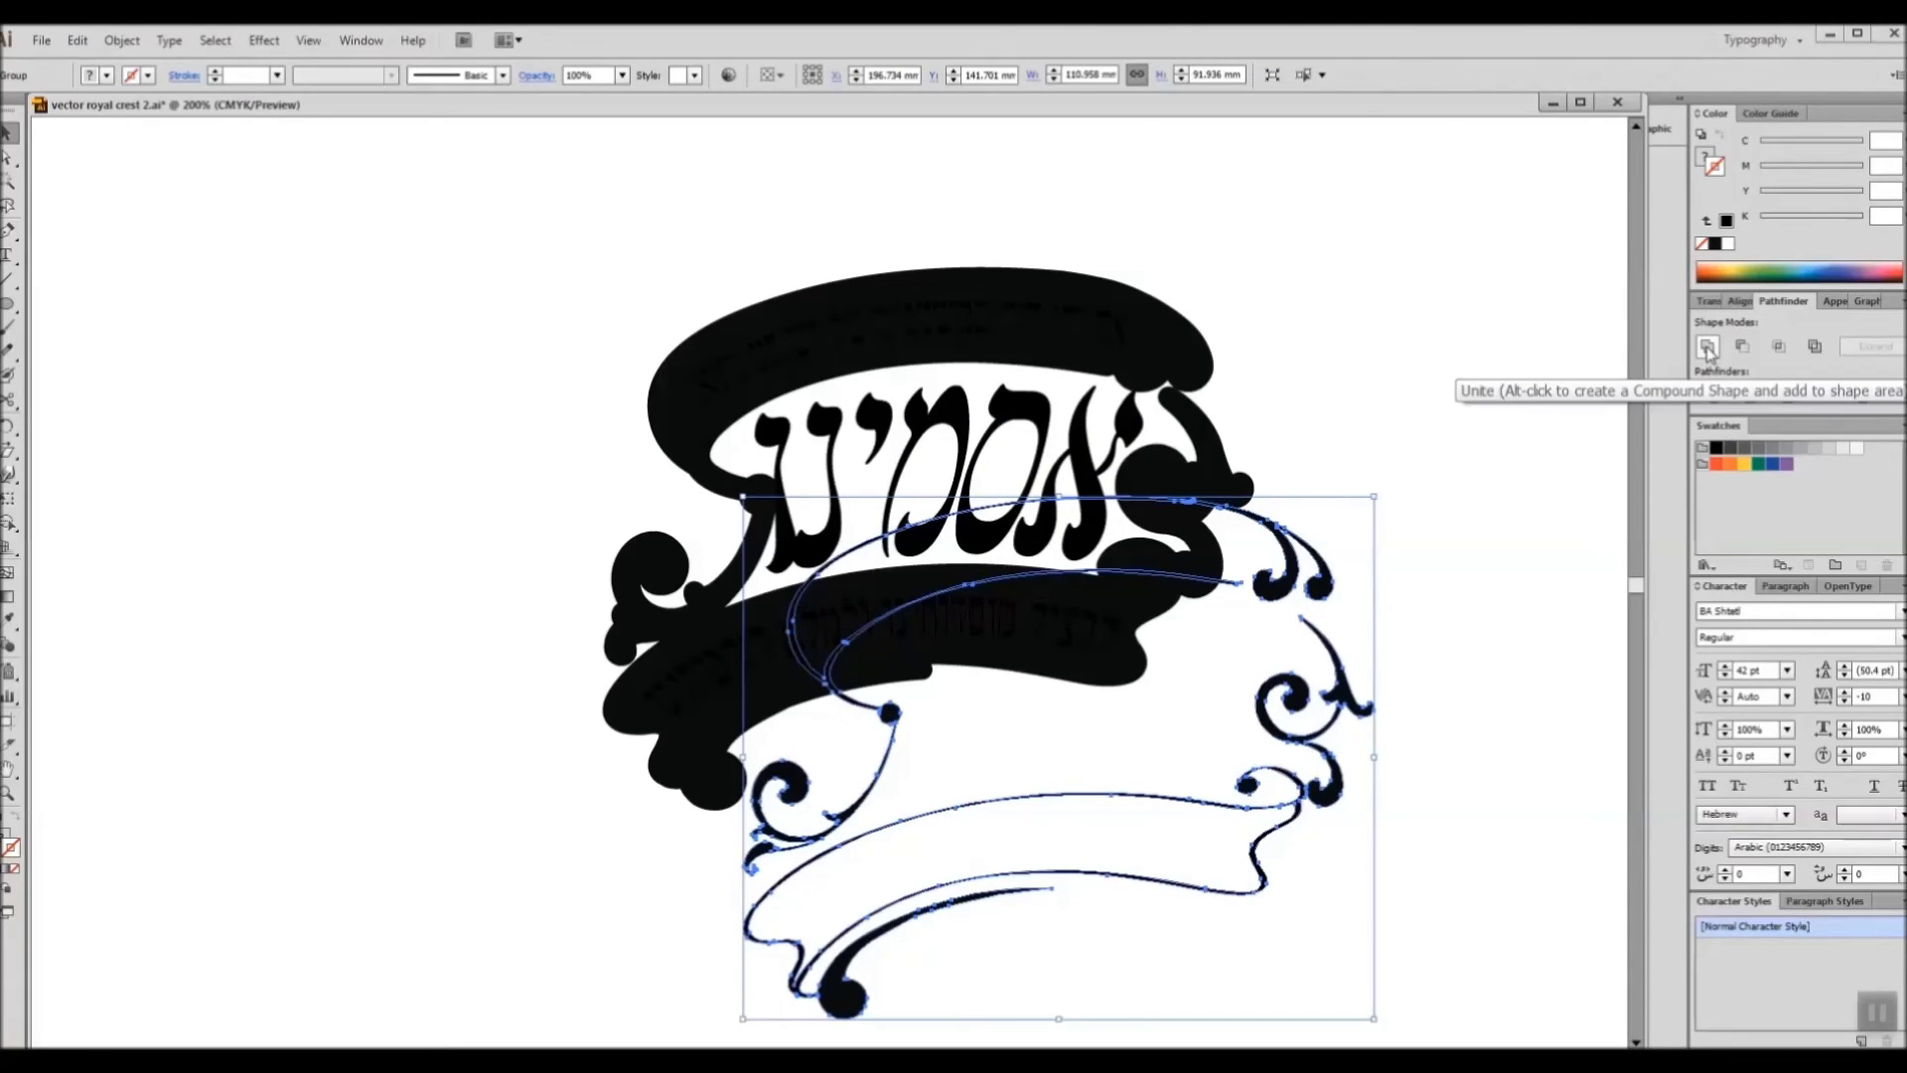
Step: Align the pasted linework over the black silhouette and fill it with white
drag(1339, 676, 1224, 466)
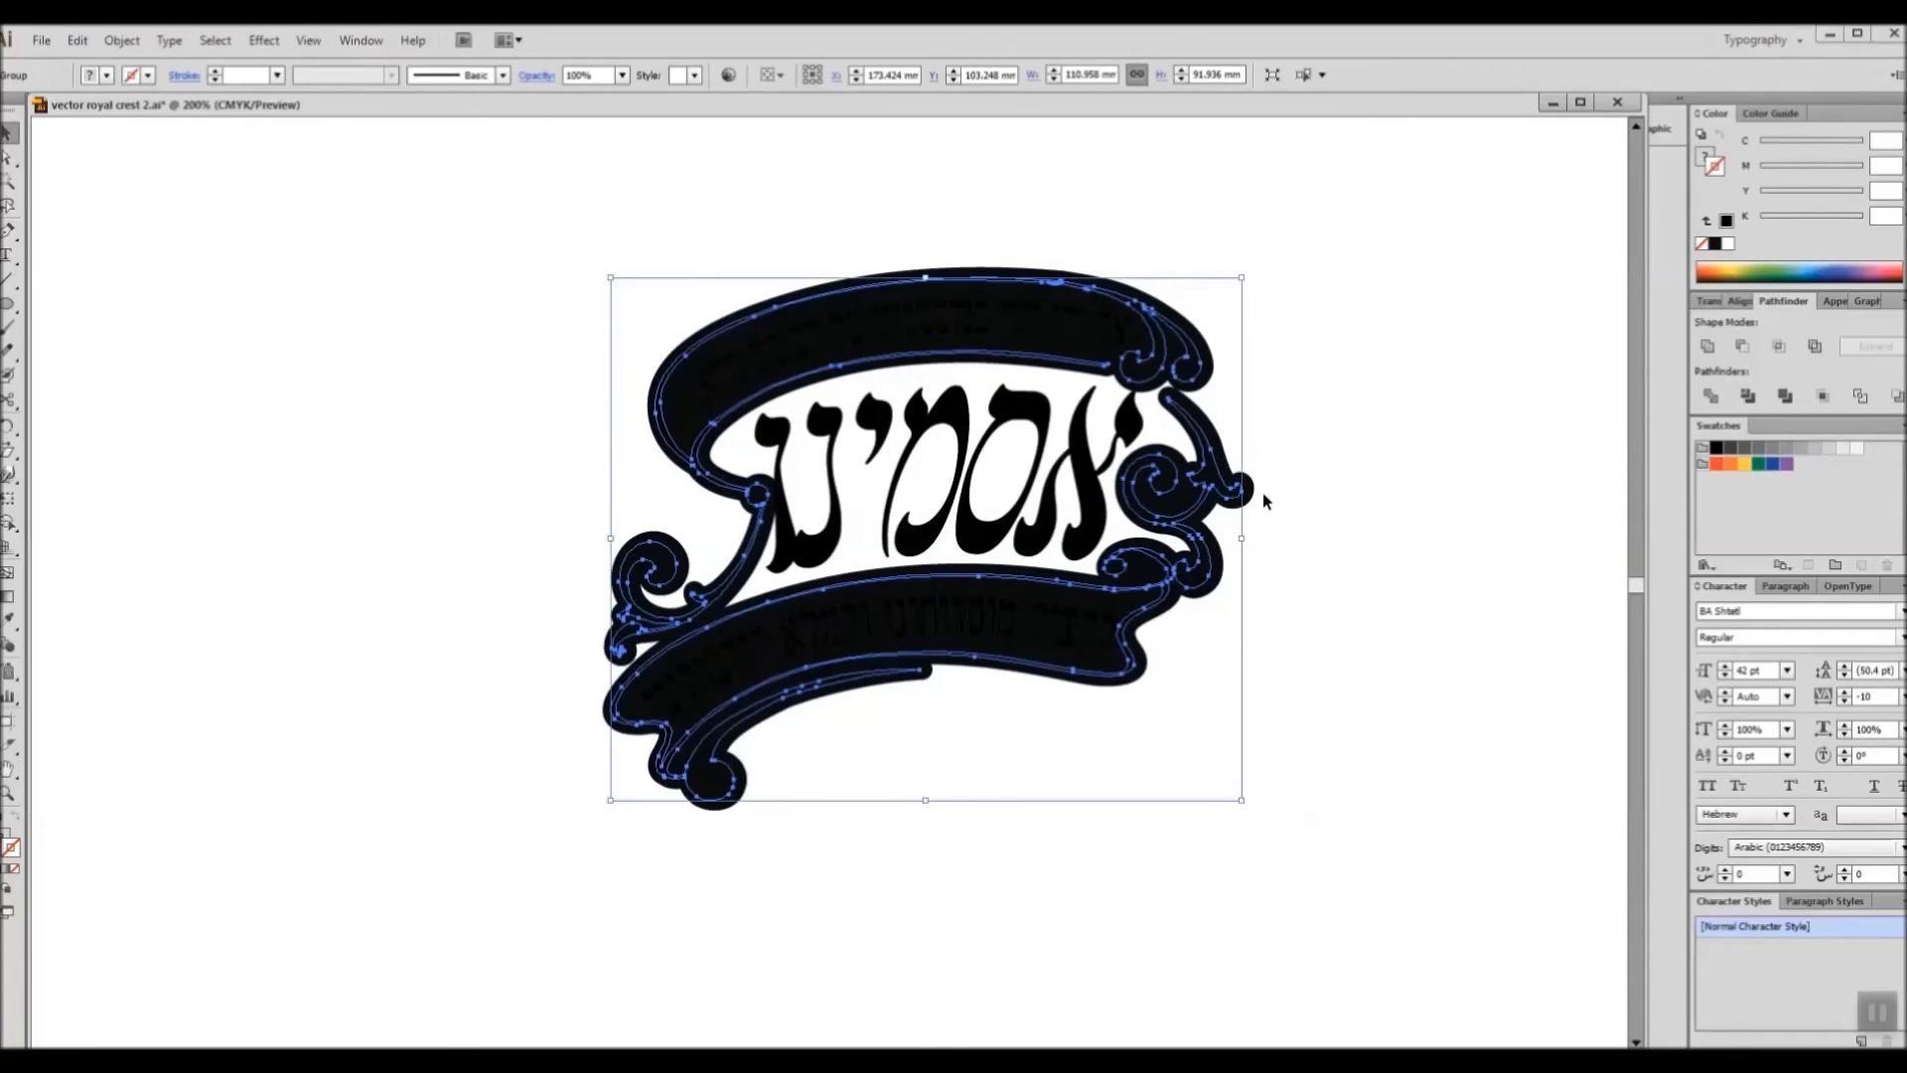
key(i)
click(1420, 493)
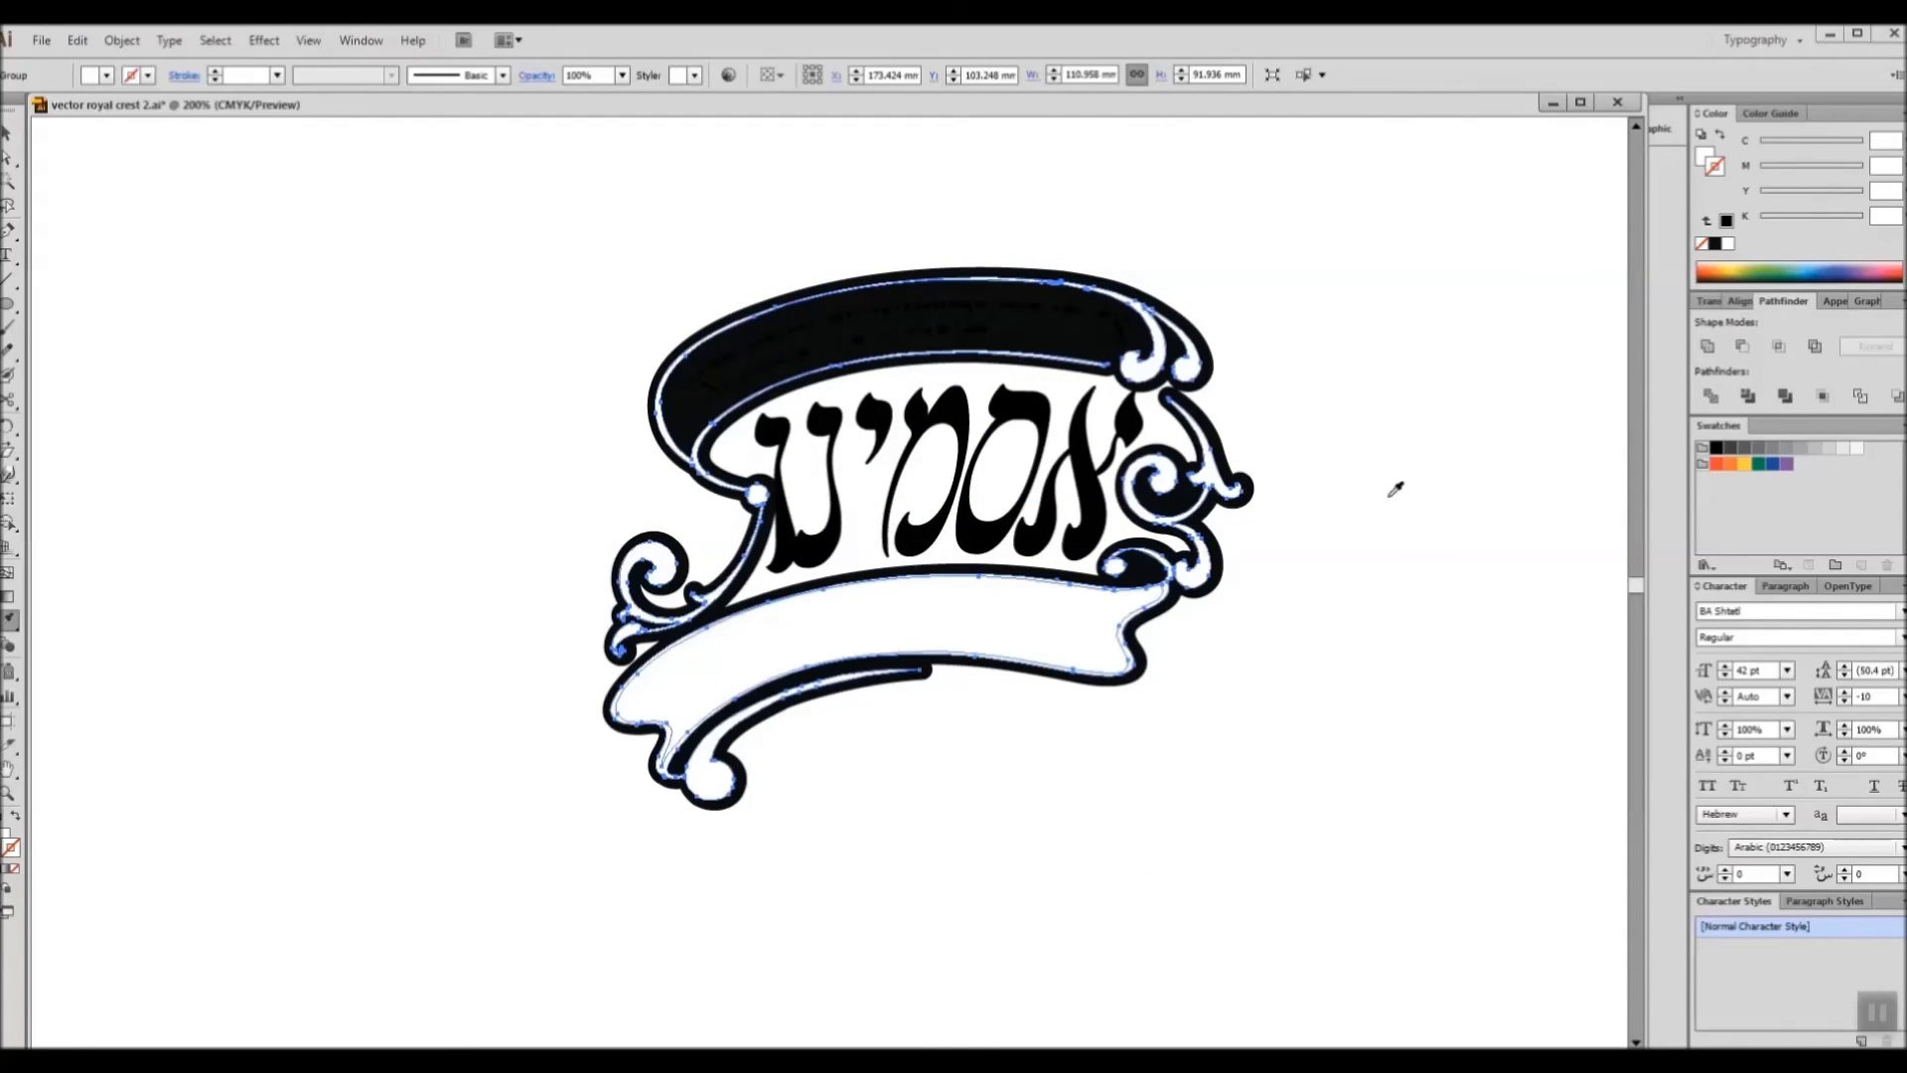
drag(1138, 645, 1271, 866)
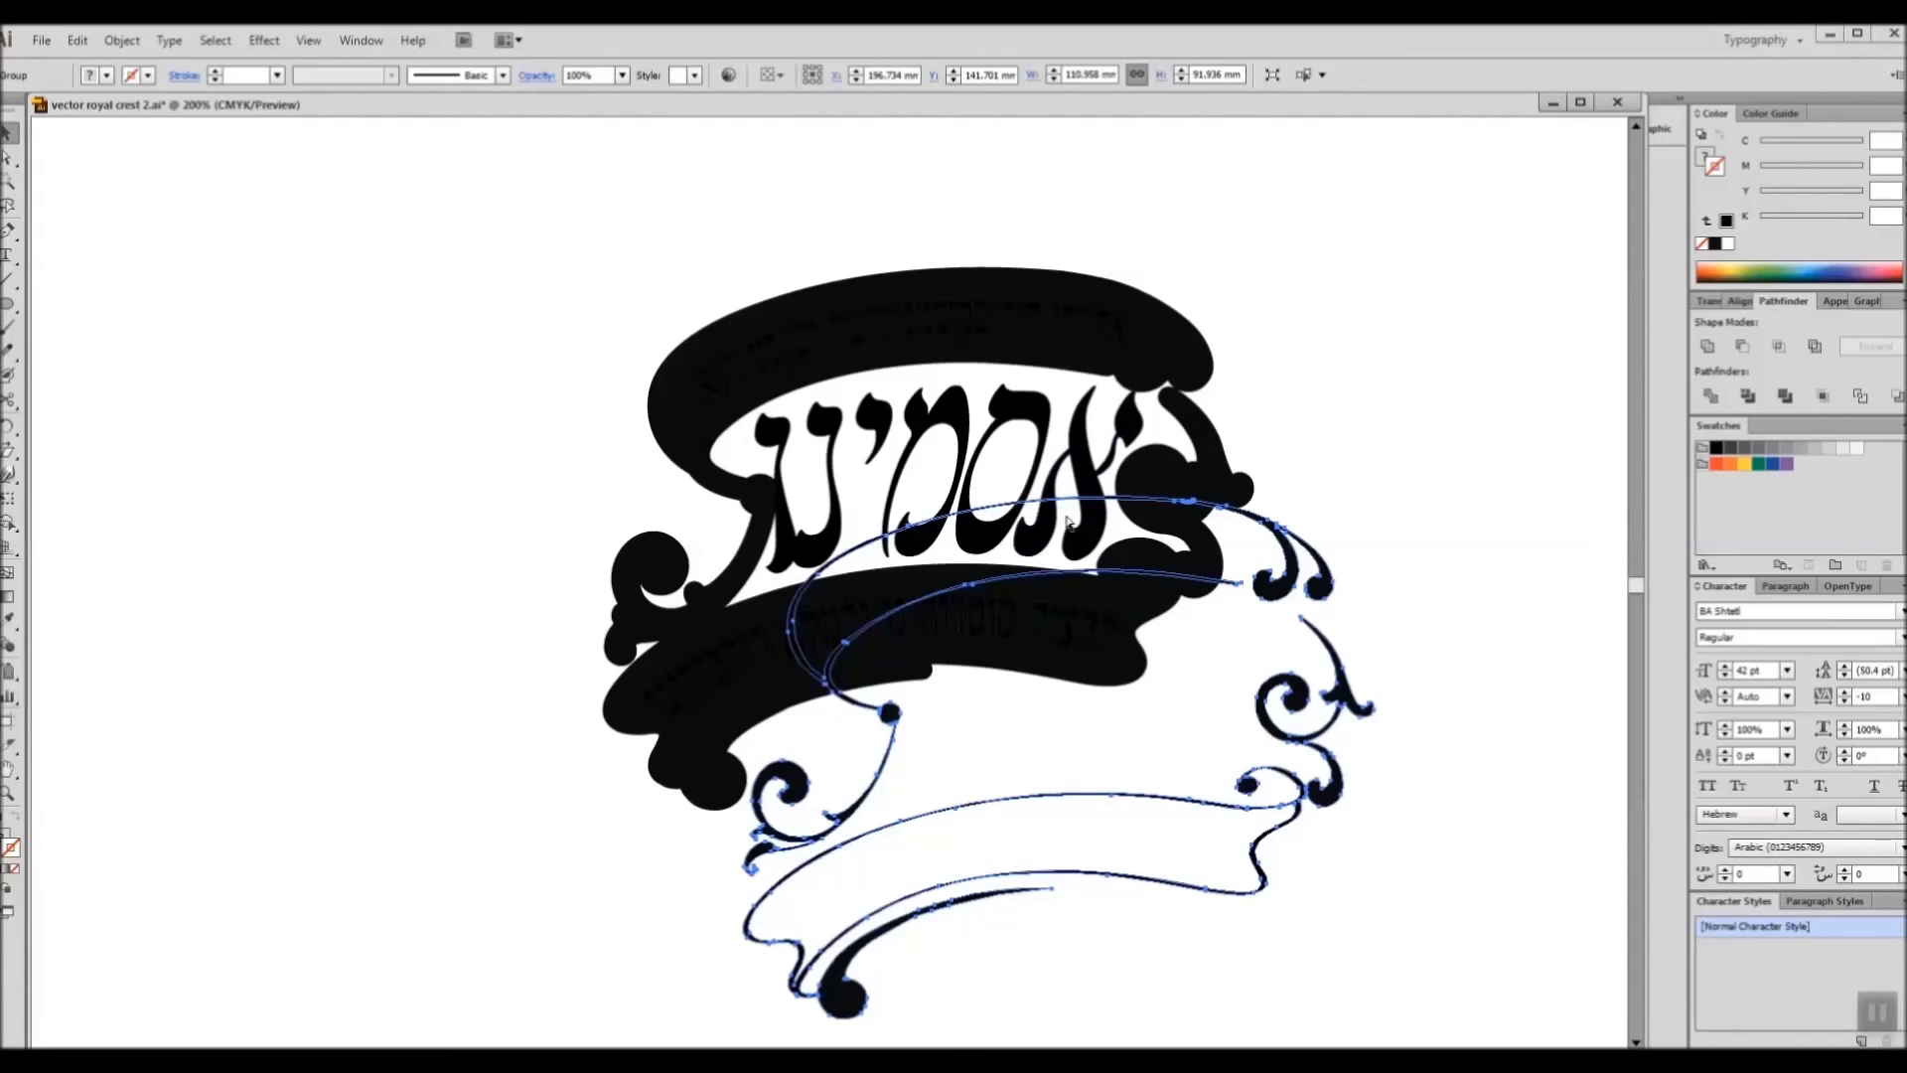
drag(1343, 710, 1121, 543)
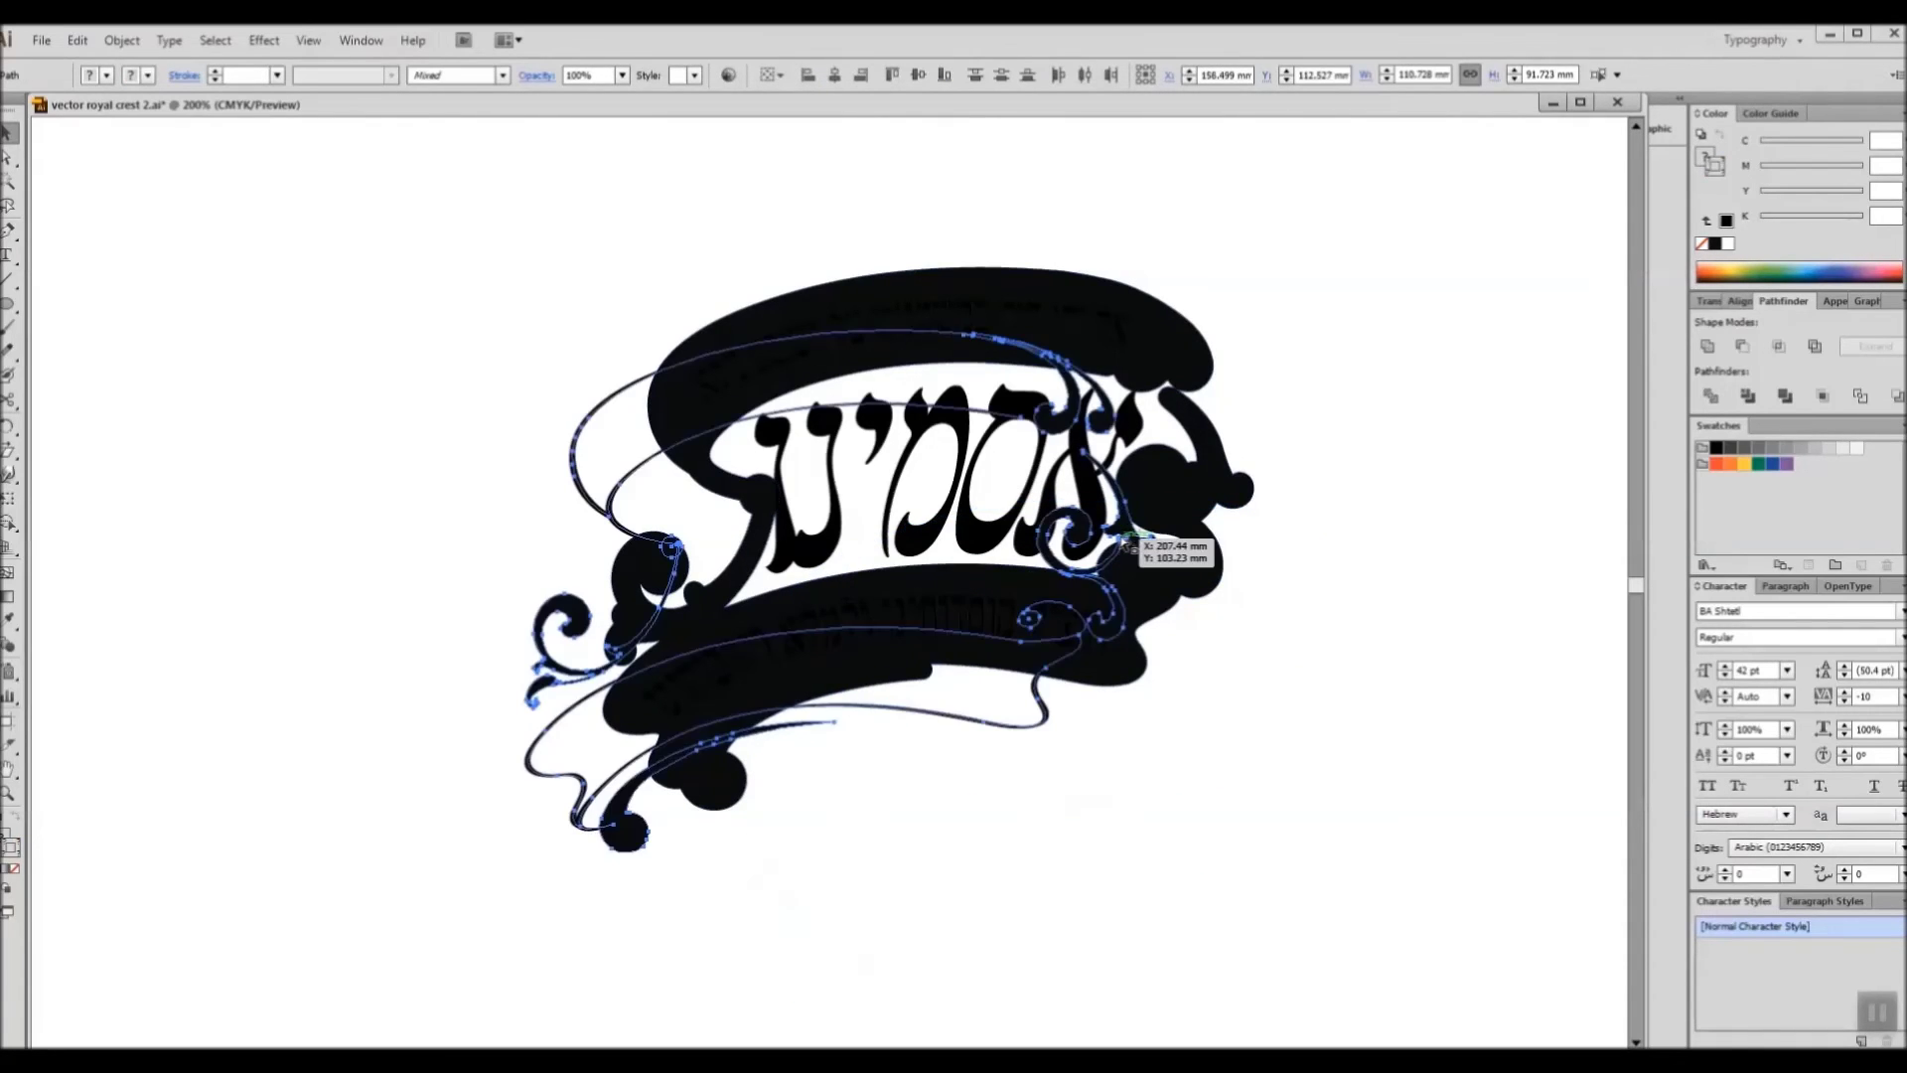
key(ctrl+z)
key(ctrl+z)
key(ctrl+z)
key(ctrl+z)
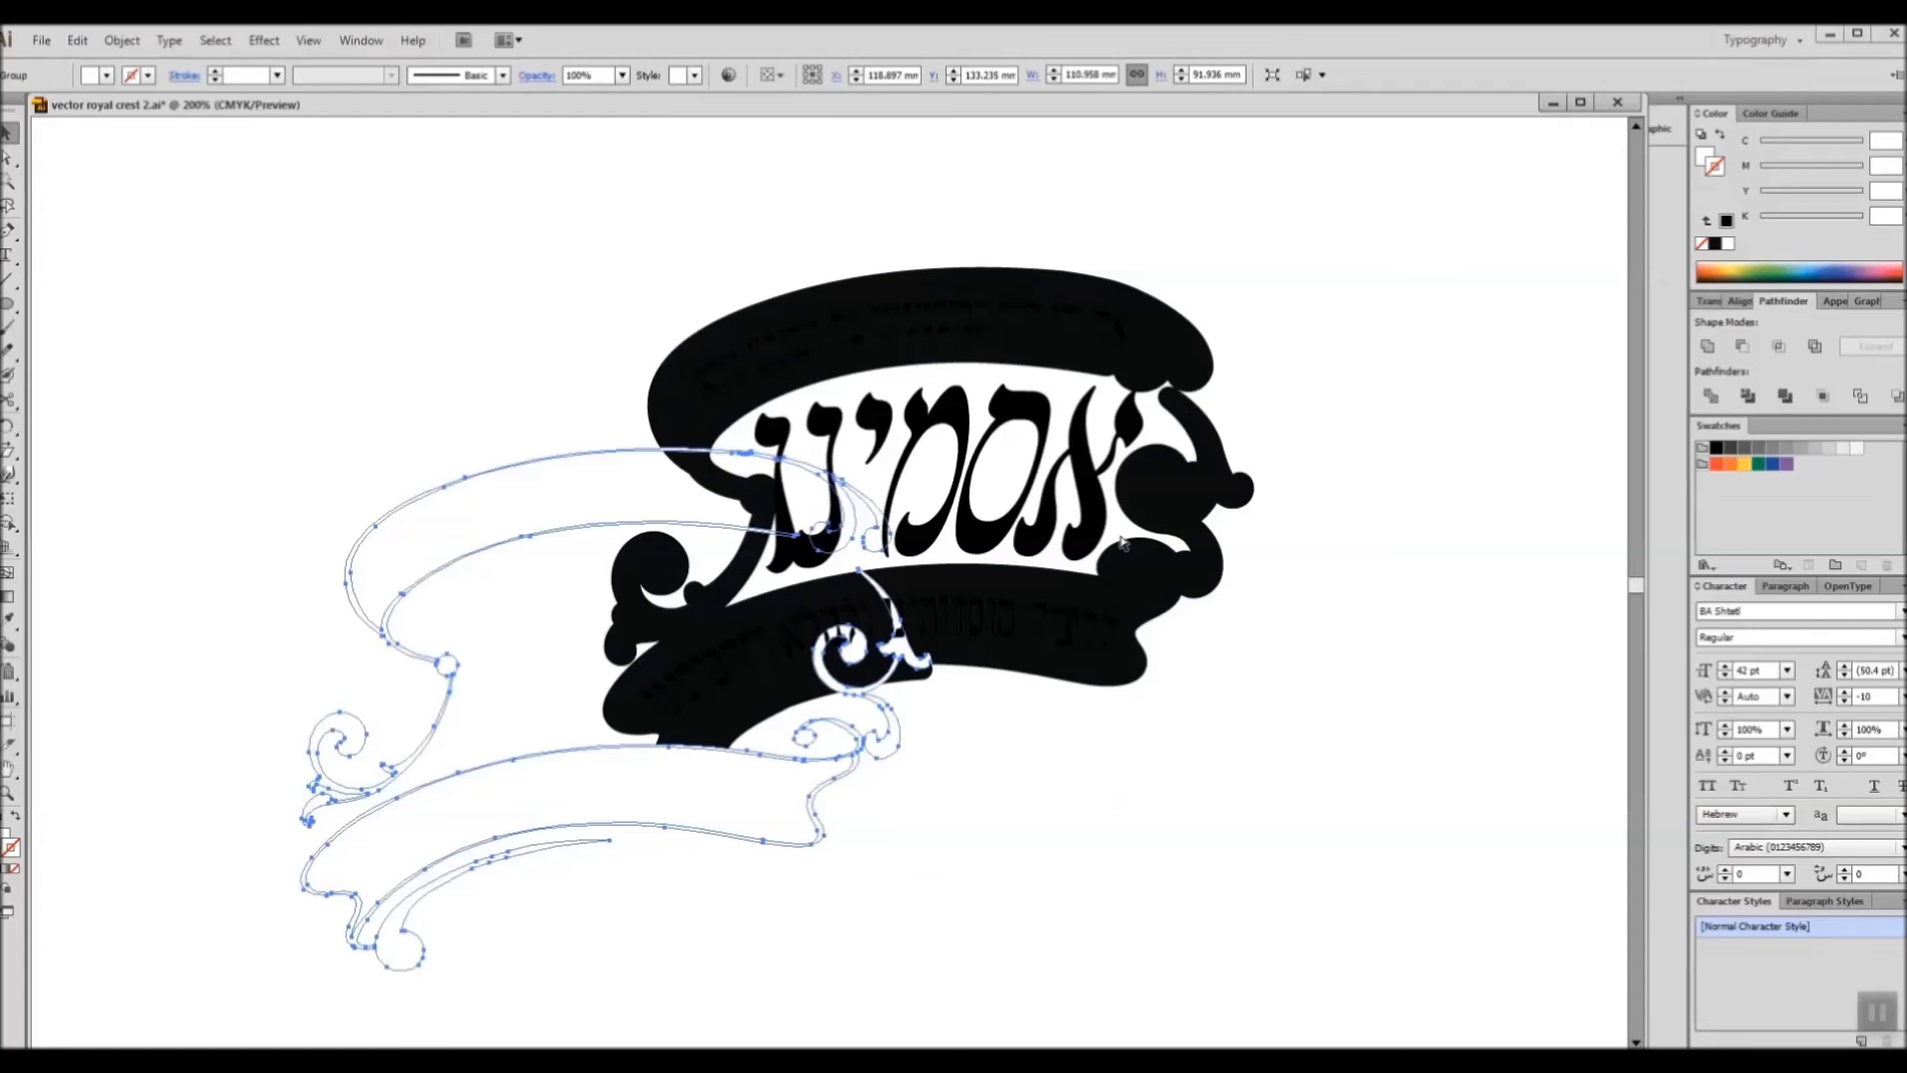
key(ctrl+shift+z)
click(1251, 425)
drag(1032, 334, 1129, 400)
key(ctrl+z)
Step: Move the upper verse lettering onto the black upper ribbon and fill it with white
drag(1061, 319, 763, 349)
key(a)
drag(328, 263, 921, 403)
key(v)
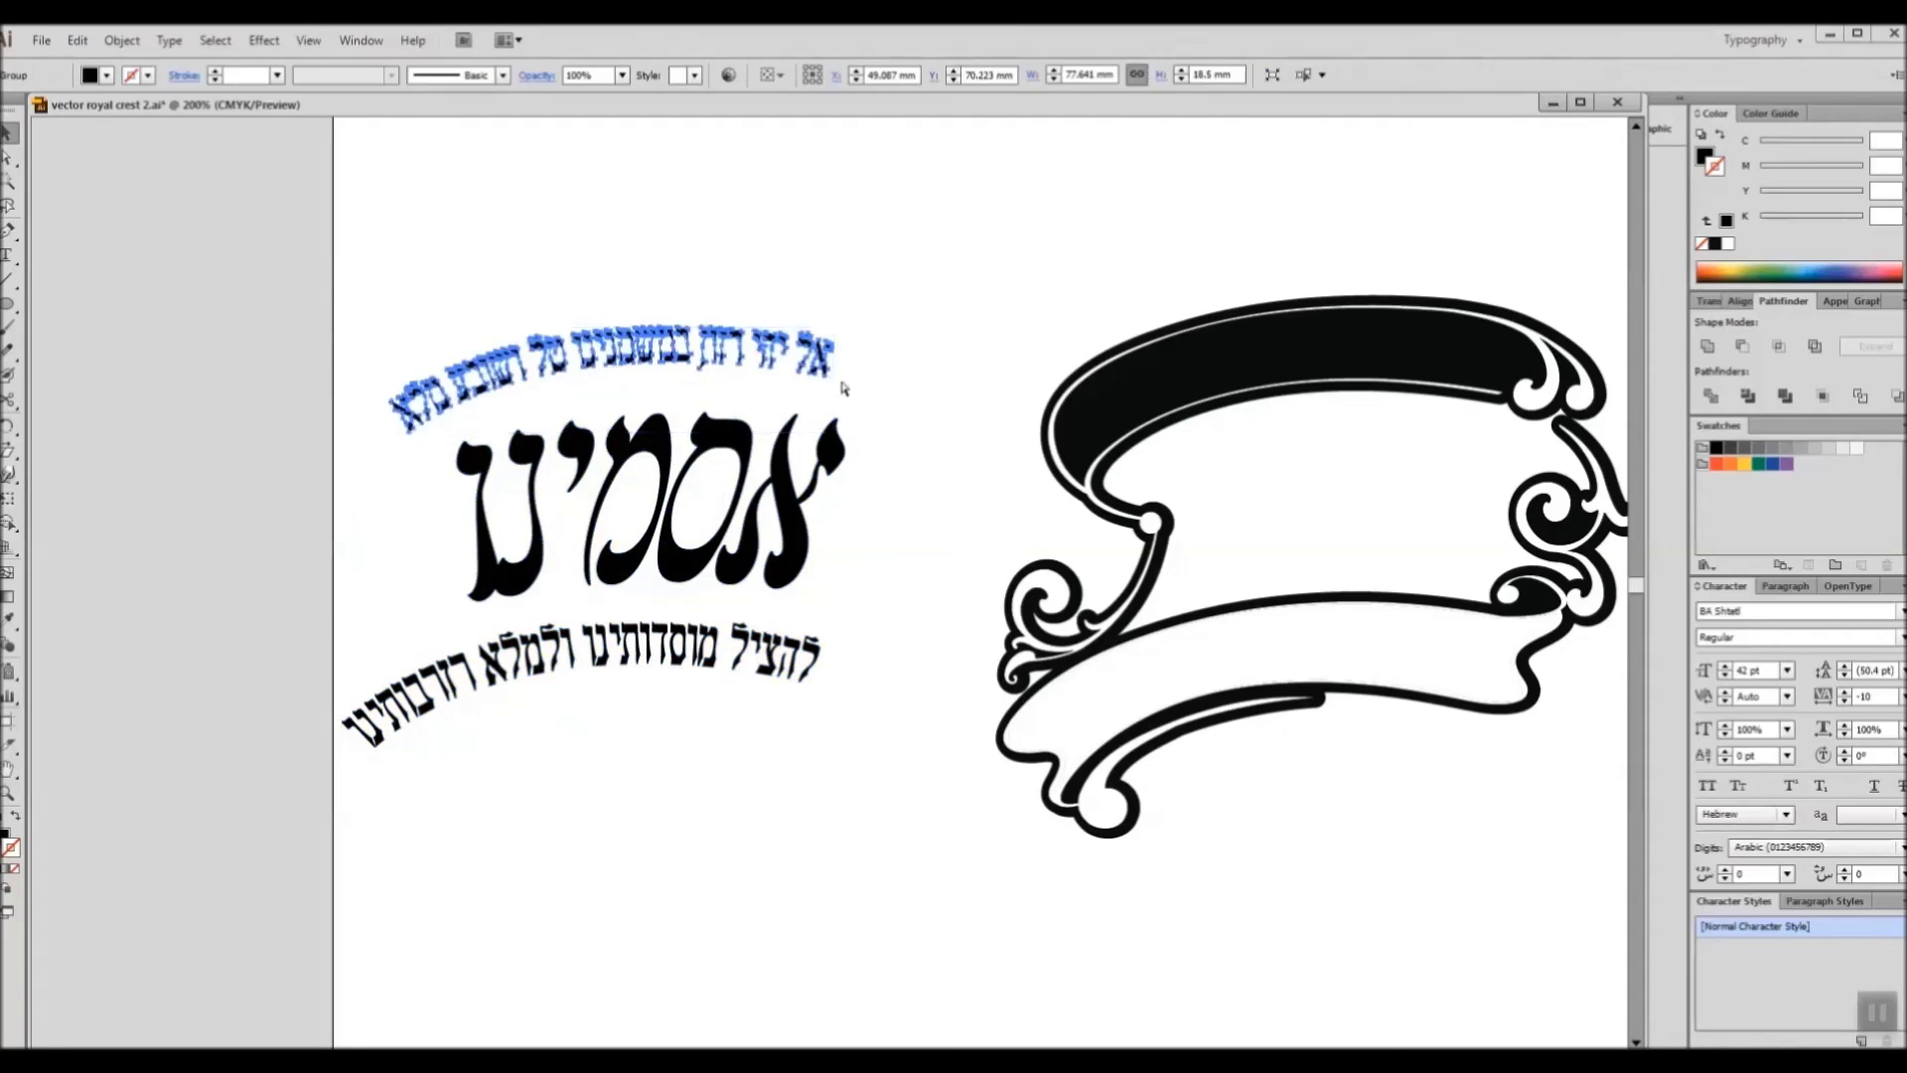
drag(823, 364, 1506, 361)
key(i)
click(1200, 320)
Step: Place the word "אסמינו" between the two ribbons and the lower verse on the white lower ribbon
key(v)
click(794, 486)
drag(784, 494, 1483, 493)
drag(1483, 493, 1264, 493)
click(695, 556)
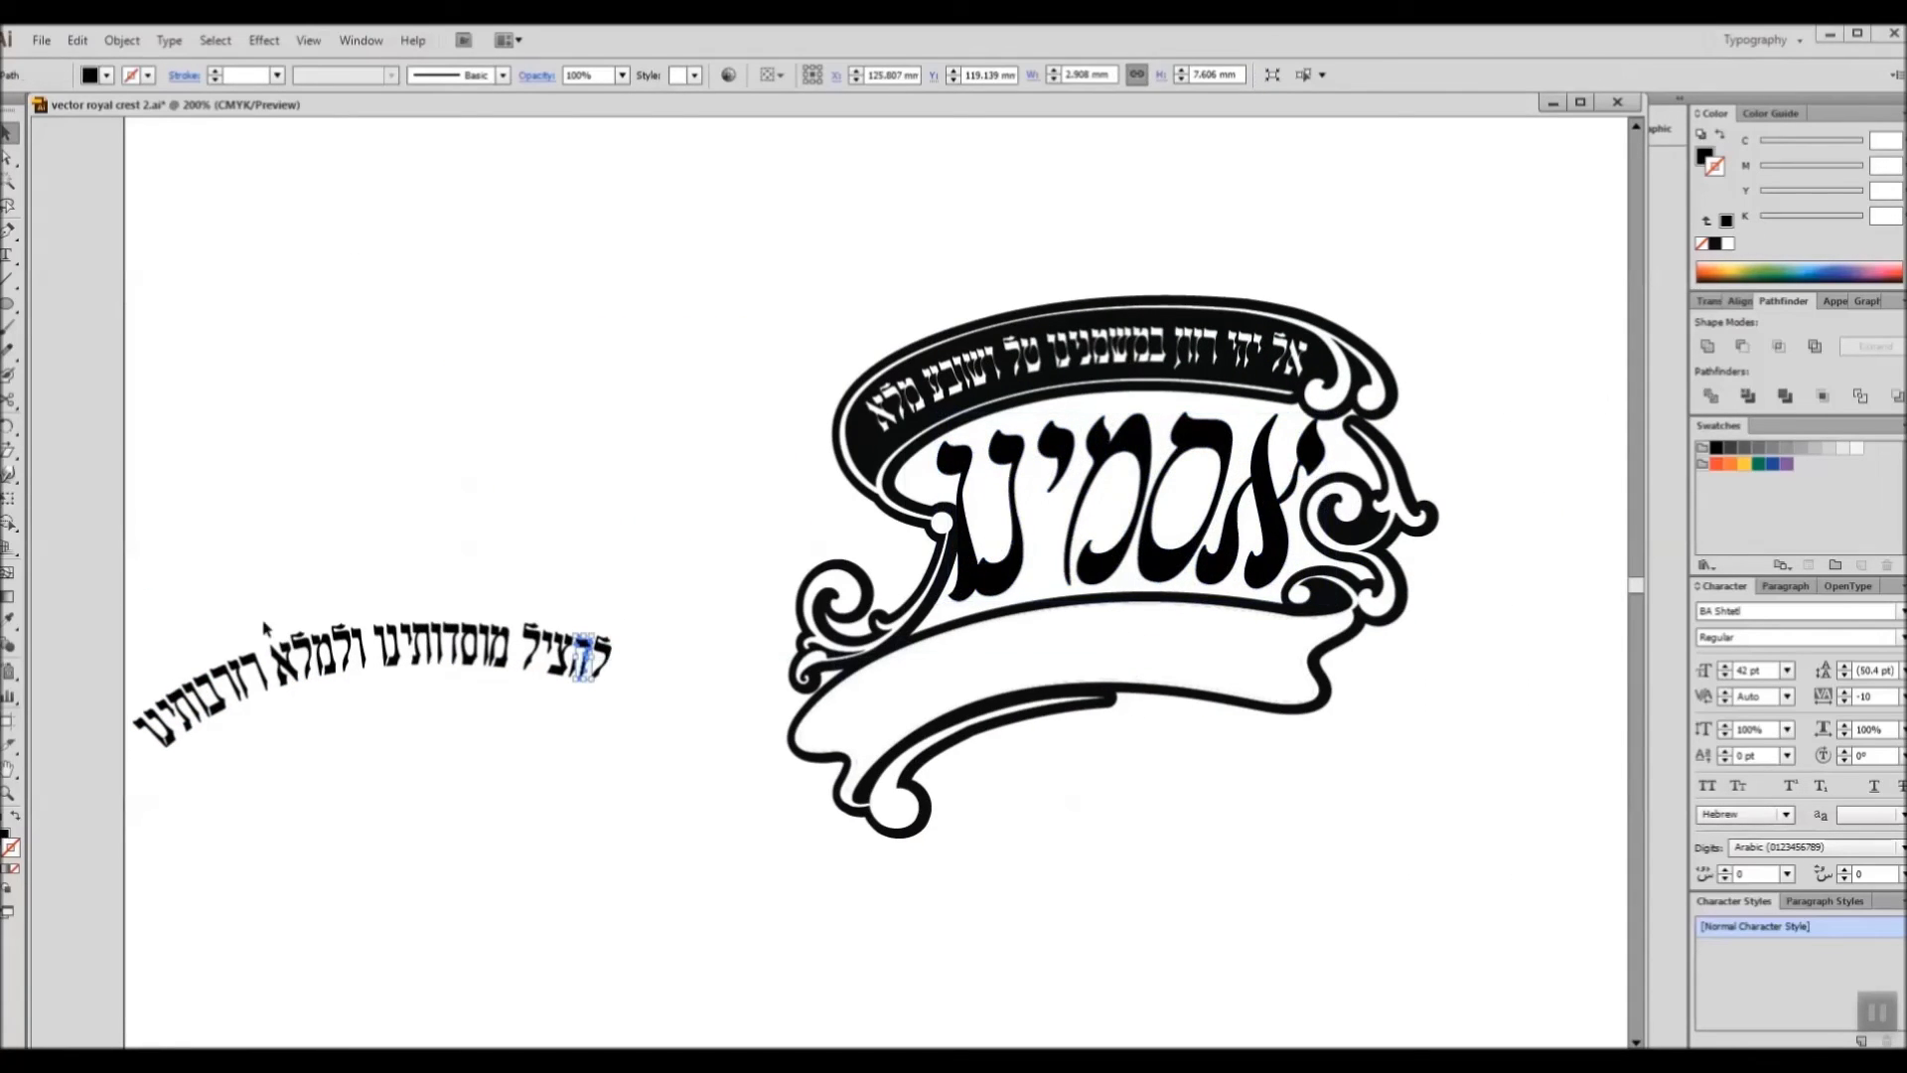
drag(594, 651, 1199, 677)
drag(1347, 546, 1510, 652)
key(ctrl+z)
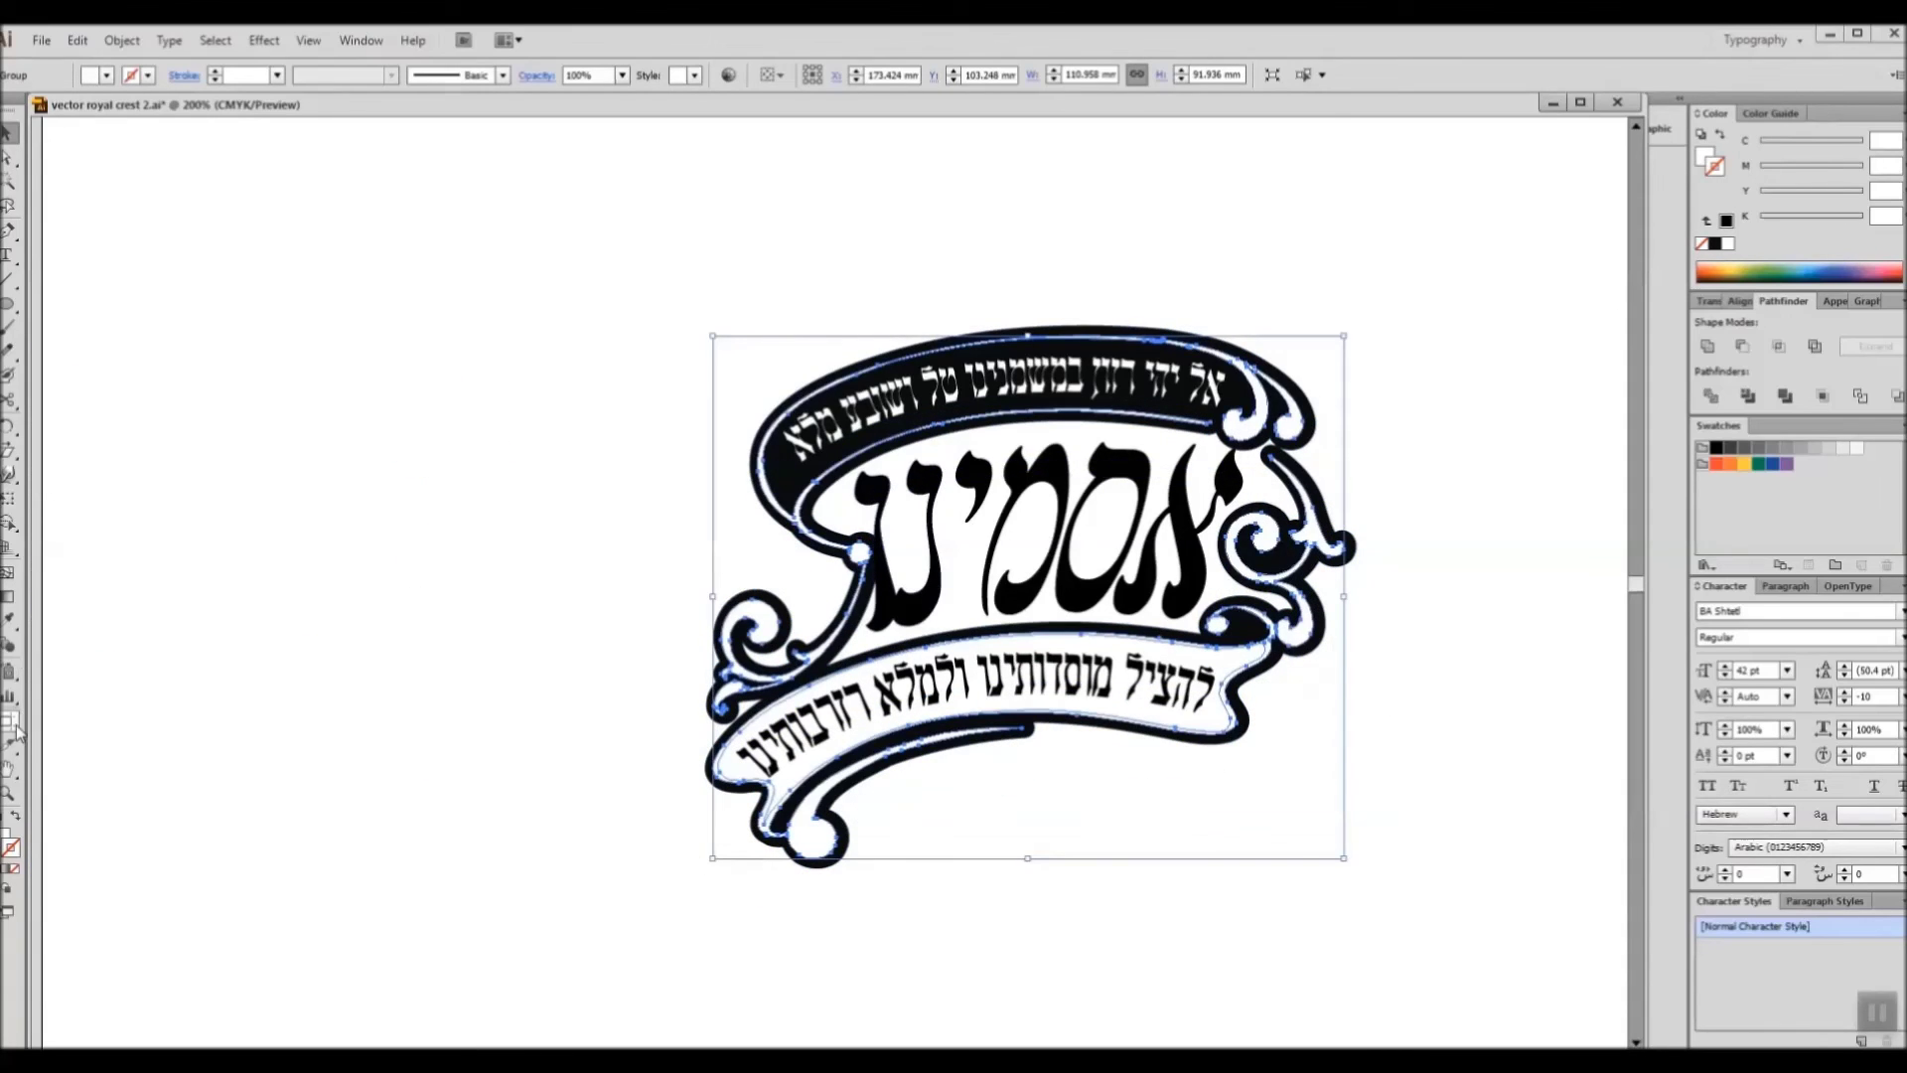
Step: Fill the white crest linework and lower ribbon with beige, CMYK 20.71, 12.79, 45.03, 0
double_click(6, 837)
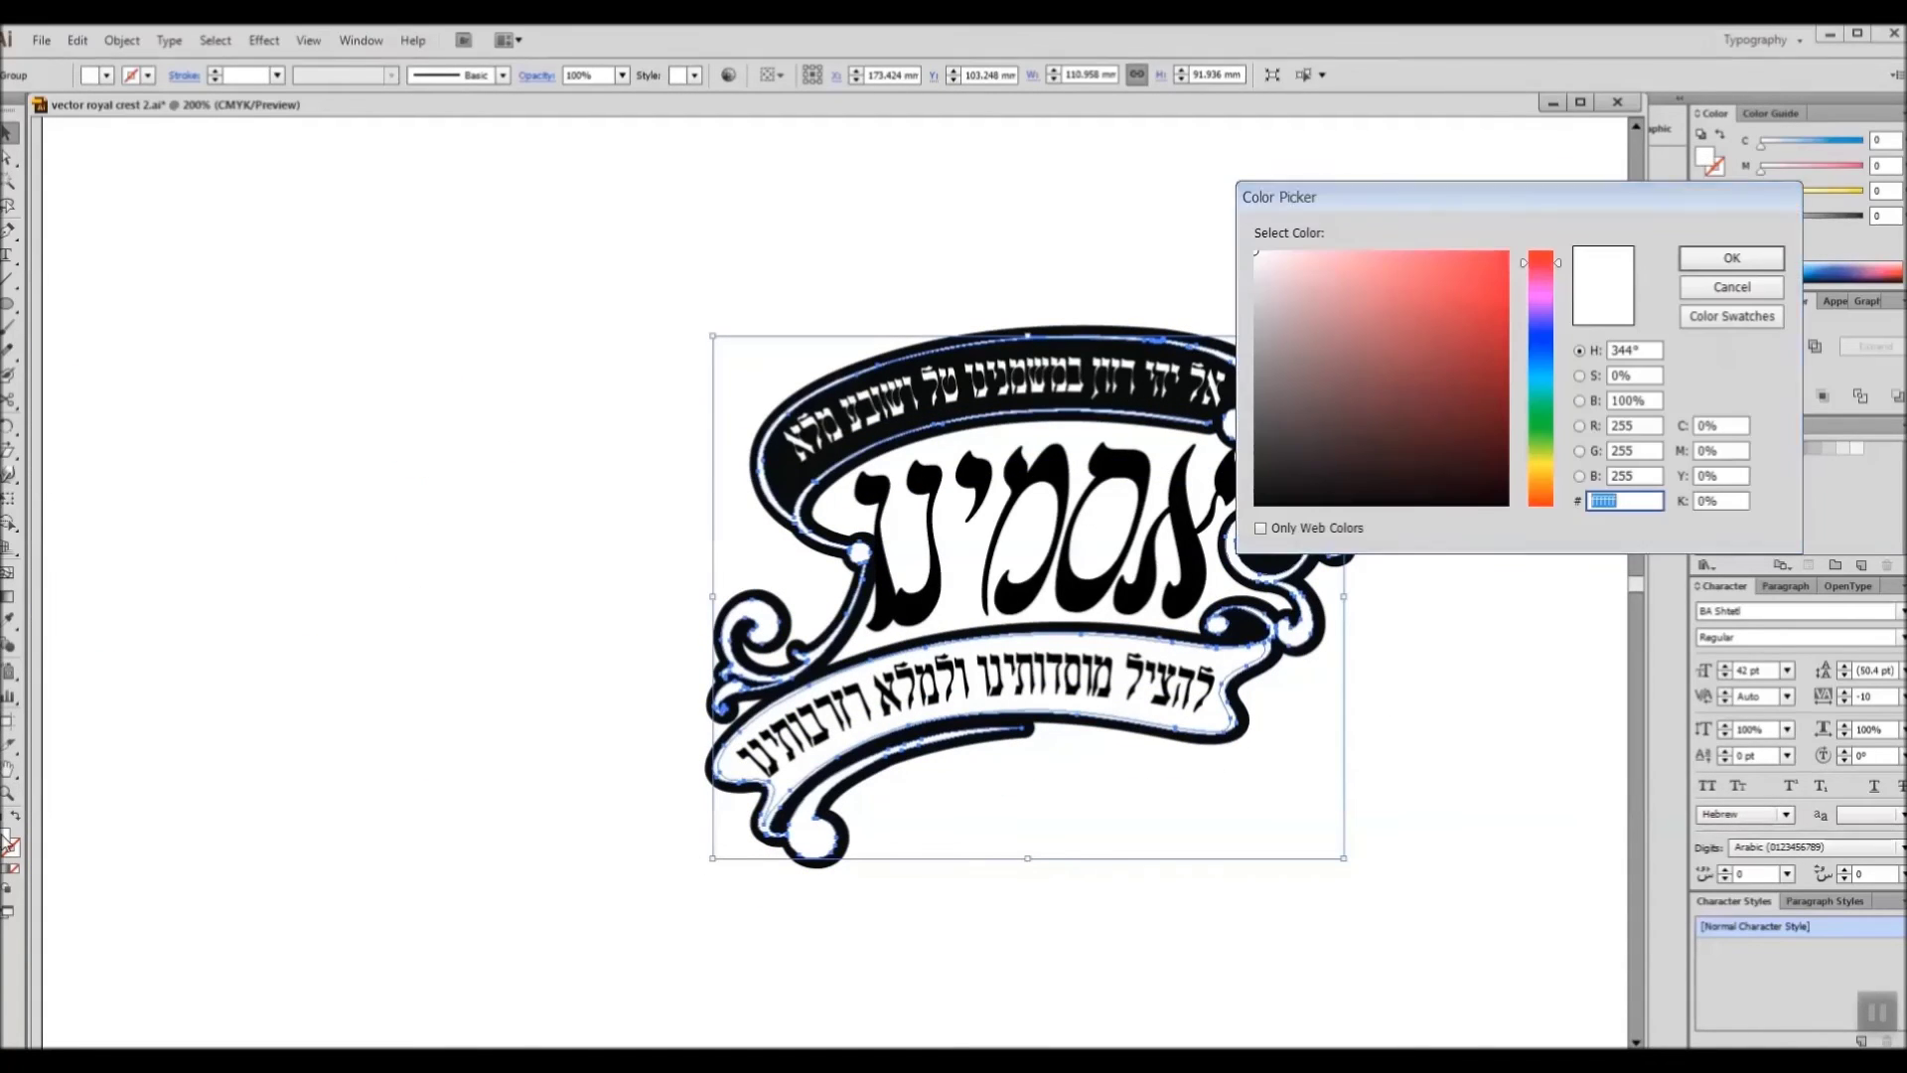
drag(1552, 415, 1550, 467)
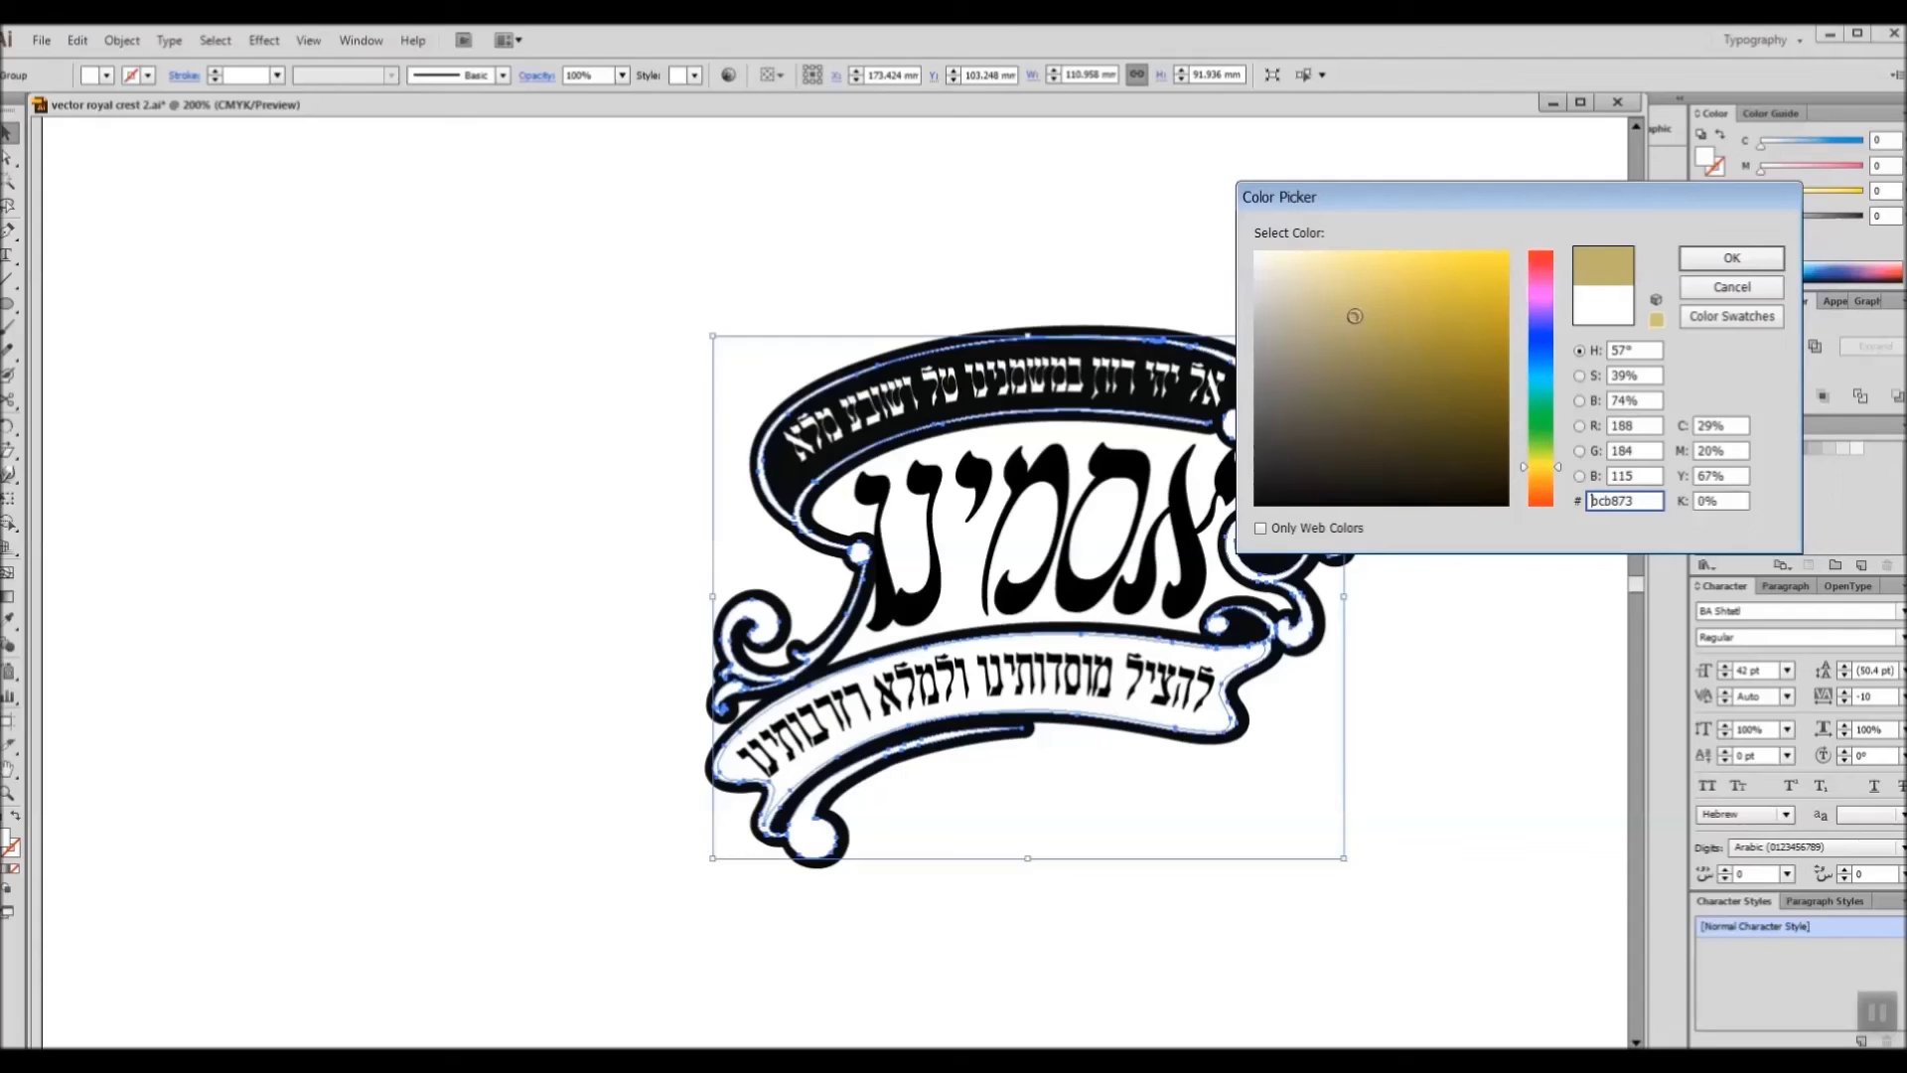
key(Return)
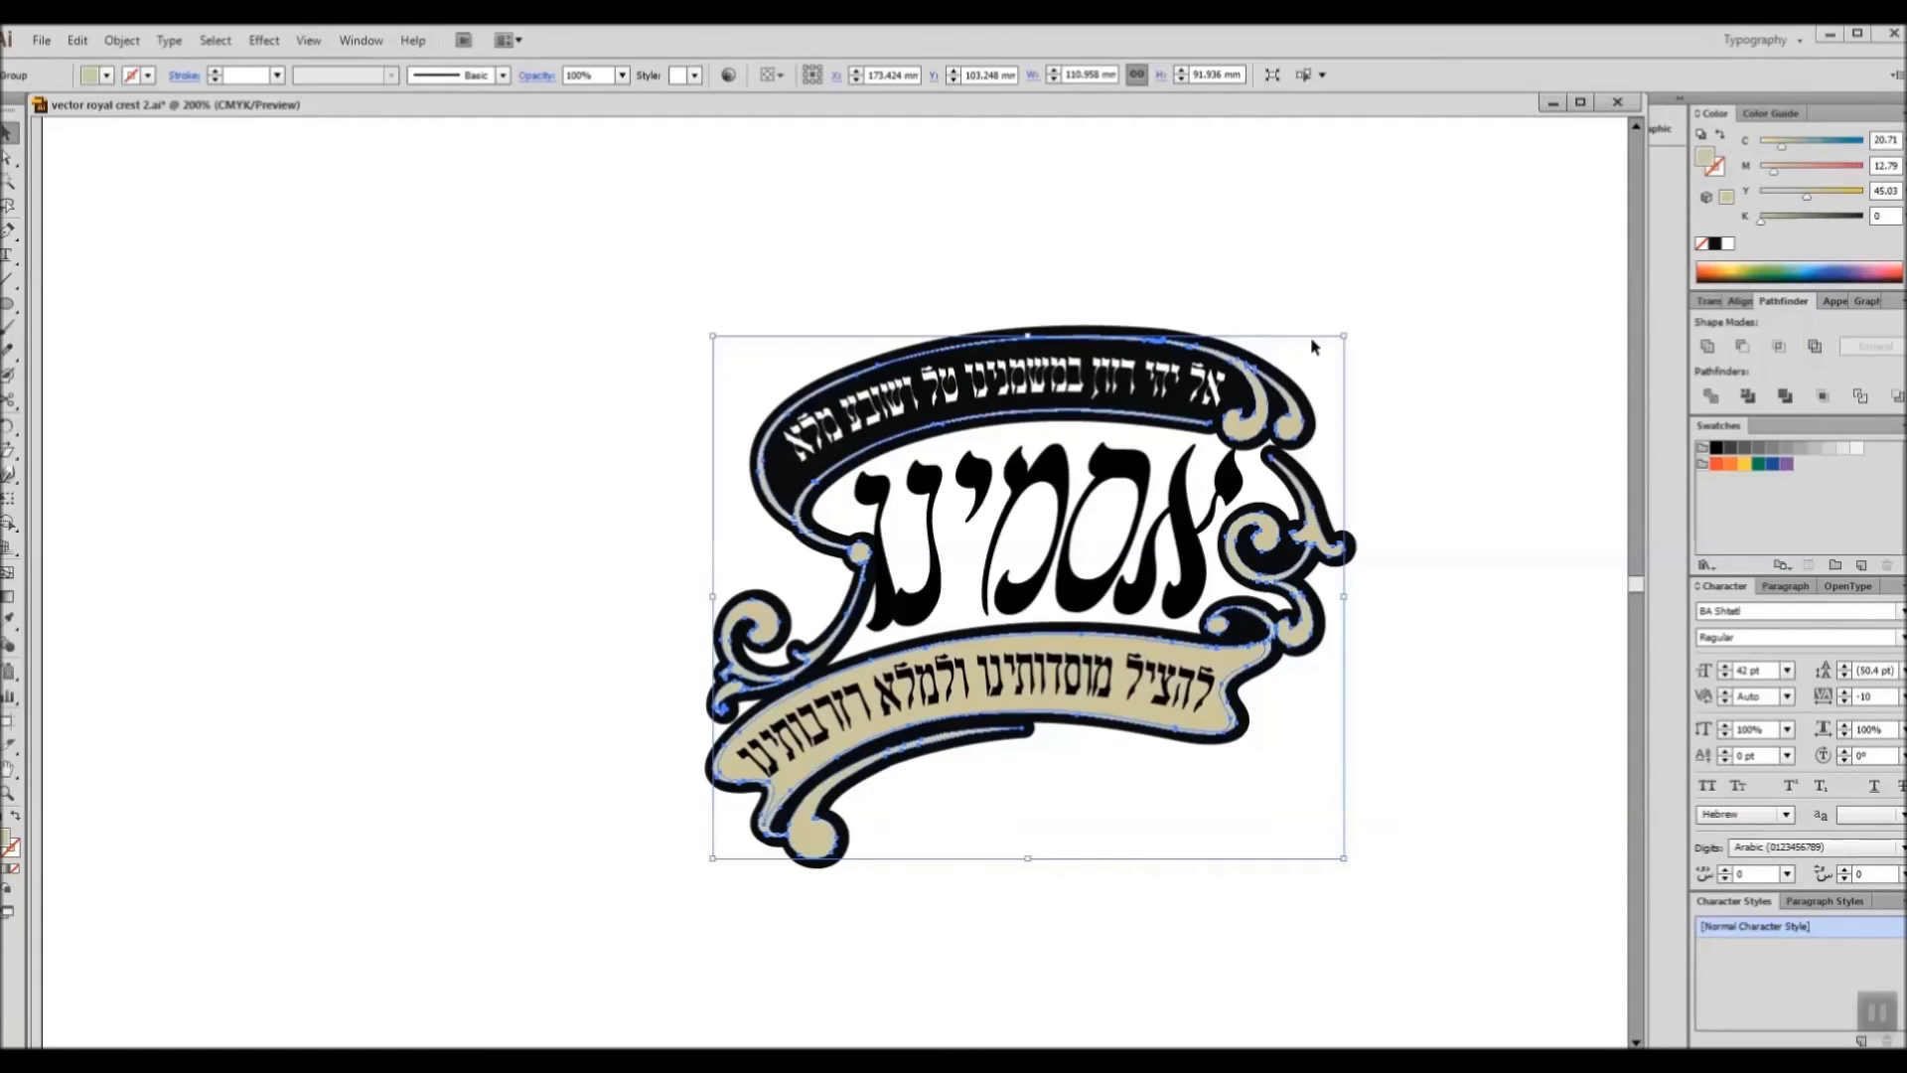
click(1416, 427)
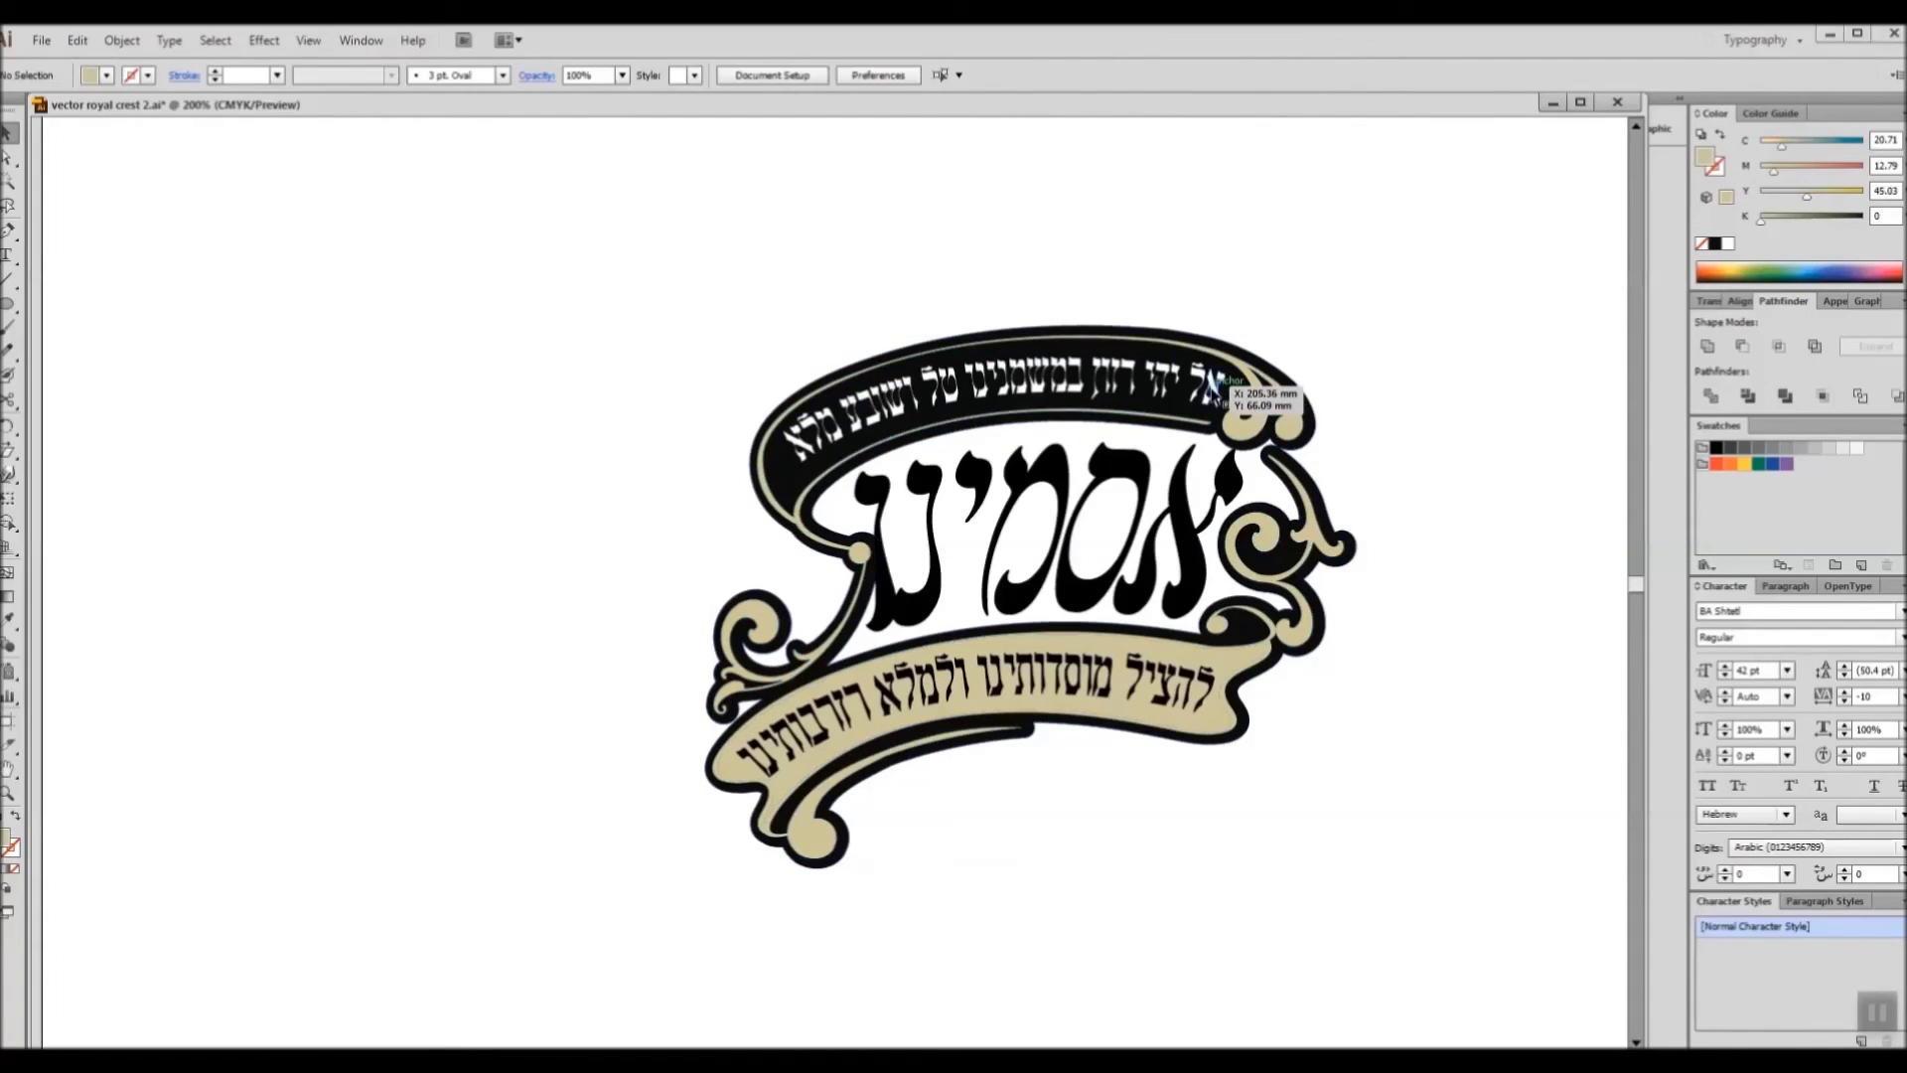
Step: Recolor the upper verse lettering to a pale cream fill
drag(1224, 396, 1157, 451)
key(ctrl+z)
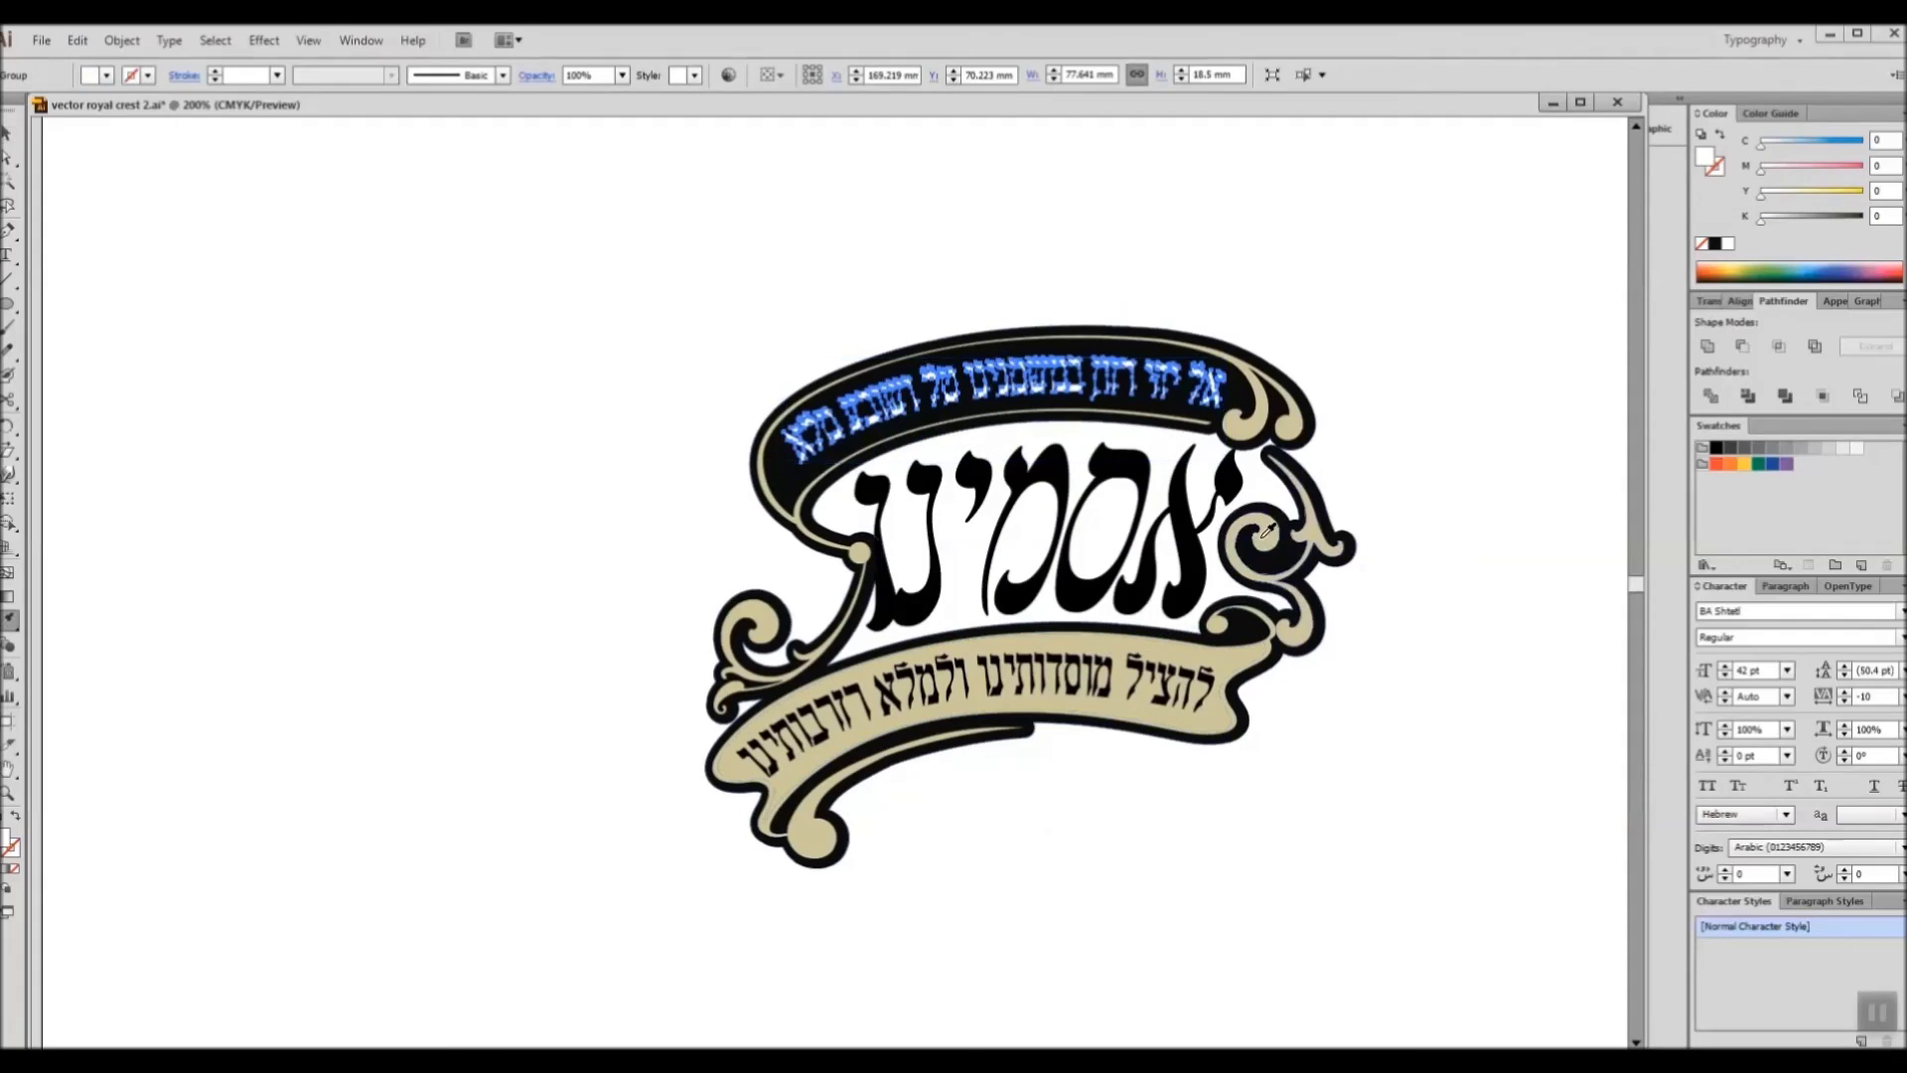
double_click(6, 836)
click(1318, 255)
key(Return)
Step: Fill the central word "אסמינו" with the beige sampled from the linework and scale it down slightly
click(1123, 590)
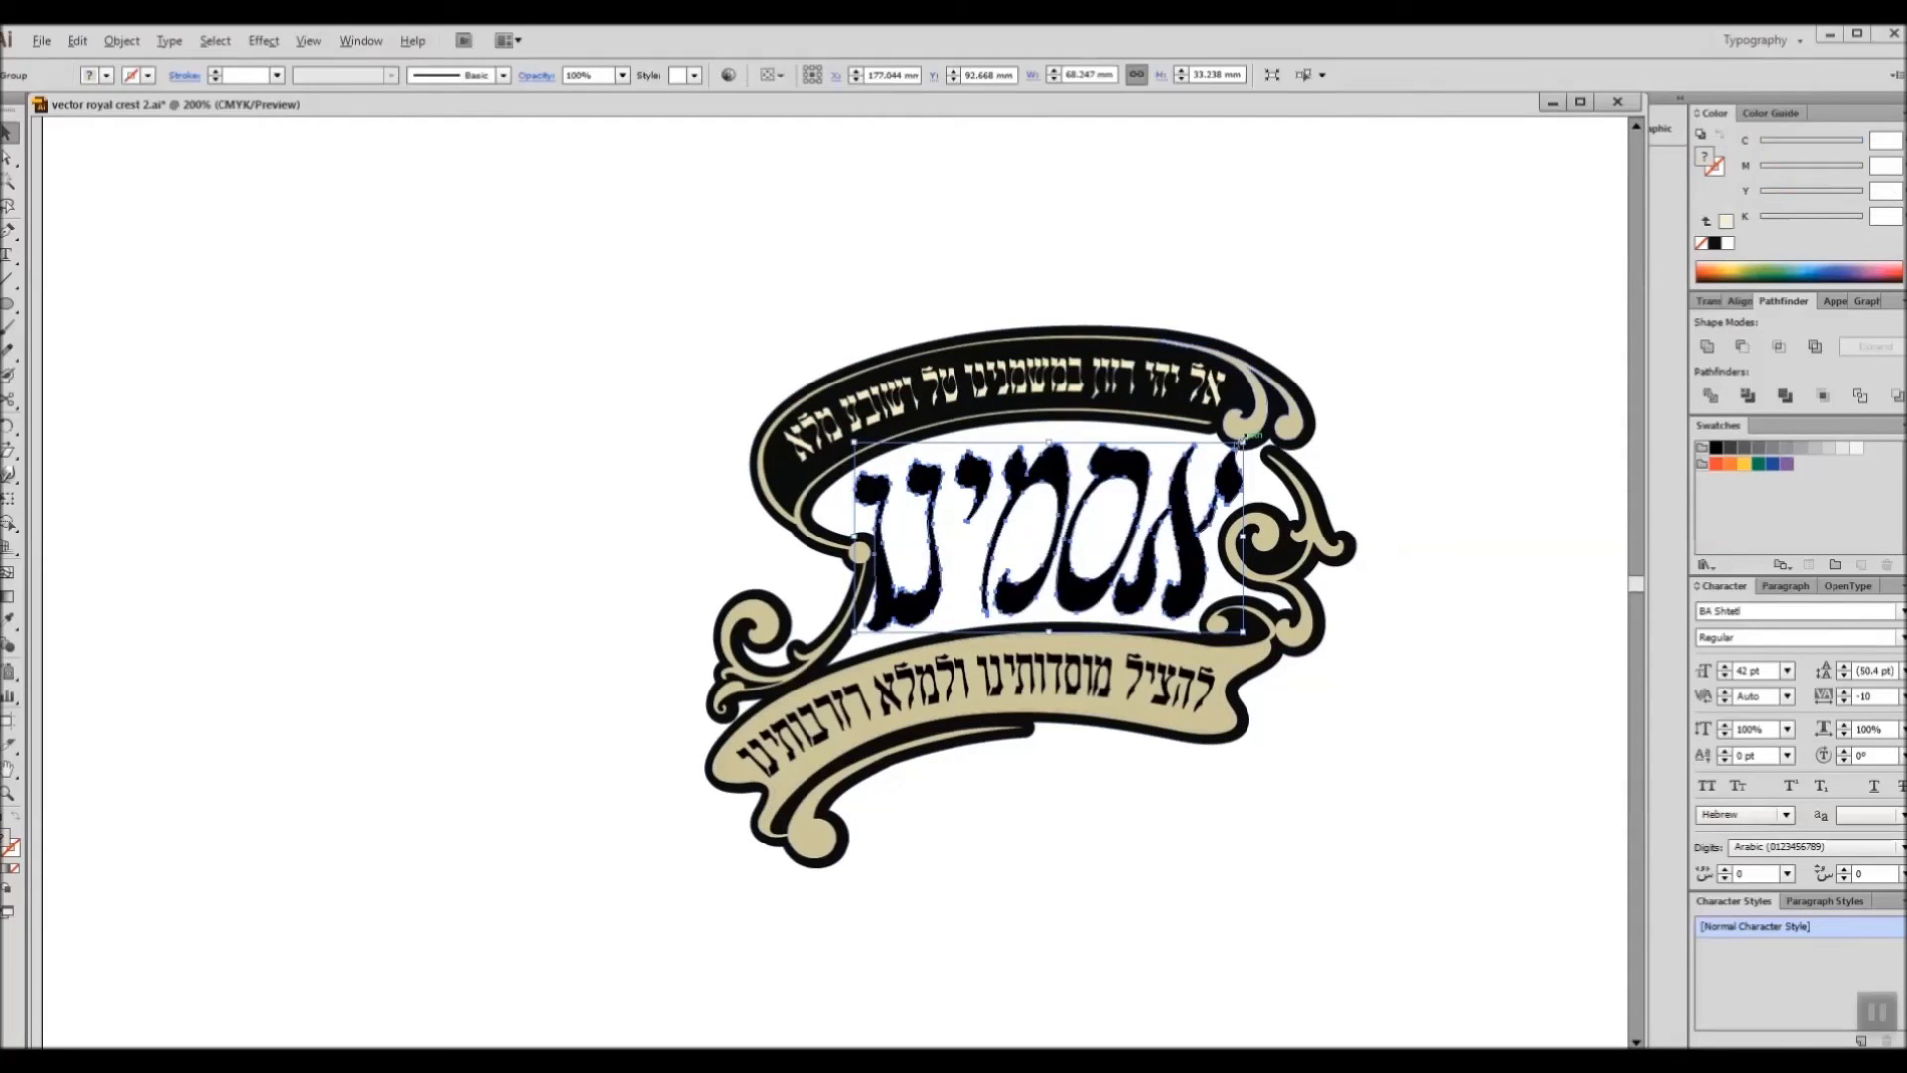
key(i)
click(1271, 473)
key(v)
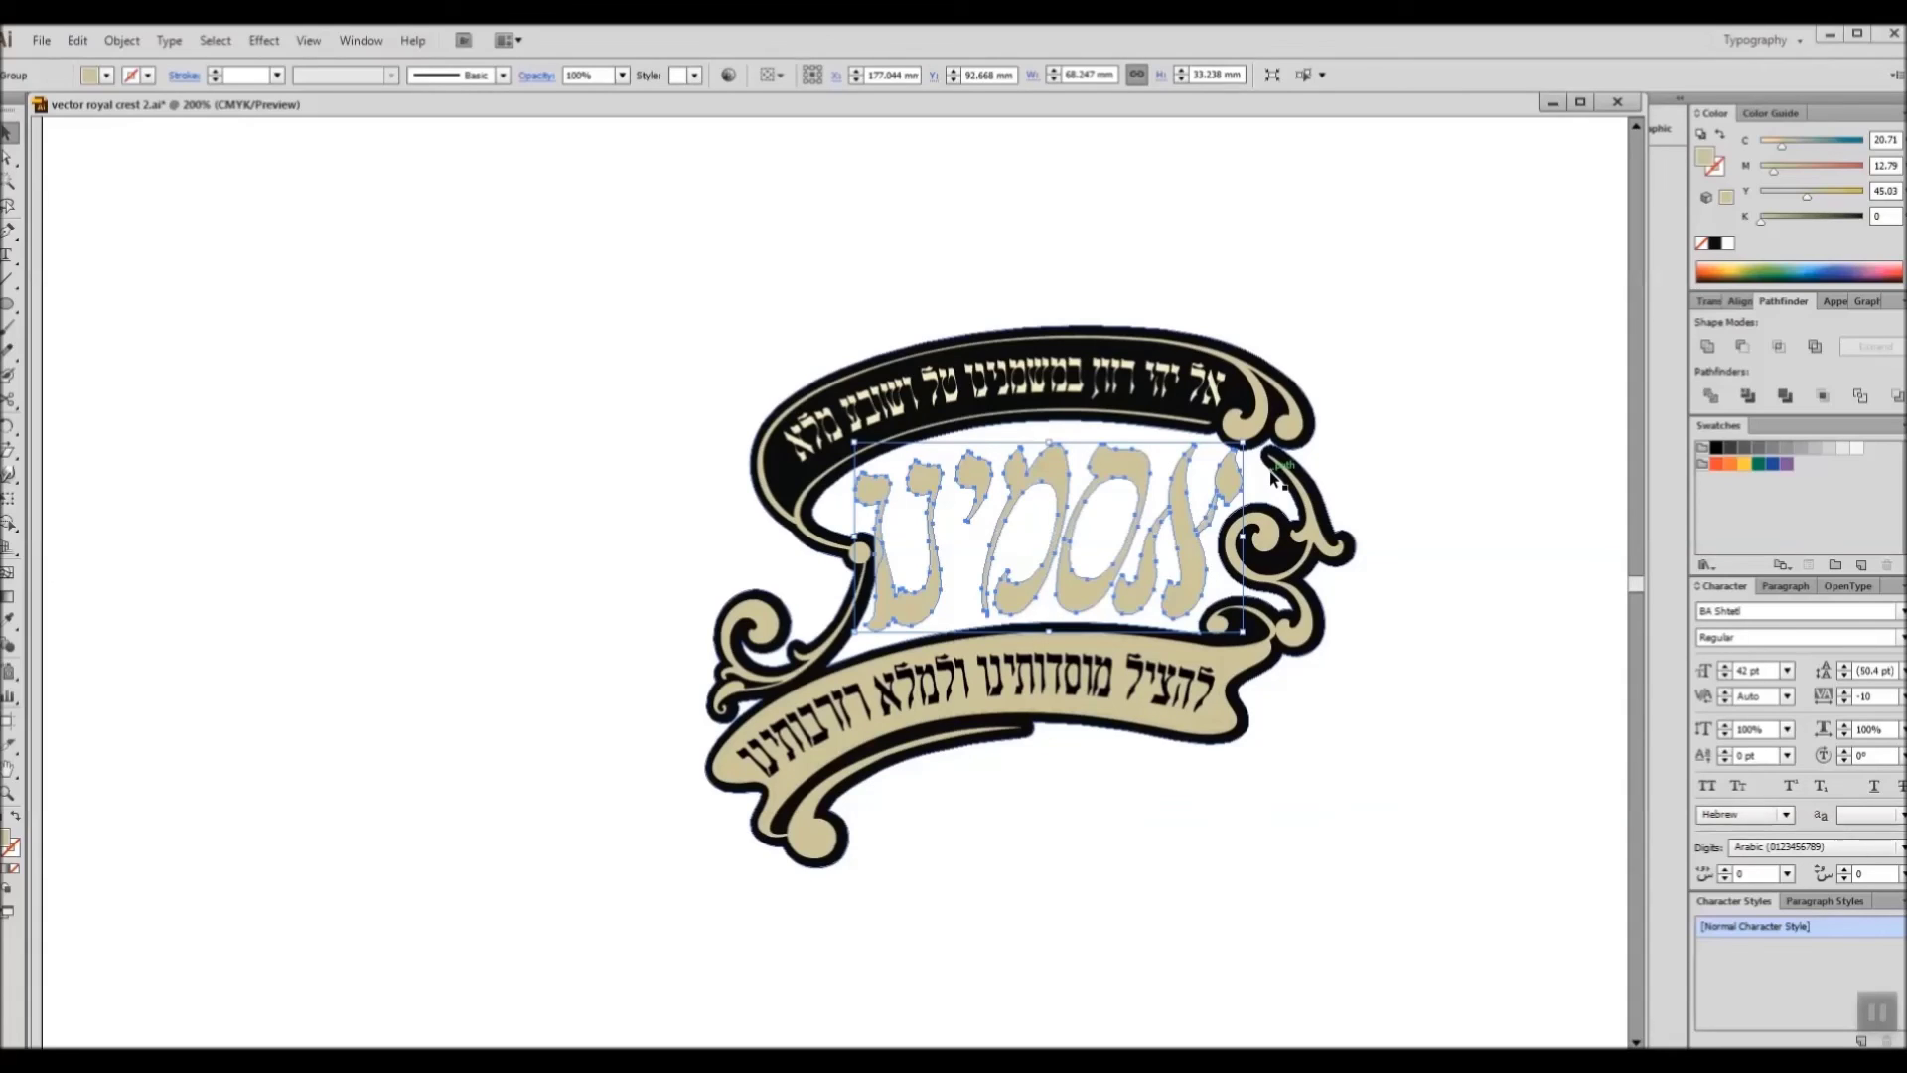
mouse_move(1243, 444)
mouse_down()
mouse_move(1276, 445)
mouse_move(1235, 447)
mouse_up()
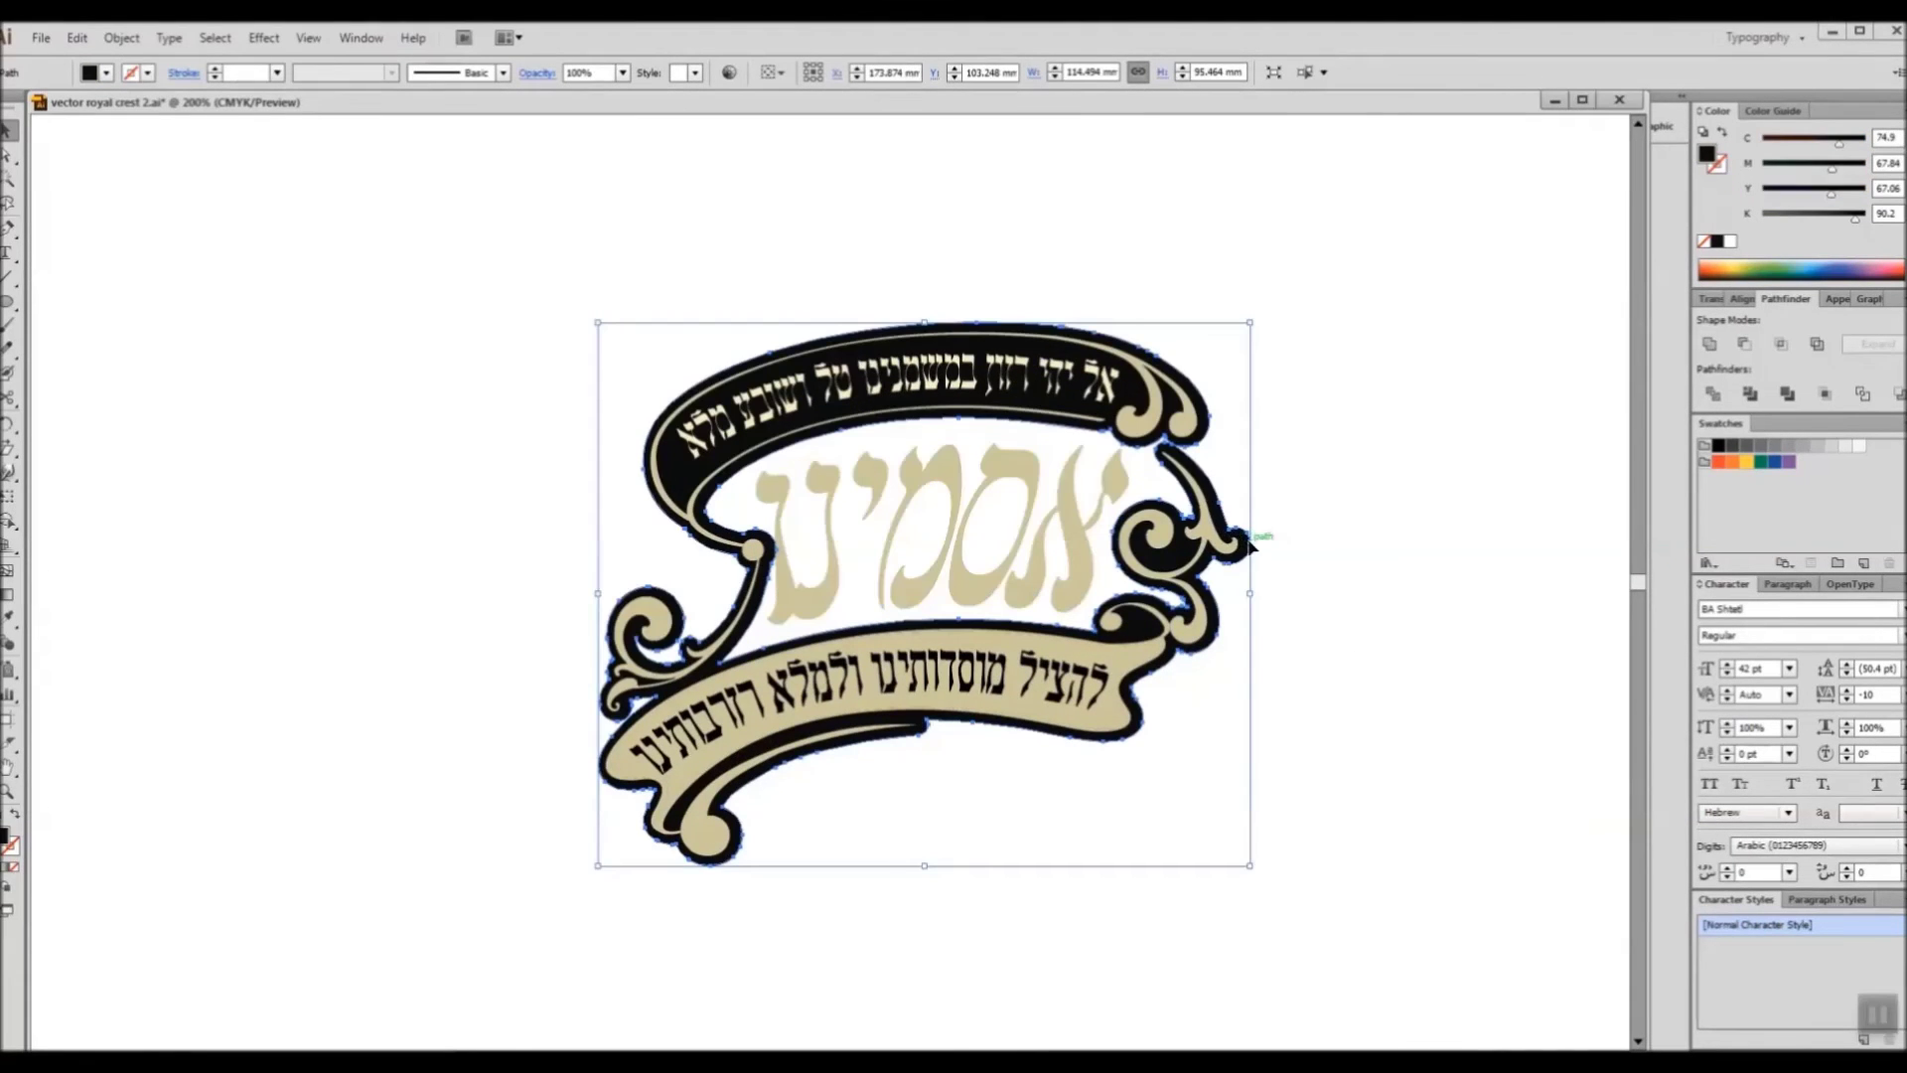
click(1256, 557)
drag(1251, 553, 1344, 630)
key(ctrl+z)
scroll(1209, 417, up, 2)
drag(1200, 414, 1361, 447)
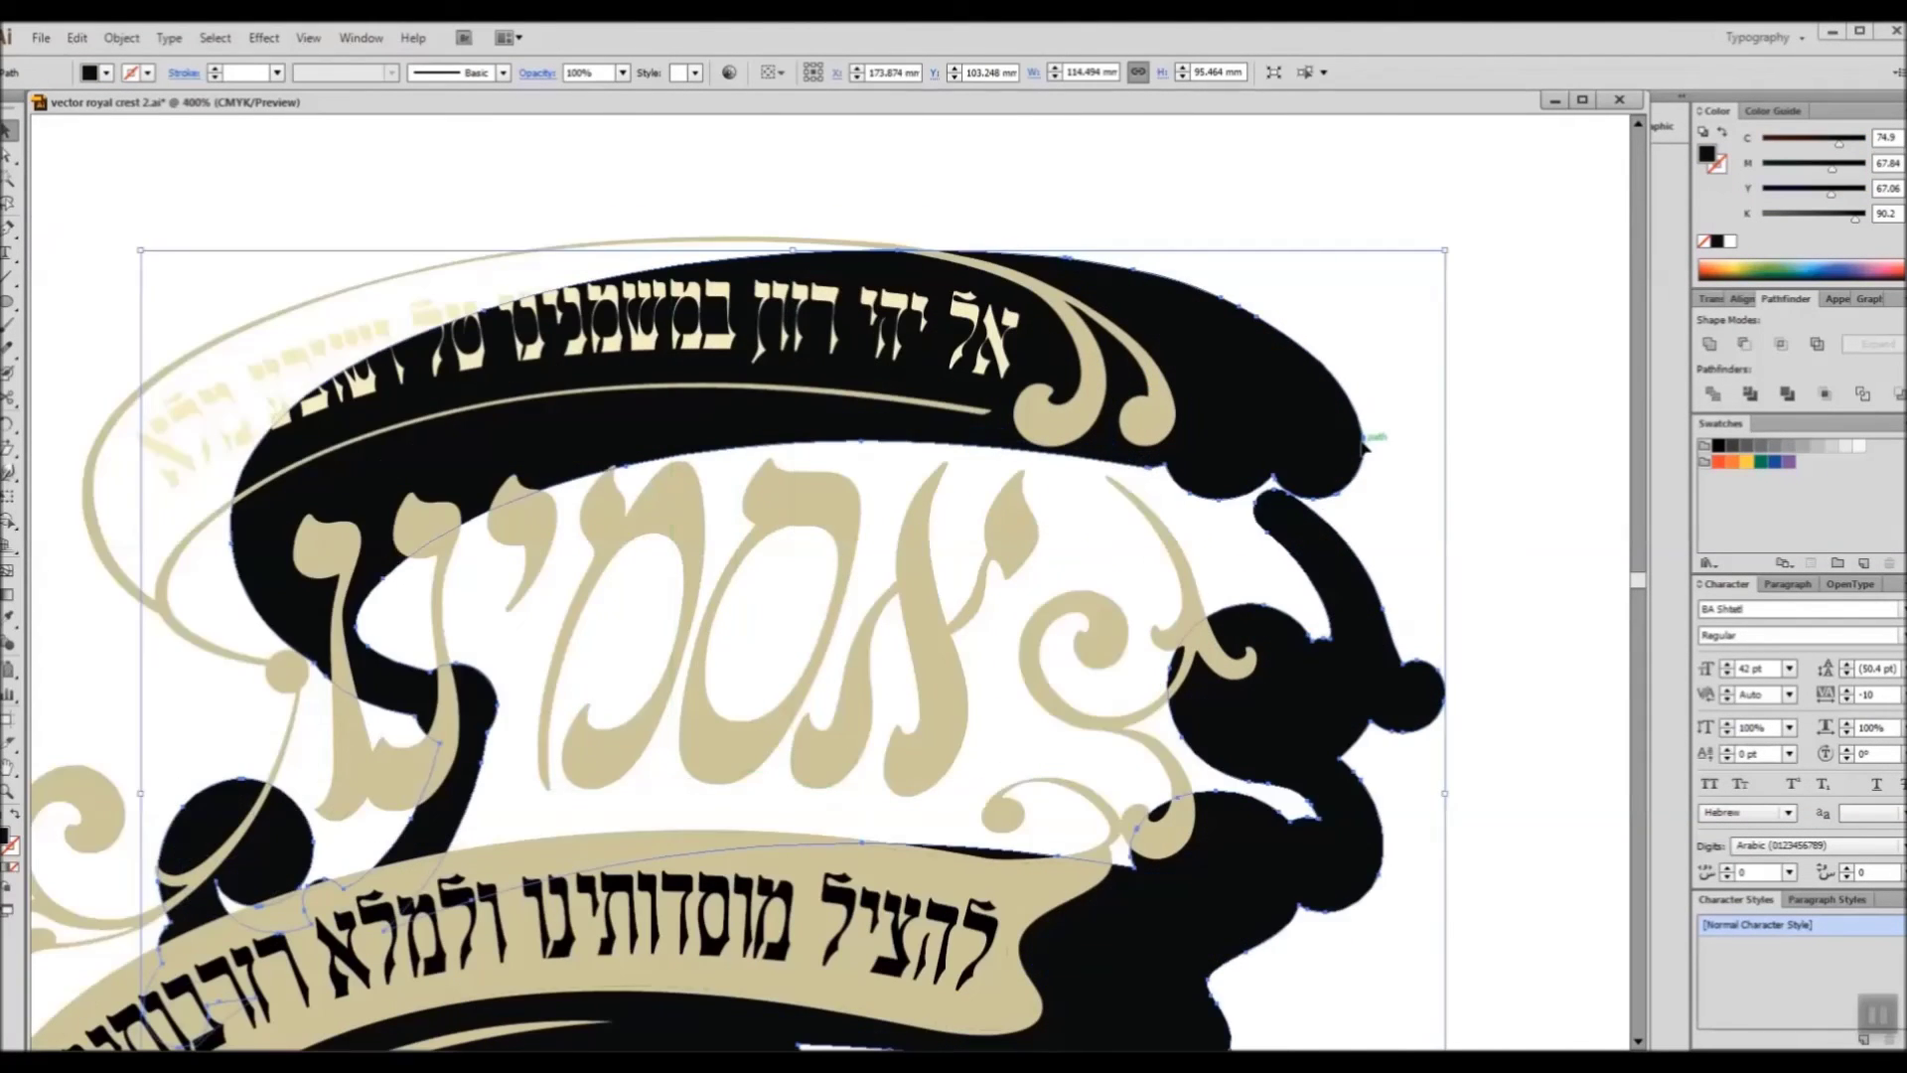
scroll(1321, 463, up, 5)
key(ctrl+z)
Step: Draw a small black ellipse, about 1.2 by 3.4 mm, bridging the gap between the upper ribbon's curl and the floral scroll
scroll(1296, 486, down, 5)
drag(1181, 547, 1398, 480)
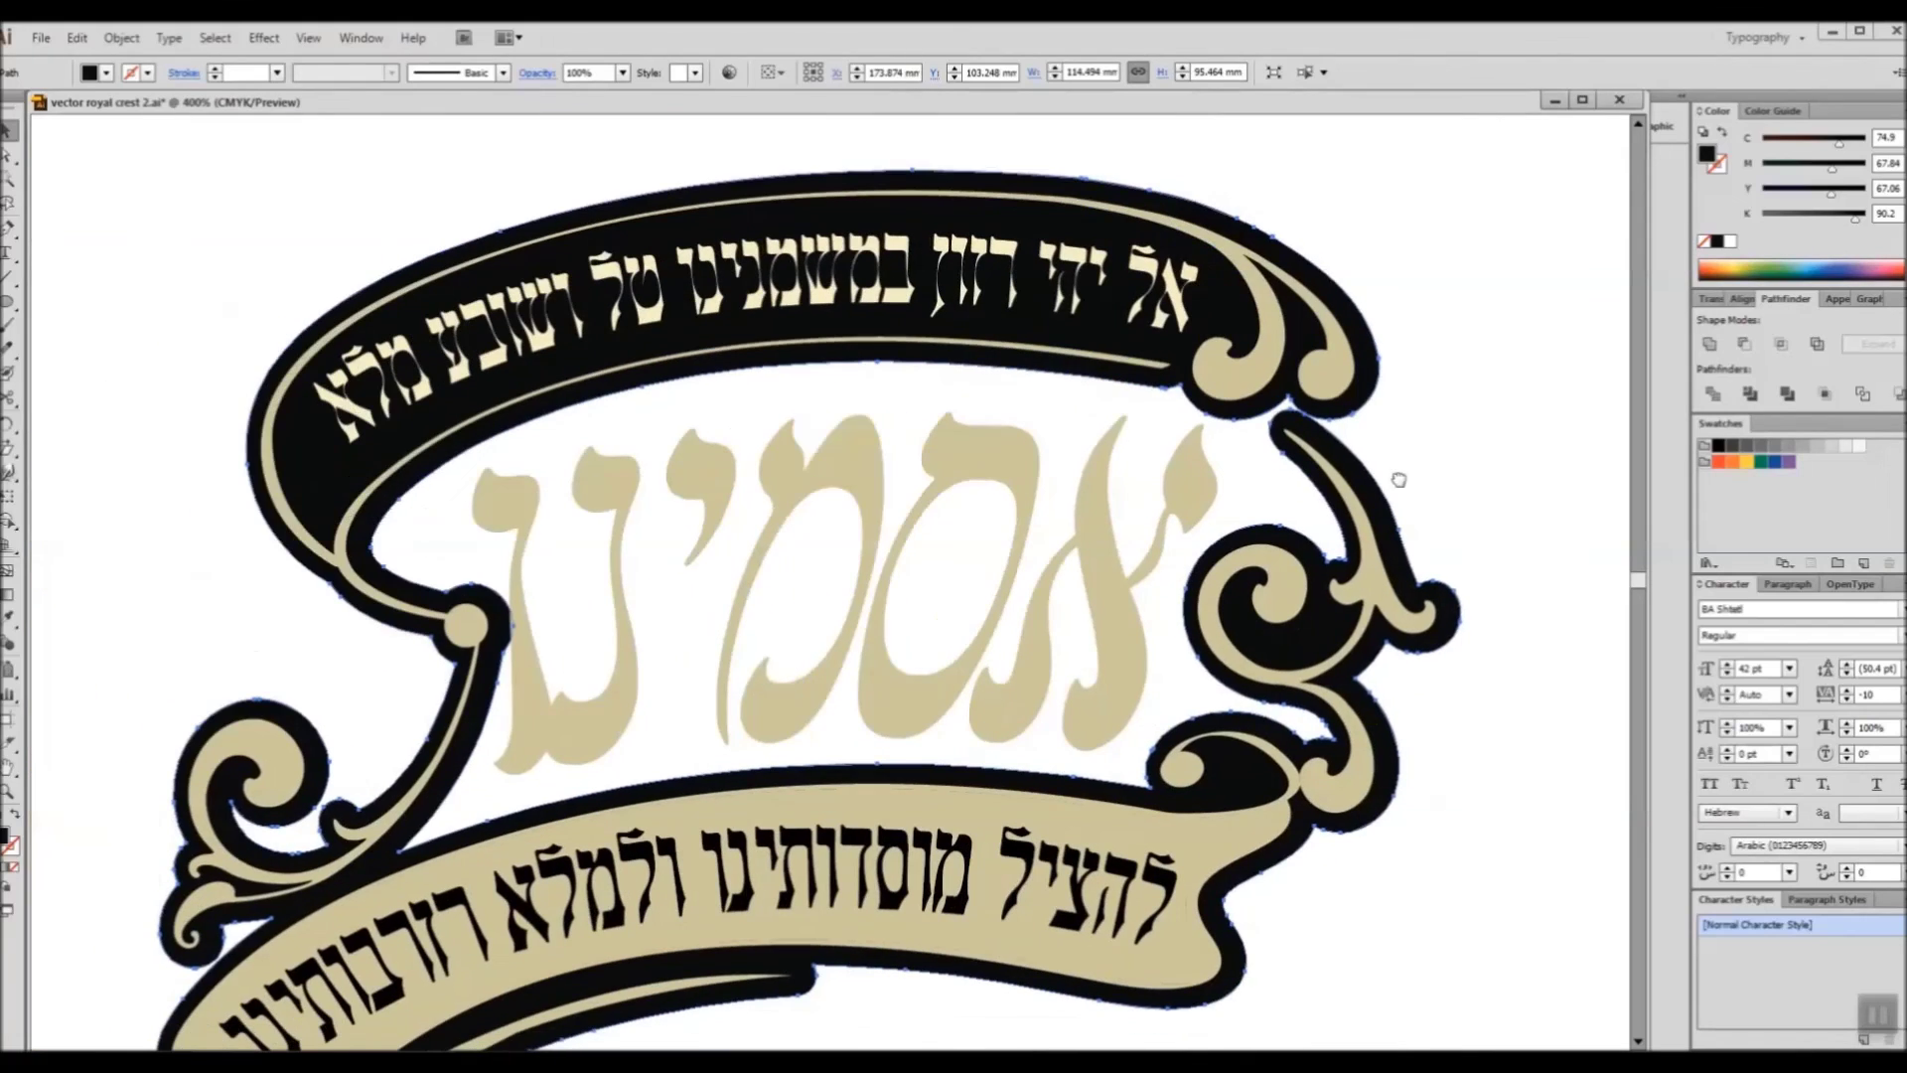
click(8, 300)
drag(1293, 389, 1279, 426)
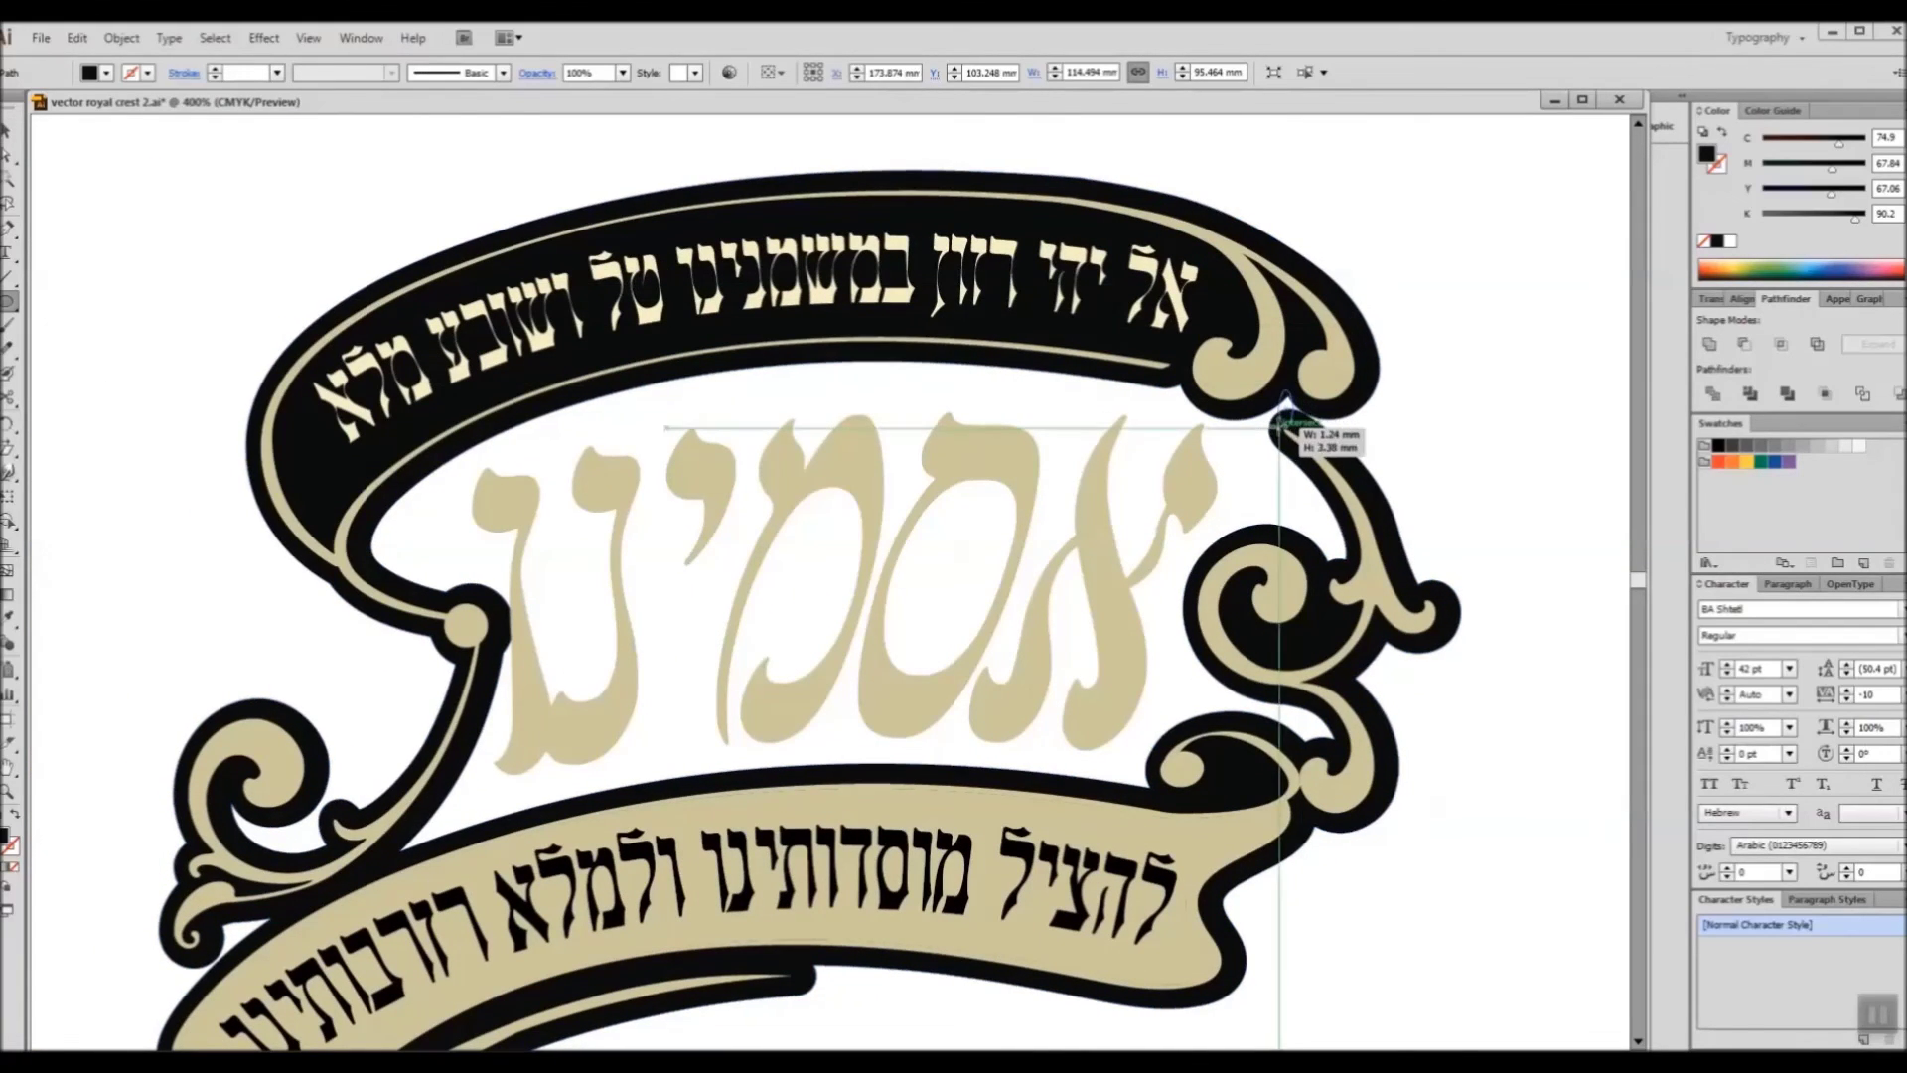
Step: Select the bridging ellipse together with the black silhouette and unite them into one solid shape
key(v)
shift+click(1371, 357)
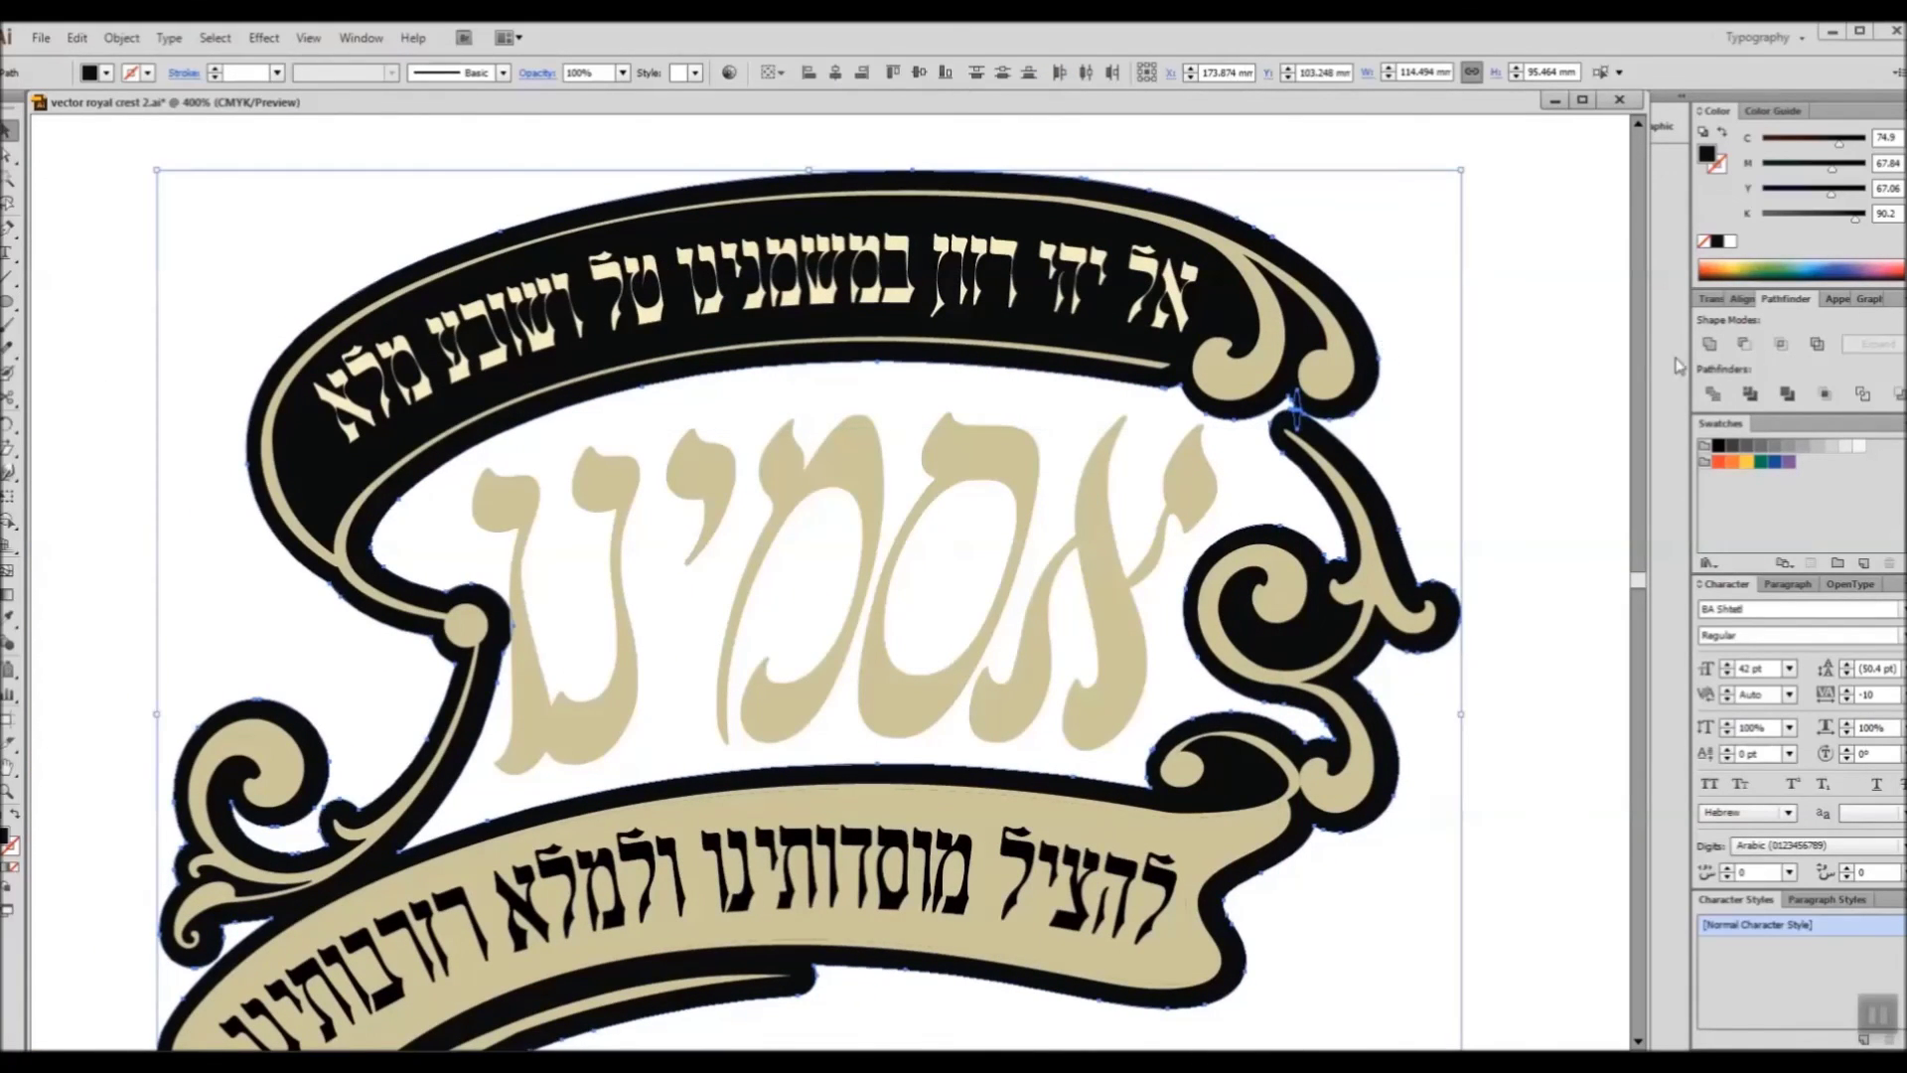
click(1786, 394)
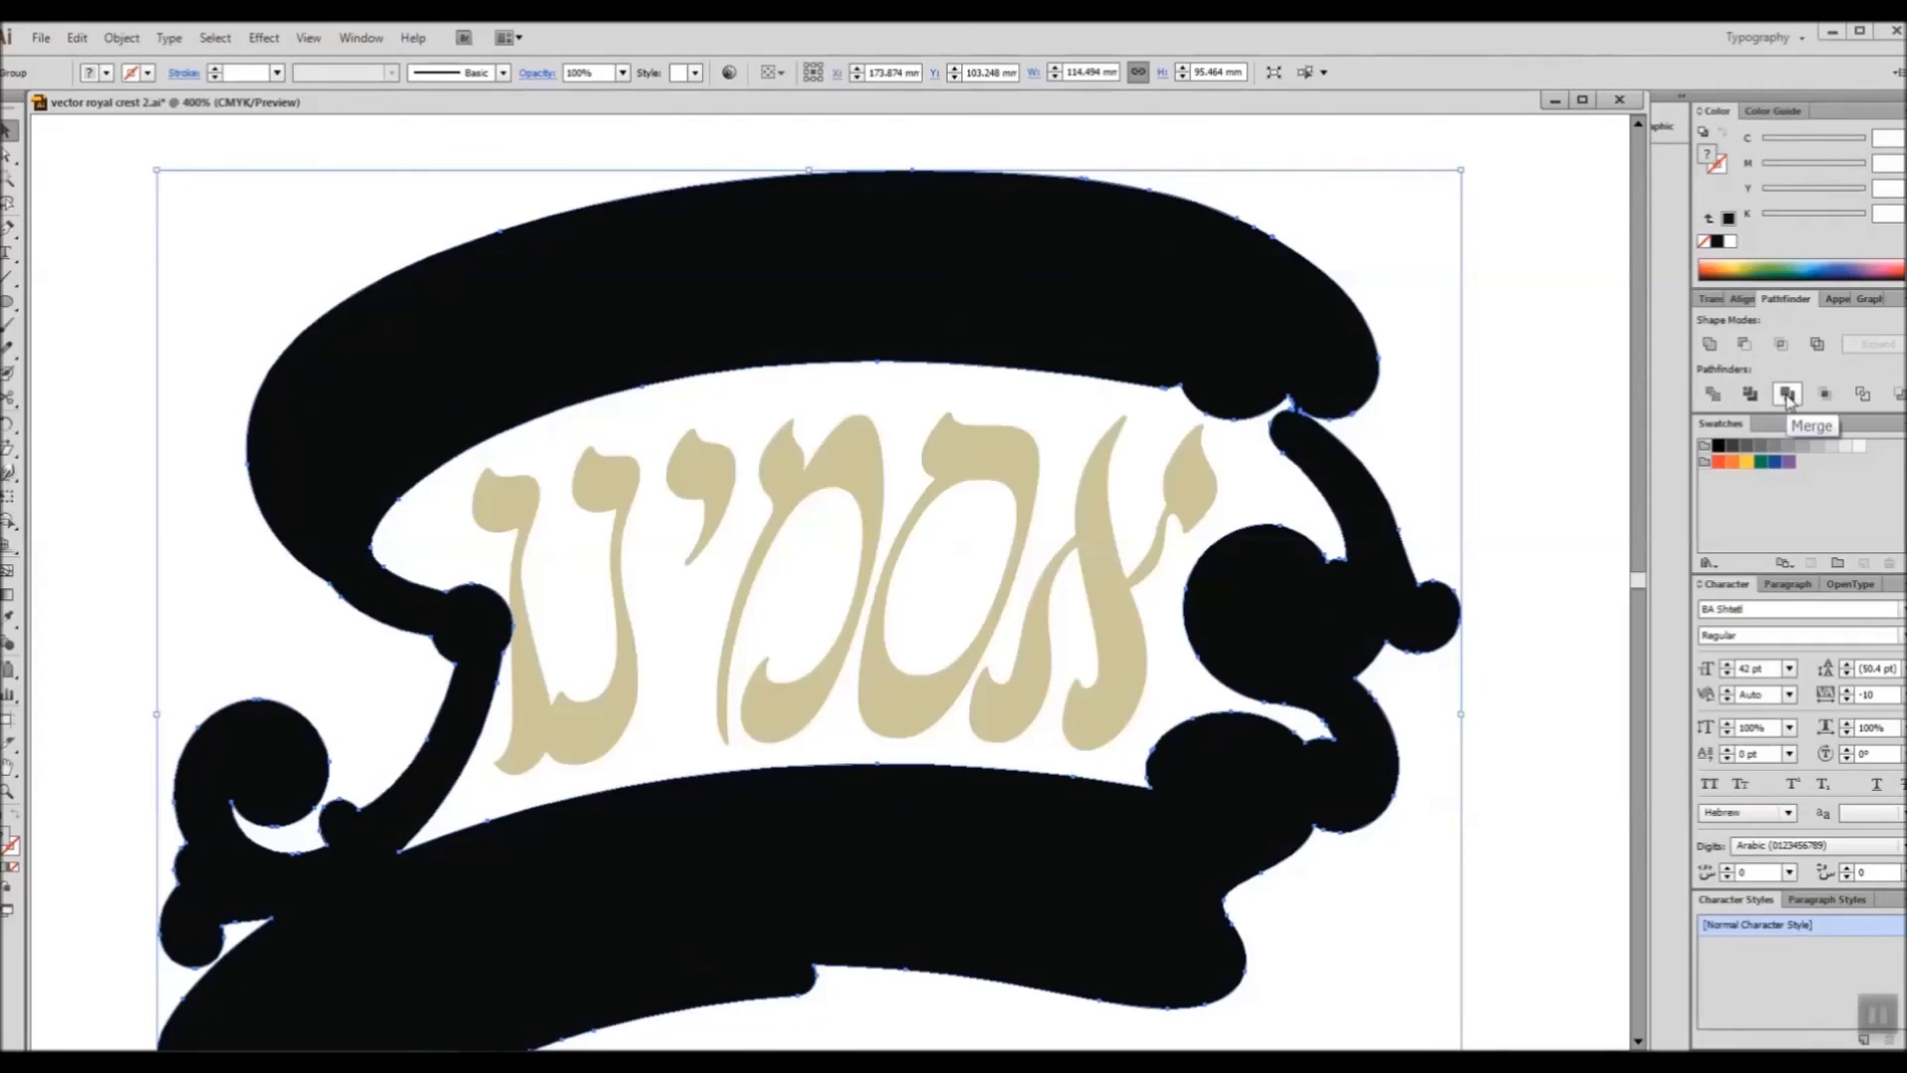
click(1710, 344)
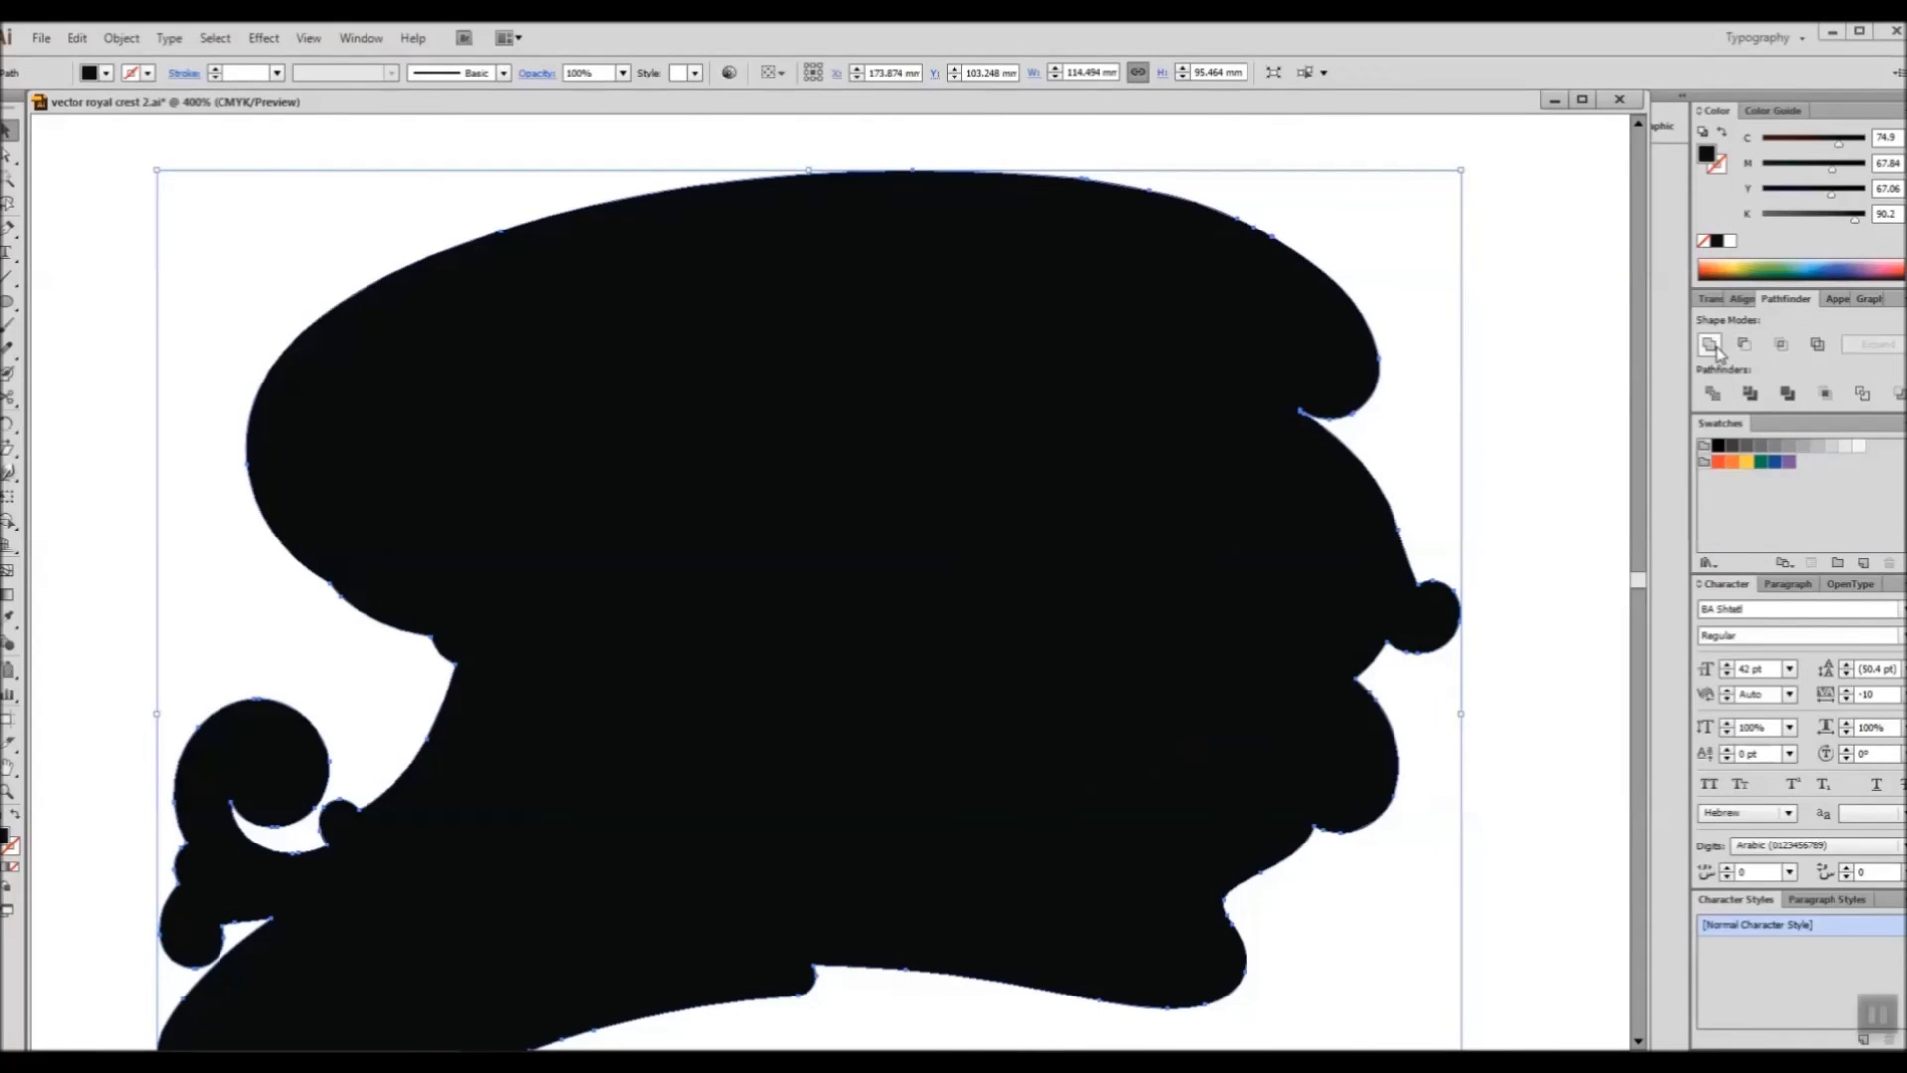
Step: Send the united black silhouette behind the artwork and merge the overlapping beige linework
key(ctrl+z)
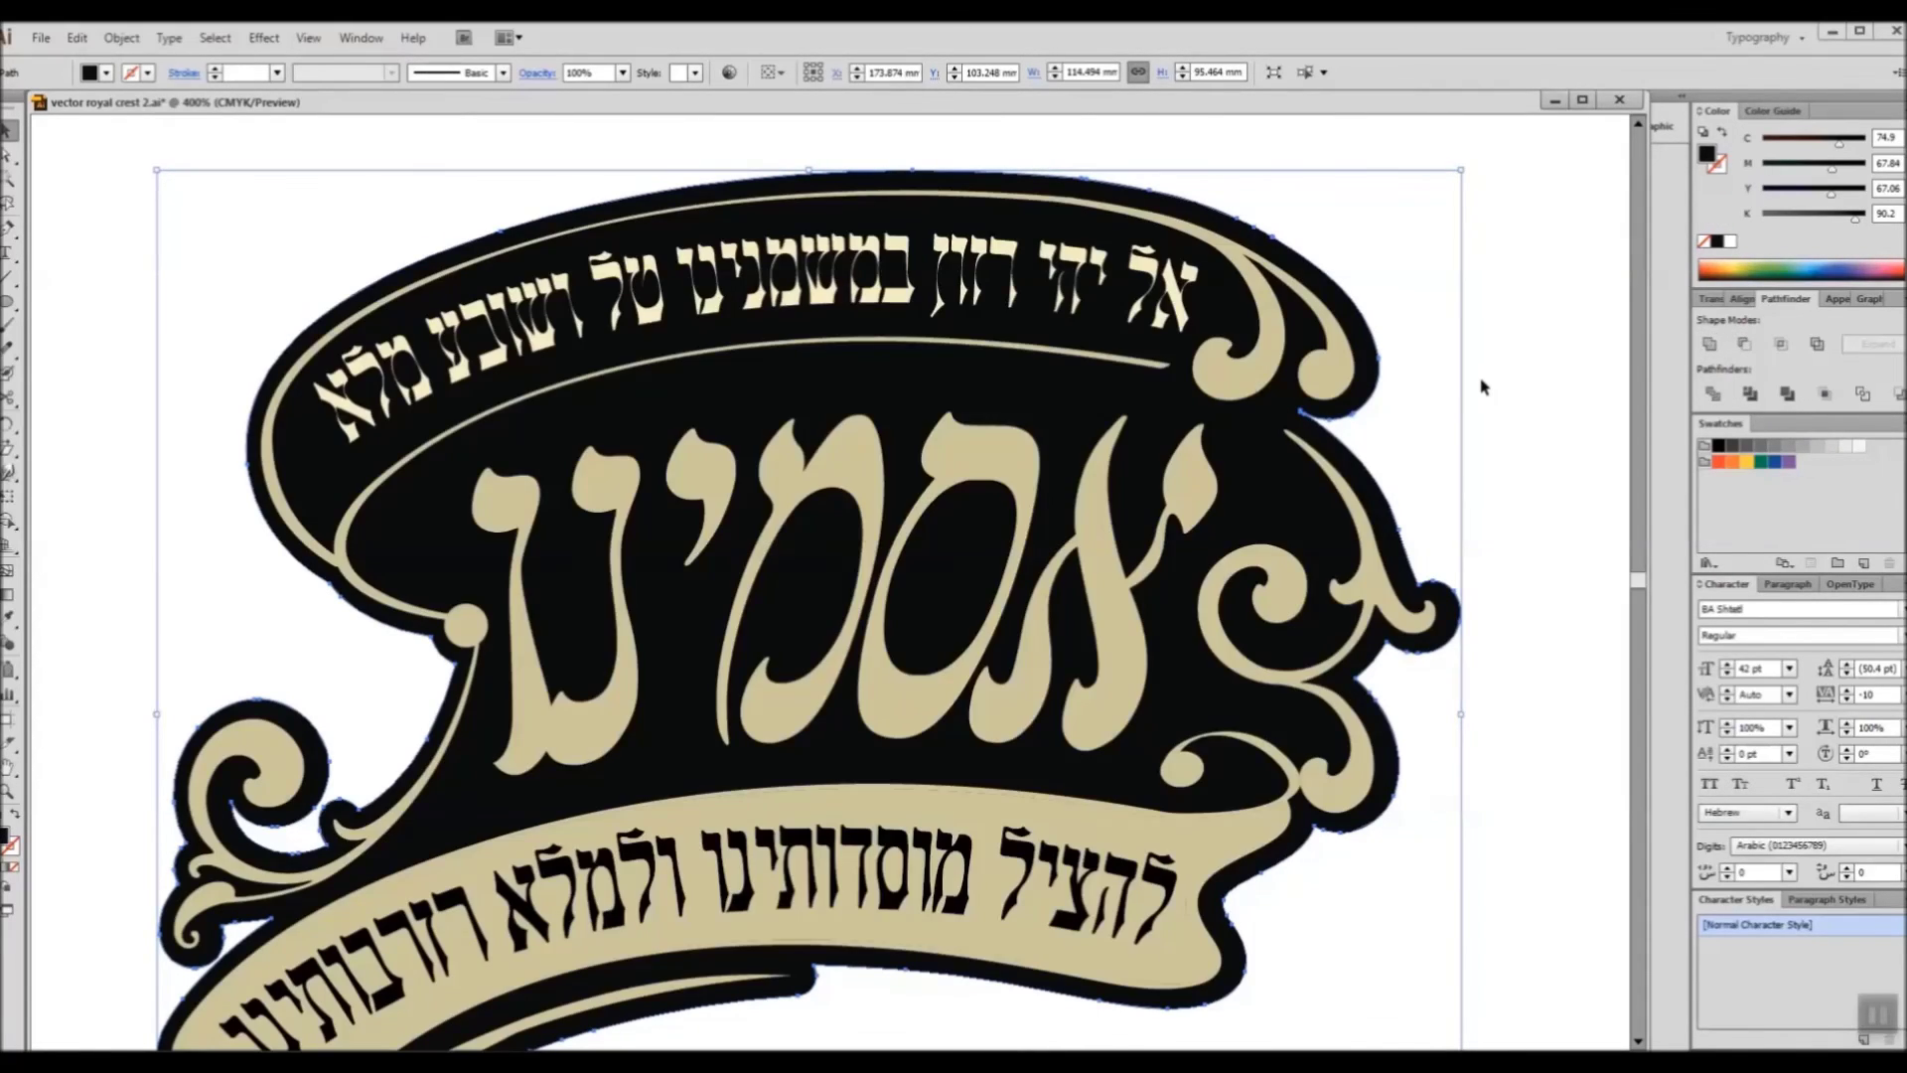
key(ctrl+minus)
click(1750, 395)
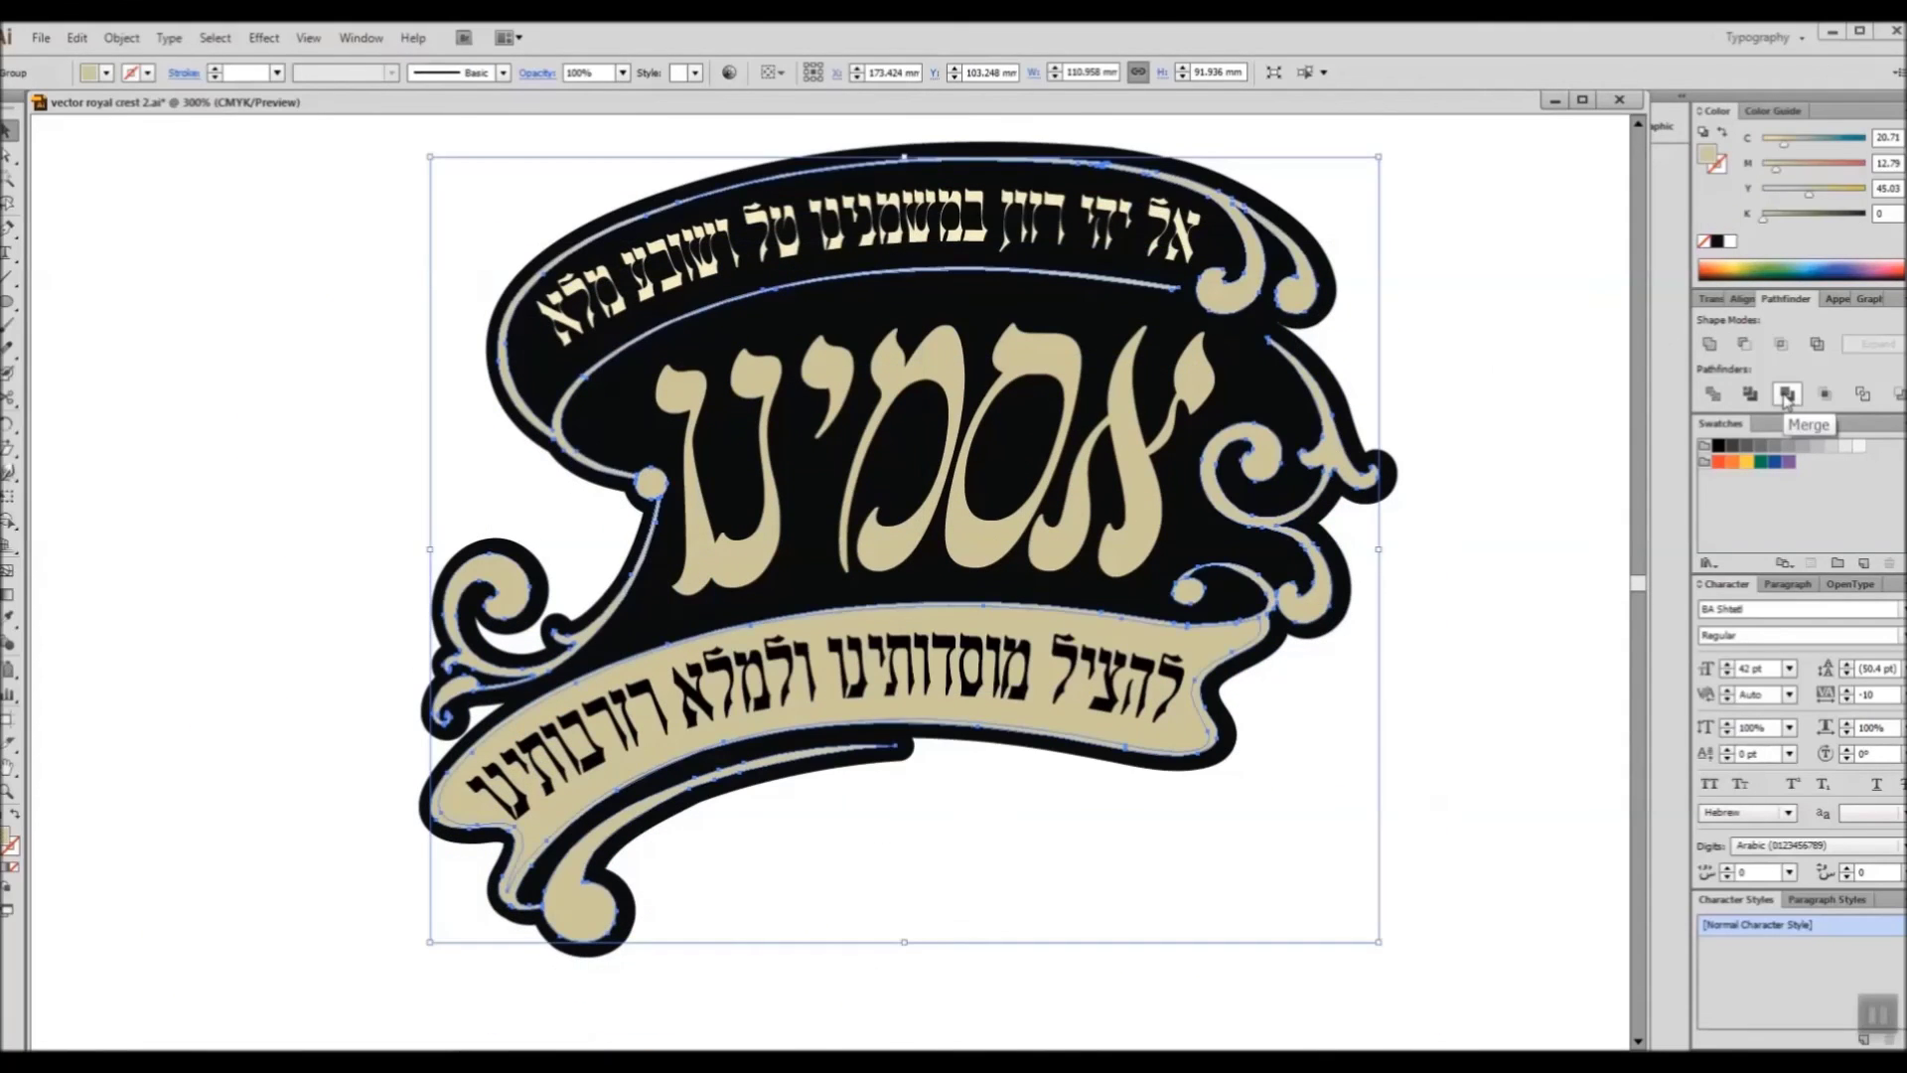
Step: Delete the solid beige fill inside the lower ribbon and color its verse lettering beige
click(1490, 562)
key(a)
click(1228, 647)
key(Delete)
key(ctrl+z)
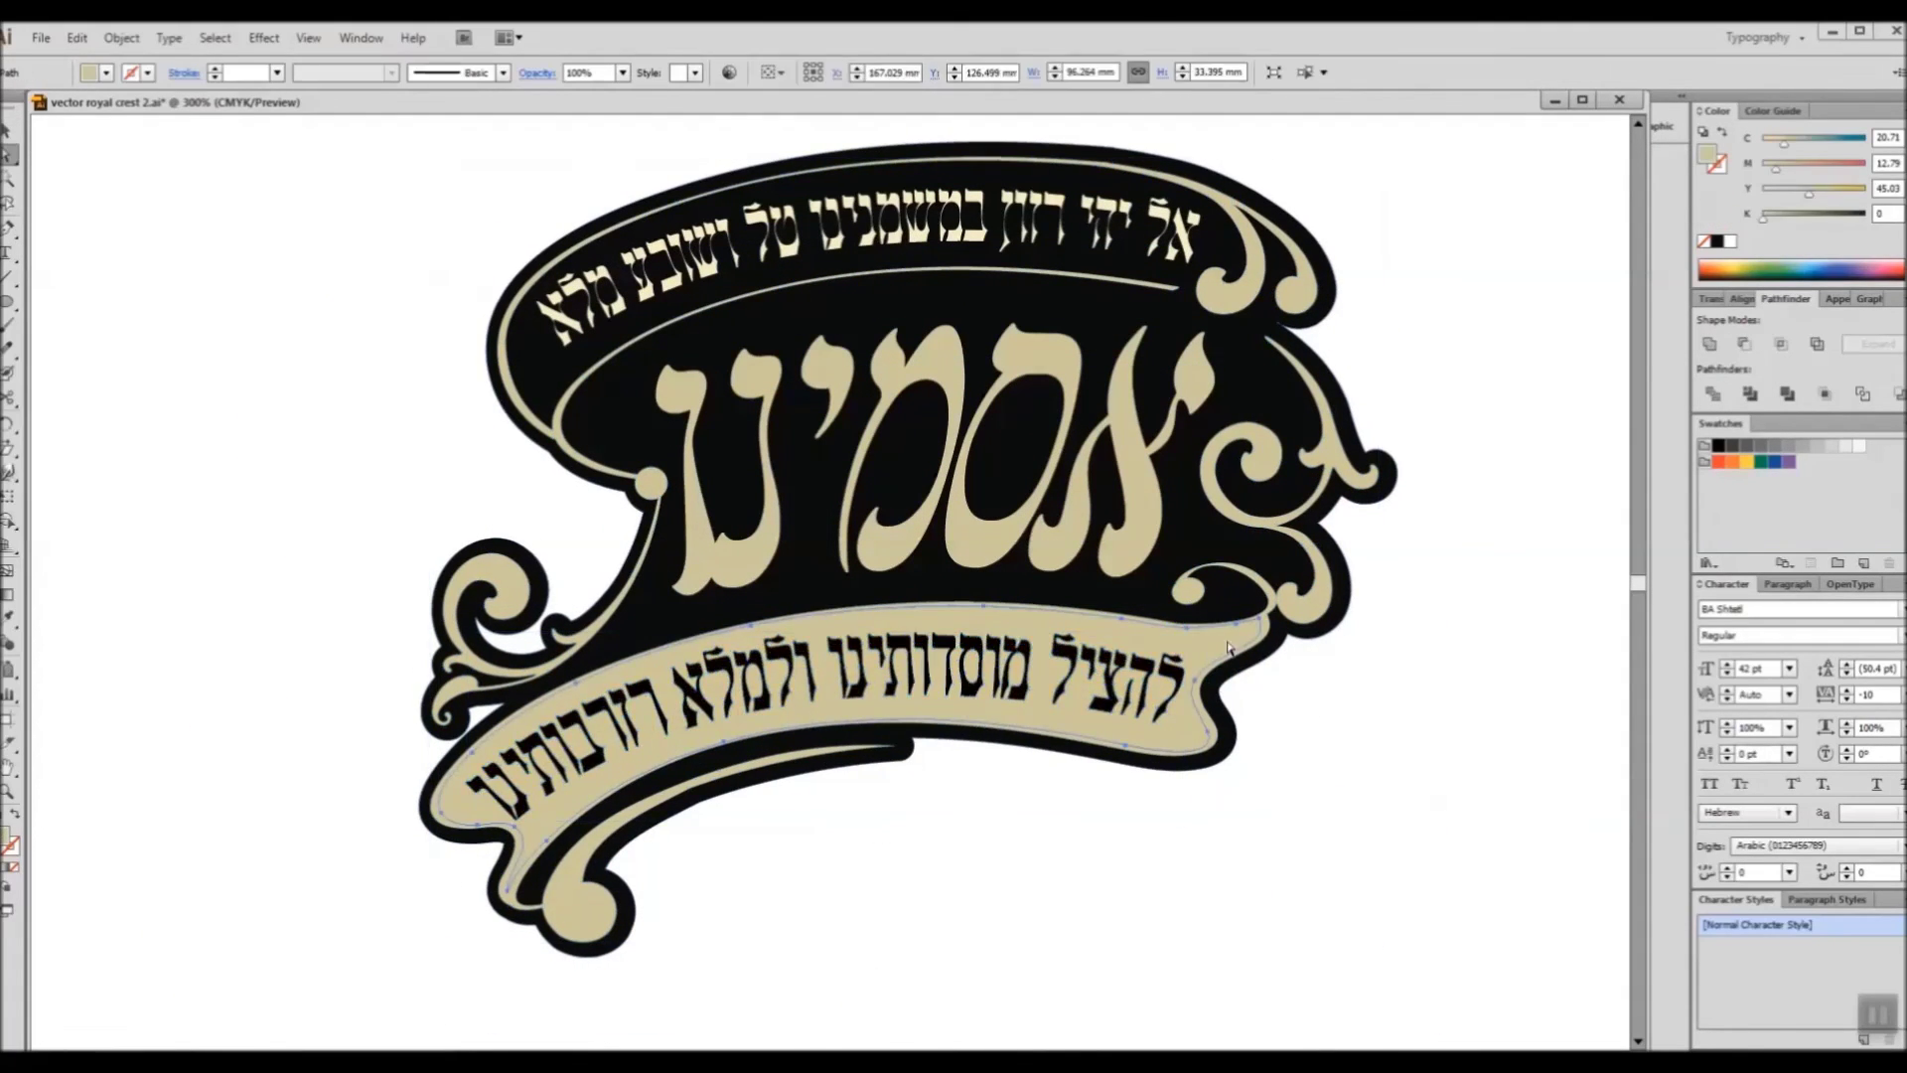
key(Delete)
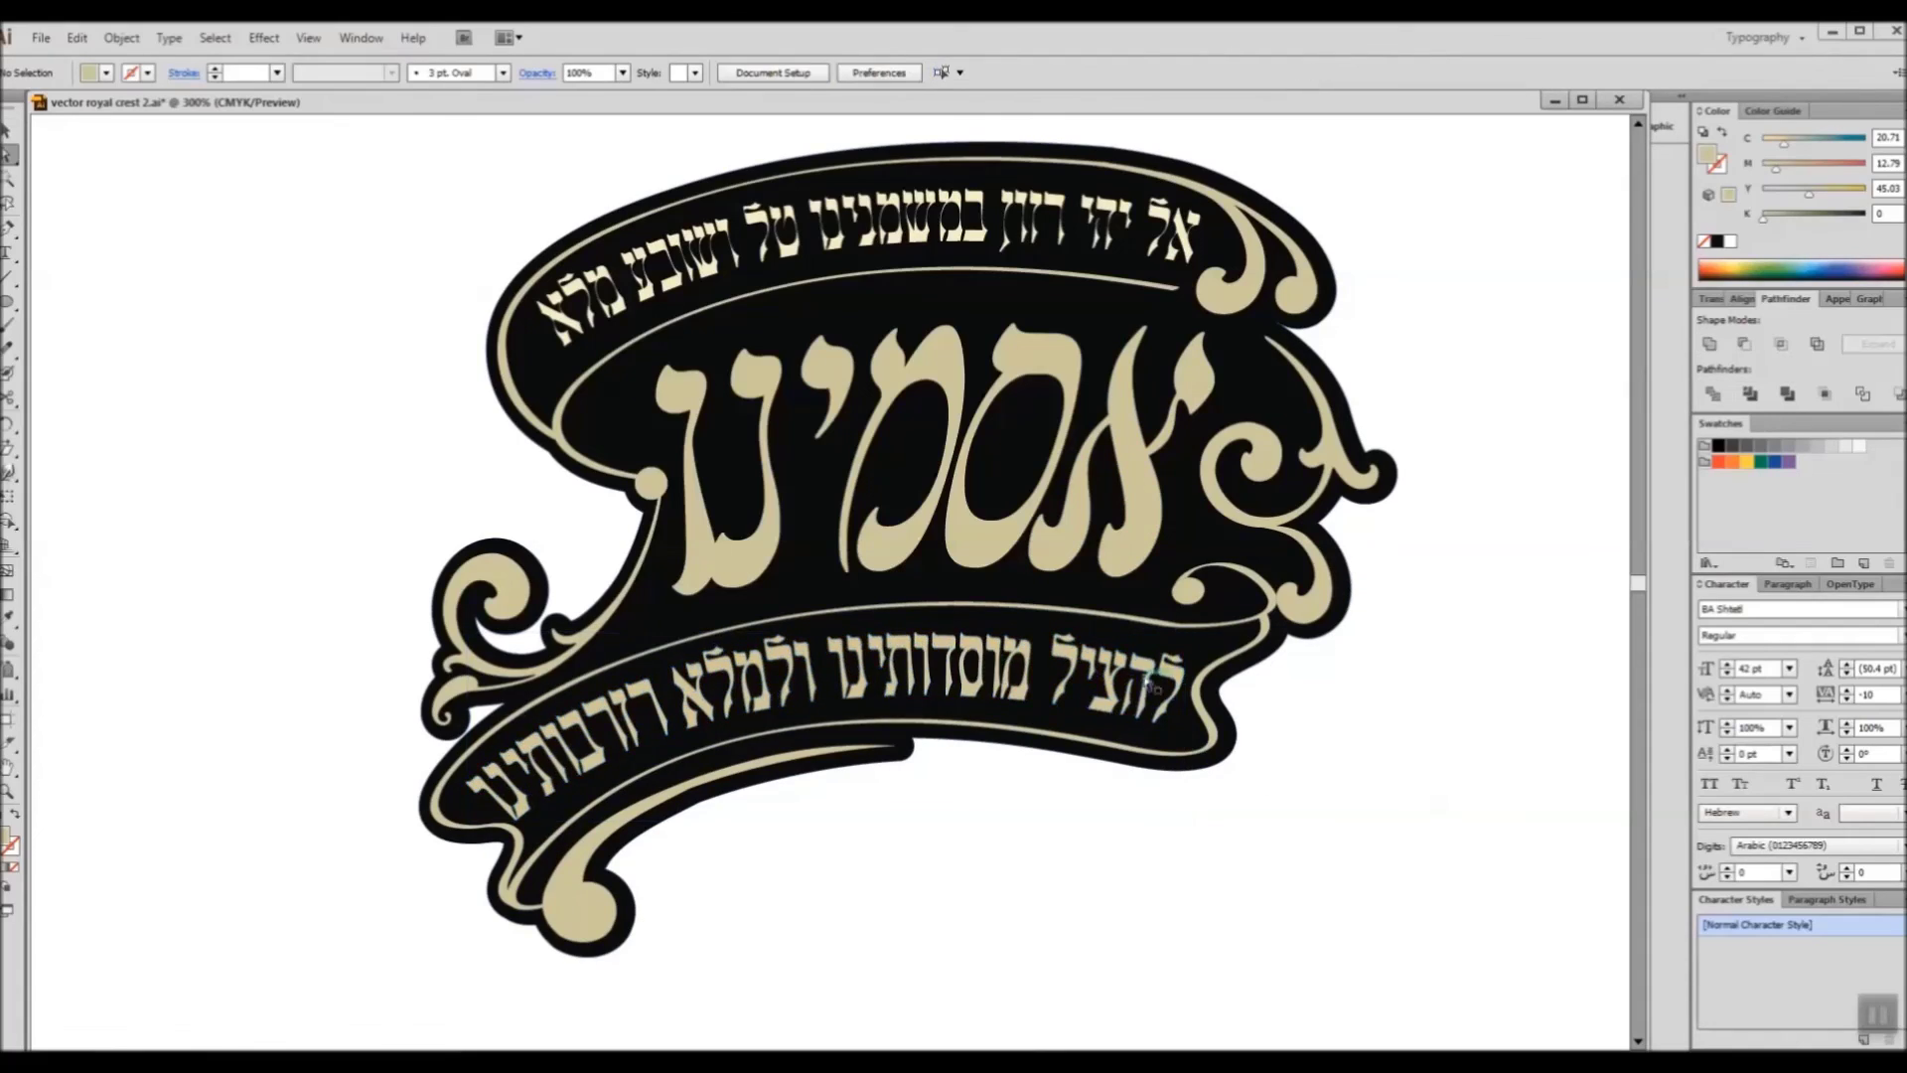
click(1146, 682)
Step: Try a light lavender fill, #ccccff, on the crest's linework
key(ctrl+minus)
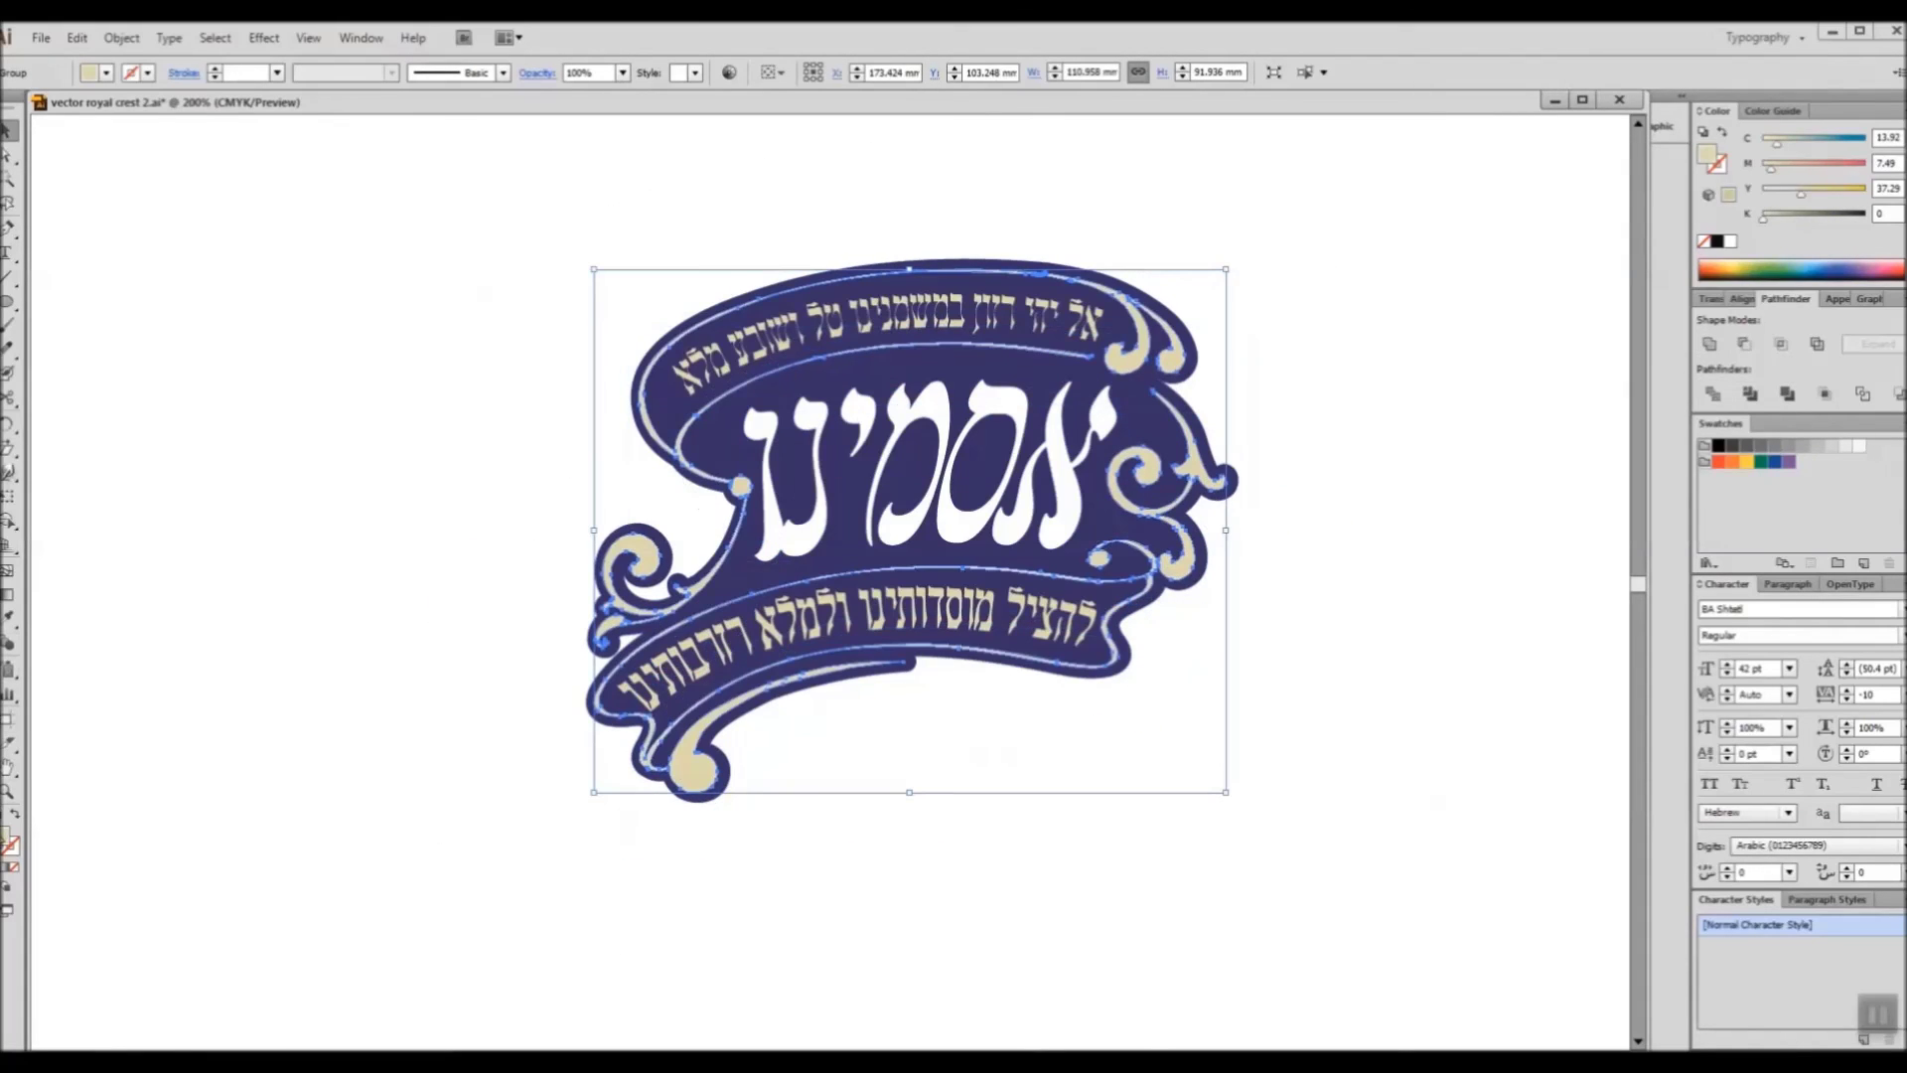
double_click(1707, 156)
text(9966ff)
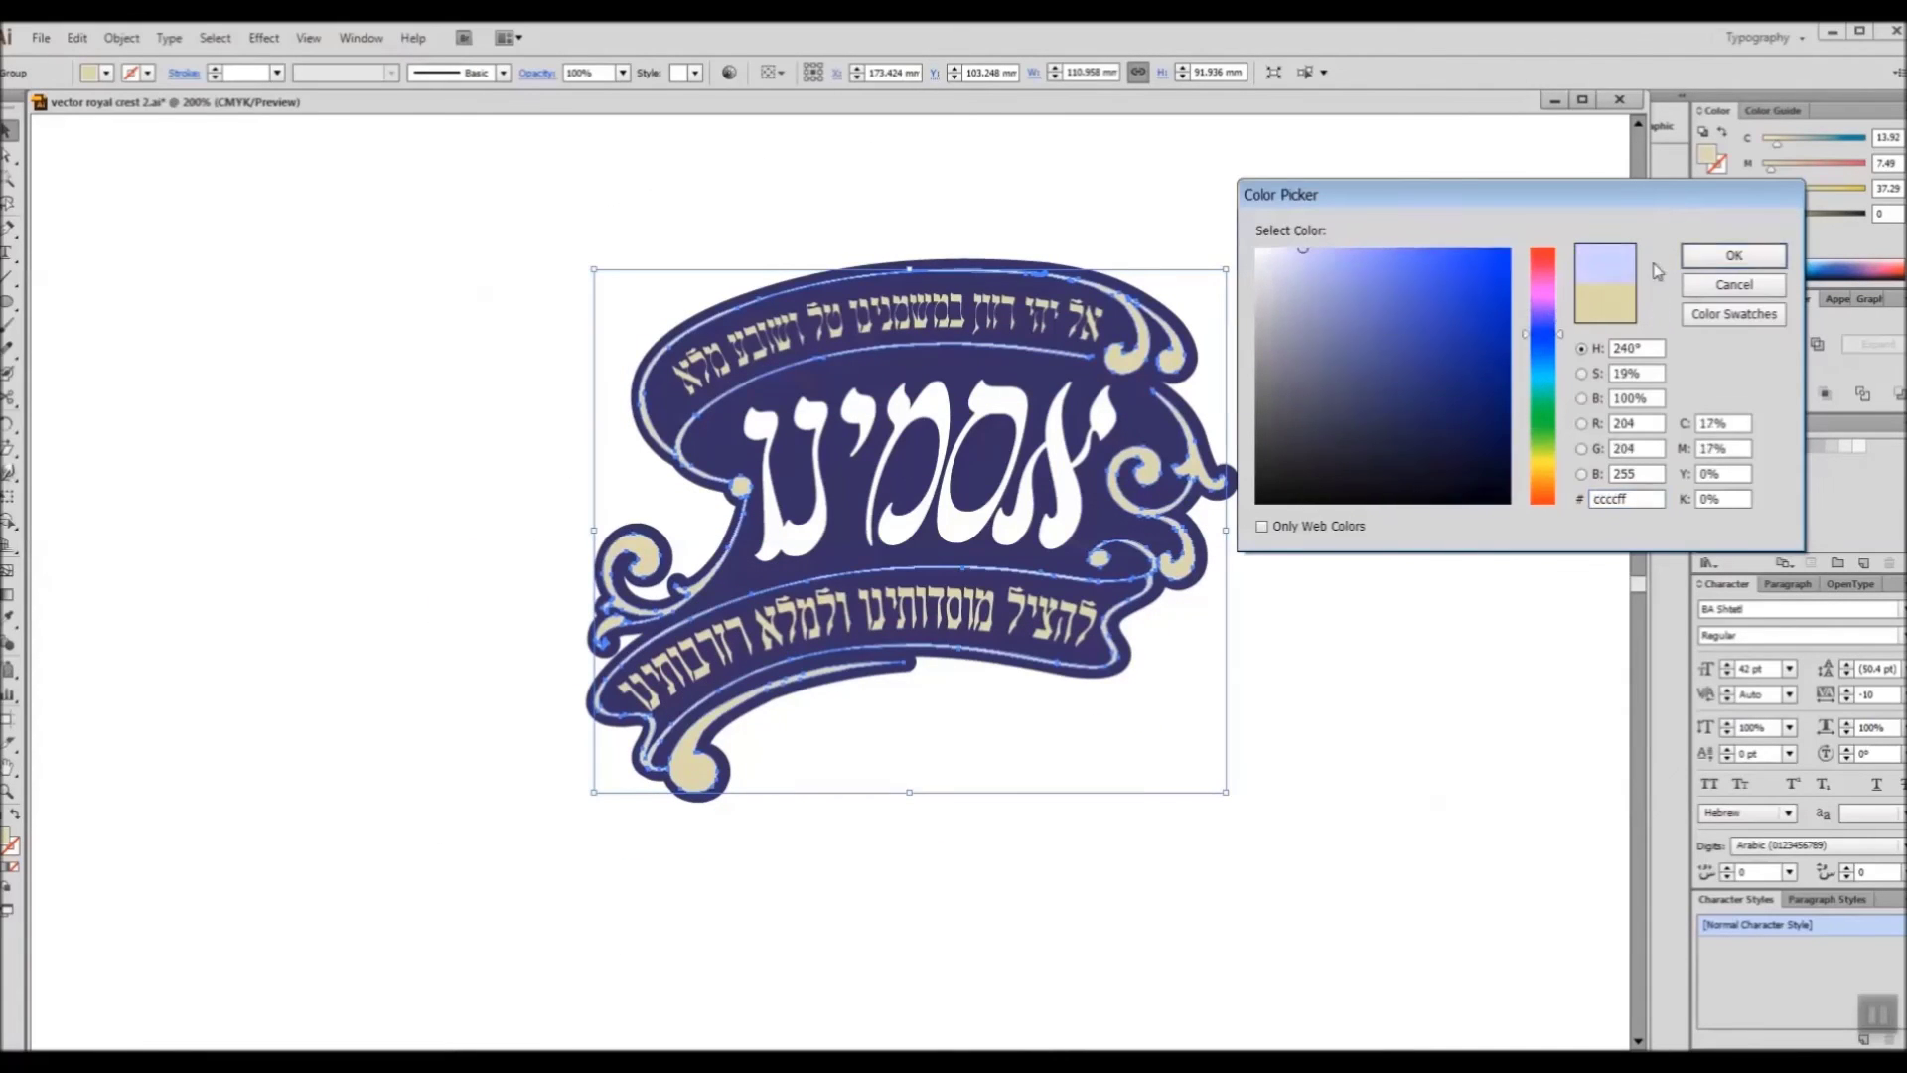
key(Return)
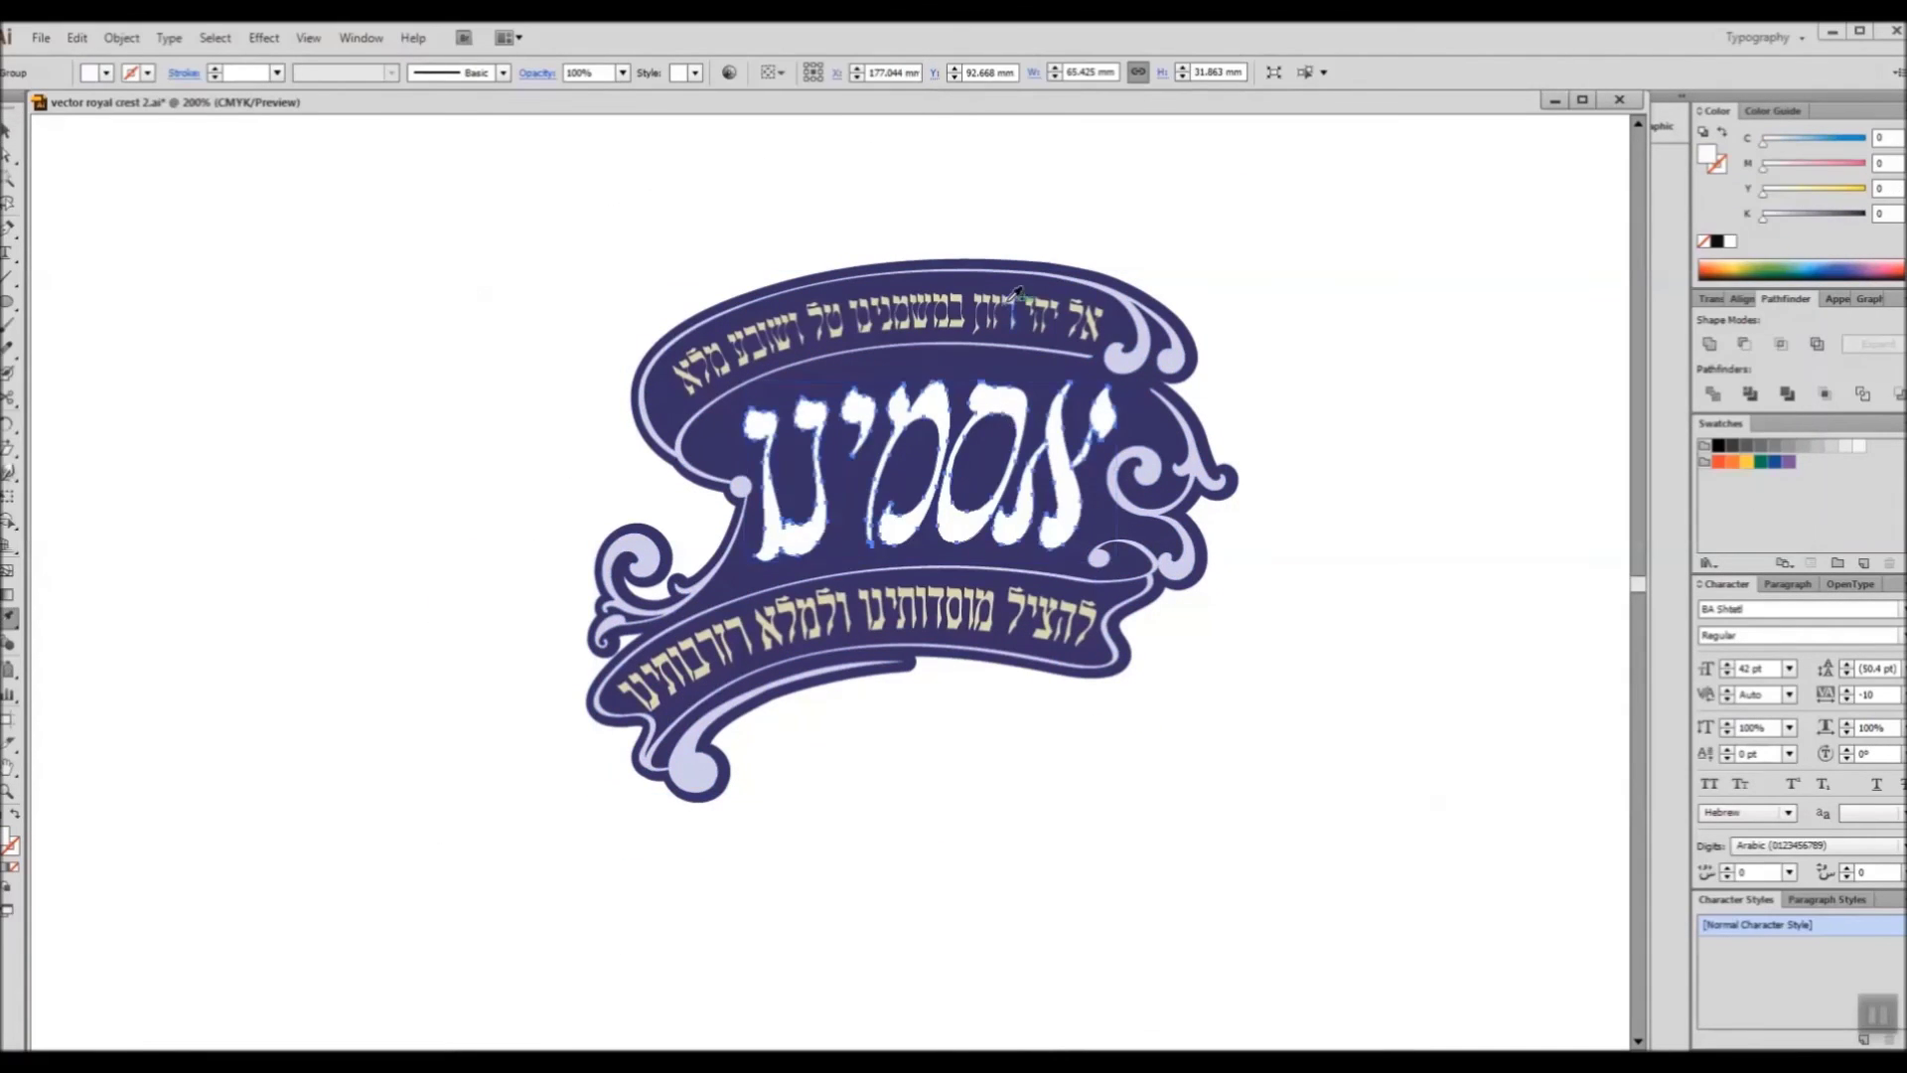
Step: Fill the central word with the beige sampled from the verse lettering and return the linework to the same beige
click(921, 440)
key(ctrl+shift+a)
drag(1366, 443, 1276, 510)
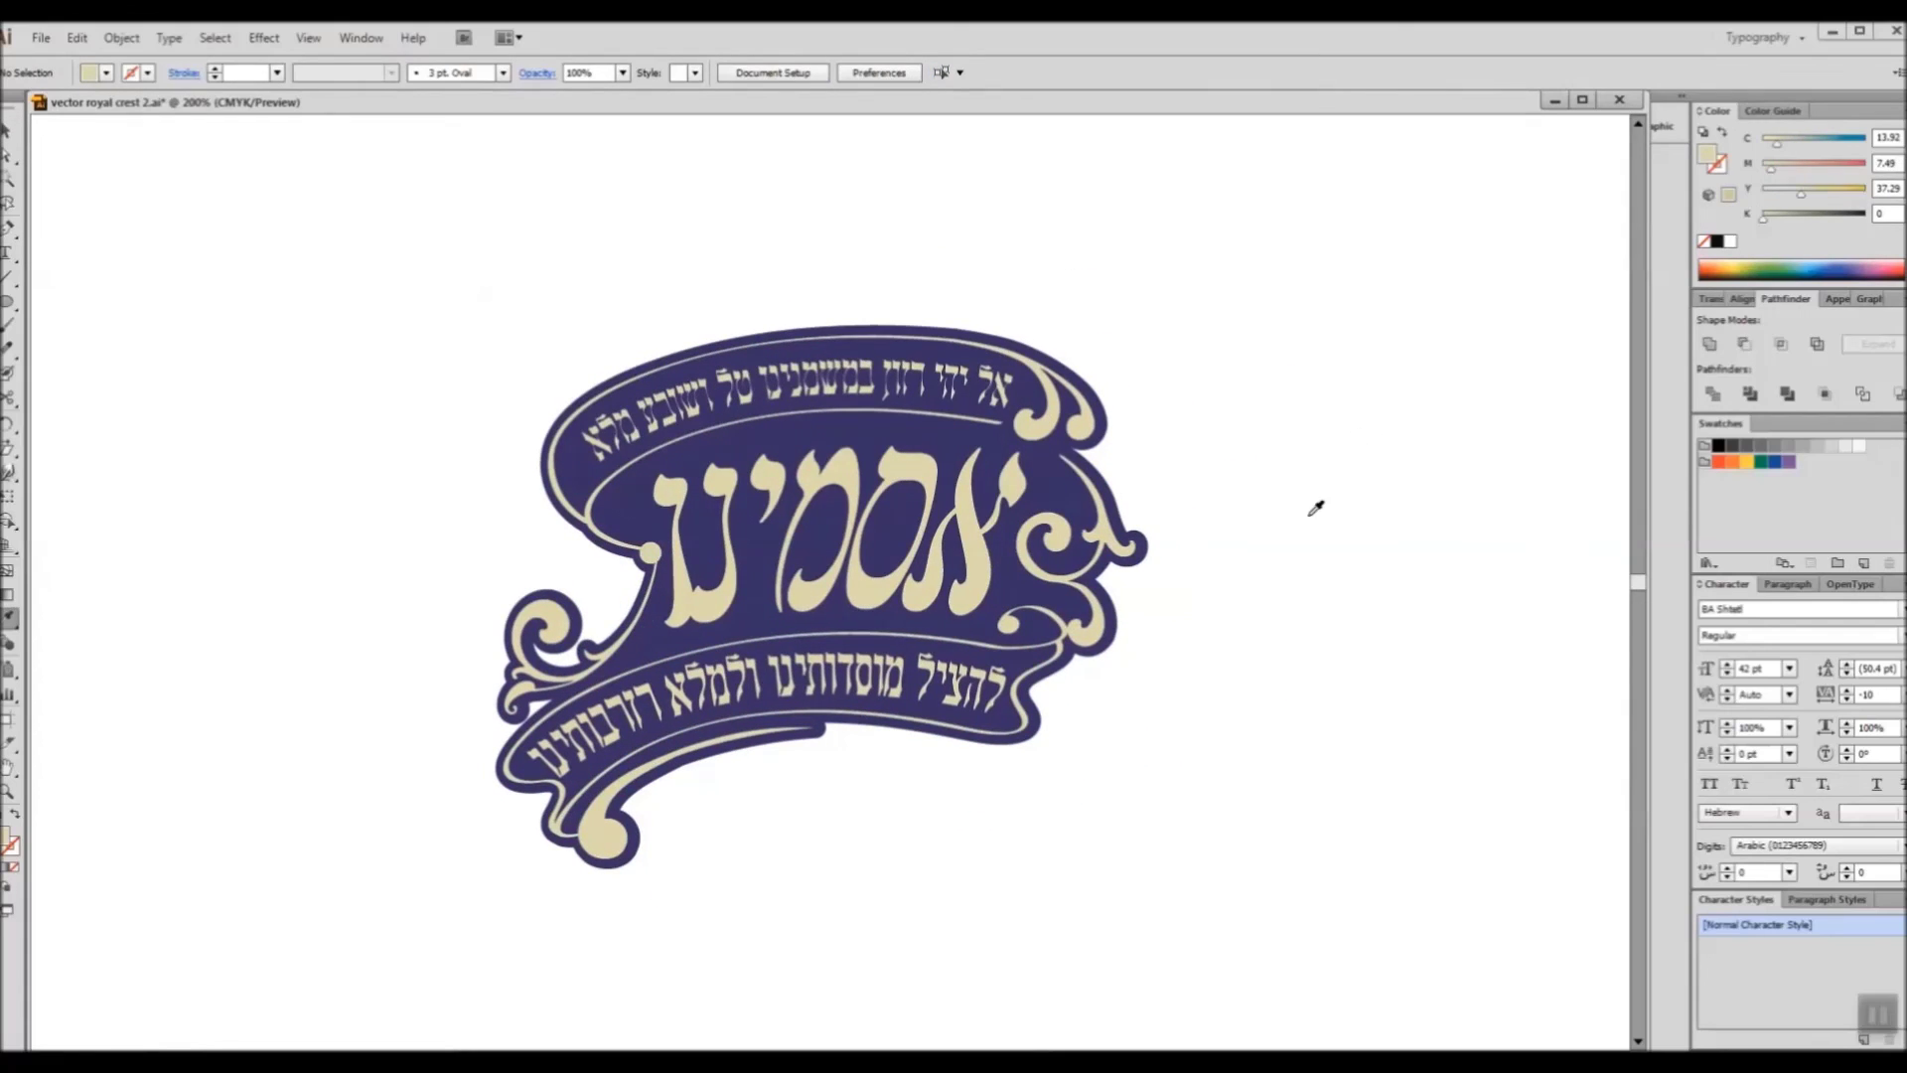
Step: Try a Multiply drop shadow at 75% opacity with 2.47 mm X and Y offsets on the central word
key(v)
click(918, 467)
click(263, 38)
mouse_move(348, 352)
click(645, 349)
click(1304, 565)
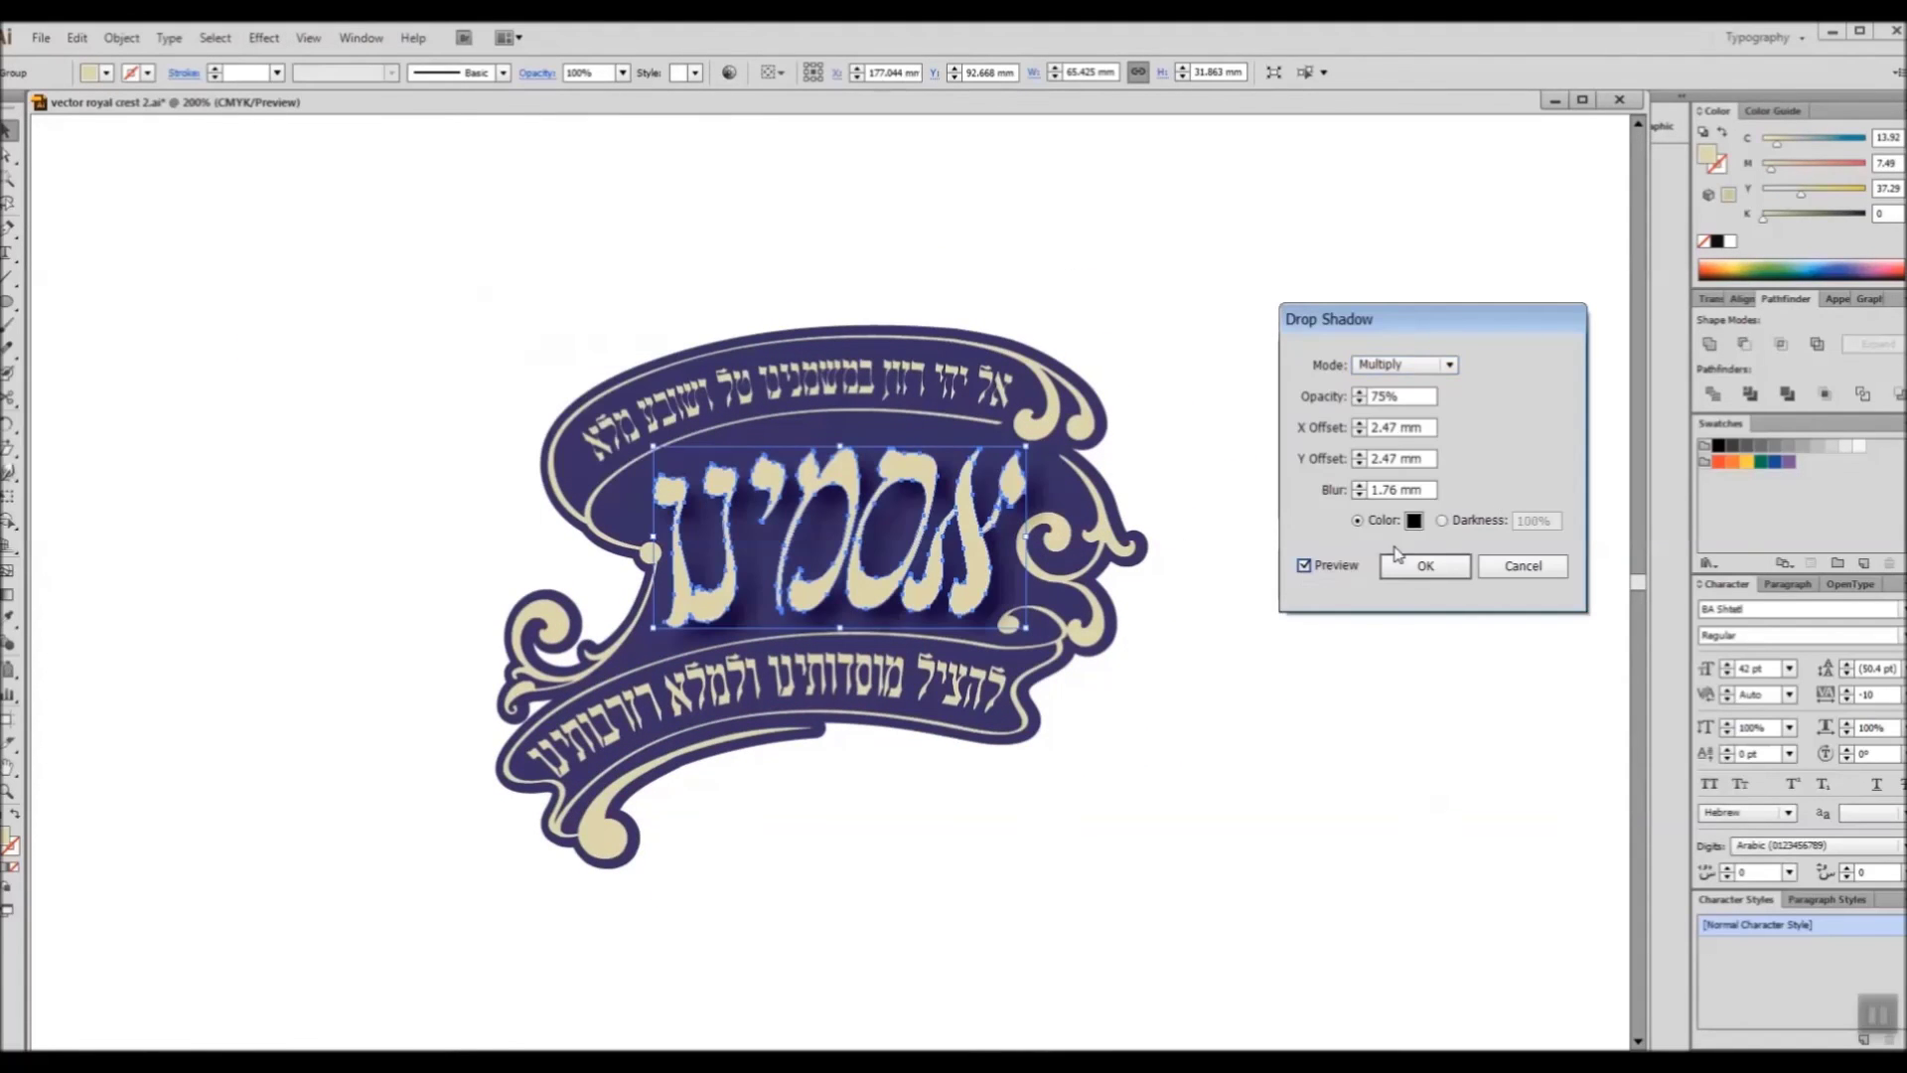
click(1360, 486)
key(Return)
click(1192, 477)
click(997, 477)
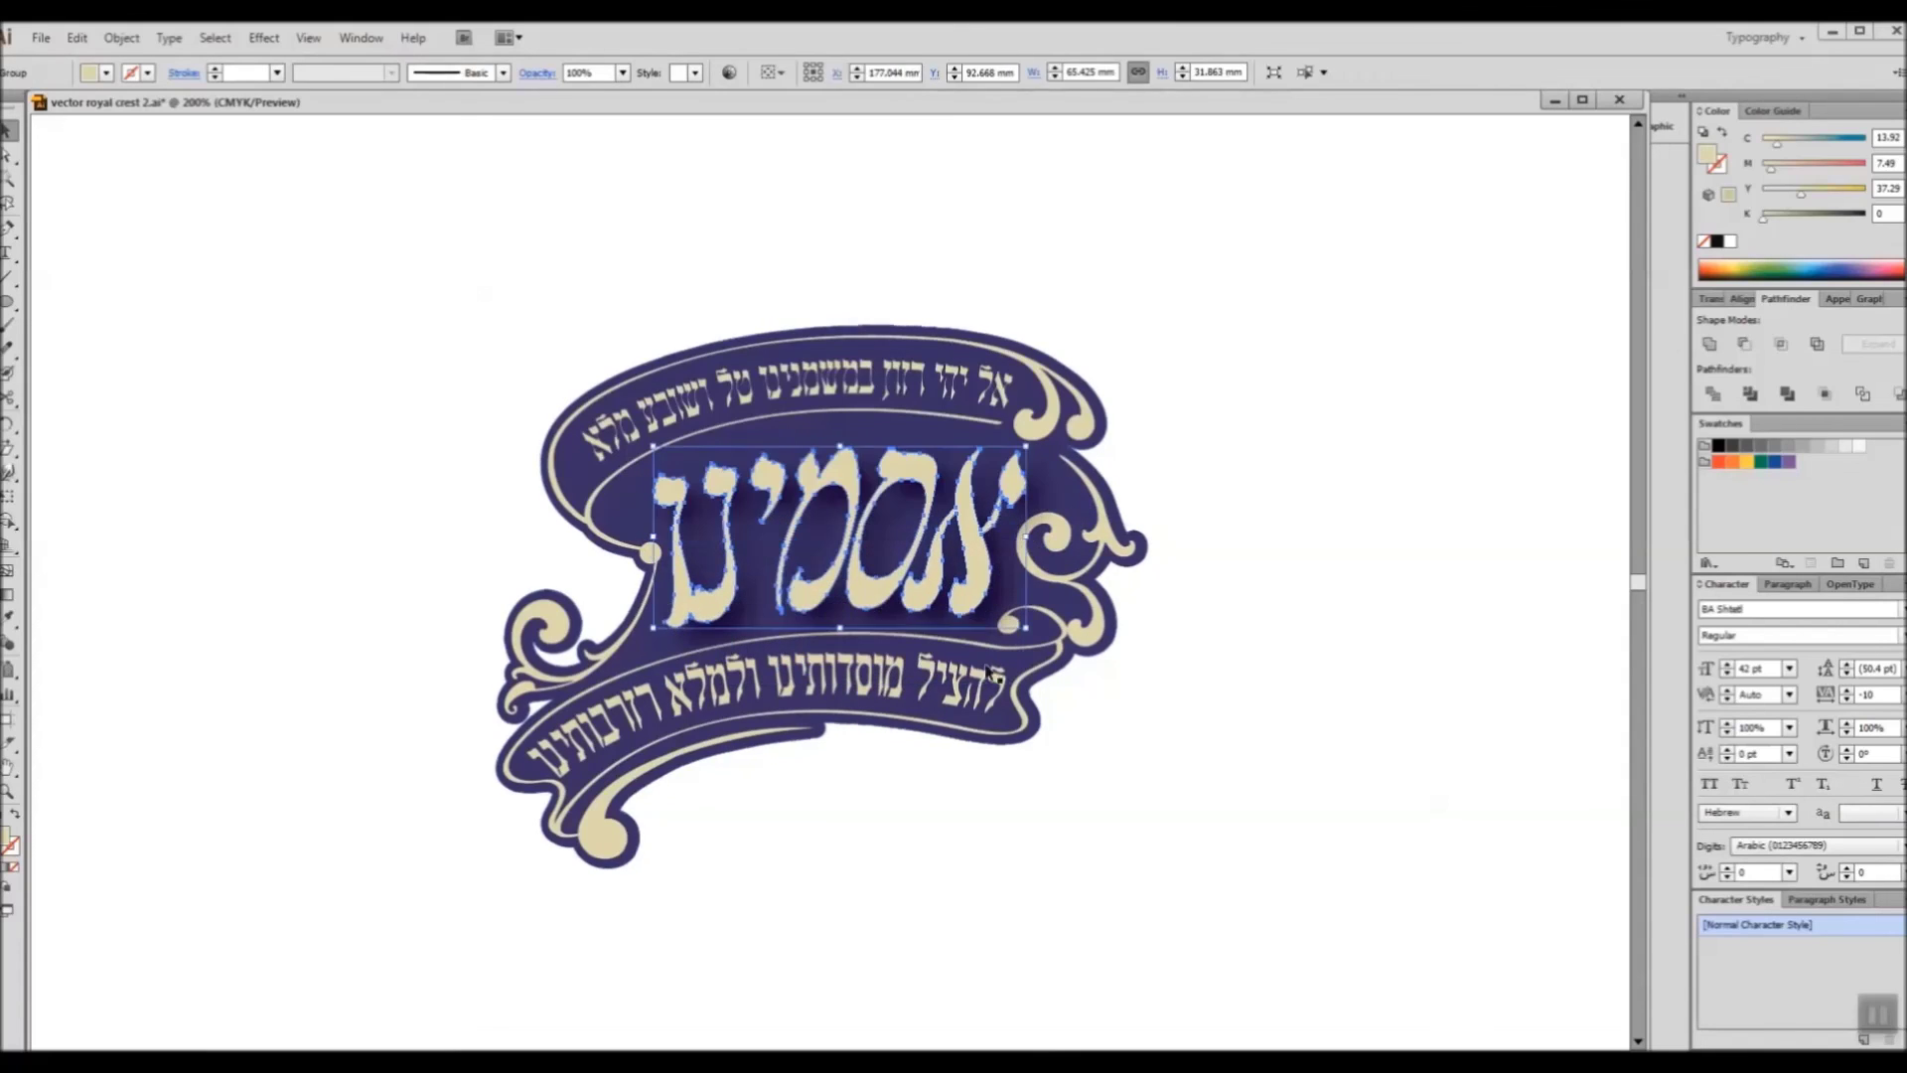
click(1341, 643)
key(ctrl+z)
Step: Recolor the central word to a pale cream fill, comparing it with the previous beige
click(969, 515)
double_click(1707, 156)
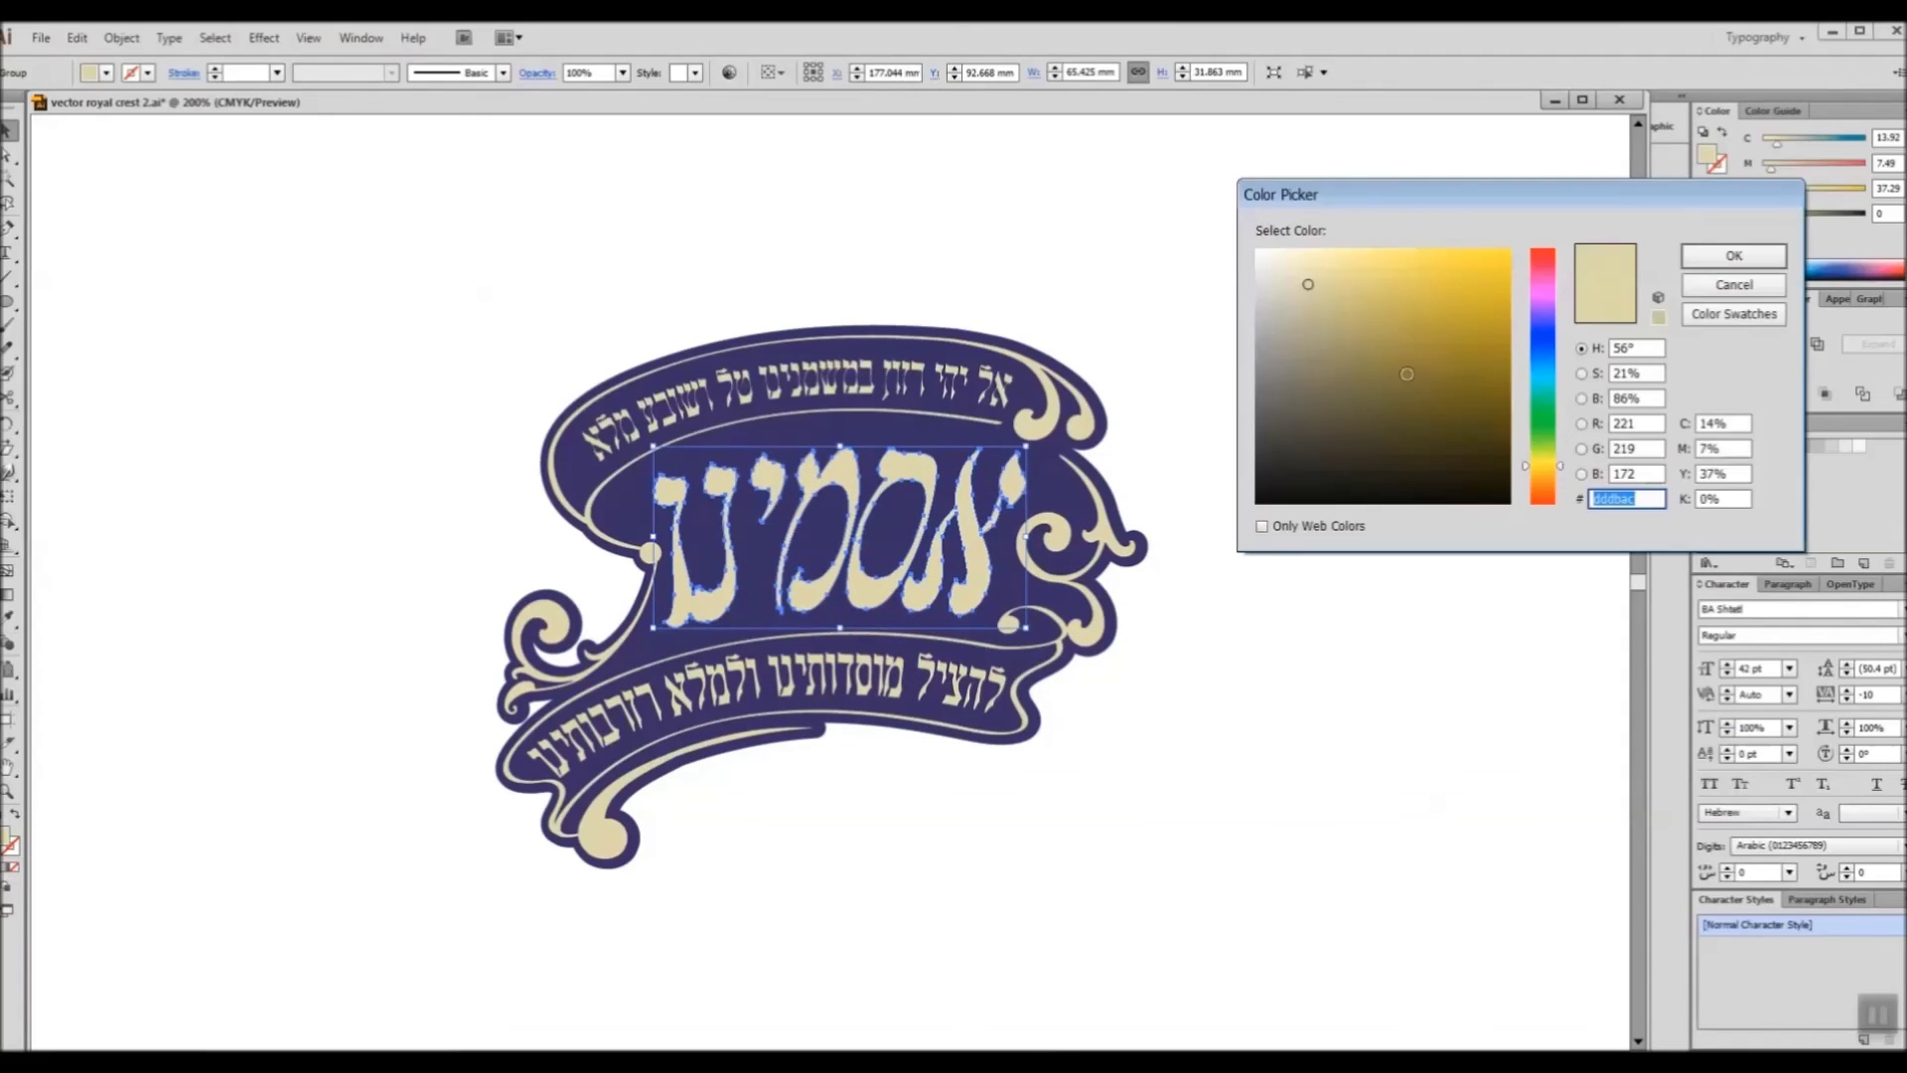
click(1687, 256)
click(1427, 343)
key(ctrl+z)
key(ctrl+z)
key(ctrl+shift+z)
key(ctrl+shift+z)
Step: Fill both verse lines with the pale cream sampled from the central word
click(899, 695)
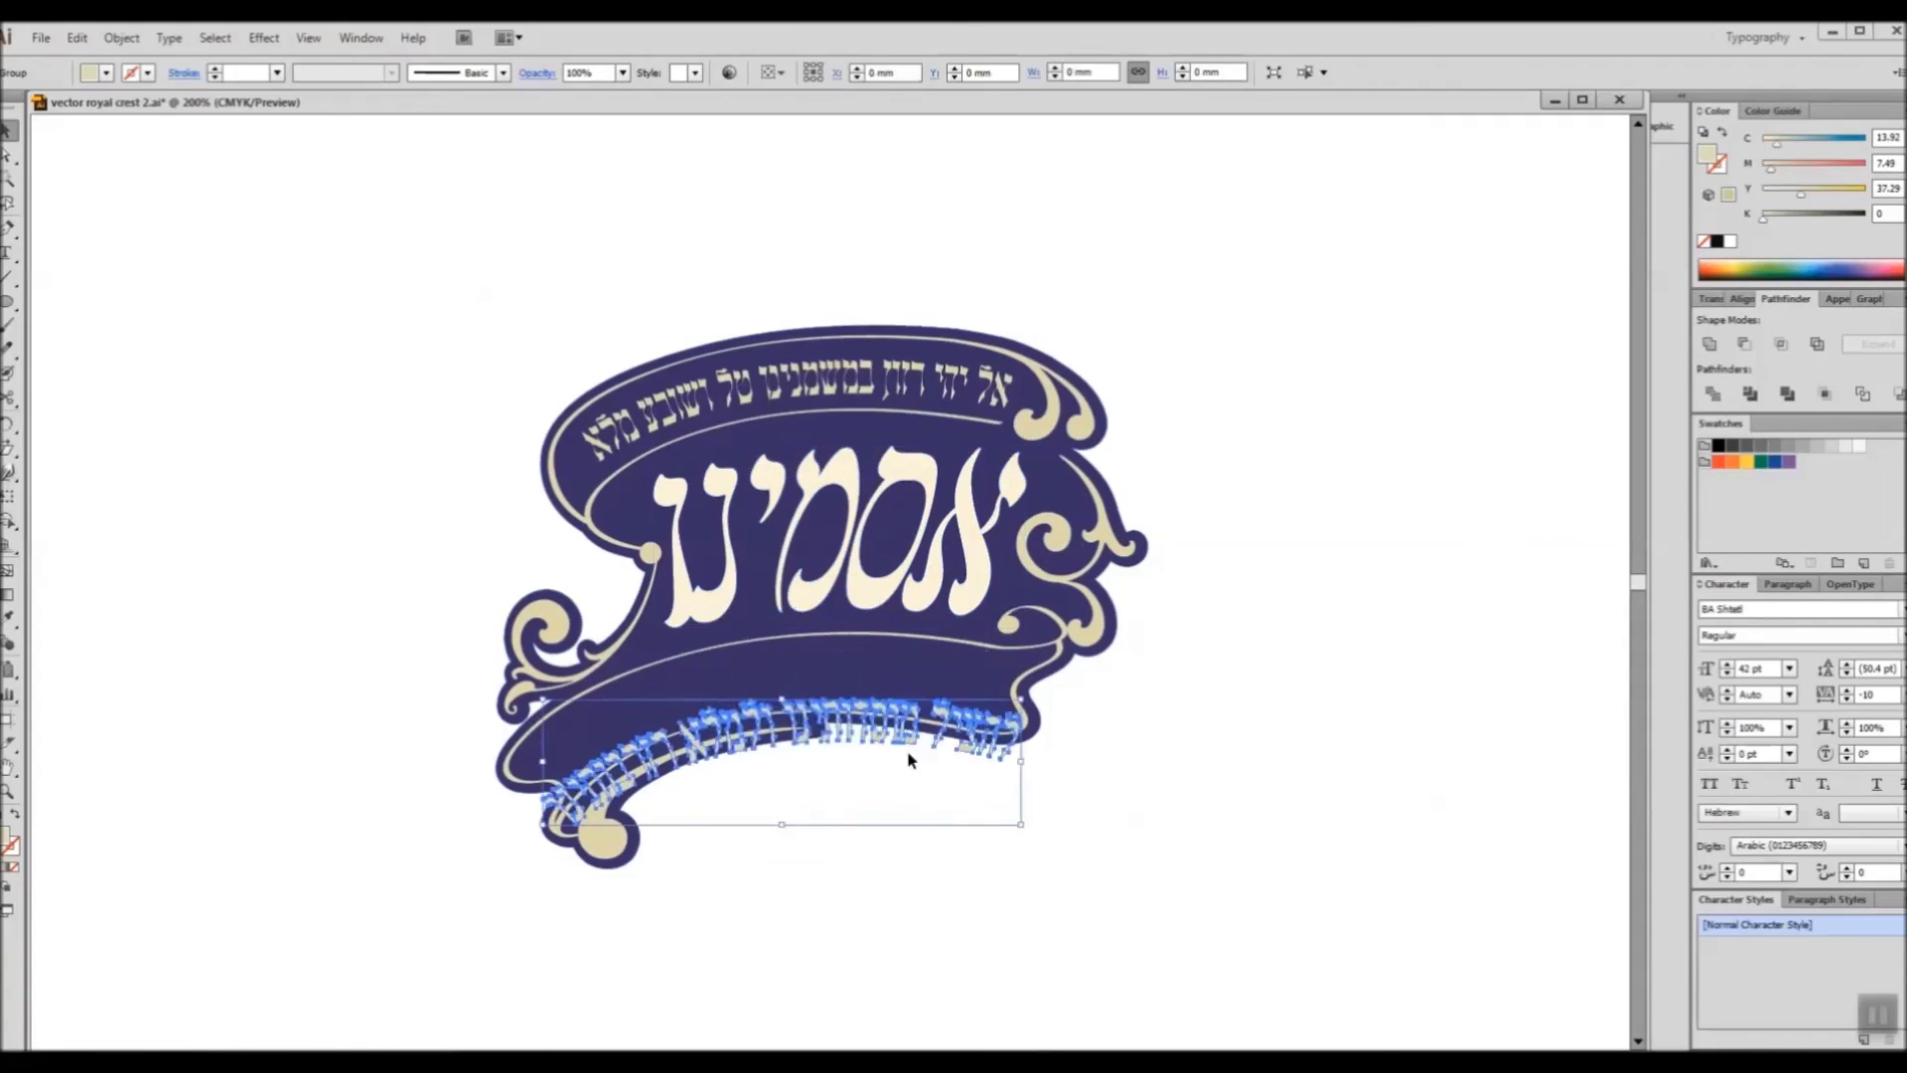
shift+click(862, 379)
key(i)
click(968, 510)
click(1447, 629)
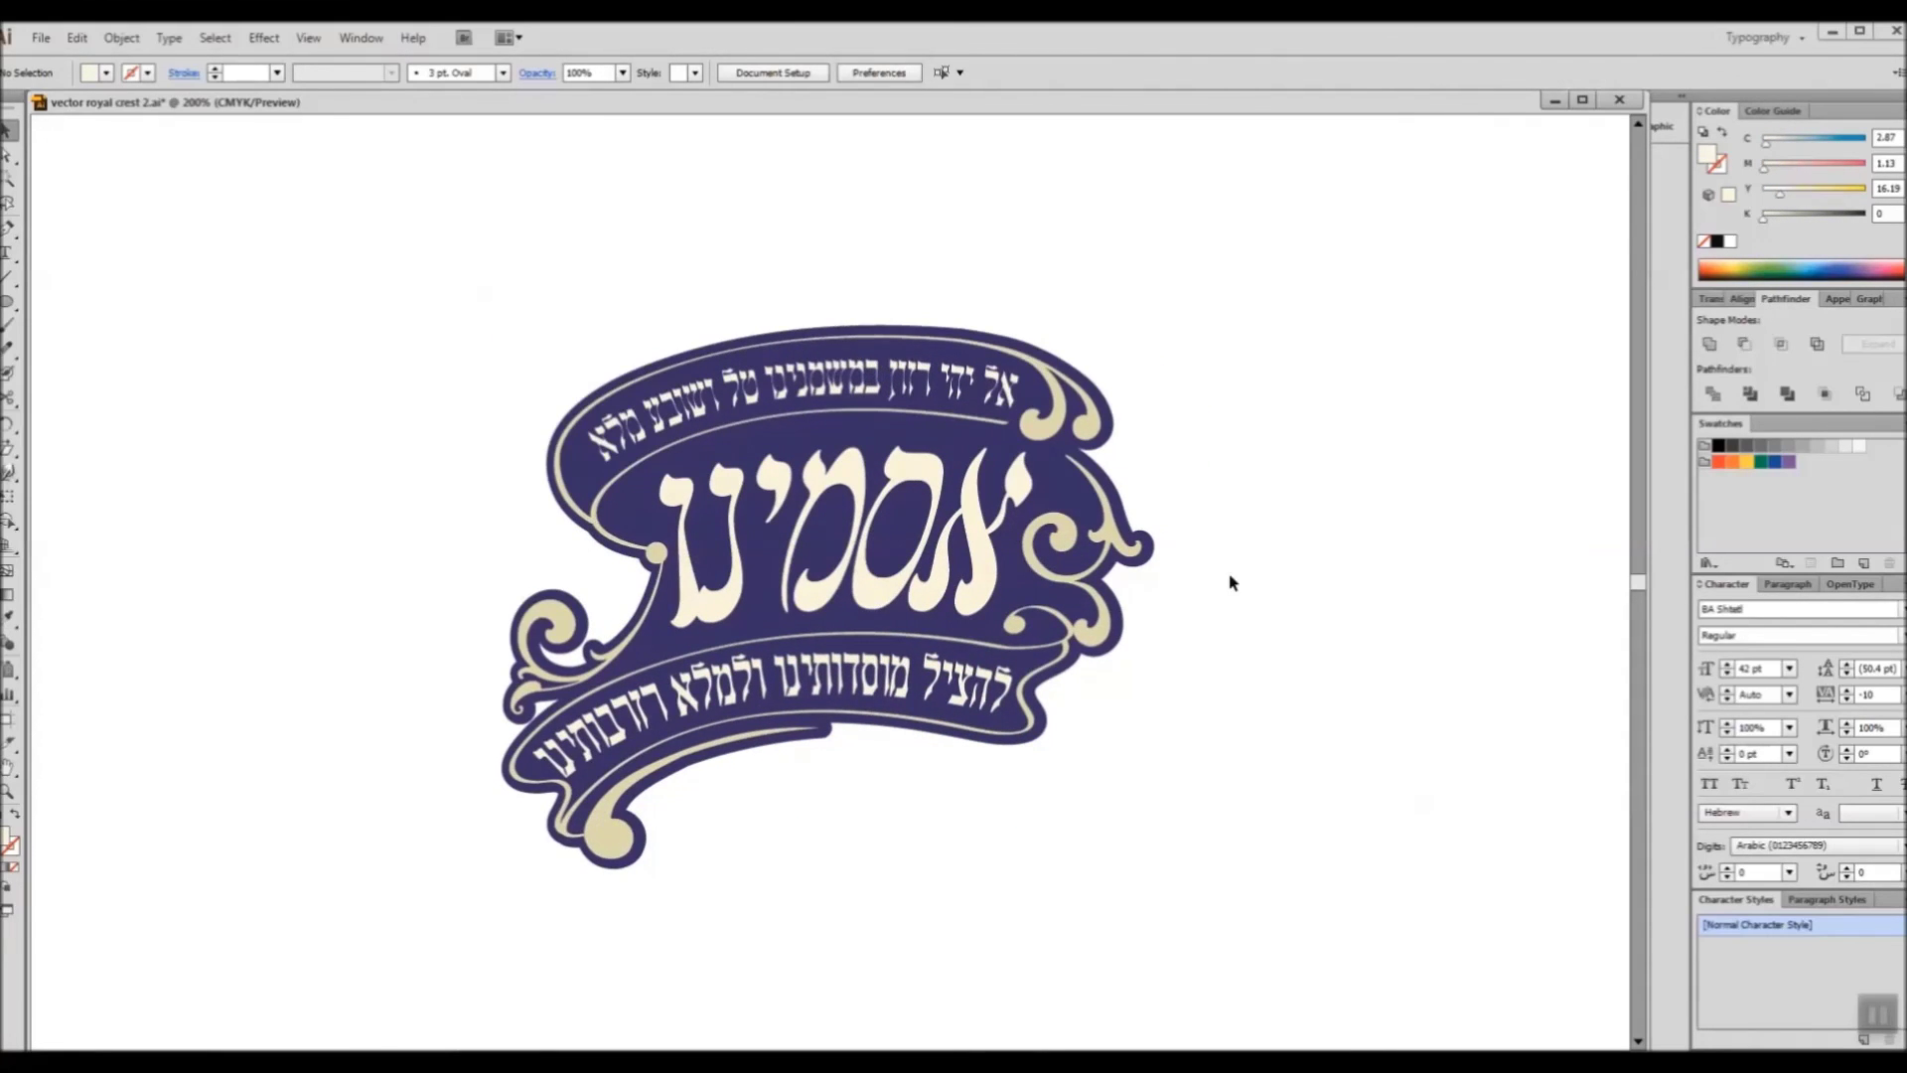
Step: Try filling the scroll linework with the pale cream sampled from the central word
click(1132, 546)
key(i)
click(829, 477)
drag(1327, 585, 1367, 600)
key(ctrl+z)
key(ctrl+z)
key(ctrl+z)
key(ctrl+shift+z)
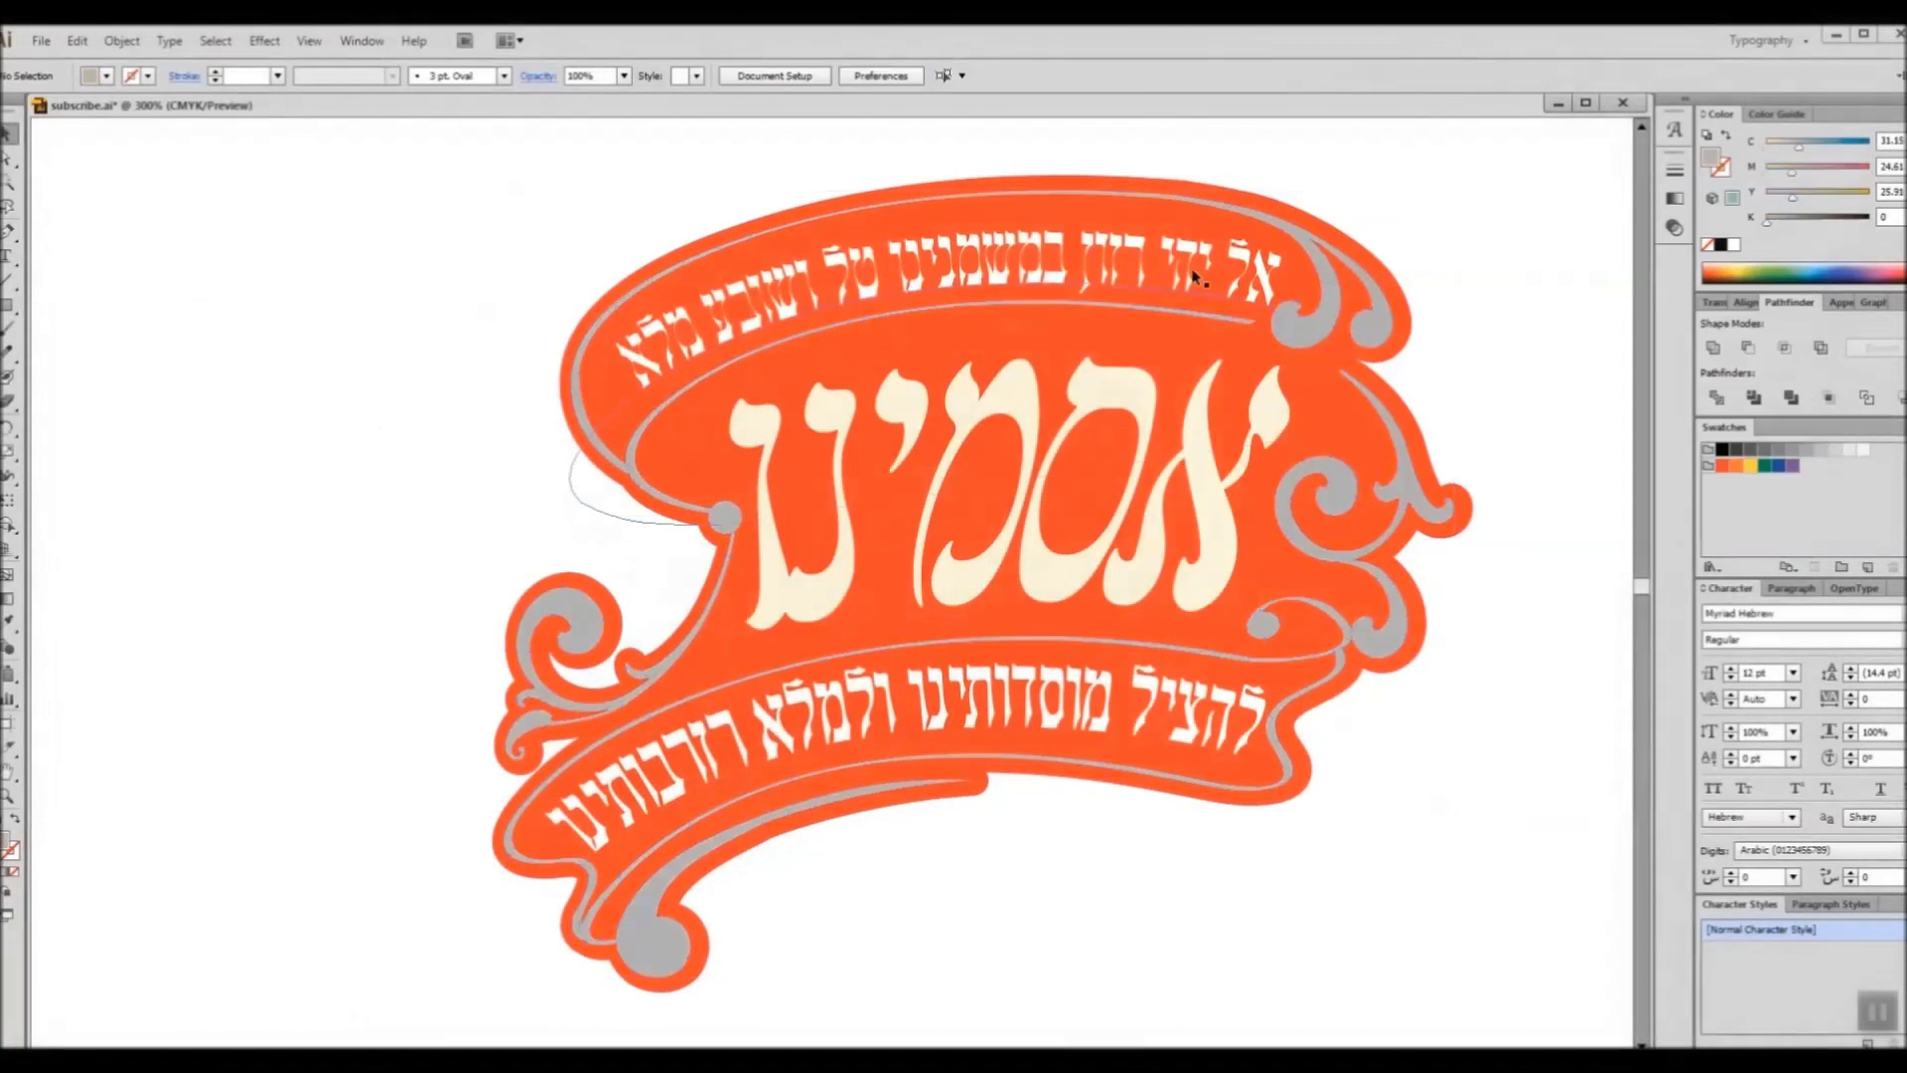
Step: In subscribe.ai, replace the upper verse with "Thanks for watching, please" and the central word with "Subscribe"
text(Thanks for watching, please)
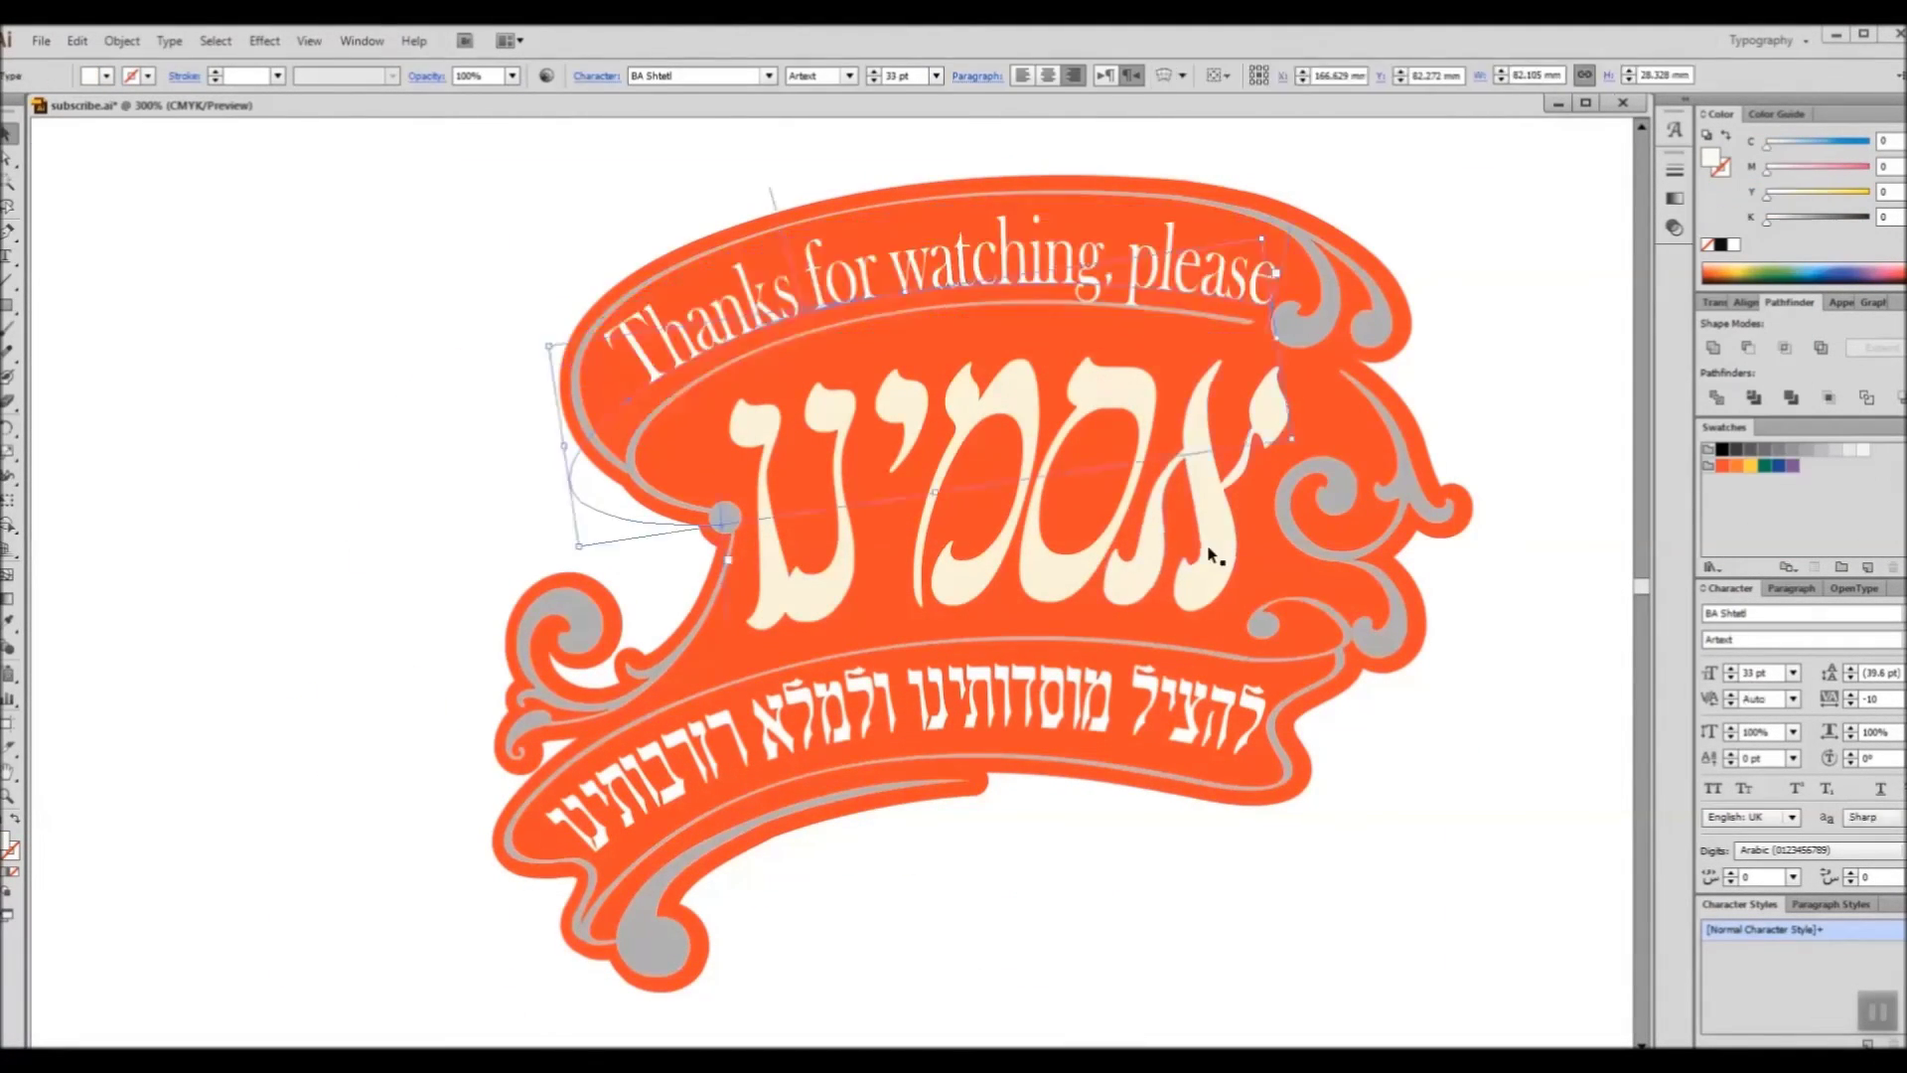
key(ctrl+minus)
drag(1310, 695, 1175, 778)
key(Delete)
drag(636, 541, 660, 520)
key(t)
click(1058, 609)
text(Subscribe)
Step: Replace the lower verse with "See you again God willing" and reduce it to 37 pt so it fits the ribbon
key(ctrl+a)
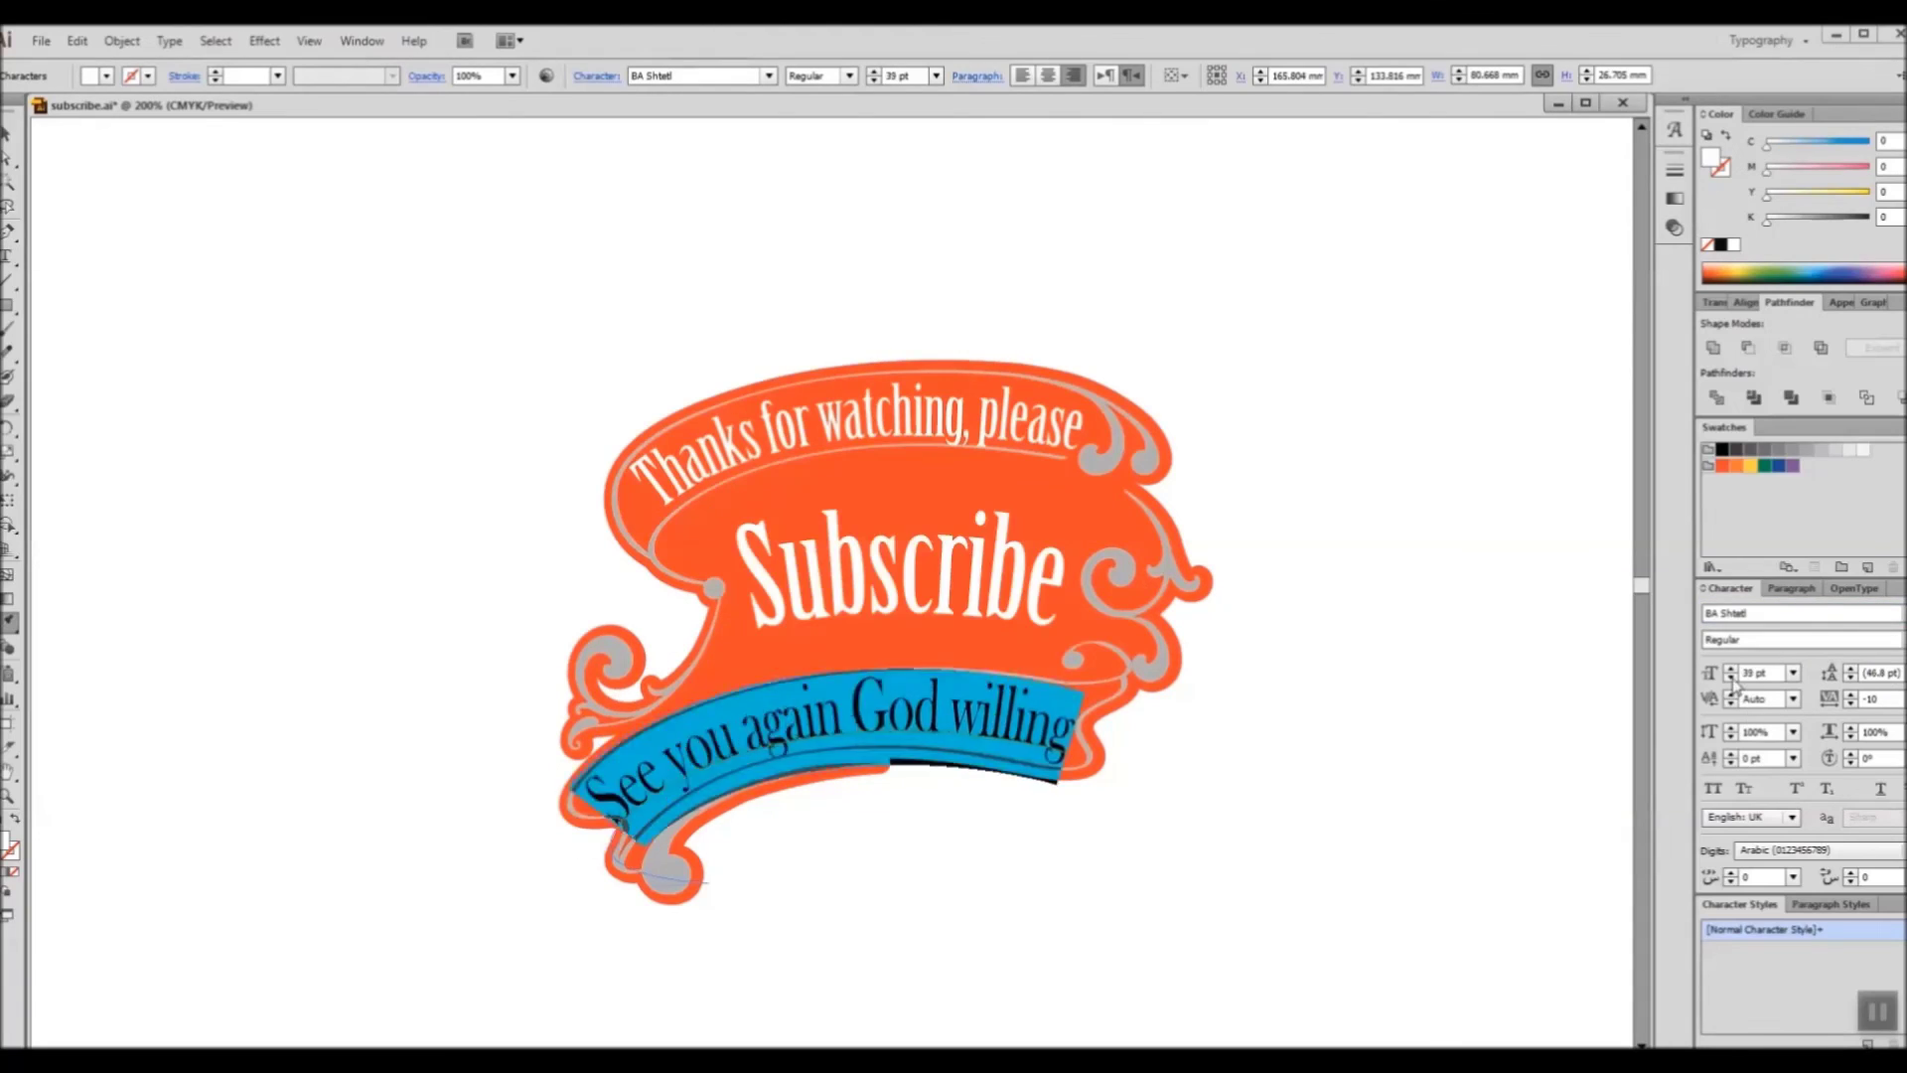
click(663, 807)
click(652, 801)
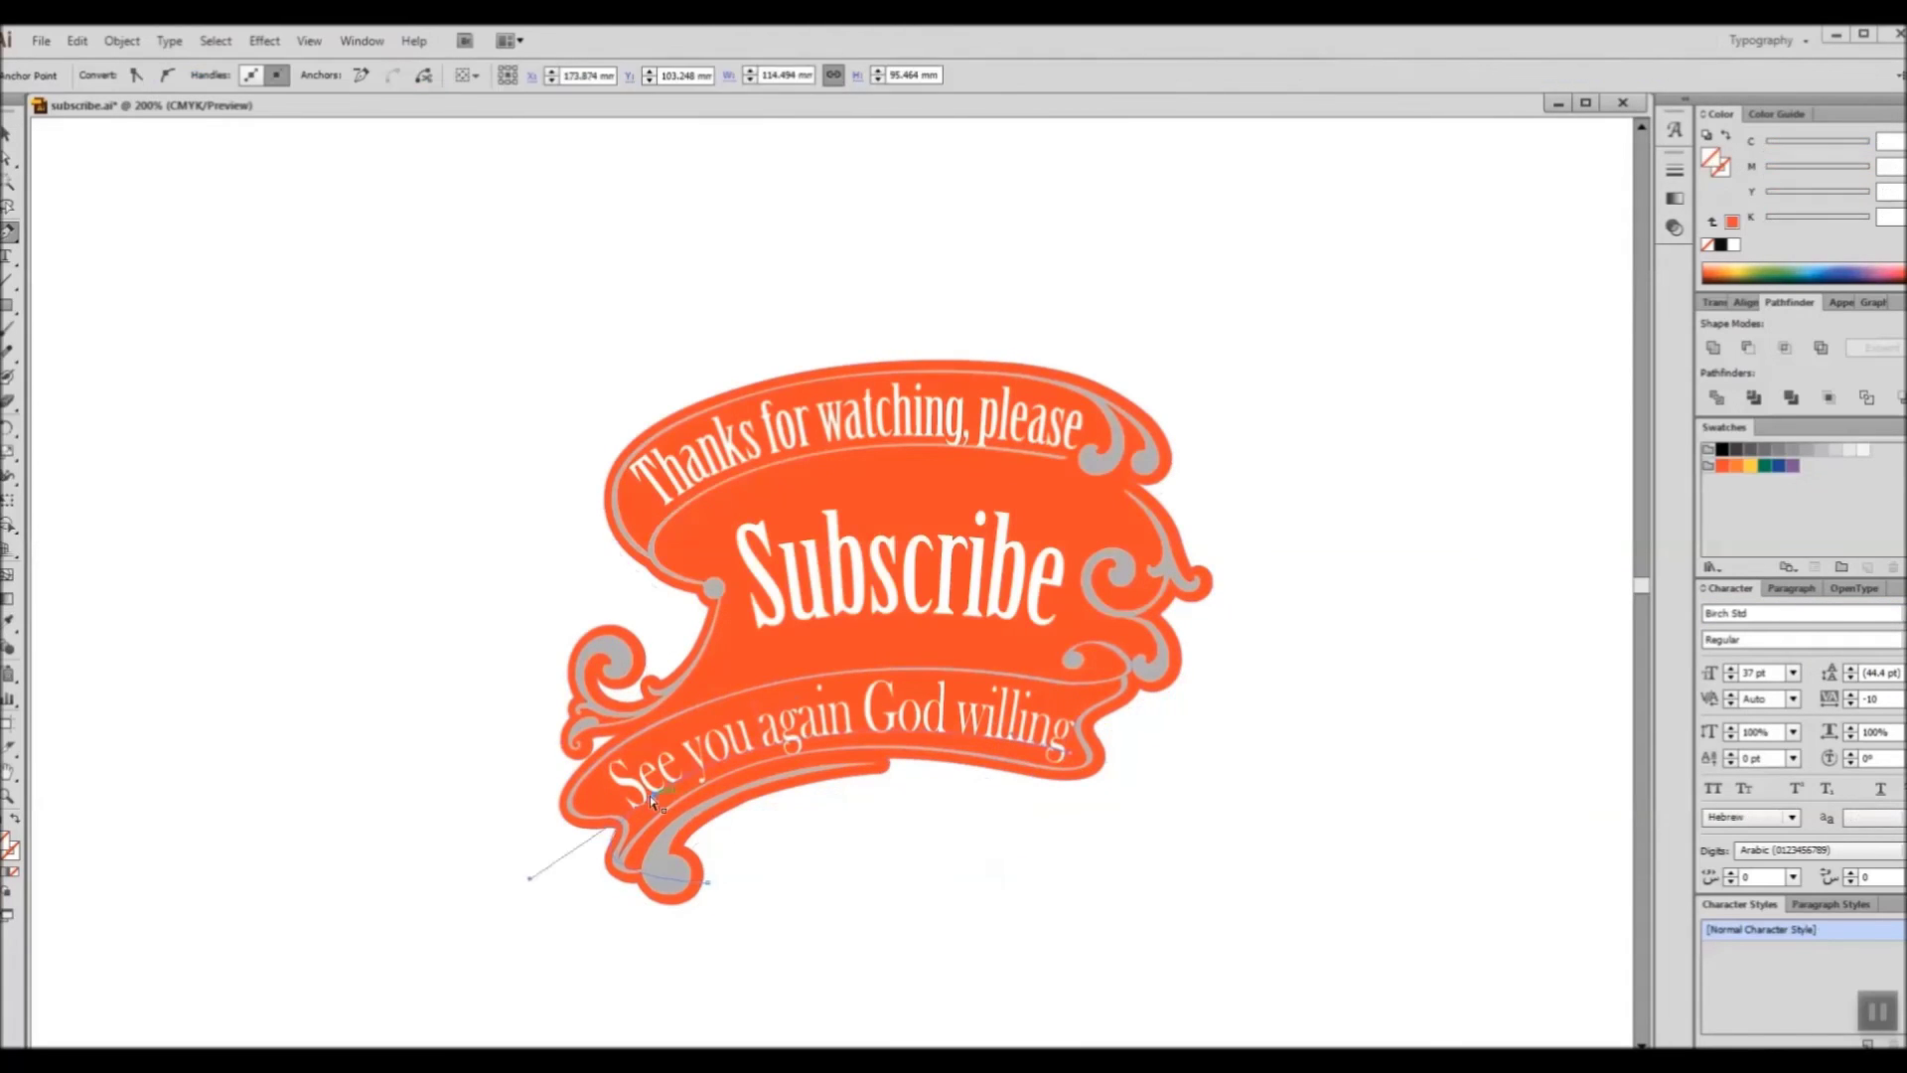
Step: Apply a Multiply drop shadow to "Subscribe" with 78% opacity, 2.47 mm Y offset and 1.76 mm blur
key(v)
click(996, 572)
scroll(1236, 623, down, 1)
click(263, 41)
click(462, 316)
click(1309, 569)
click(1361, 436)
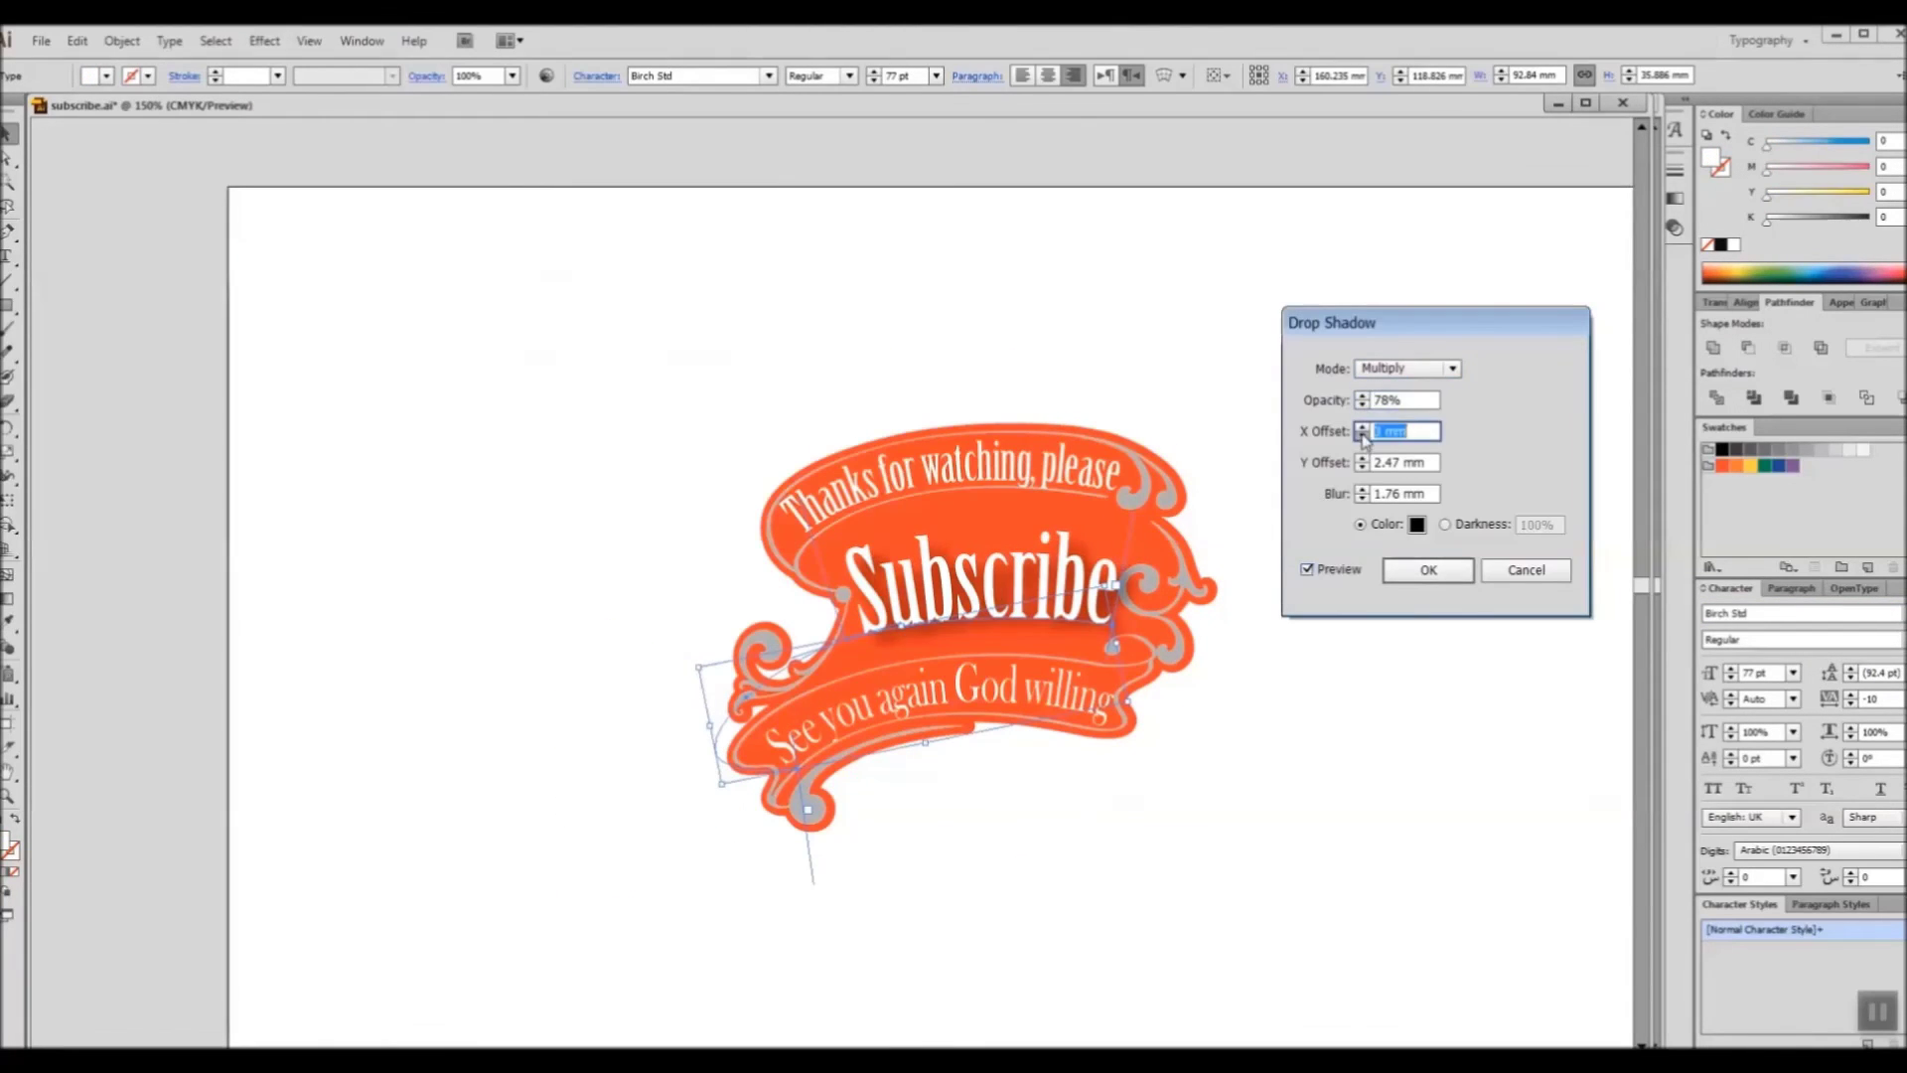
click(1428, 570)
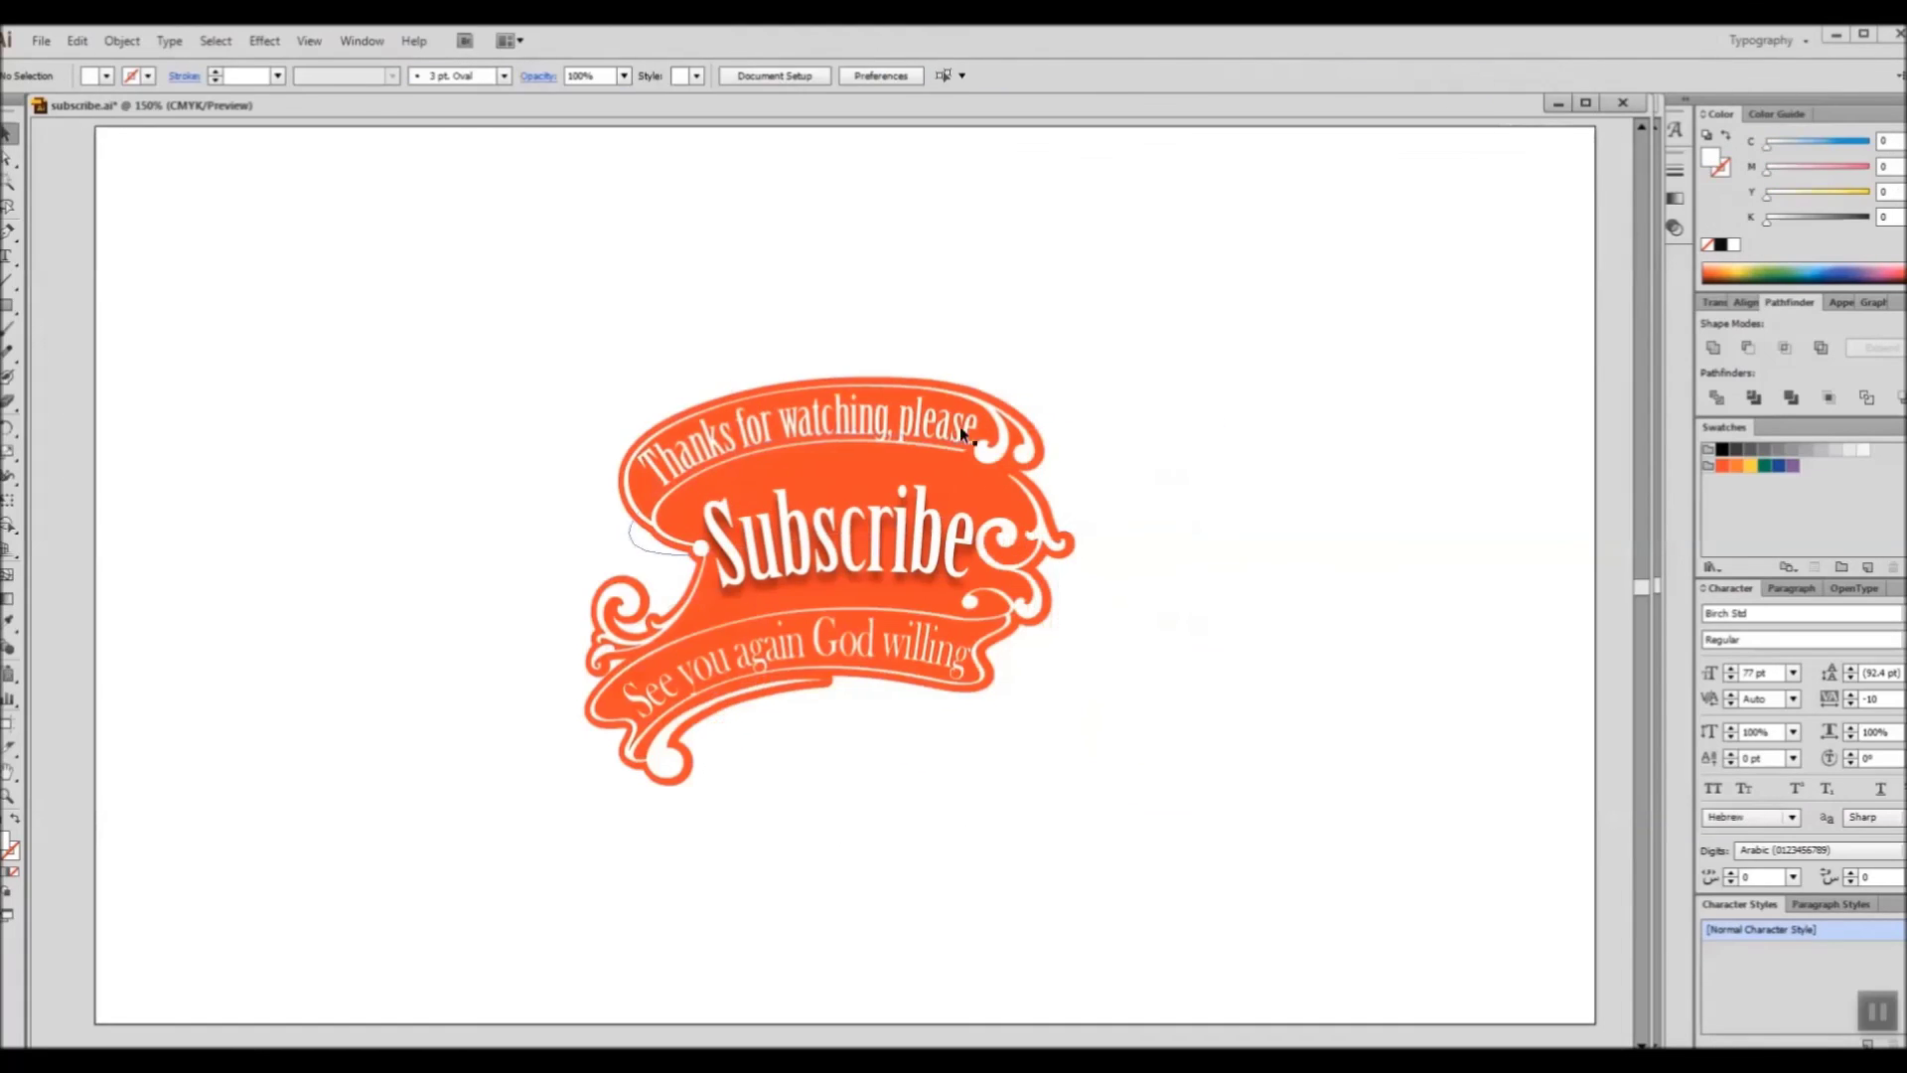